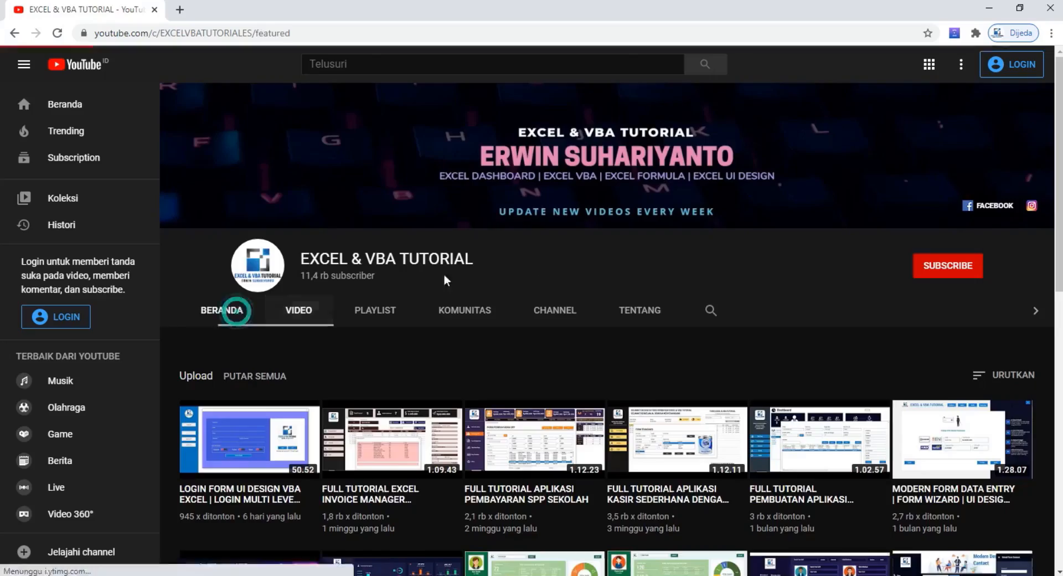
# Browse the EXCEL & VBA TUTORIAL channel's home page and its list of uploaded videos
pyautogui.scroll(-3, 443, 277)
pyautogui.scroll(-9, 522, 340)
pyautogui.scroll(14, 397, 284)
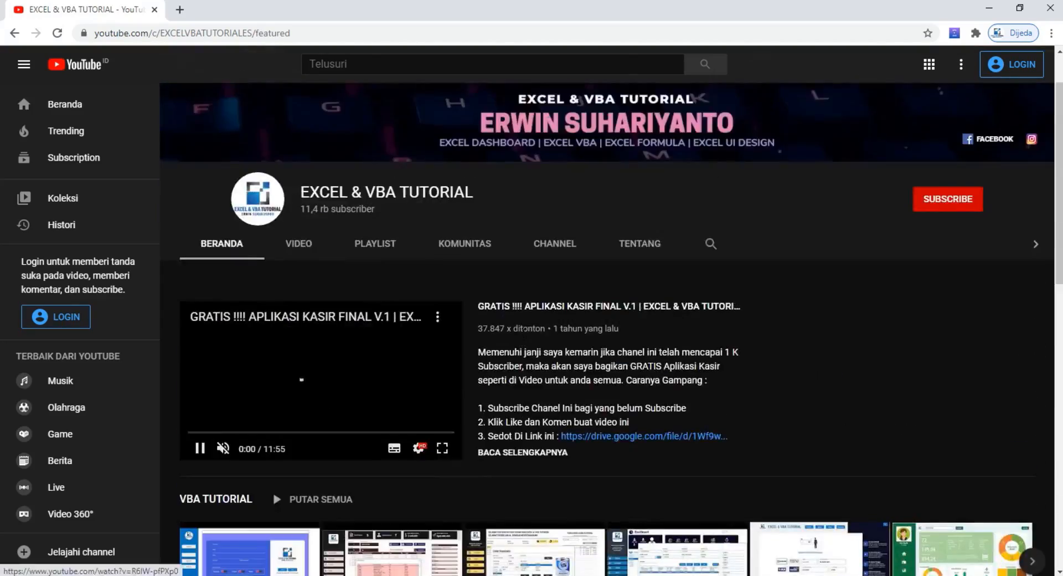
pyautogui.scroll(-7, 398, 284)
pyautogui.scroll(7, 397, 284)
pyautogui.click(306, 300)
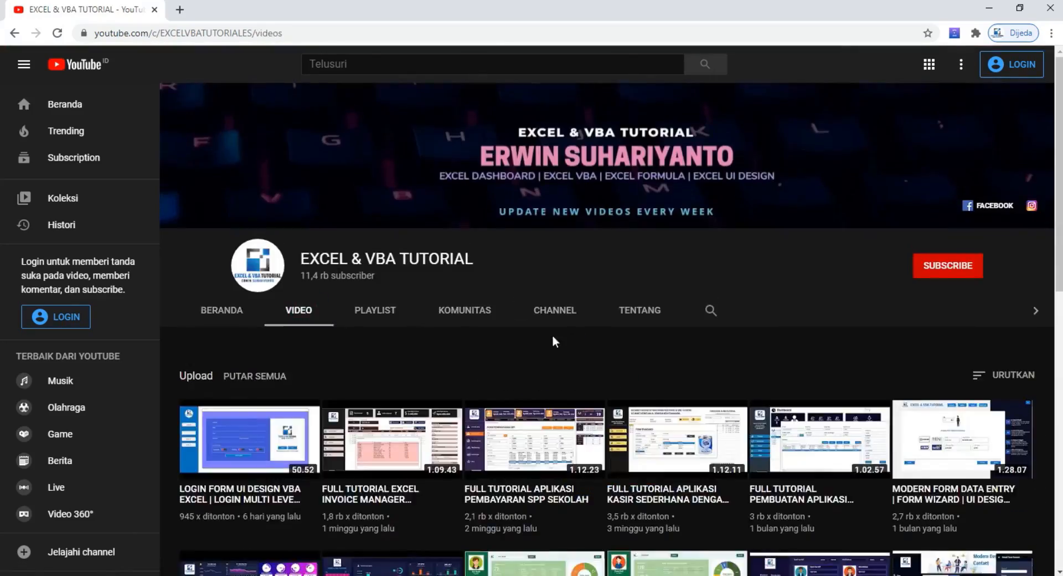
pyautogui.scroll(-10, 553, 334)
pyautogui.scroll(-20, 568, 327)
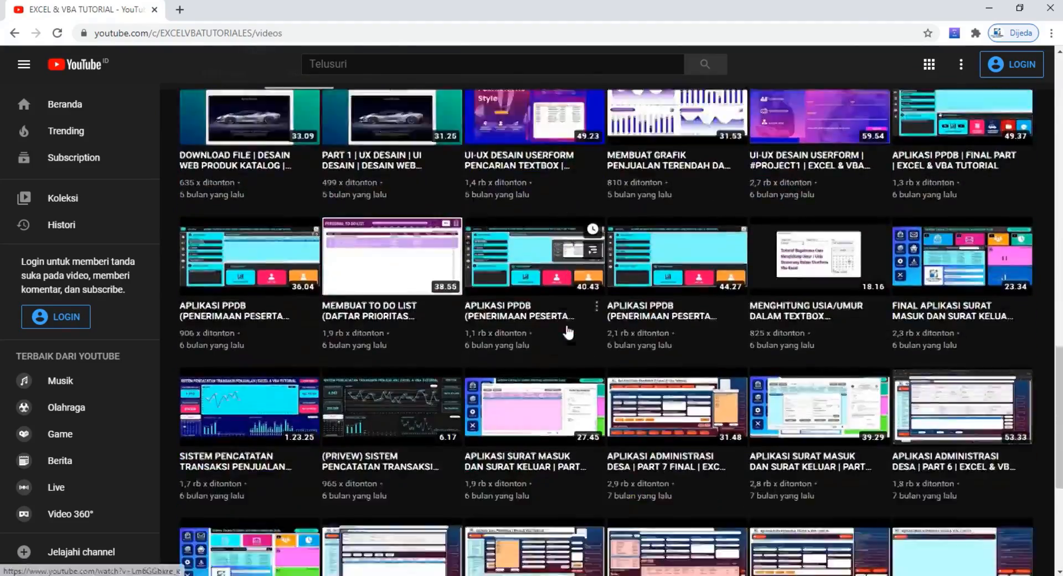
pyautogui.scroll(5, 568, 332)
pyautogui.scroll(15, 567, 332)
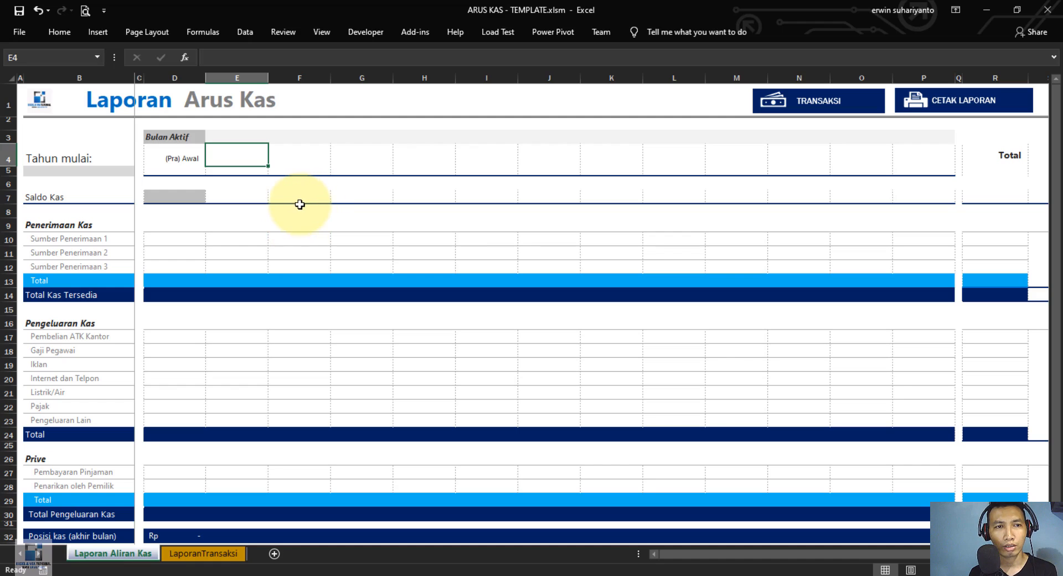
pyautogui.click(298, 216)
pyautogui.click(251, 216)
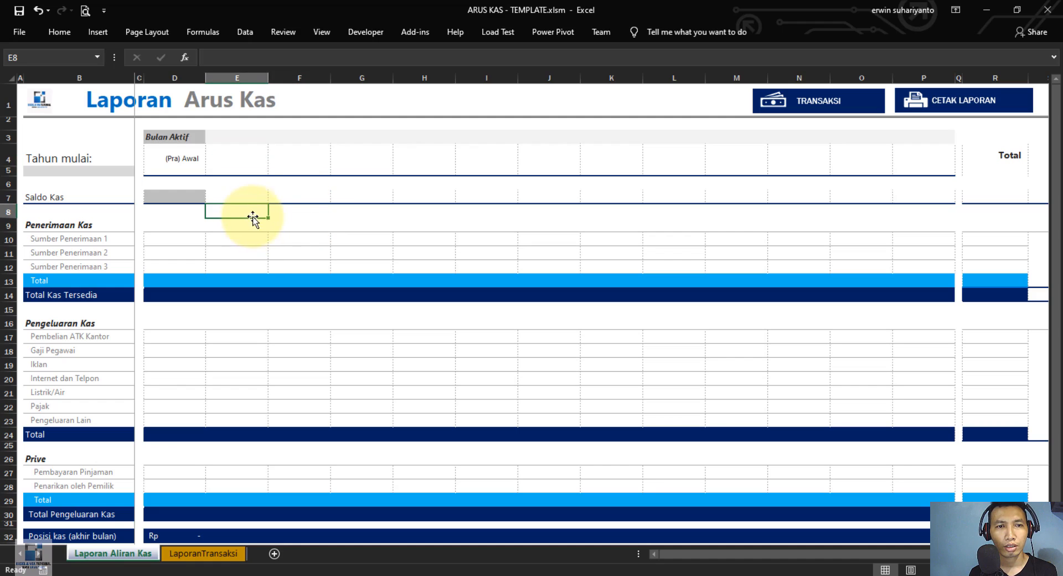
pyautogui.click(291, 222)
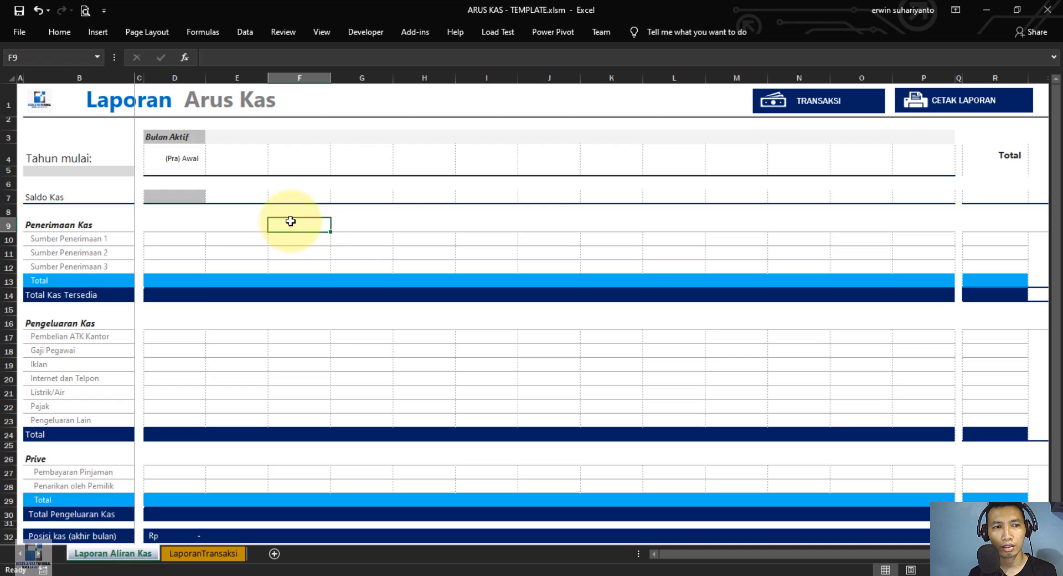
pyautogui.click(237, 214)
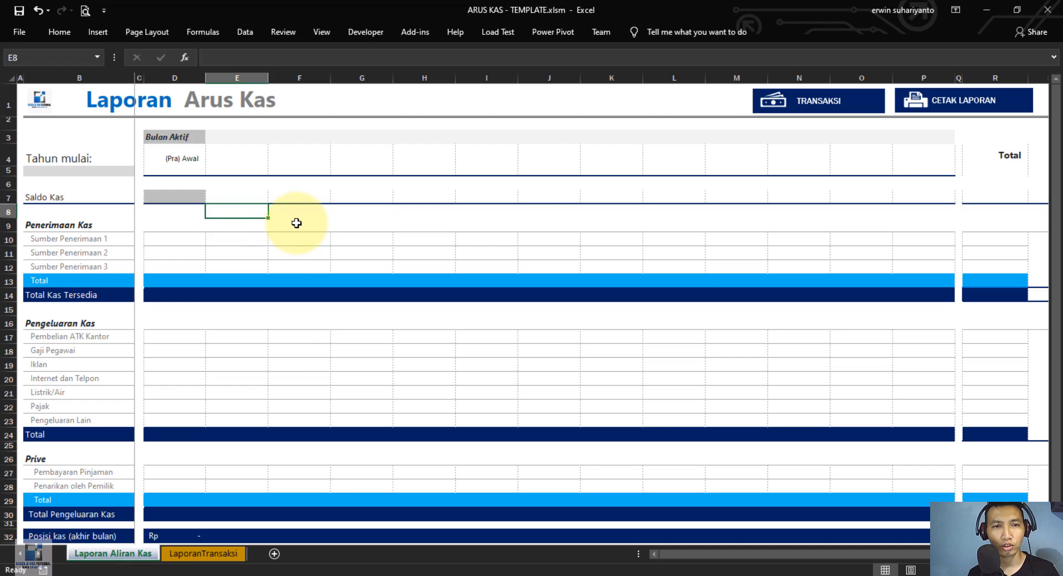
pyautogui.click(296, 223)
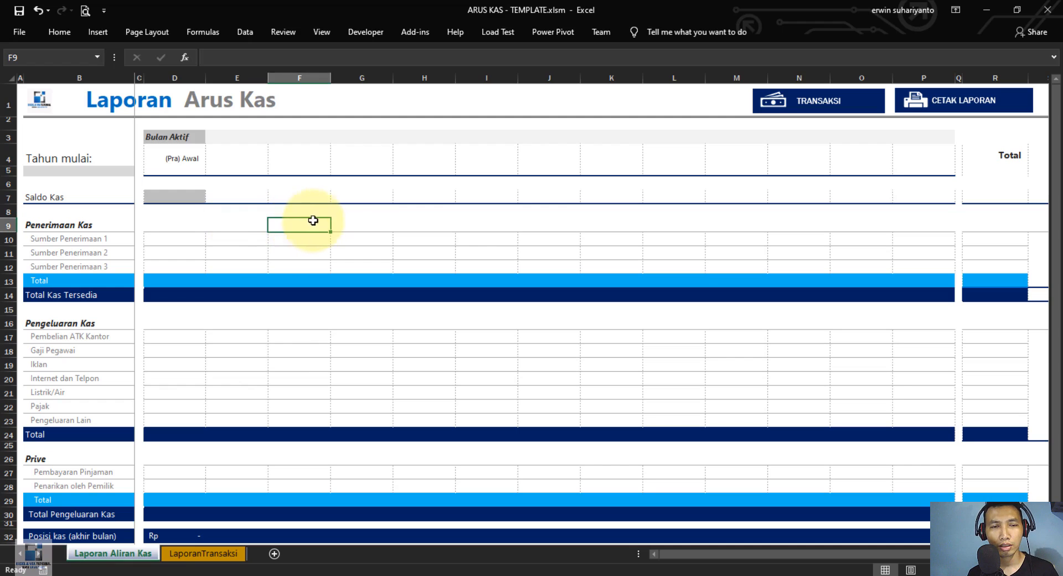
pyautogui.click(379, 222)
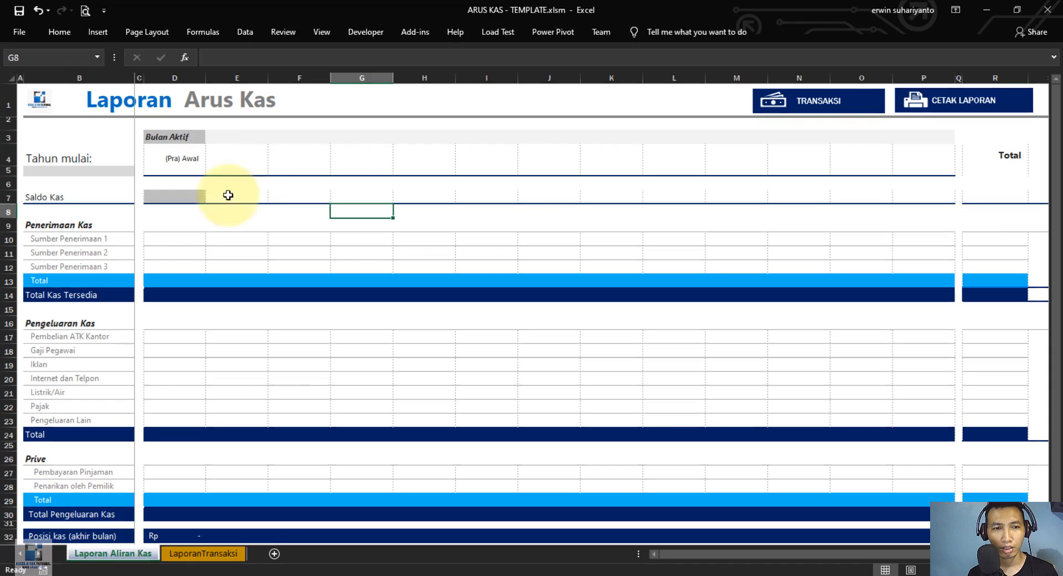
pyautogui.click(189, 228)
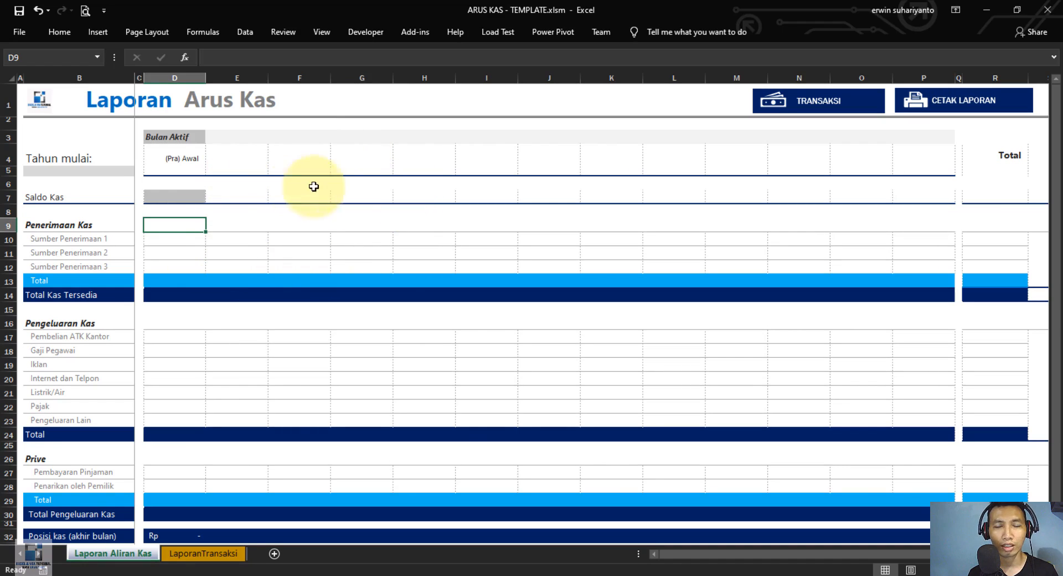
pyautogui.moveTo(676, 560)
pyautogui.mouseDown()
pyautogui.moveTo(740, 564)
pyautogui.moveTo(662, 567)
pyautogui.moveTo(712, 554)
pyautogui.moveTo(671, 559)
pyautogui.mouseUp()
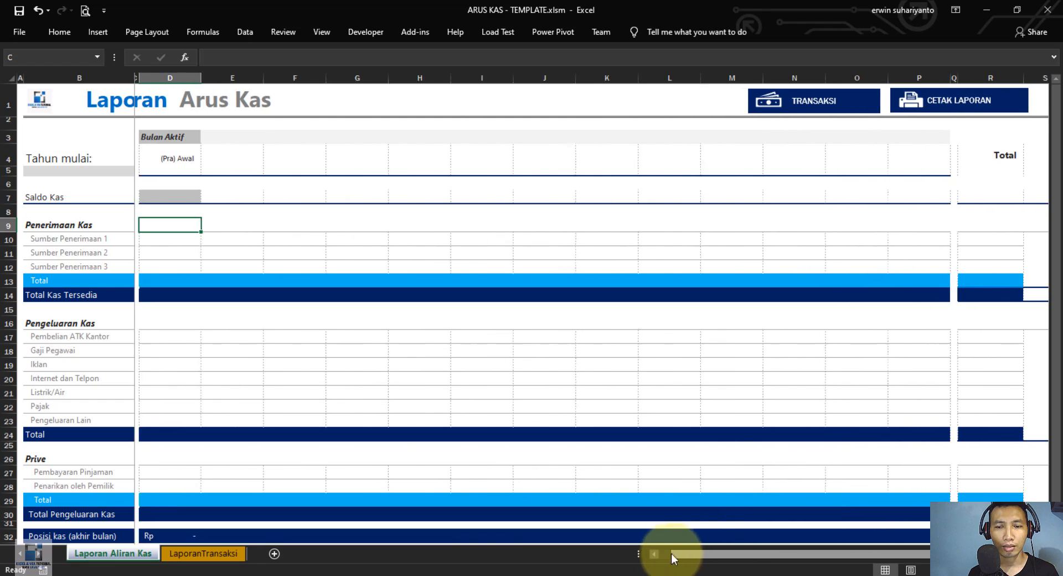
pyautogui.click(413, 197)
pyautogui.click(366, 304)
pyautogui.click(372, 238)
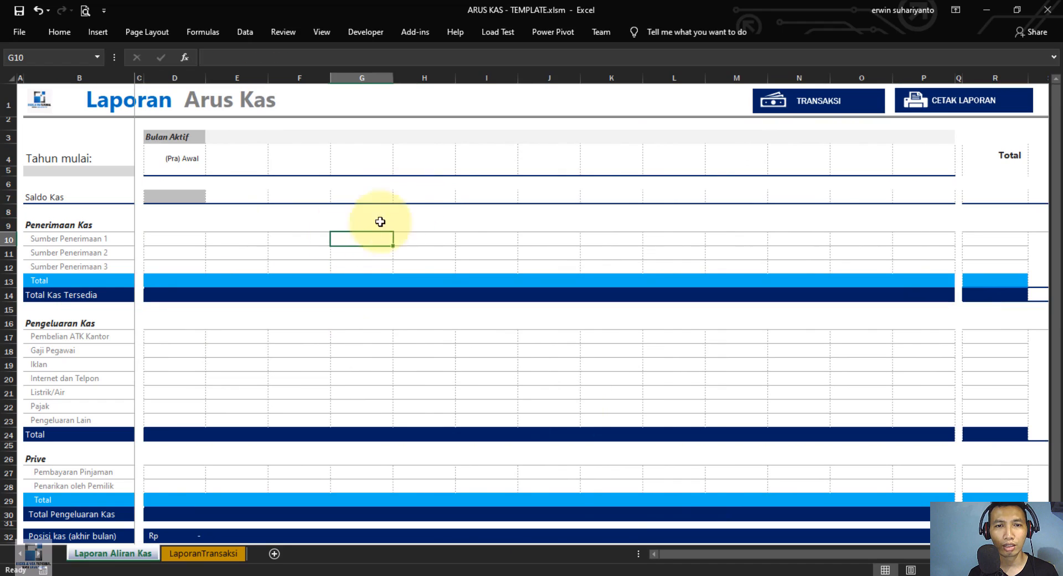
# Inspect the Saldo Kas cells D7 and E7, the first month header cell and the Penerimaan Kas area of the cash flow report
pyautogui.click(233, 200)
pyautogui.click(176, 193)
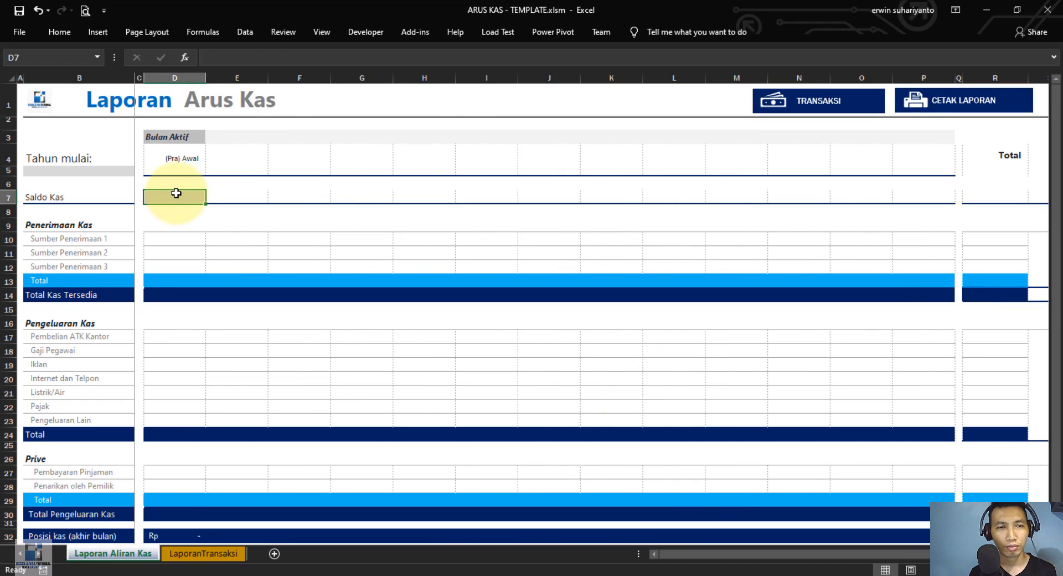
pyautogui.click(226, 159)
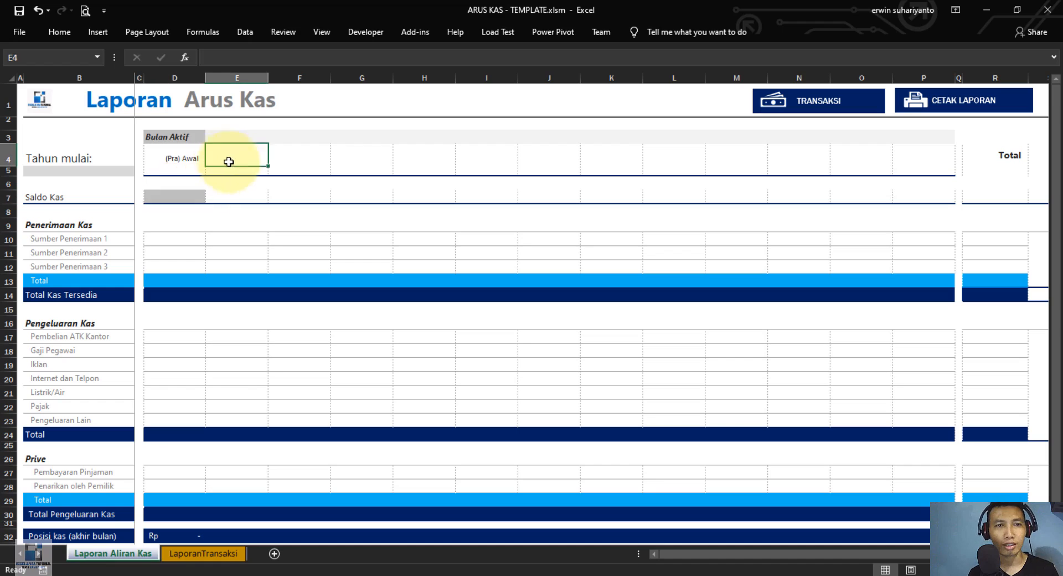
pyautogui.click(258, 239)
pyautogui.click(293, 267)
pyautogui.click(387, 292)
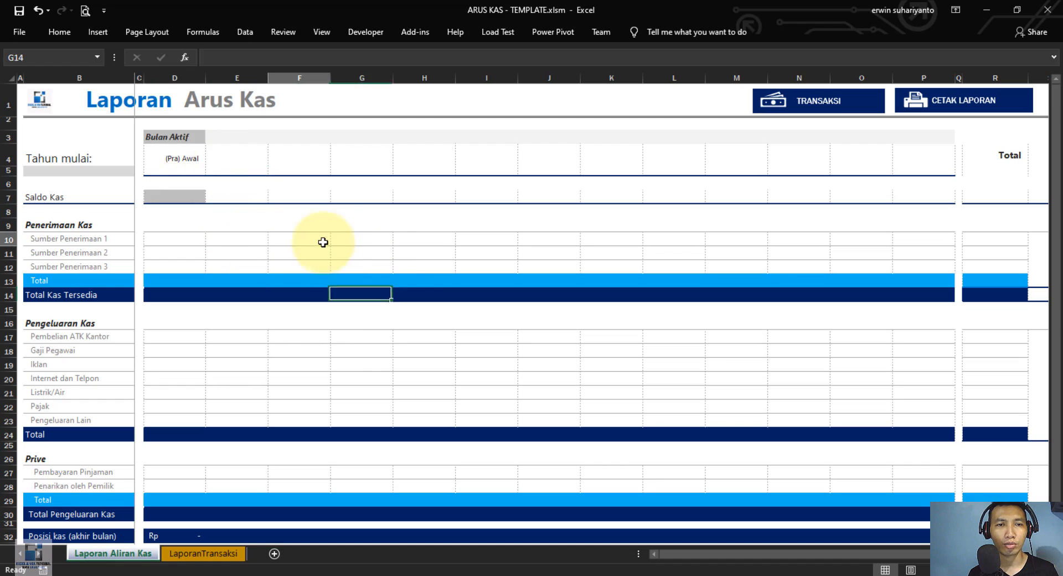
pyautogui.click(322, 242)
pyautogui.click(239, 185)
pyautogui.click(237, 197)
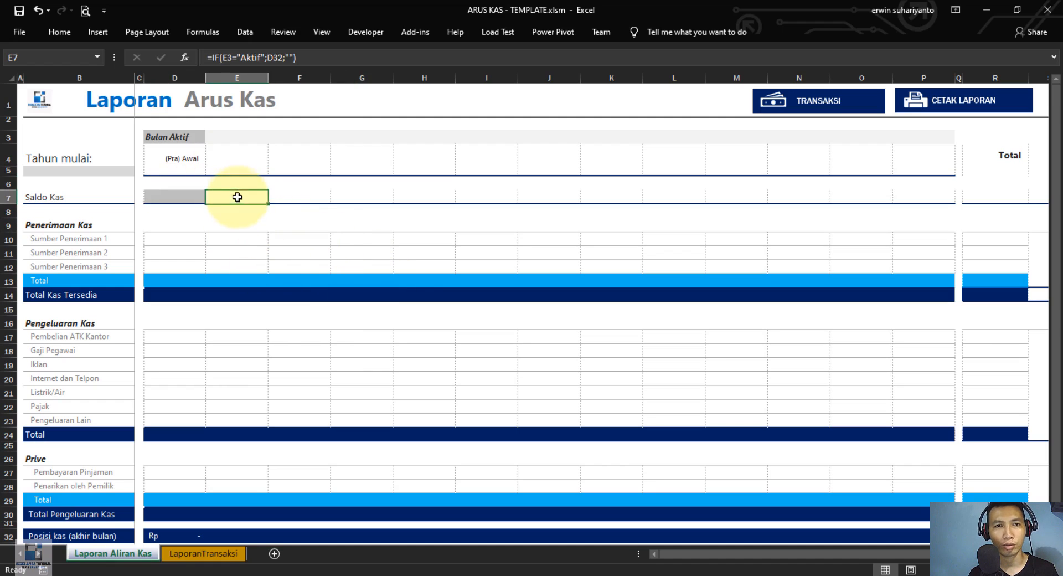
pyautogui.click(264, 226)
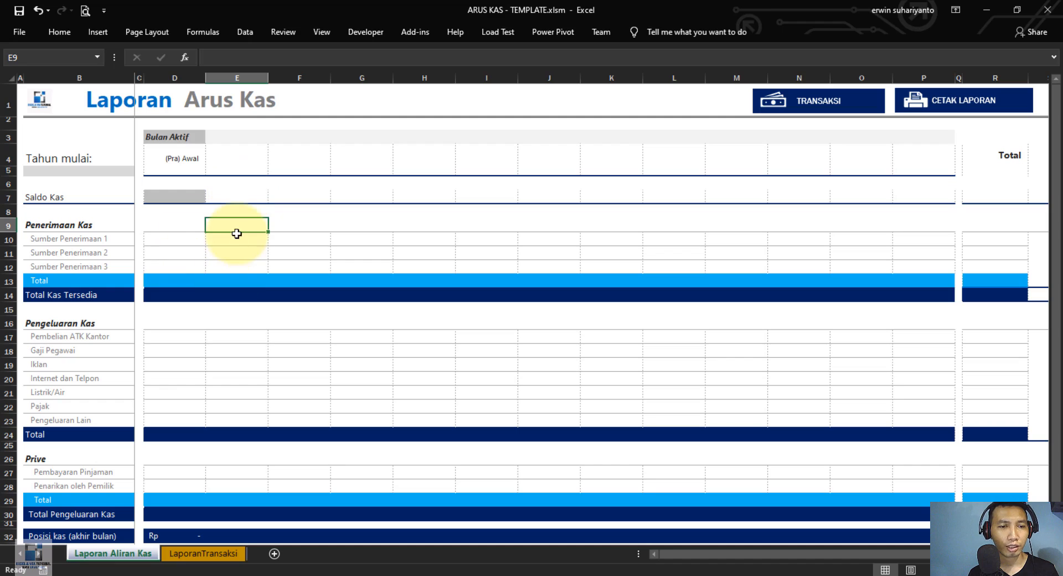
# Review the monthly Saldo Kas range E7:P7 and the month header cells from E4 to P4
pyautogui.moveTo(221, 197); pyautogui.dragTo(900, 198)
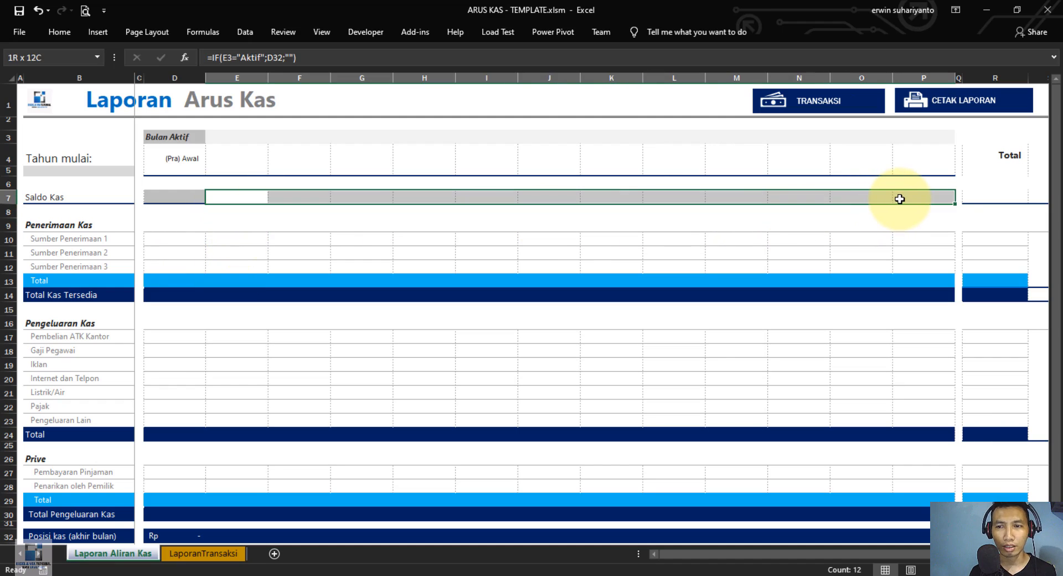
pyautogui.click(365, 267)
pyautogui.click(359, 170)
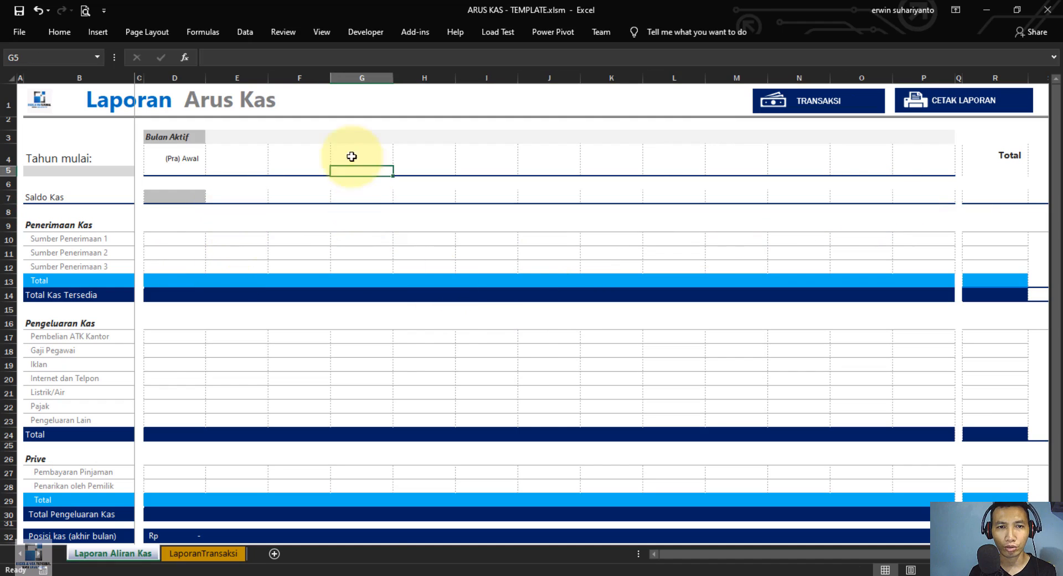
pyautogui.click(281, 154)
pyautogui.click(230, 145)
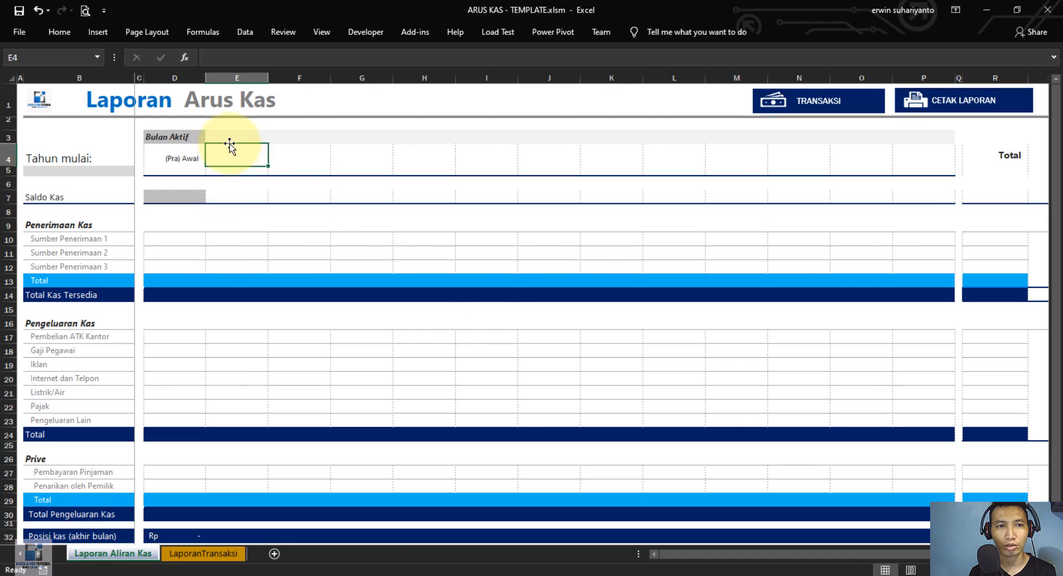
pyautogui.click(659, 157)
pyautogui.click(806, 156)
pyautogui.click(927, 150)
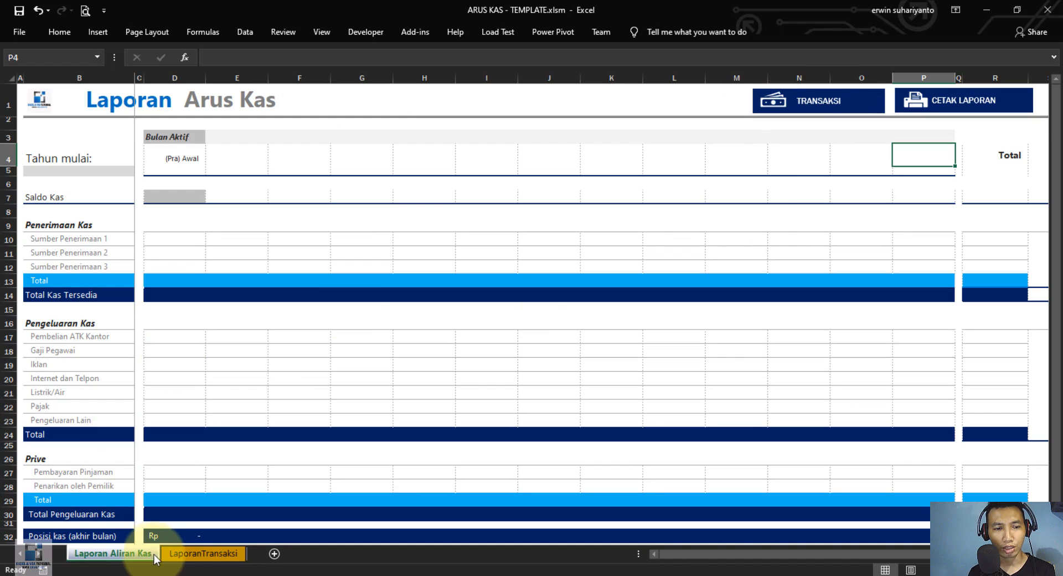
# Compare the LaporanTransaksi sheet with Laporan Aliran Kas, marking the transaction table's data area B5:G28
pyautogui.click(192, 553)
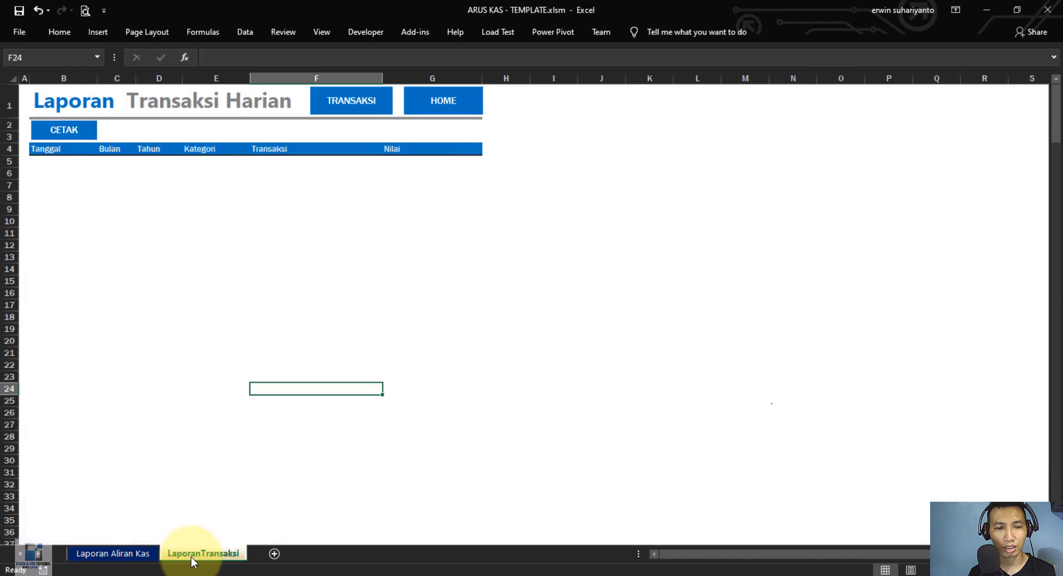
pyautogui.click(283, 224)
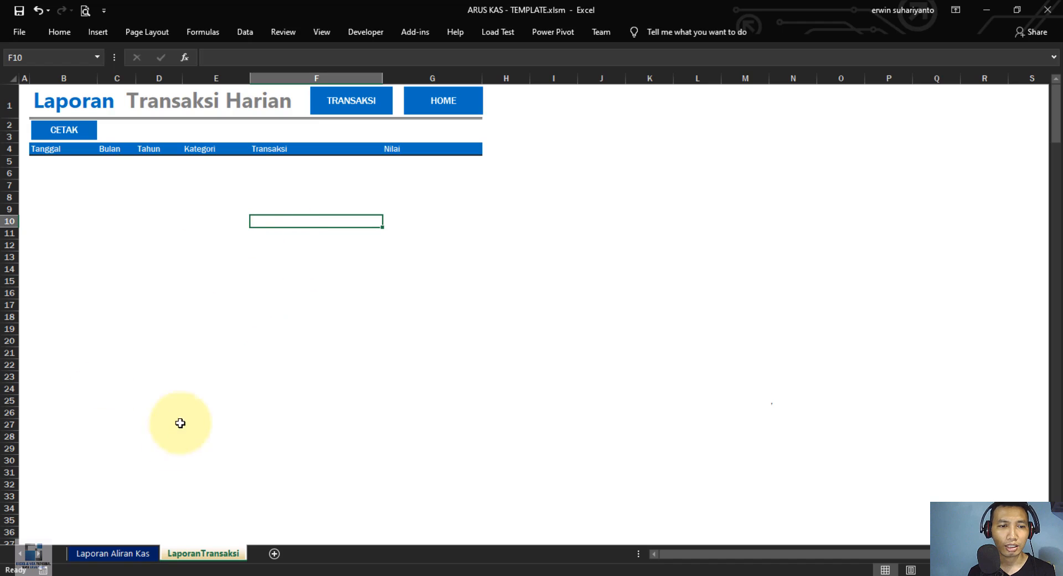
pyautogui.click(107, 553)
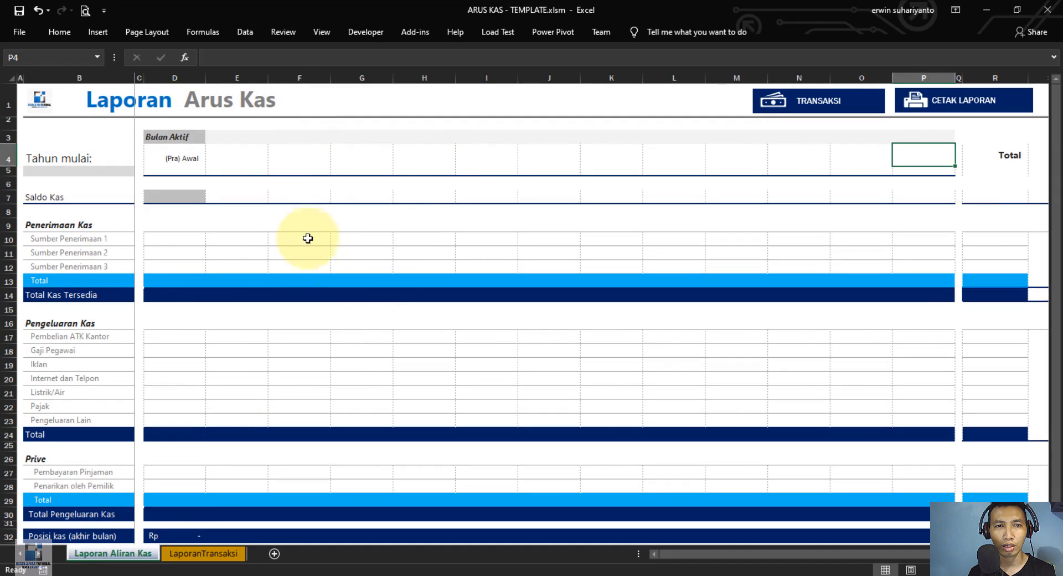
pyautogui.click(210, 562)
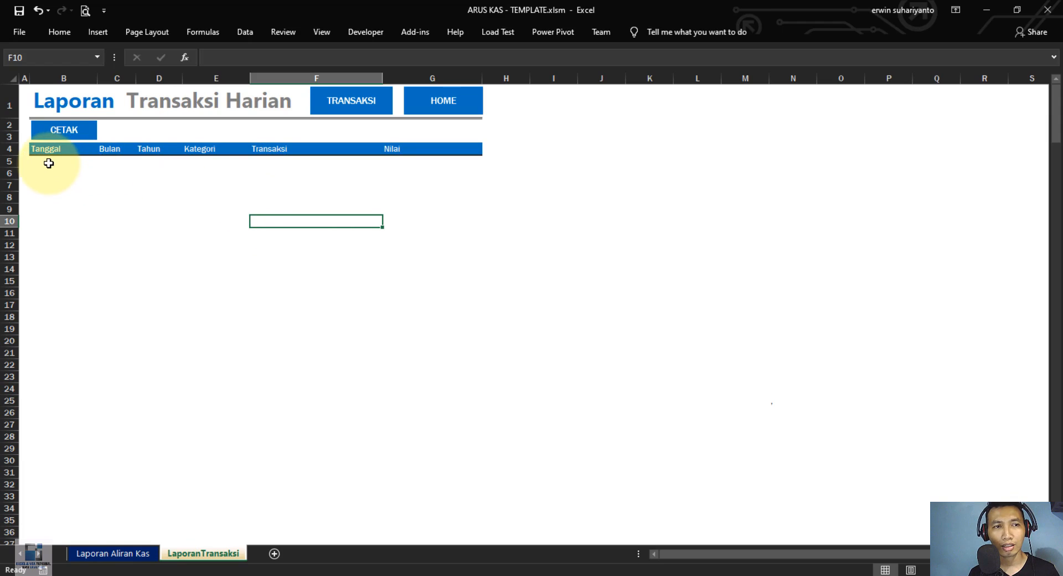
pyautogui.moveTo(50, 164); pyautogui.dragTo(418, 419)
pyautogui.click(233, 281)
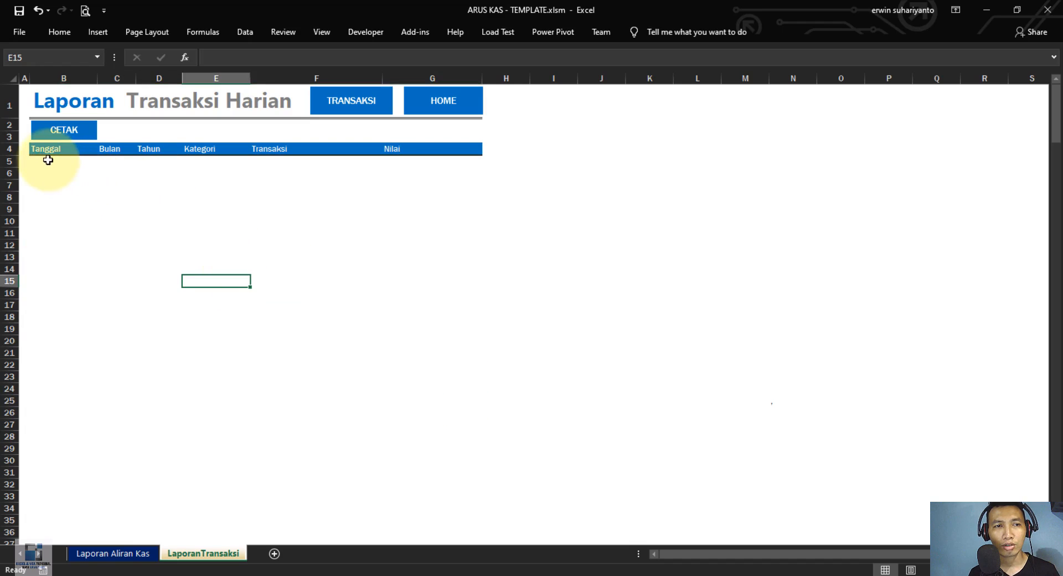
pyautogui.moveTo(45, 160); pyautogui.dragTo(418, 438)
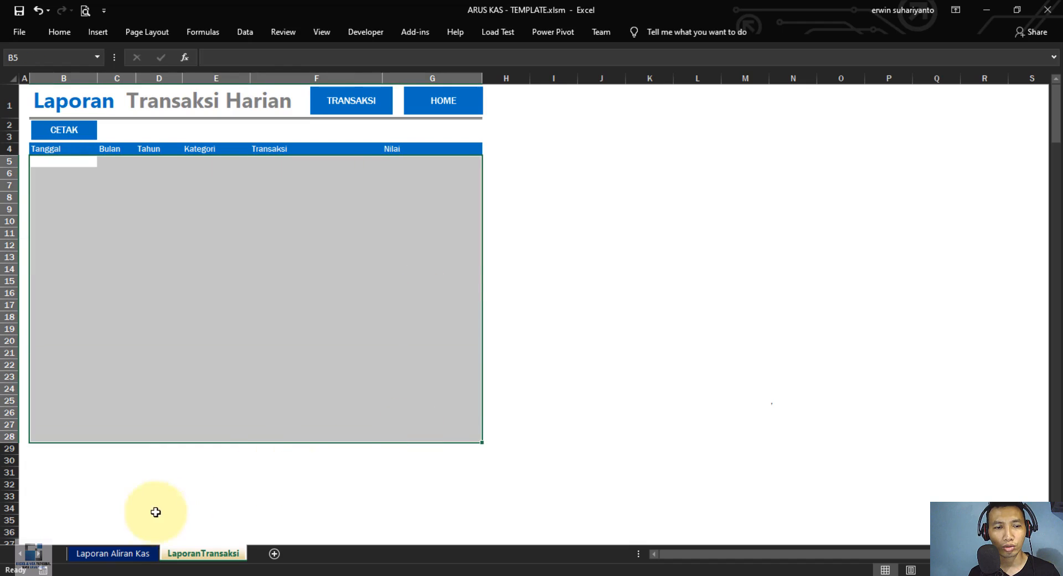
pyautogui.click(116, 554)
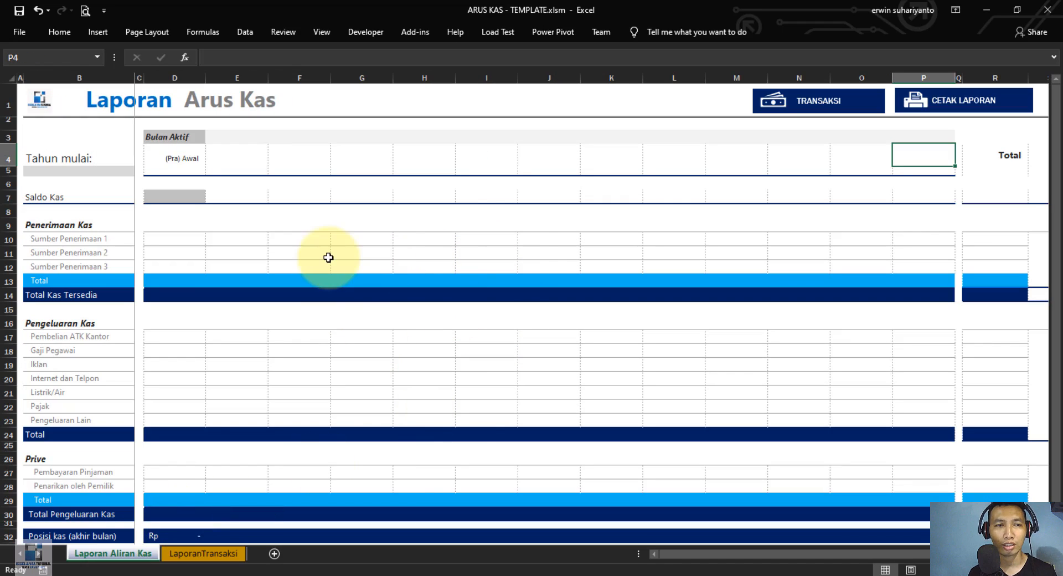
pyautogui.click(203, 553)
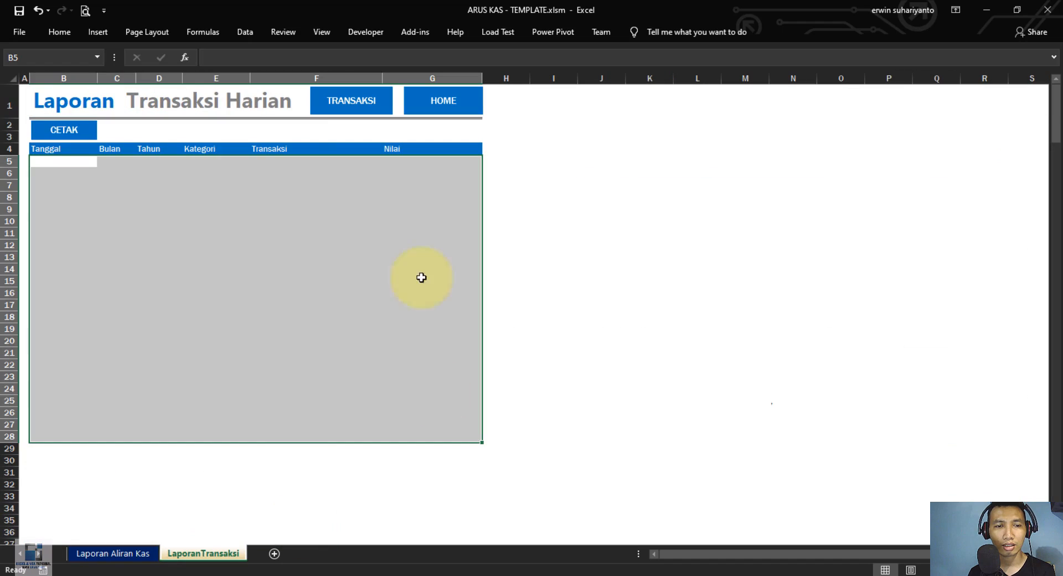
pyautogui.click(230, 303)
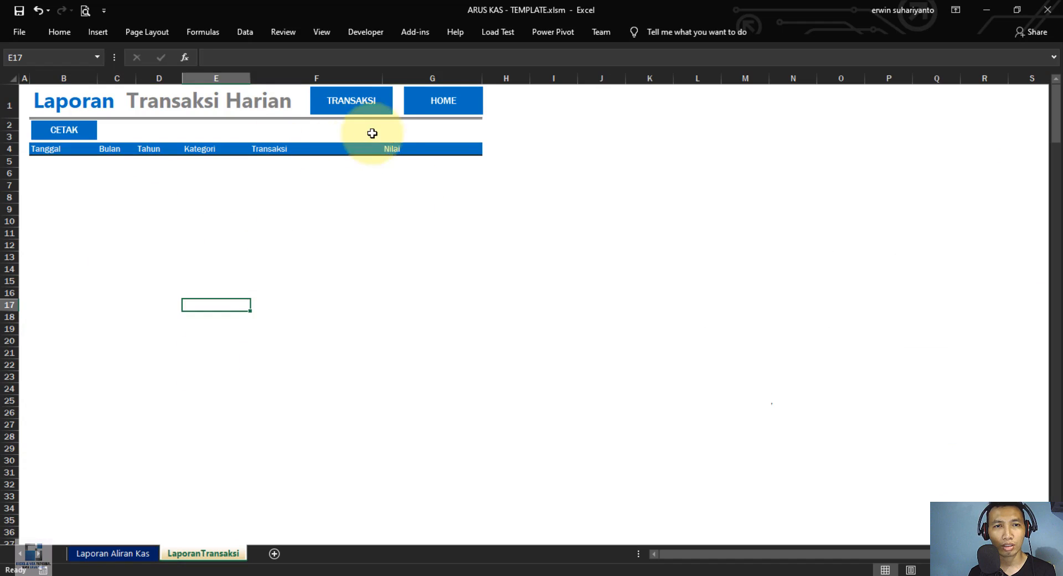
# Open the transaction entry form from the LaporanTransaksi sheet, check its transaction date picker, and close the form
pyautogui.click(358, 104)
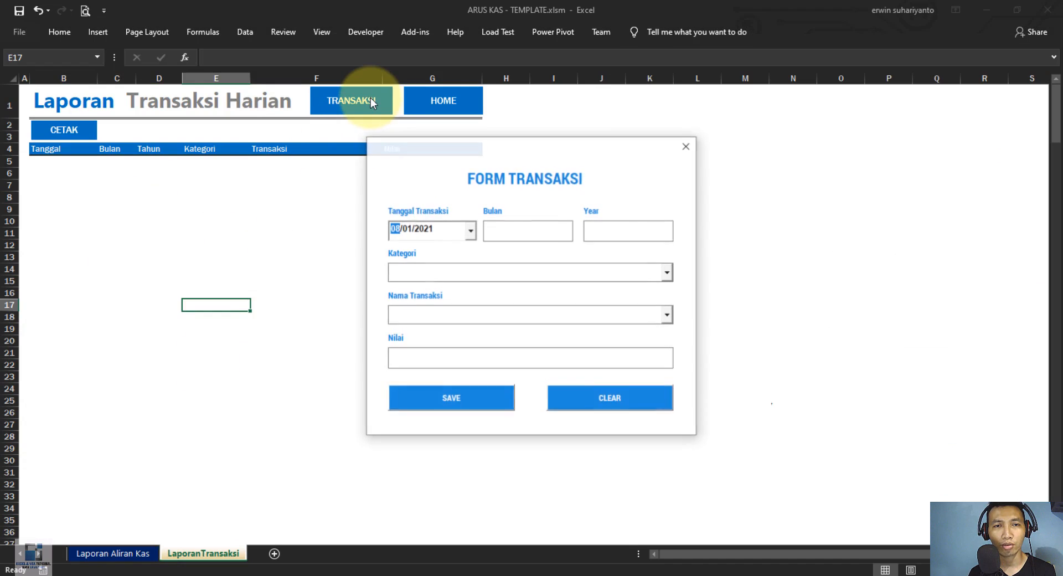
pyautogui.moveTo(430, 159); pyautogui.dragTo(242, 133)
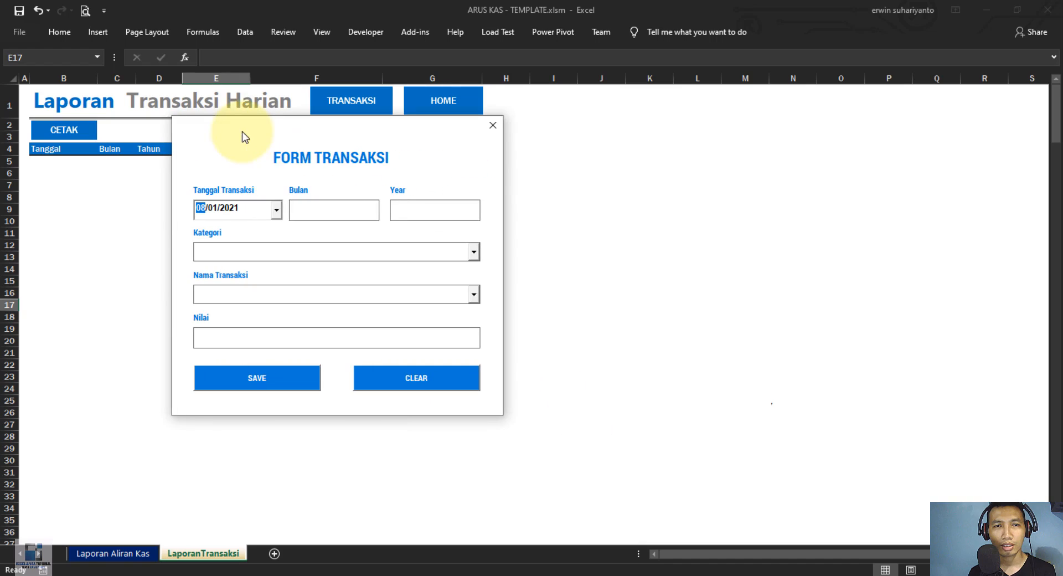
pyautogui.click(278, 212)
pyautogui.click(277, 211)
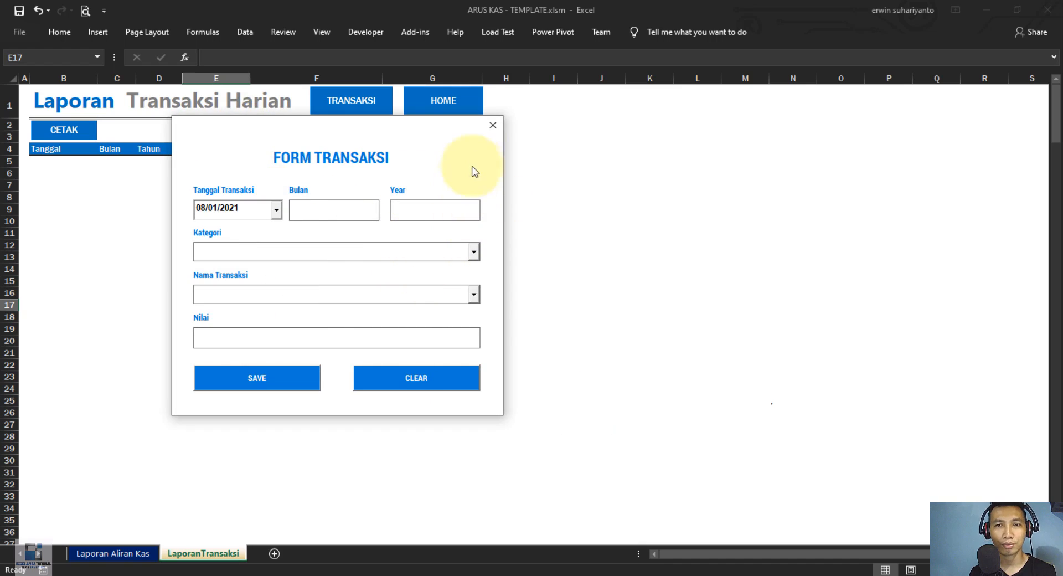
pyautogui.click(491, 127)
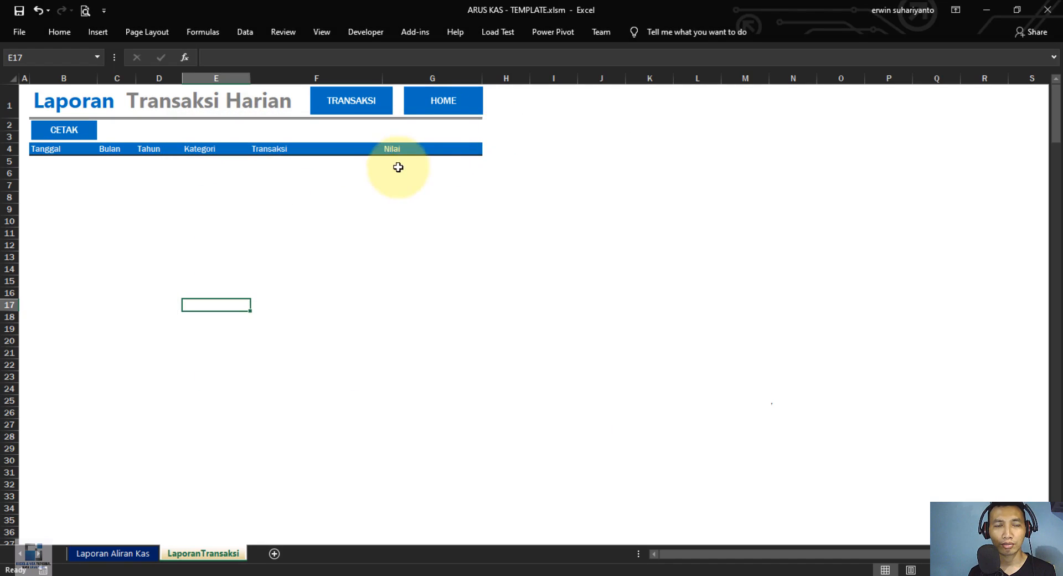
# Check the available developer tools, return to the Laporan Aliran Kas sheet and look over the cash flow report
pyautogui.click(369, 36)
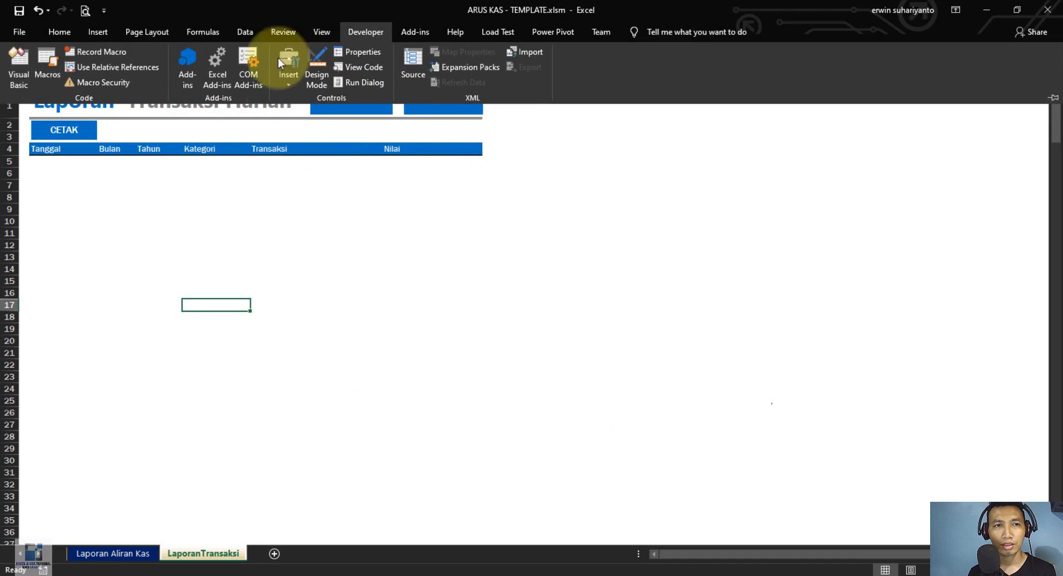
pyautogui.click(277, 203)
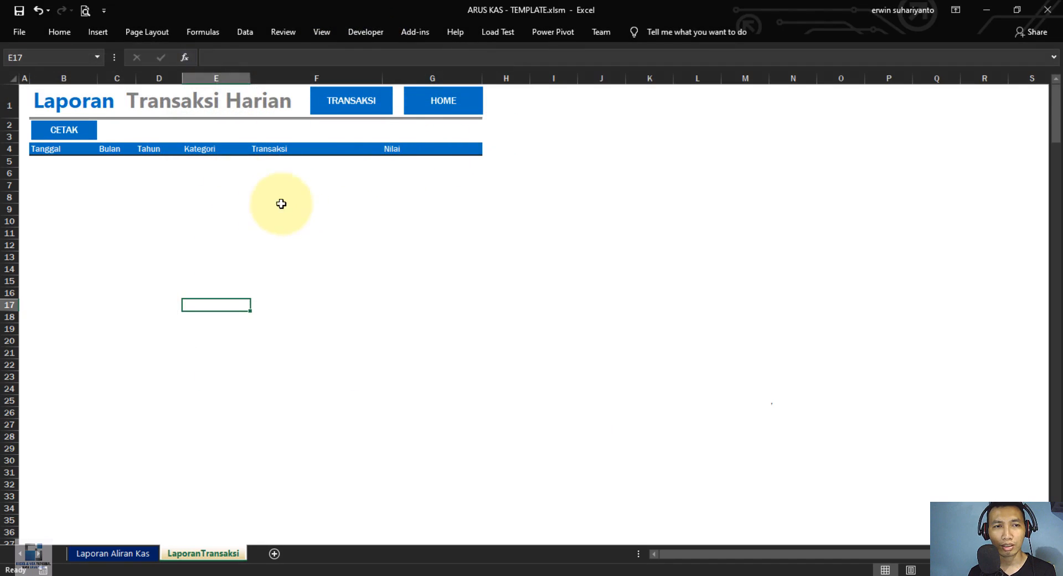
pyautogui.click(141, 552)
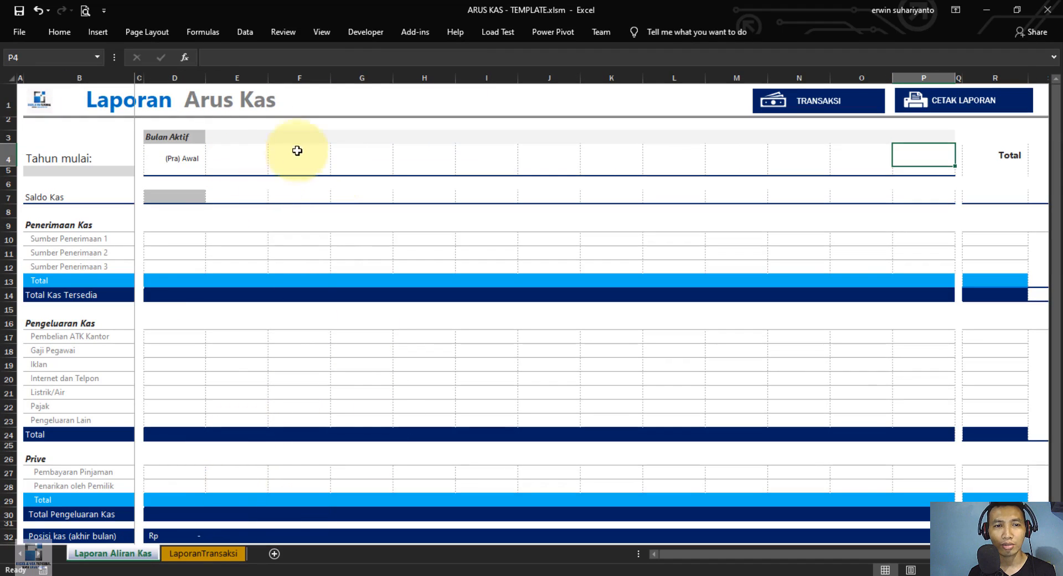
pyautogui.scroll(-1, 401, 259)
pyautogui.scroll(1, 257, 225)
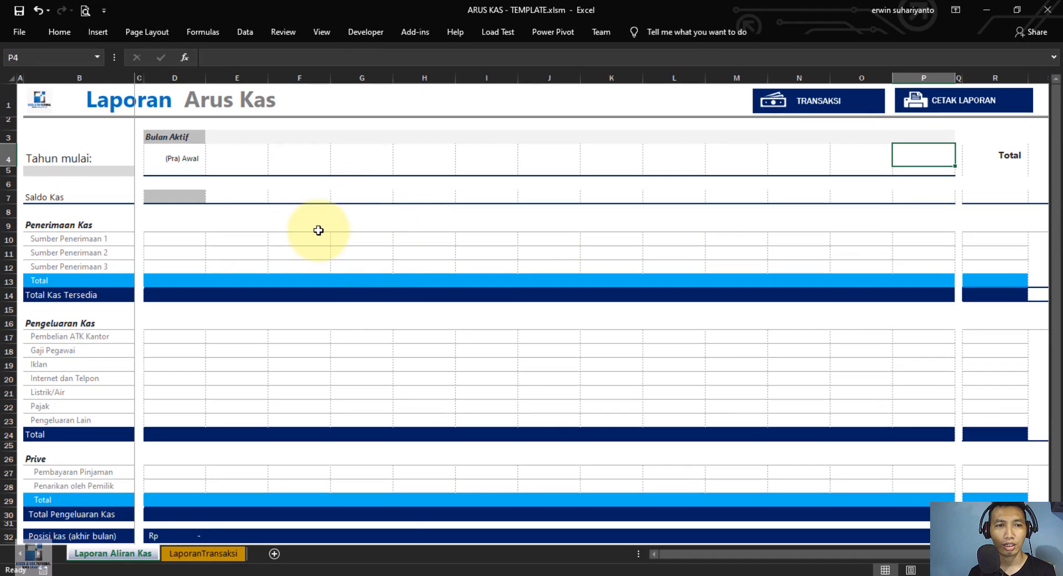
# Open the transaction entry form from the daily transaction report and set its transaction date to 13/01/2021
pyautogui.click(834, 110)
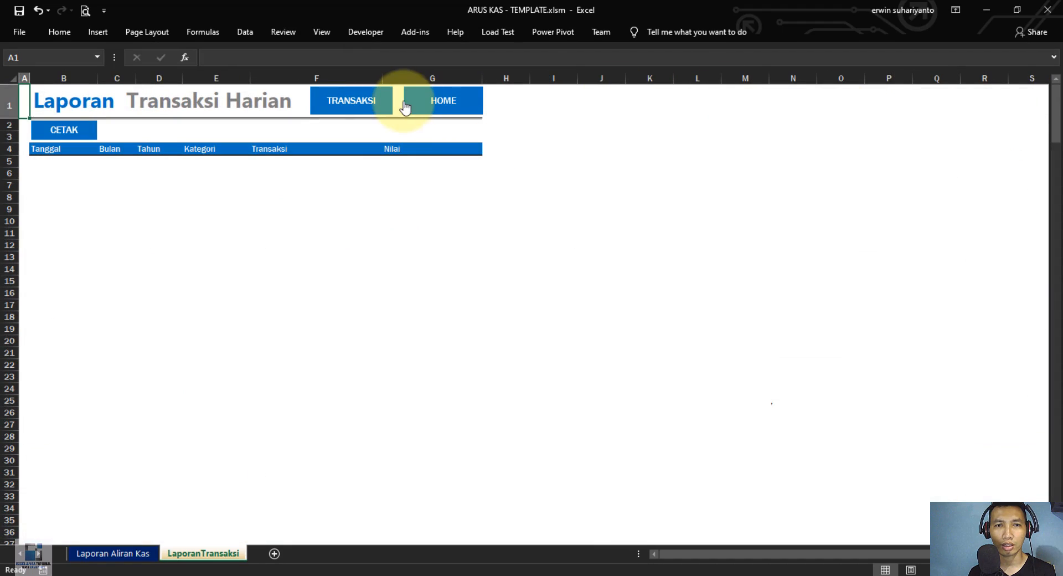
pyautogui.click(382, 102)
pyautogui.moveTo(501, 146); pyautogui.dragTo(341, 123)
pyautogui.click(311, 208)
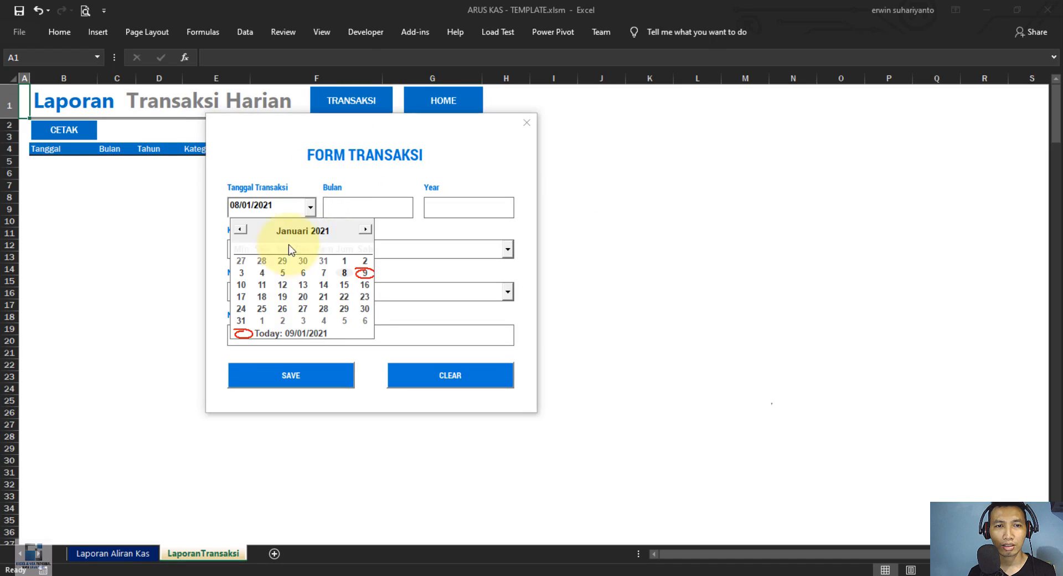
pyautogui.click(303, 285)
# Choose the category Pengeluaran and the transaction name Iklan in the form, and close it without saving
pyautogui.click(507, 249)
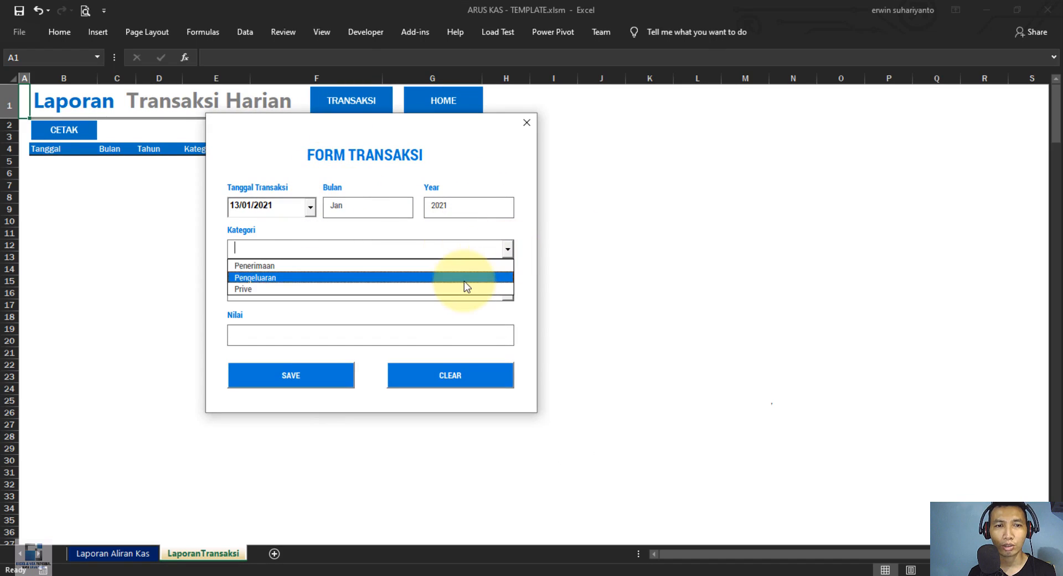
pyautogui.click(465, 279)
pyautogui.click(507, 292)
pyautogui.click(468, 326)
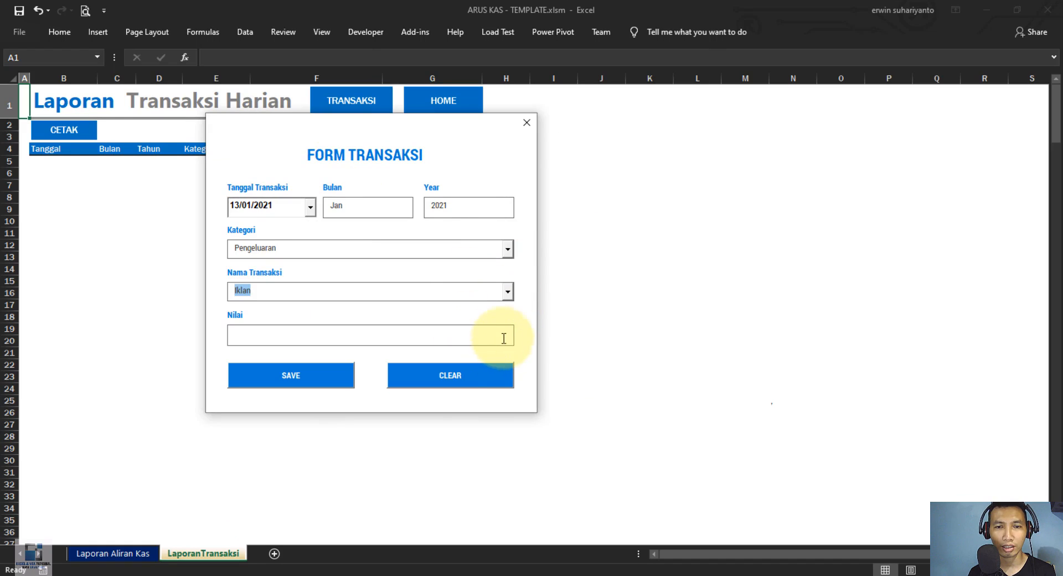
pyautogui.click(527, 123)
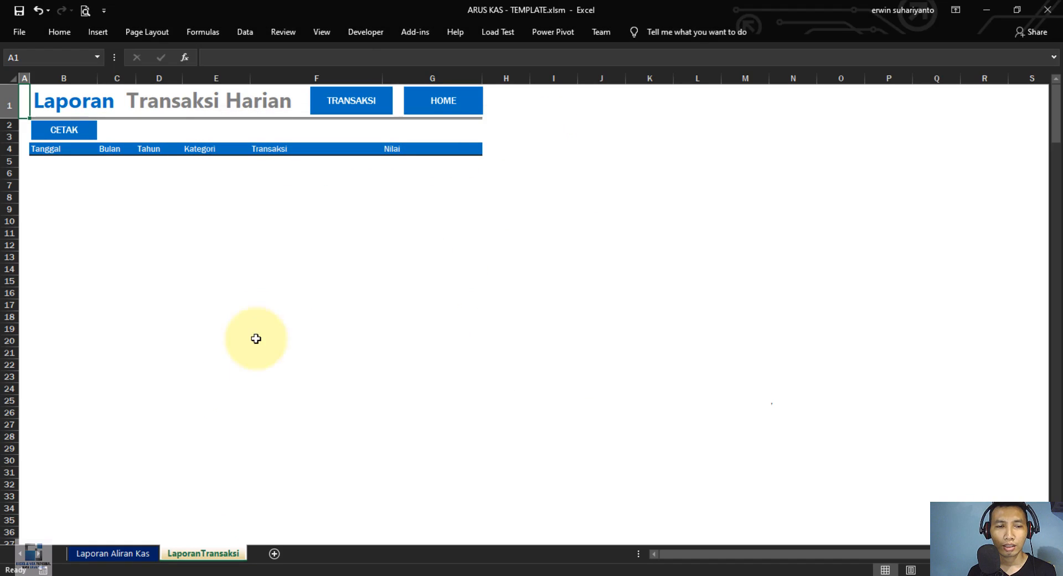
# Enter the start date 30/1/2021 under Tahun mulai in cell B5 of the Laporan Aliran Kas sheet
pyautogui.click(123, 551)
pyautogui.click(282, 242)
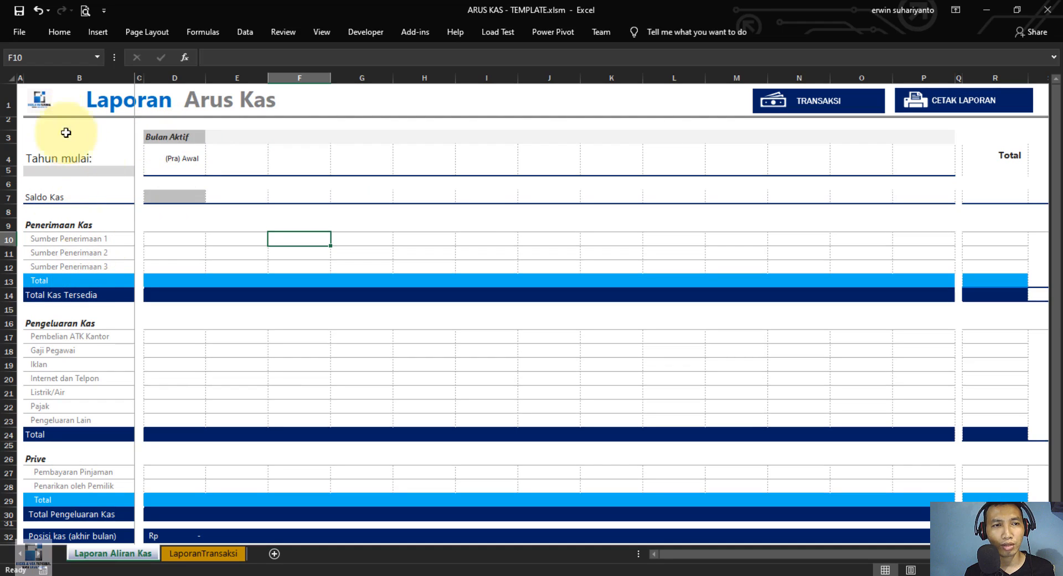
pyautogui.click(89, 171)
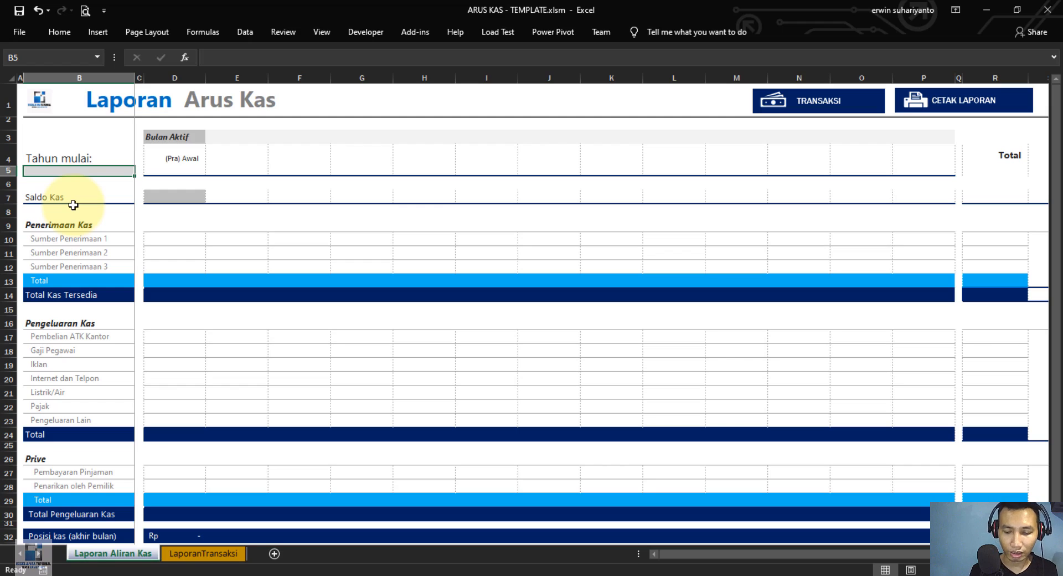
pyautogui.write('30')
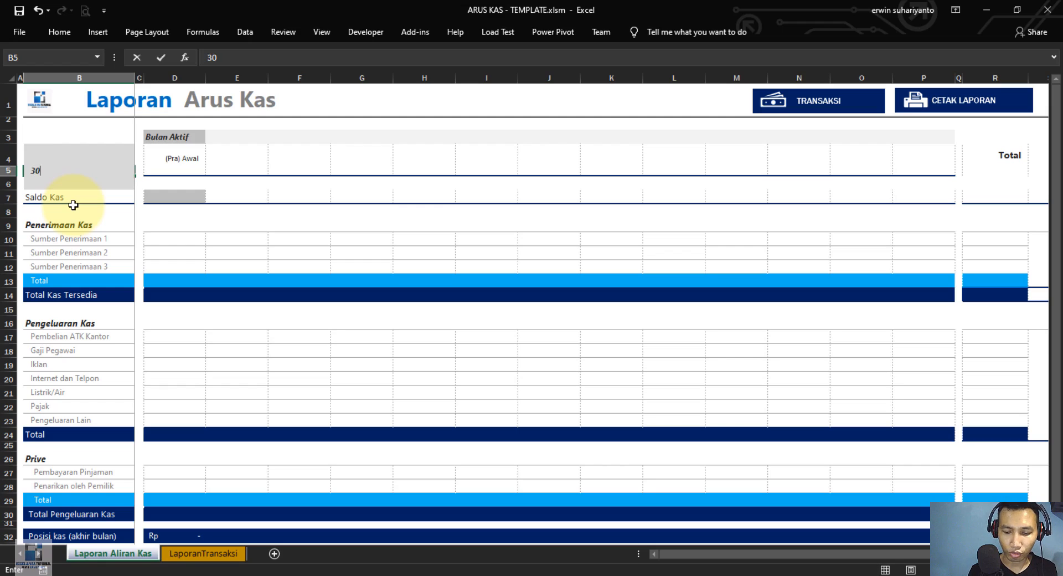
pyautogui.write('/1/2021')
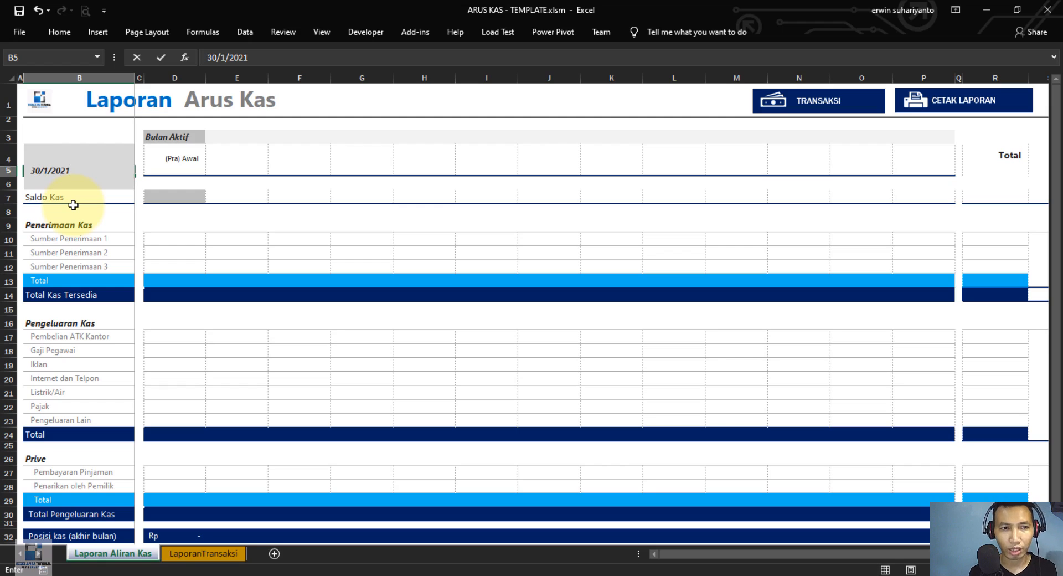
pyautogui.press('Return')
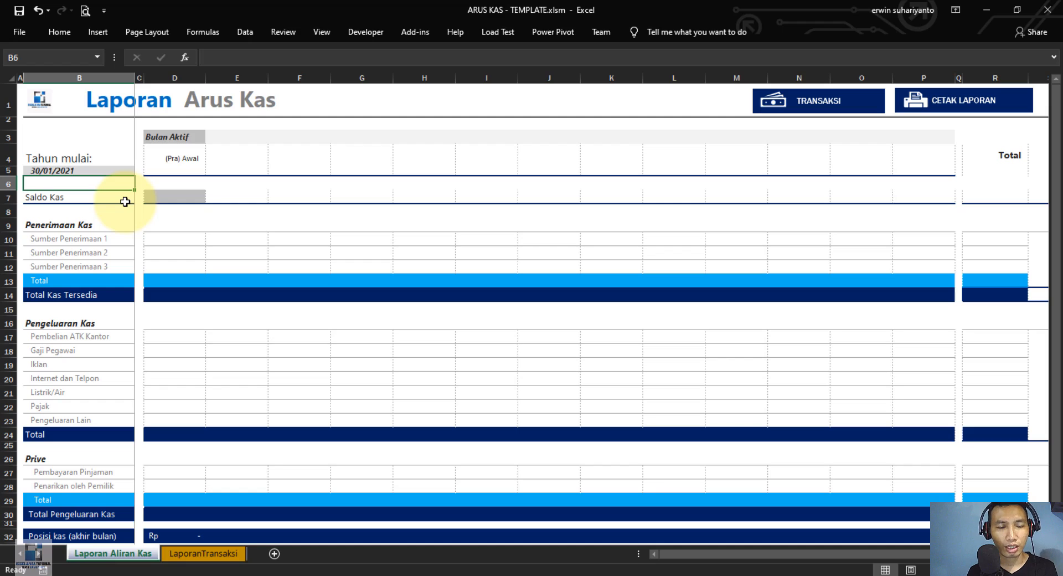
# Review the Bulan Aktif row of the cash flow report across cells E3:P3
pyautogui.click(238, 142)
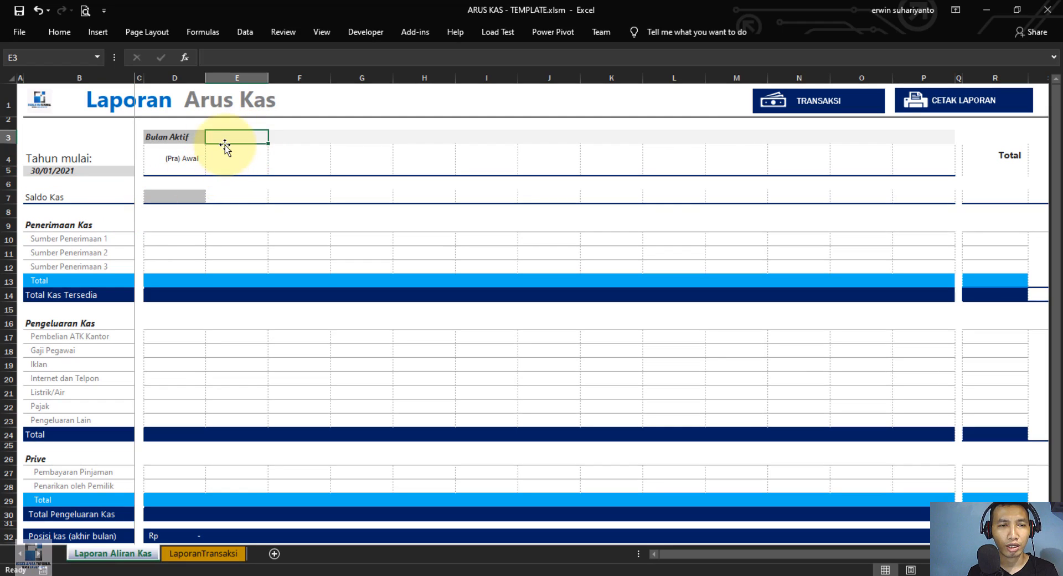
pyautogui.moveTo(249, 135); pyautogui.dragTo(908, 134)
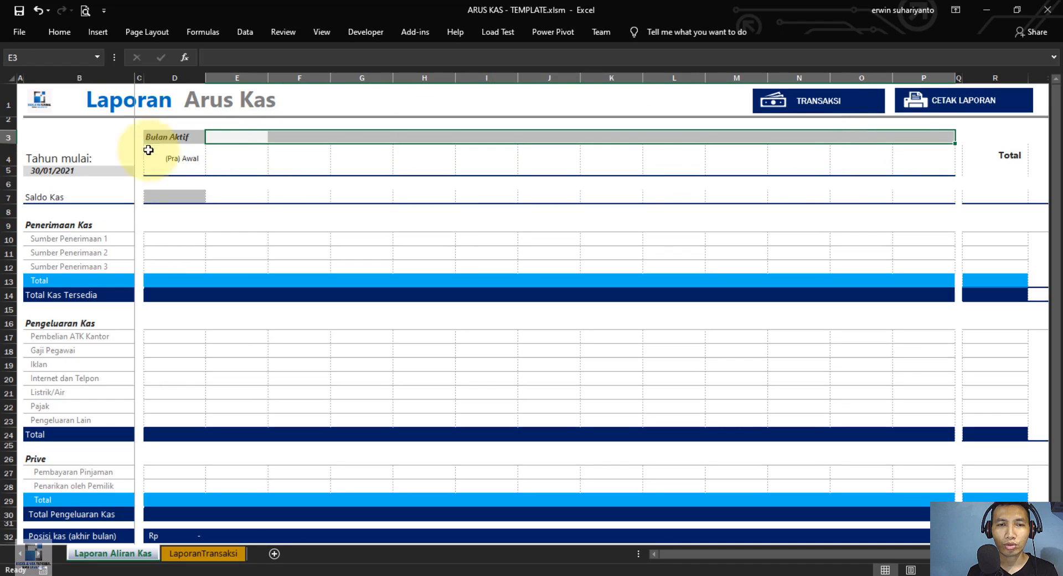
pyautogui.click(233, 138)
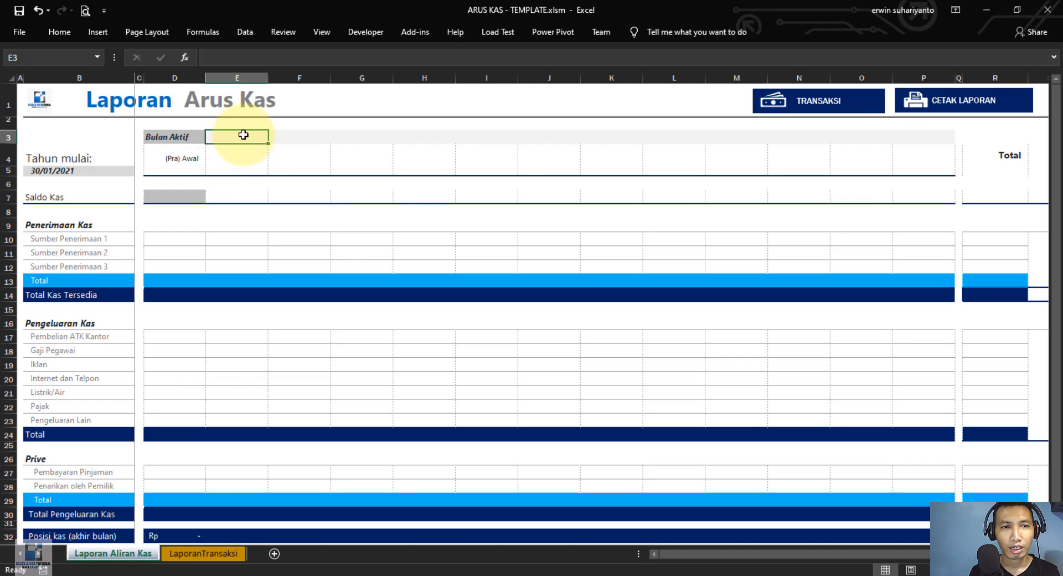
pyautogui.click(245, 184)
pyautogui.click(252, 136)
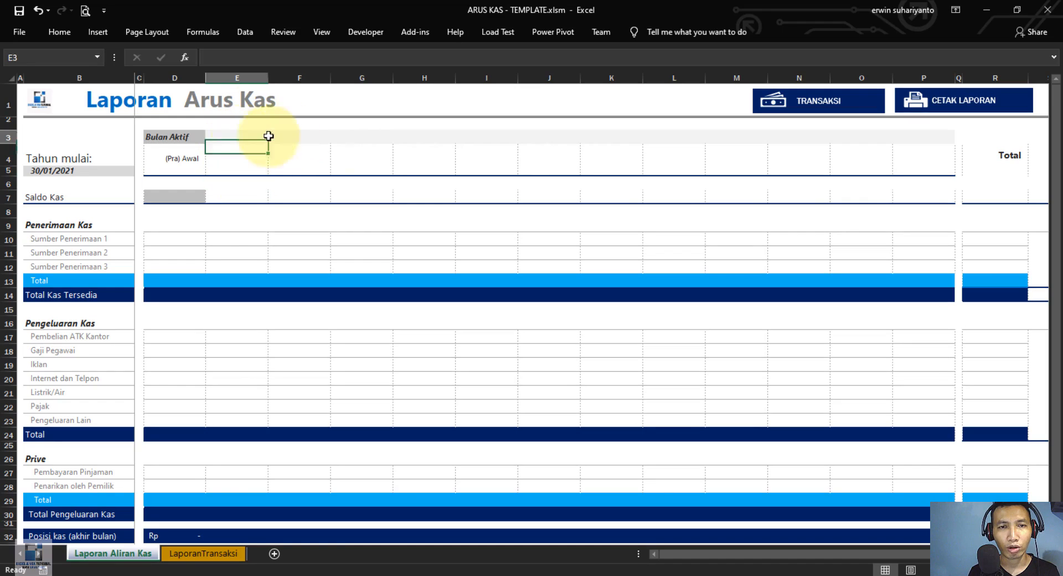
# Apply list data validation with the source Aktif;Non-Aktif to the Bulan Aktif cells E3:P3
pyautogui.moveTo(269, 137); pyautogui.dragTo(925, 136)
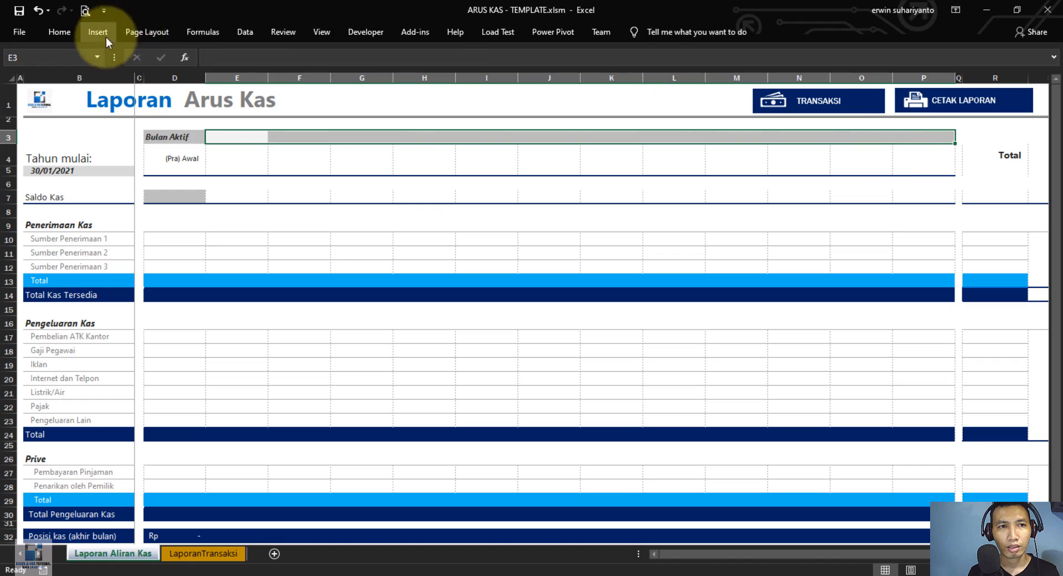
pyautogui.click(241, 32)
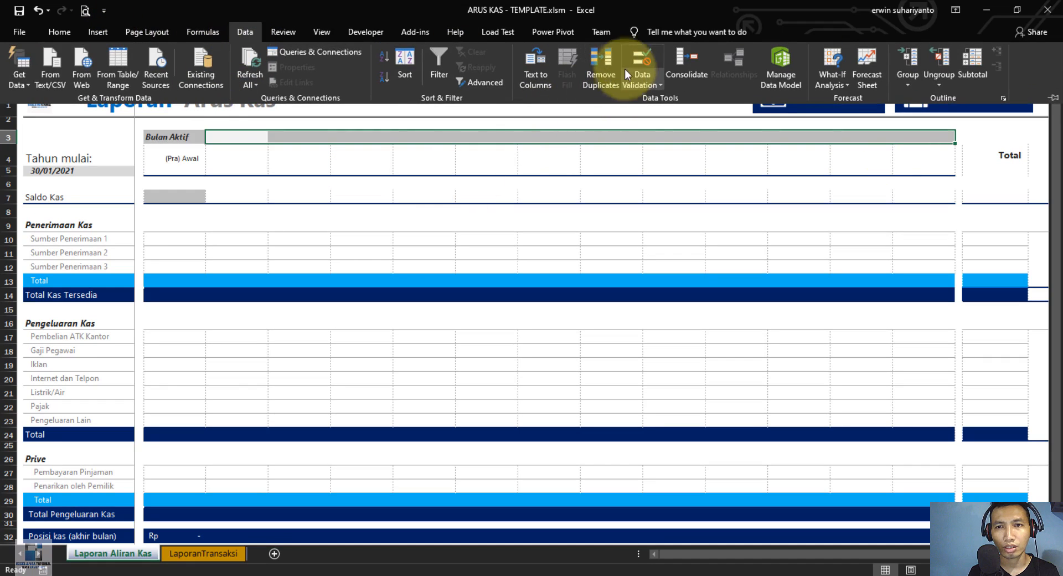
pyautogui.click(637, 62)
pyautogui.click(463, 200)
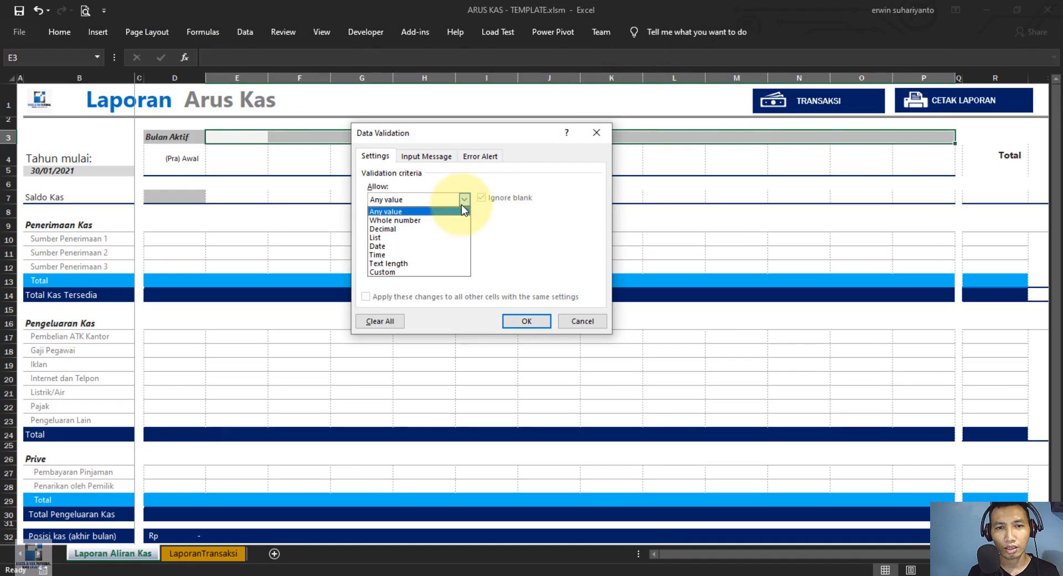
pyautogui.click(376, 237)
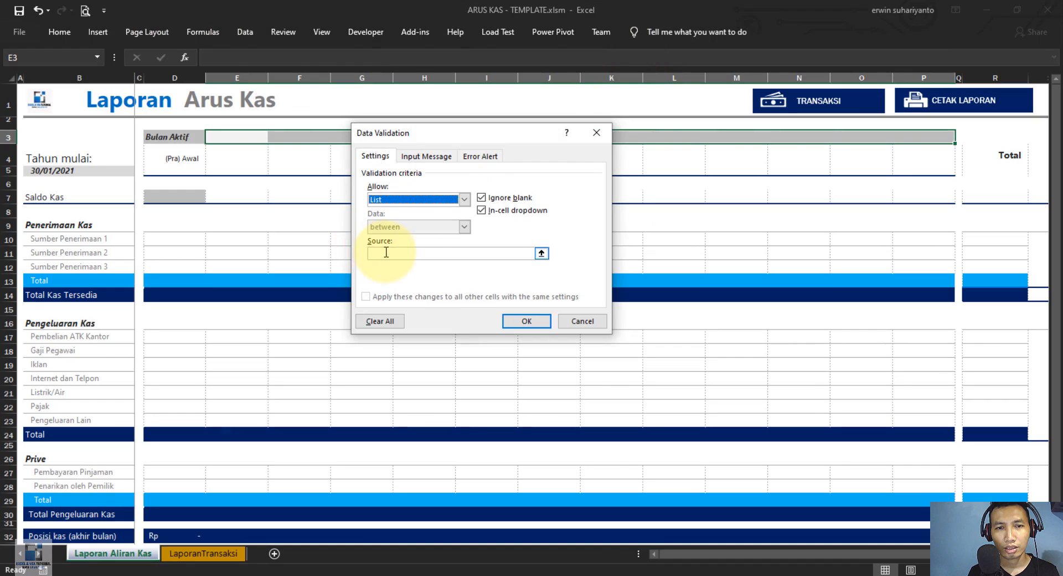
pyautogui.click(391, 253)
pyautogui.write('Aktif;Non-Aktif')
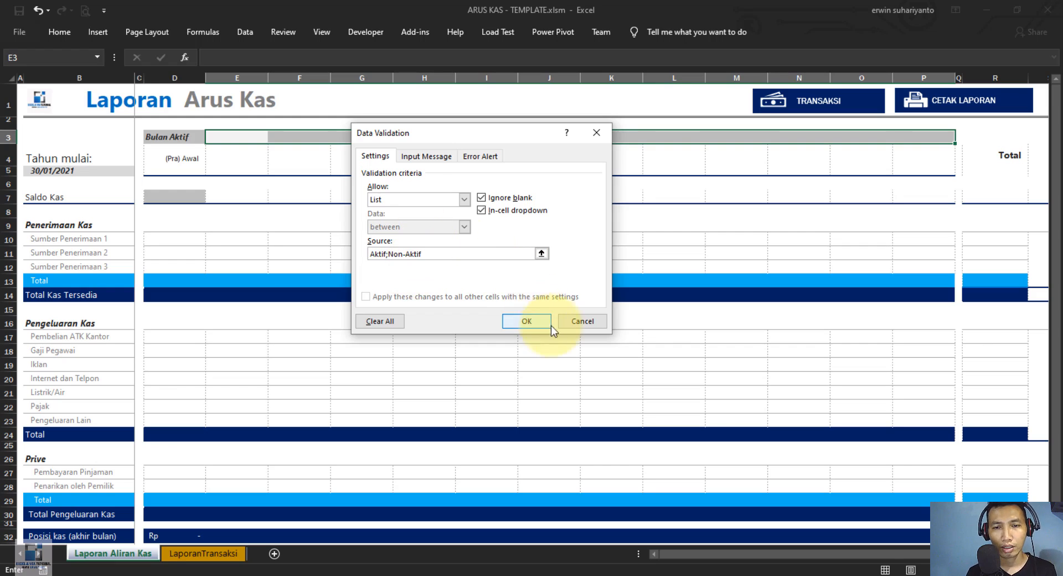
pyautogui.click(526, 321)
# Test the Bulan Aktif dropdowns in E3 and F3, picking Non-Aktif and Aktif in F3, and clear that cell
pyautogui.click(353, 233)
pyautogui.click(254, 136)
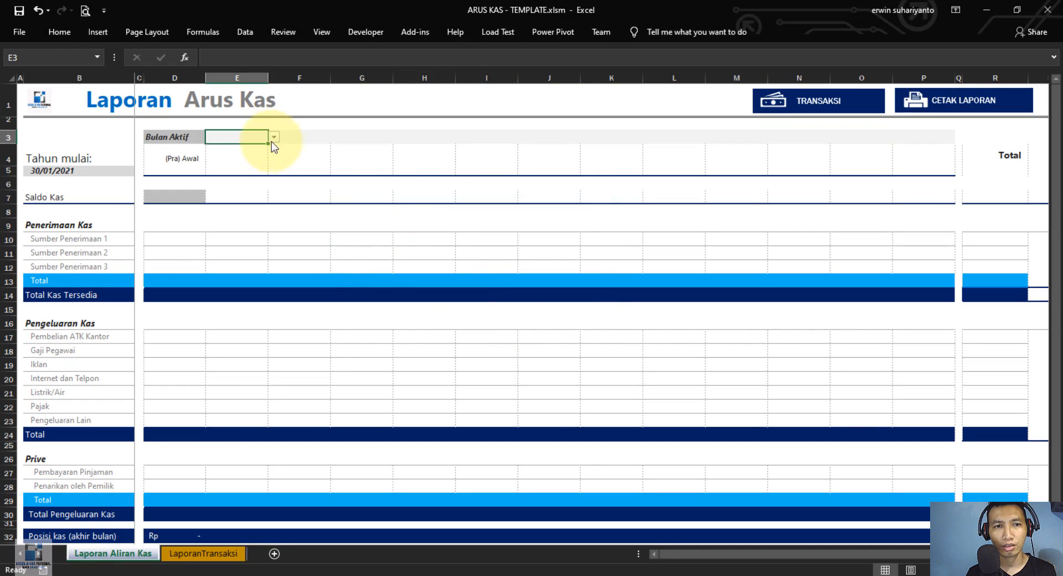
pyautogui.click(273, 137)
pyautogui.click(320, 137)
pyautogui.click(320, 137)
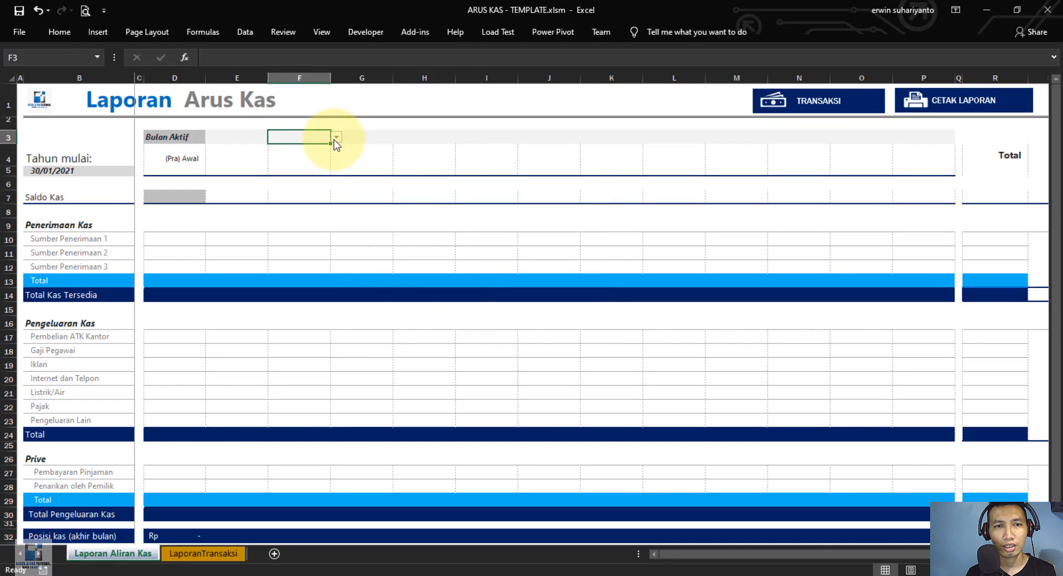
pyautogui.click(336, 137)
pyautogui.click(299, 156)
pyautogui.click(336, 137)
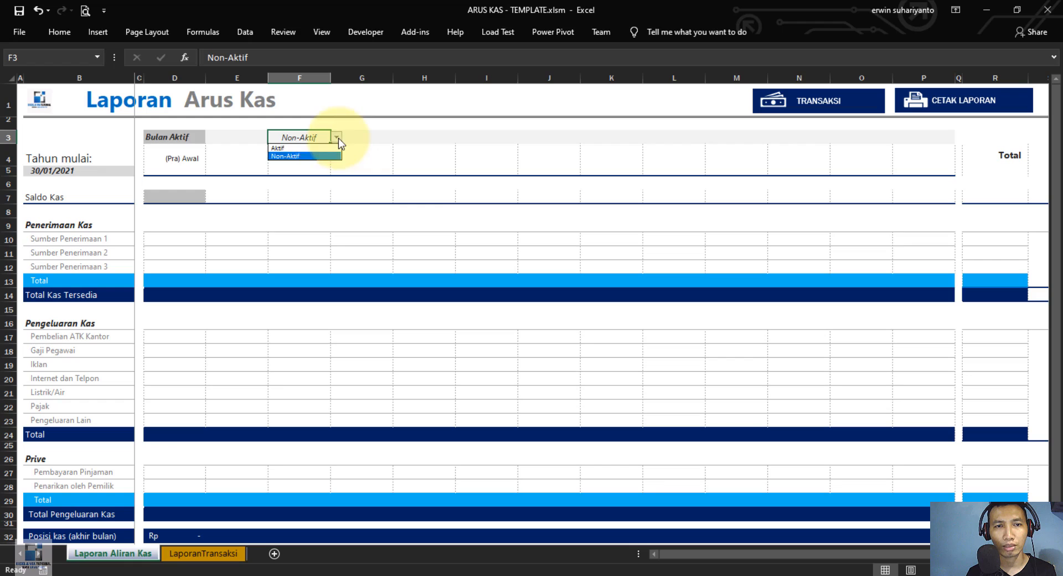
pyautogui.click(302, 145)
pyautogui.press('Delete')
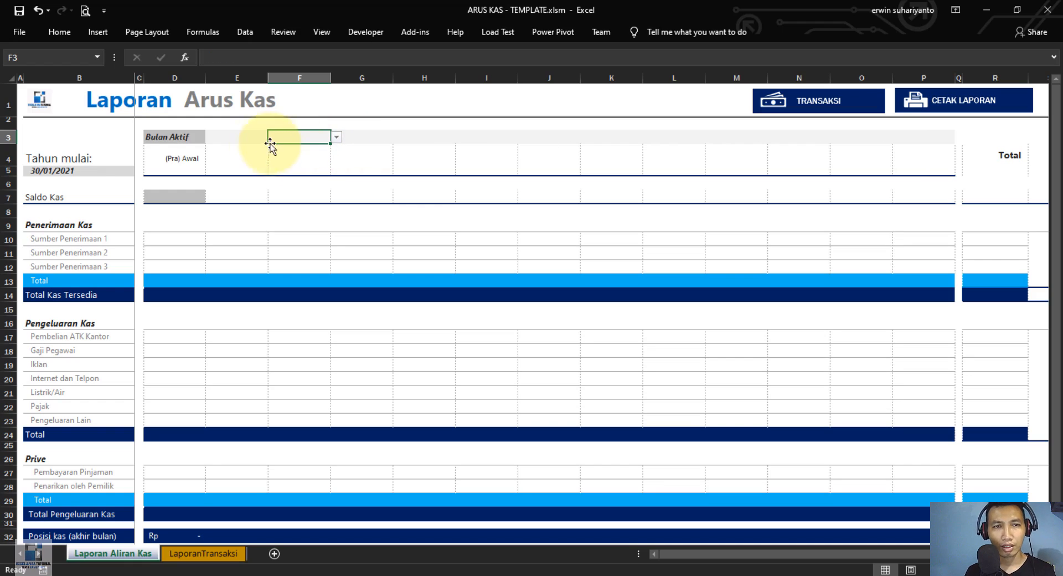
pyautogui.click(244, 140)
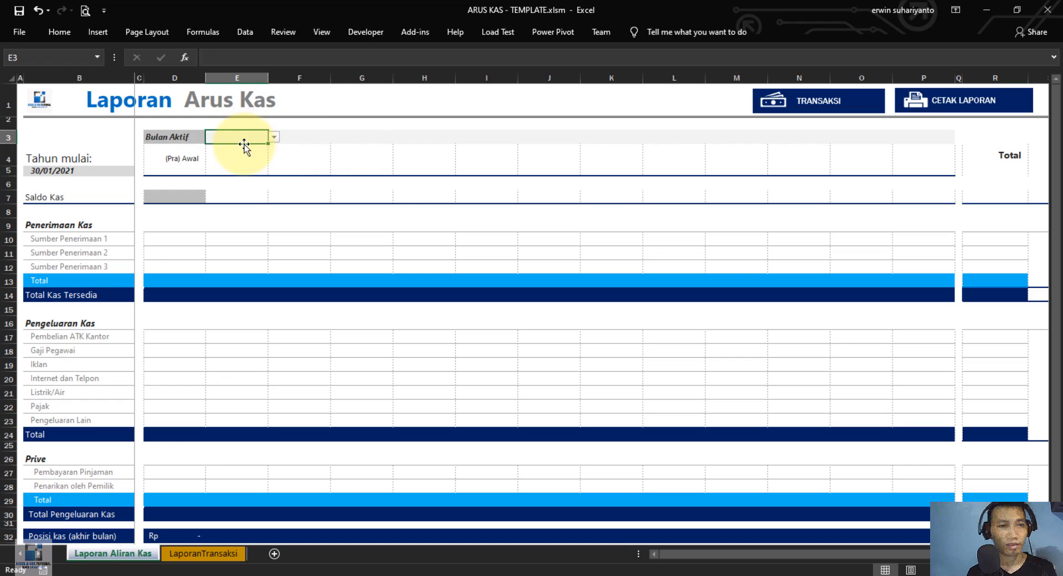
pyautogui.click(241, 159)
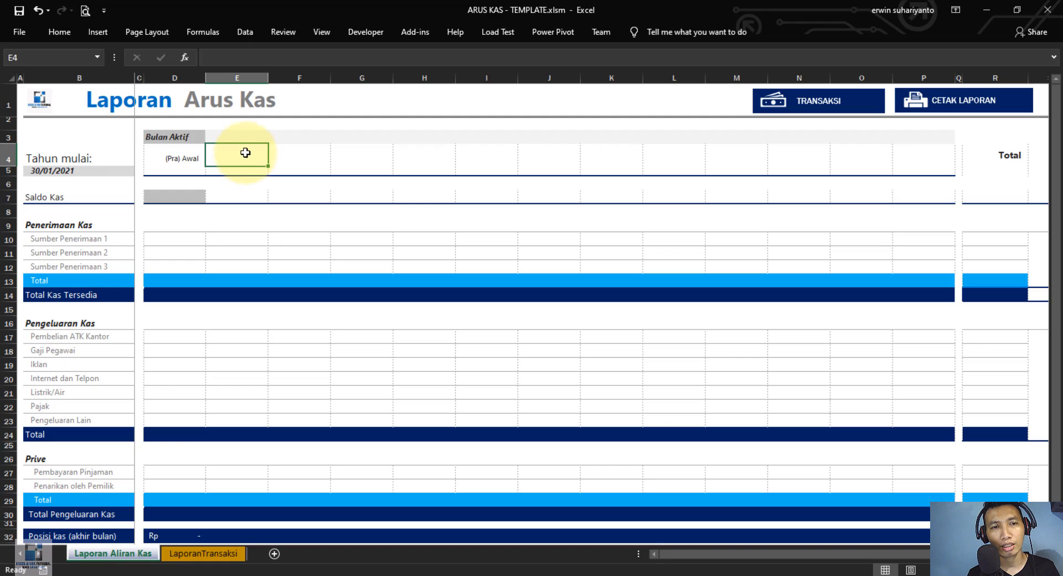
pyautogui.click(257, 134)
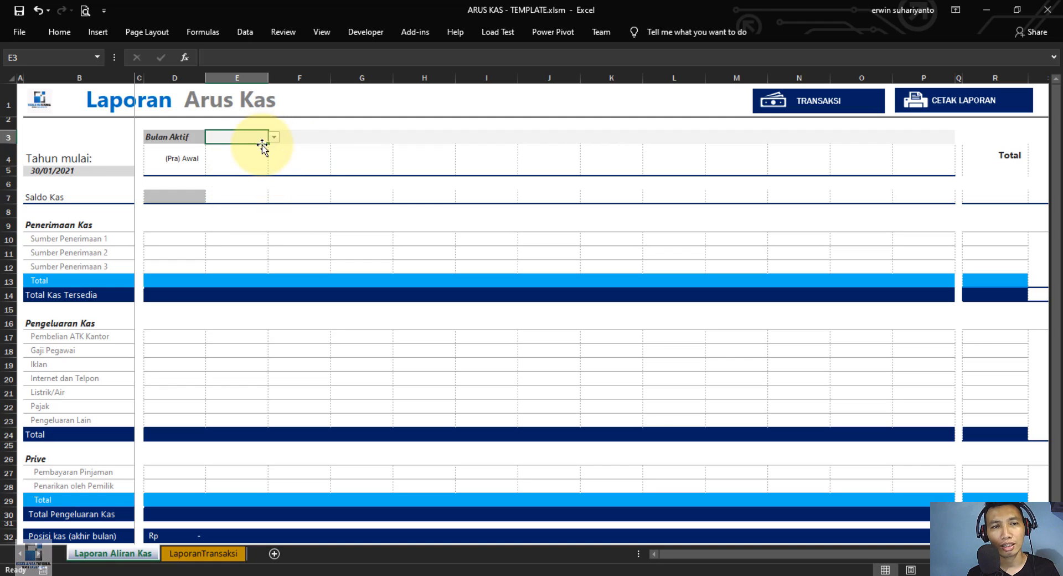
# Enter the formula =UPPER(TEXT(B5;"mmm")) in cell E4 as the first month header
pyautogui.click(242, 156)
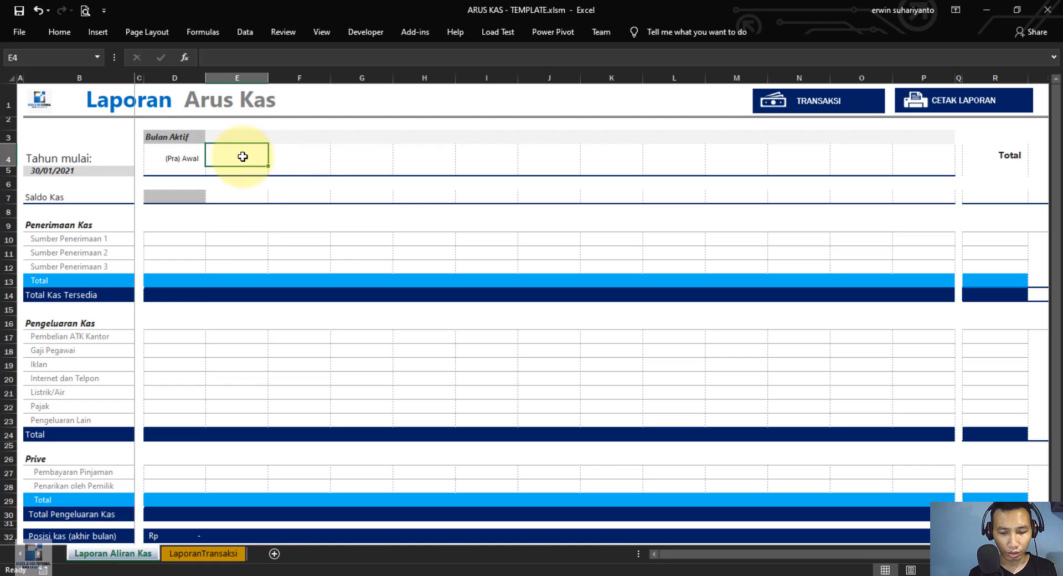
pyautogui.write('=u')
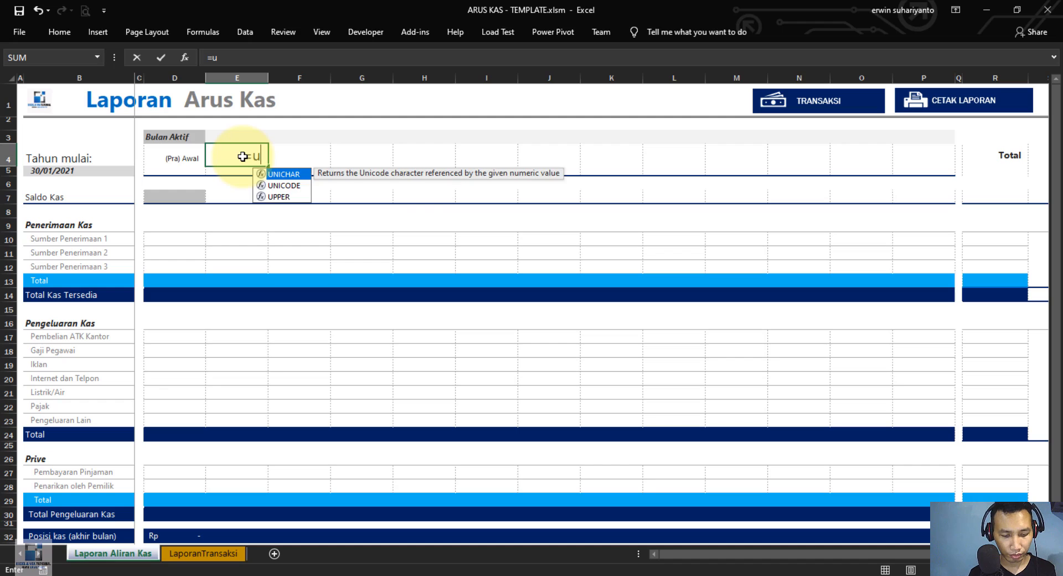
pyautogui.write('pper(')
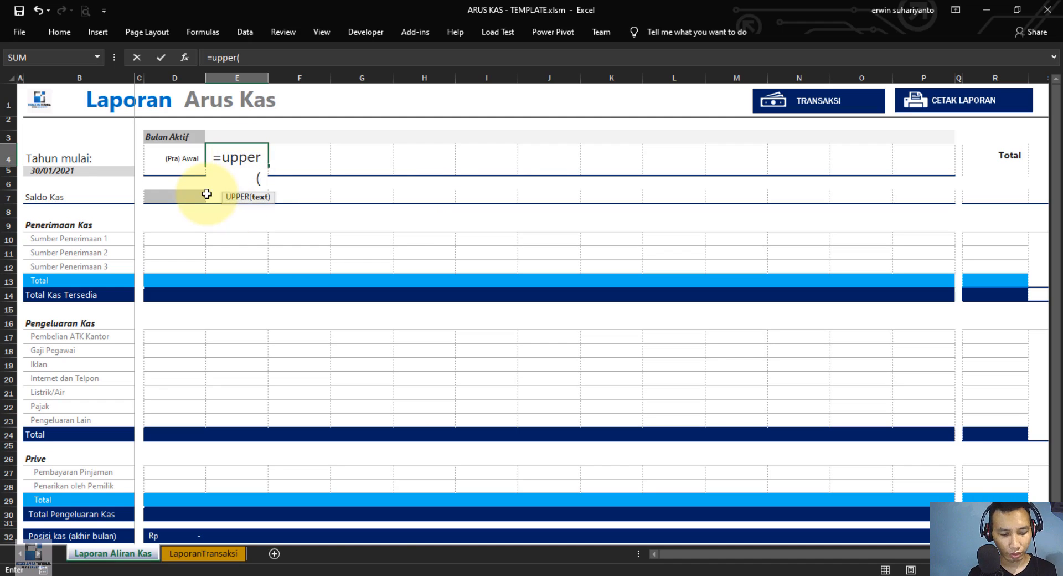
pyautogui.write('text(')
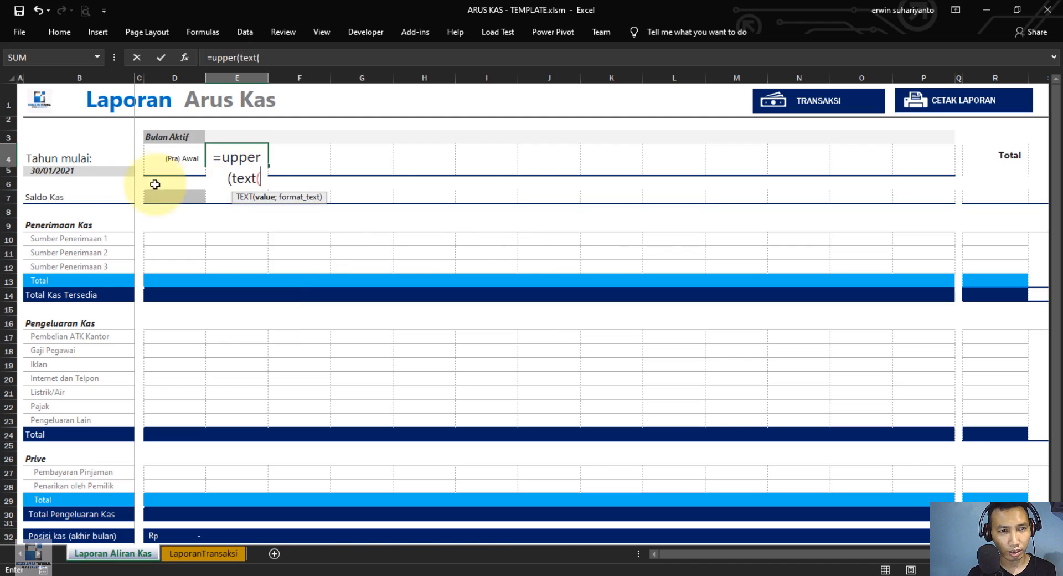
pyautogui.click(67, 173)
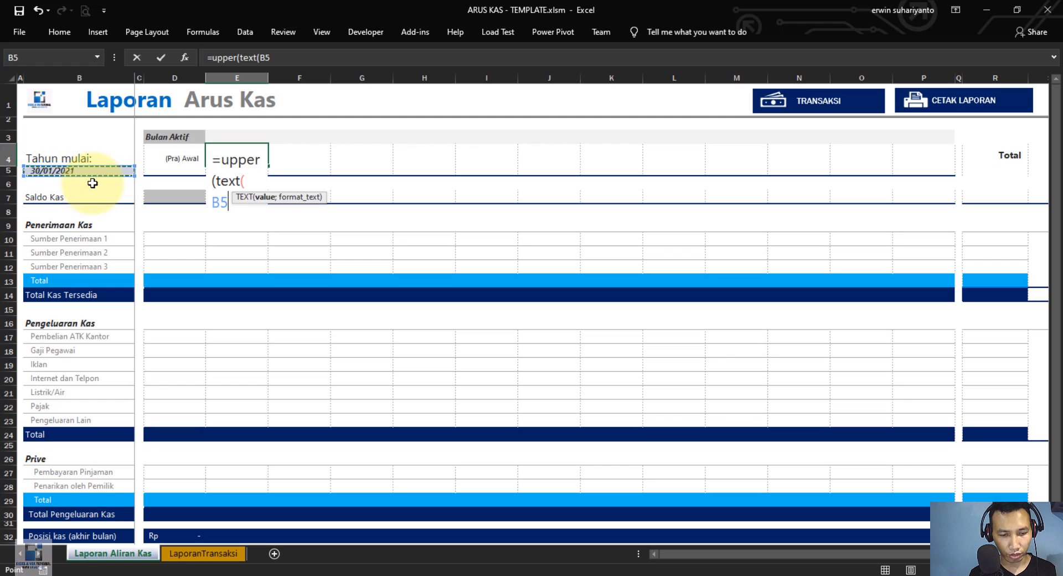
pyautogui.write(';"mm')
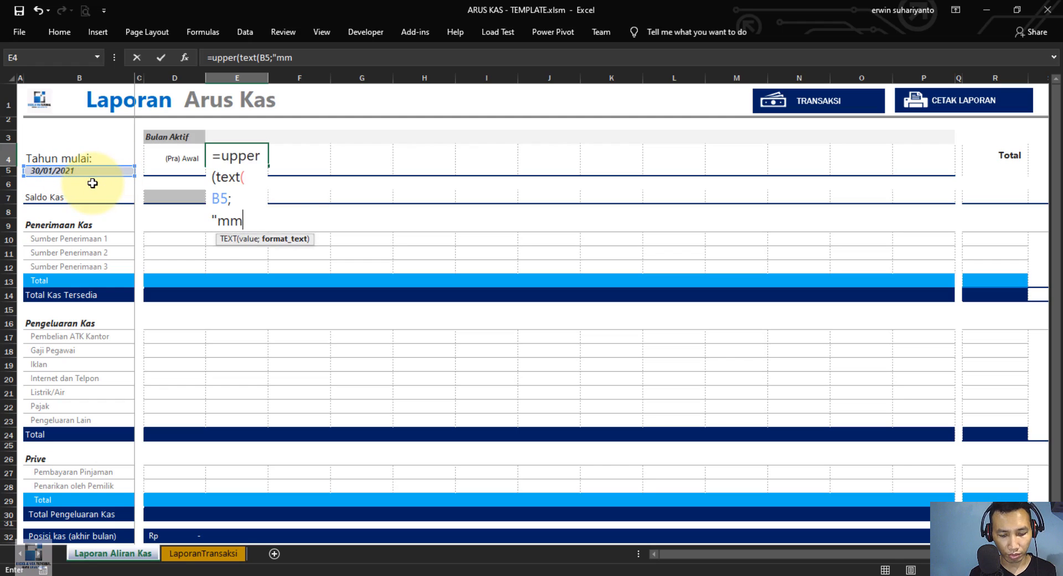
pyautogui.write('k"')
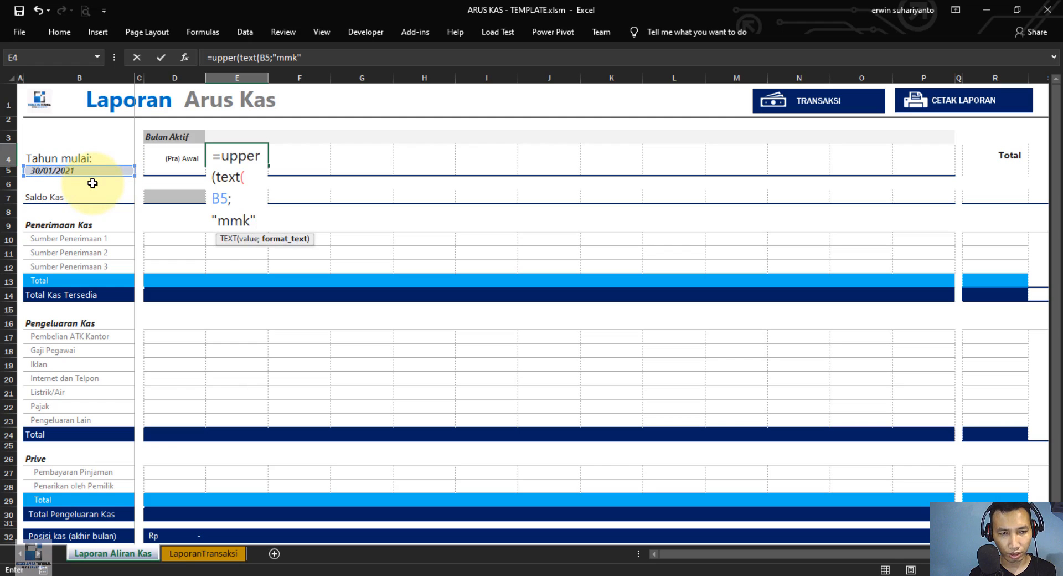
pyautogui.press('BackSpace')
pyautogui.press('BackSpace')
pyautogui.write('m"')
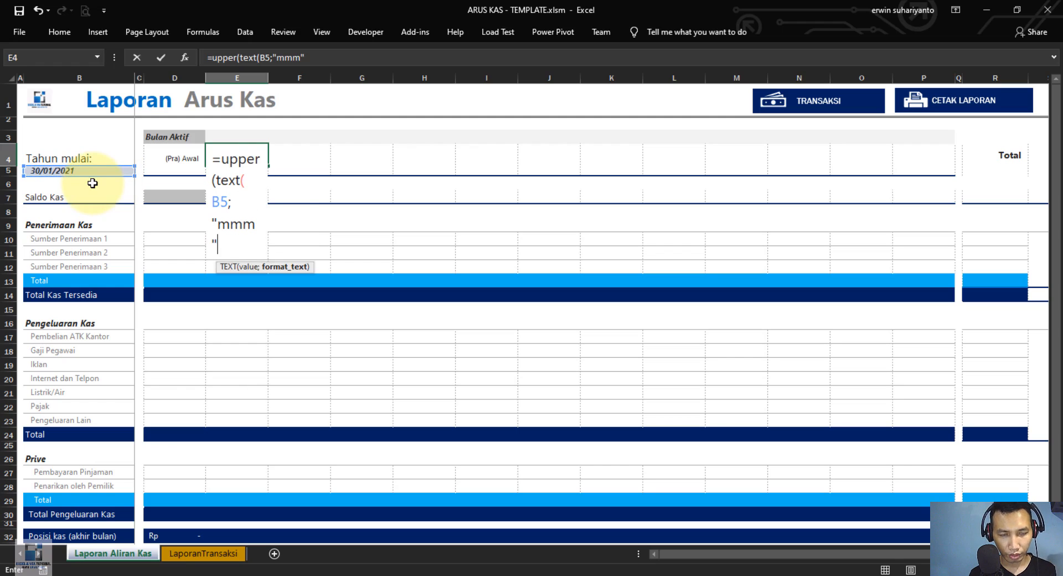
pyautogui.write('))')
pyautogui.press('Return')
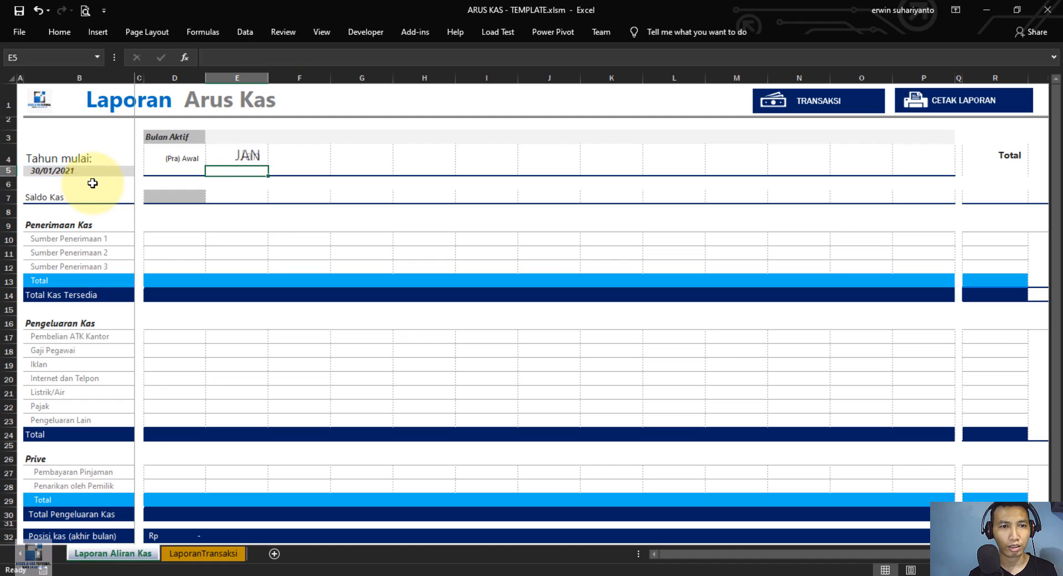
# Examine the month header formula in E4, its source date in B5 and the Bulan Aktif dropdown choices in E3
pyautogui.click(248, 156)
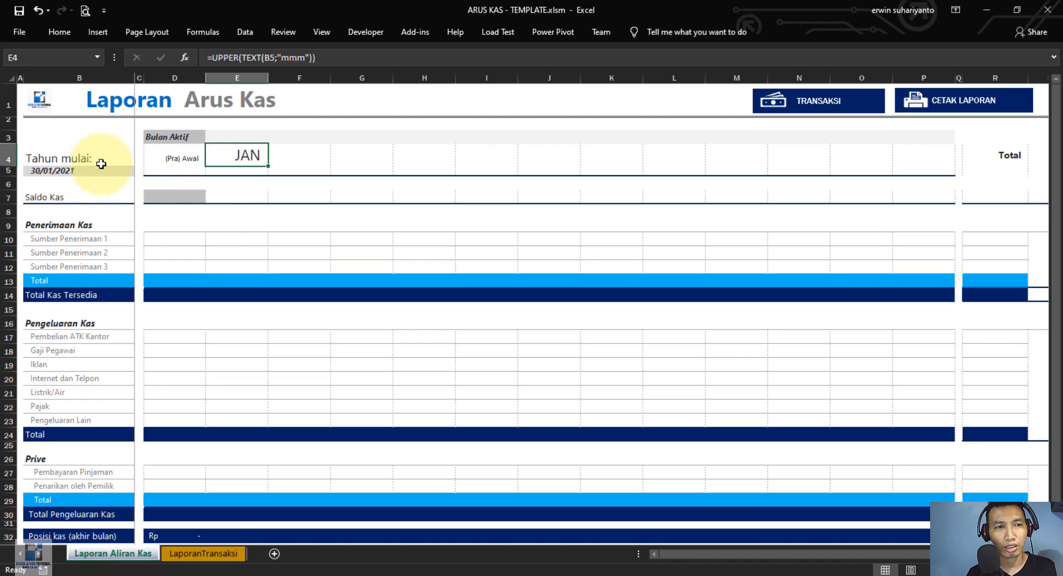
pyautogui.click(49, 166)
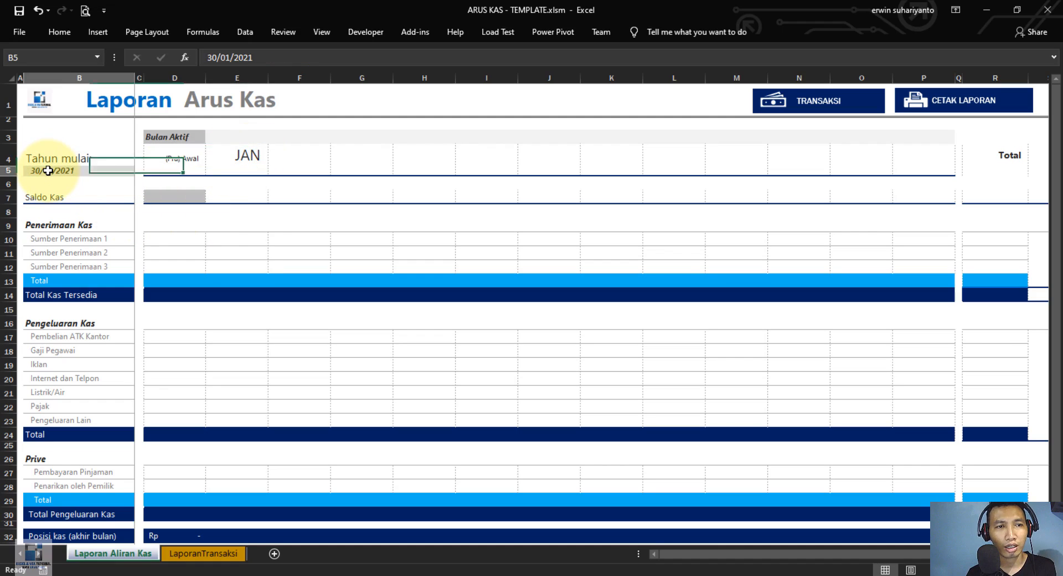
pyautogui.click(248, 156)
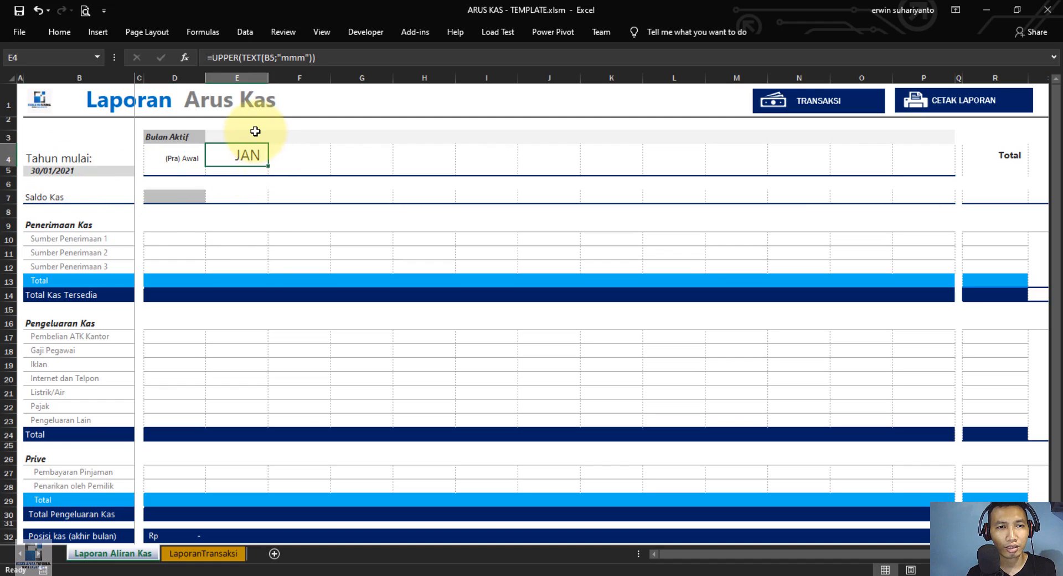
pyautogui.click(259, 136)
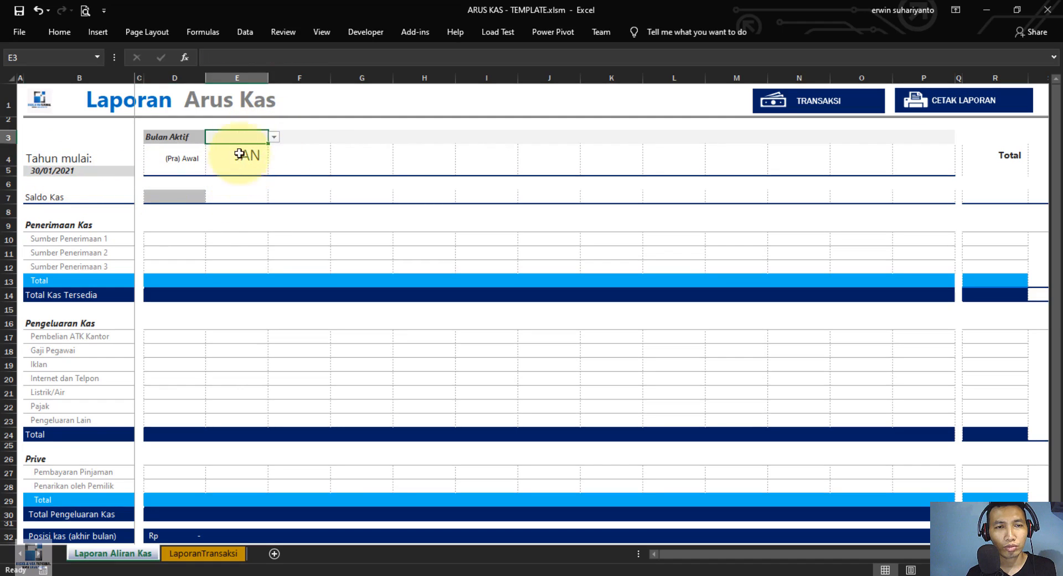
pyautogui.click(237, 77)
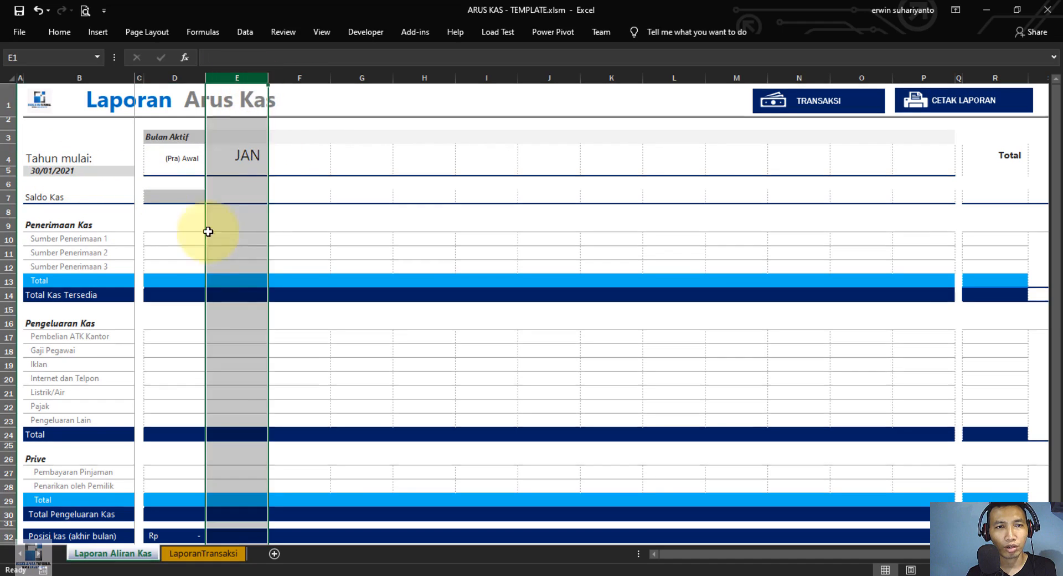
pyautogui.click(245, 153)
pyautogui.click(253, 139)
pyautogui.click(274, 137)
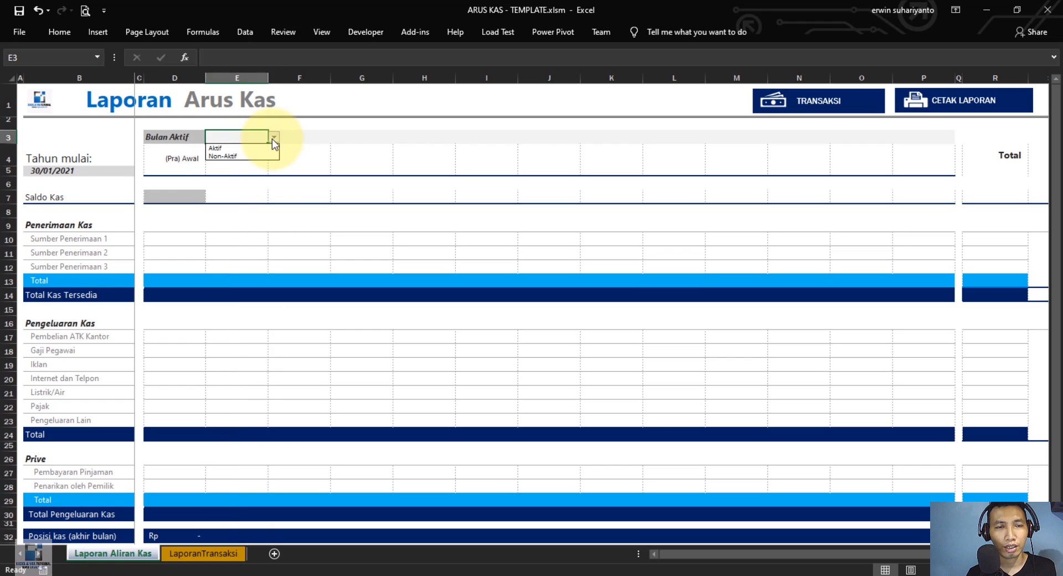
pyautogui.click(249, 178)
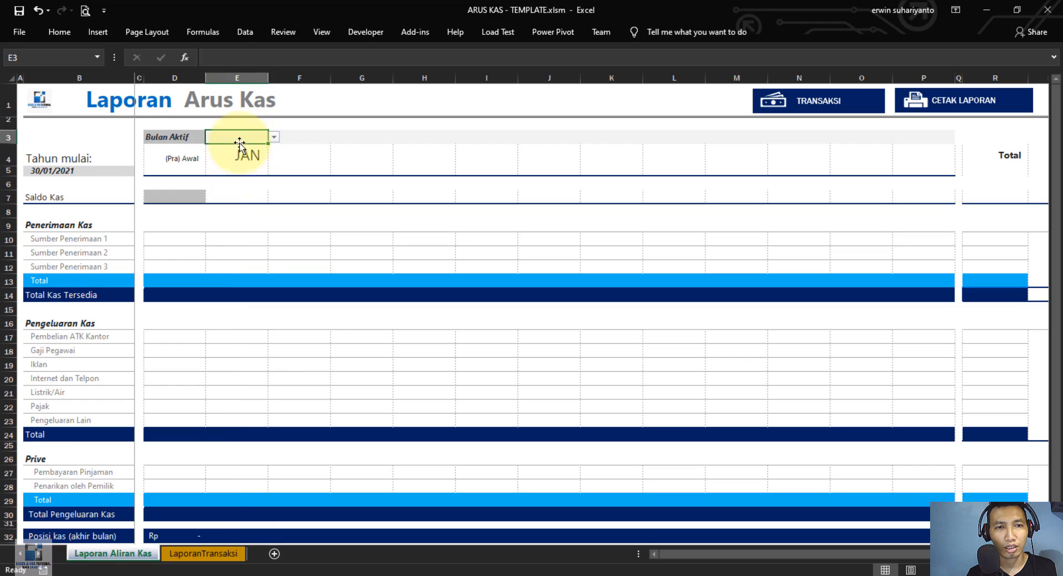
# Try Aktif as the Bulan Aktif status in cell E3, and switch the cell to Non-Aktif
pyautogui.click(273, 138)
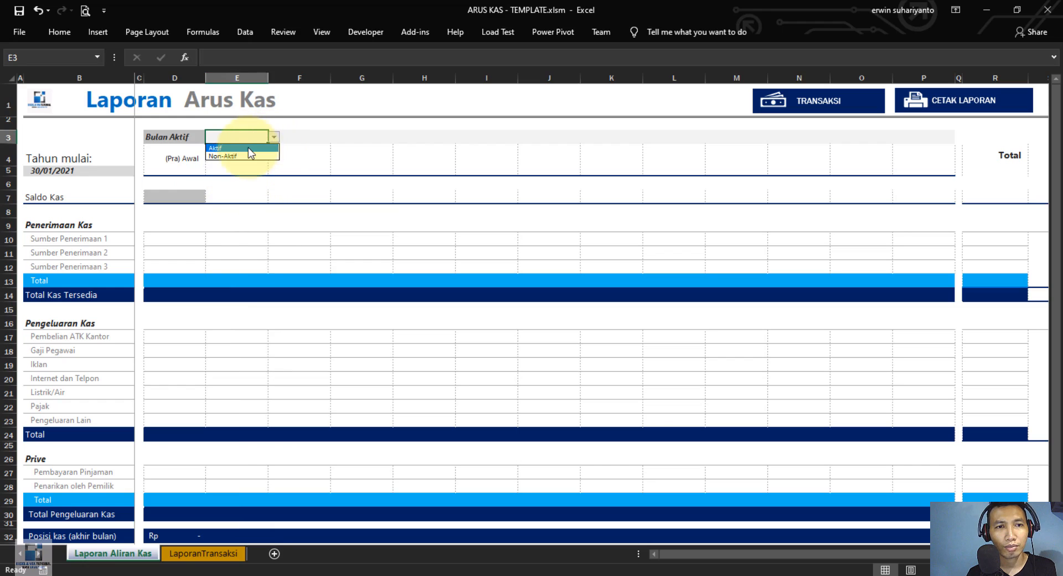
pyautogui.click(246, 148)
pyautogui.click(252, 168)
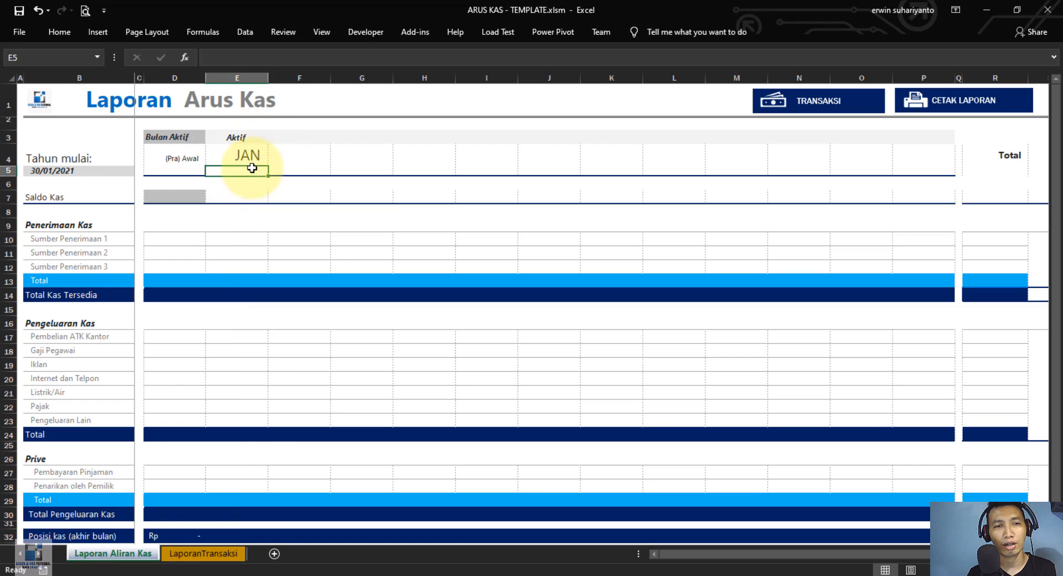
pyautogui.click(254, 136)
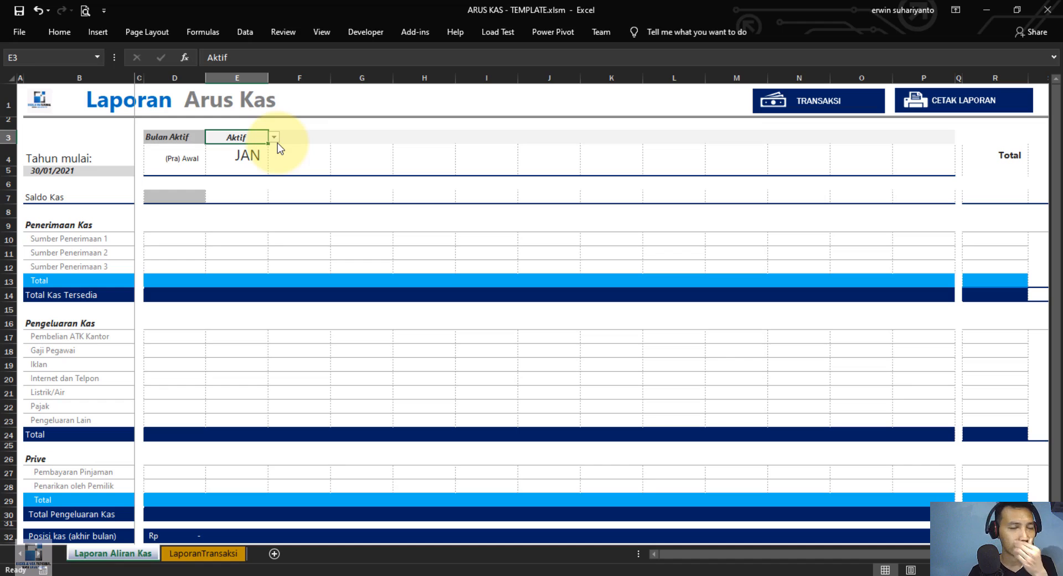
pyautogui.click(275, 138)
pyautogui.click(252, 139)
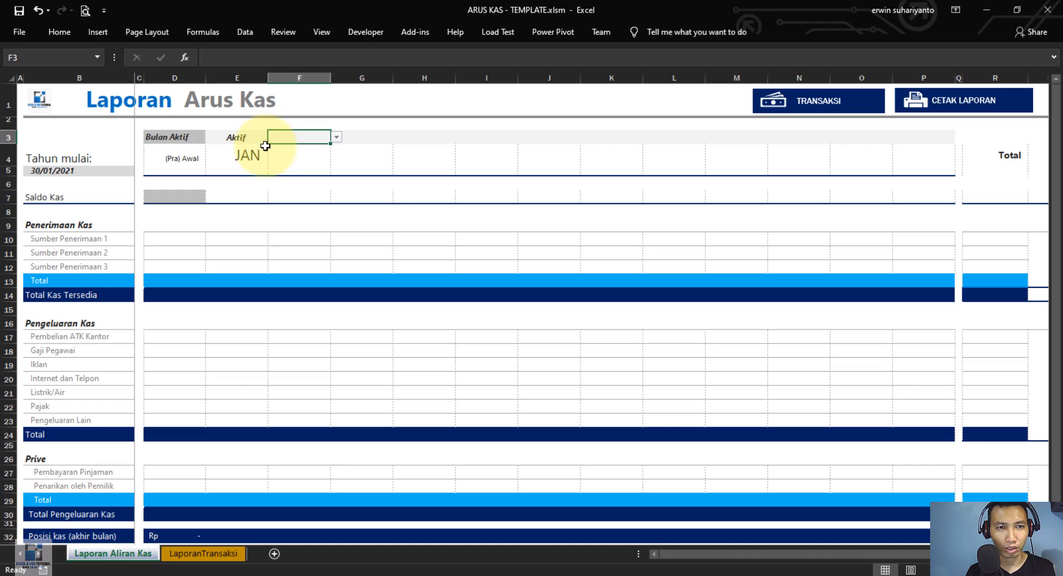
pyautogui.click(274, 137)
pyautogui.click(251, 155)
# Link cell E5 below the first month header to the start date with the formula =B5
pyautogui.click(244, 171)
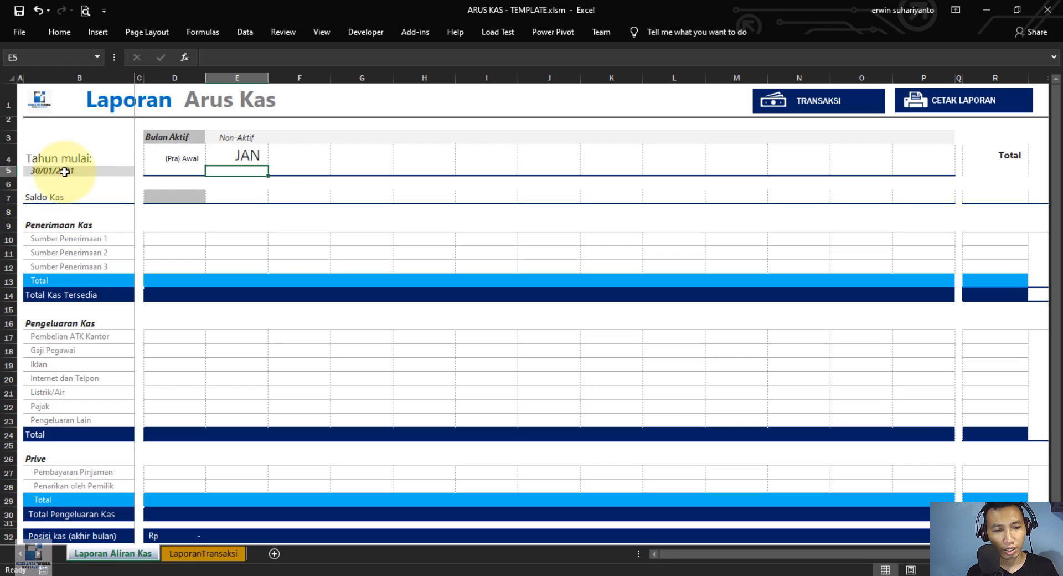
pyautogui.write('=')
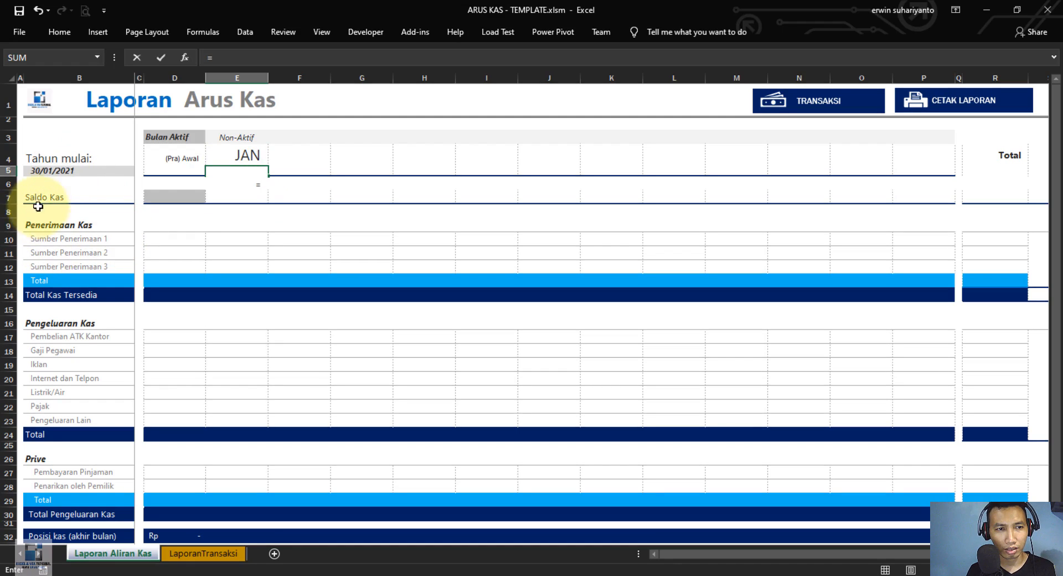
pyautogui.click(55, 170)
pyautogui.press('Return')
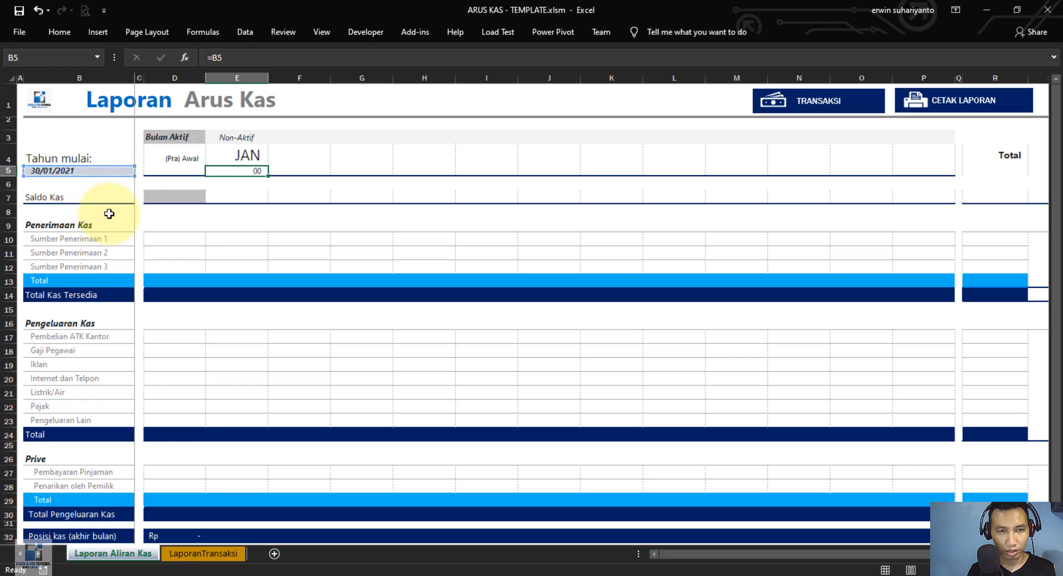
# Apply the custom number format dd to cell E5 so the date is displayed as its day number
pyautogui.click(245, 173)
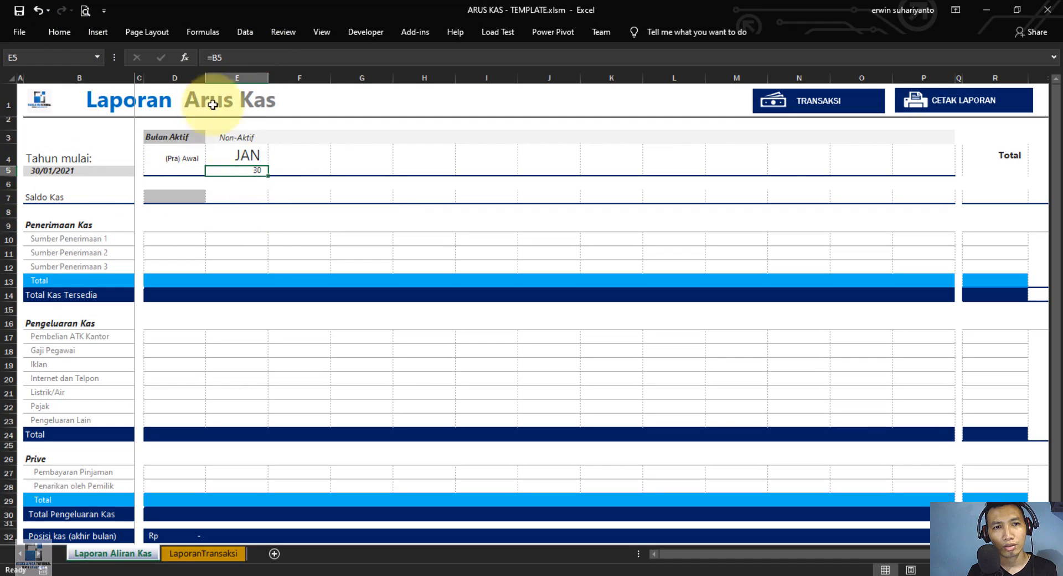
pyautogui.click(67, 31)
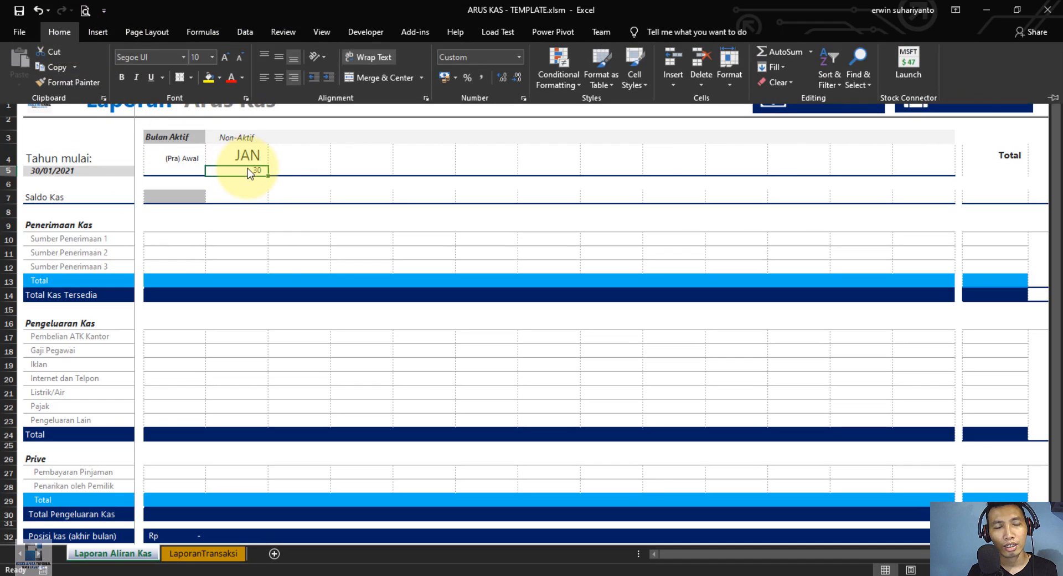
pyautogui.click(248, 173)
pyautogui.click(71, 32)
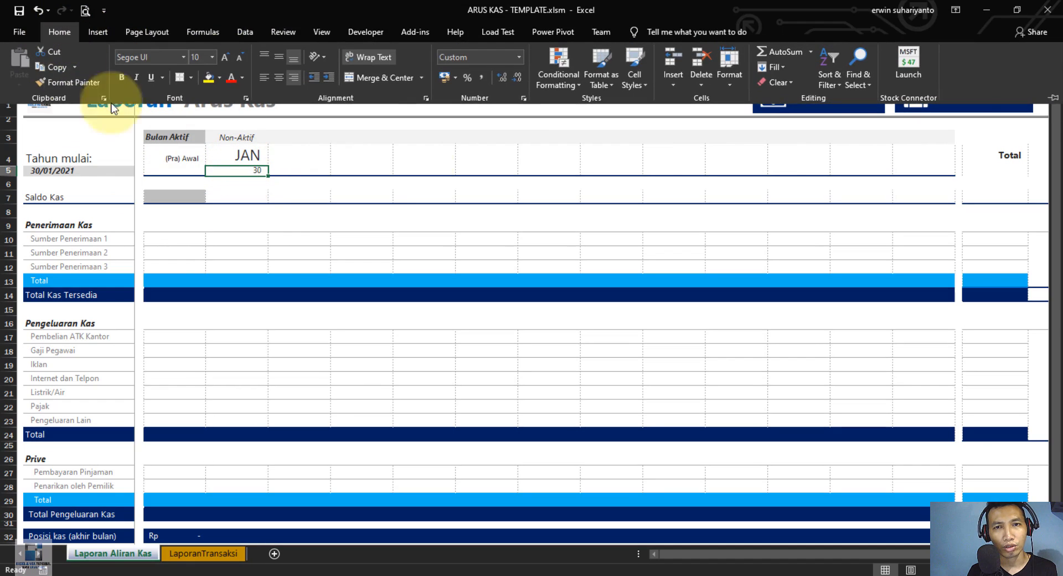
pyautogui.click(518, 57)
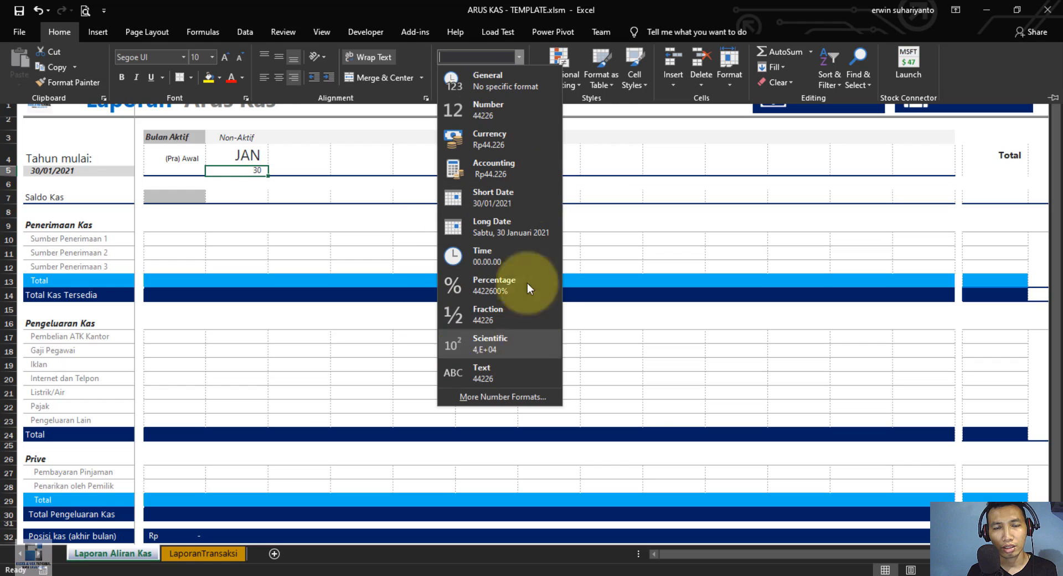
pyautogui.click(510, 396)
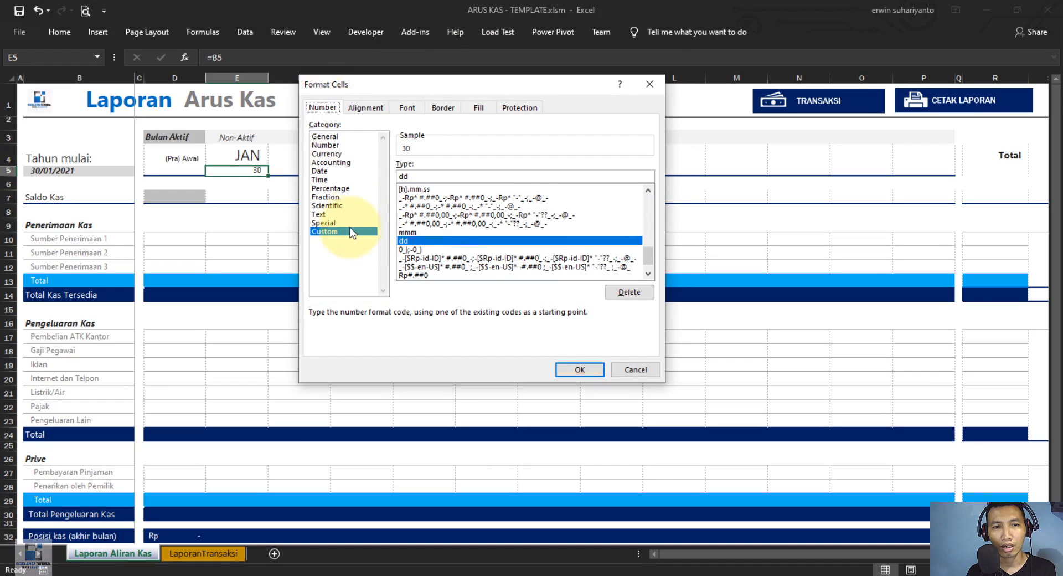
pyautogui.click(419, 177)
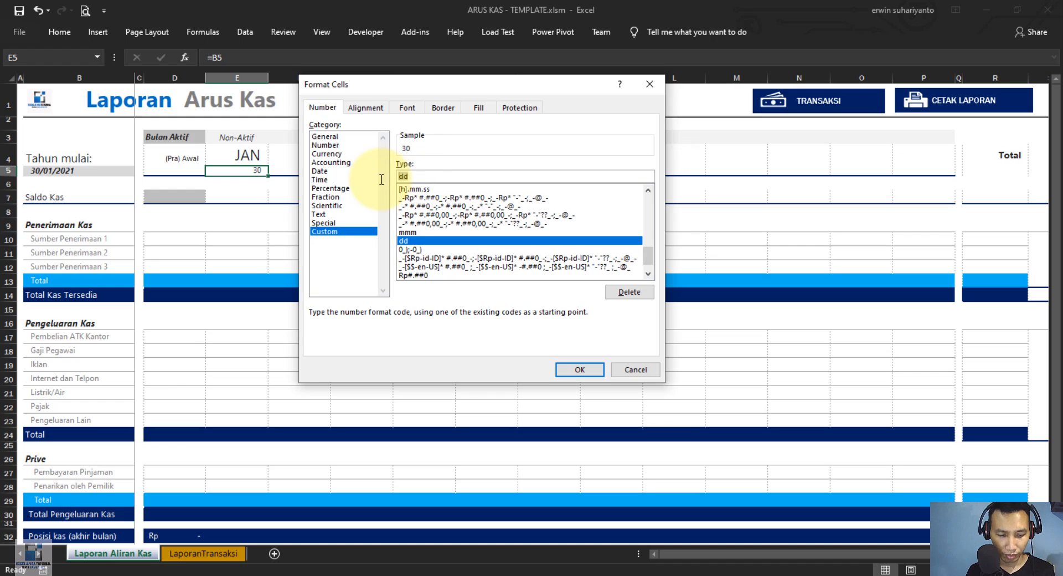
pyautogui.click(399, 176)
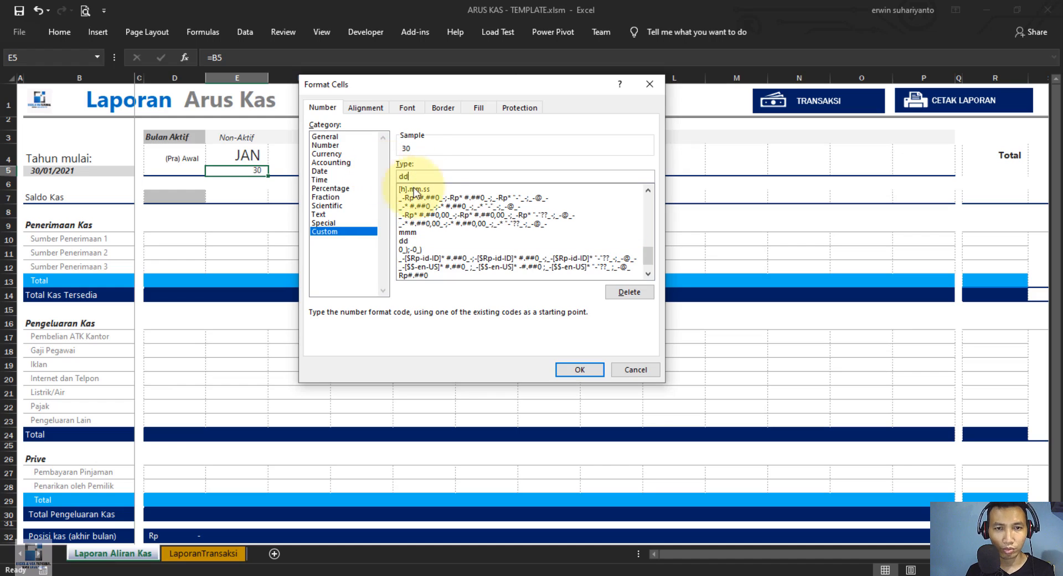
pyautogui.click(579, 369)
# Enter the second month header in cell F4 with the formula =UPPER(TEXT(EOMONTH(B5;1);"MMM"))
pyautogui.click(303, 153)
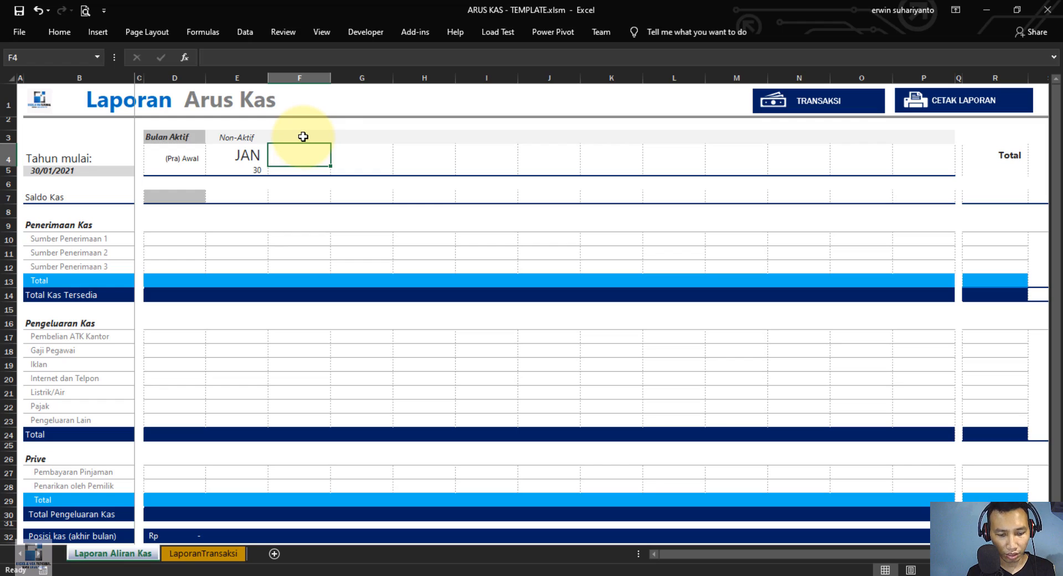
pyautogui.write('=UPP')
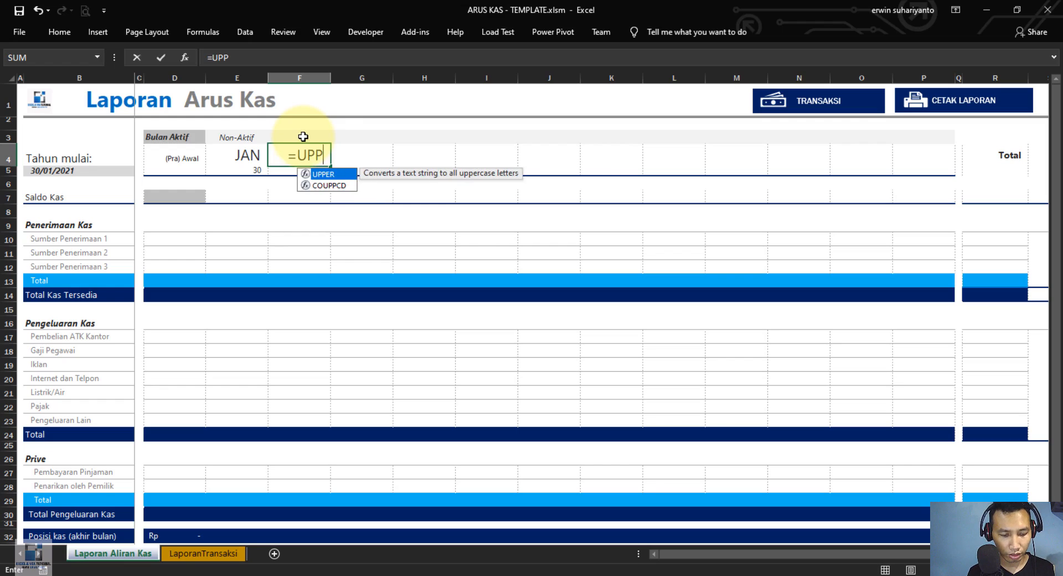
pyautogui.write('ER(')
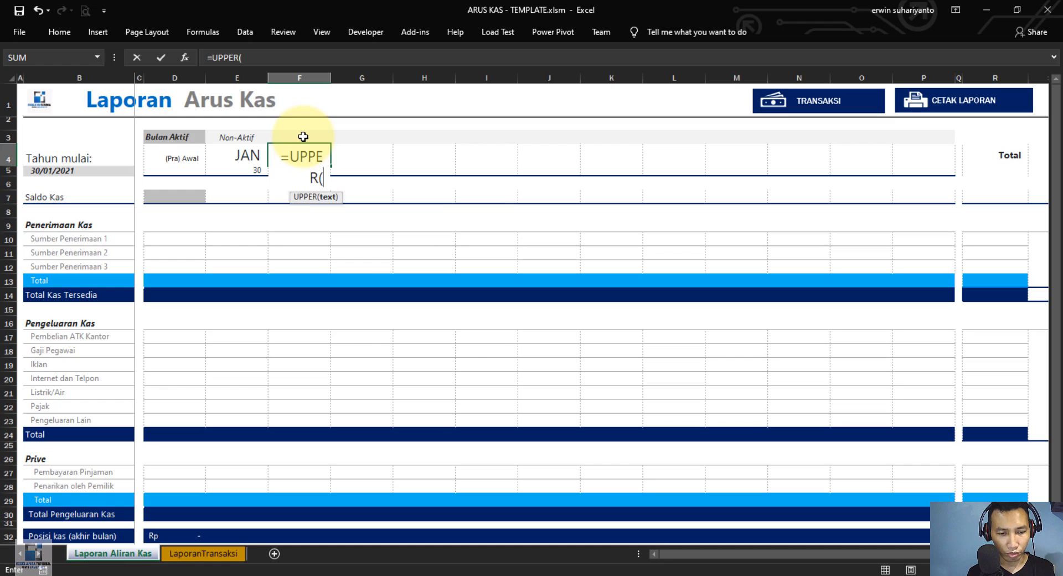
pyautogui.write('TEXT')
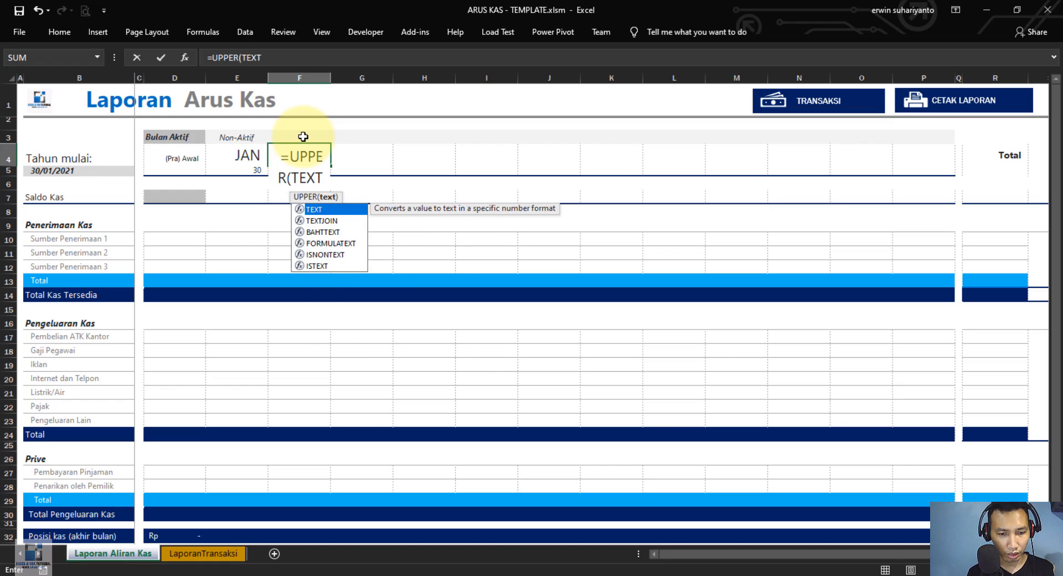
pyautogui.write('(')
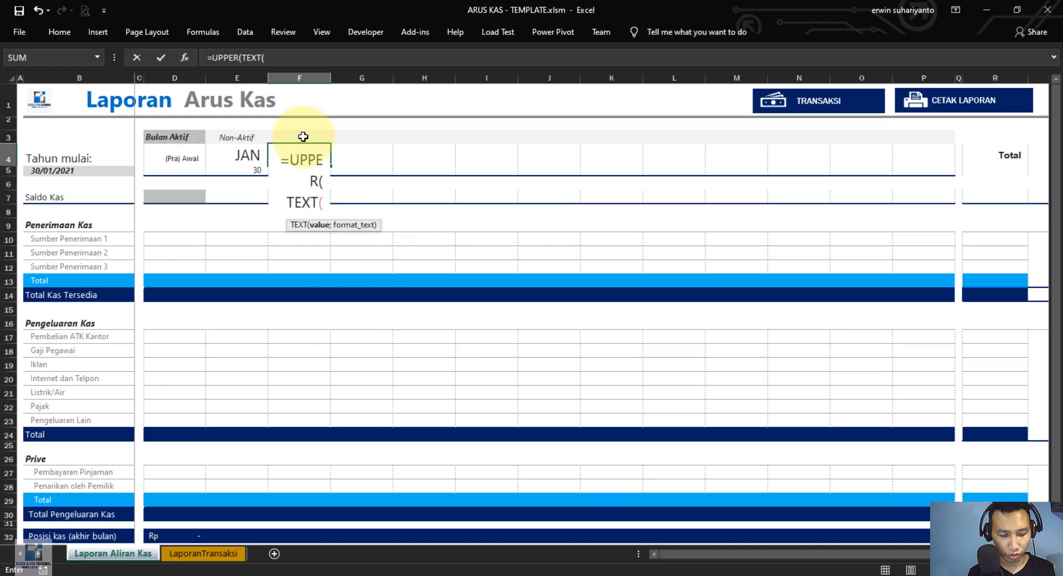
pyautogui.write('EOMO')
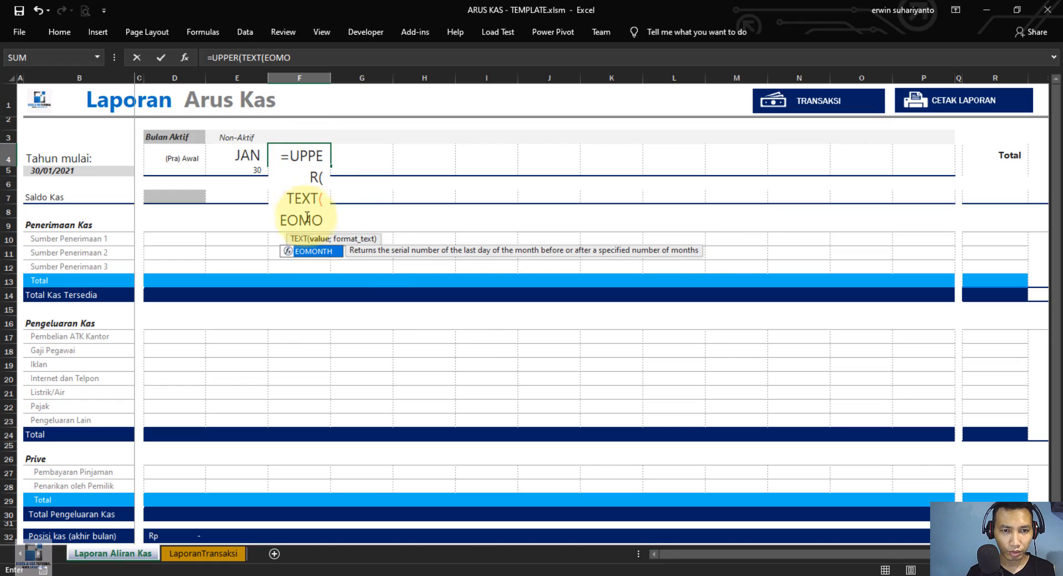
pyautogui.doubleClick(311, 251)
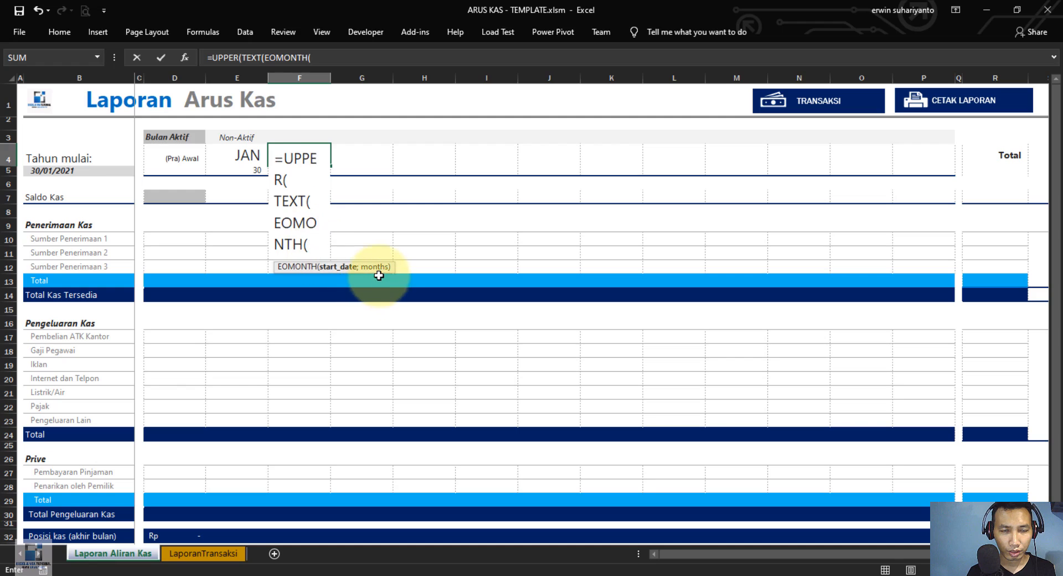
pyautogui.click(324, 58)
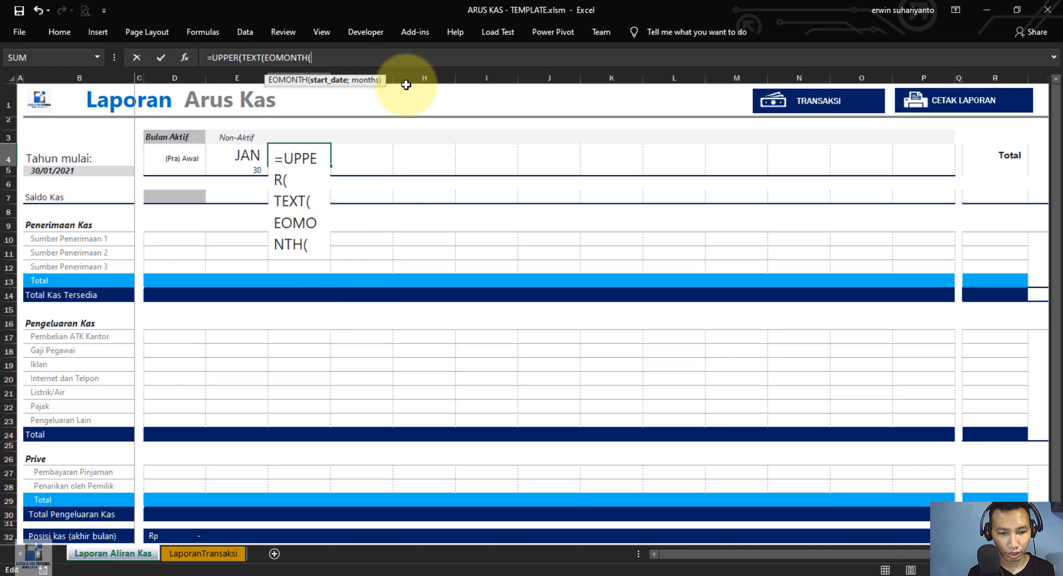
pyautogui.click(83, 169)
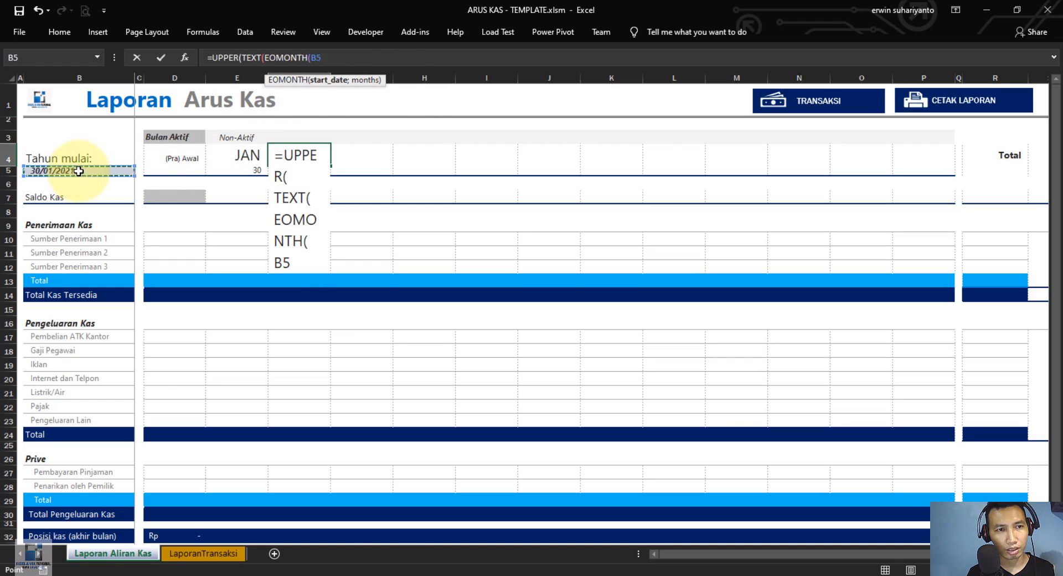
pyautogui.write(';')
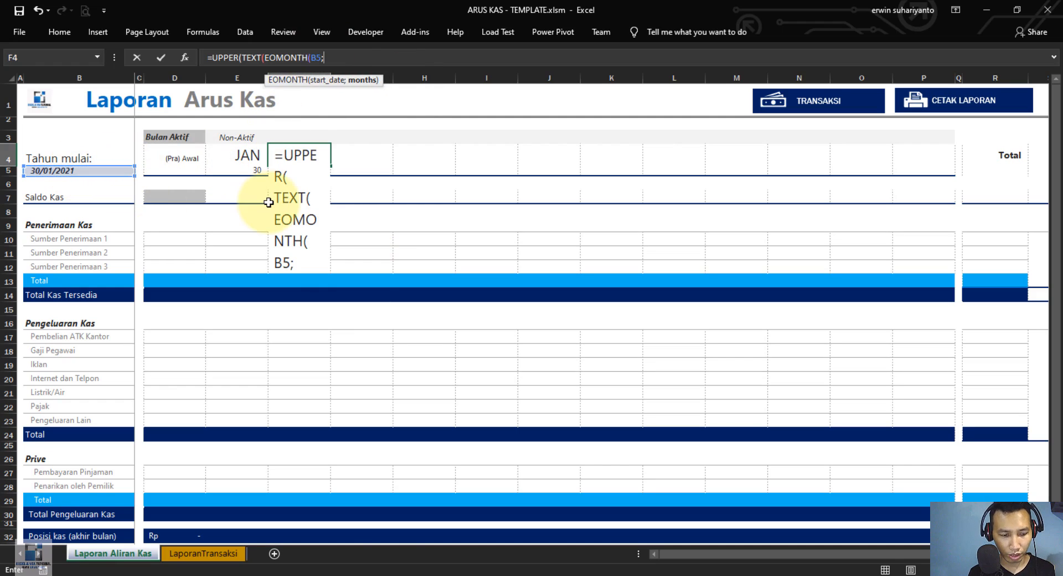
pyautogui.write('1')
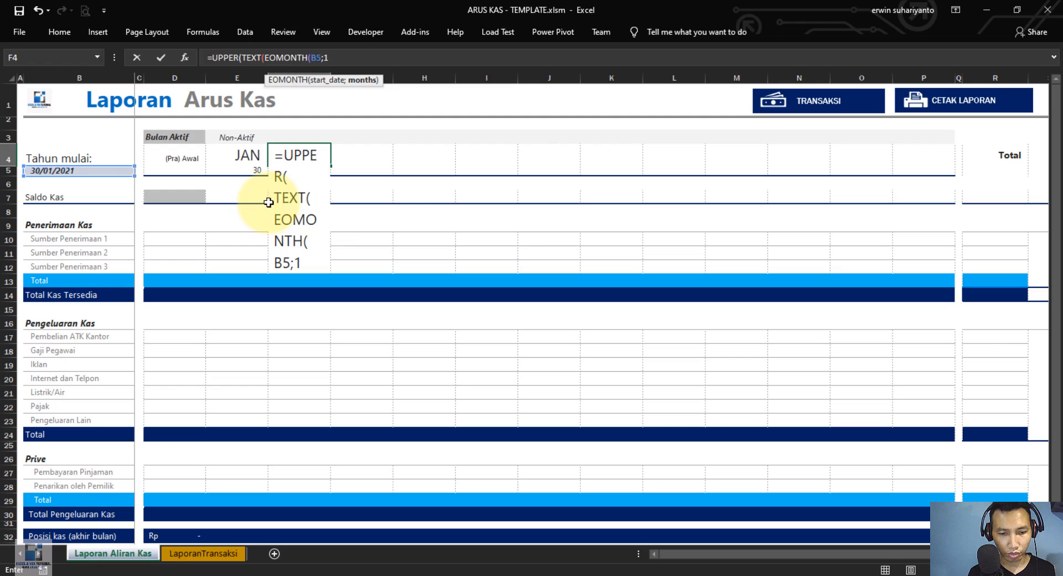
pyautogui.write(');')
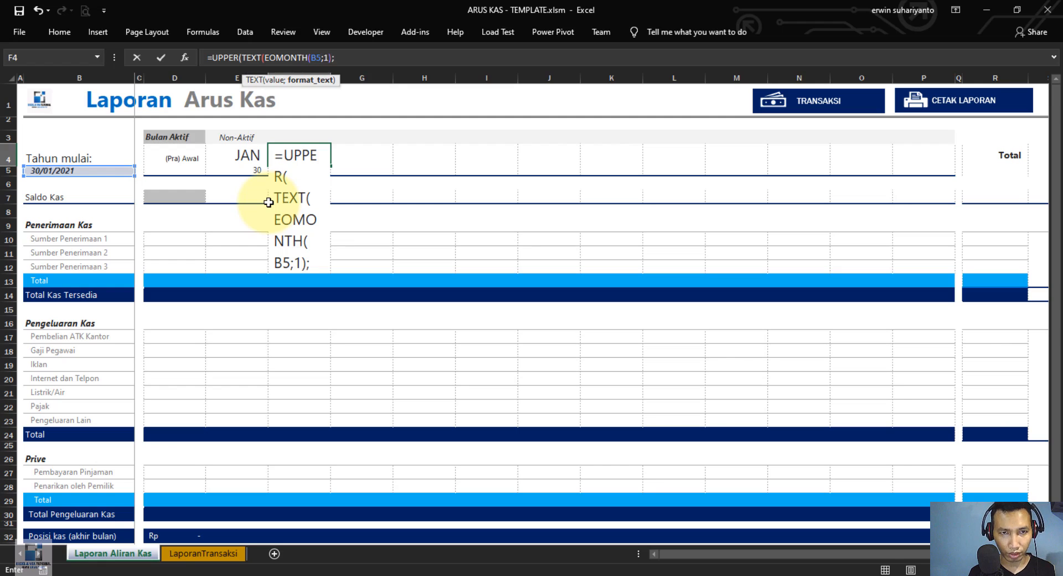
pyautogui.write('"MMM')
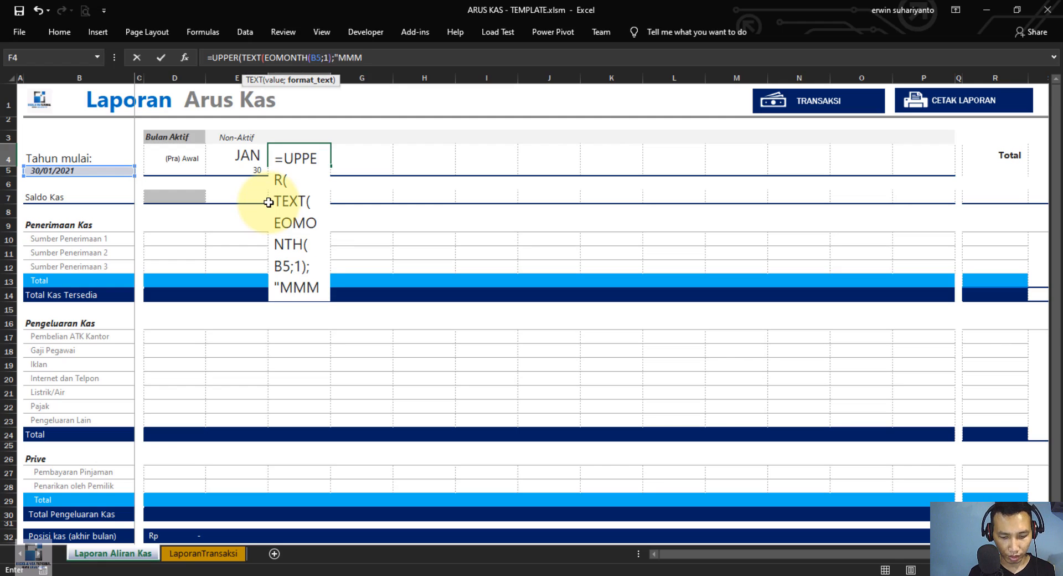
pyautogui.write('"')
pyautogui.press('Return')
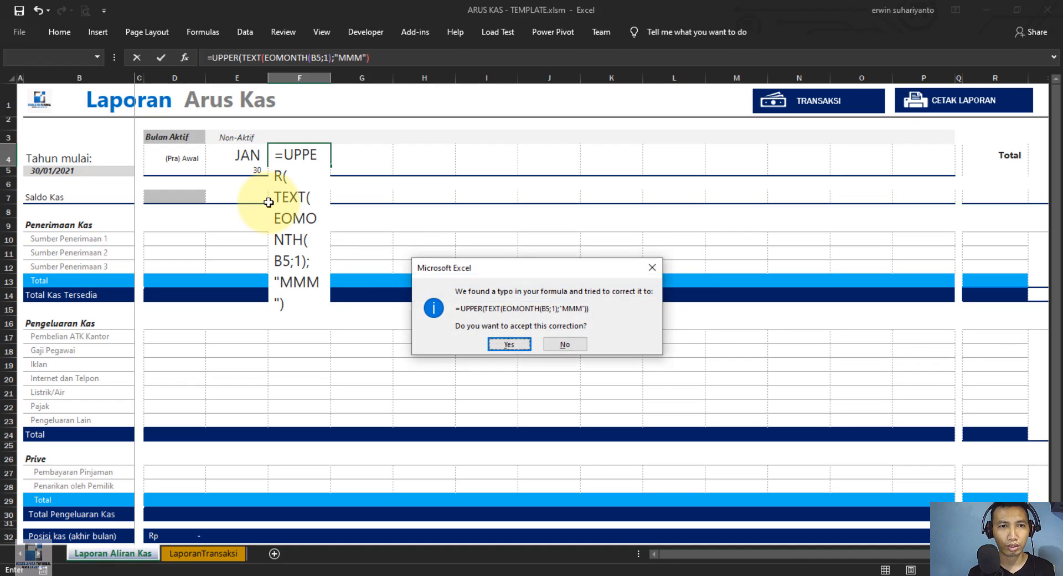
pyautogui.click(519, 347)
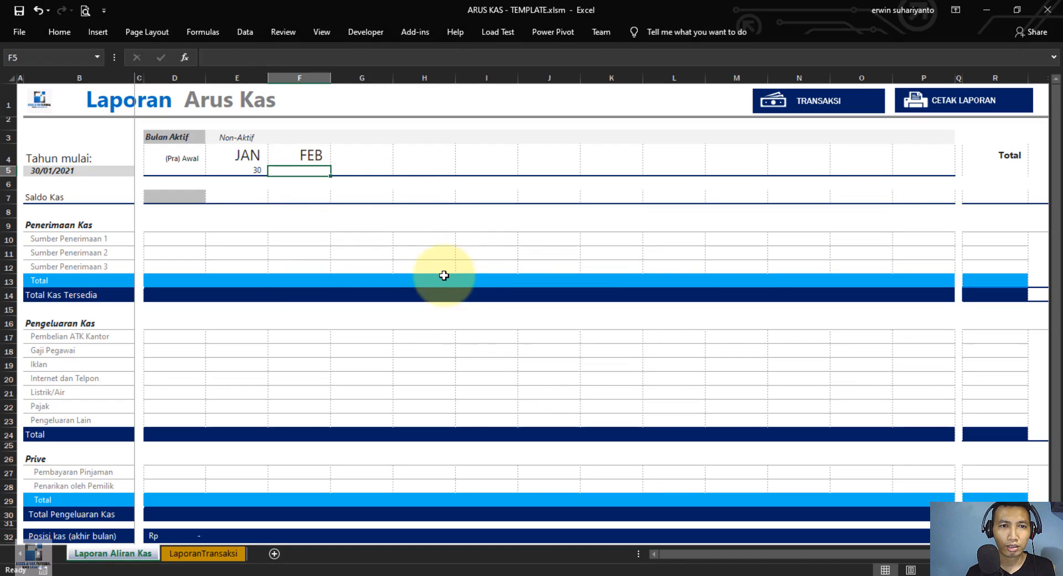
# Fill the month header formula from F4 across row 4 through cell P4
pyautogui.click(305, 160)
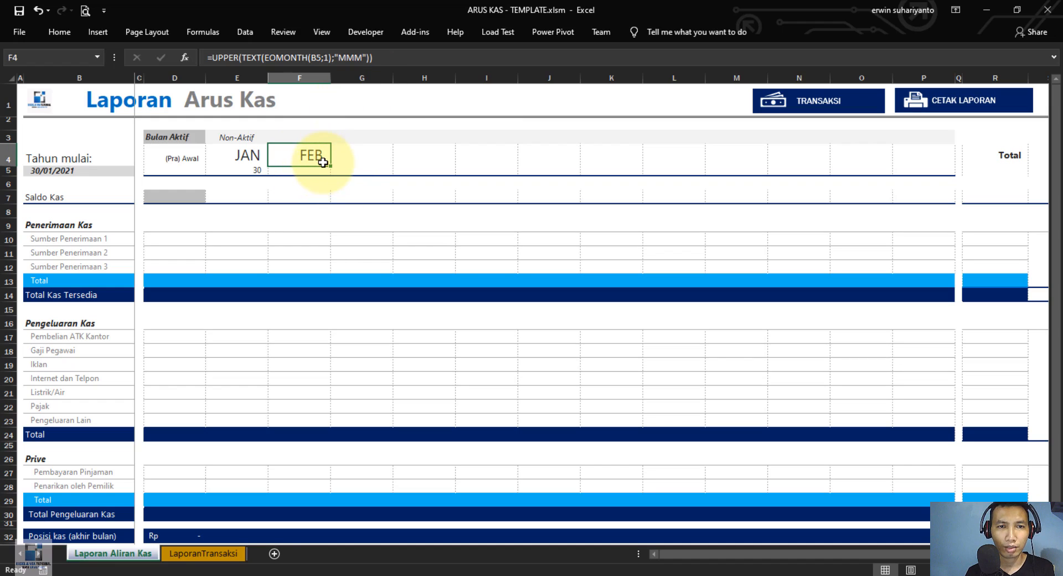
pyautogui.moveTo(331, 167); pyautogui.dragTo(932, 155)
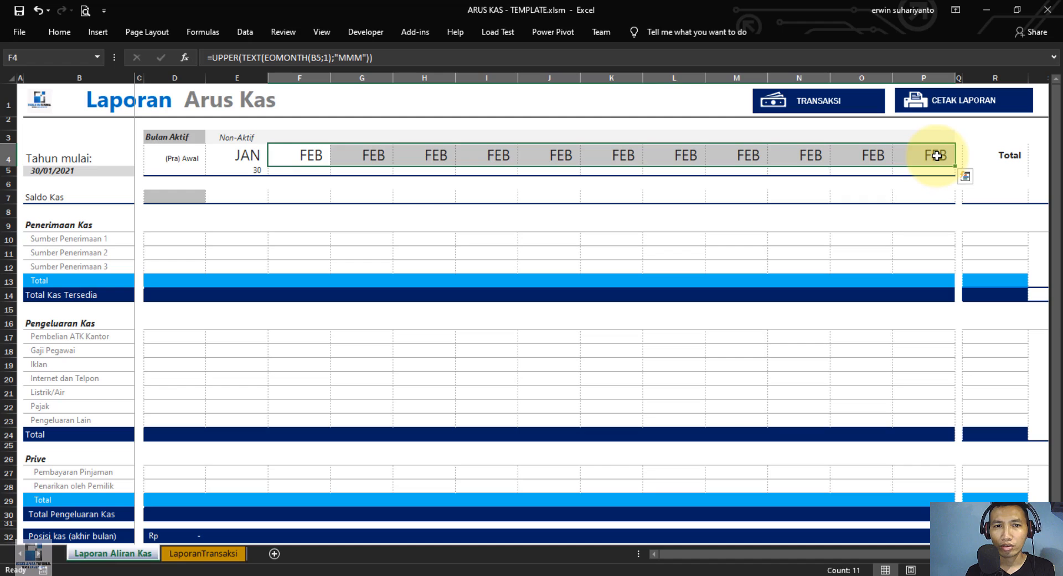
pyautogui.click(310, 159)
# Change the EOMONTH months argument in the month header formulas to 2 in G4 and 3 in H4
pyautogui.click(377, 168)
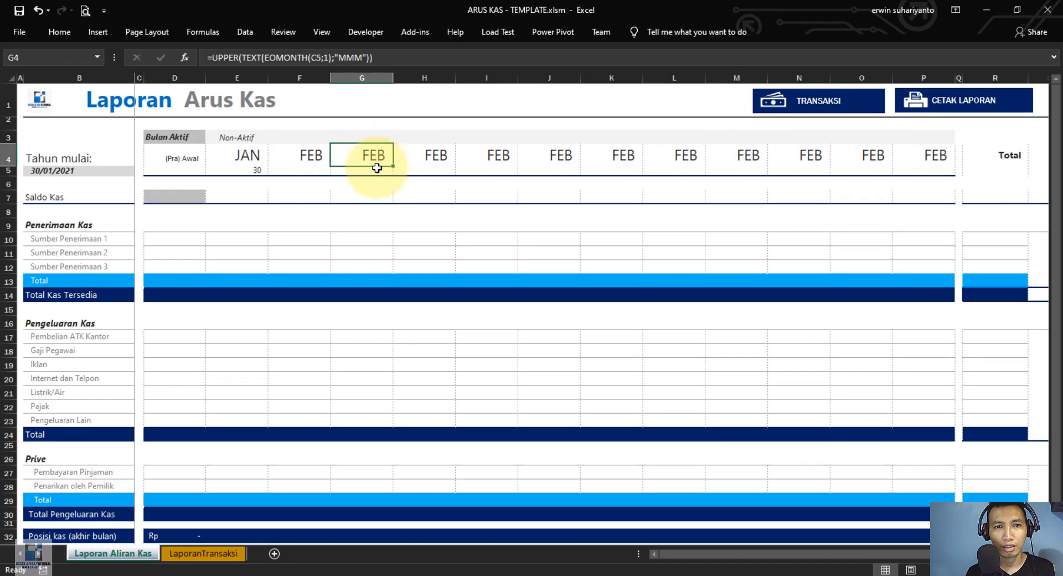
pyautogui.click(327, 57)
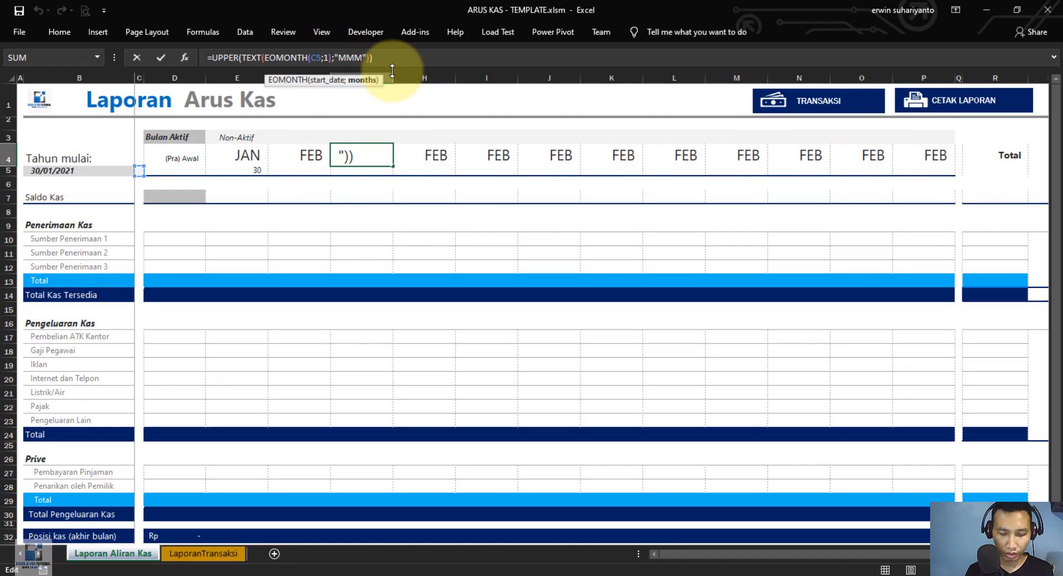
pyautogui.press('BackSpace')
pyautogui.write('2')
pyautogui.press('Return')
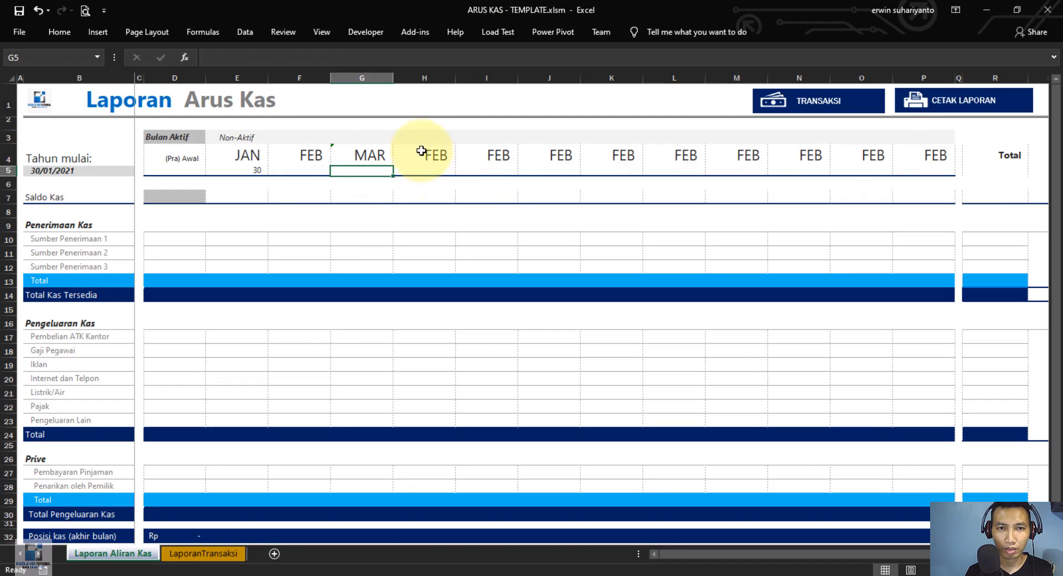
pyautogui.click(422, 152)
pyautogui.click(326, 57)
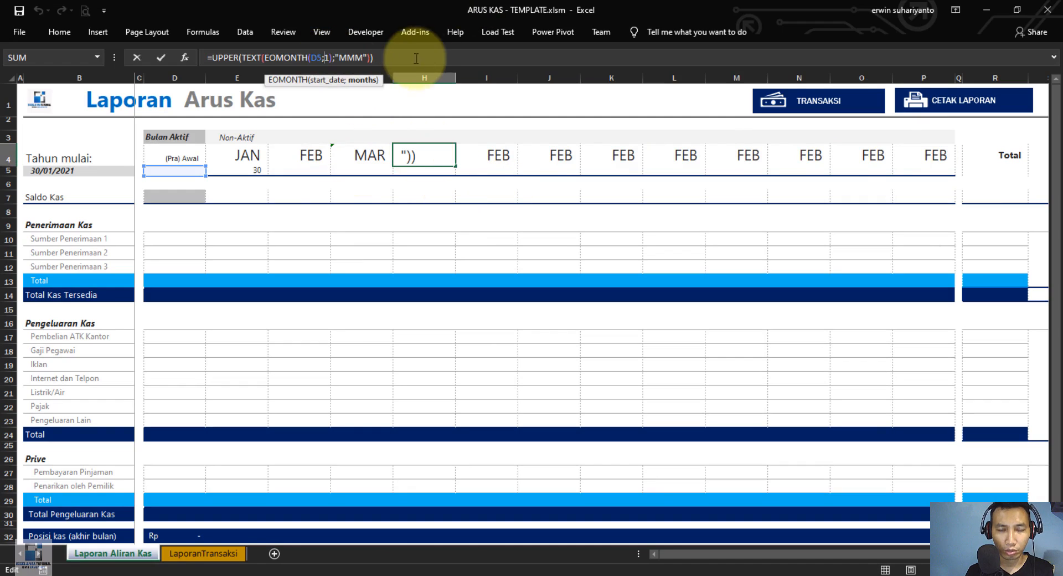
pyautogui.press('BackSpace')
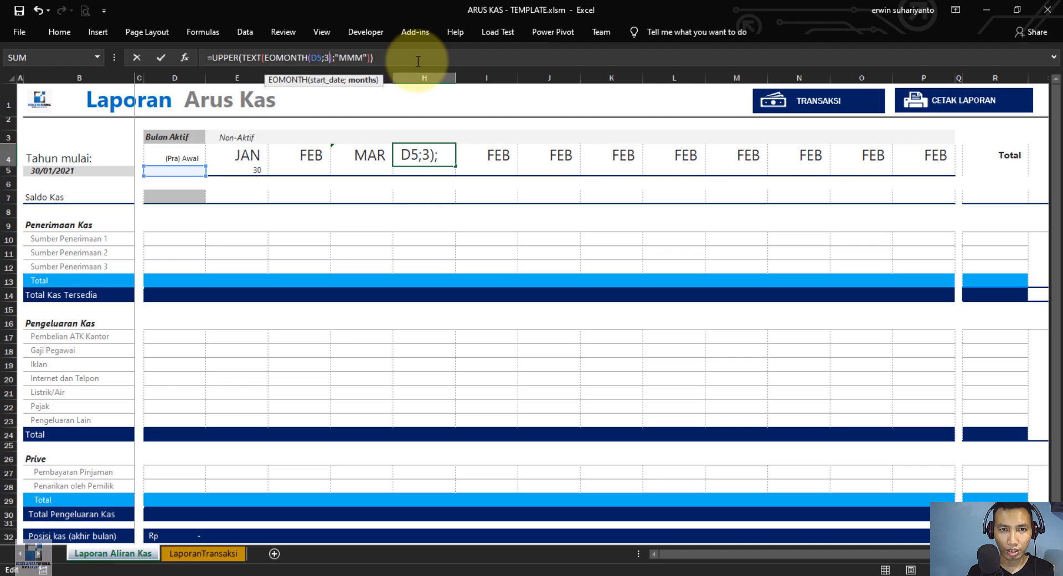
pyautogui.press('Return')
# Change the EOMONTH months argument in the month header formulas to 4 in I4 and 5 in J4
pyautogui.click(497, 150)
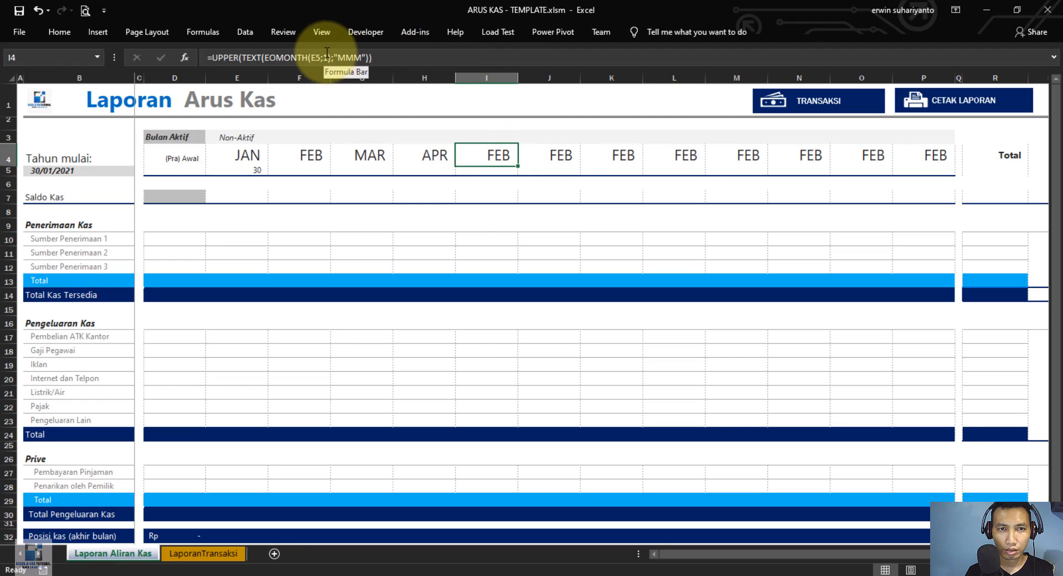
pyautogui.click(326, 56)
pyautogui.press('BackSpace')
pyautogui.write('4')
pyautogui.press('Return')
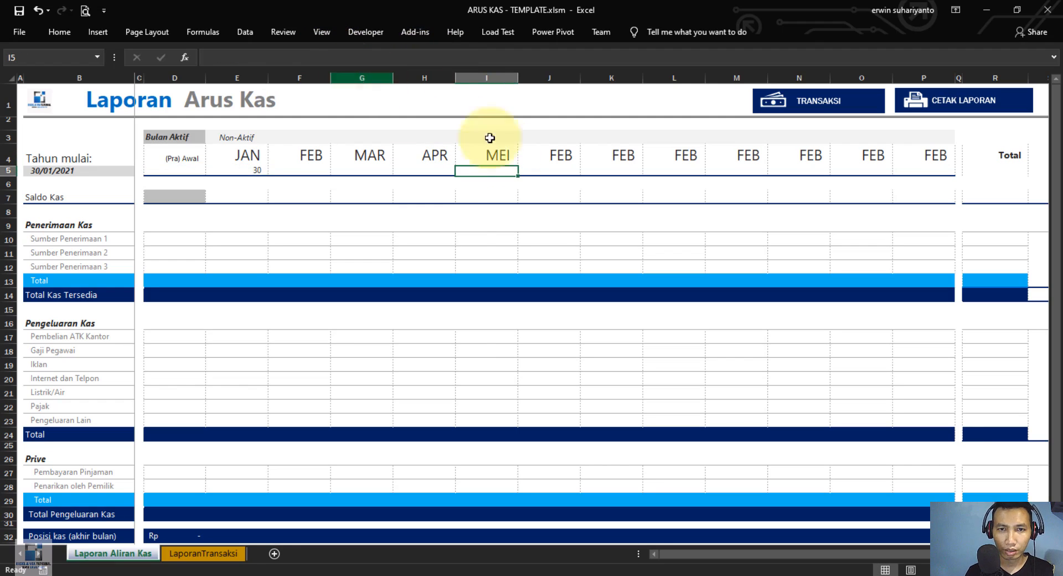
pyautogui.click(557, 158)
pyautogui.click(327, 58)
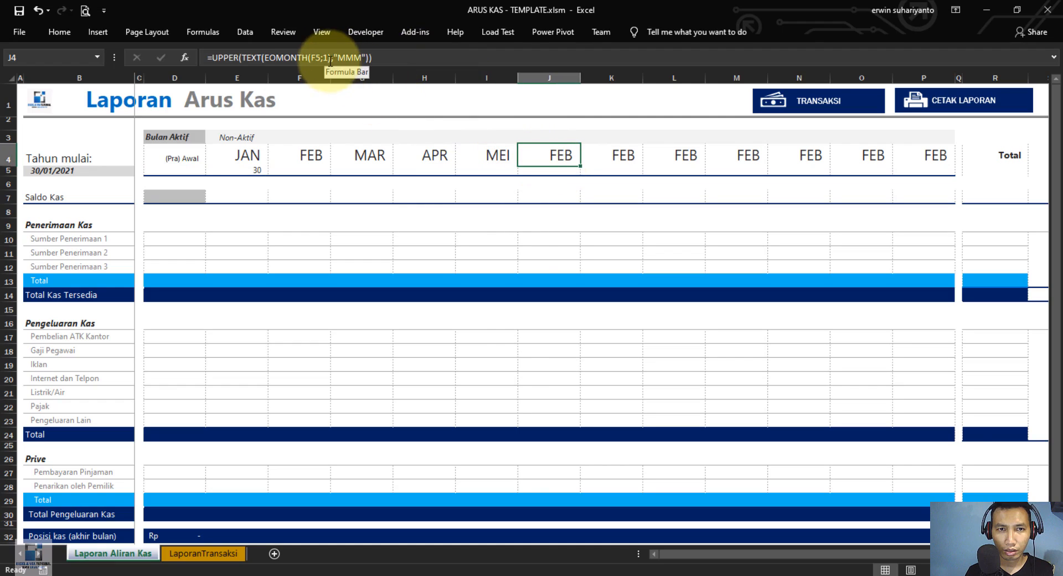
pyautogui.write('5')
pyautogui.press('Return')
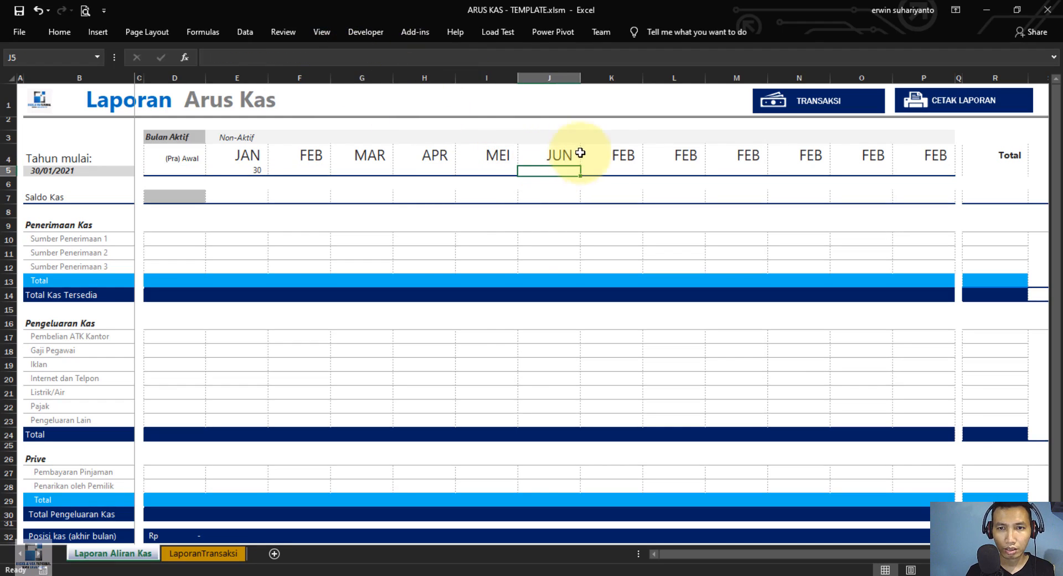
# Change the EOMONTH months argument in the month header formulas to 6 in K4 and 7 in L4
pyautogui.click(587, 154)
pyautogui.click(326, 57)
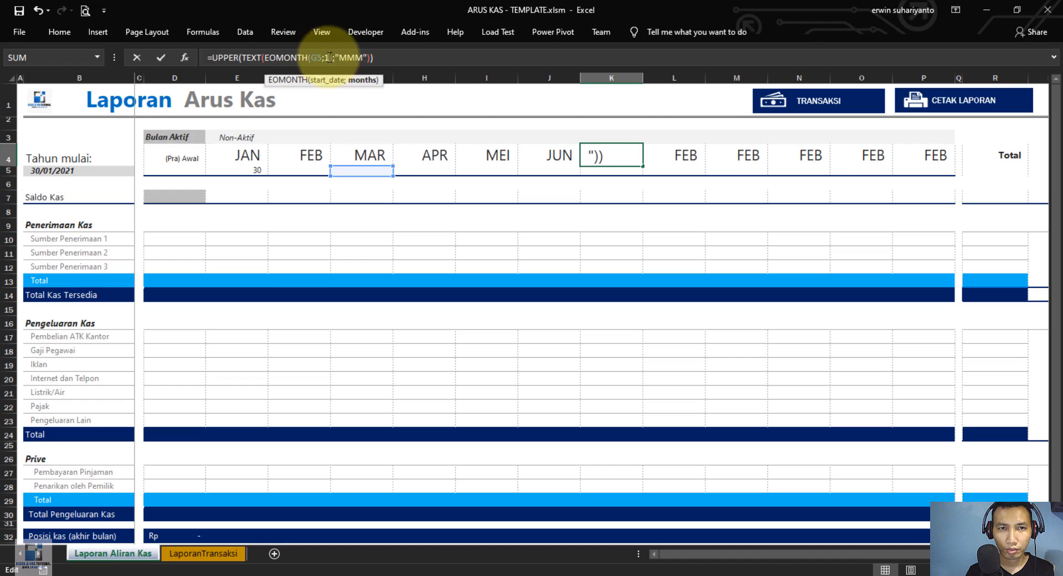
pyautogui.press('BackSpace')
pyautogui.write('6')
pyautogui.press('Return')
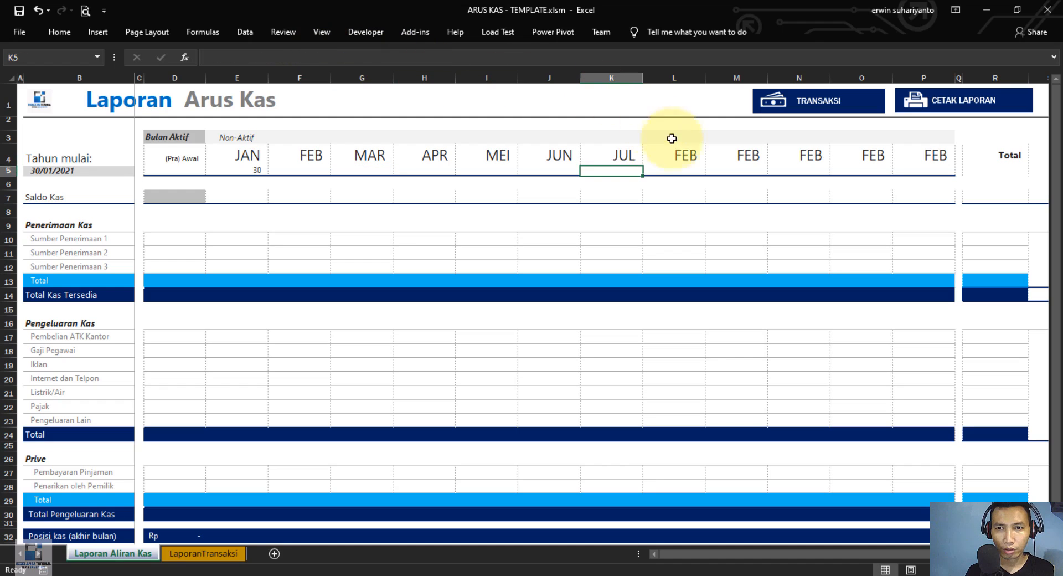
pyautogui.click(680, 154)
pyautogui.click(330, 57)
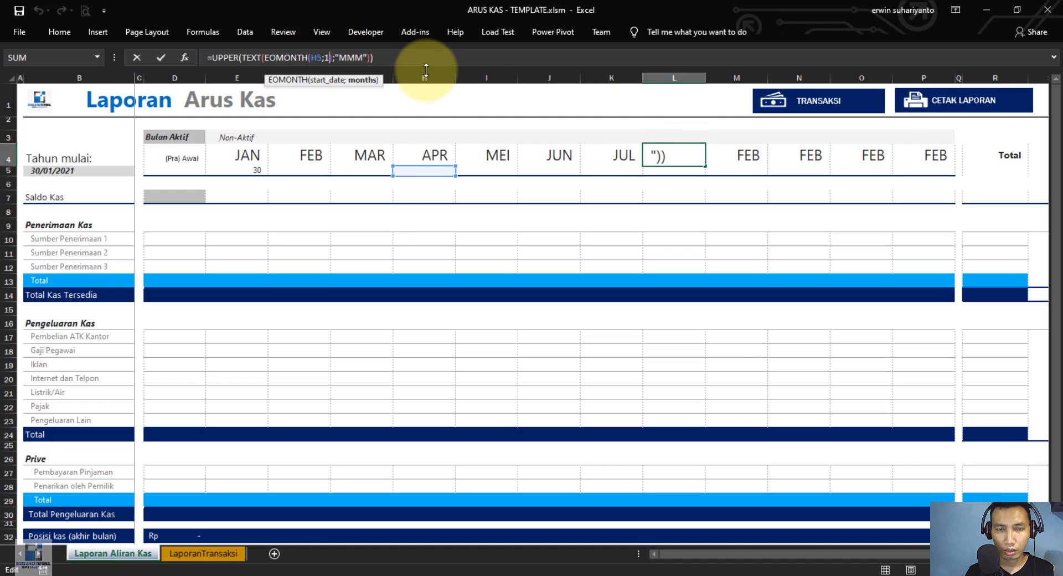
pyautogui.write('7')
pyautogui.press('Return')
# Change the EOMONTH months argument in the month header formulas to 8 in M4 and 9 in N4
pyautogui.click(756, 152)
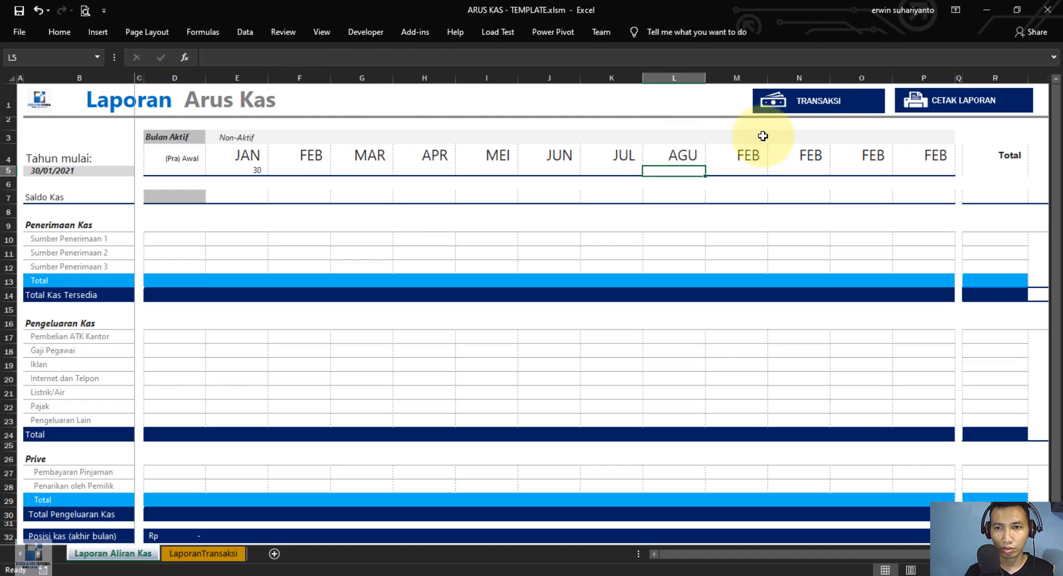
pyautogui.click(330, 58)
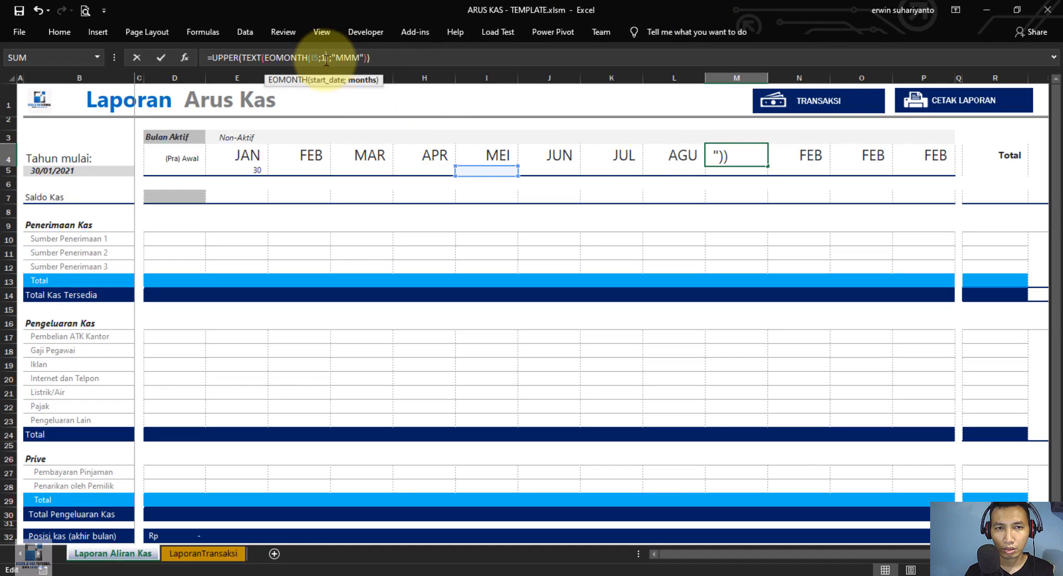
pyautogui.write('8')
pyautogui.press('Return')
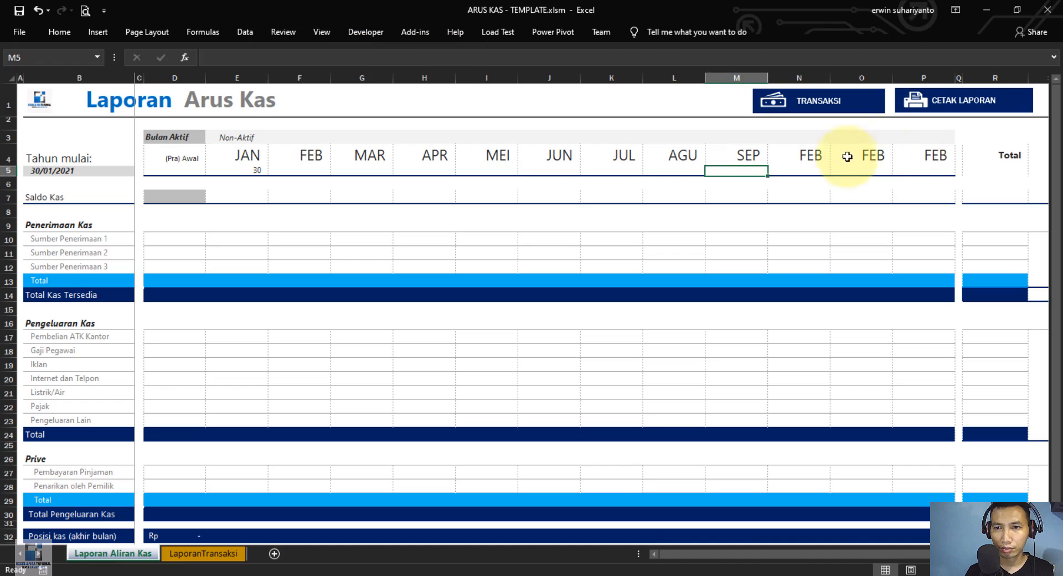
pyautogui.click(802, 155)
pyautogui.click(326, 58)
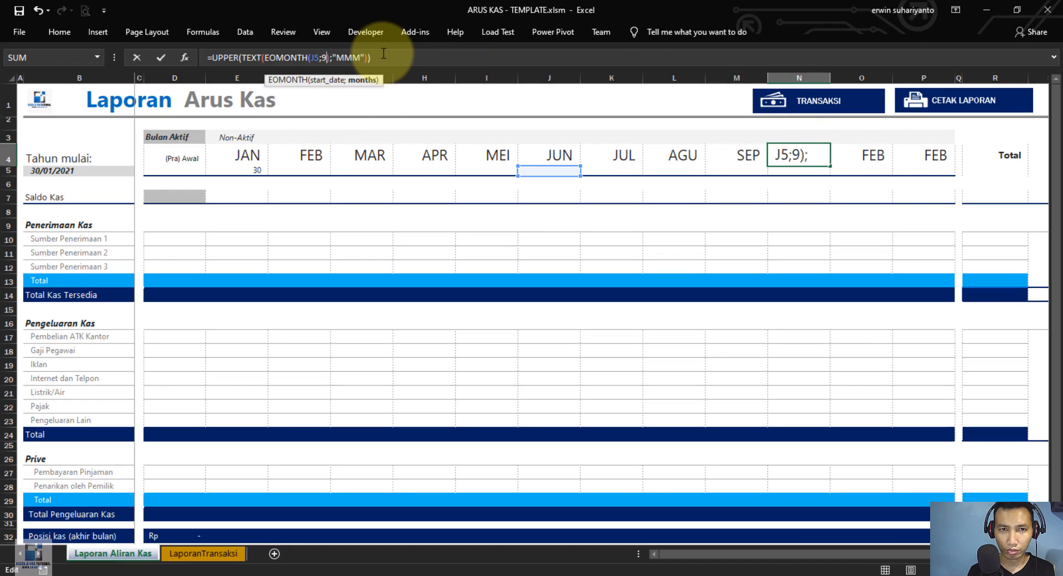
pyautogui.write('9')
pyautogui.press('Return')
# Change the EOMONTH months argument in the month header formulas to 10 in O4 and 11 in P4
pyautogui.click(838, 155)
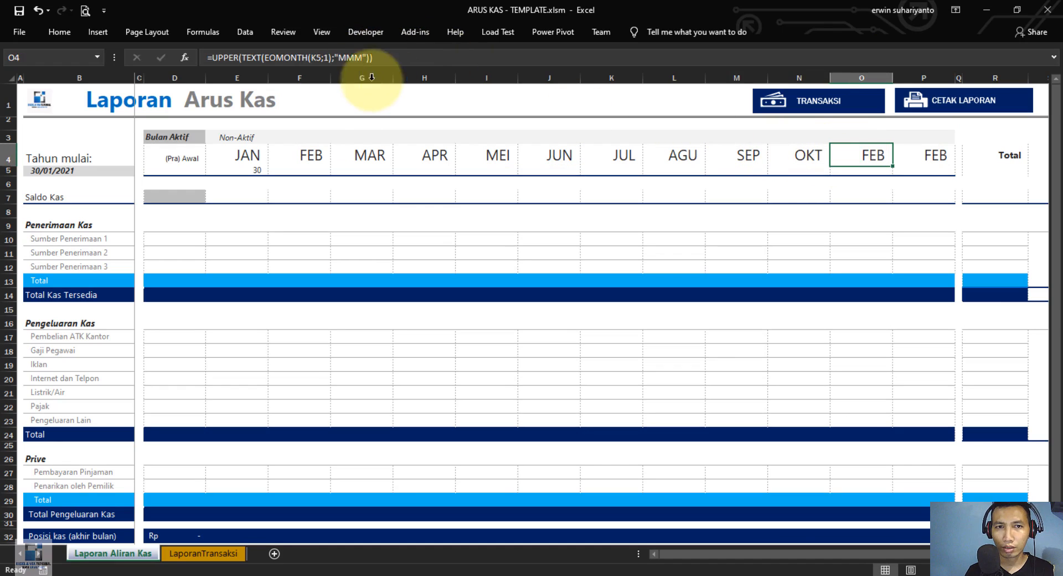
pyautogui.click(327, 57)
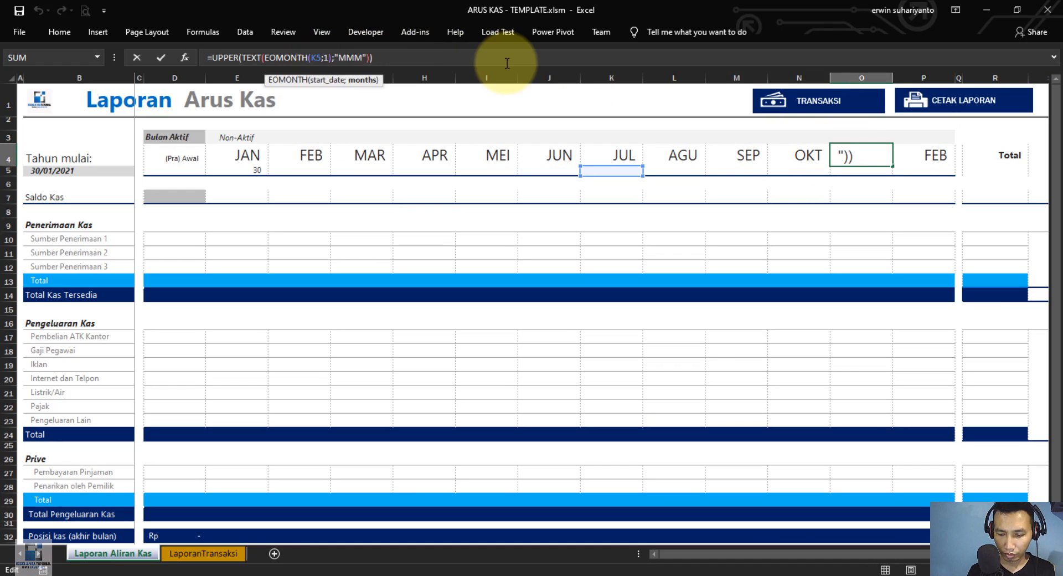
pyautogui.write('0')
pyautogui.press('Return')
pyautogui.click(941, 160)
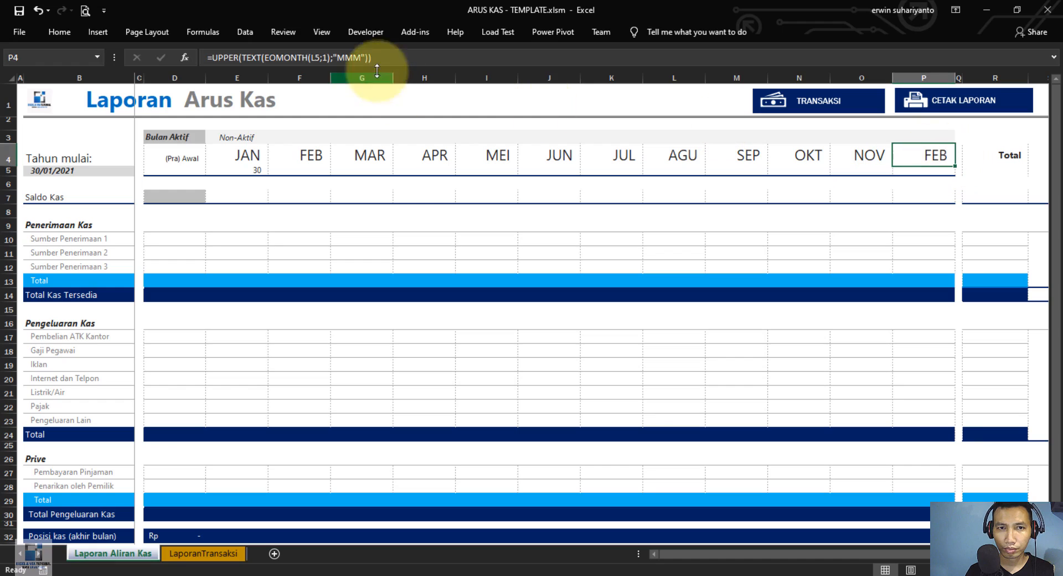
pyautogui.click(329, 57)
pyautogui.write('1')
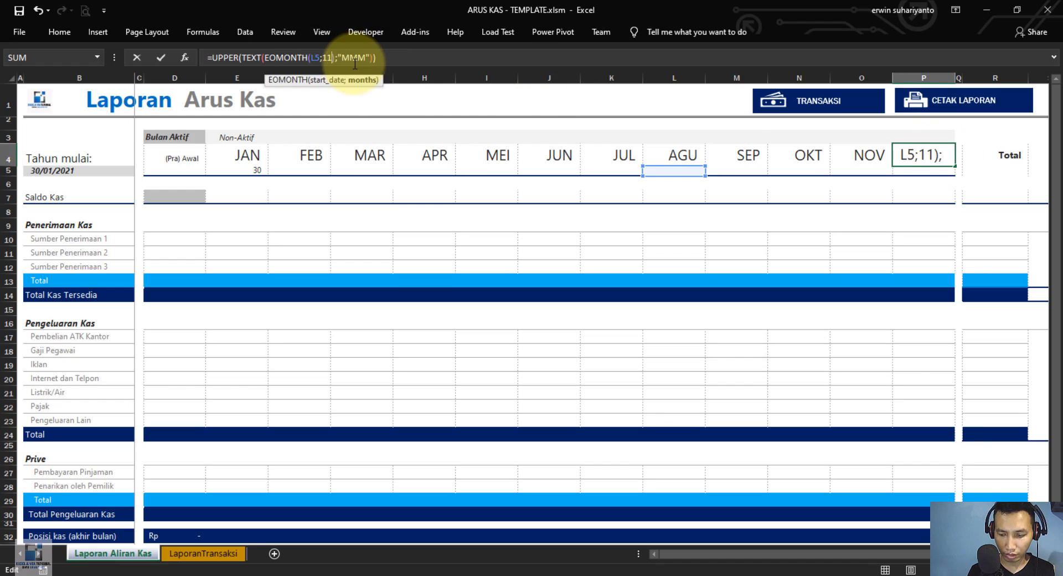
pyautogui.press('Return')
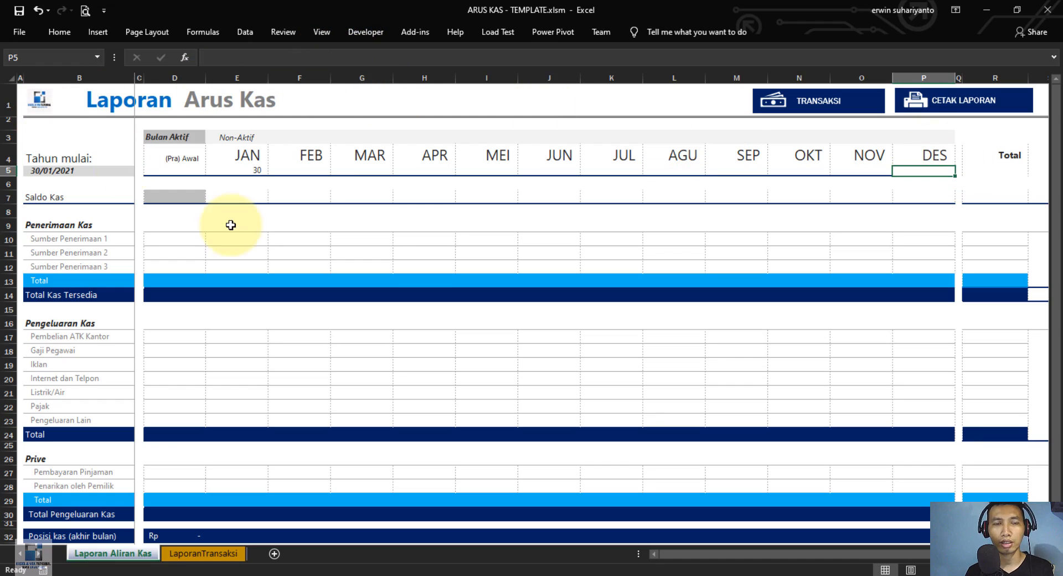
# Enter the formula =EOMONTH(E5;0)+DAY(B5) in F5 as the day under the FEB header
pyautogui.click(294, 170)
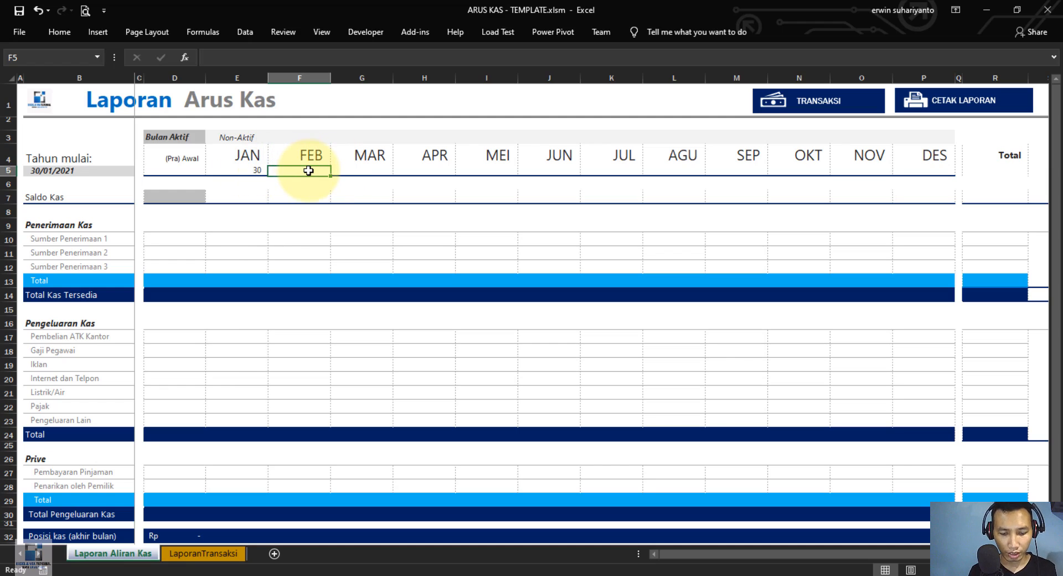
pyautogui.write('=')
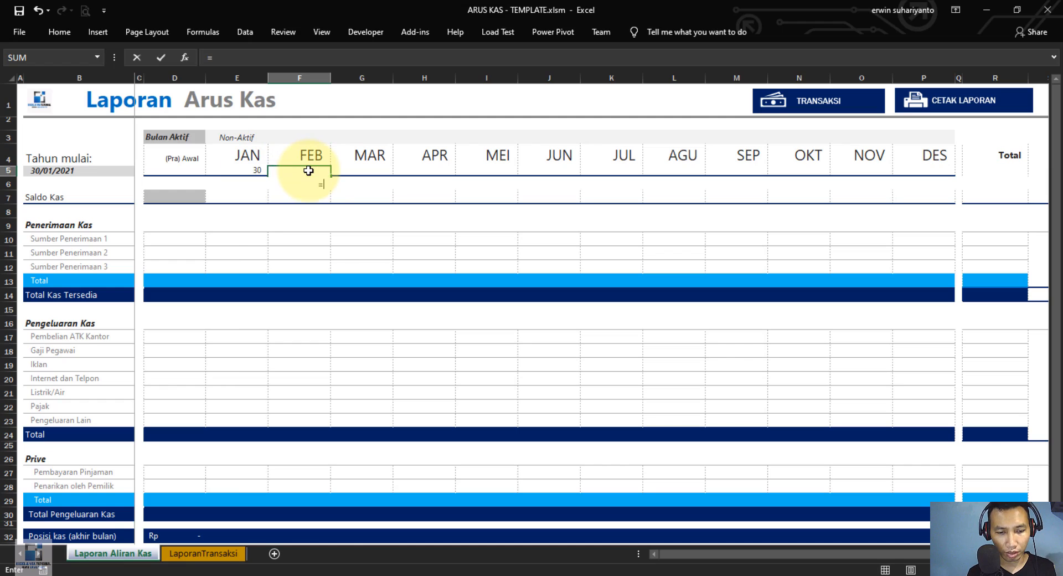
pyautogui.write('EOMO')
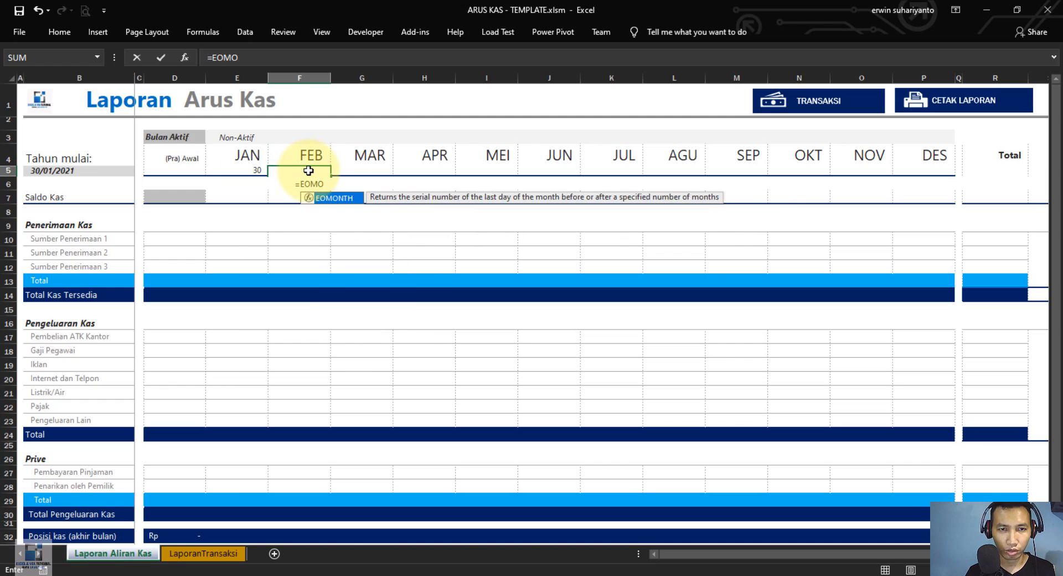
pyautogui.doubleClick(354, 198)
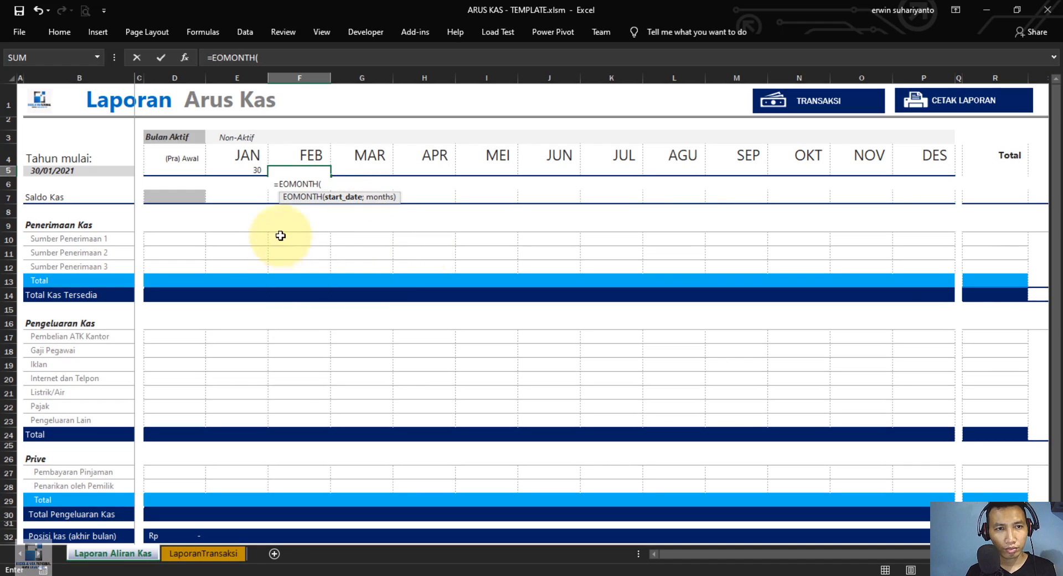
pyautogui.click(244, 166)
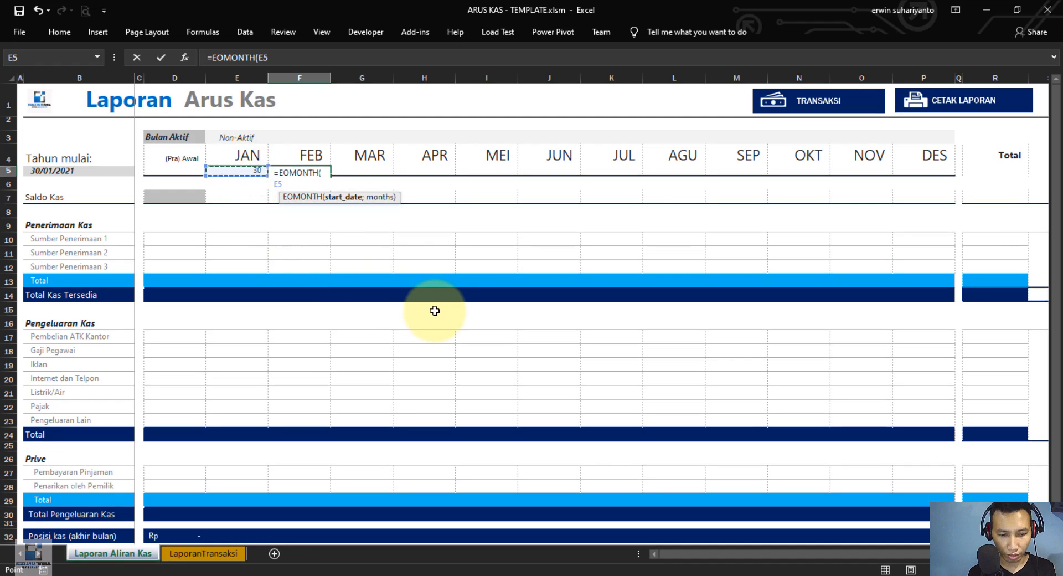
pyautogui.write(';0')
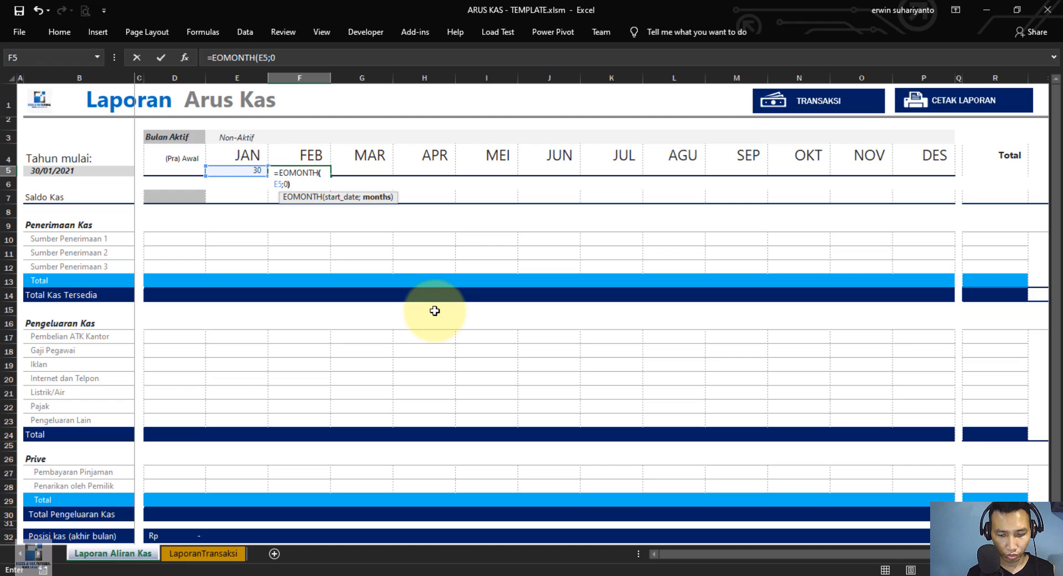
pyautogui.write(')+DAY(')
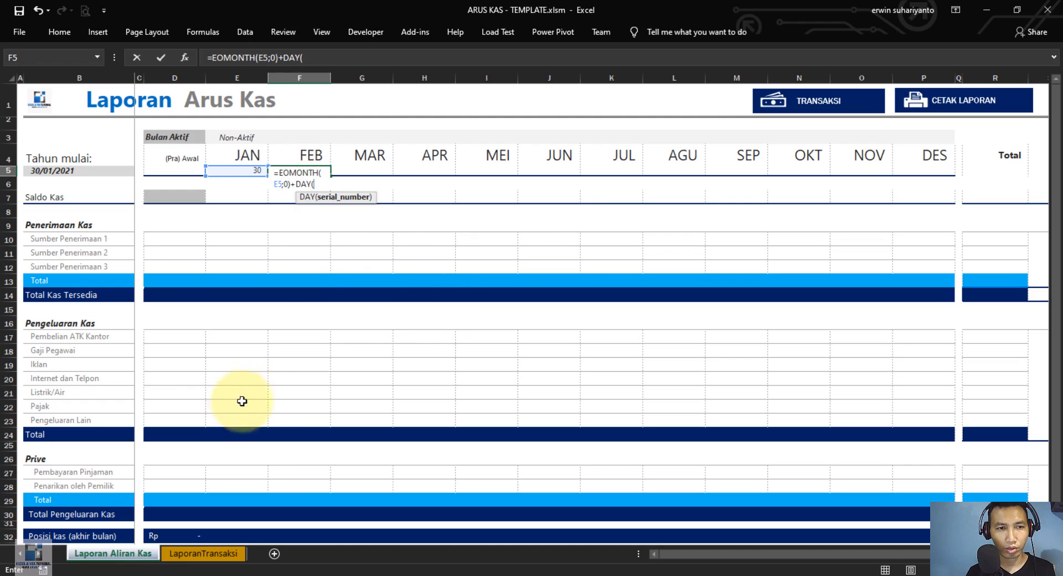
pyautogui.click(78, 170)
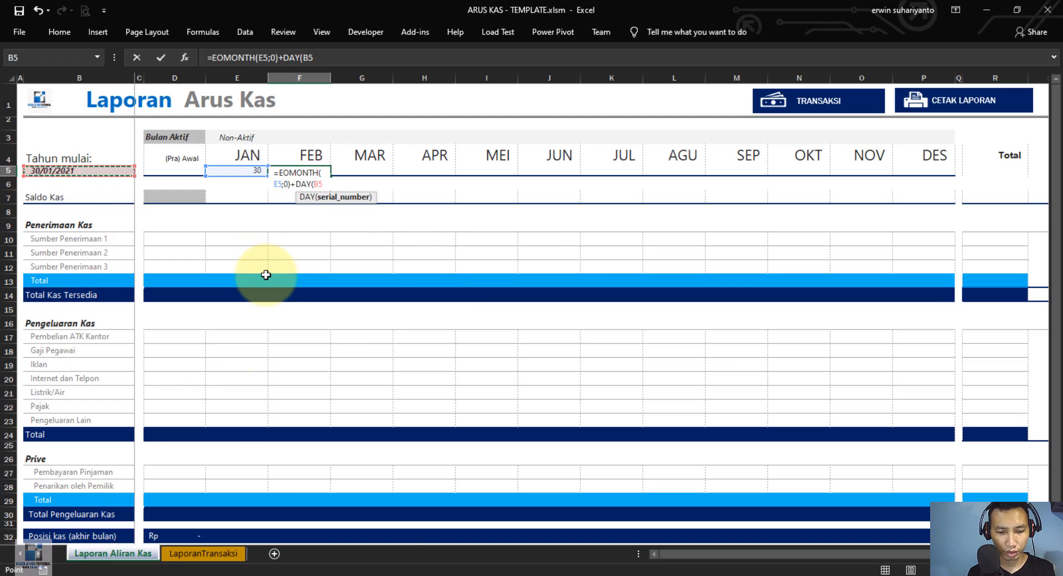
pyautogui.write(')')
pyautogui.press('Return')
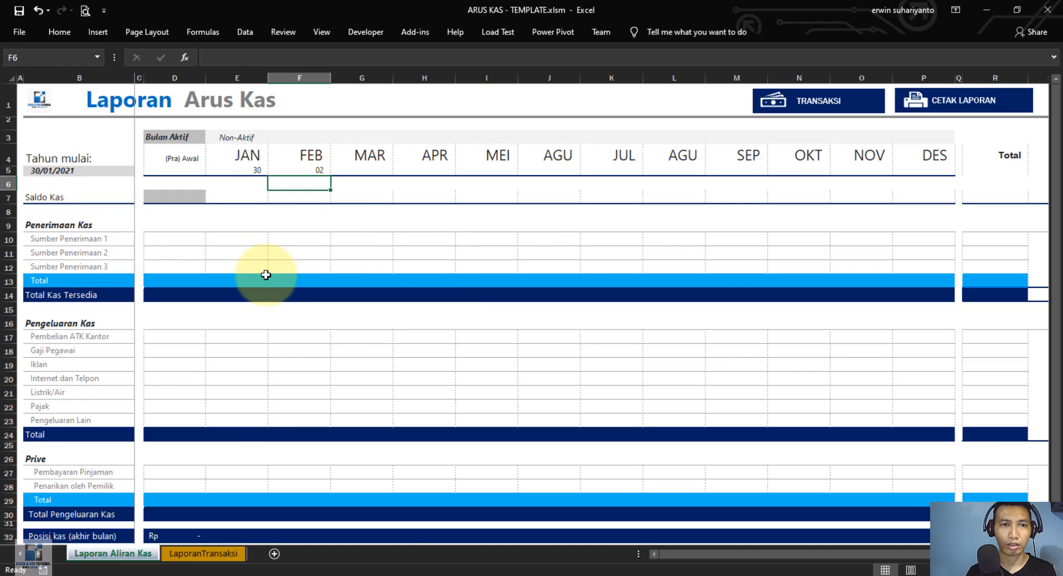
# Subtract 2 at the end of the F5 day formula, making it =EOMONTH(E5;0)+DAY(B5)-2
pyautogui.click(315, 171)
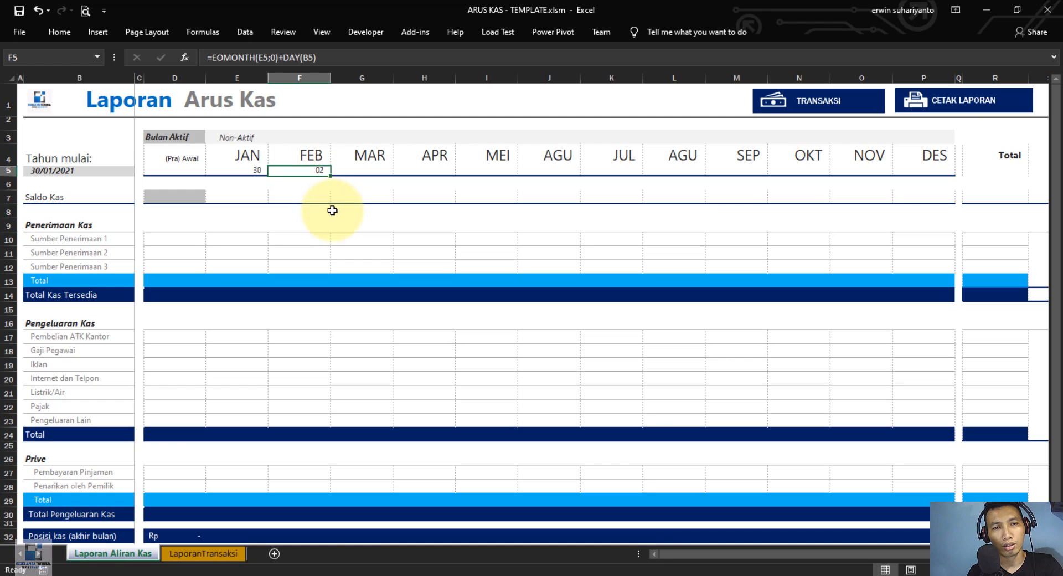
pyautogui.click(316, 151)
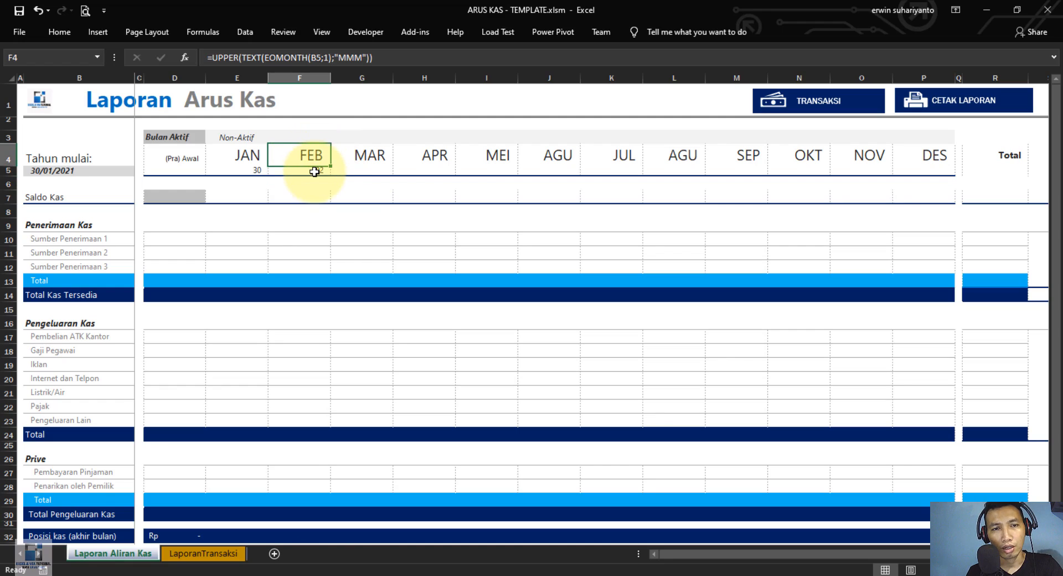
pyautogui.click(315, 171)
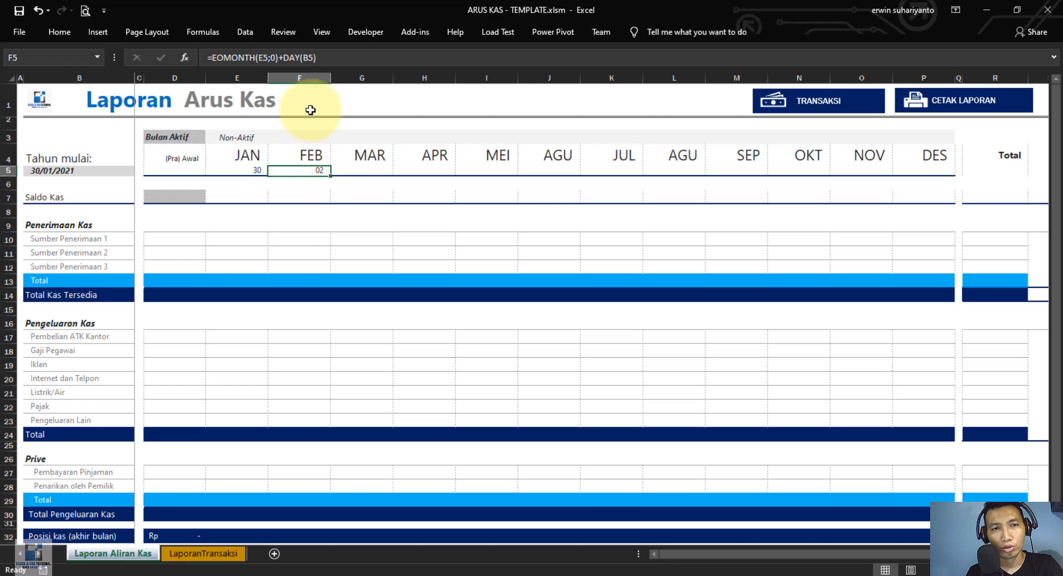
pyautogui.click(336, 57)
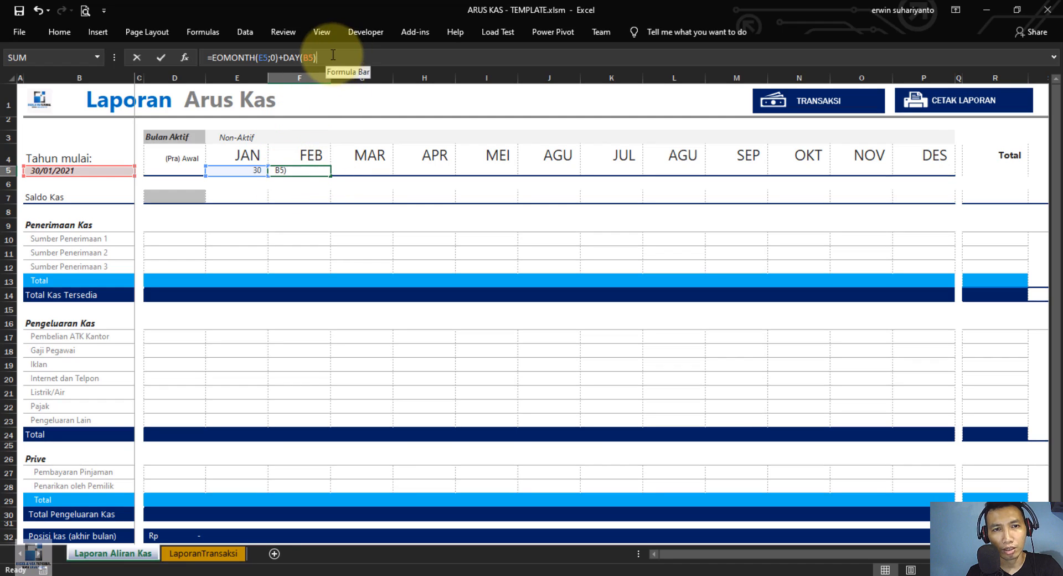
pyautogui.write('-2')
pyautogui.press('Return')
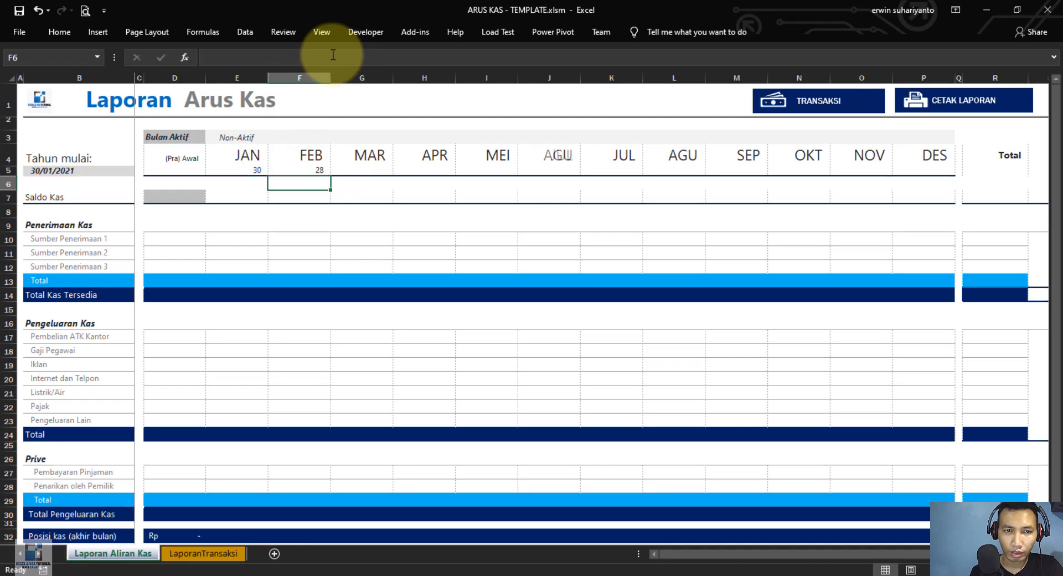
# Make the B5 reference absolute ($B$5) in the F5 formula and fill the formula into G5
pyautogui.click(362, 165)
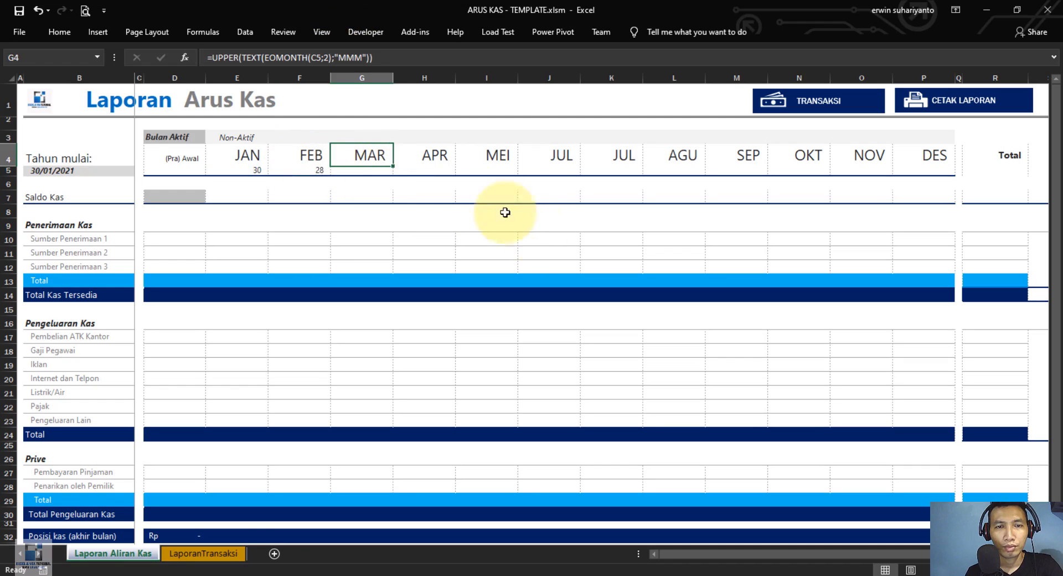
pyautogui.click(387, 169)
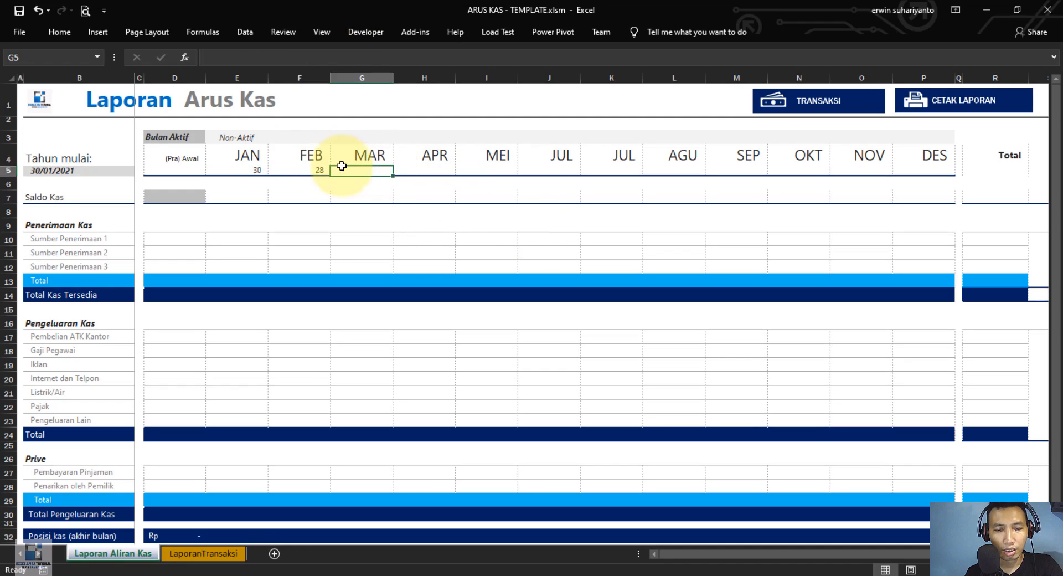
pyautogui.click(318, 171)
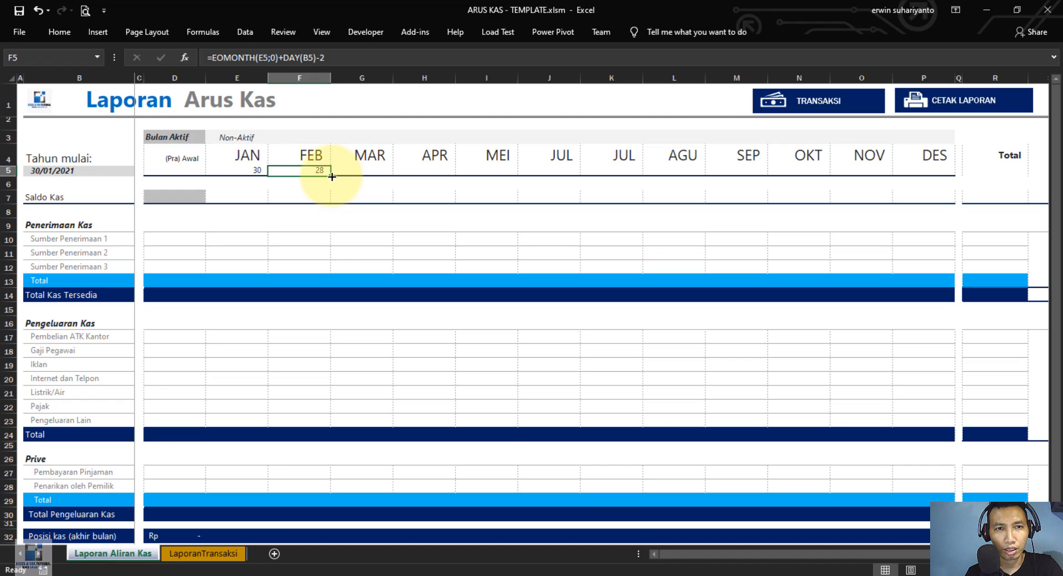
pyautogui.click(309, 57)
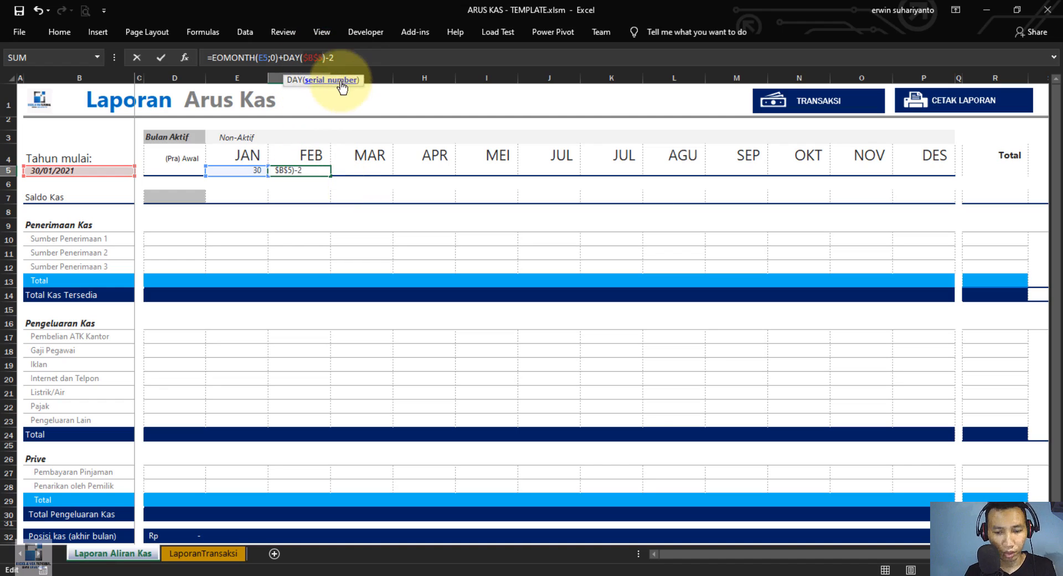
pyautogui.press('Return')
pyautogui.click(318, 171)
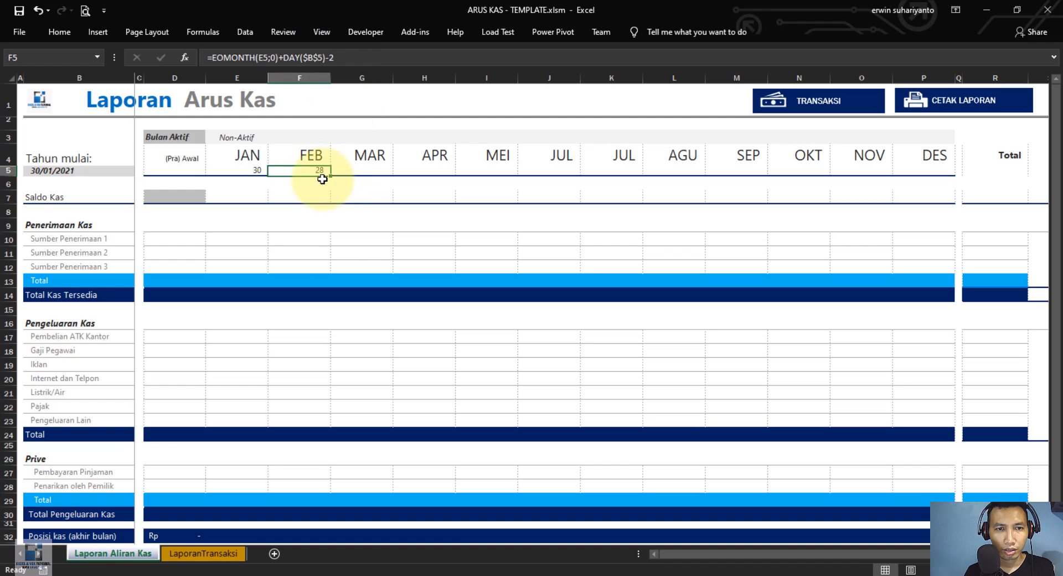
pyautogui.moveTo(330, 177); pyautogui.dragTo(392, 174)
pyautogui.click(387, 170)
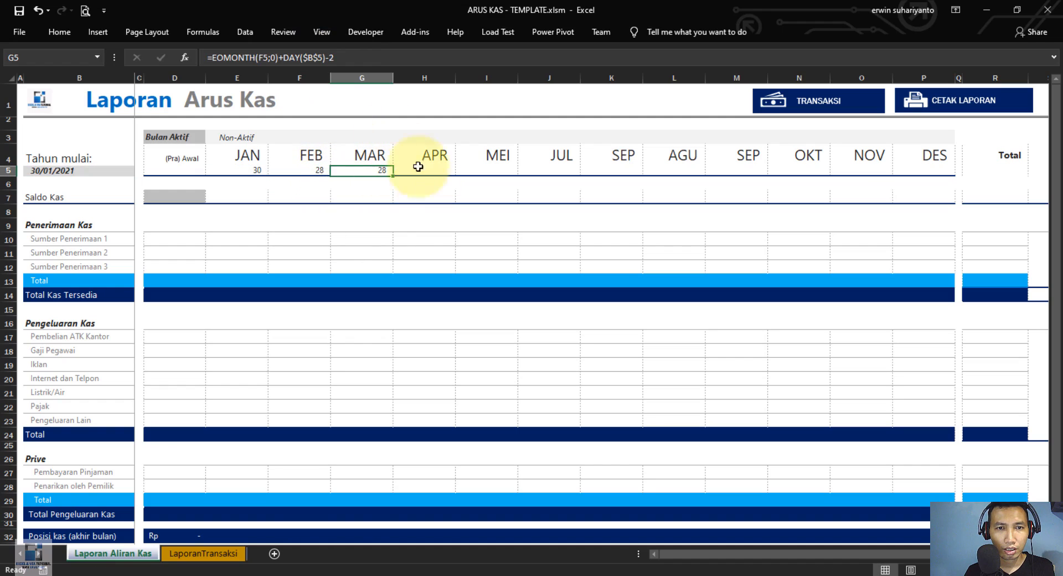
# Remove the -2 from the G5 formula, leaving =EOMONTH(F5;0)+DAY($B$5), and fill it across row 5 through P5
pyautogui.click(344, 59)
pyautogui.press('BackSpace')
pyautogui.press('BackSpace')
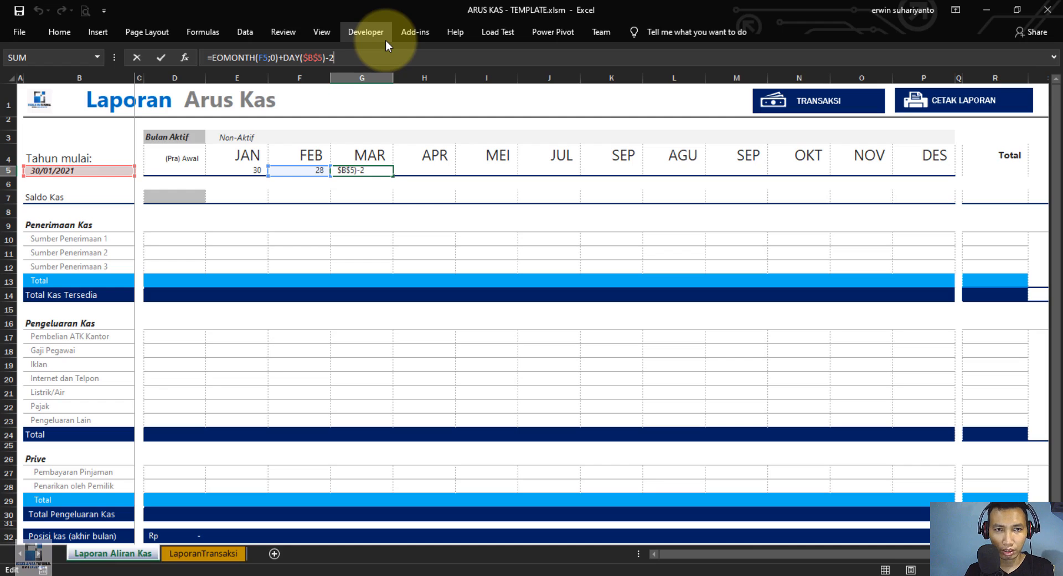
pyautogui.hotkey('ctrl', 'Return')
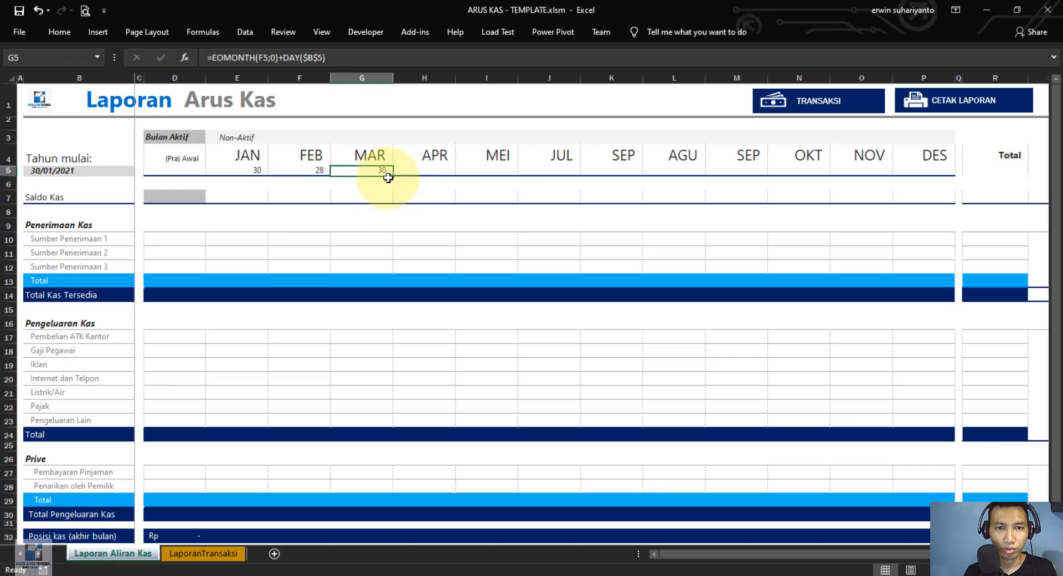
pyautogui.moveTo(393, 177); pyautogui.dragTo(947, 172)
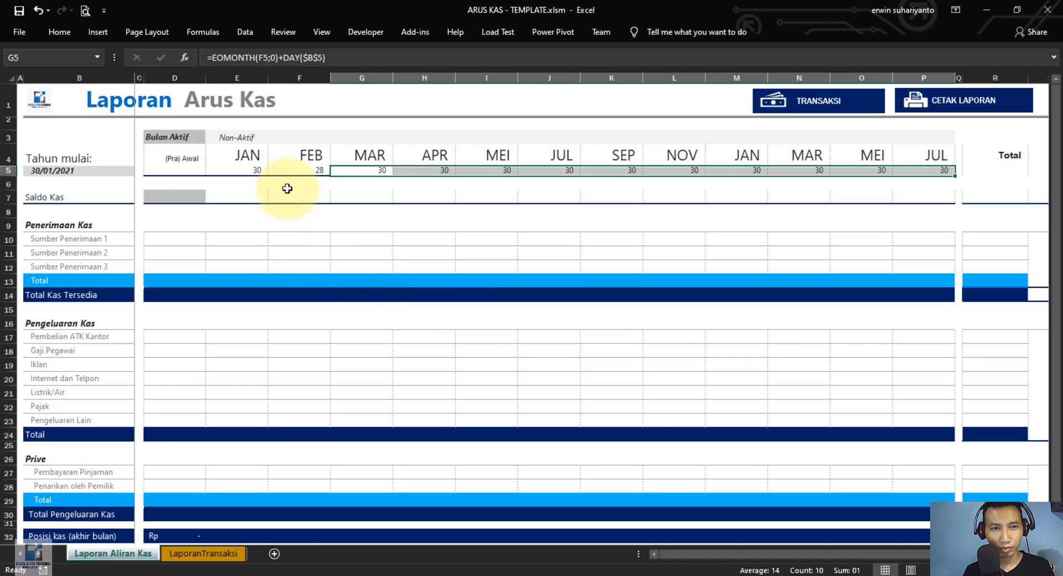
pyautogui.click(376, 252)
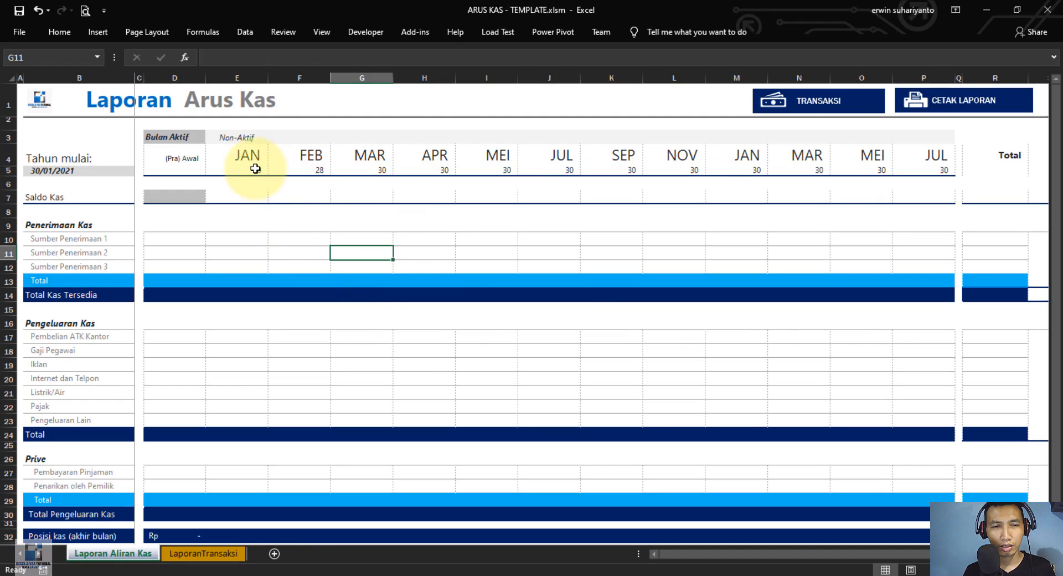
pyautogui.click(167, 137)
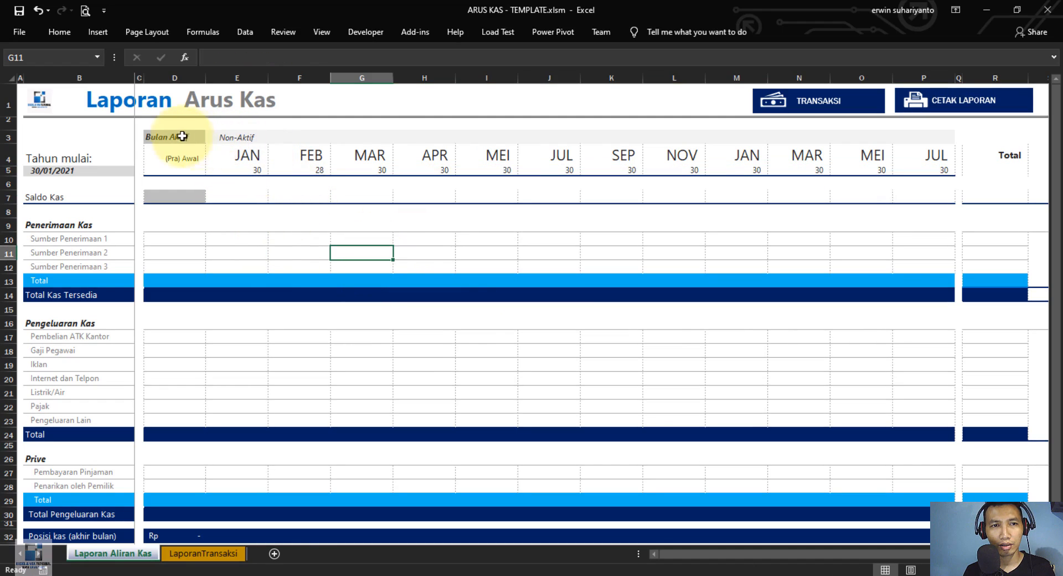
pyautogui.moveTo(186, 155); pyautogui.dragTo(917, 172)
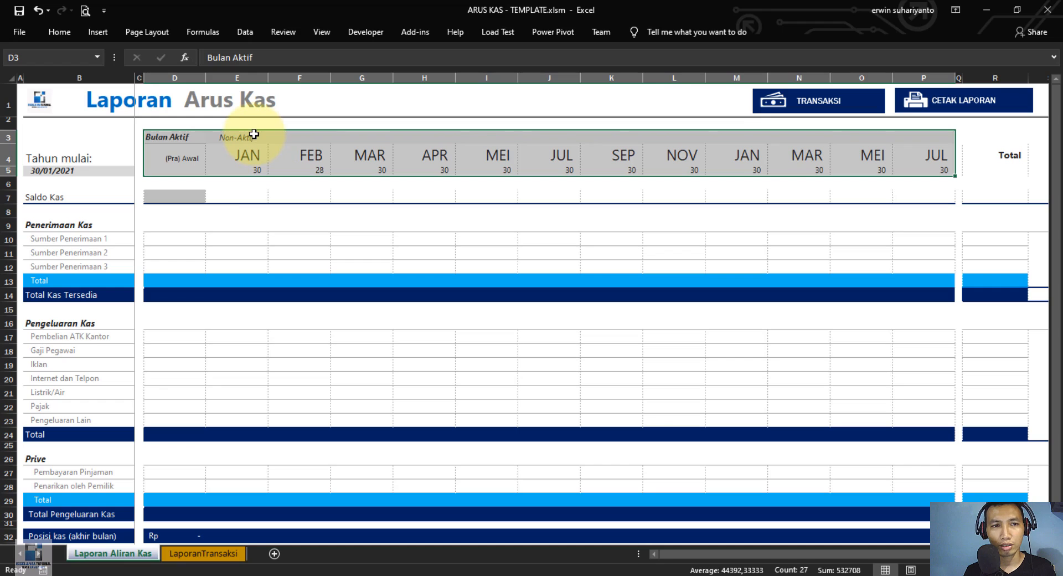
pyautogui.click(230, 198)
pyautogui.click(220, 252)
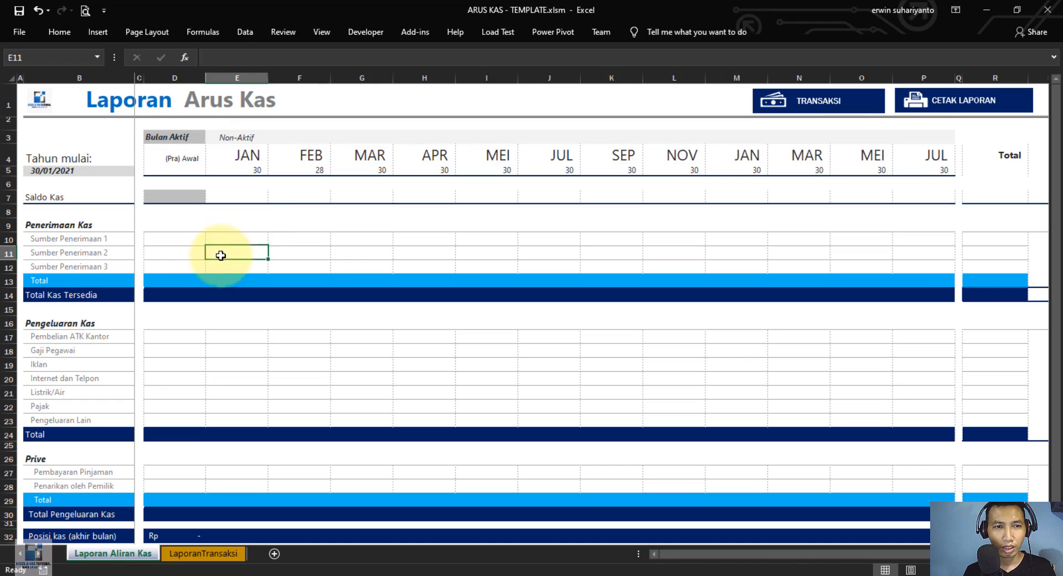
# Enter an opening cash balance of 1.000.000 in D7, in the Saldo Kas row under (Pra) Awal
pyautogui.click(106, 196)
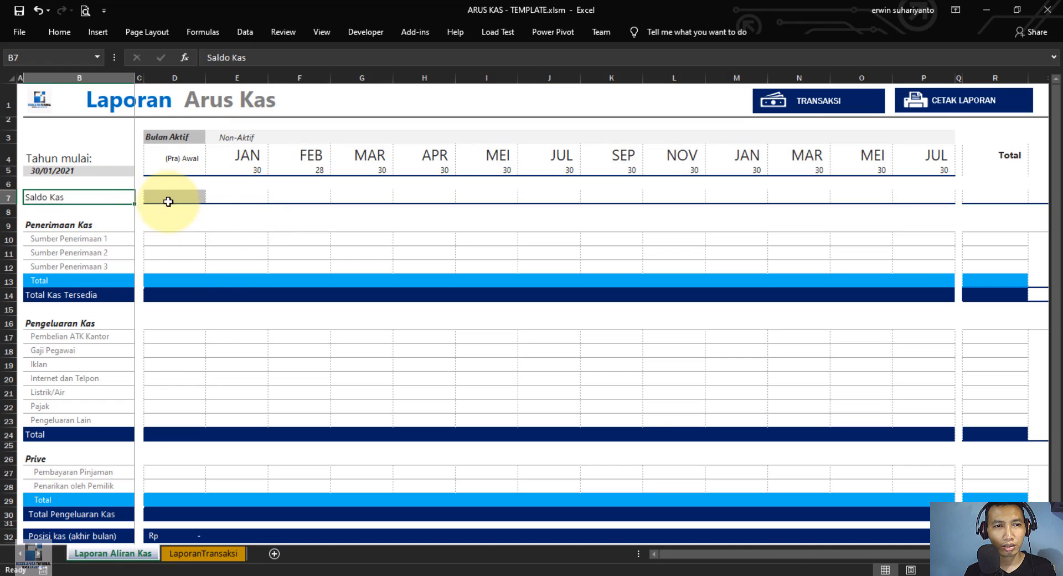
pyautogui.click(169, 198)
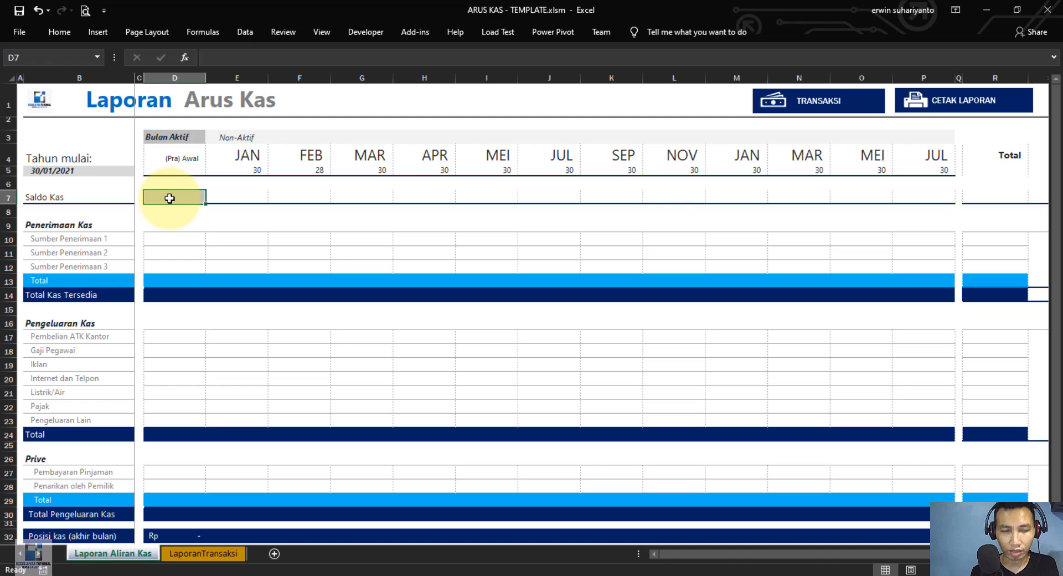
pyautogui.write('1')
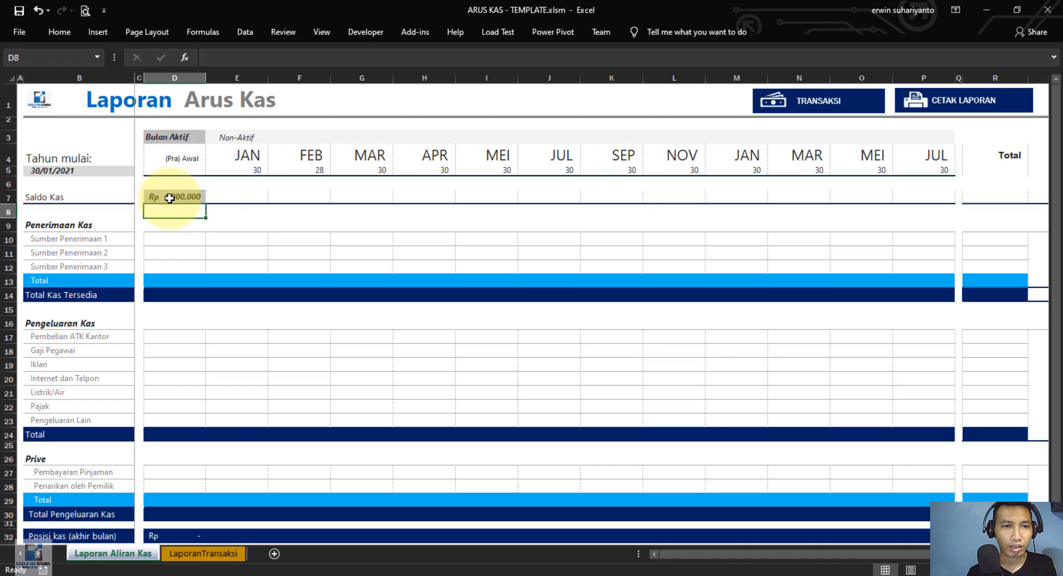
# Link Total Kas Tersedia under (Pra) Awal to the opening cash balance by entering =D7 in D14
pyautogui.press('Return')
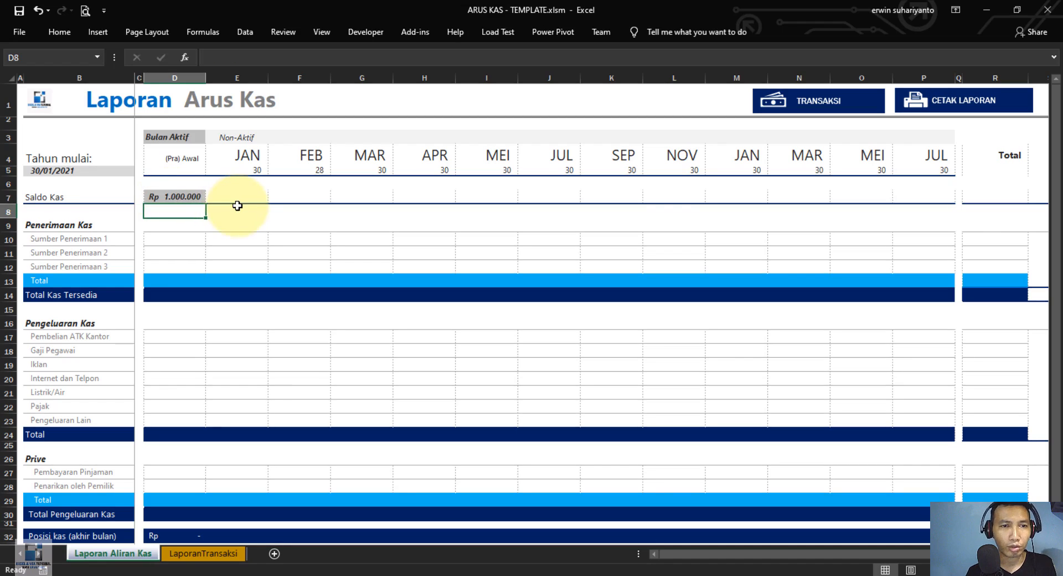
pyautogui.click(194, 194)
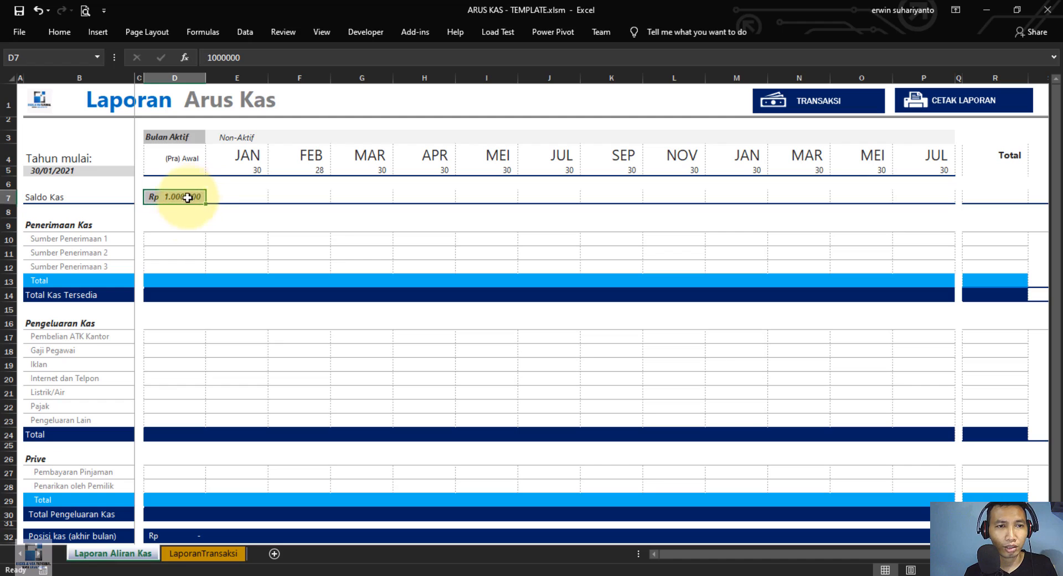
pyautogui.click(180, 296)
pyautogui.write('=')
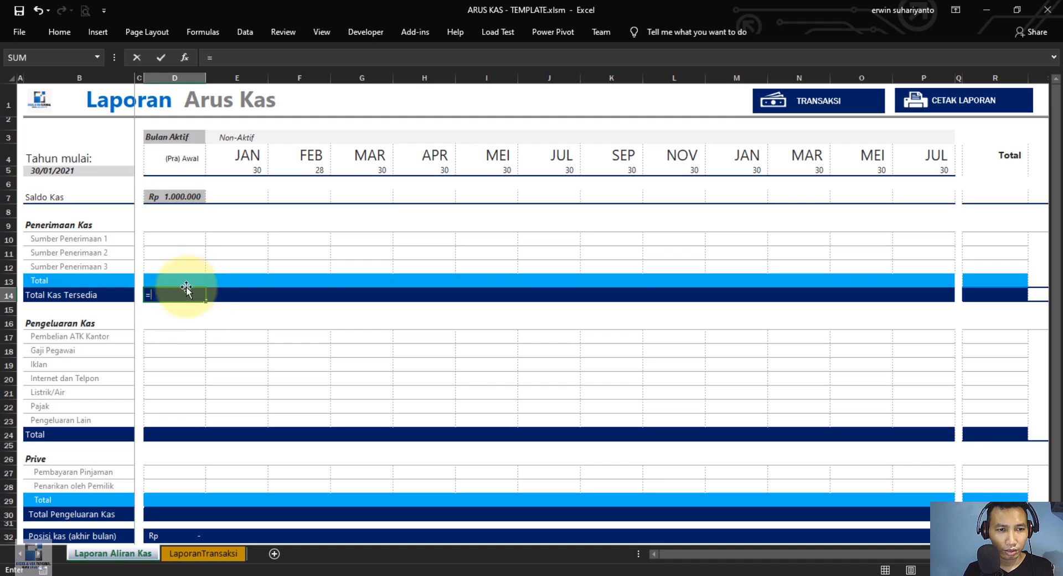
pyautogui.click(180, 198)
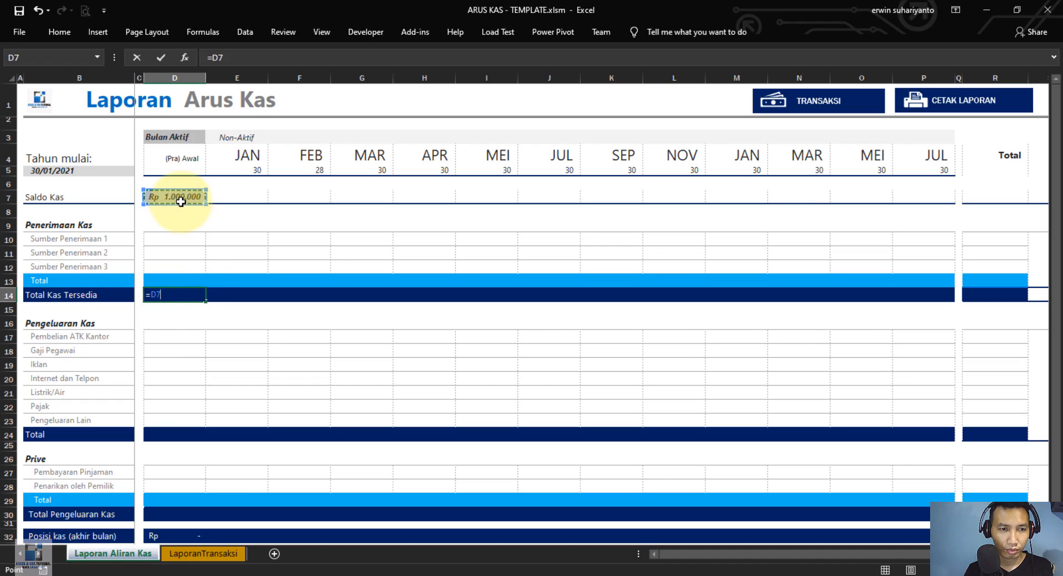
pyautogui.press('Return')
pyautogui.click(186, 297)
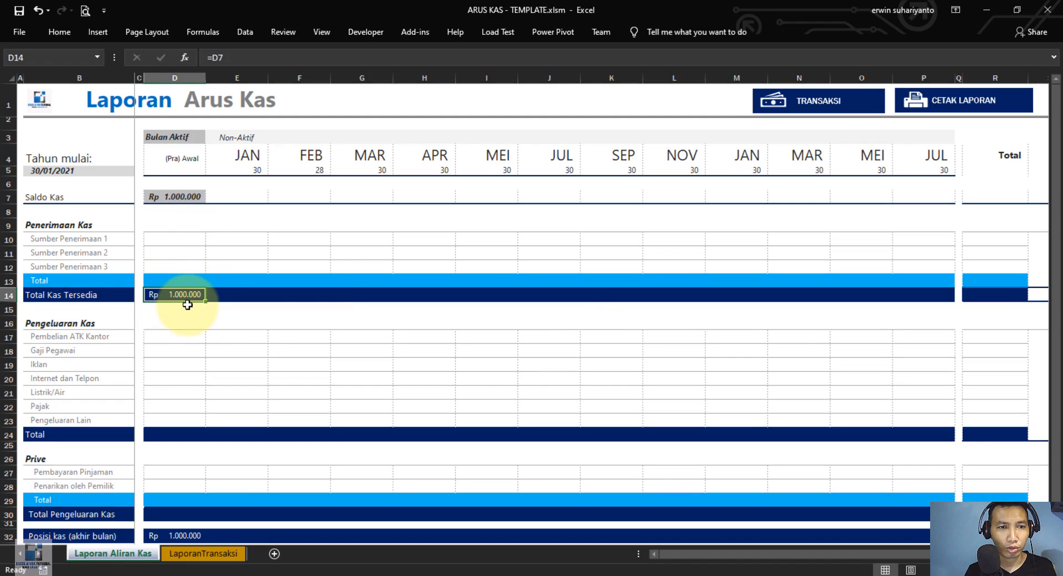
# Inspect the Posisi kas (akhir bulan) formula in D32 and the Total Pengeluaran Kas cell D30 that it references
pyautogui.scroll(-2, 237, 443)
pyautogui.click(227, 434)
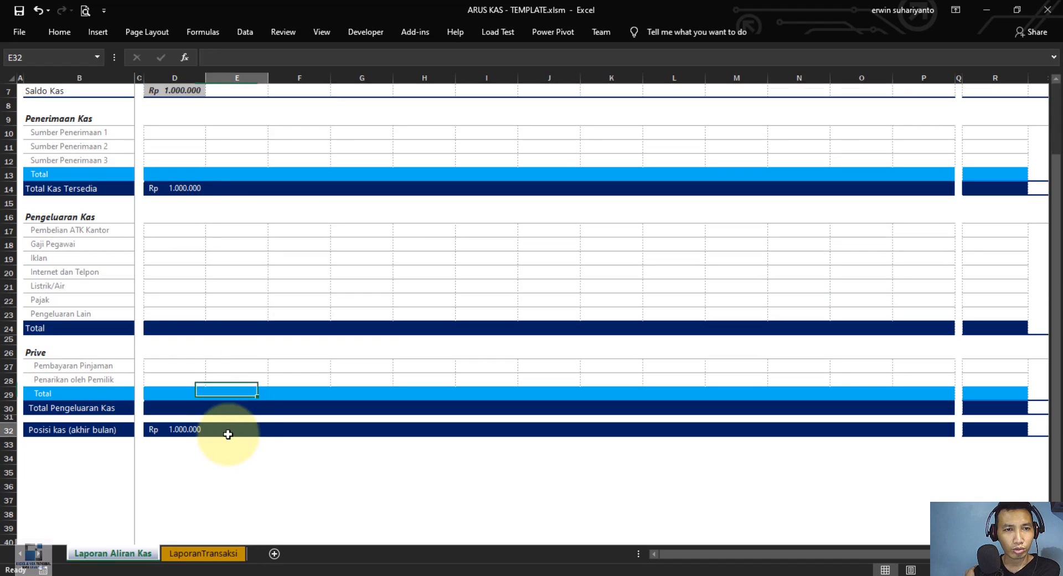
pyautogui.click(190, 435)
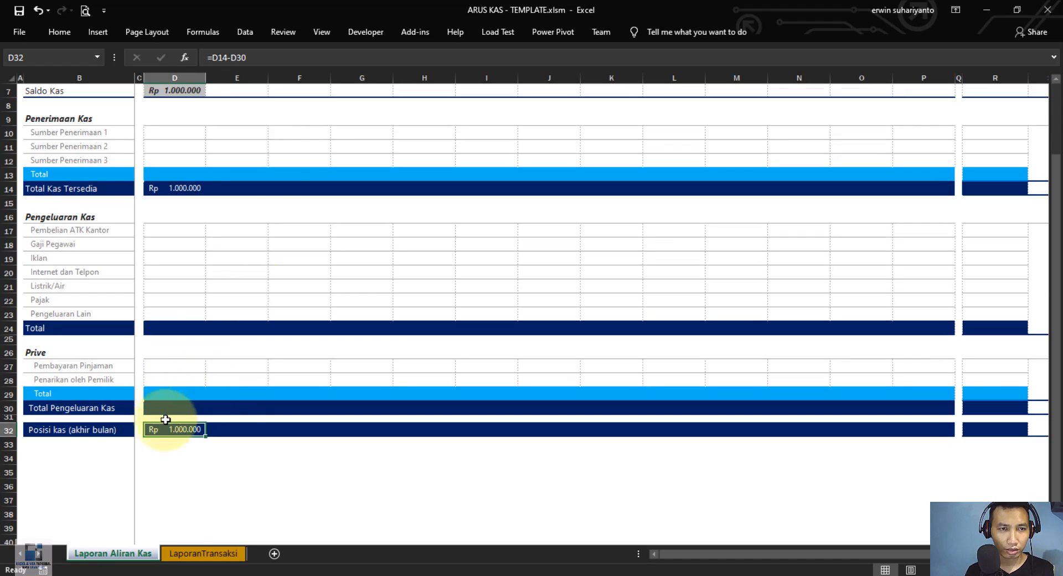
pyautogui.click(246, 57)
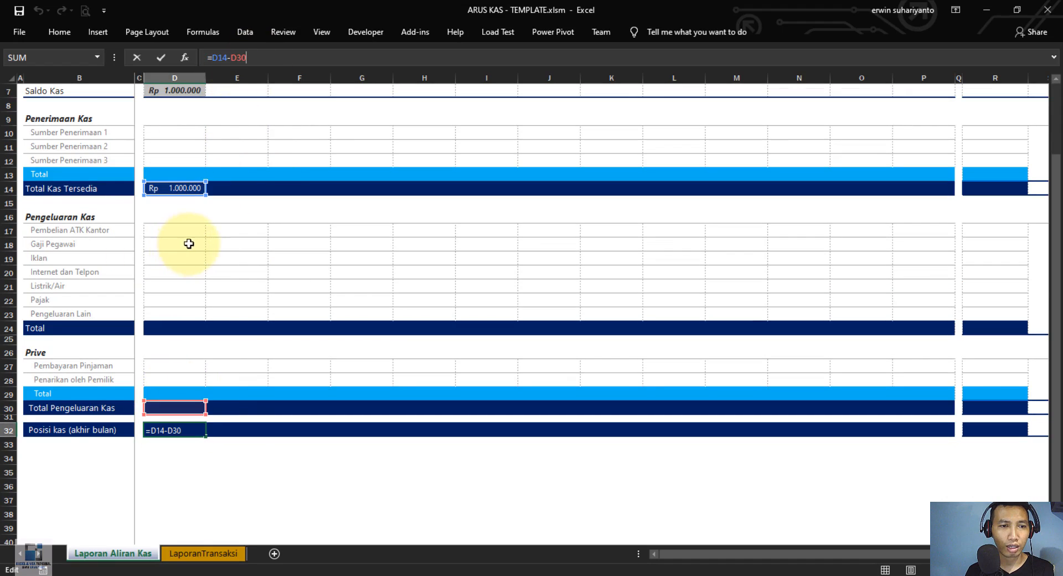
pyautogui.scroll(1, 202, 143)
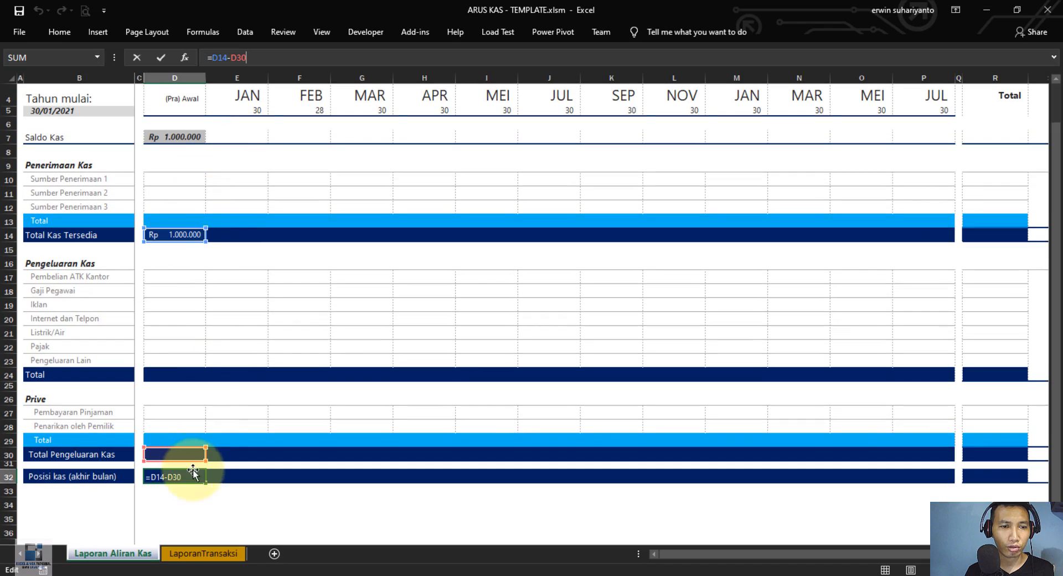
pyautogui.press('Return')
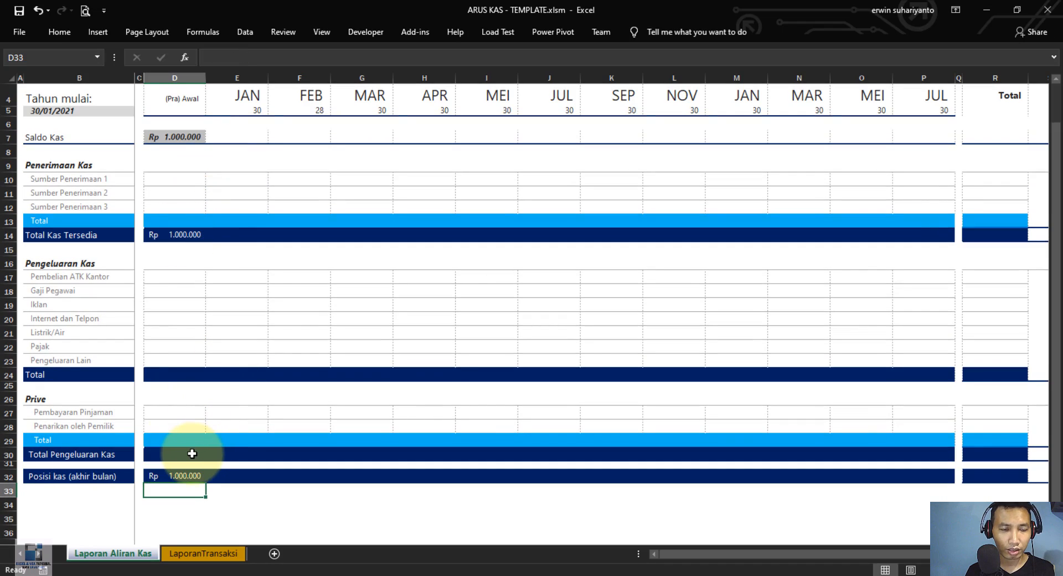
pyautogui.click(192, 453)
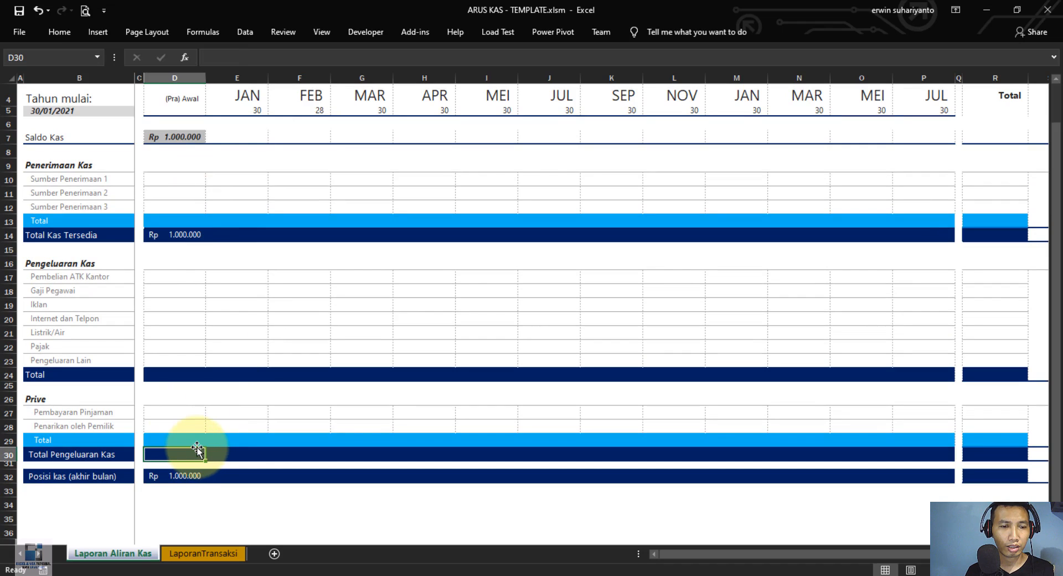
# Review the (Pra) Awal column and the Penerimaan Kas, Pengeluaran Kas and Posisi kas rows of the report
pyautogui.scroll(1, 204, 166)
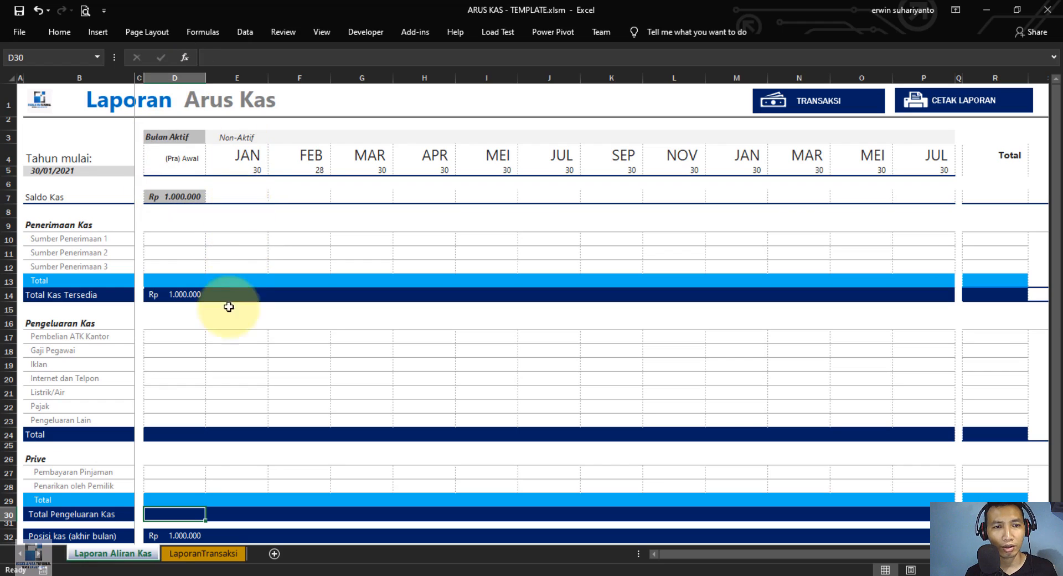
pyautogui.scroll(-2, 197, 266)
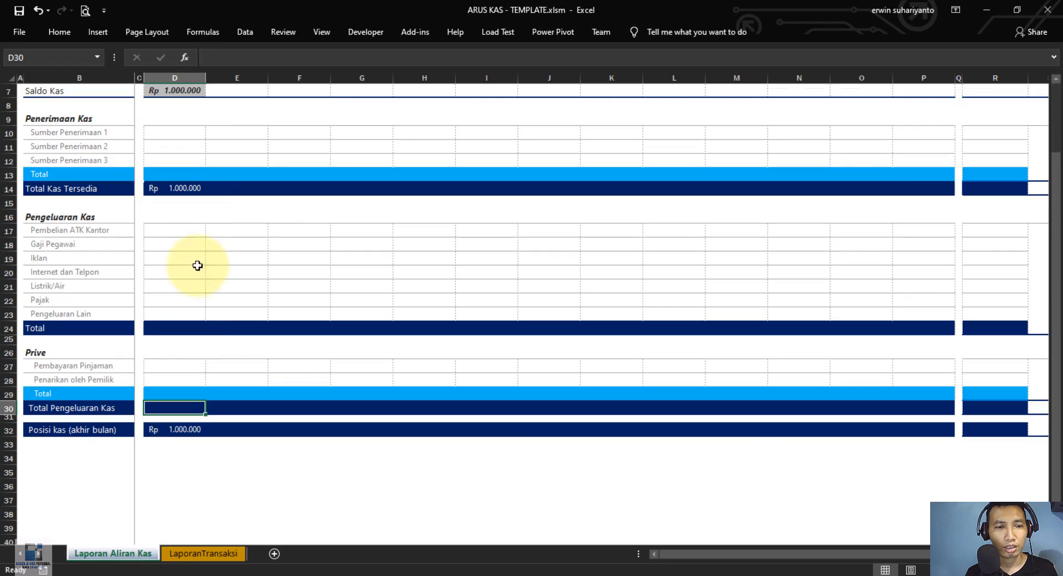
pyautogui.scroll(2, 191, 299)
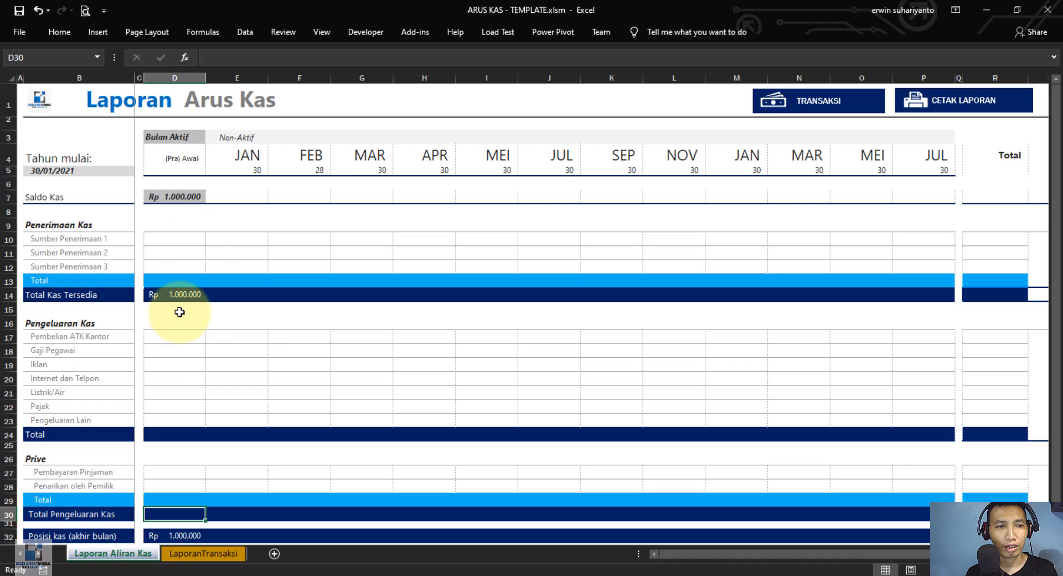
pyautogui.scroll(-2, 172, 432)
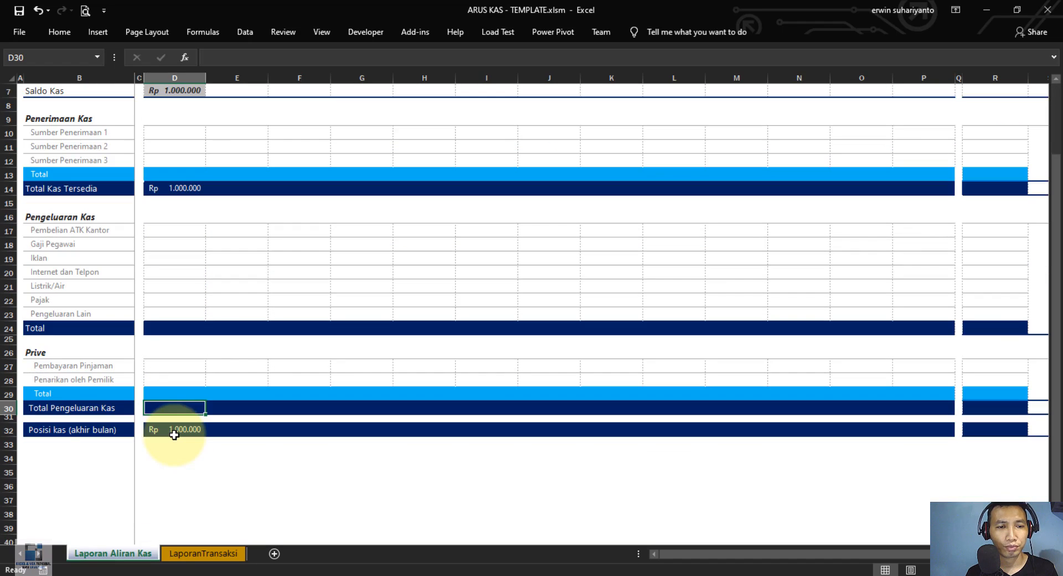
pyautogui.scroll(1, 174, 435)
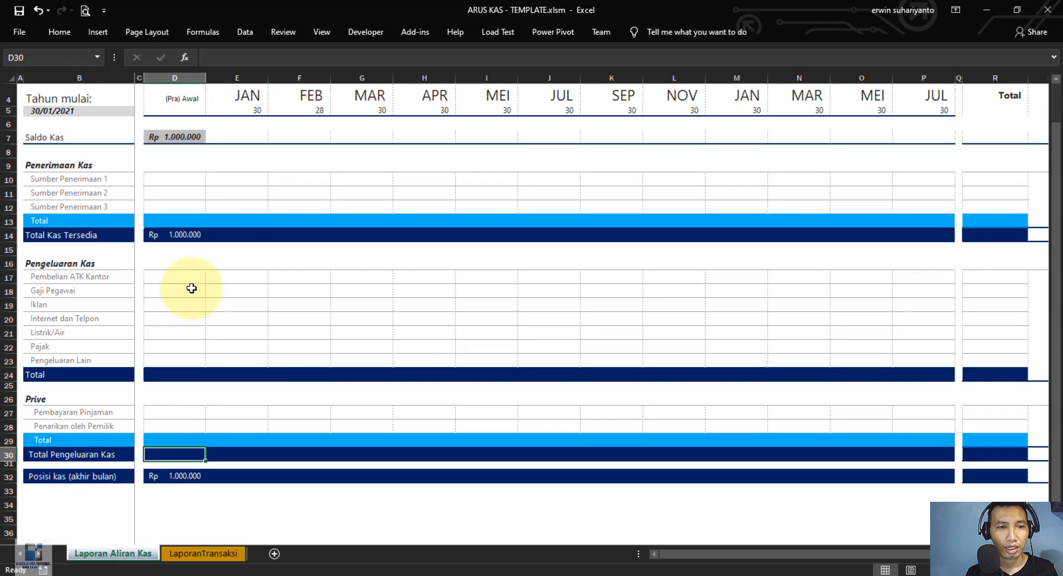
pyautogui.moveTo(185, 275); pyautogui.dragTo(185, 318)
pyautogui.click(178, 374)
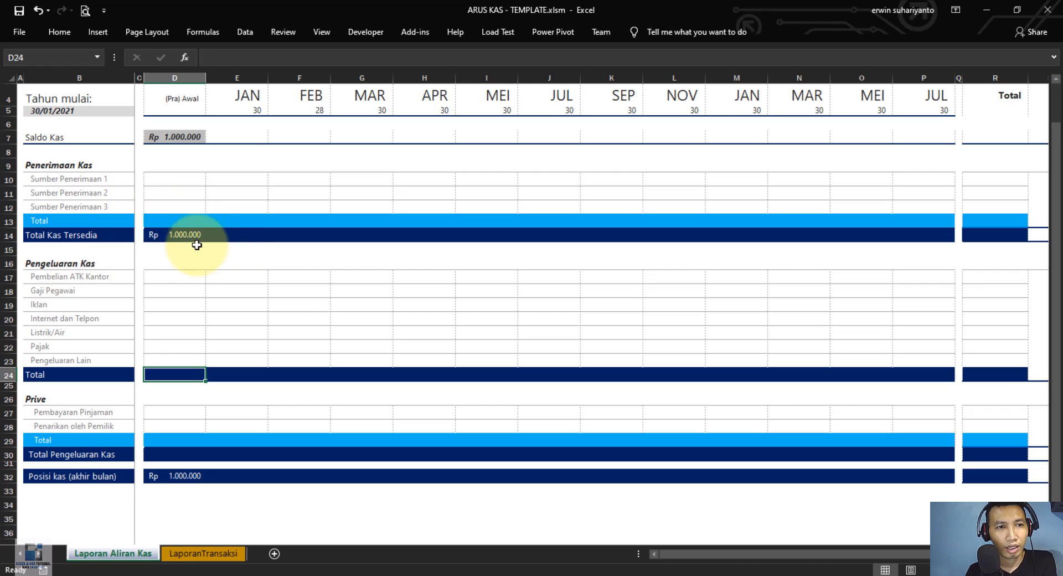
pyautogui.scroll(1, 180, 166)
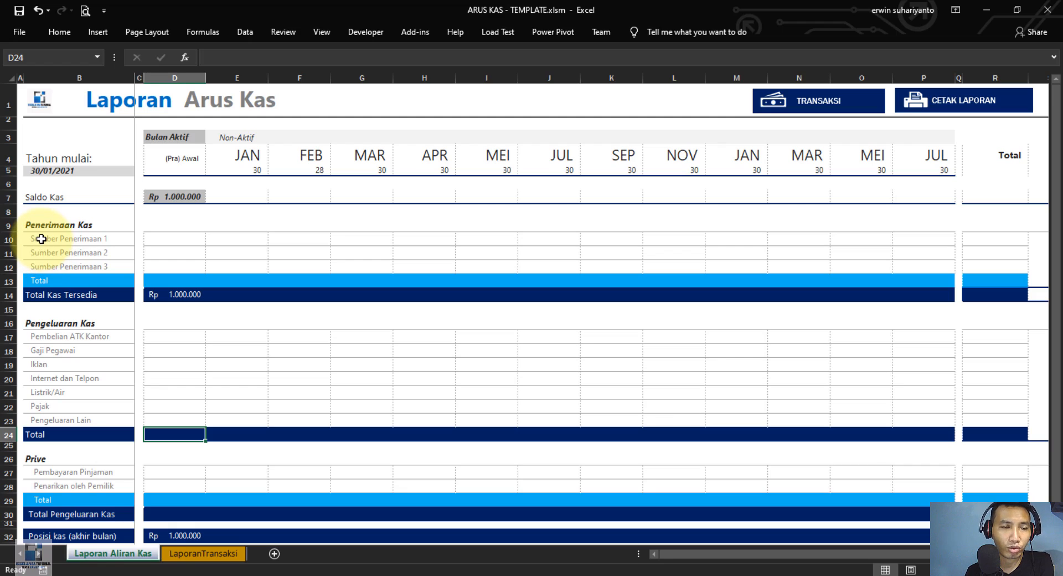
pyautogui.moveTo(41, 239); pyautogui.dragTo(89, 258)
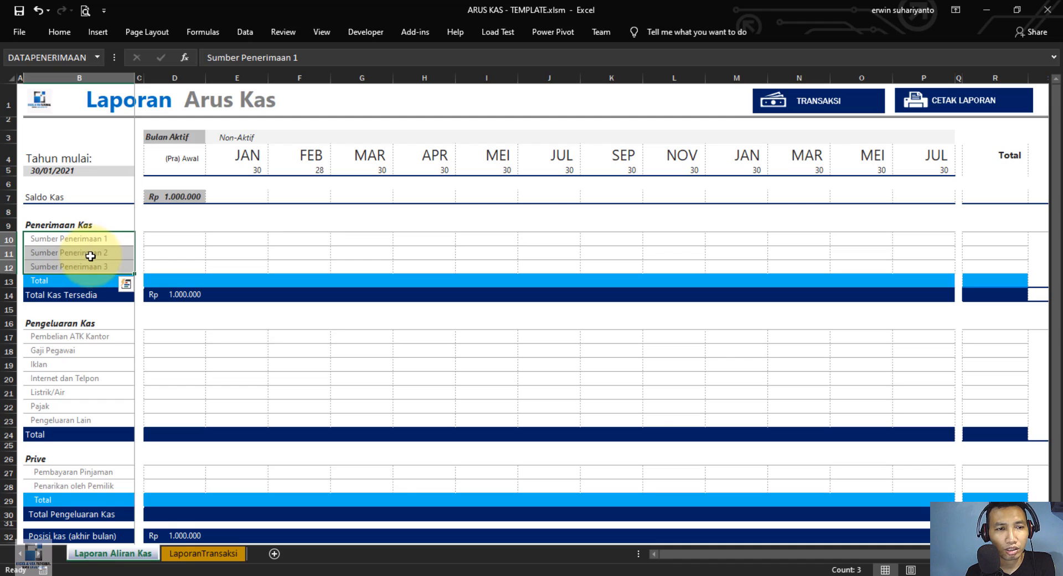
pyautogui.click(107, 281)
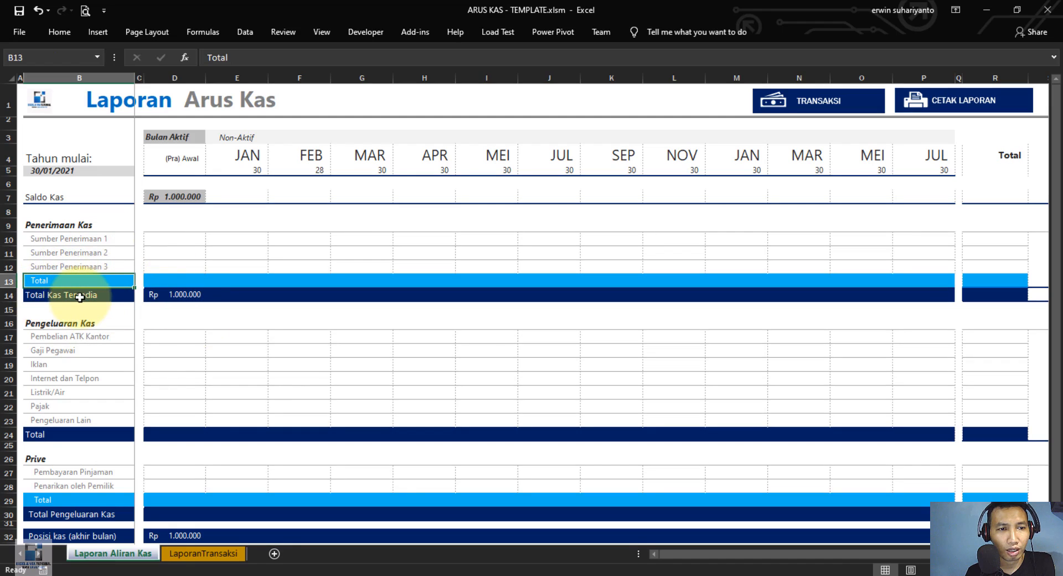
pyautogui.click(189, 297)
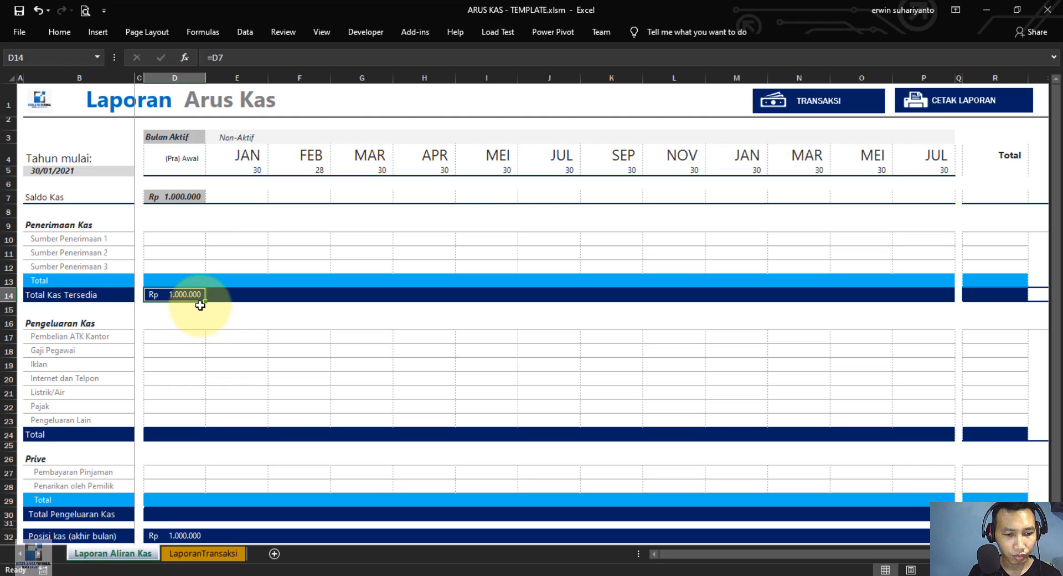
pyautogui.click(189, 338)
pyautogui.scroll(-2, 185, 415)
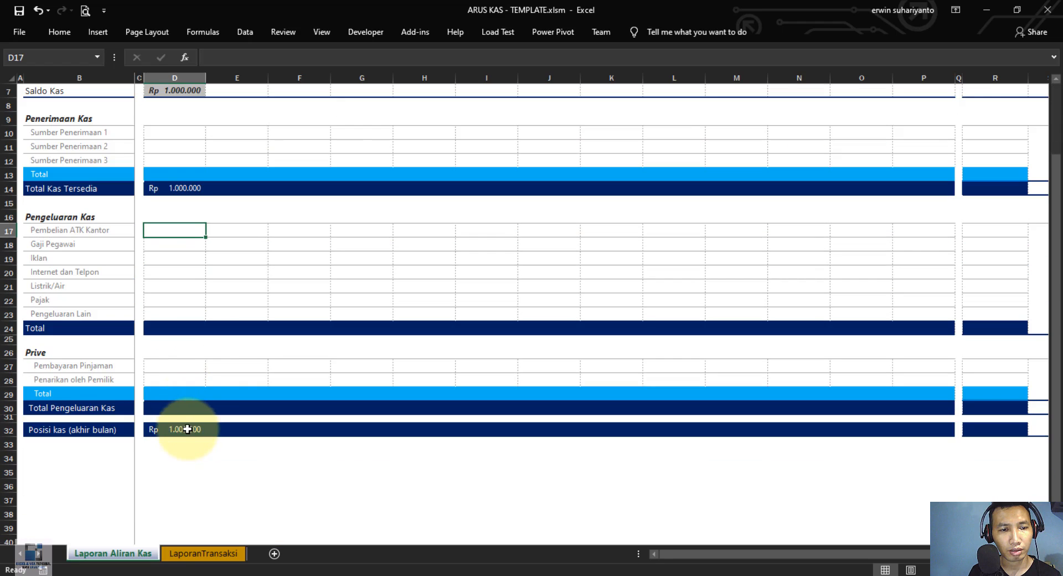
pyautogui.scroll(2, 204, 375)
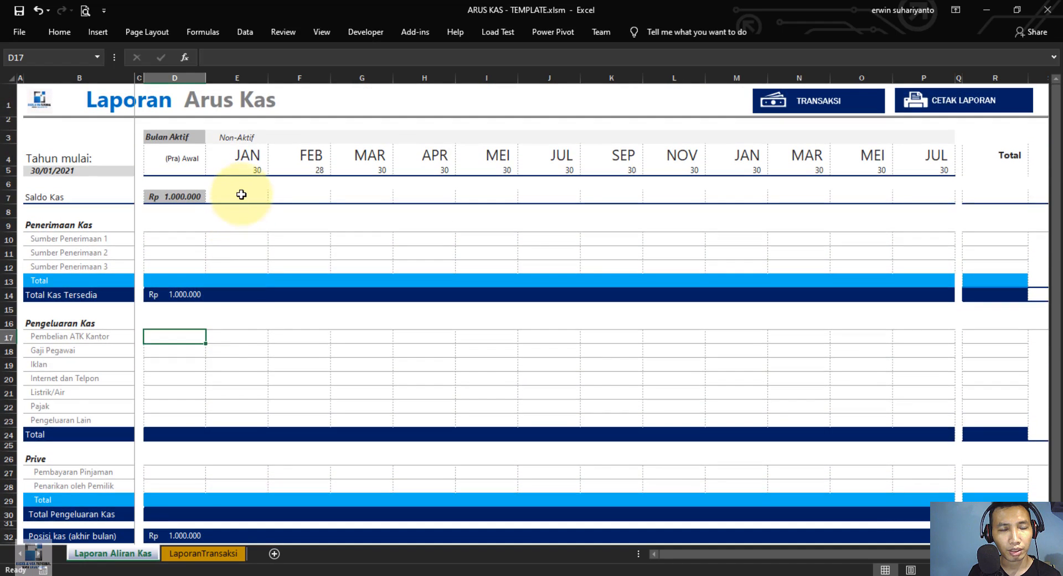
# Begin an IF formula in E7, in the JAN column of Saldo Kas, that tests whether E3="Aktif"
pyautogui.click(245, 206)
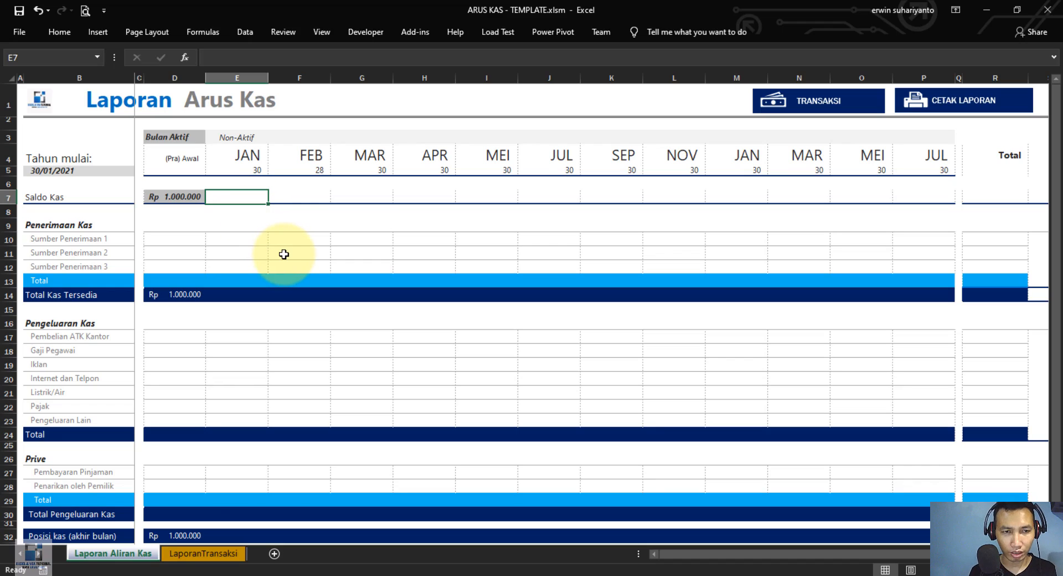
pyautogui.write('=IF(')
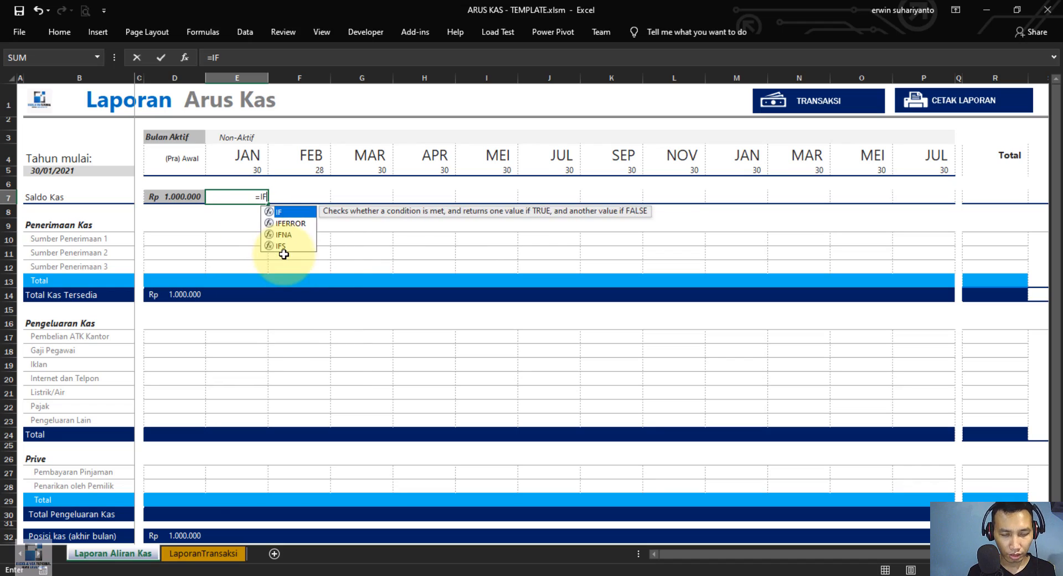
pyautogui.click(246, 133)
pyautogui.write('="Aktif')
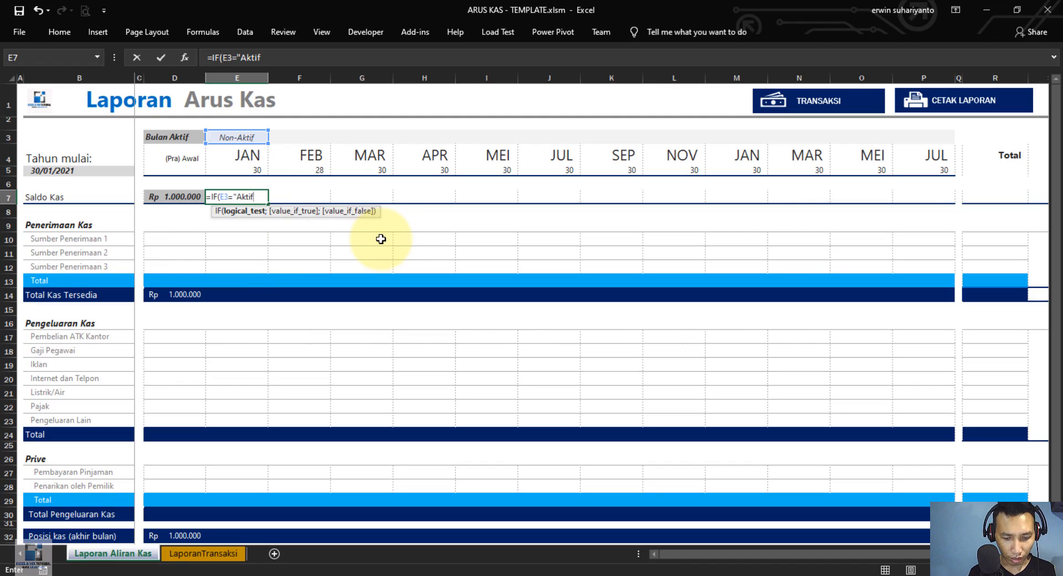
pyautogui.write('"')
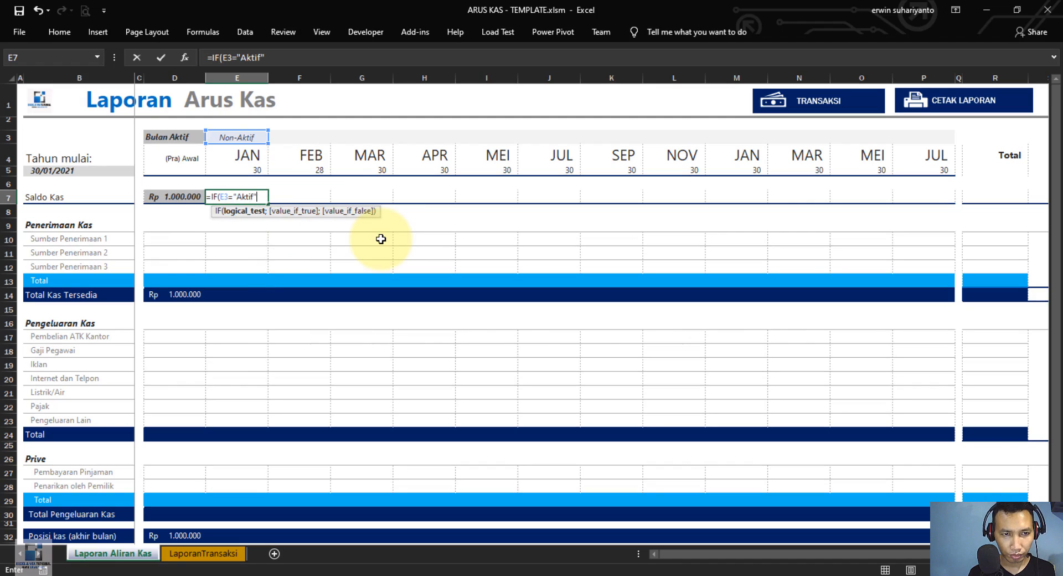
pyautogui.write(';')
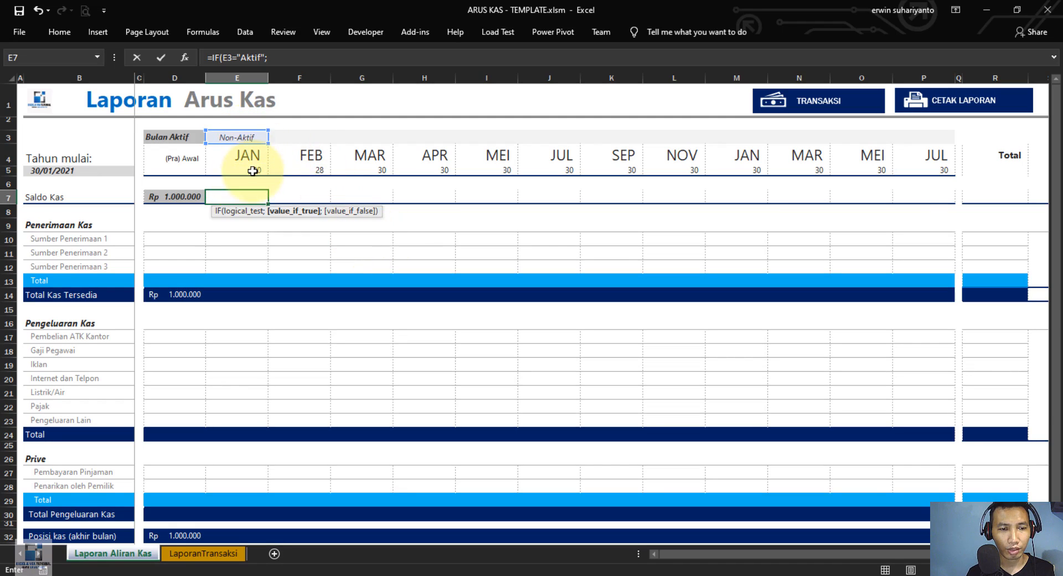
pyautogui.scroll(-1, 249, 175)
pyautogui.click(186, 473)
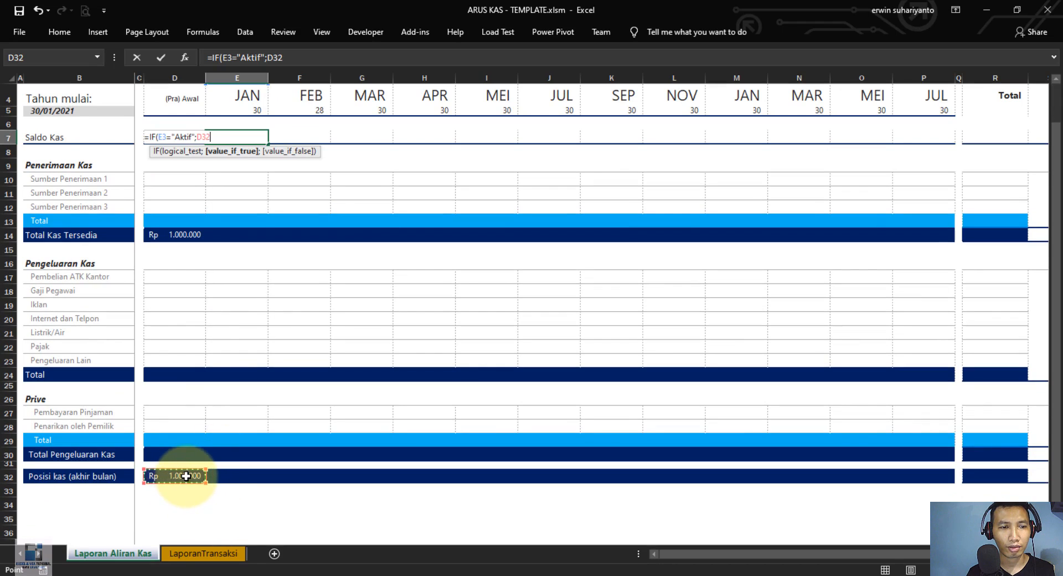
pyautogui.scroll(1, 183, 483)
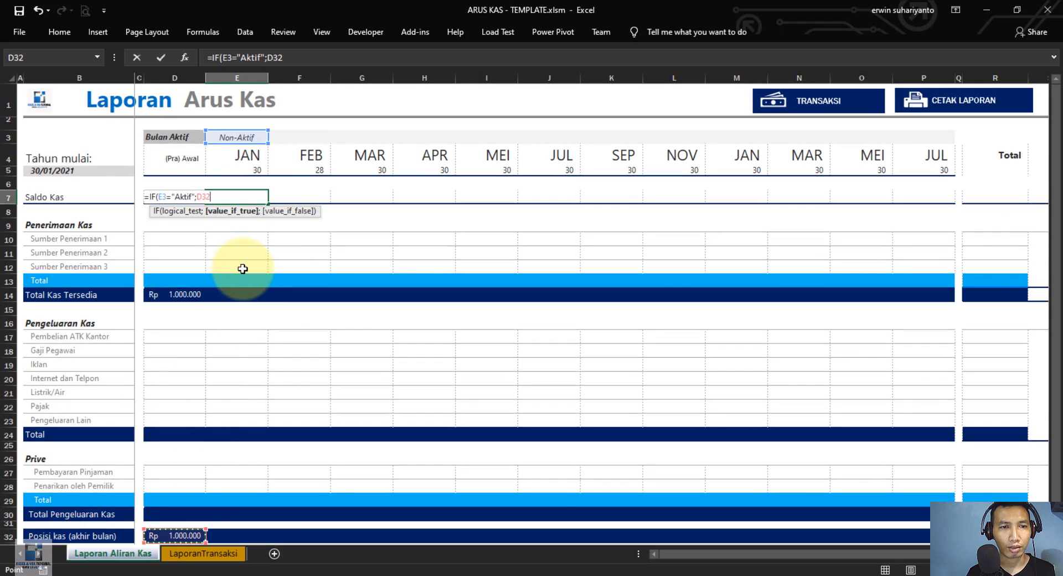
pyautogui.press('F4')
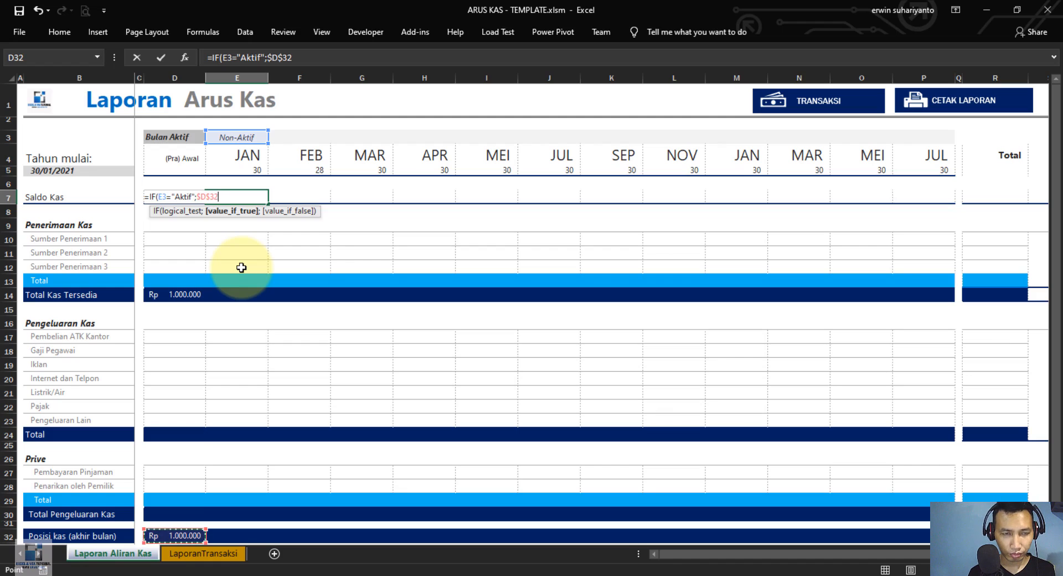
pyautogui.press('BackSpace')
pyautogui.press('BackSpace')
pyautogui.press('BackSpace')
pyautogui.press('BackSpace')
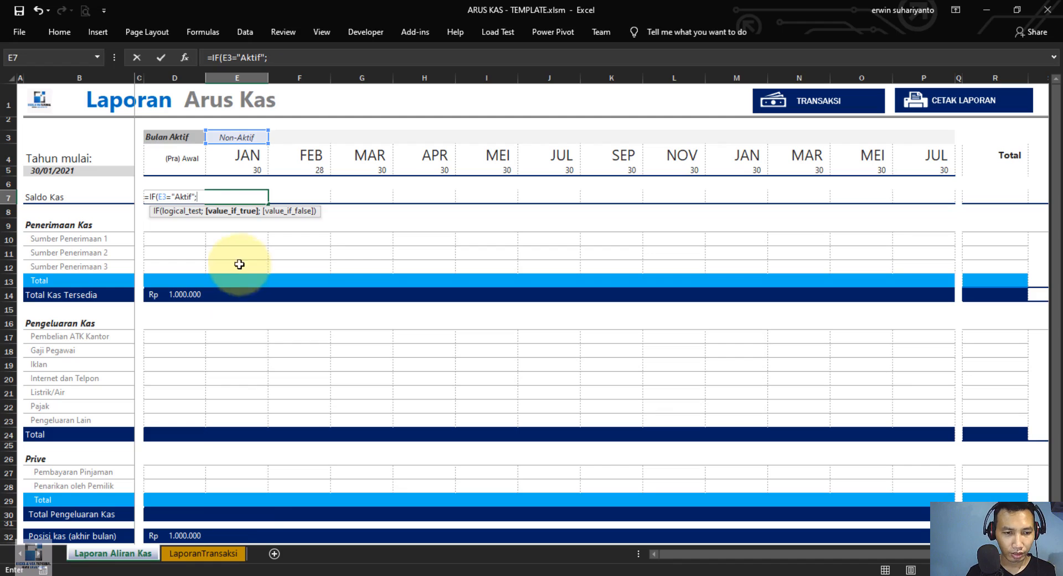
# Complete the JAN Saldo Kas formula in E7 as =IF(E3="Aktif";D32;""), returning the previous closing cash position
pyautogui.click(188, 535)
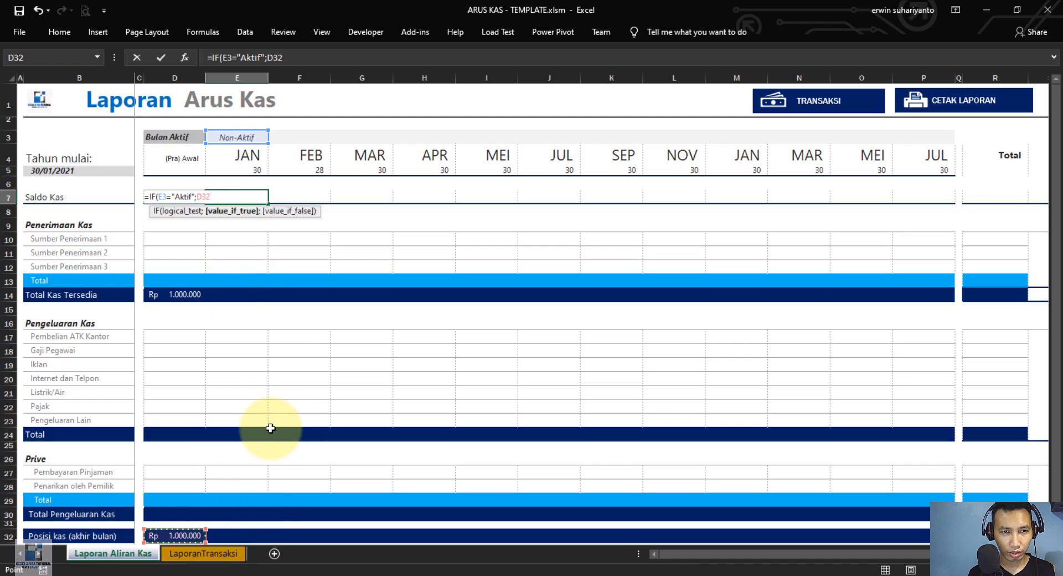
pyautogui.write(';')
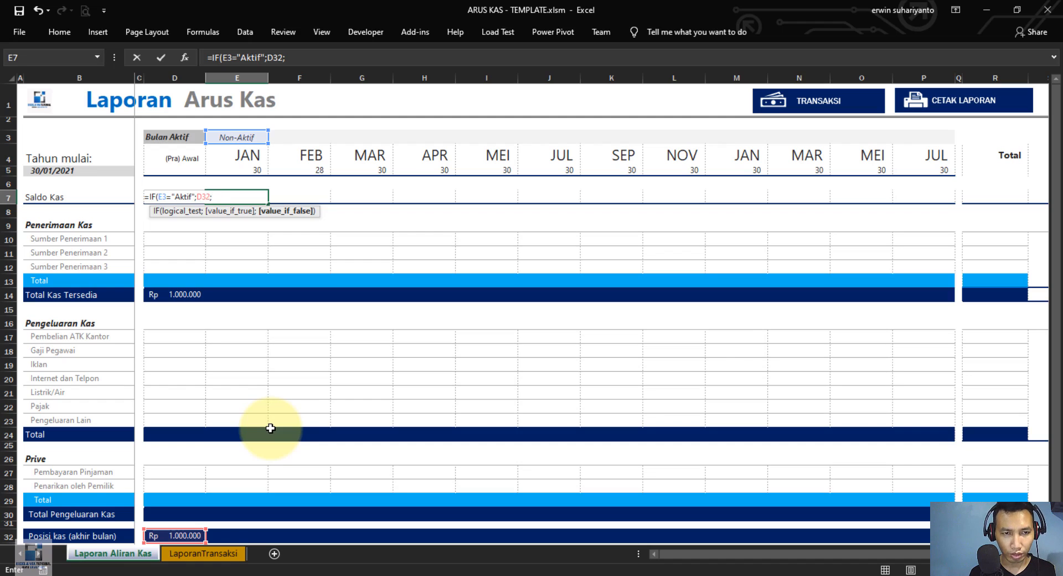
pyautogui.write('"")')
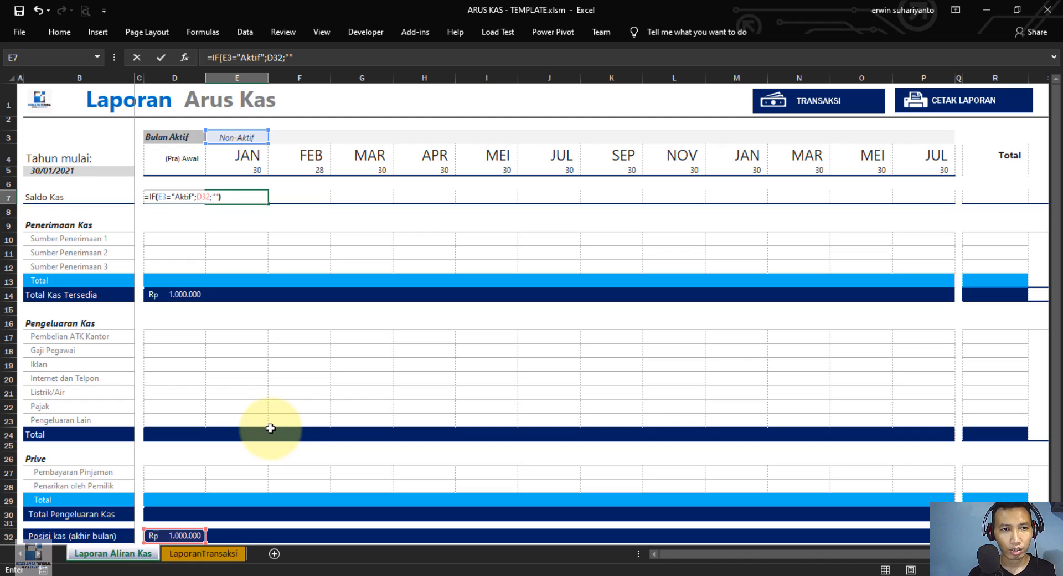
pyautogui.press('Return')
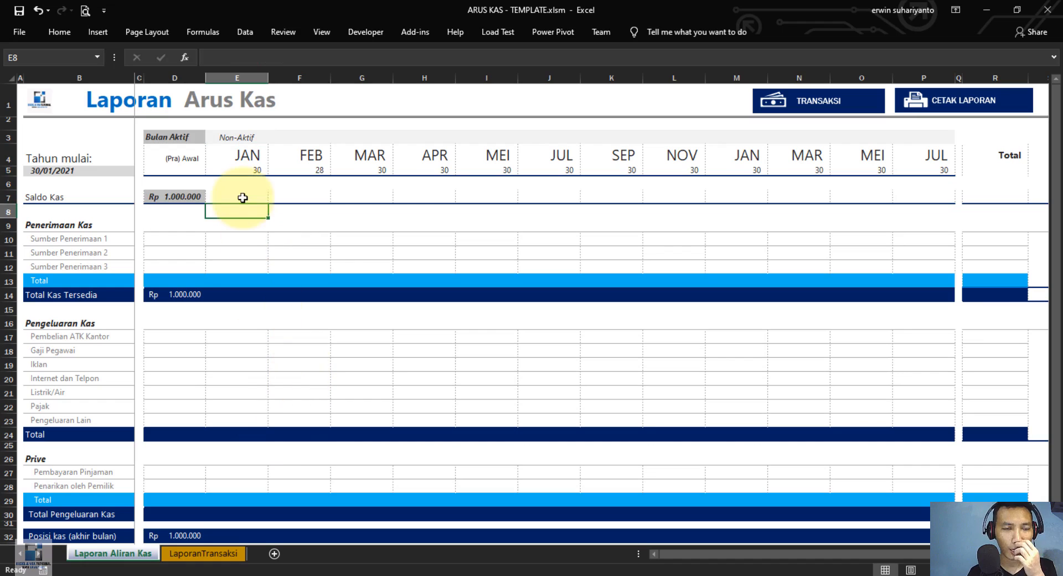
# Set the Bulan Aktif status for JAN in E3 to Aktif and check the carried-over Saldo Kas against Posisi kas
pyautogui.click(252, 141)
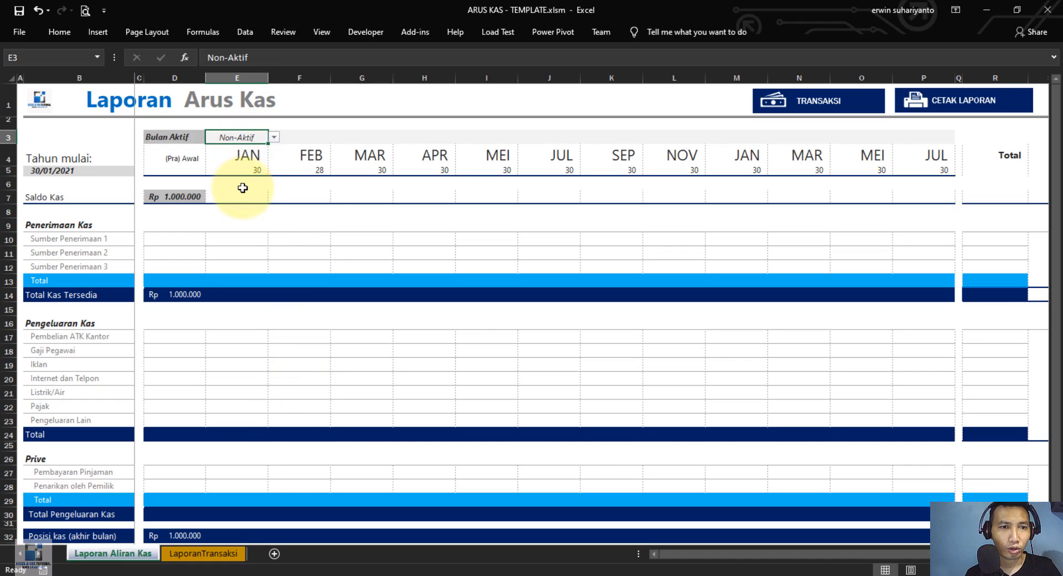
pyautogui.click(274, 137)
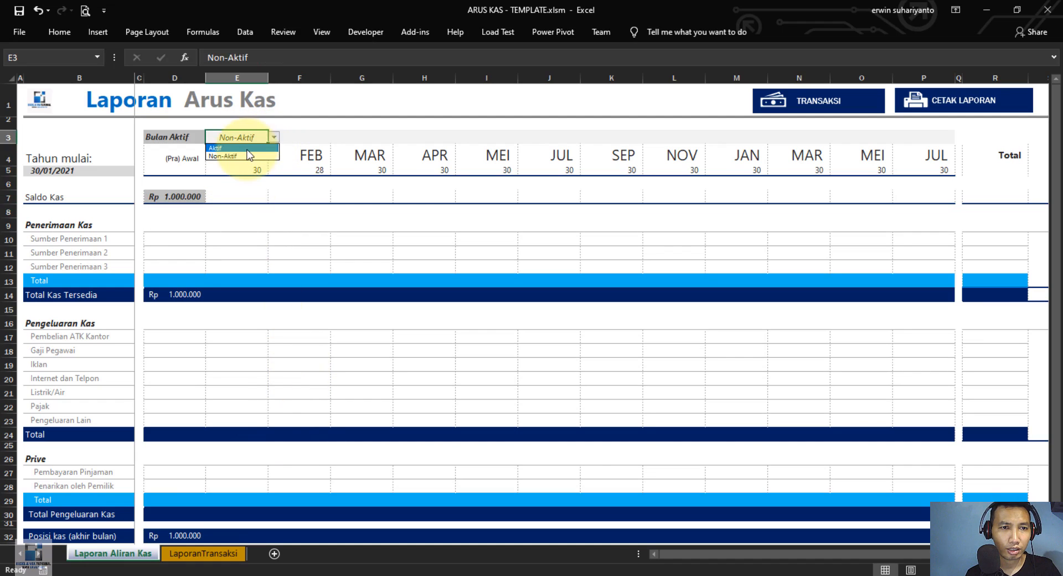
pyautogui.click(240, 145)
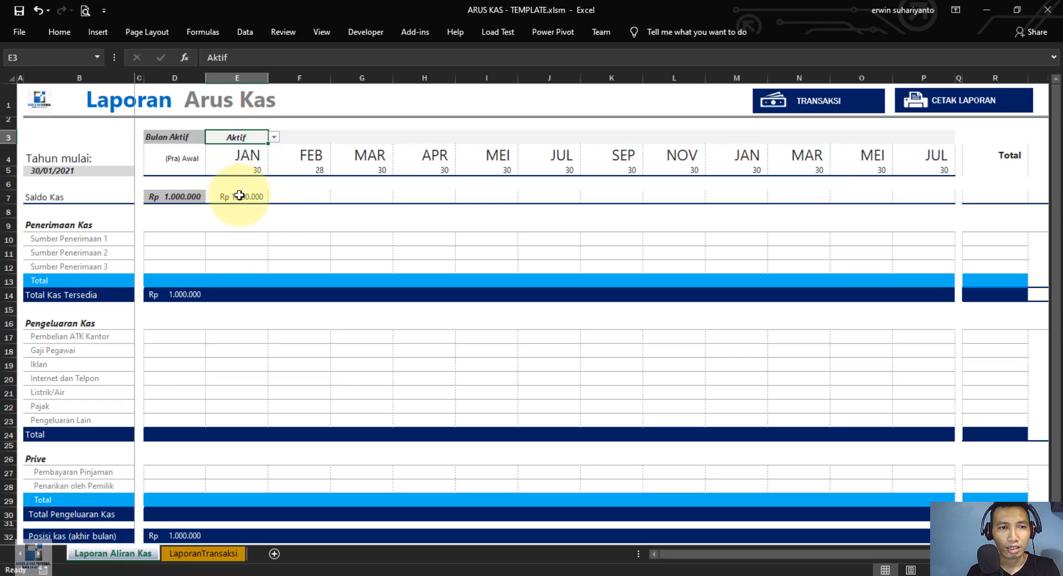
pyautogui.scroll(-2, 220, 269)
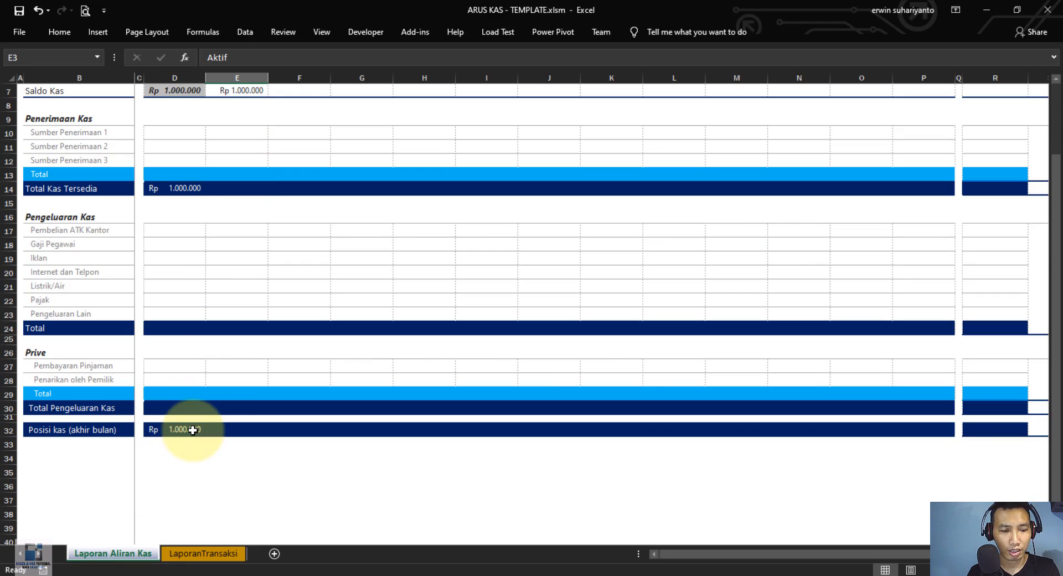
pyautogui.scroll(2, 232, 310)
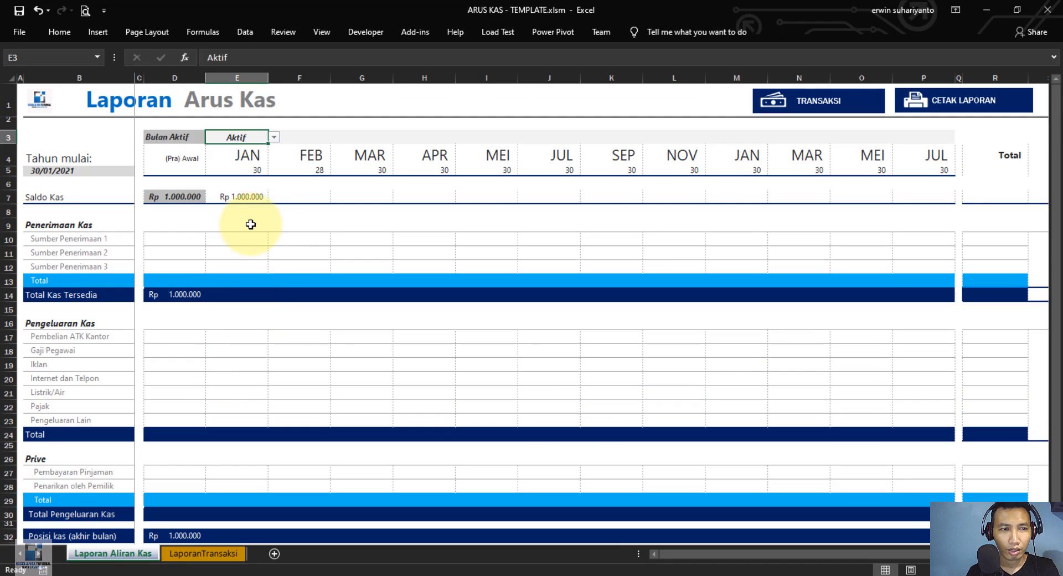
# Enter =IF(E3="Aktif";SUM(E10:E12);"") in E13 to total the JAN Penerimaan Kas sources
pyautogui.click(242, 242)
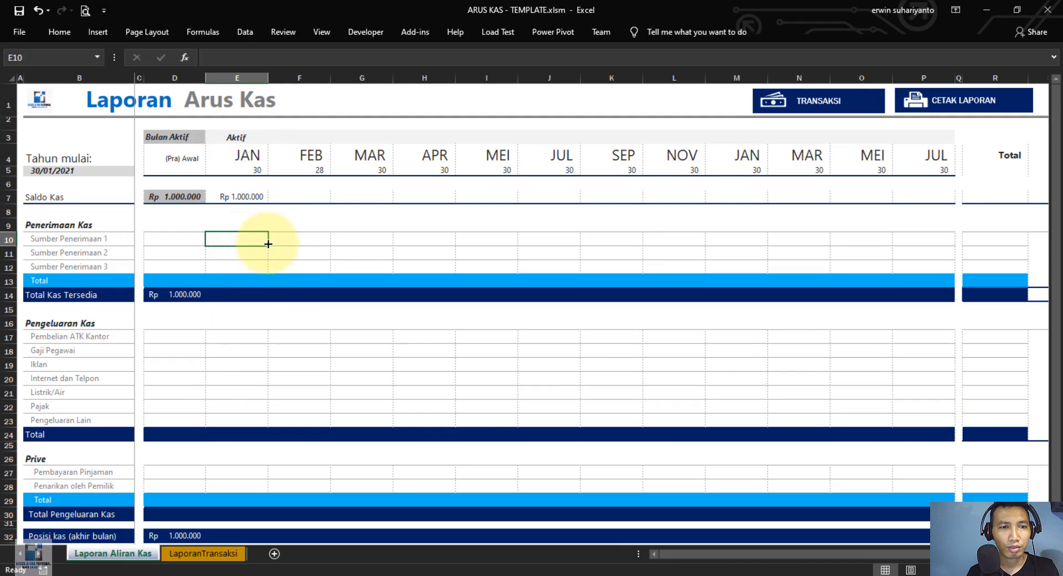
pyautogui.click(239, 280)
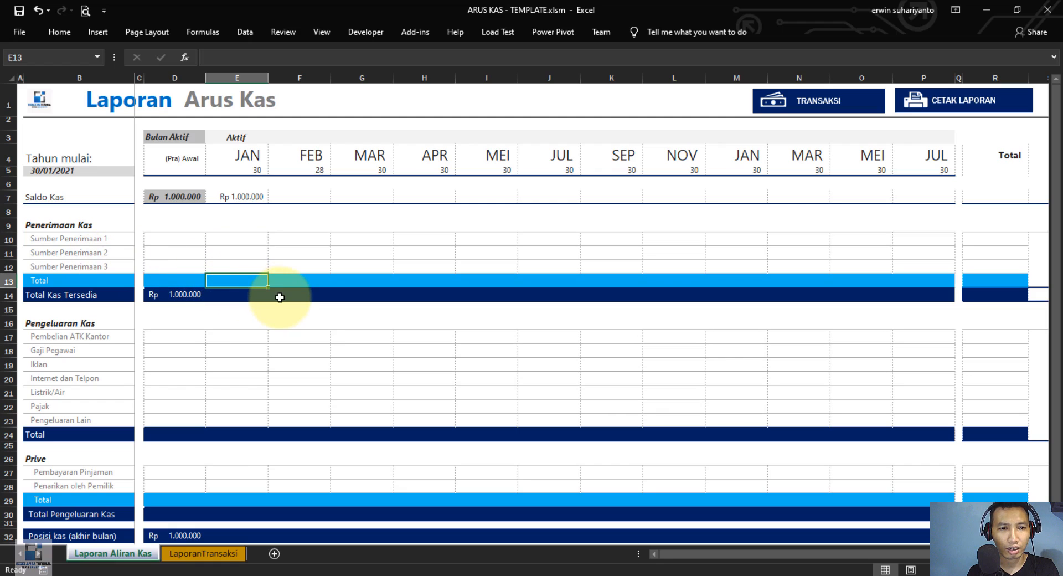
pyautogui.write('=')
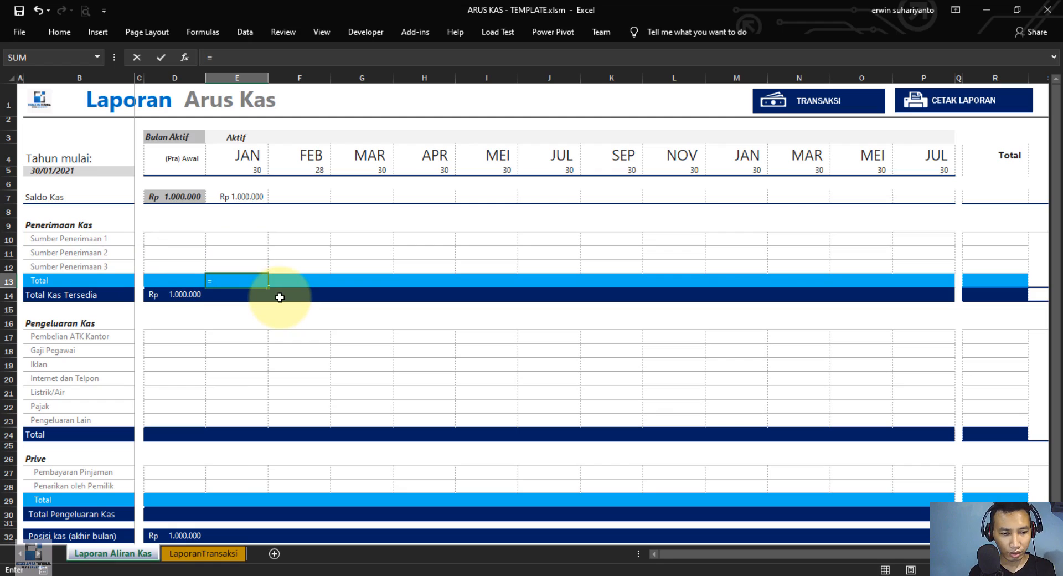
pyautogui.write('if(')
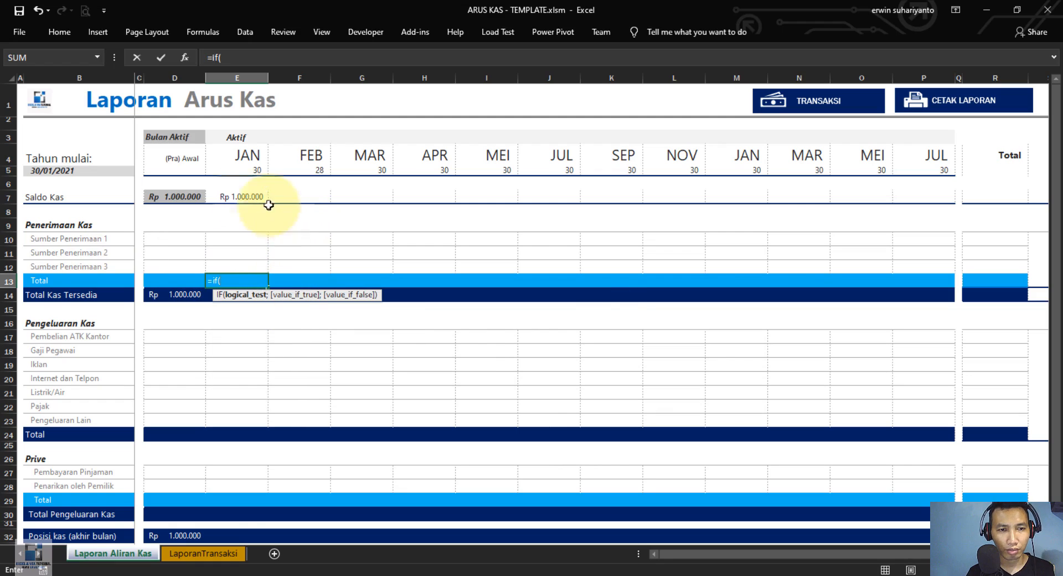
pyautogui.click(245, 139)
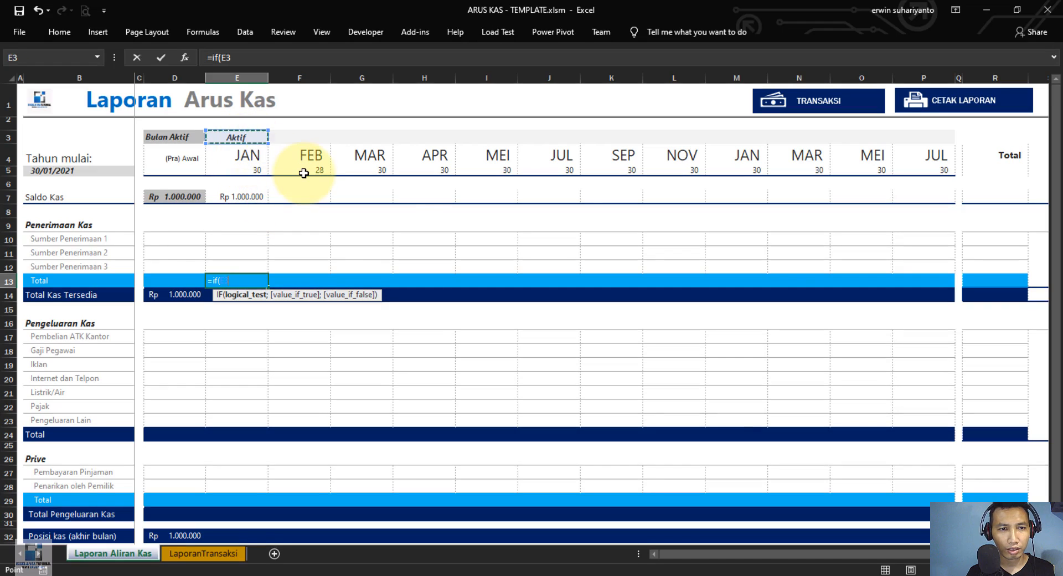
pyautogui.write('="Aktif')
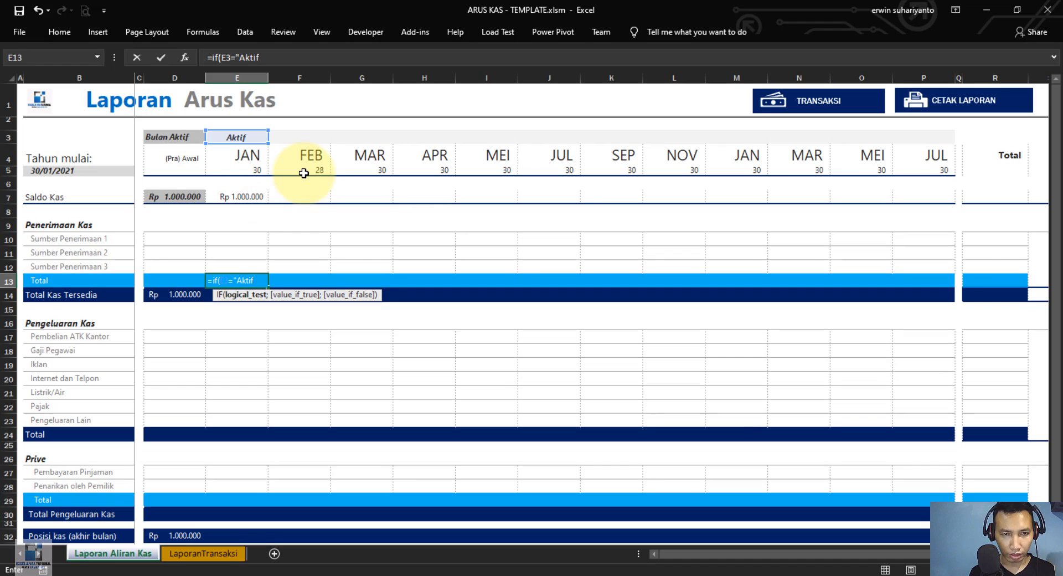
pyautogui.write('";')
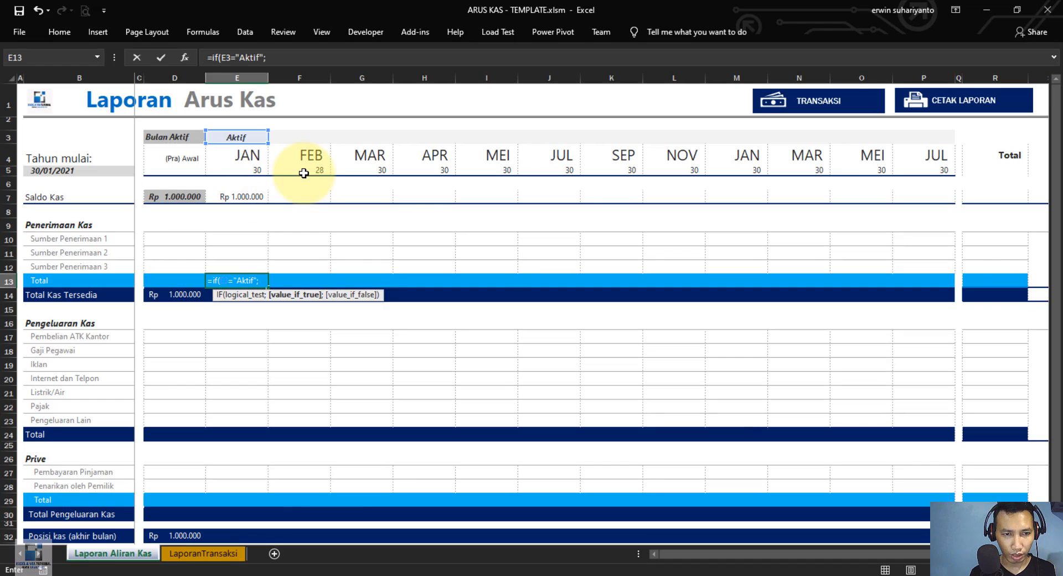
pyautogui.write('sum(')
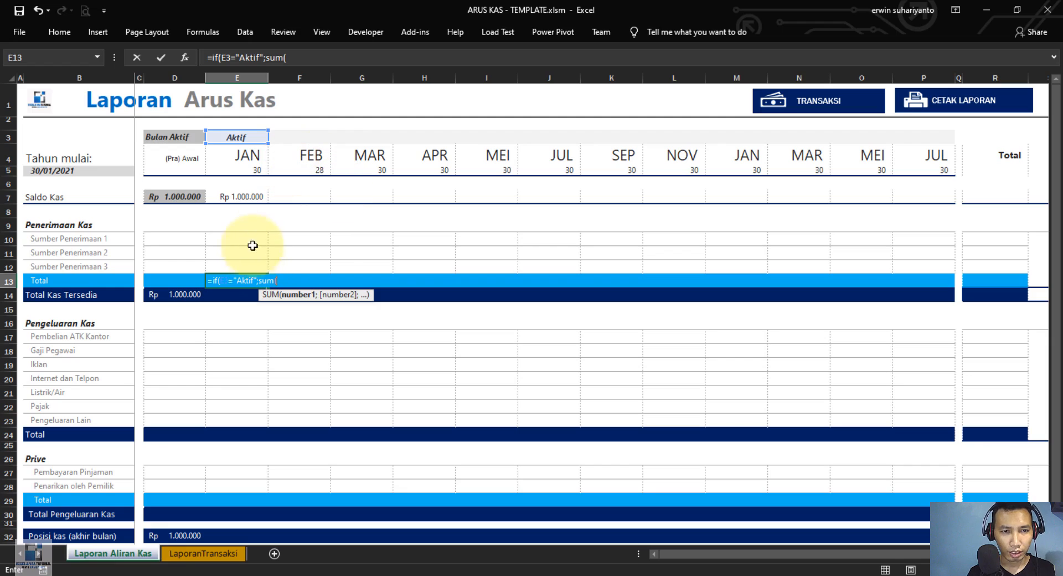
pyautogui.moveTo(244, 241); pyautogui.dragTo(239, 262)
pyautogui.write(')')
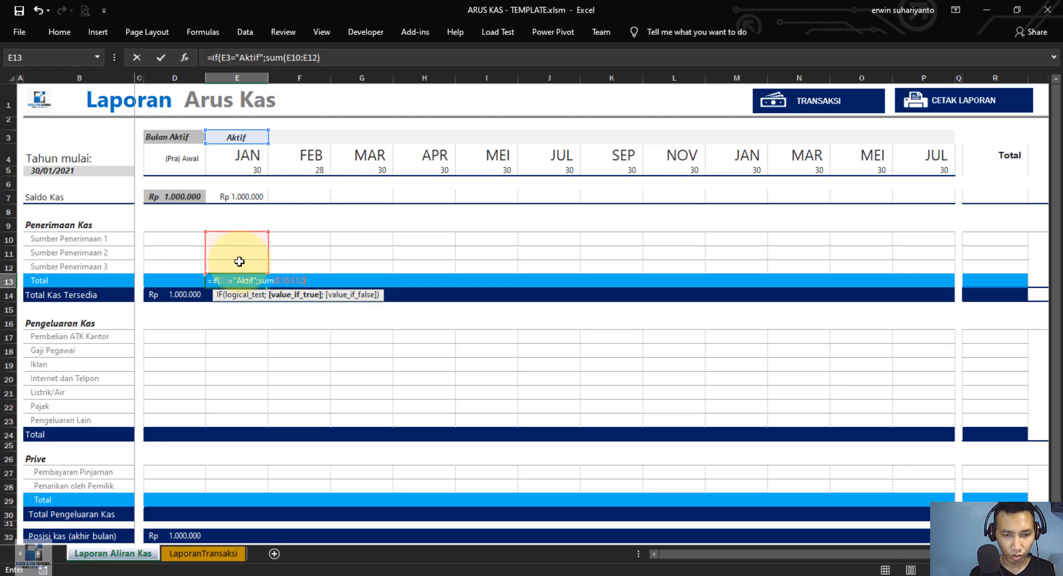
pyautogui.write(';')
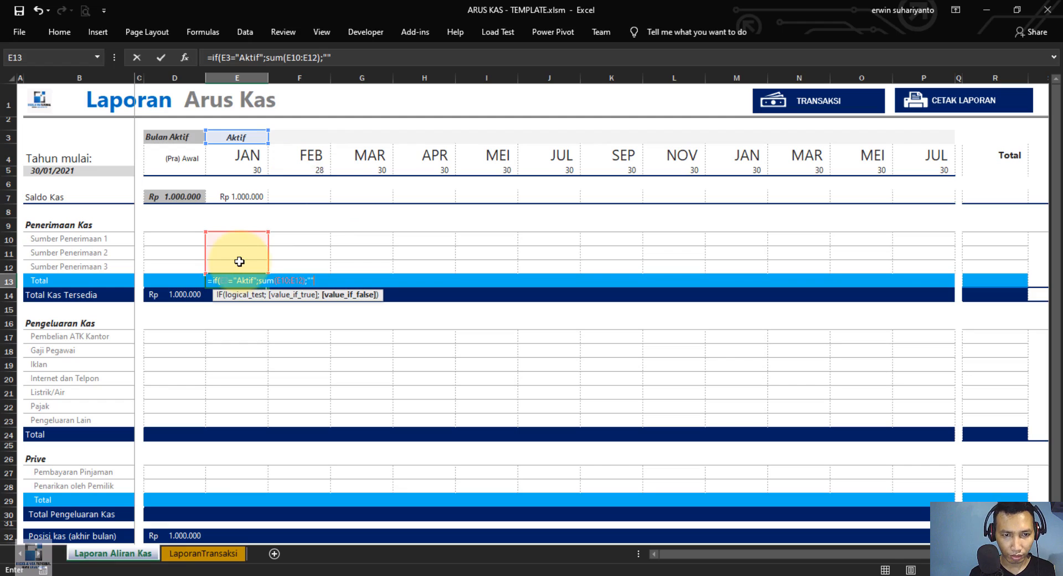
pyautogui.write('""')
pyautogui.press('Return')
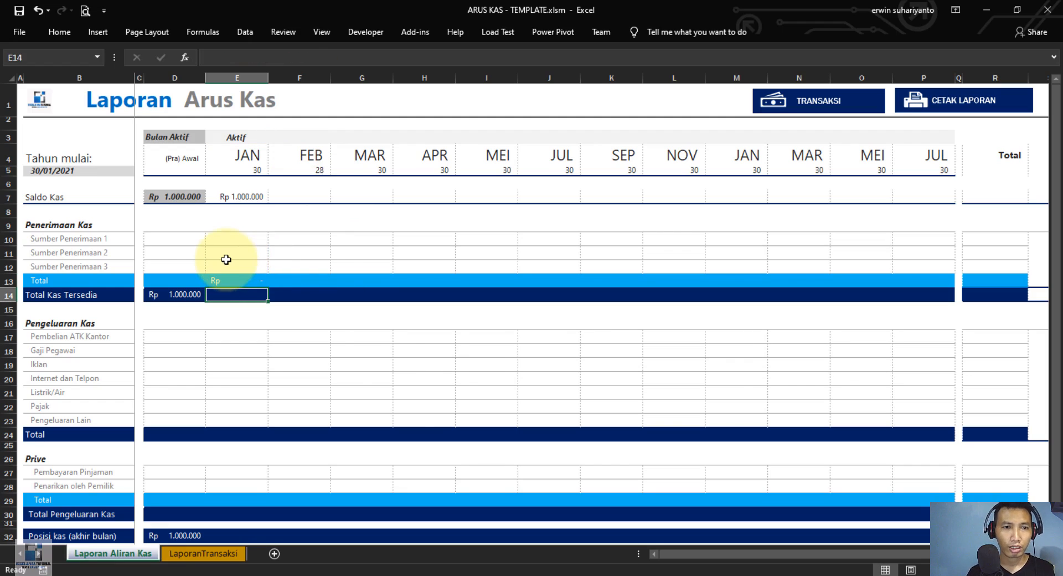
# Test the JAN formulas by switching the status in E3 to Non-Aktif and back to Aktif
pyautogui.click(240, 279)
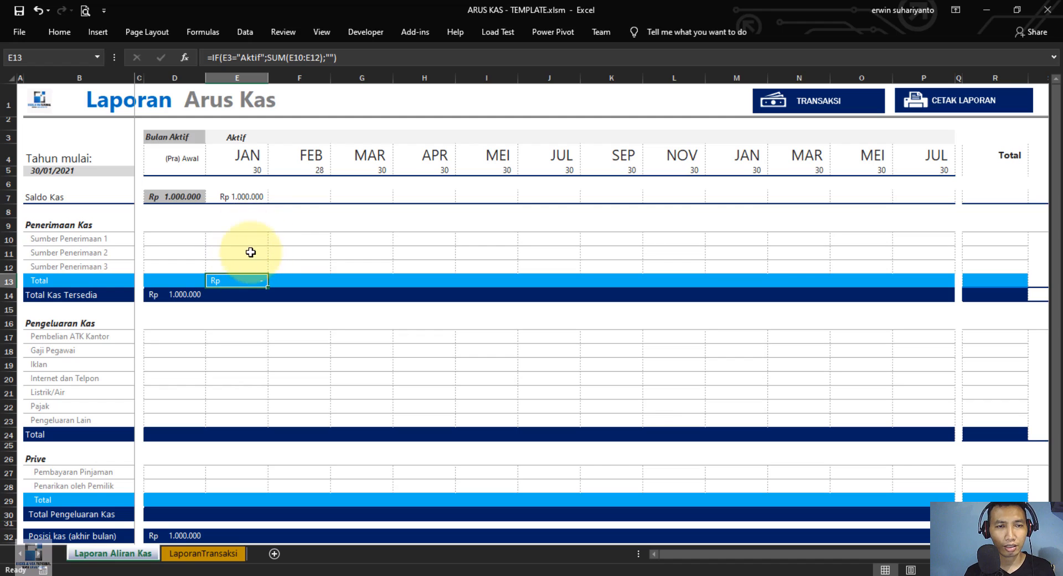
pyautogui.click(256, 138)
pyautogui.click(274, 138)
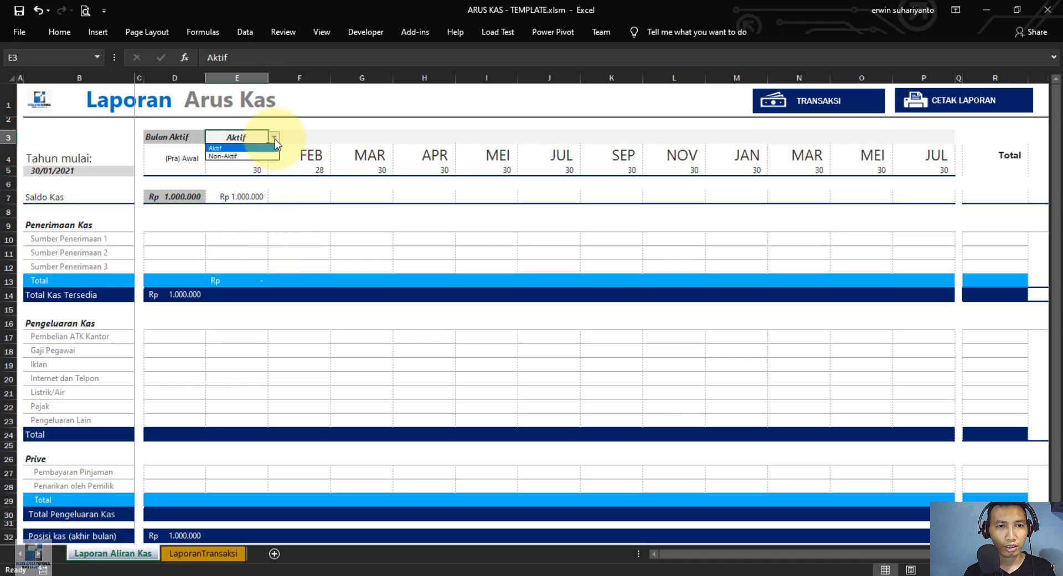
pyautogui.click(232, 156)
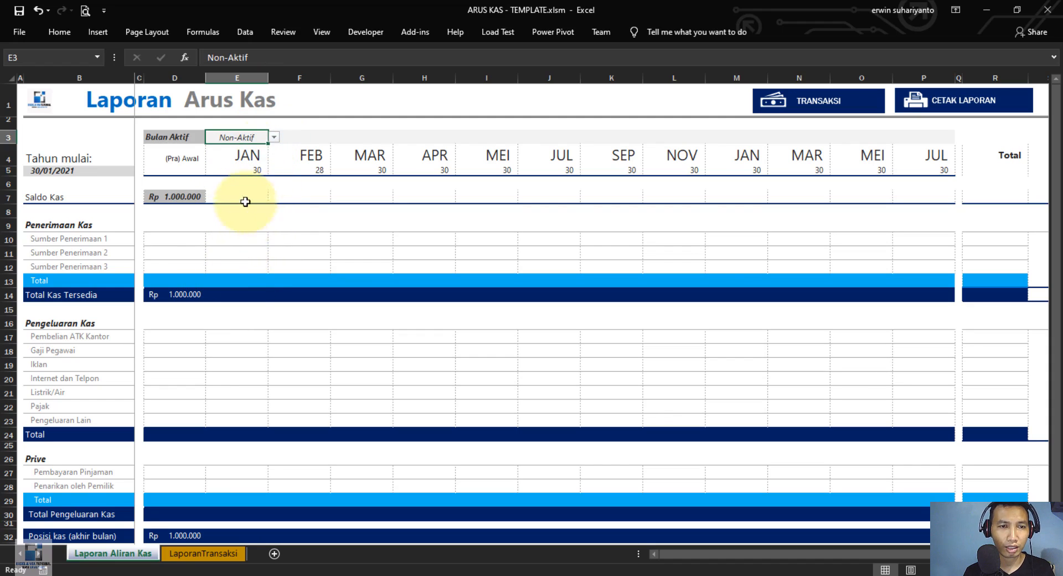
pyautogui.click(274, 137)
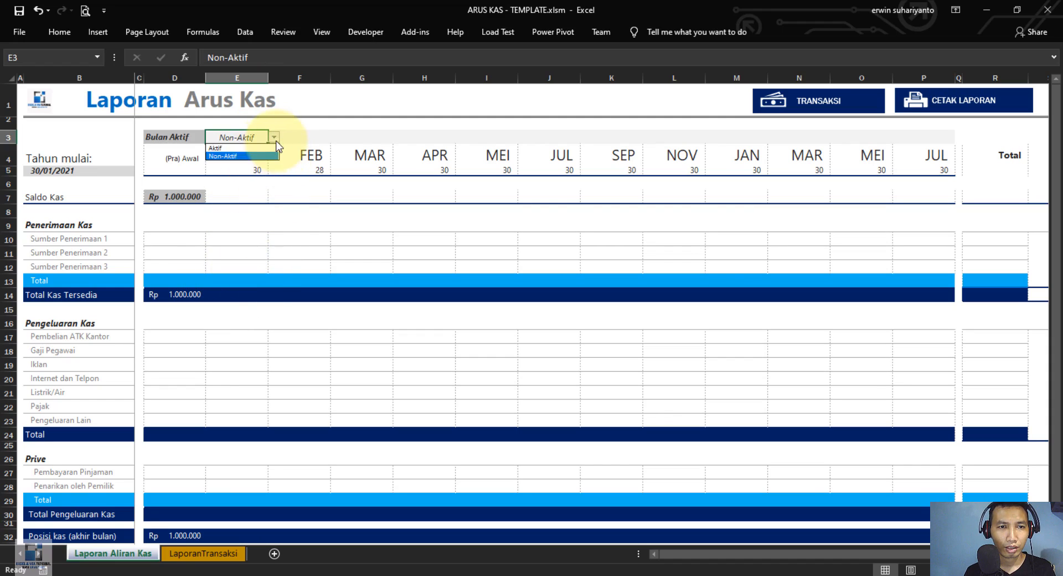
pyautogui.click(249, 148)
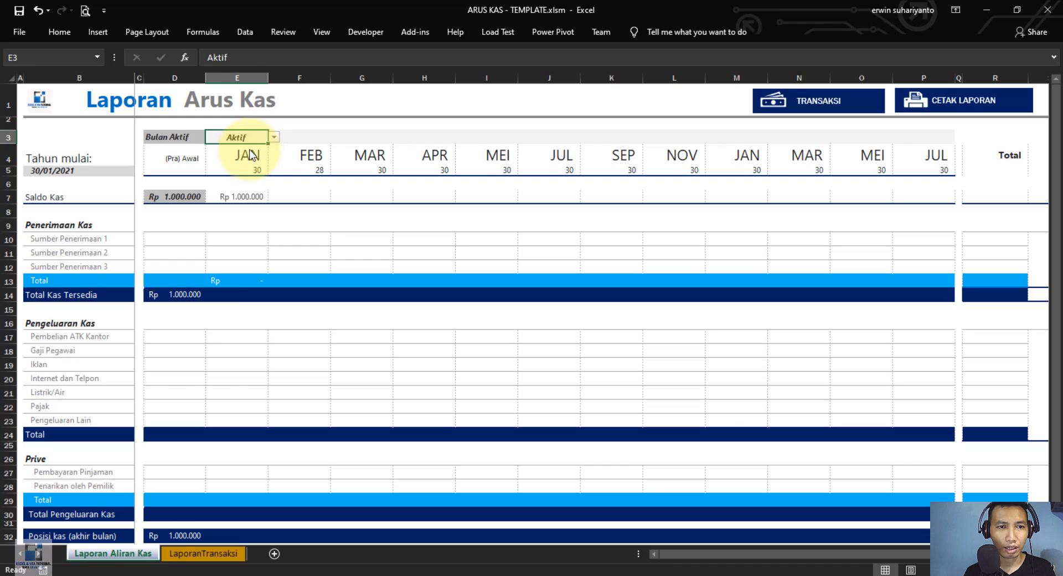
# Enter sample JAN receipts of 500.000 for Sumber Penerimaan 1 and 2.000.000 for Sumber Penerimaan 2
pyautogui.click(249, 241)
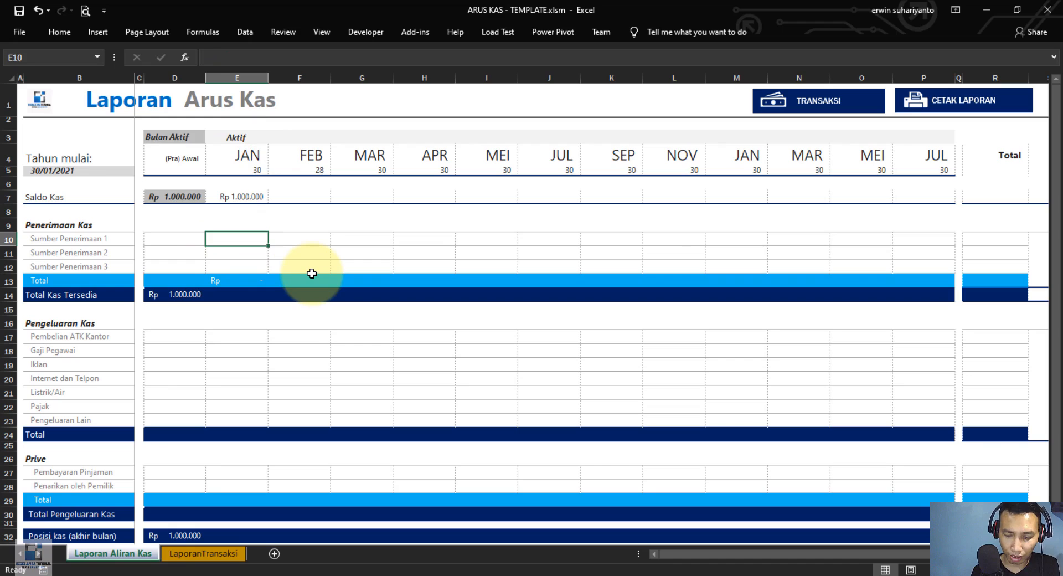
pyautogui.write('500.000')
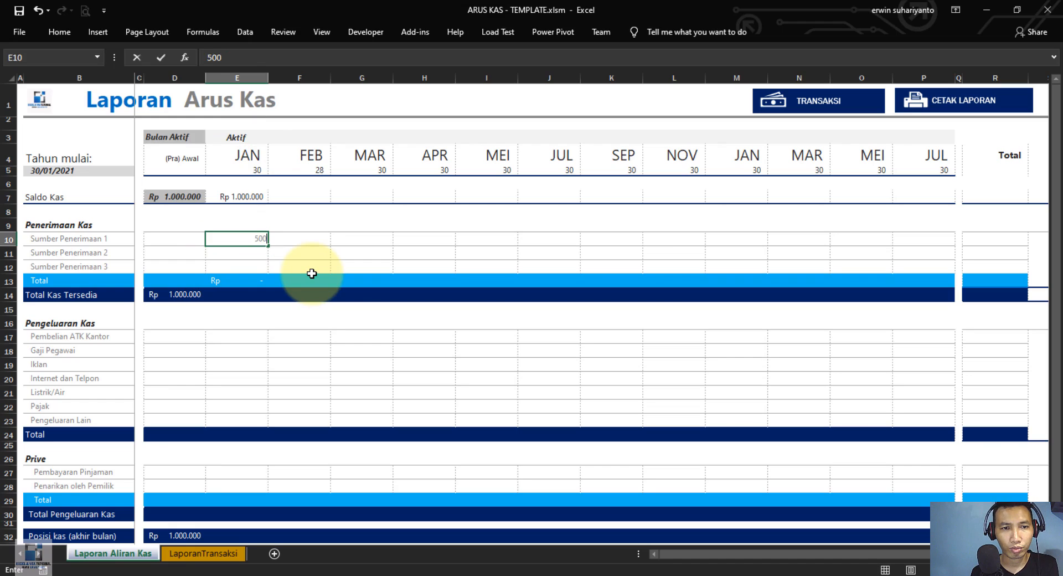
pyautogui.press('Return')
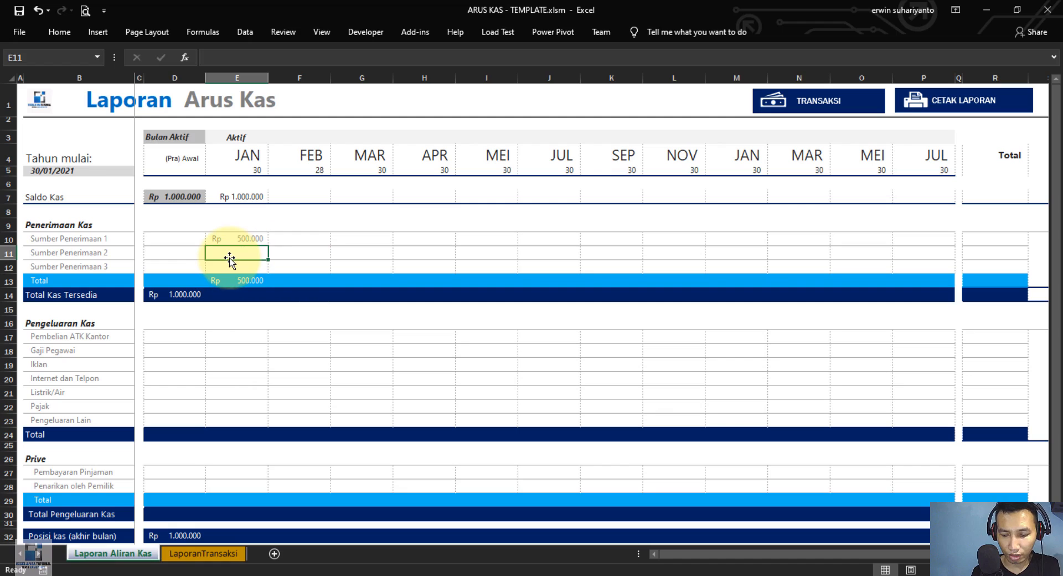
pyautogui.write('20')
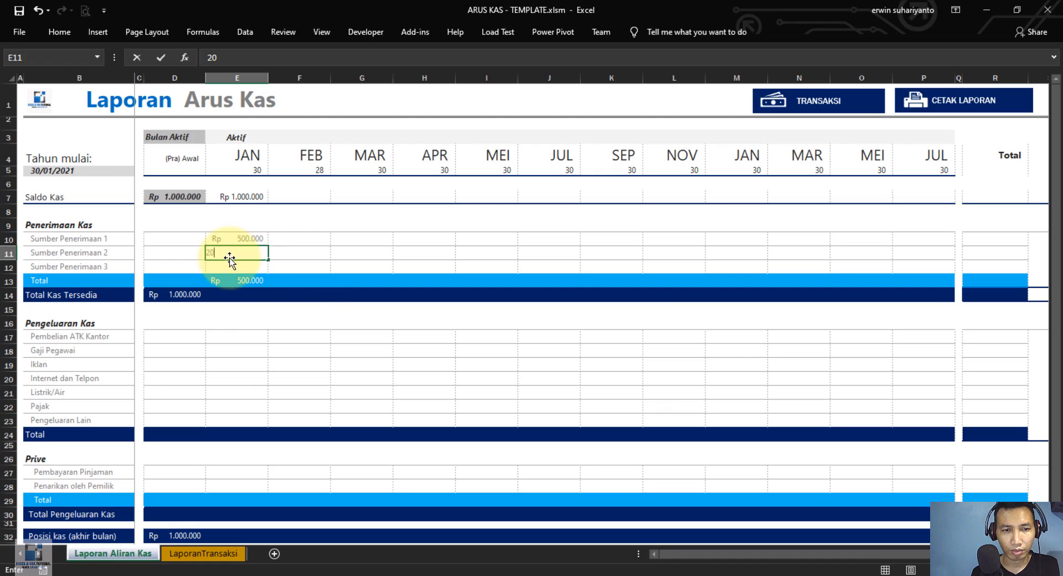
pyautogui.write('00000')
pyautogui.press('Return')
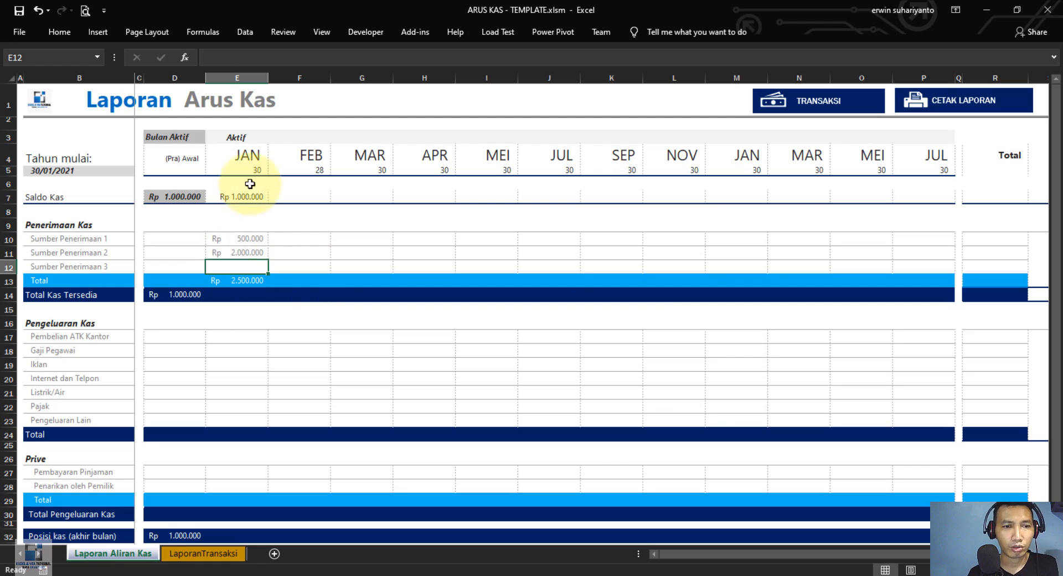
# Enter =IF(E3="Aktif";E7+E13;"") in E14 to calculate the JAN Total Kas Tersedia
pyautogui.click(252, 296)
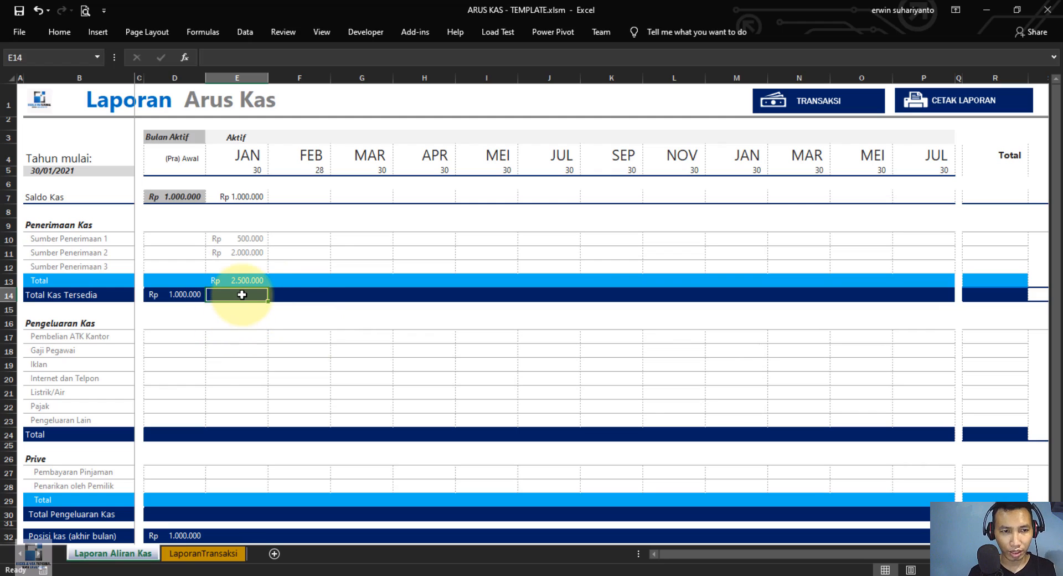
pyautogui.write('=if(')
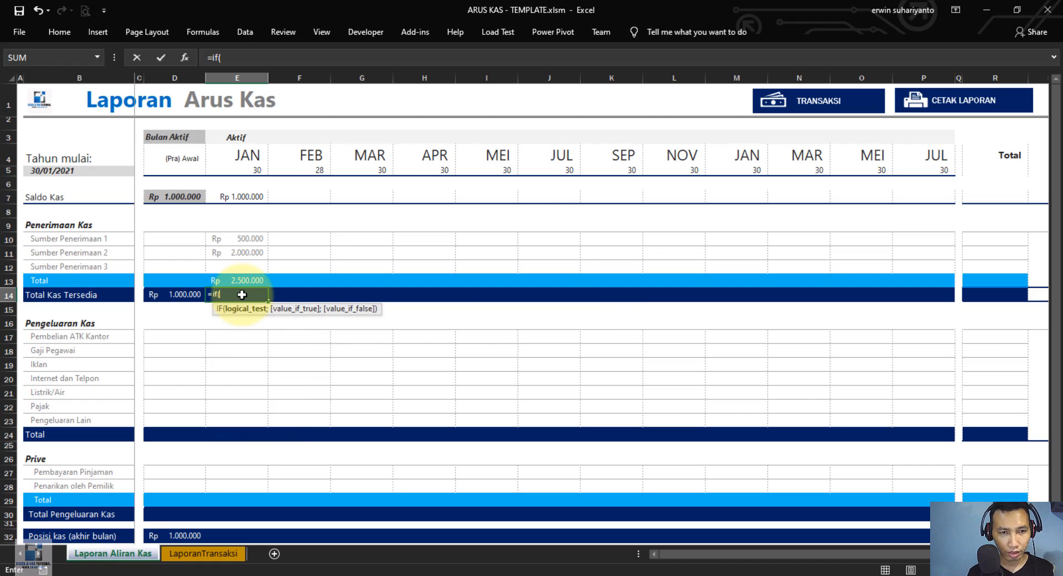
pyautogui.click(237, 137)
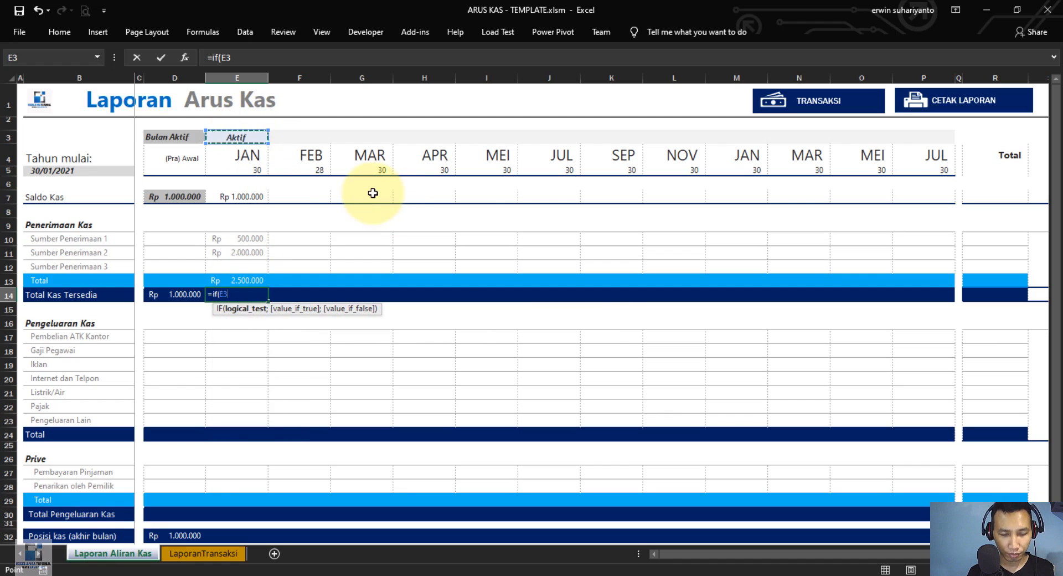
pyautogui.write('=')
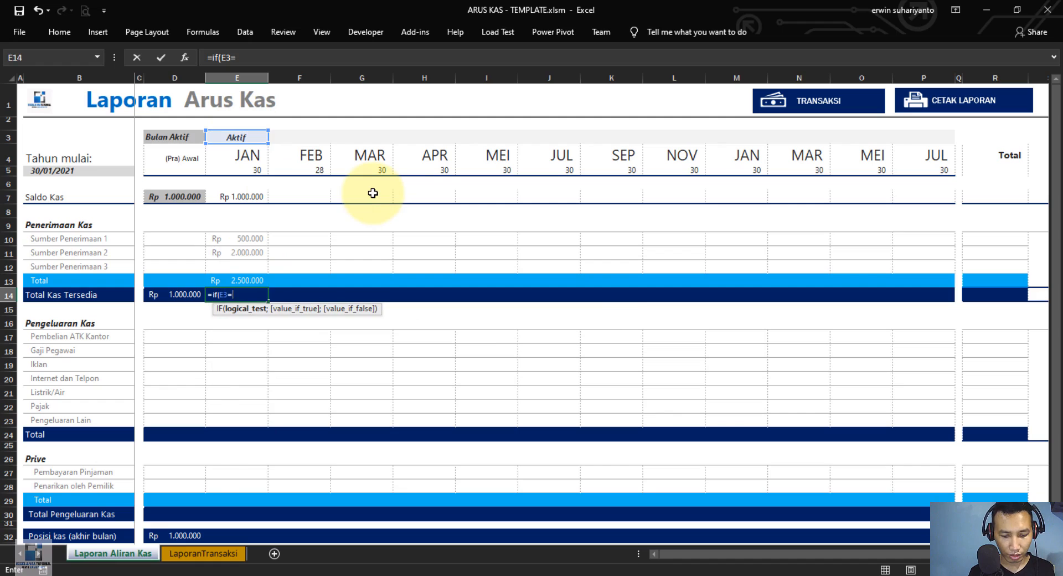
pyautogui.write('"A')
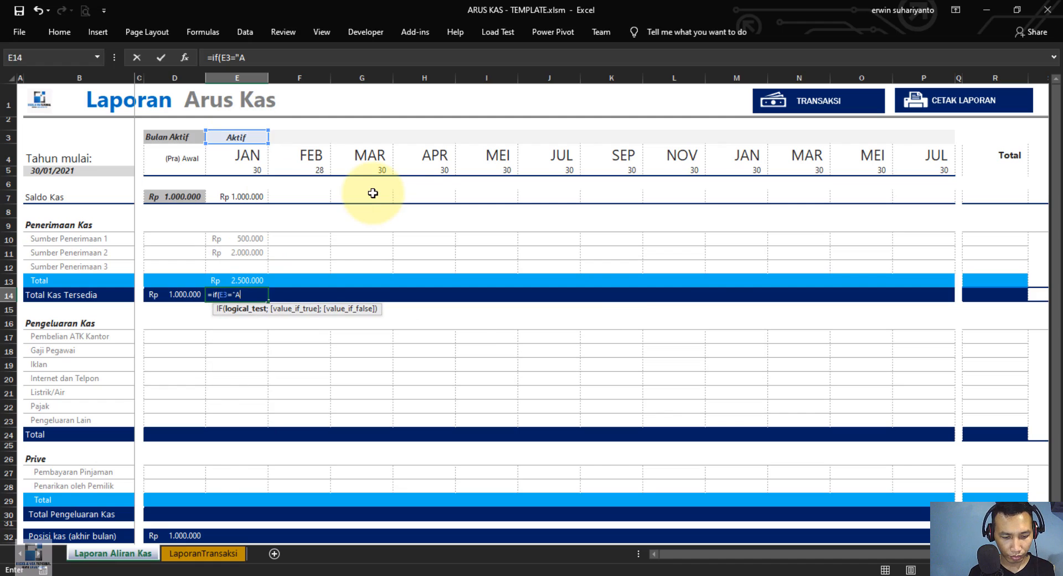
pyautogui.write('ktif"')
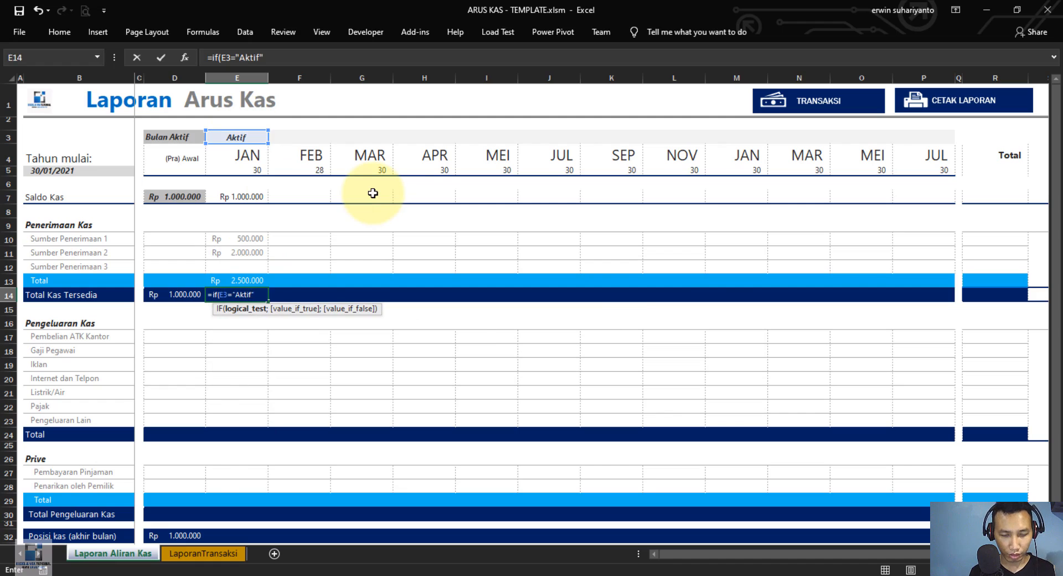
pyautogui.write(';')
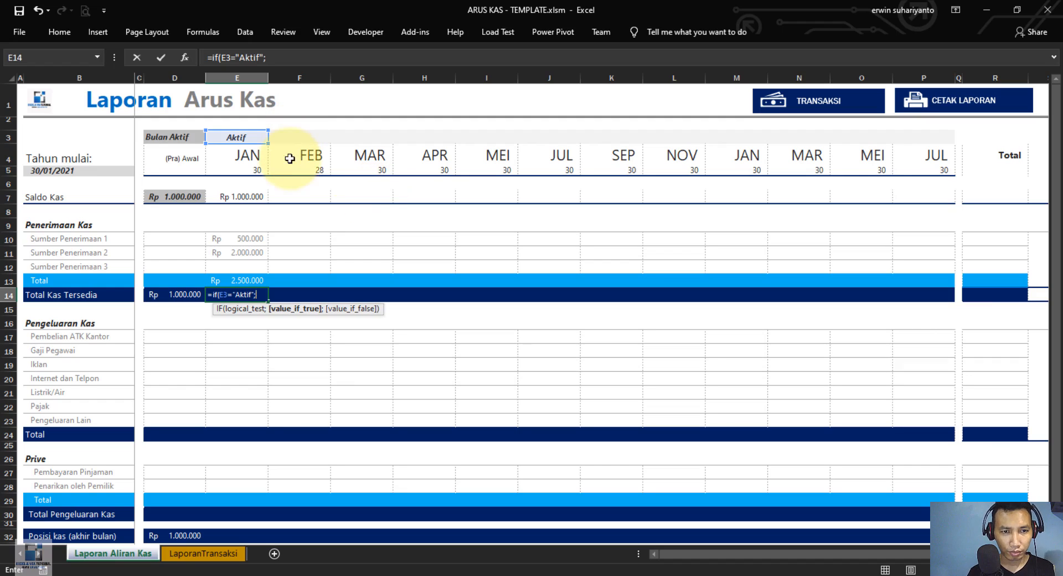
pyautogui.click(243, 197)
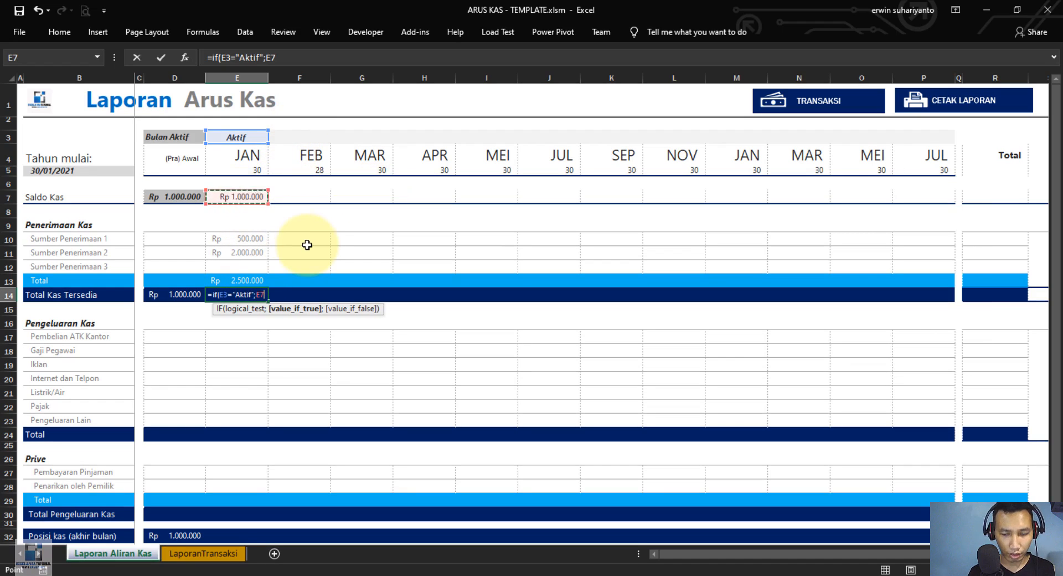
pyautogui.write('+')
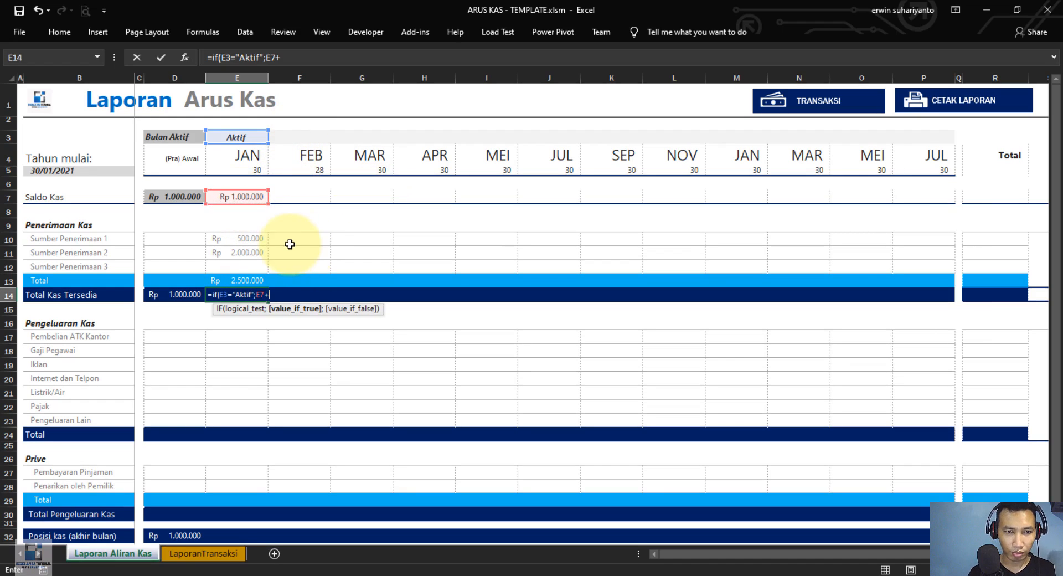
pyautogui.click(251, 281)
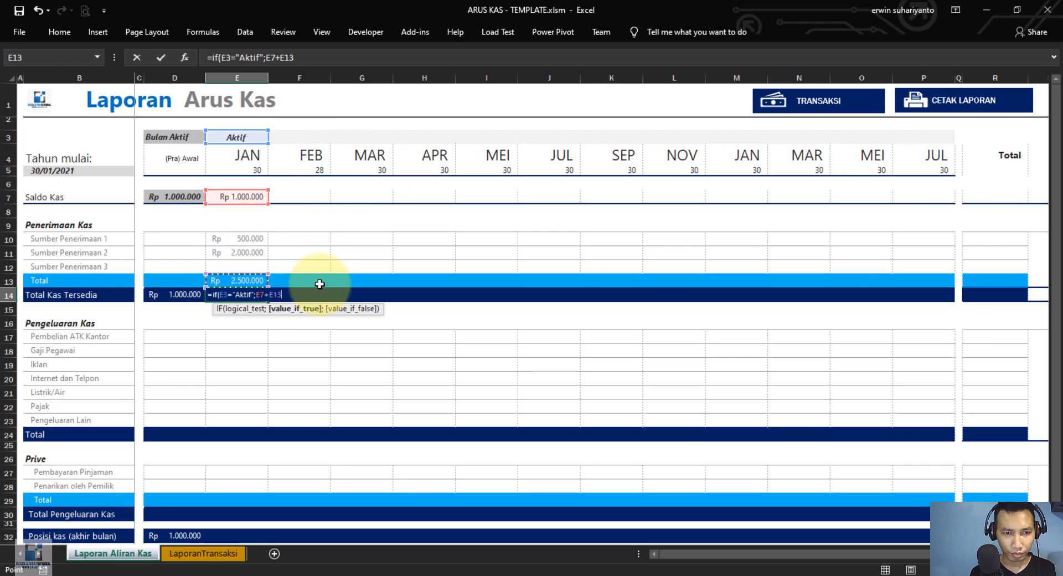
pyautogui.write(')')
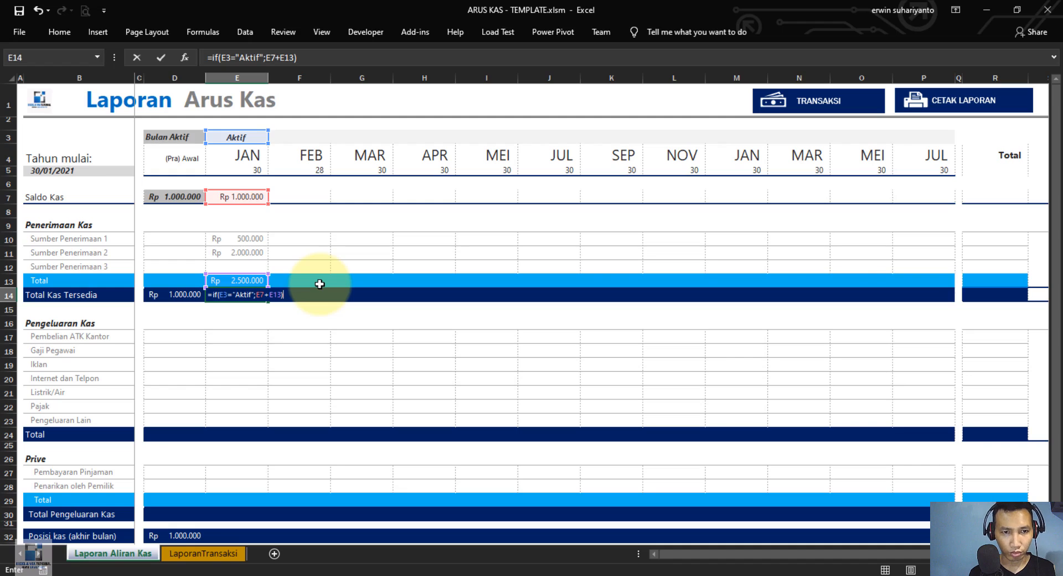
pyautogui.press('BackSpace')
pyautogui.write(';')
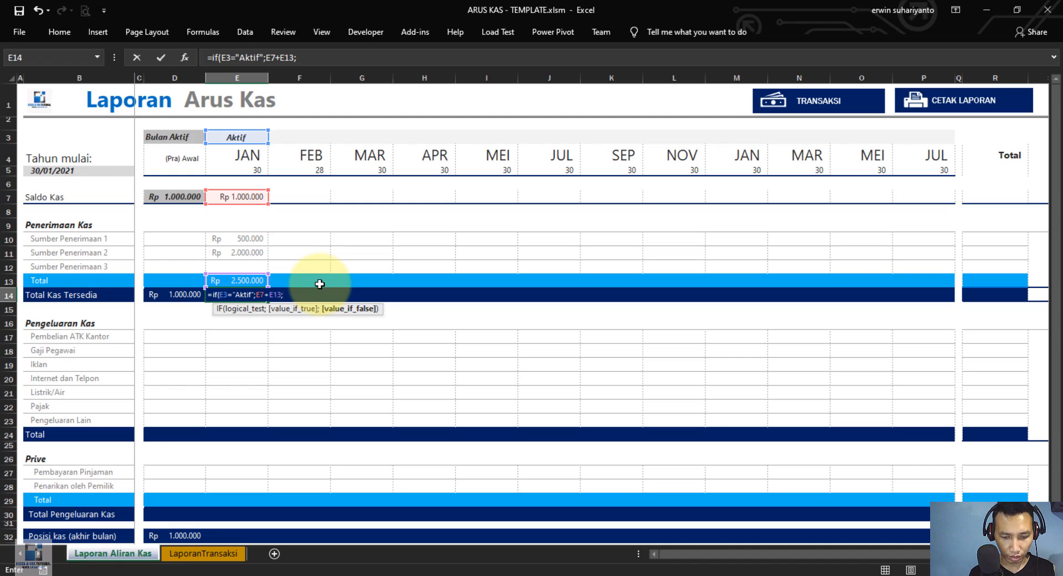
pyautogui.write('""')
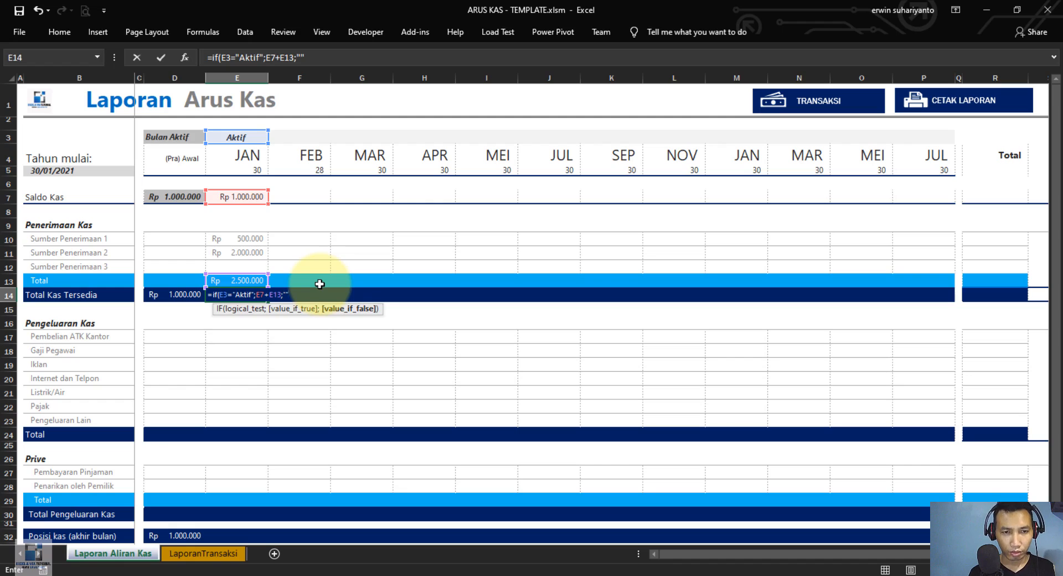
pyautogui.write(')')
pyautogui.press('Return')
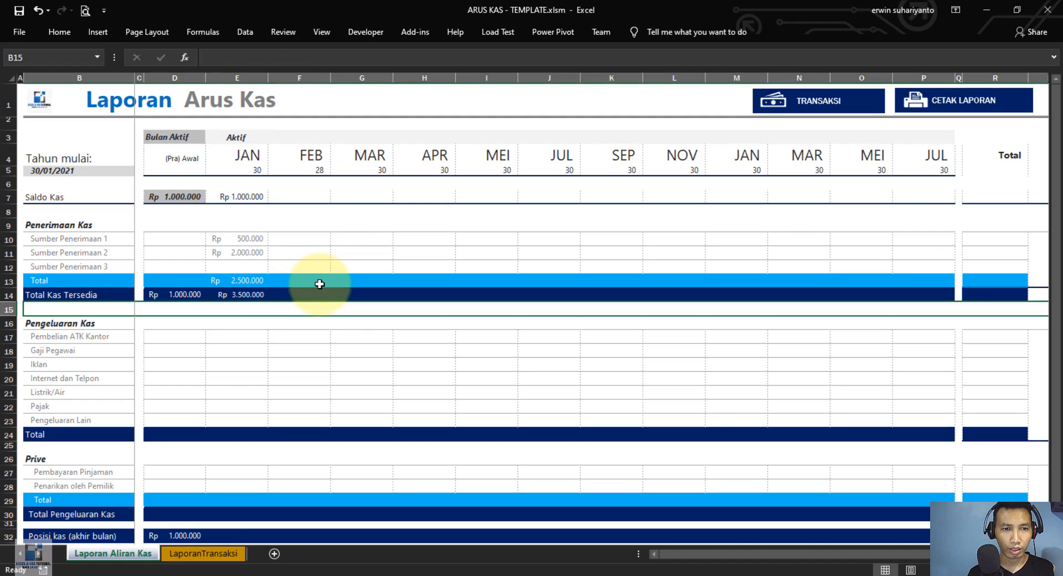
# Check the JAN Total Kas Tersedia formula in E14 against the Saldo Kas, Penerimaan Kas and Posisi kas rows
pyautogui.click(244, 294)
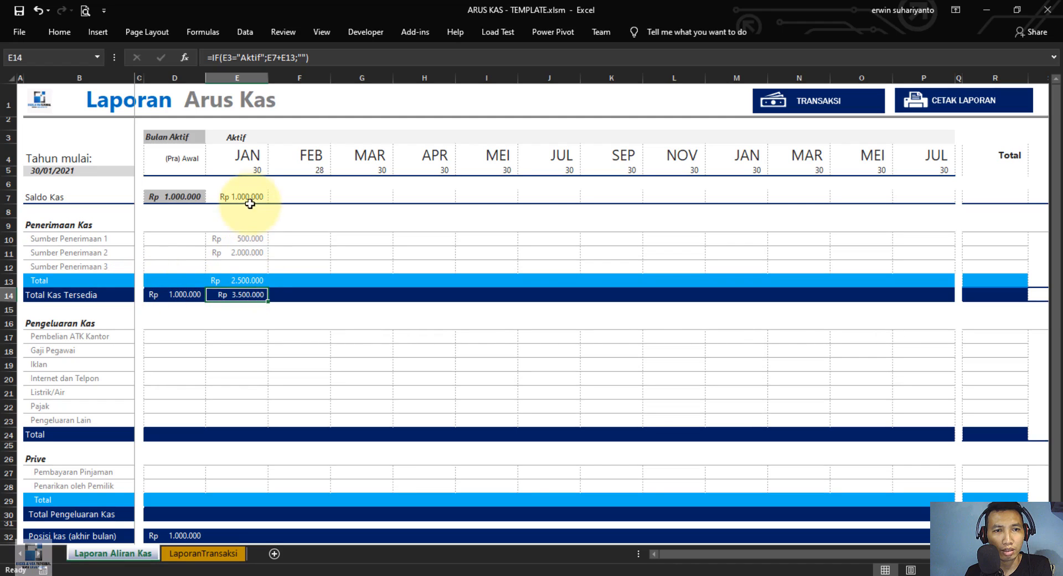
pyautogui.scroll(-1, 249, 197)
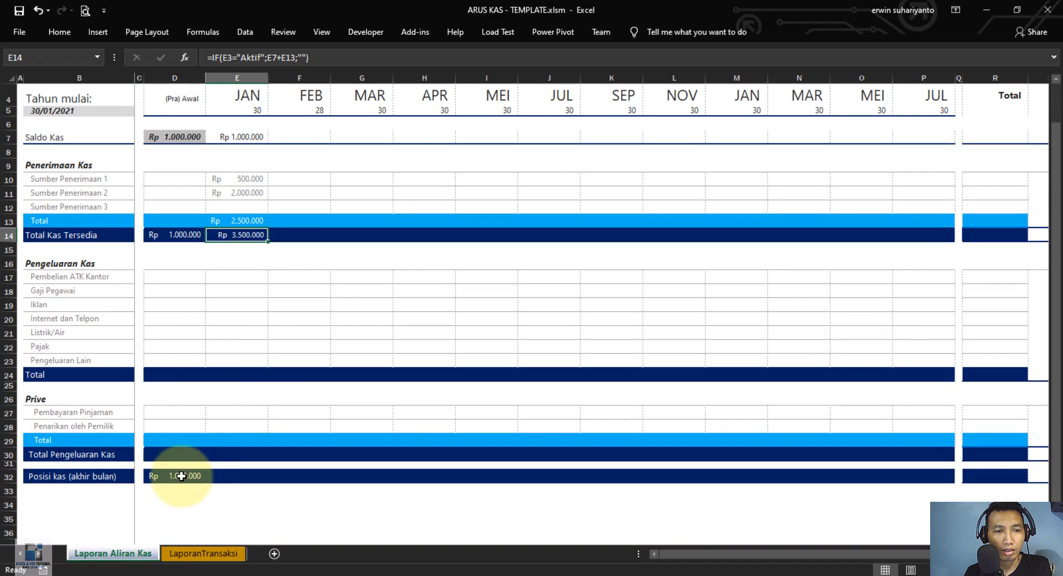
pyautogui.scroll(1, 249, 331)
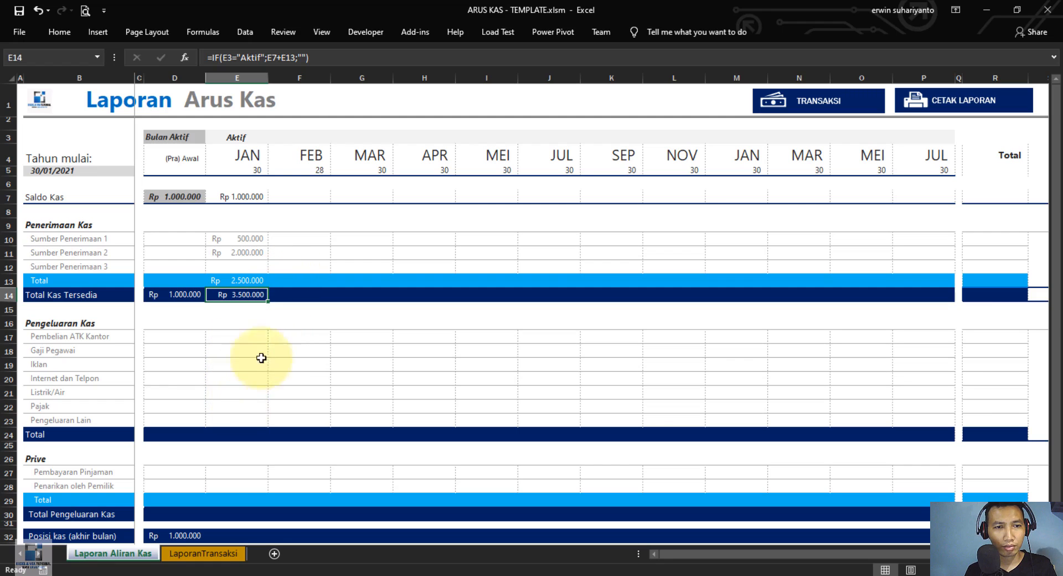
pyautogui.scroll(-1, 233, 338)
pyautogui.scroll(1, 244, 266)
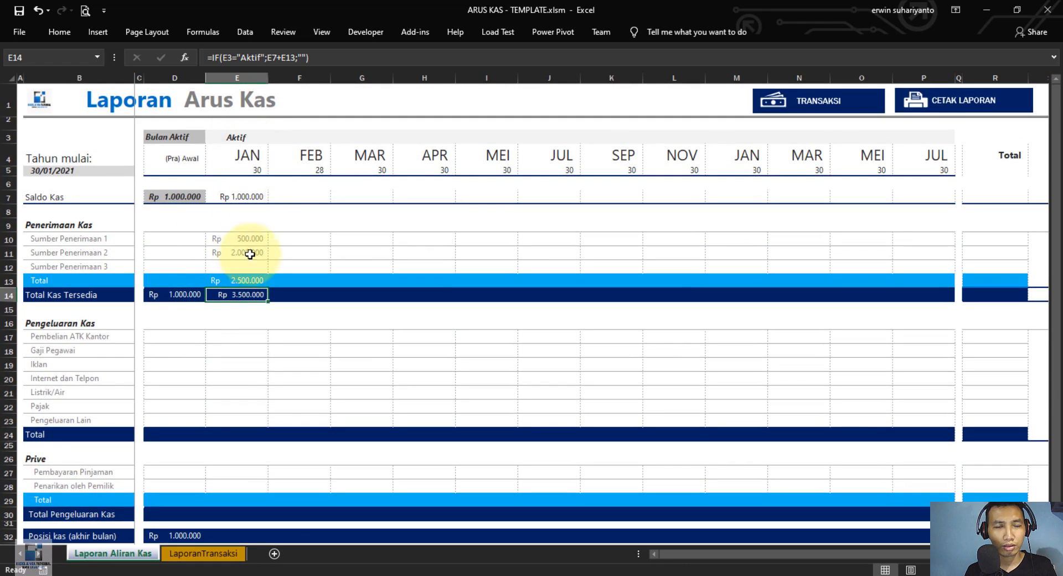
# Try inserting a blank row above Listrik/Air in the Pengeluaran Kas section, and undo the insertion
pyautogui.click(239, 338)
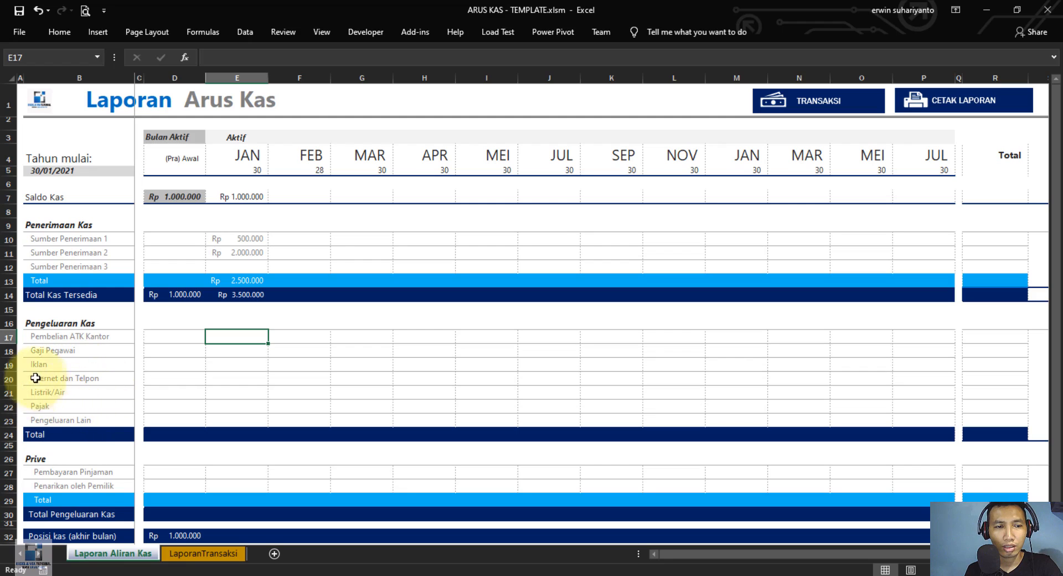
pyautogui.rightClick(16, 407)
pyautogui.click(47, 409)
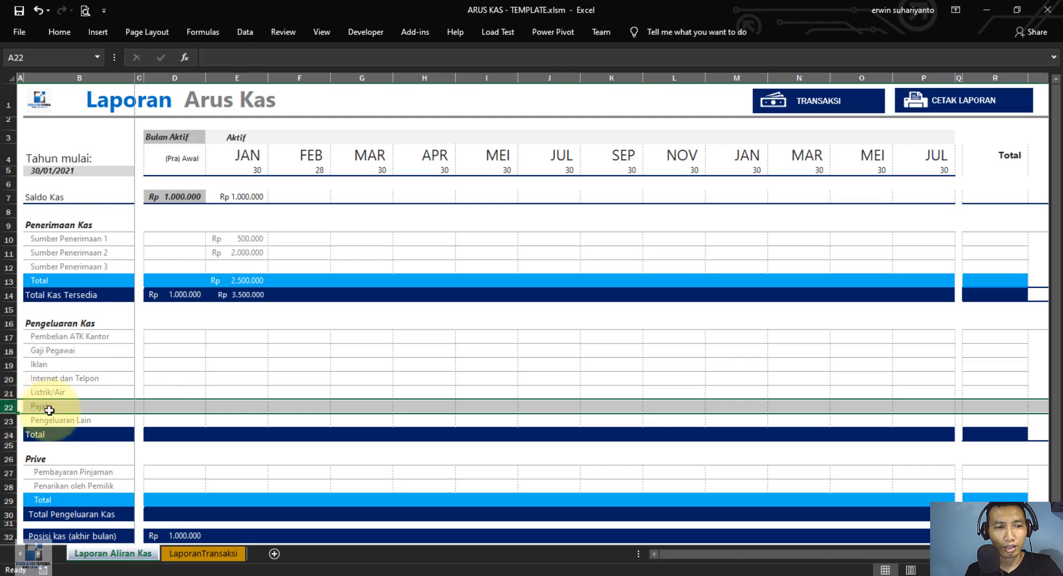
pyautogui.rightClick(13, 403)
pyautogui.click(69, 297)
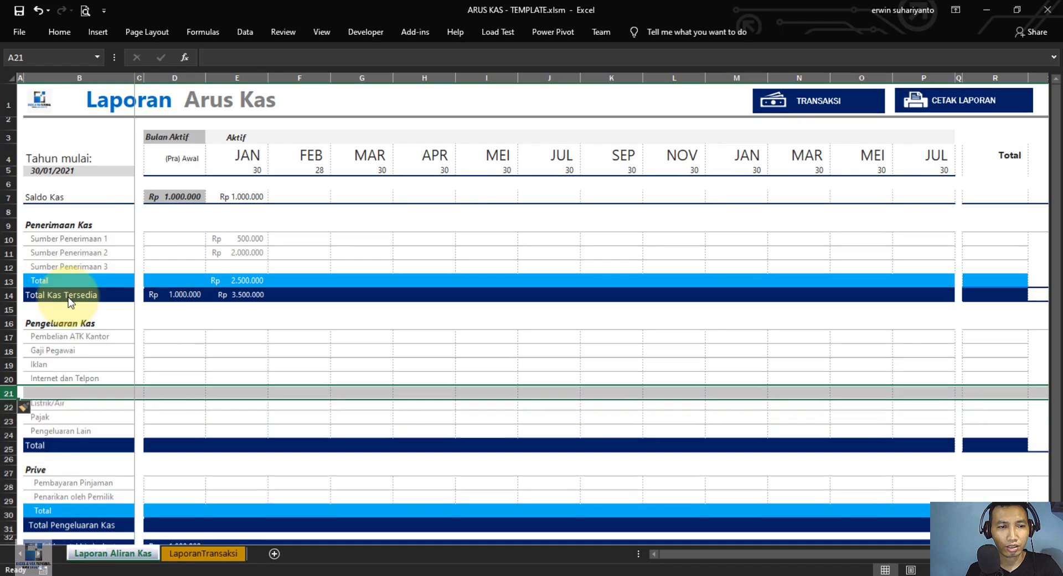
pyautogui.click(64, 395)
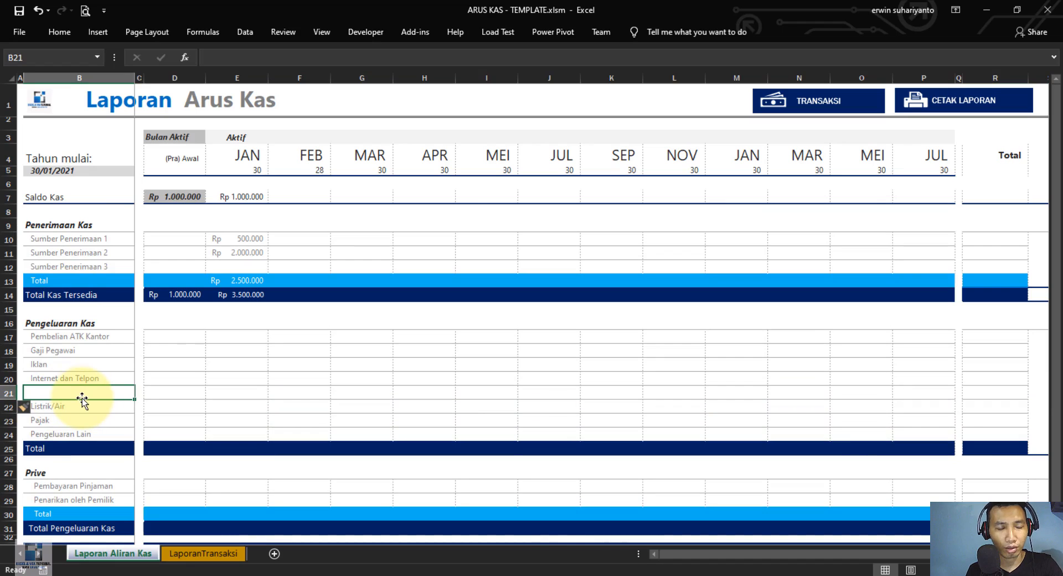
pyautogui.hotkey('ctrl', 'z')
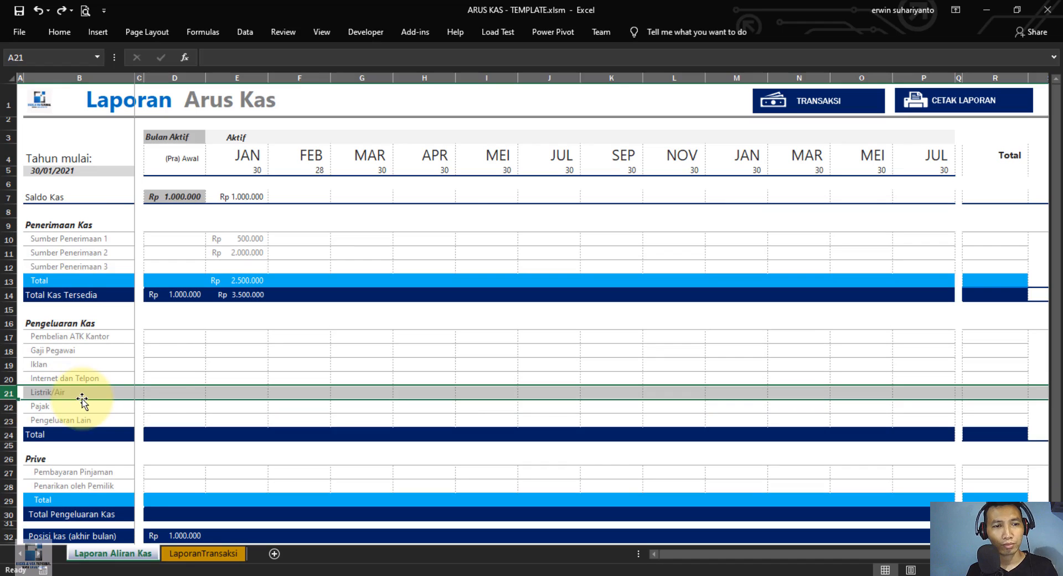
# Enter sample JAN expenses of 200.000 for Pembelian ATK Kantor, 500.000 for Gaji Pegawai and 100.000 for Iklan
pyautogui.click(227, 340)
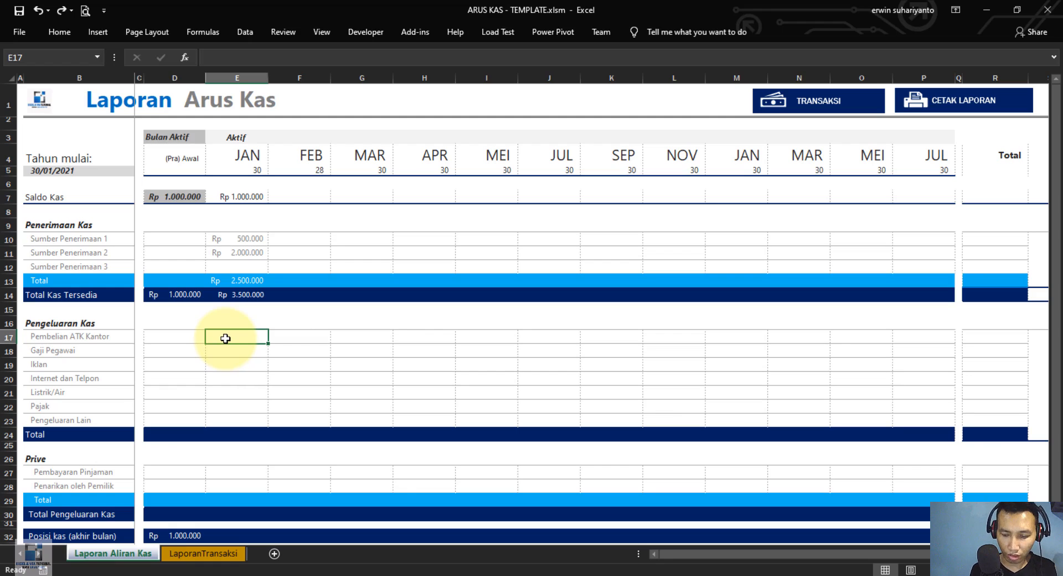
pyautogui.write('200000')
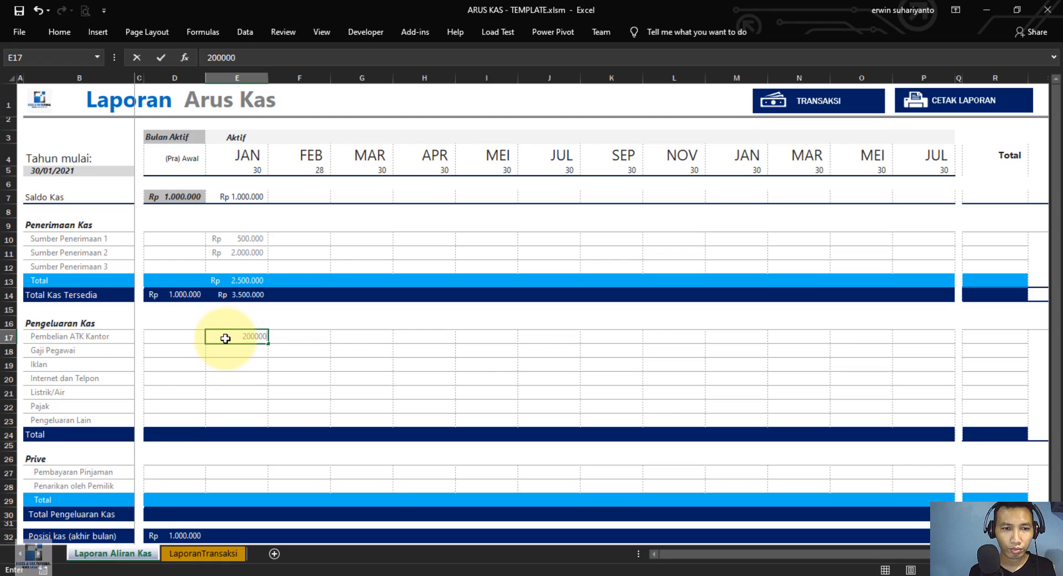
pyautogui.press('Return')
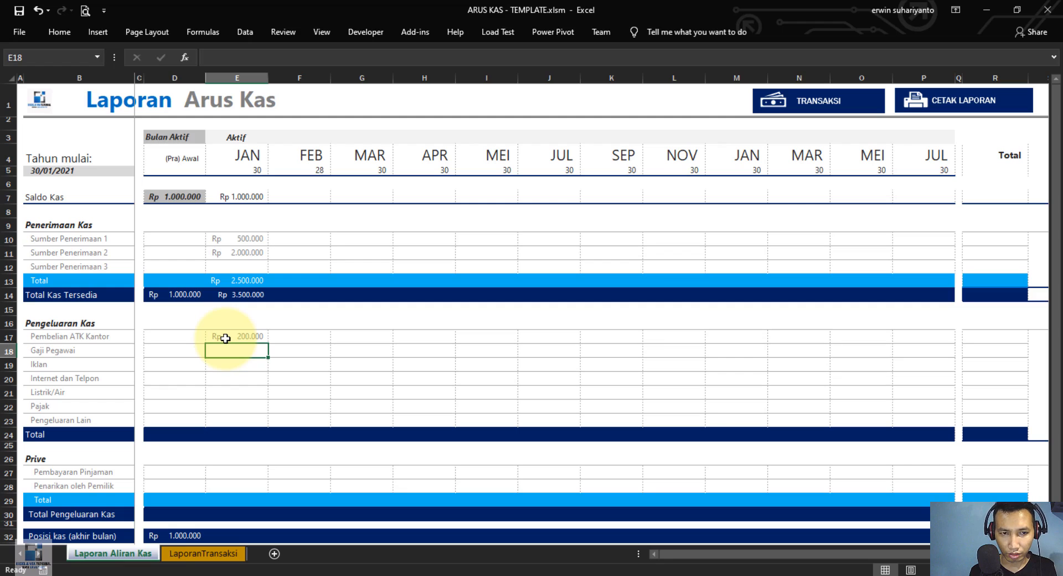
pyautogui.write('5000000')
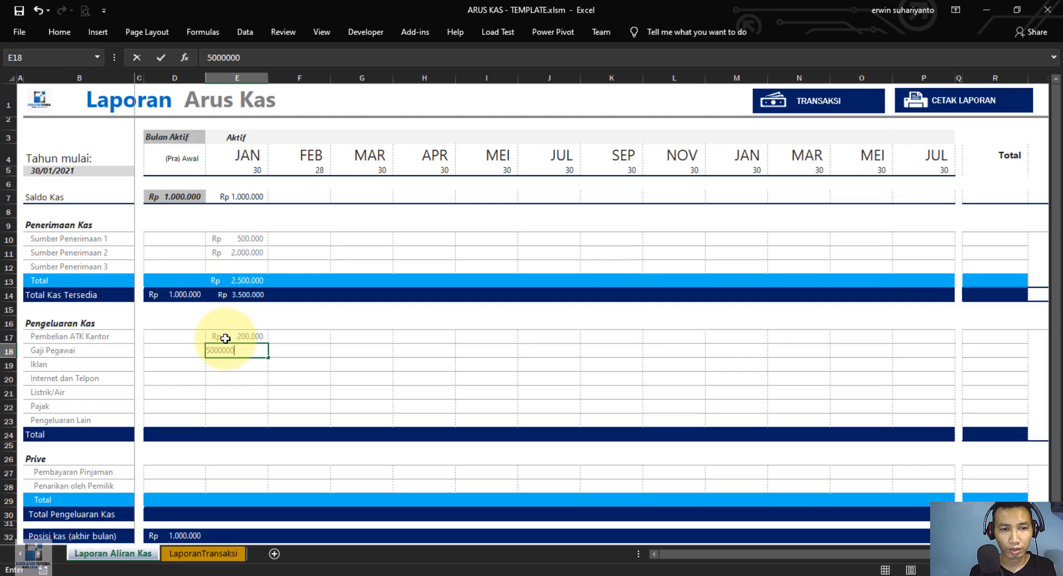
pyautogui.press('Return')
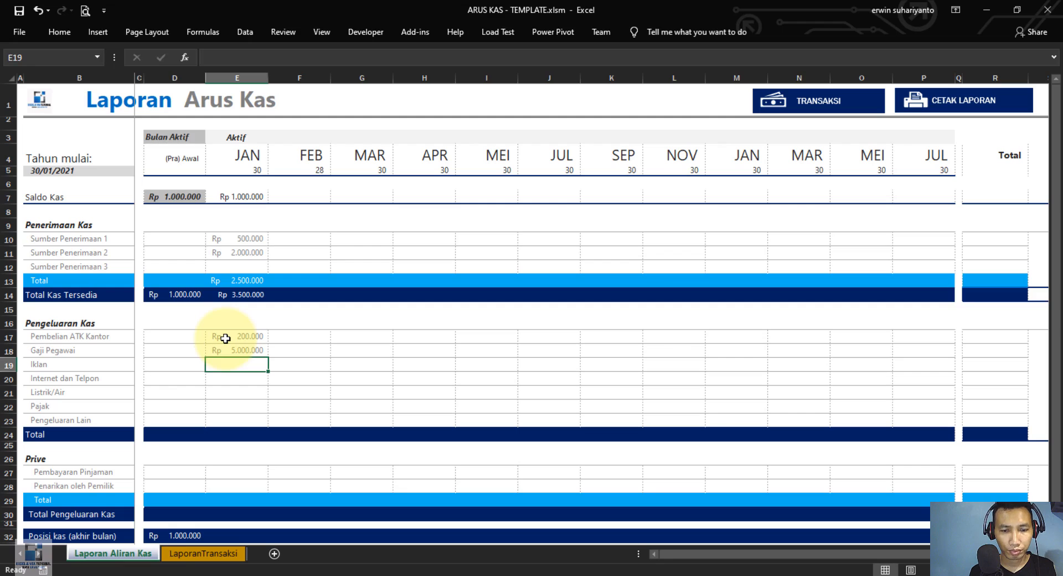
pyautogui.press('Up')
pyautogui.write('5000')
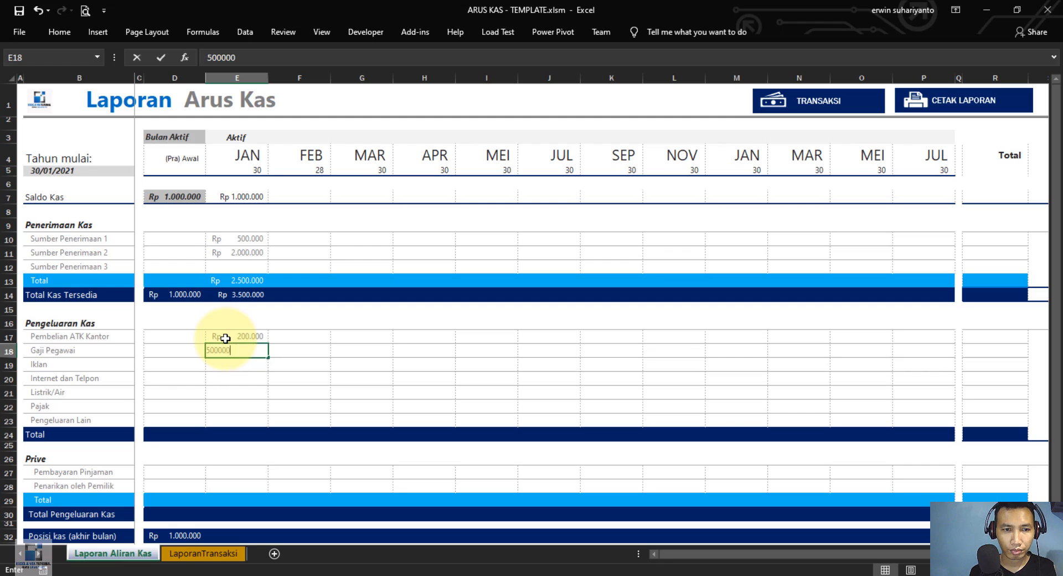
pyautogui.press('Return')
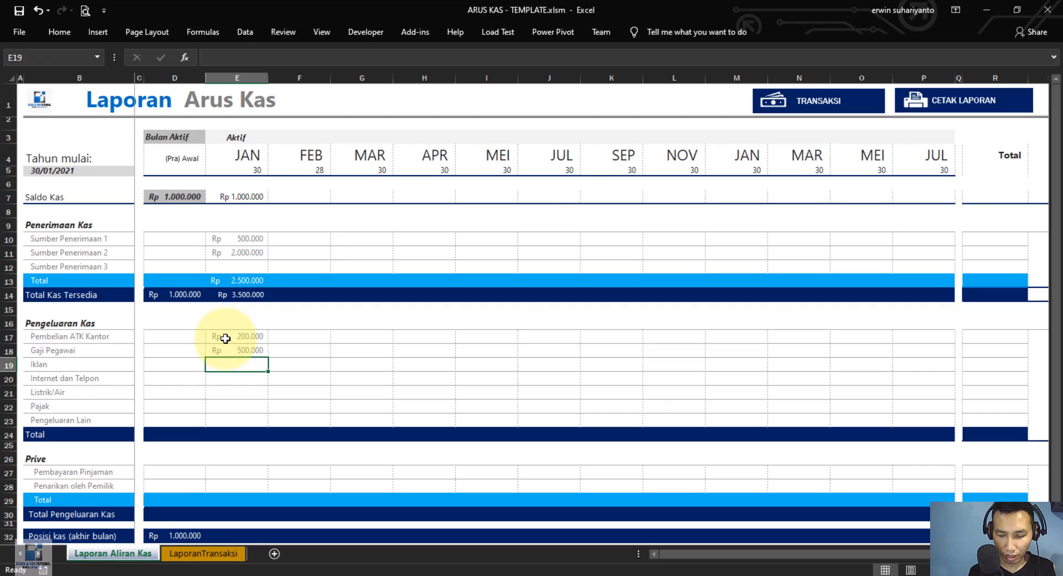
pyautogui.write('100000')
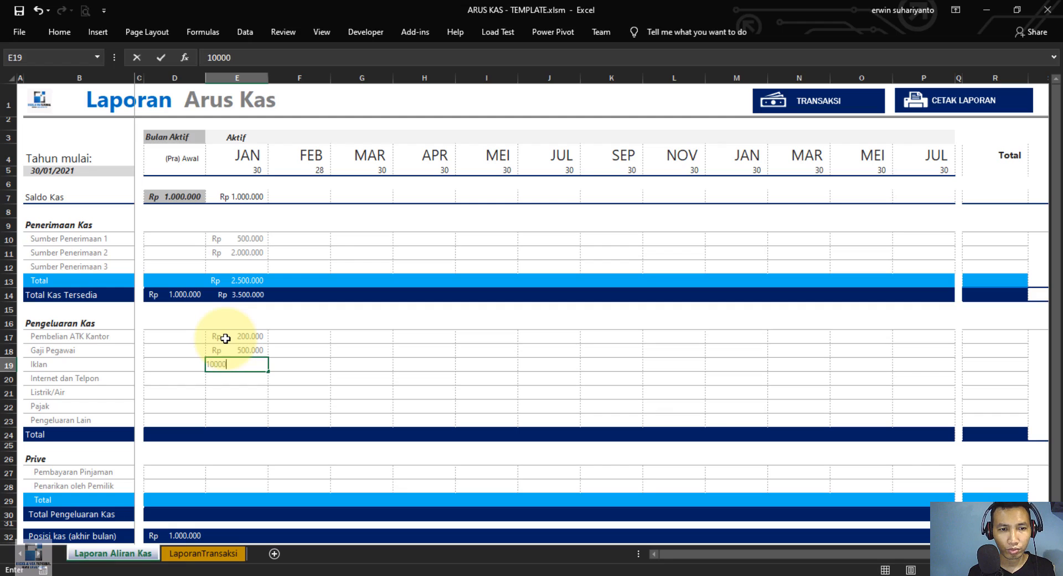
pyautogui.press('Return')
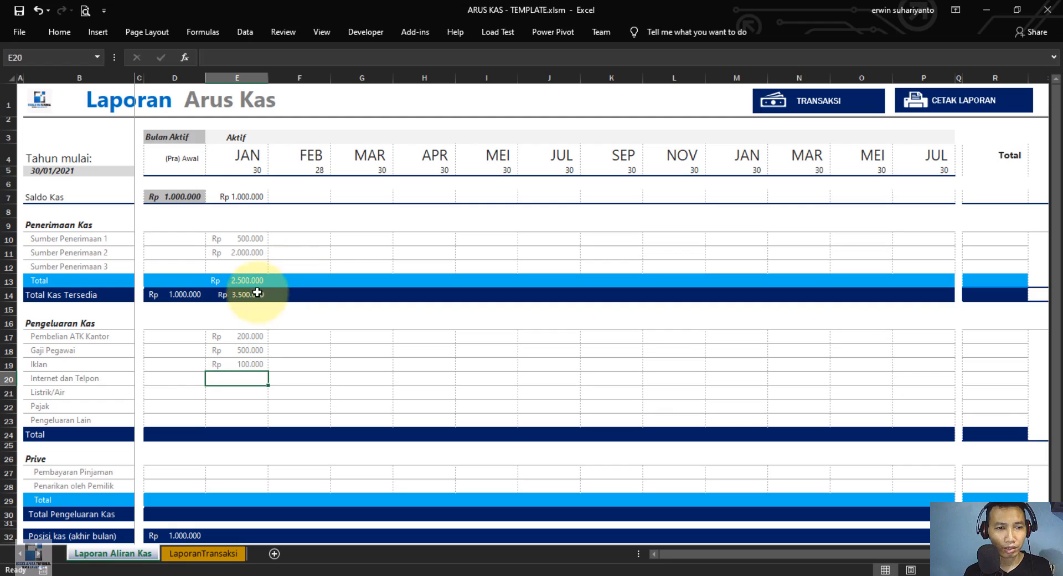
# Enter =IF(E3="Aktif";SUM(E17:E23);"") in E24 to calculate the JAN Total for Pengeluaran Kas
pyautogui.click(229, 434)
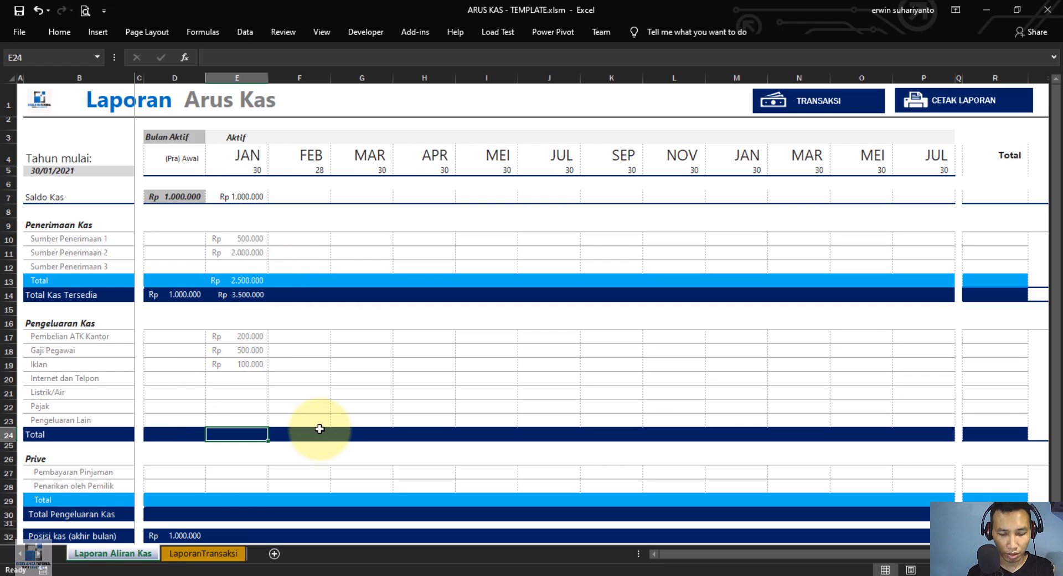
pyautogui.write('=')
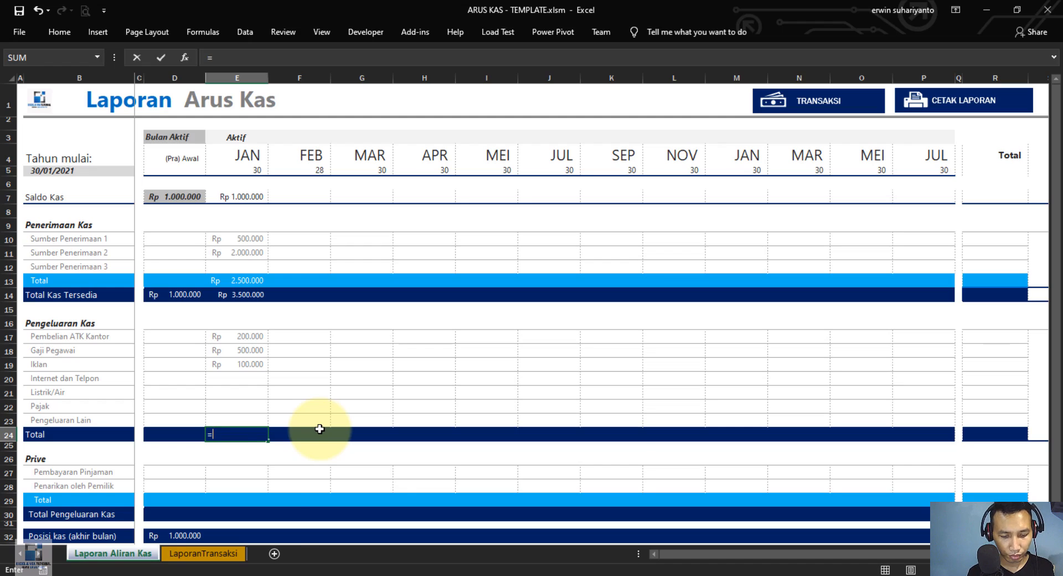
pyautogui.write('IF(')
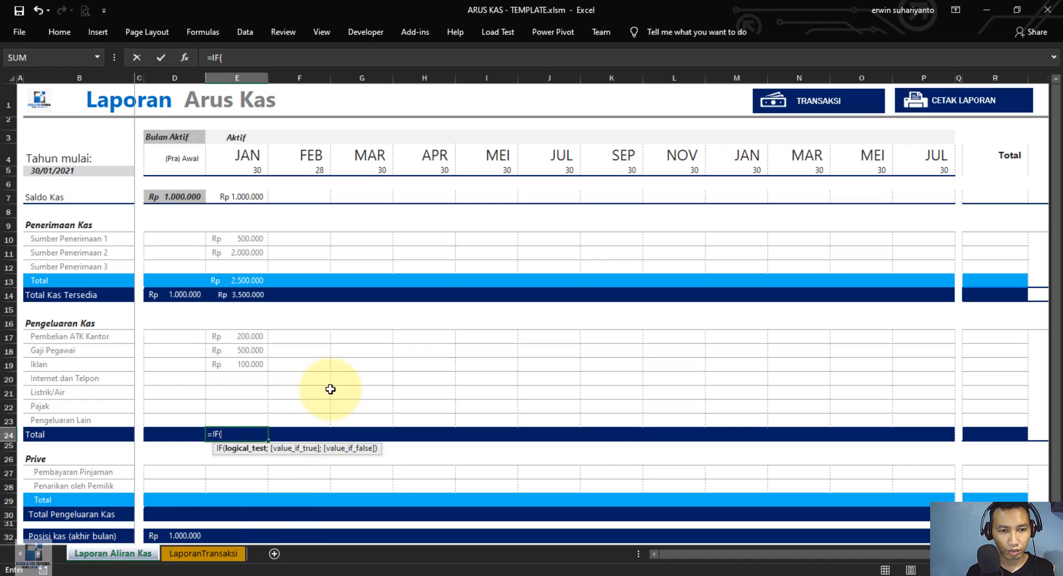
pyautogui.click(243, 142)
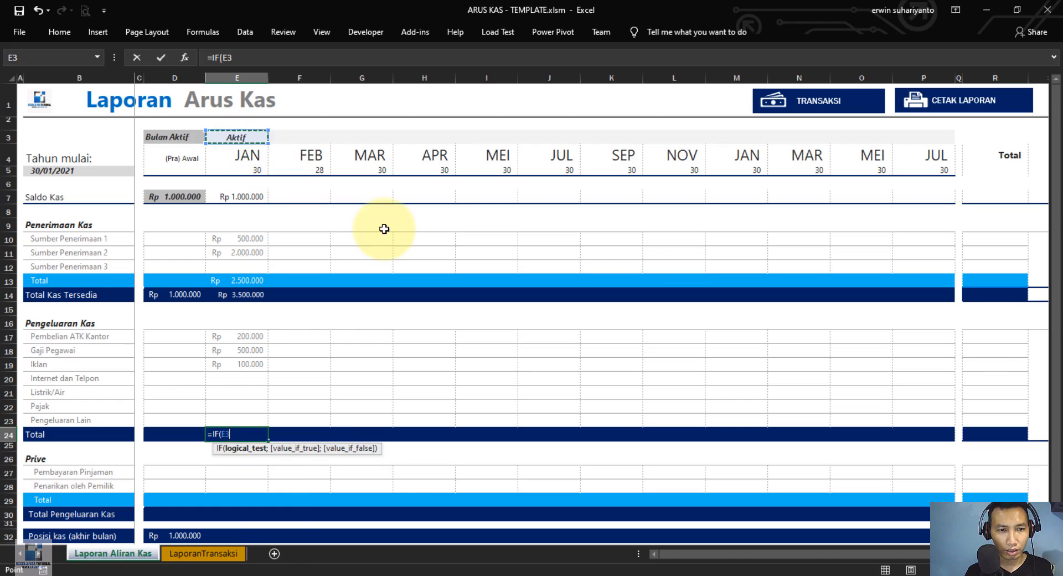
pyautogui.write('=')
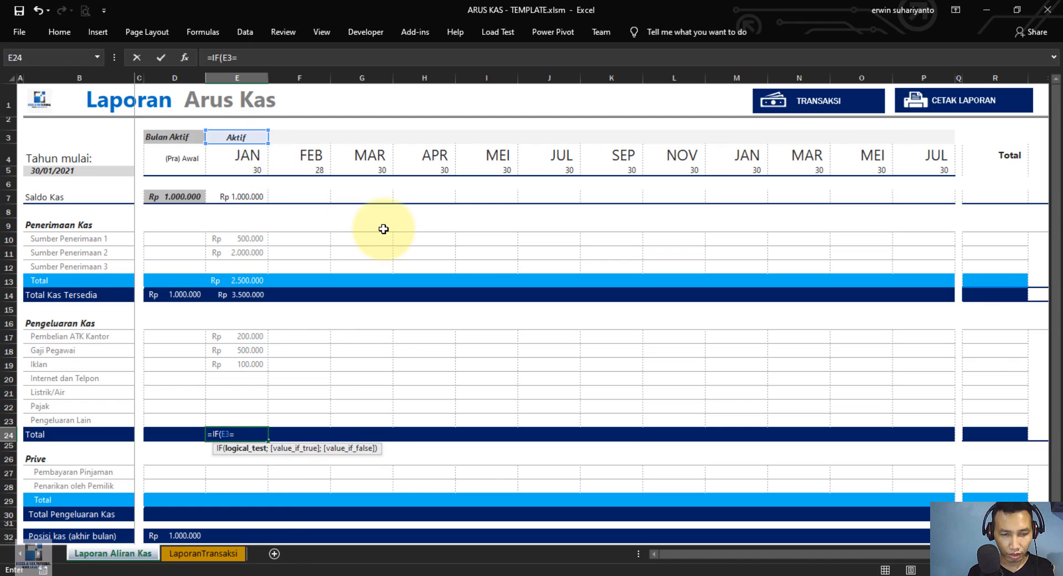
pyautogui.write('"')
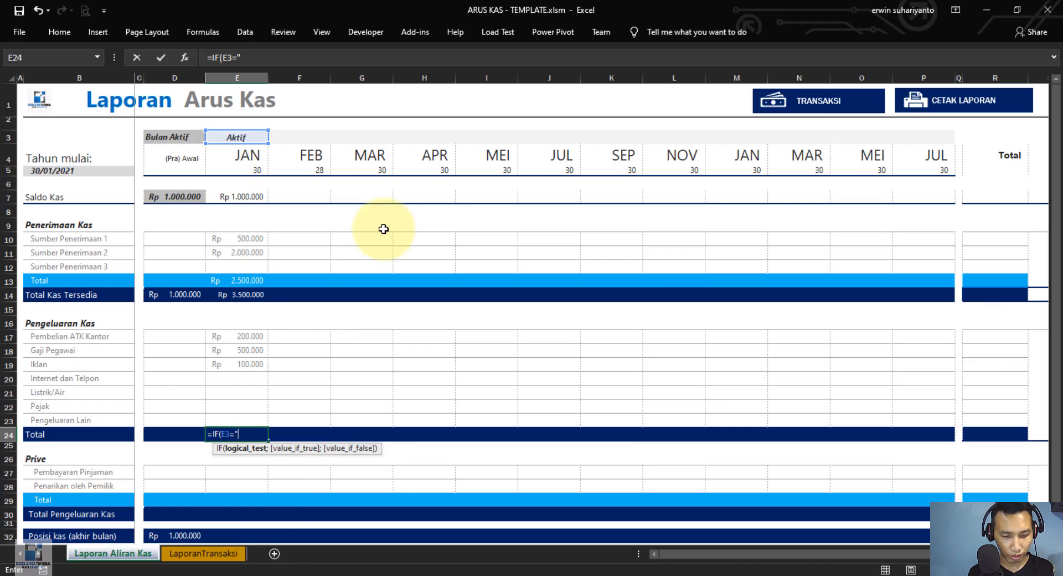
pyautogui.write('Aktif')
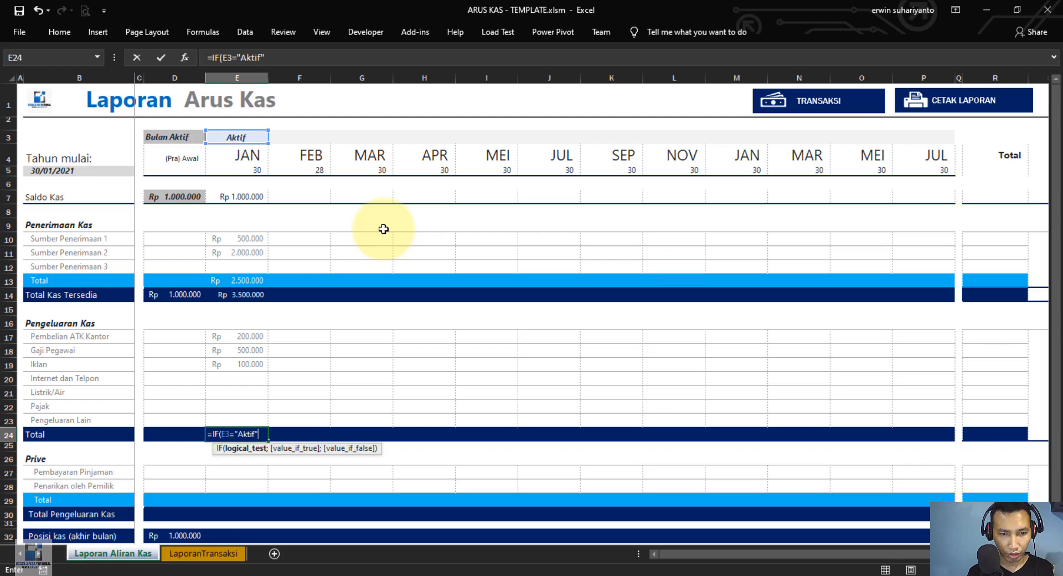
pyautogui.write('";')
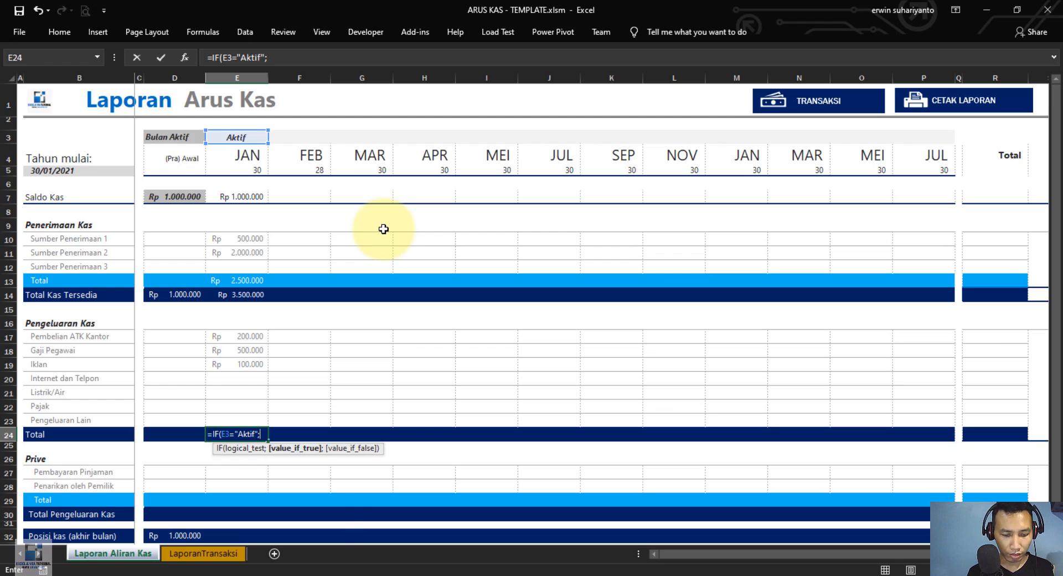
pyautogui.write('sum(')
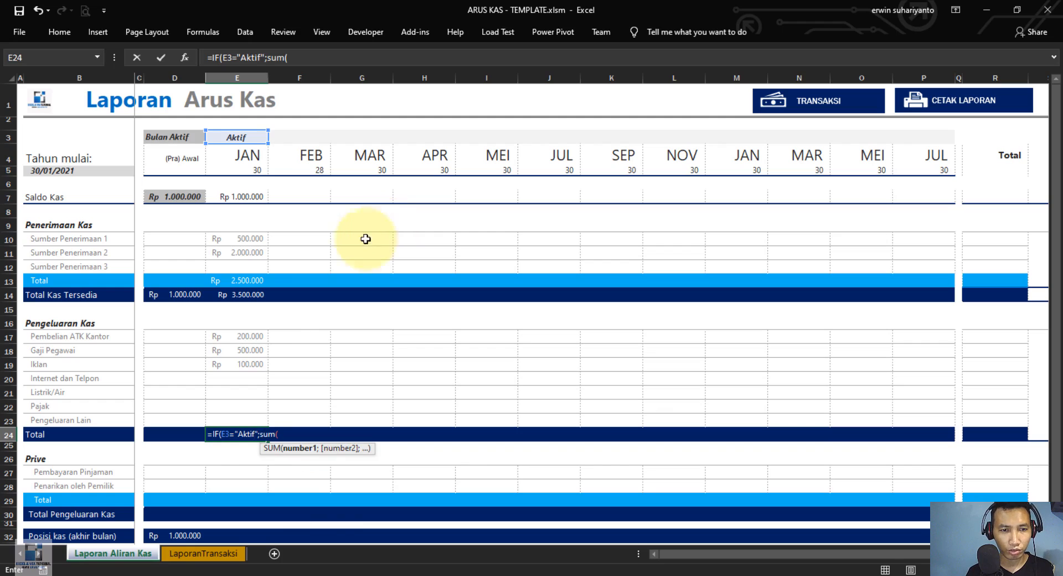
pyautogui.moveTo(243, 336); pyautogui.dragTo(239, 417)
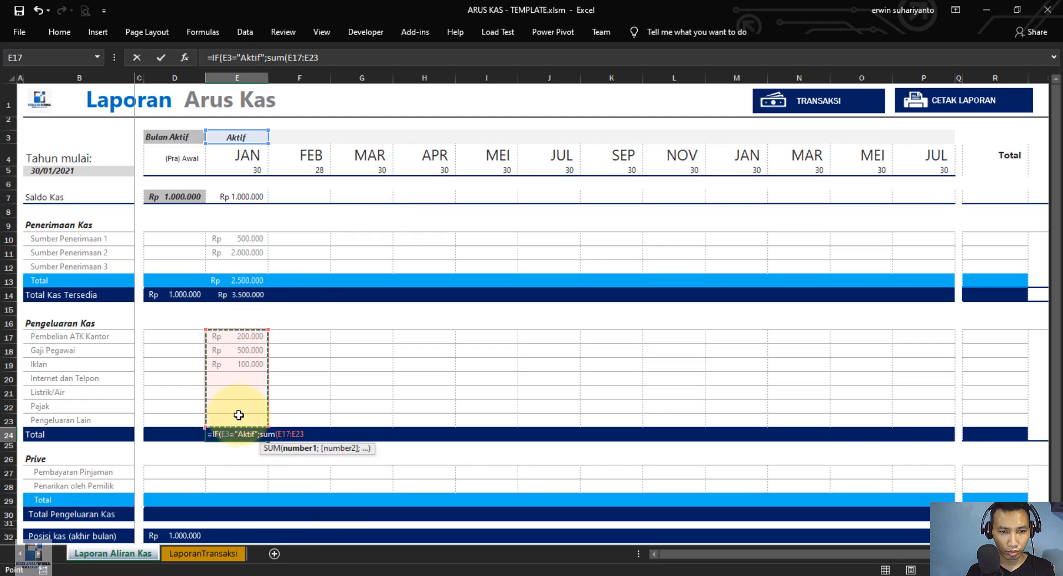
pyautogui.write(');')
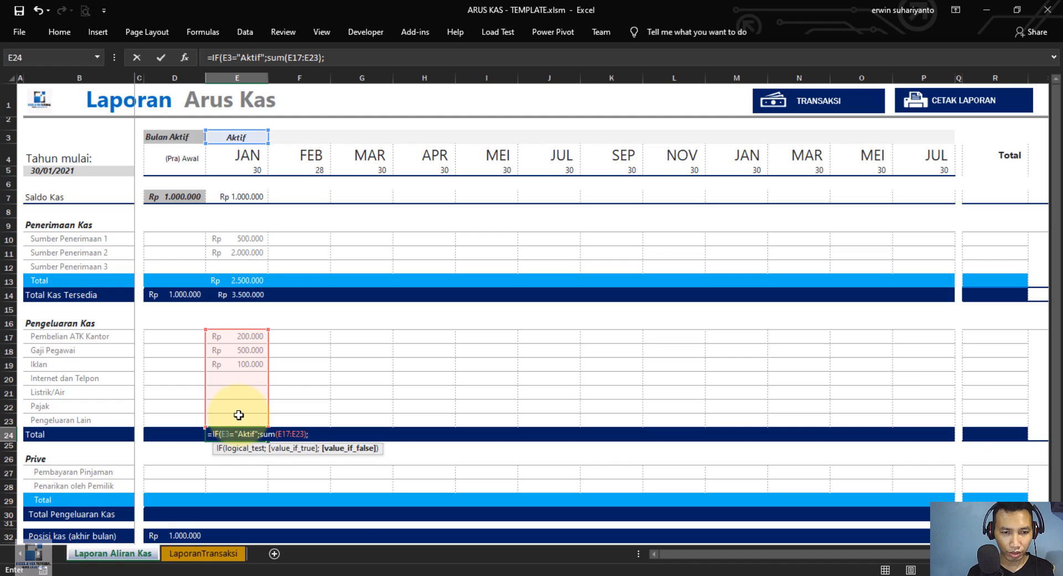
pyautogui.write('"")')
pyautogui.press('Return')
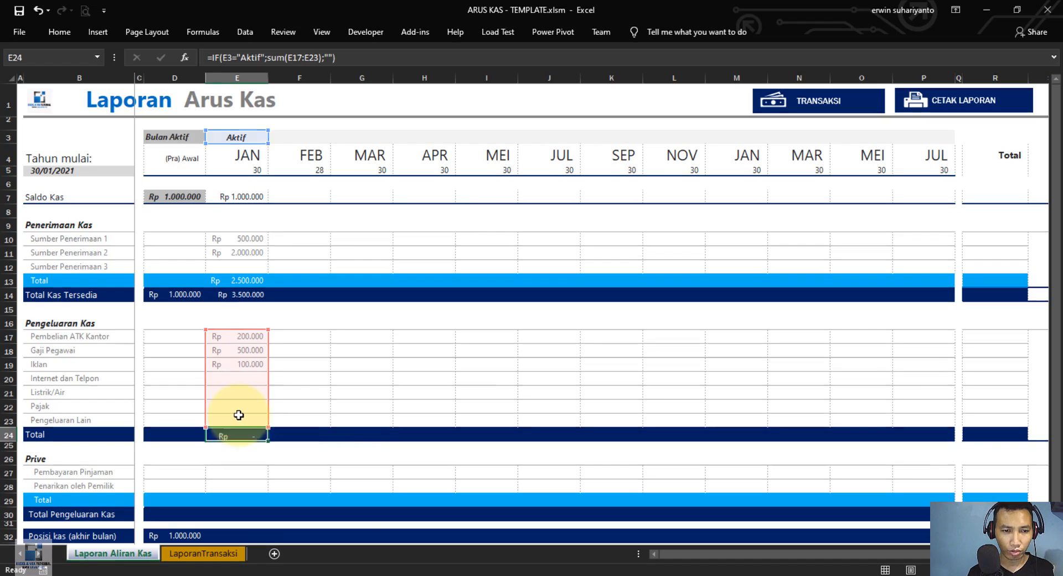
pyautogui.click(257, 434)
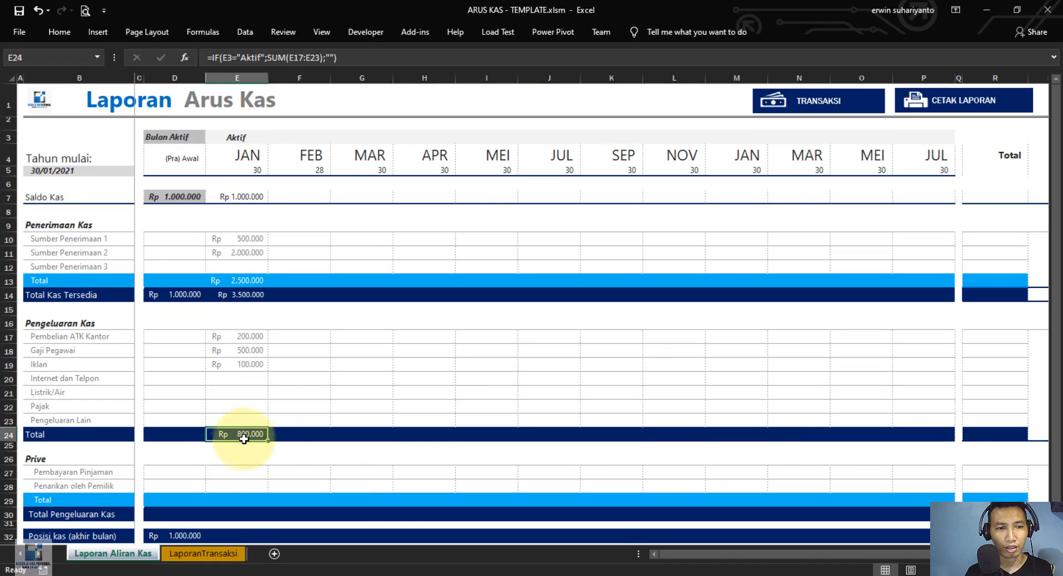
# Test the JAN formulas by switching Bulan Aktif in E3 to Non-Aktif and back to Aktif
pyautogui.scroll(-2, 258, 434)
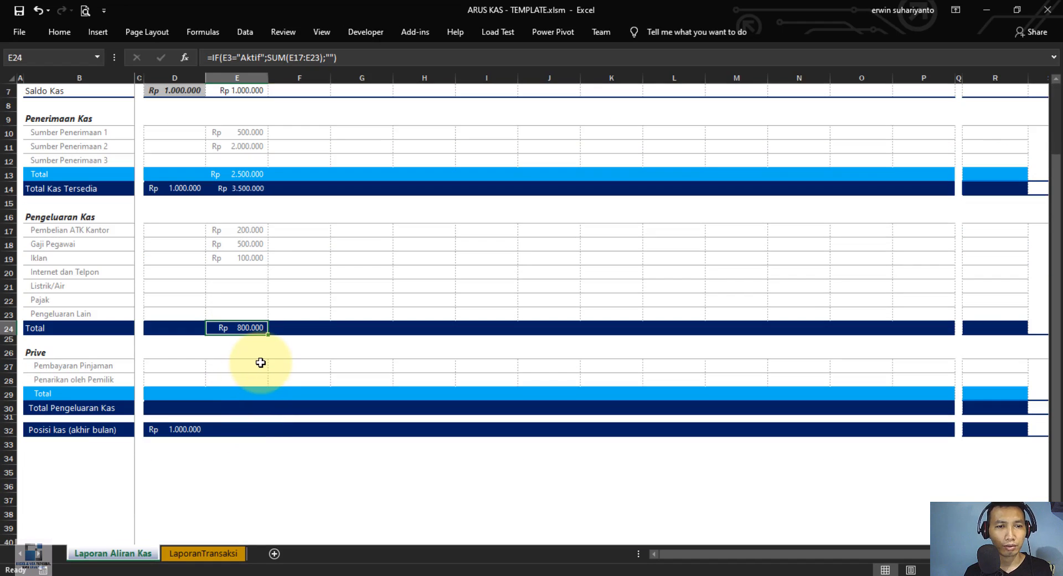
pyautogui.scroll(2, 260, 362)
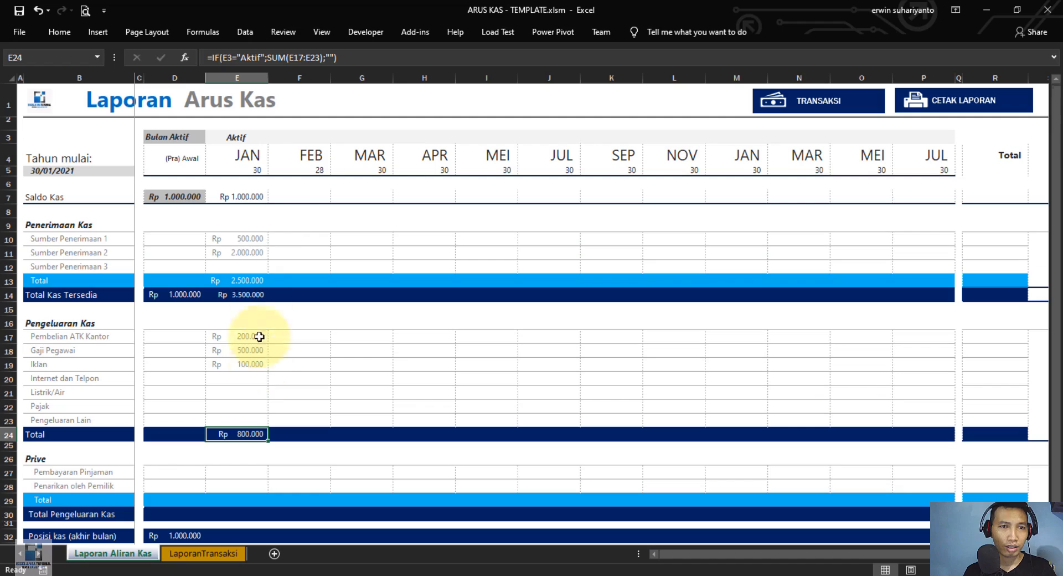
pyautogui.click(263, 139)
pyautogui.click(273, 138)
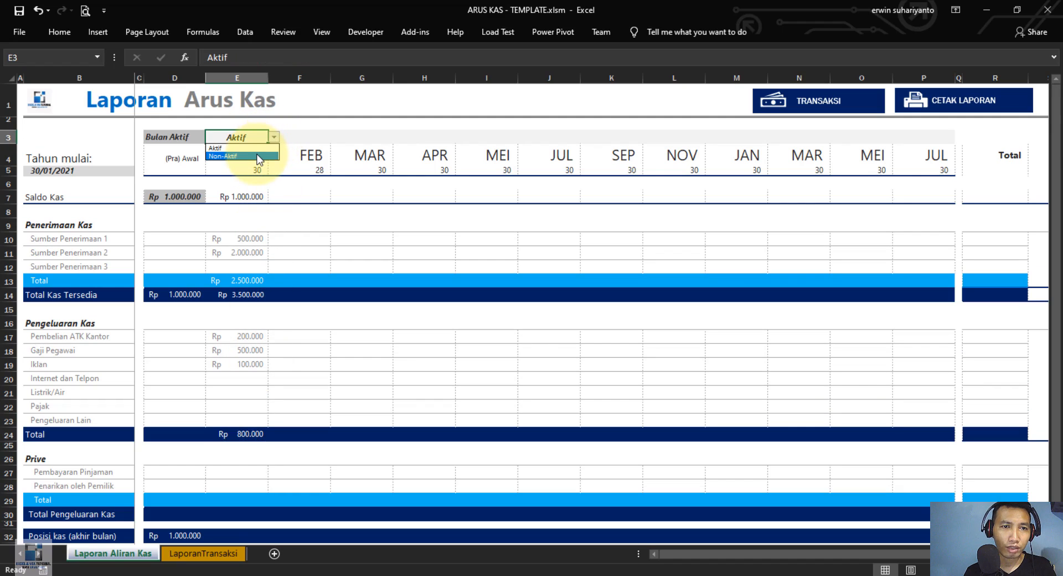
pyautogui.click(256, 157)
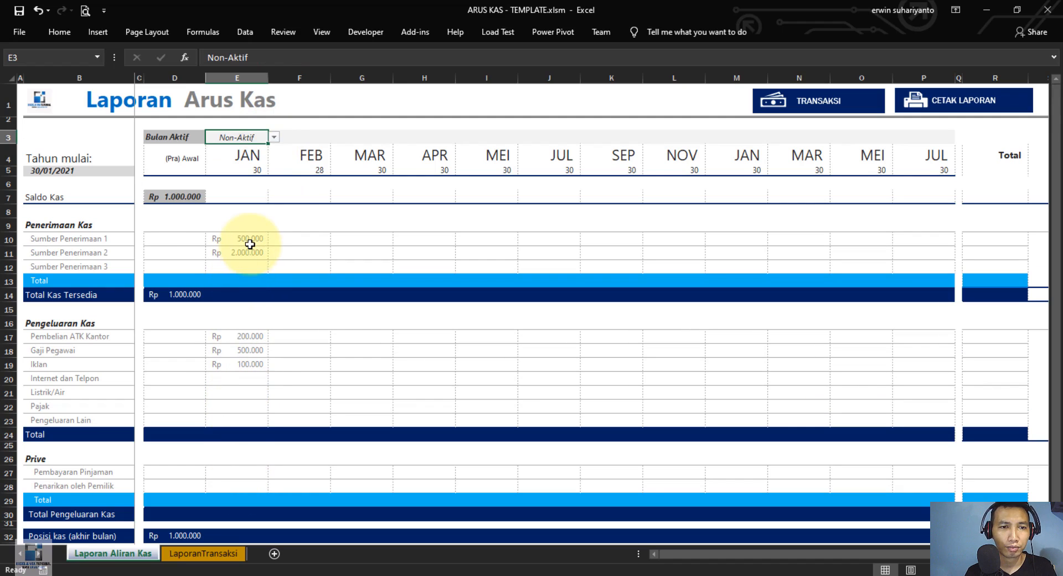
pyautogui.click(274, 137)
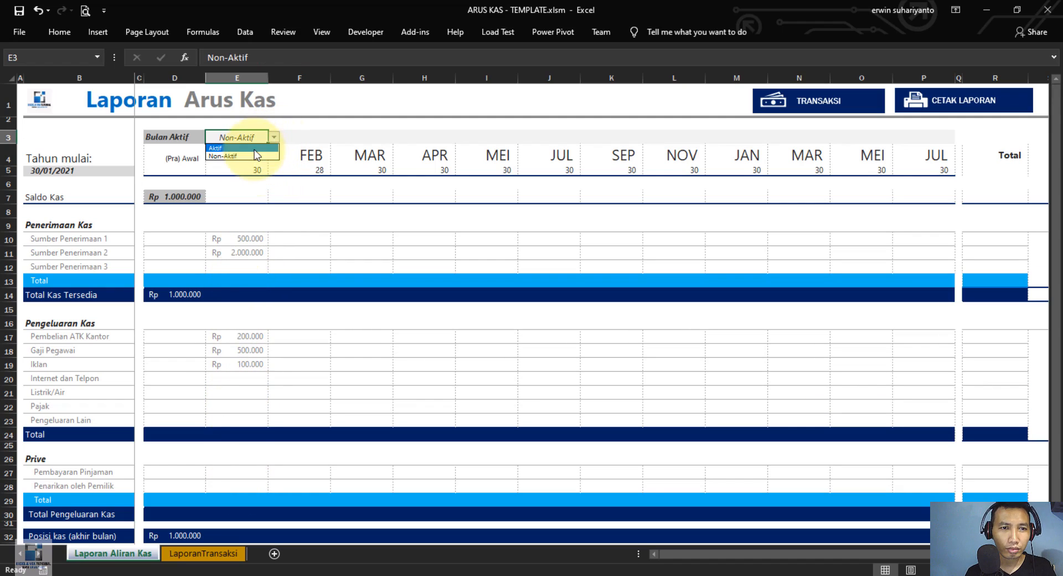
pyautogui.click(251, 148)
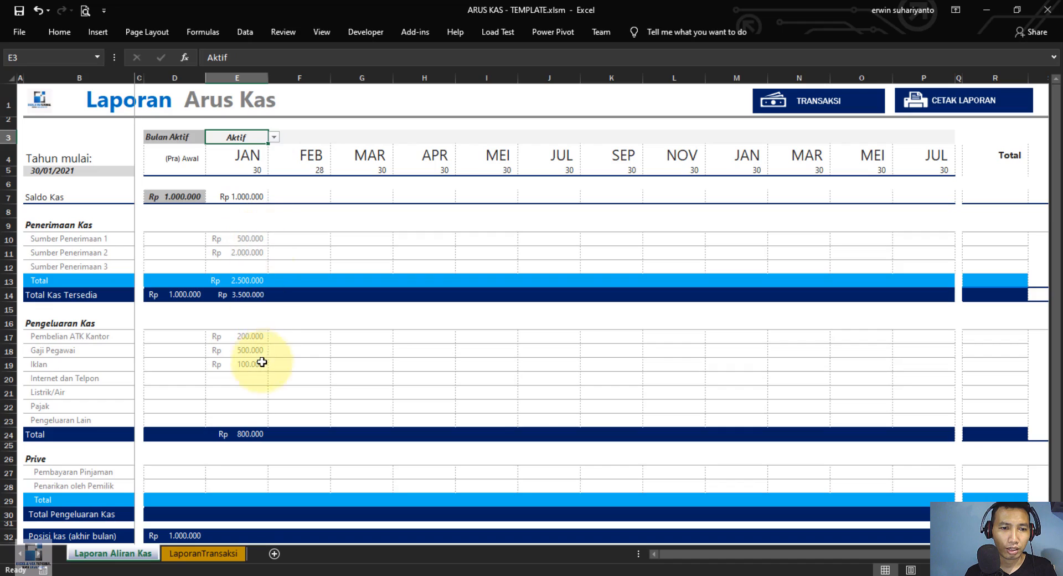
# Enter sample JAN Prive amounts of 200.000 for Pembayaran Pinjaman and 300.000 for Penarikan oleh Pemilik
pyautogui.scroll(-2, 260, 361)
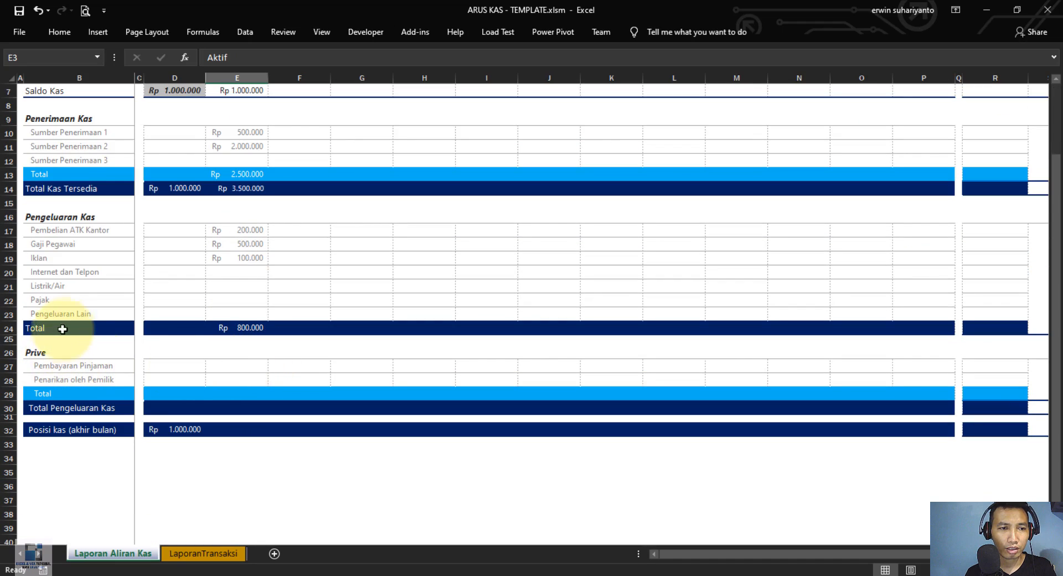
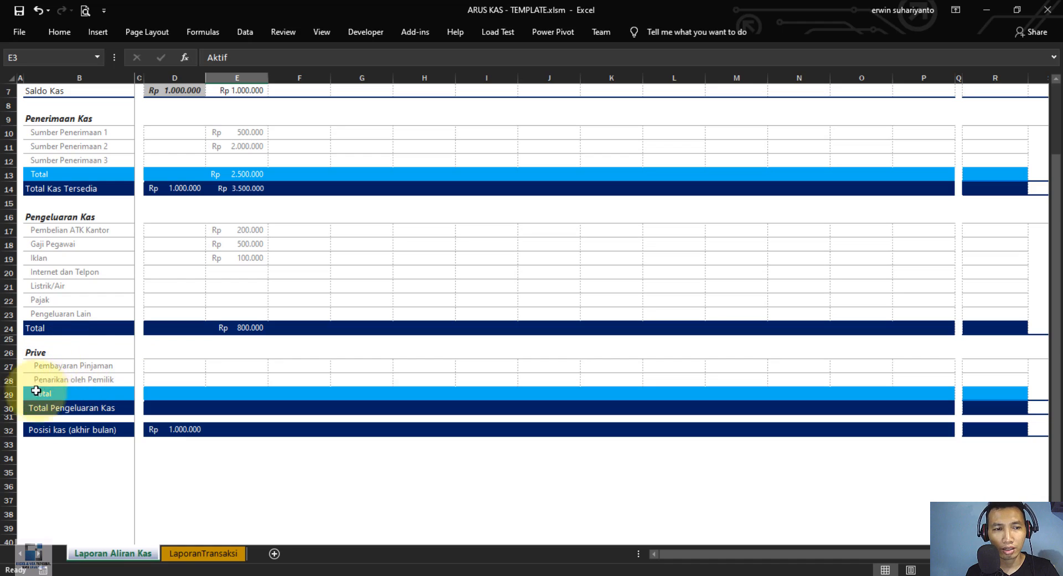
pyautogui.click(11, 367)
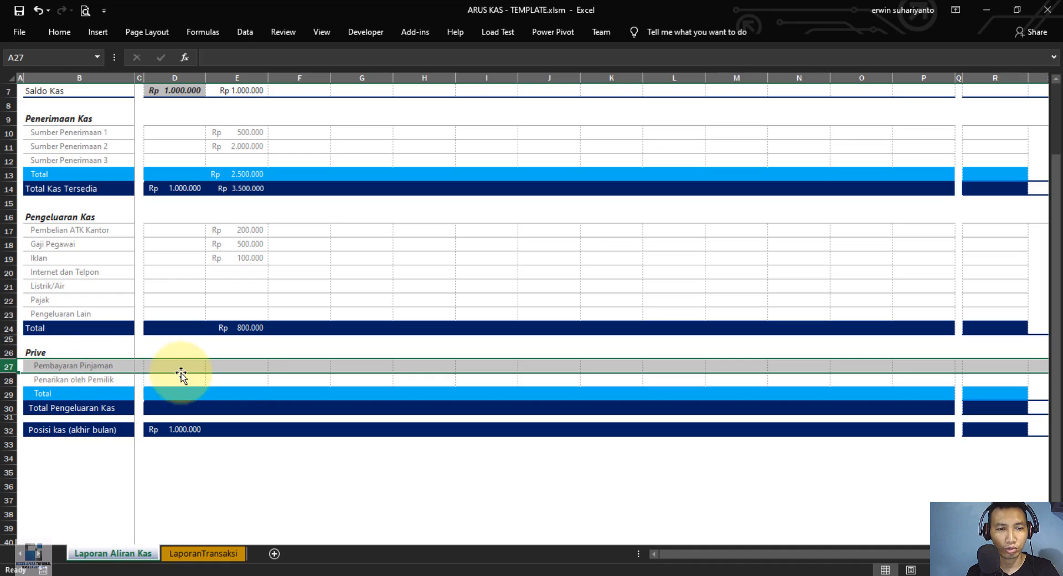
pyautogui.click(243, 368)
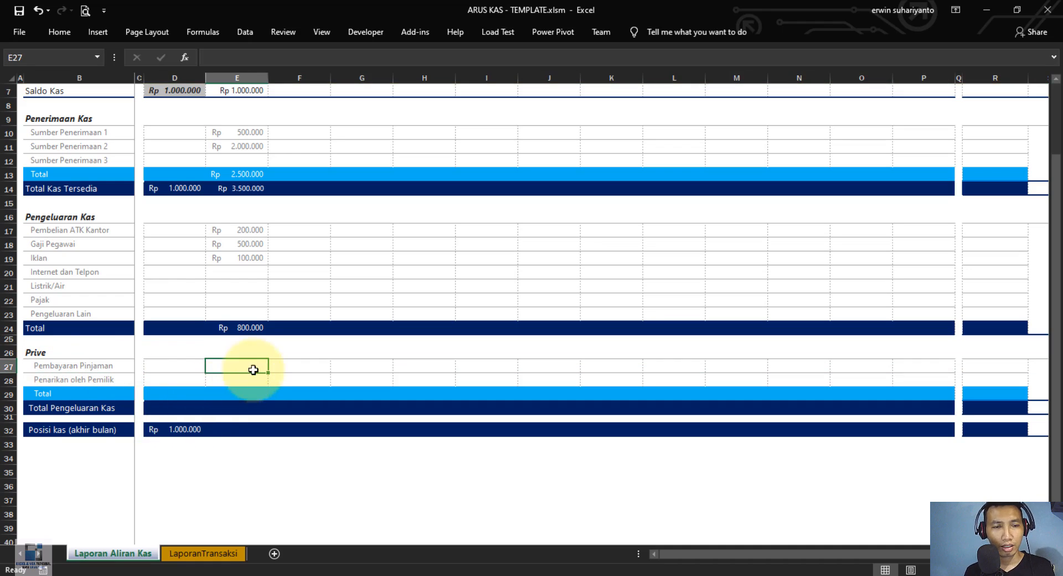
pyautogui.click(235, 395)
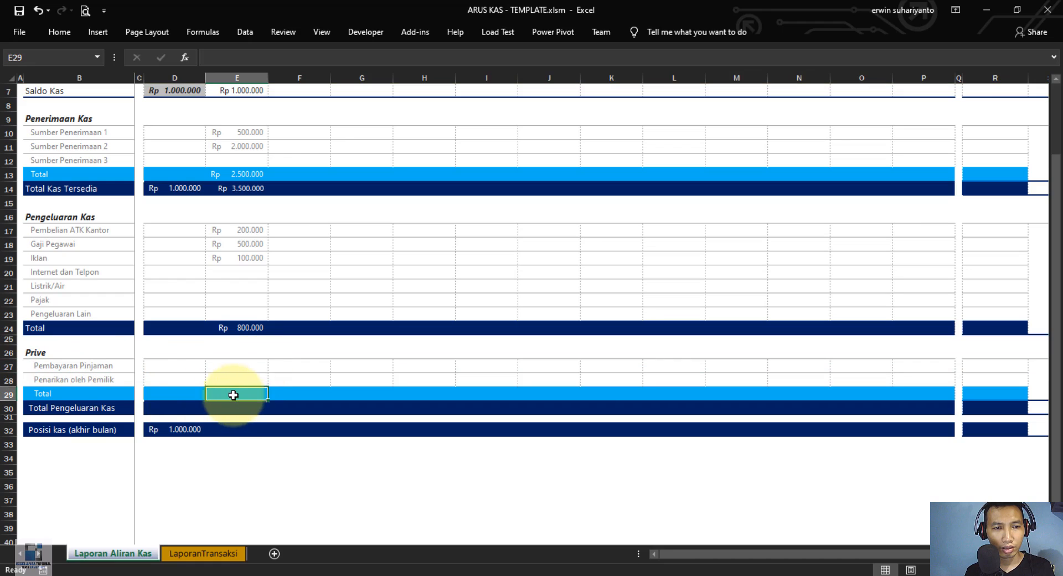
pyautogui.click(259, 364)
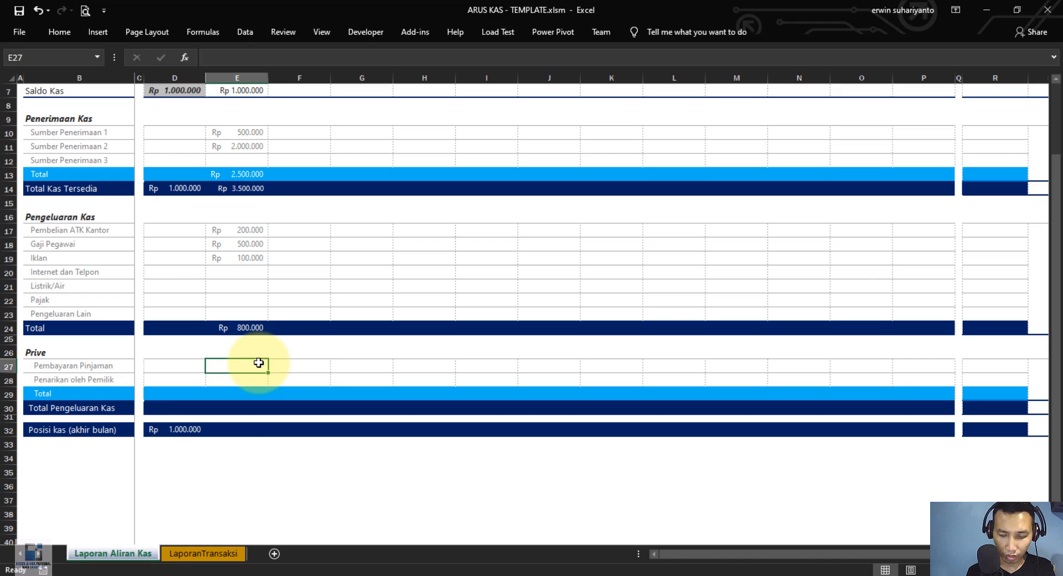
pyautogui.write('200.000')
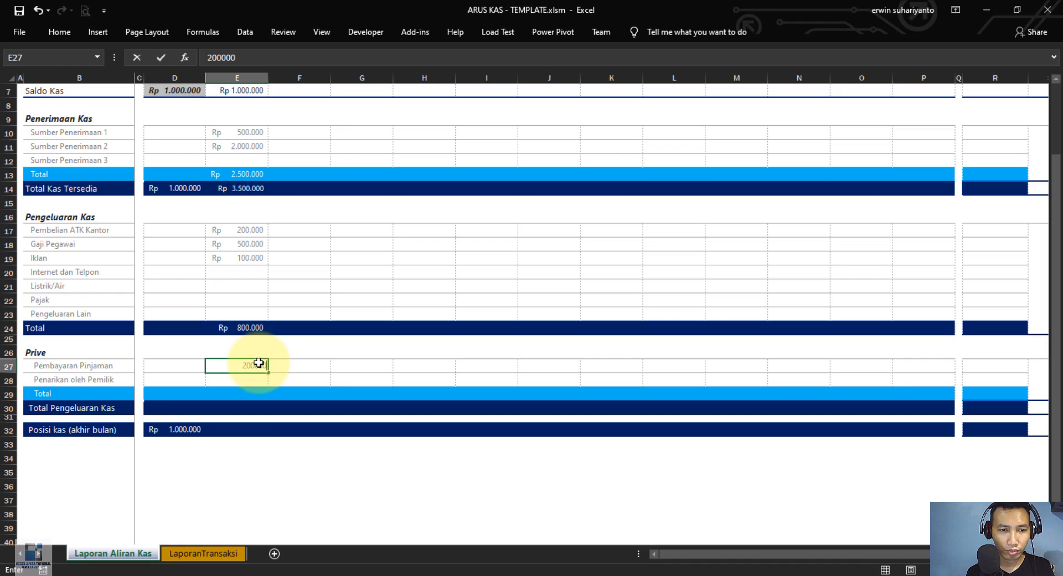
pyautogui.press('Return')
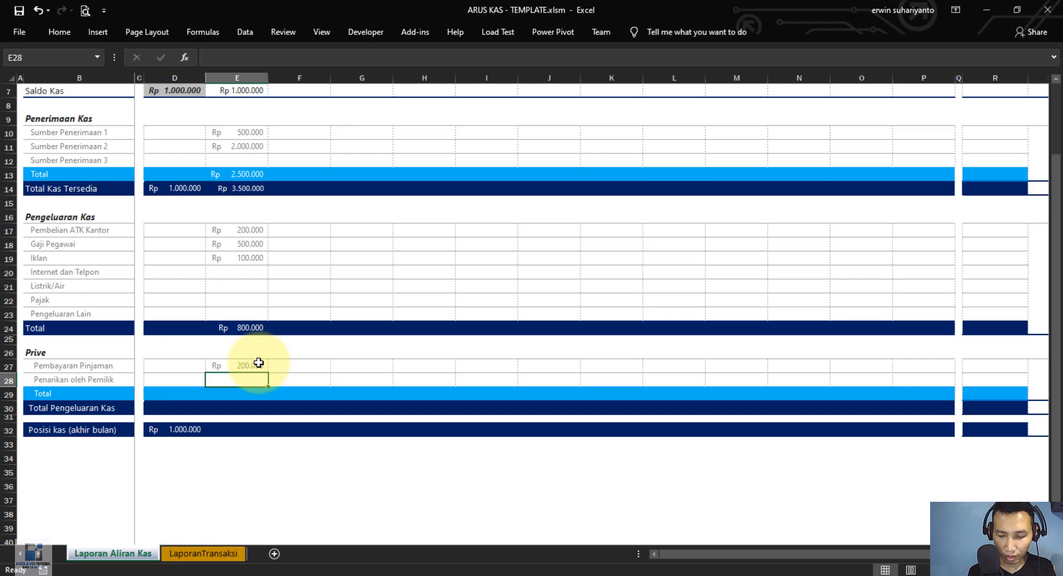
pyautogui.write('300000')
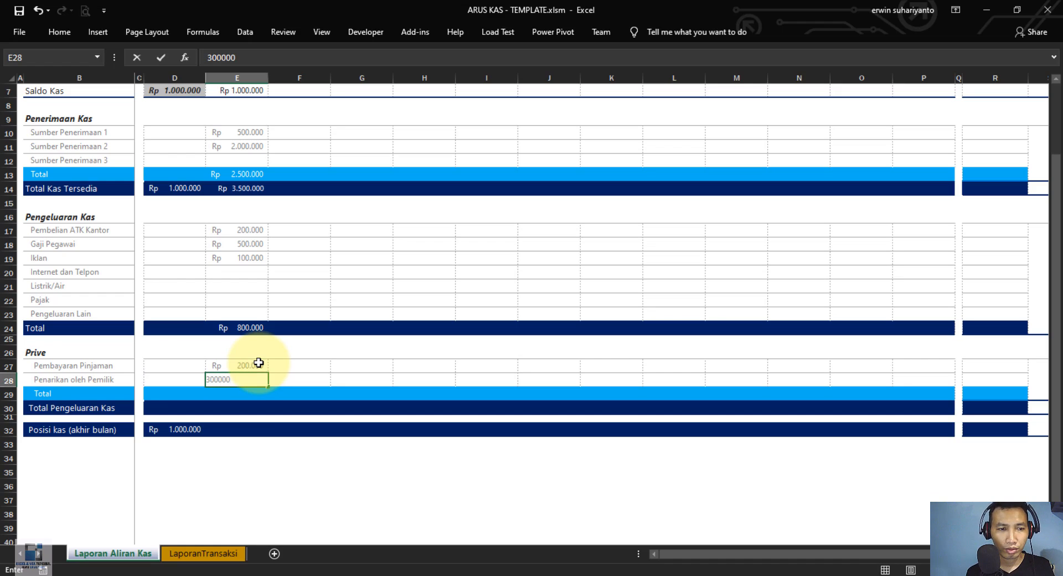
pyautogui.press('Return')
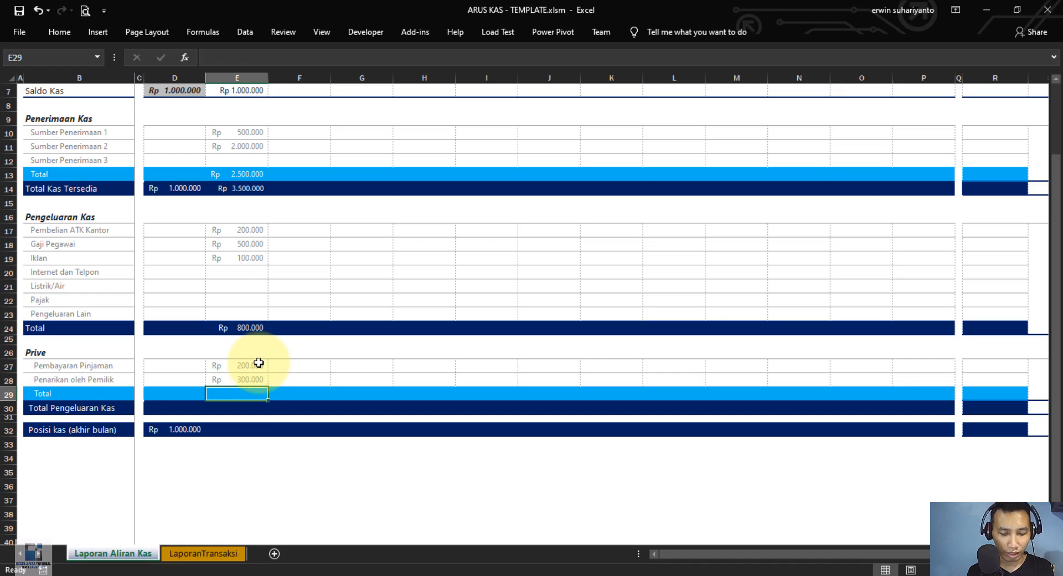
# Start an IF formula in E29 for the JAN Total of the Prive section
pyautogui.write('=i')
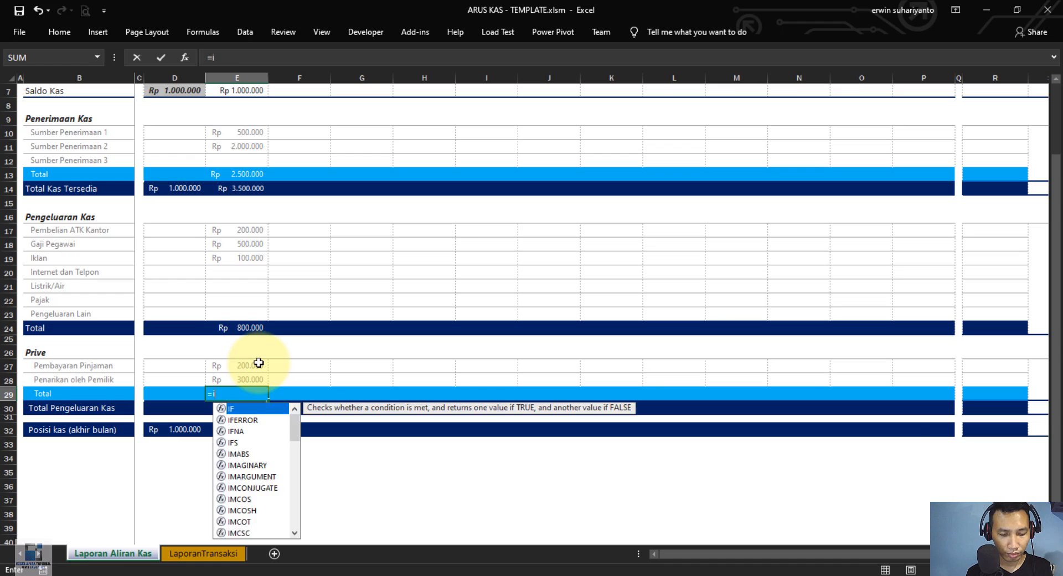
pyautogui.write('f(')
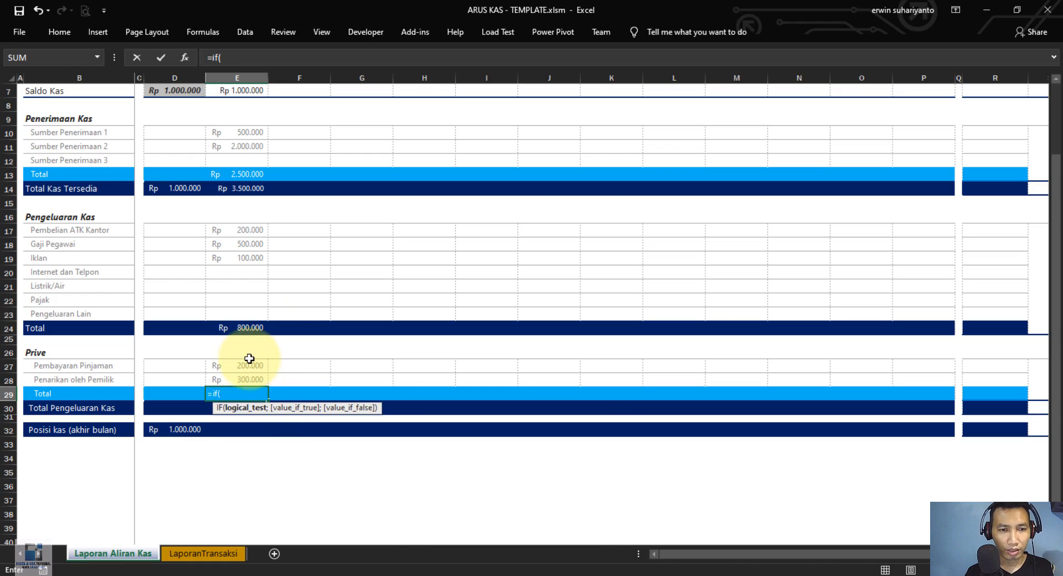
pyautogui.scroll(2, 249, 261)
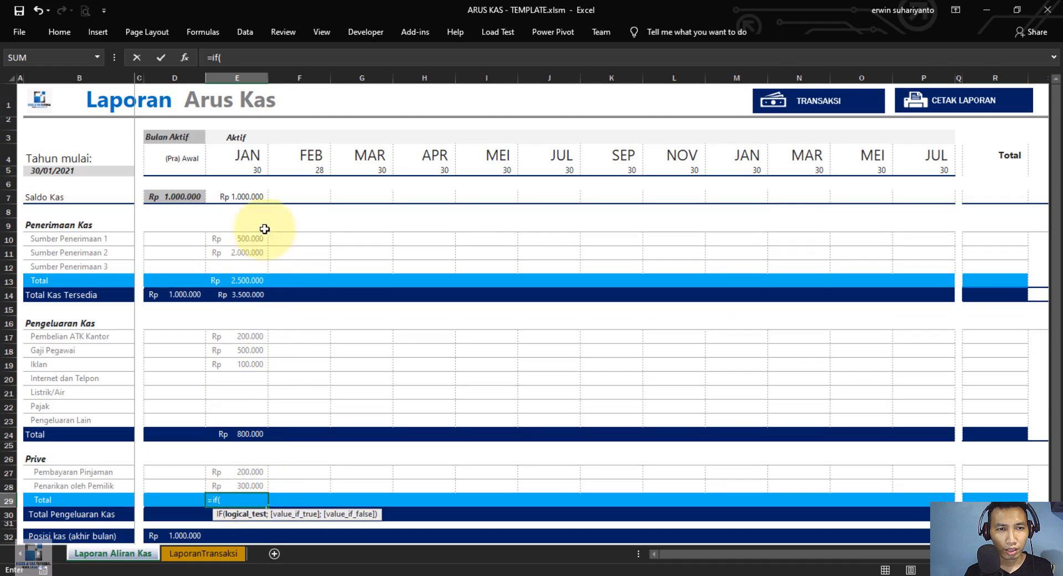
# Complete the January Prive total in E29 as =IF(E3="Aktif";SUM(E27:E28);"")
pyautogui.click(241, 138)
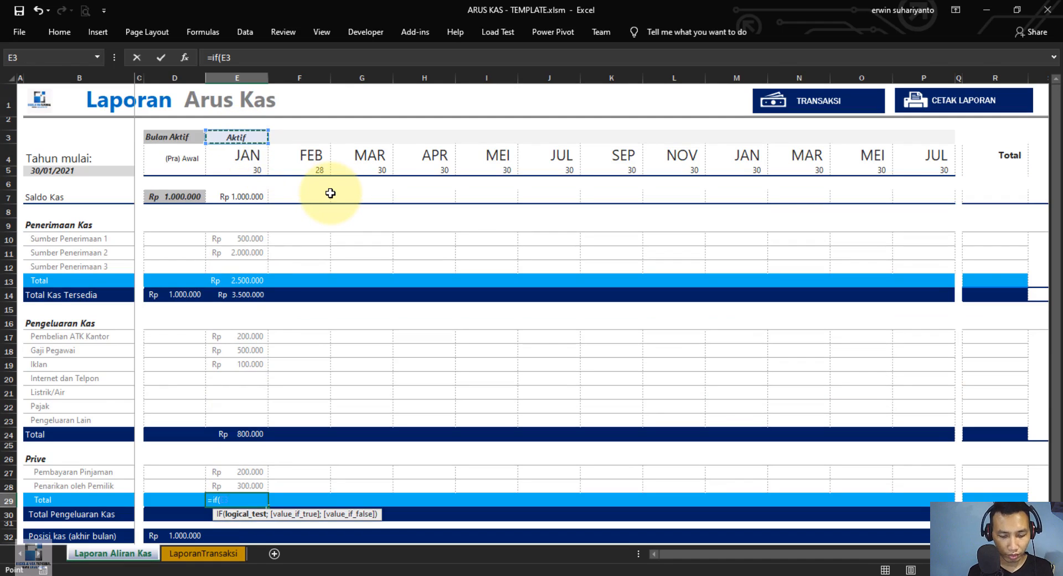
pyautogui.write('=')
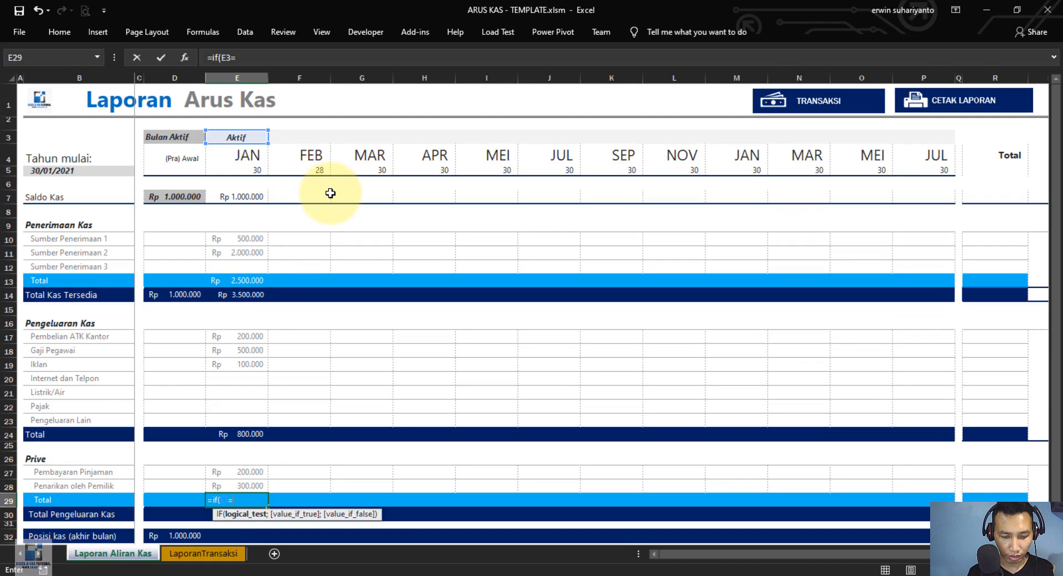
pyautogui.write('"Aktif')
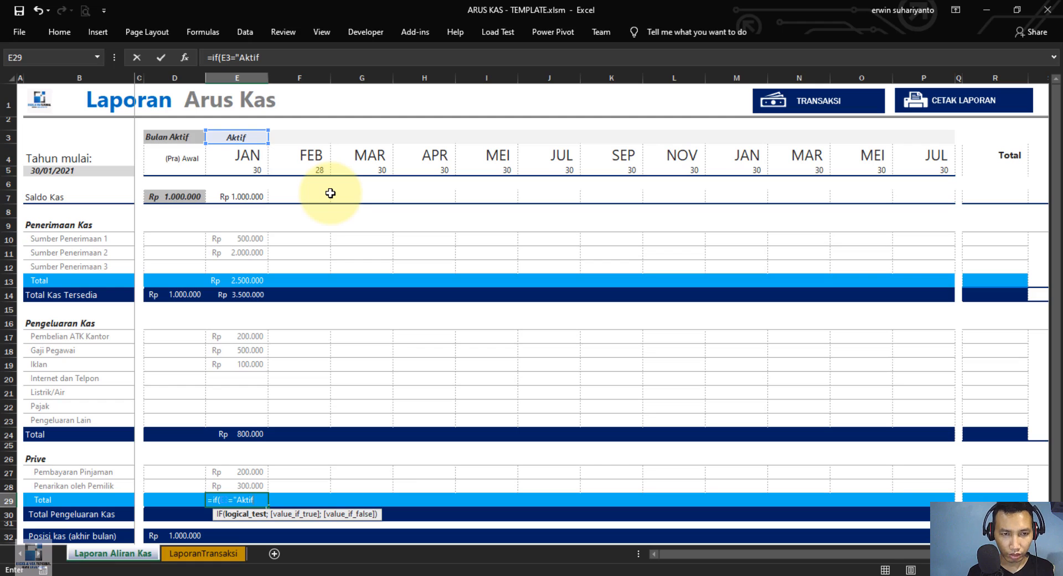
pyautogui.write('";')
pyautogui.scroll(-2, 327, 205)
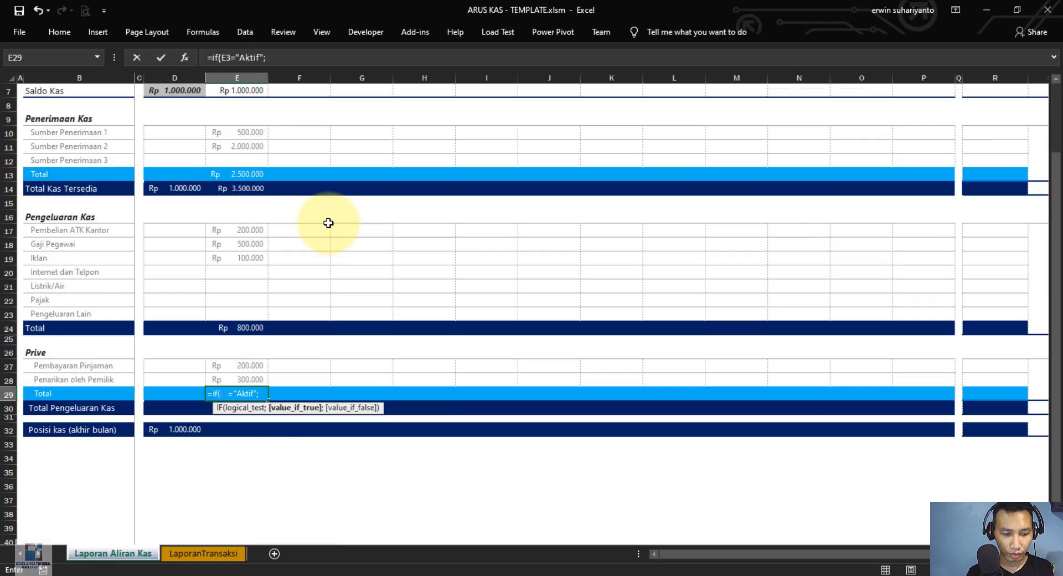
pyautogui.write('sum(')
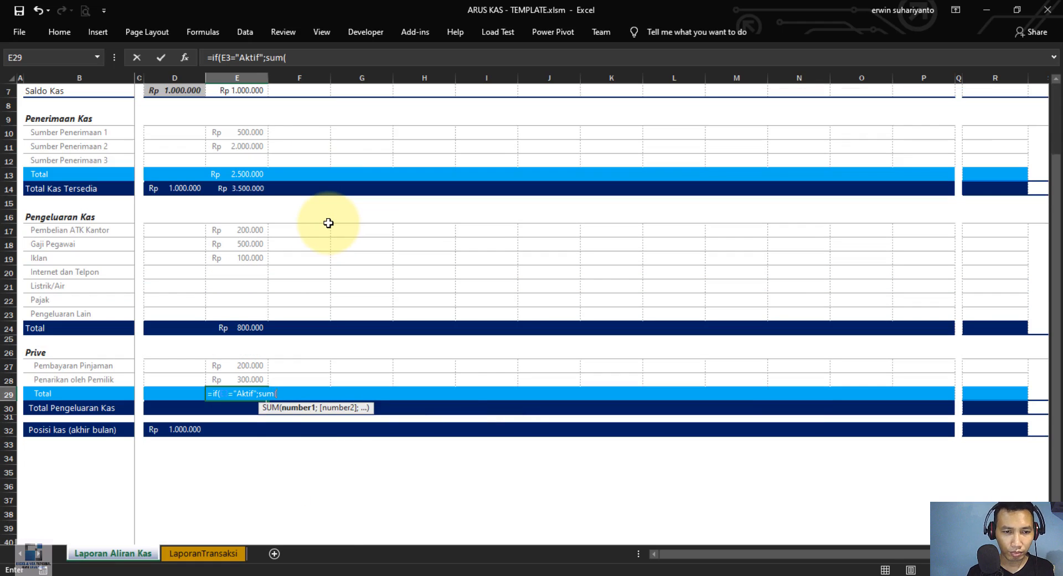
pyautogui.click(246, 367)
pyautogui.moveTo(246, 367); pyautogui.dragTo(248, 376)
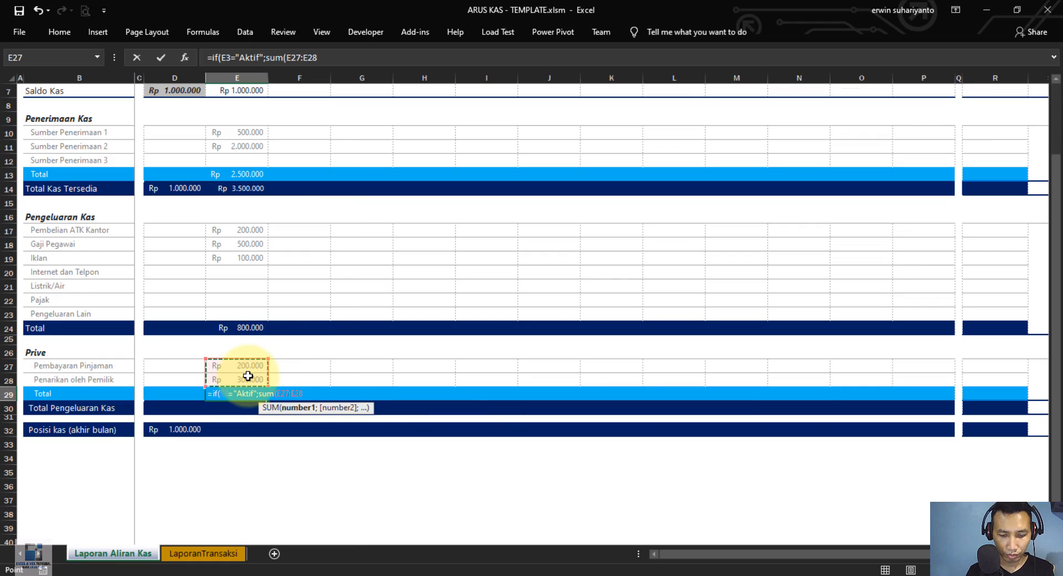
pyautogui.write(');')
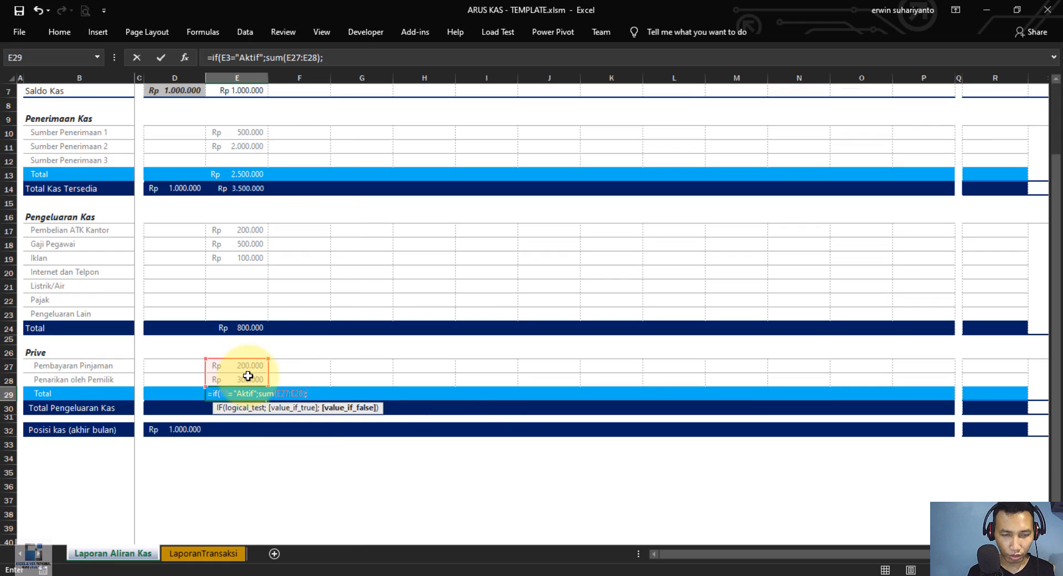
pyautogui.write('"")')
pyautogui.press('Return')
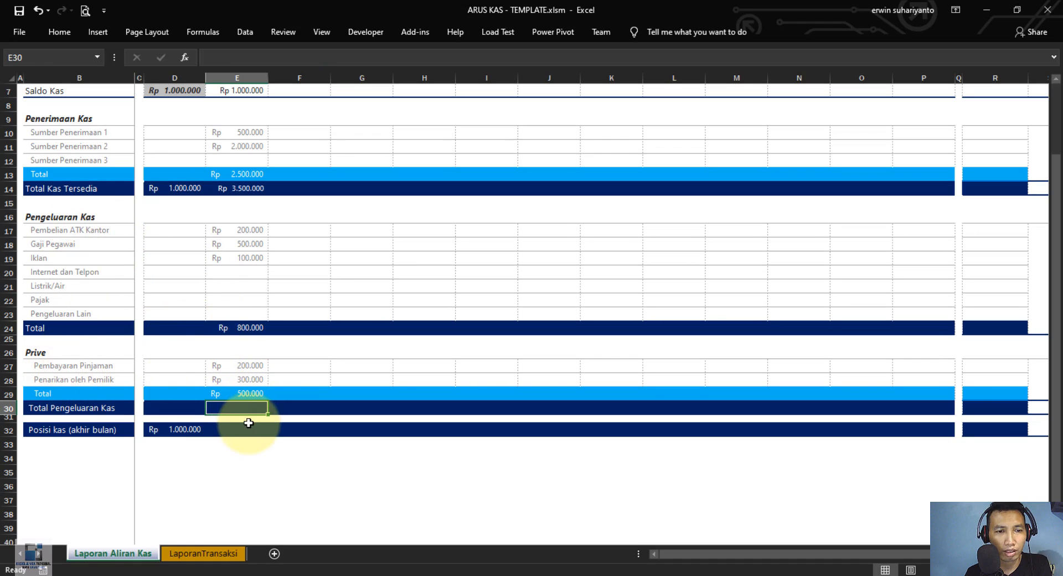
# Start an IF formula in E30, January's Total Pengeluaran Kas, that tests whether E3 equals "Aktif"
pyautogui.write('=')
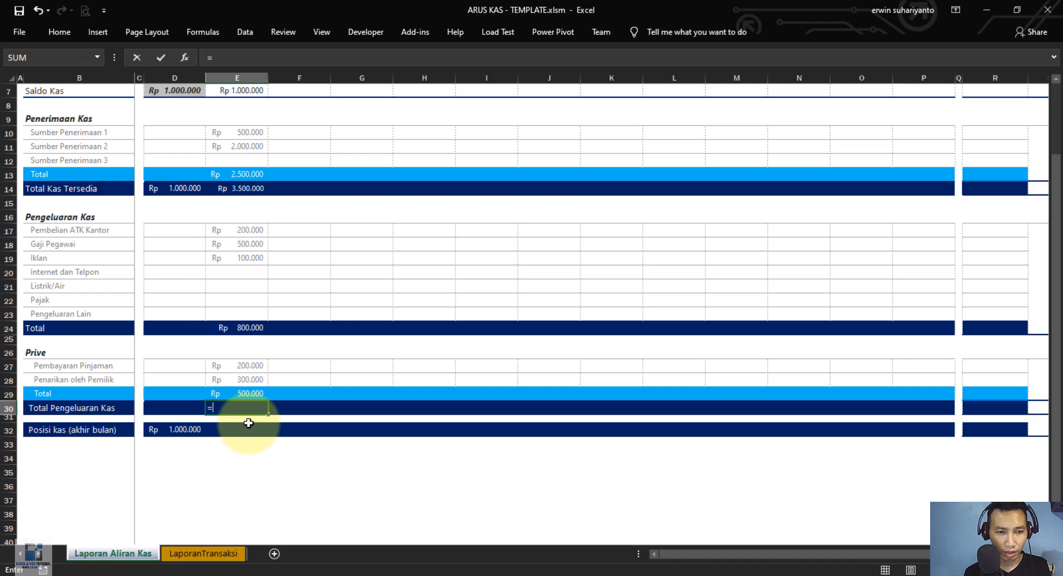
pyautogui.write('if(')
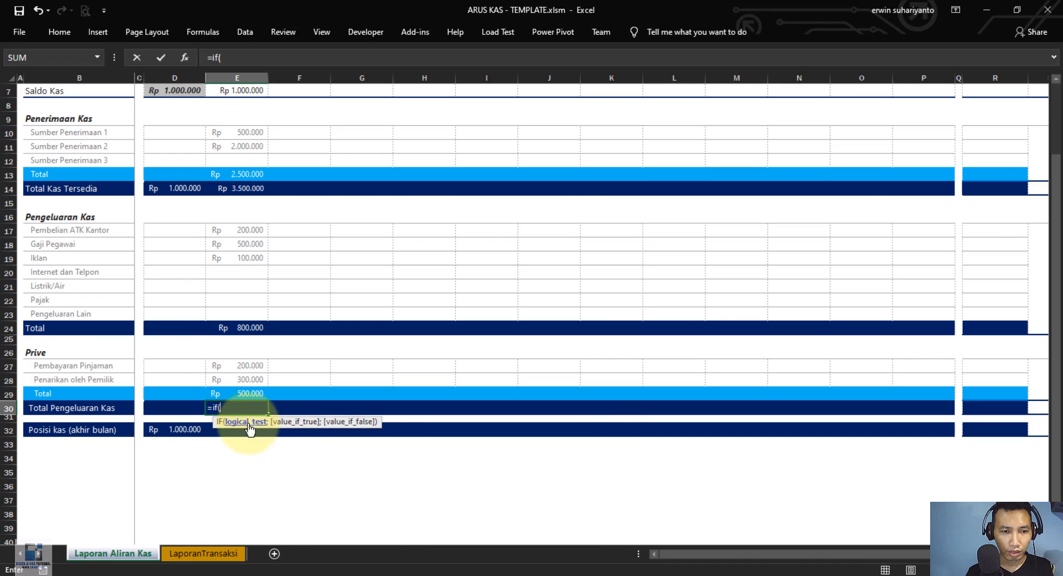
pyautogui.scroll(1, 262, 175)
pyautogui.scroll(1, 265, 144)
pyautogui.click(246, 136)
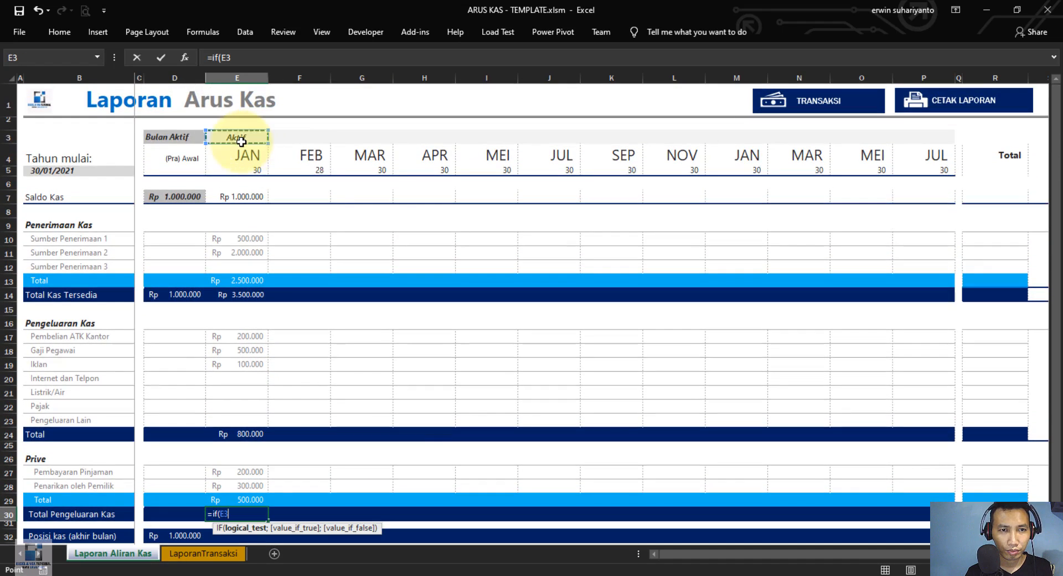
pyautogui.scroll(-3, 314, 214)
pyautogui.write('=')
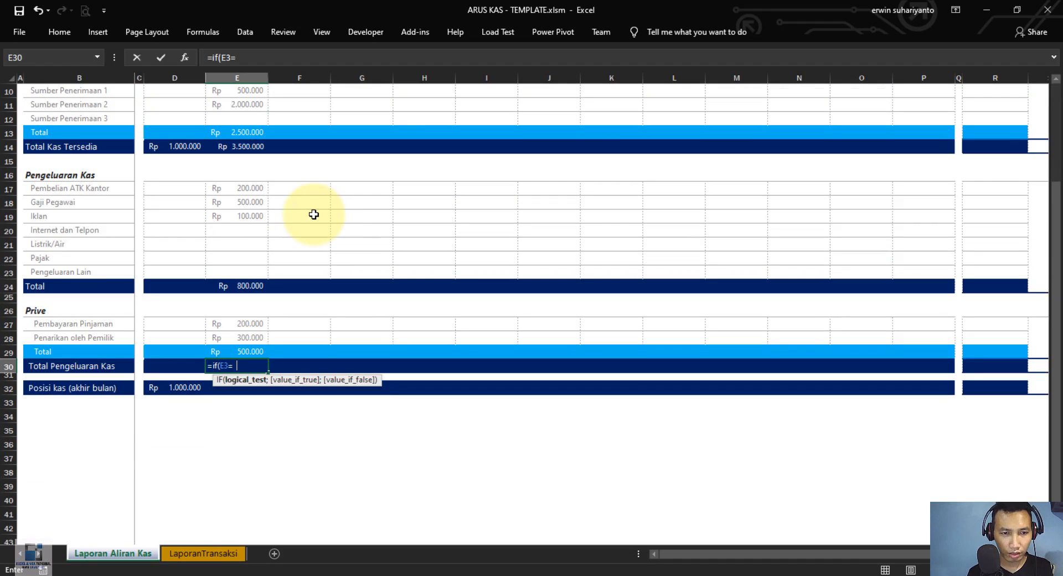
pyautogui.write('"Aktif')
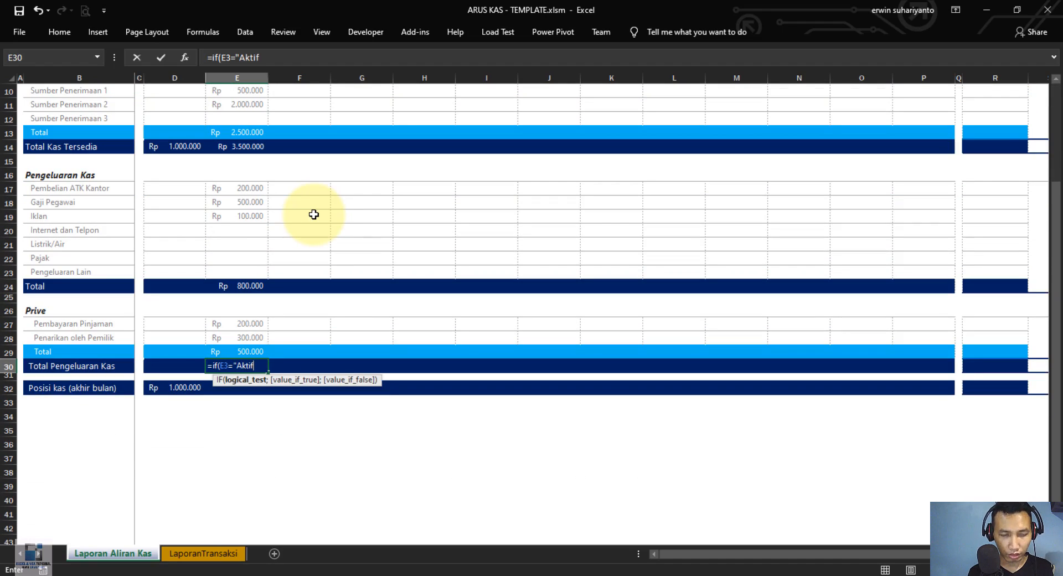
pyautogui.write('"')
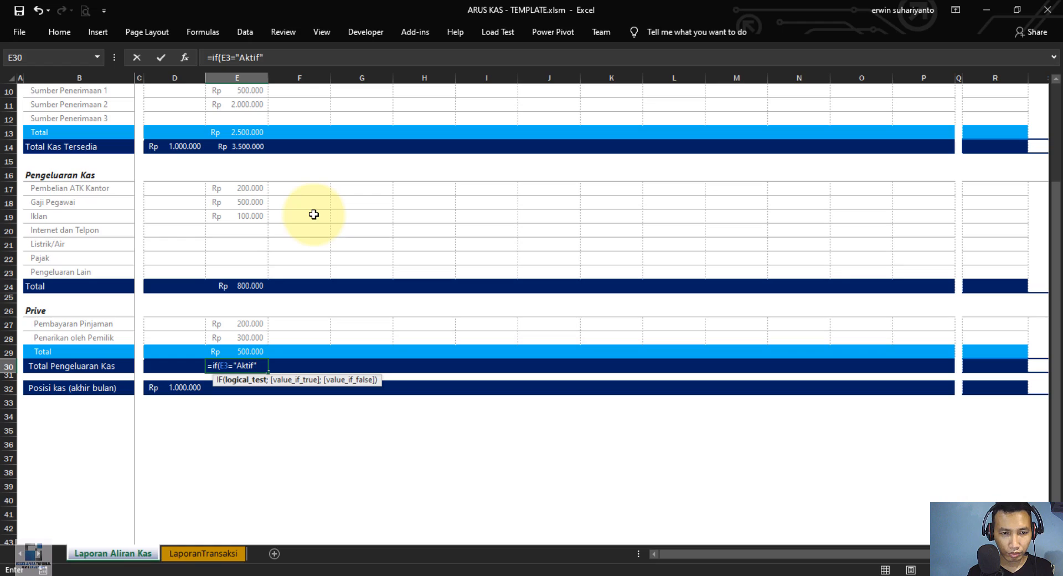
pyautogui.write(';')
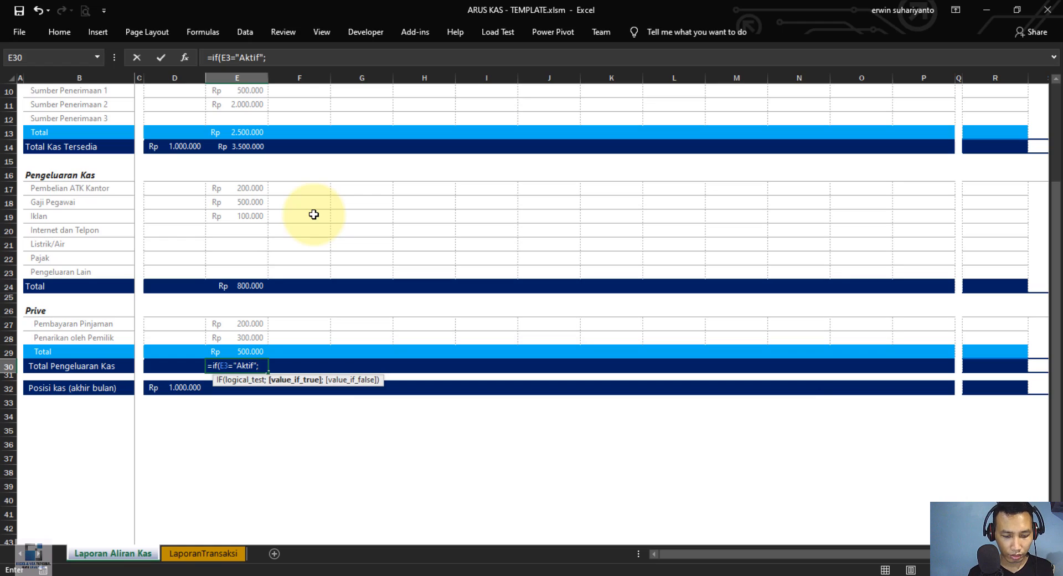
pyautogui.write('sum')
pyautogui.press('BackSpace')
pyautogui.press('BackSpace')
pyautogui.press('BackSpace')
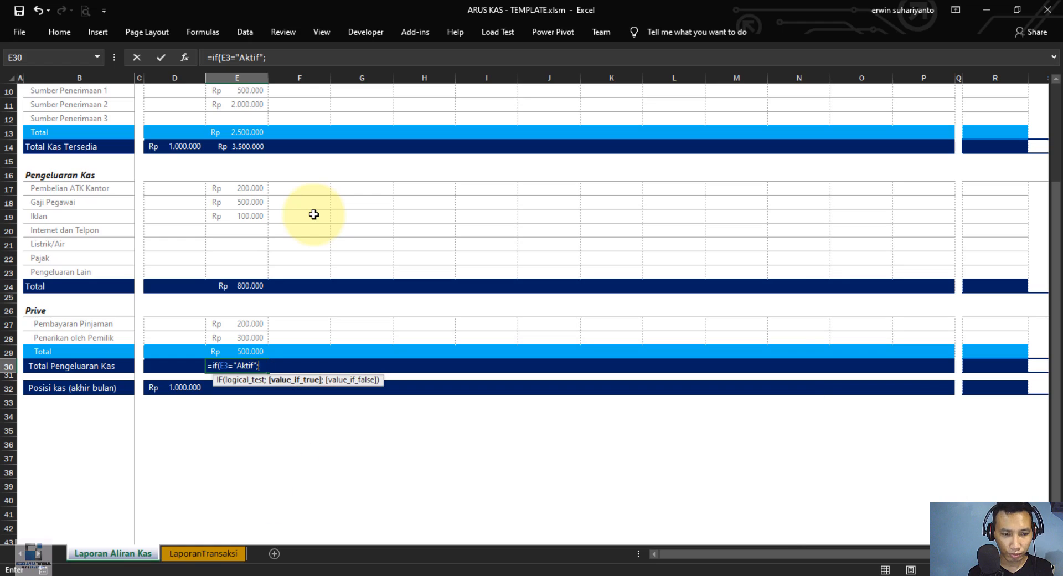
# Complete the E30 formula to return SUM(E17:E23;E27:E28) when the test is true and empty text "" otherwise
pyautogui.write('sum')
pyautogui.press('Tab')
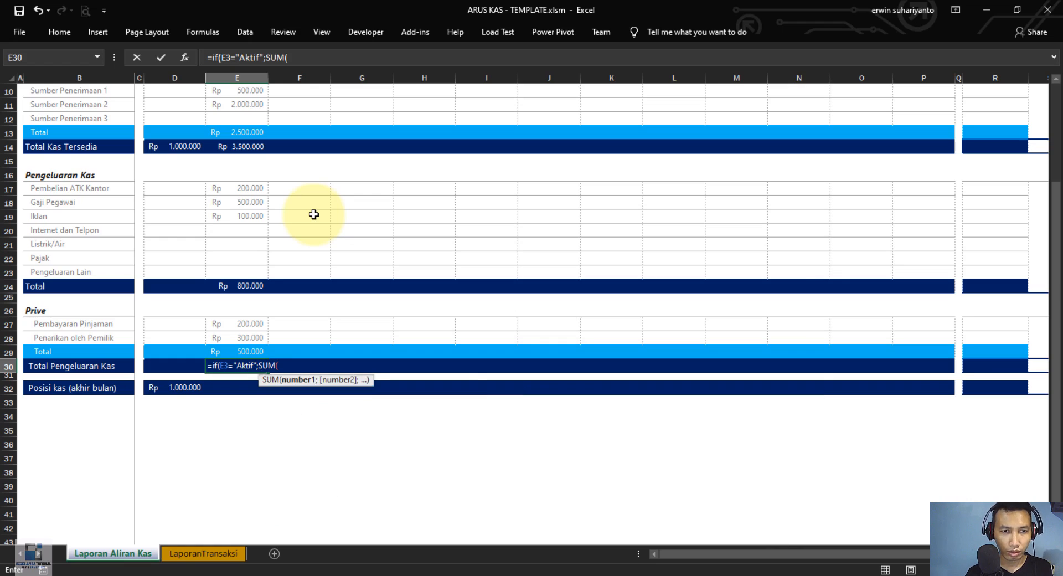
pyautogui.moveTo(247, 188); pyautogui.dragTo(237, 268)
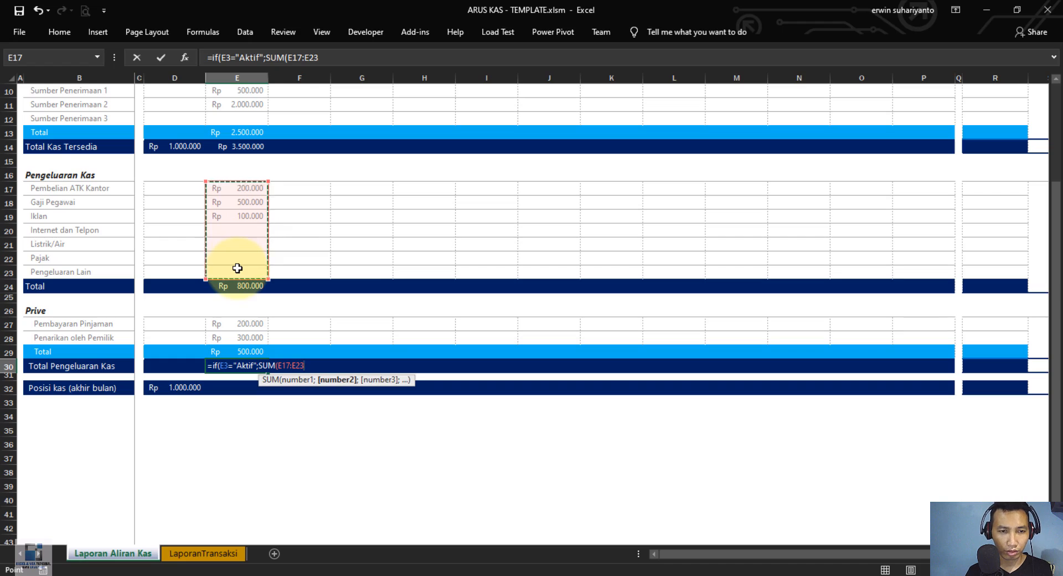
pyautogui.write(';')
pyautogui.moveTo(247, 321); pyautogui.dragTo(245, 340)
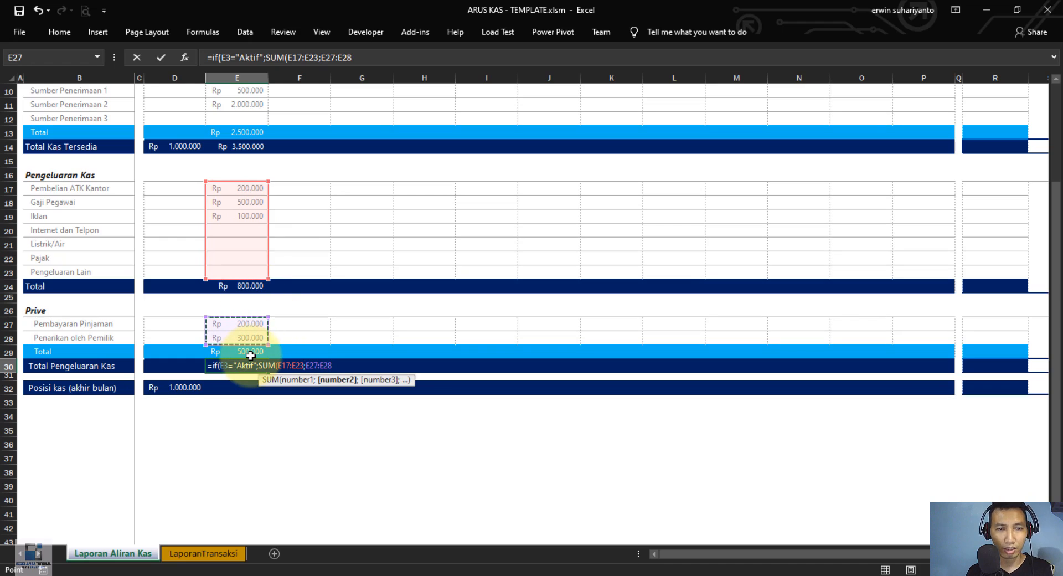
pyautogui.write(')')
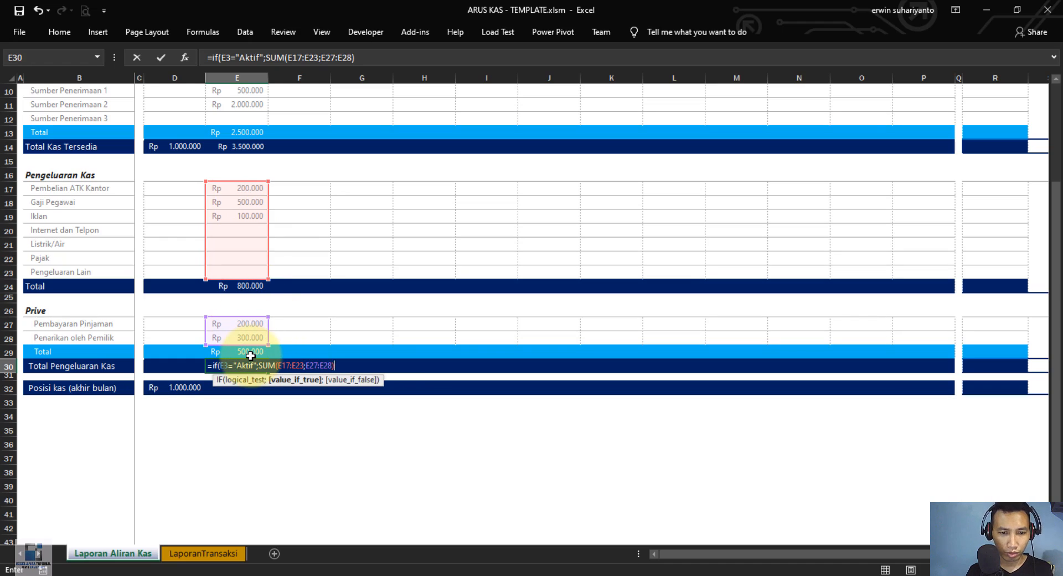
pyautogui.write(';')
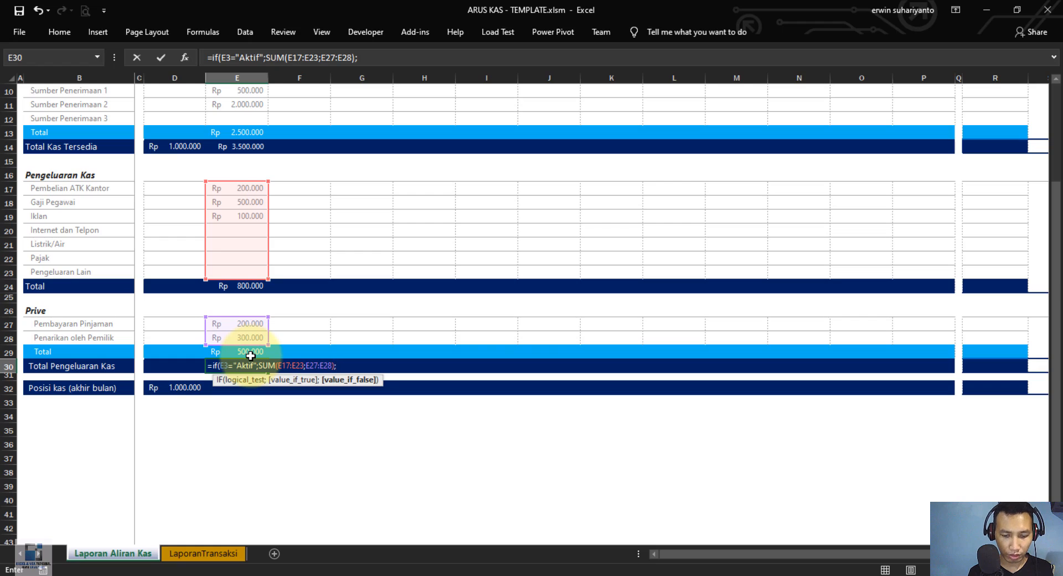
pyautogui.write('"")')
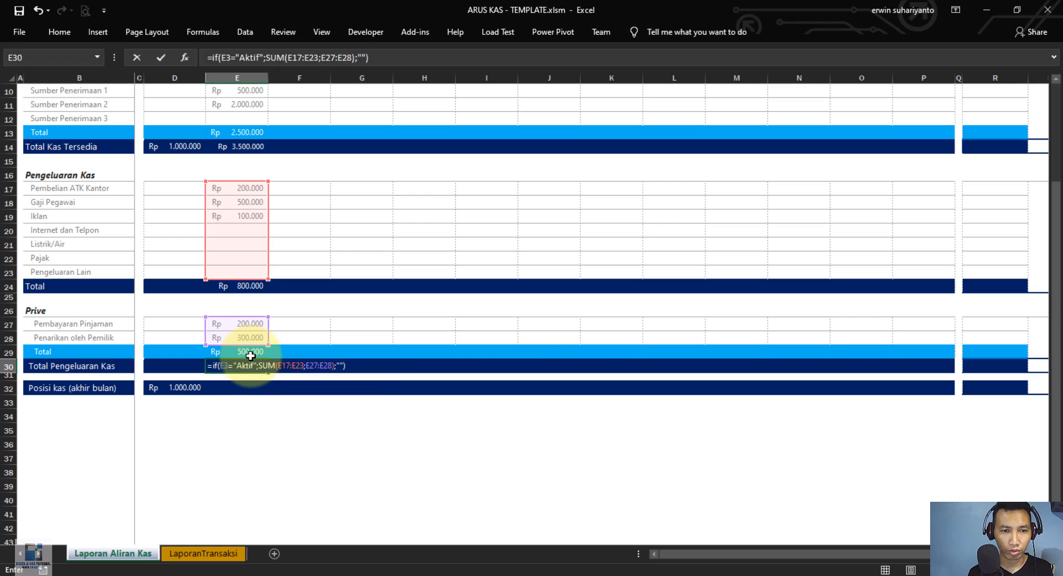
pyautogui.press('Return')
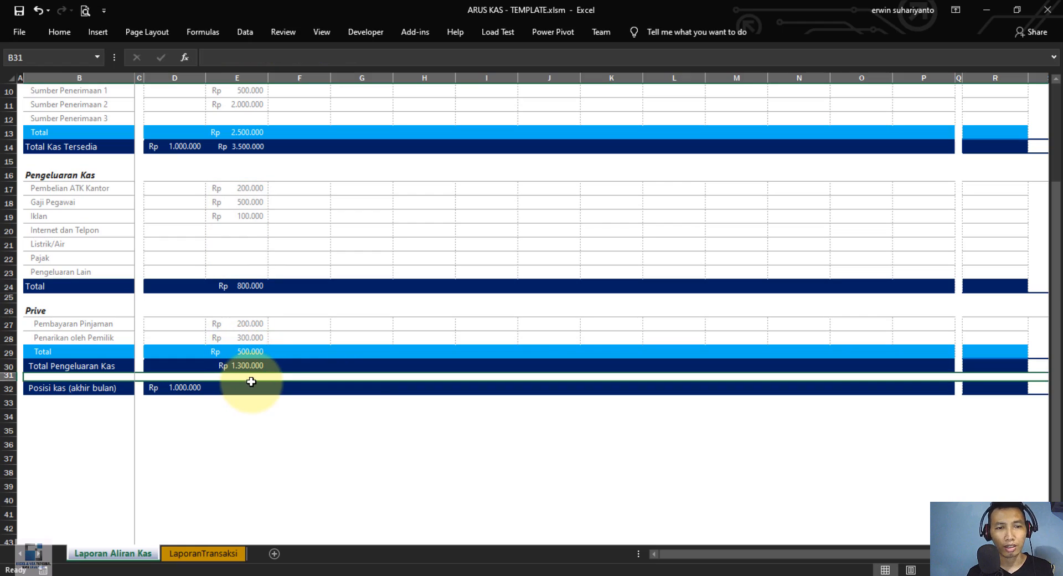
# Check the January formulas for Total Kas Tersedia in E14 and Total Pengeluaran Kas in E30
pyautogui.click(249, 367)
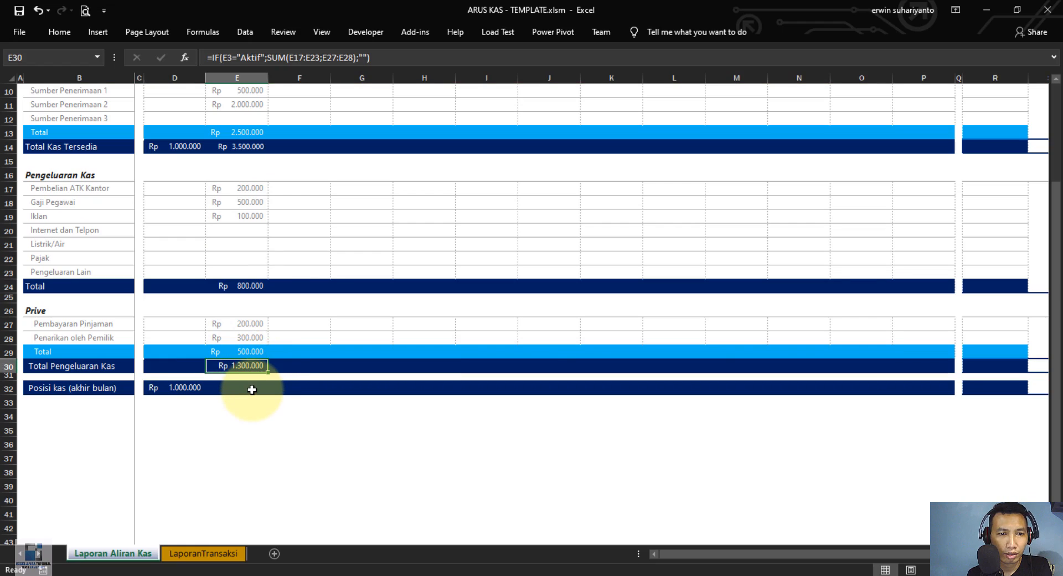
pyautogui.click(252, 390)
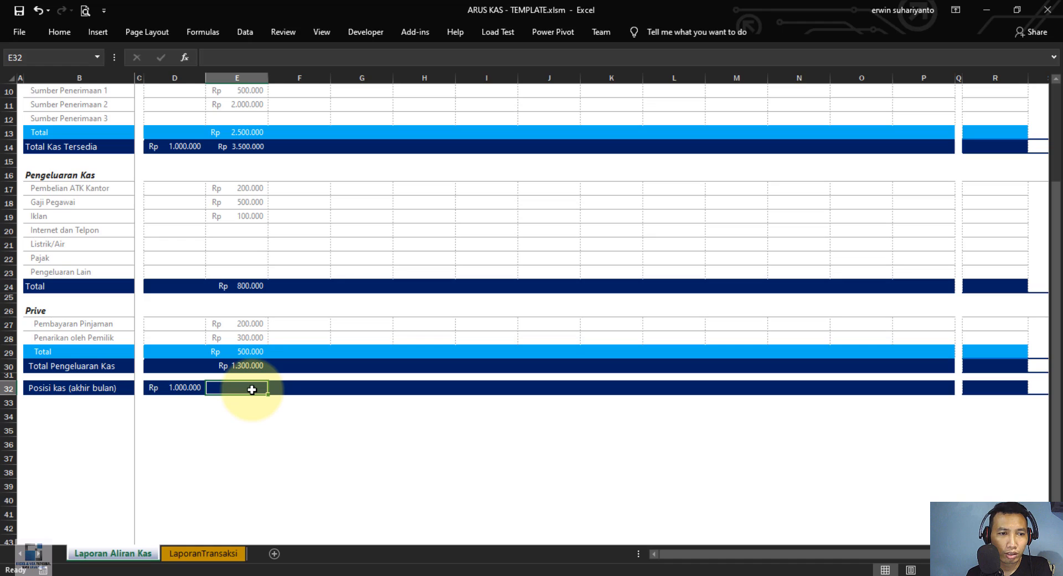
pyautogui.scroll(3, 252, 390)
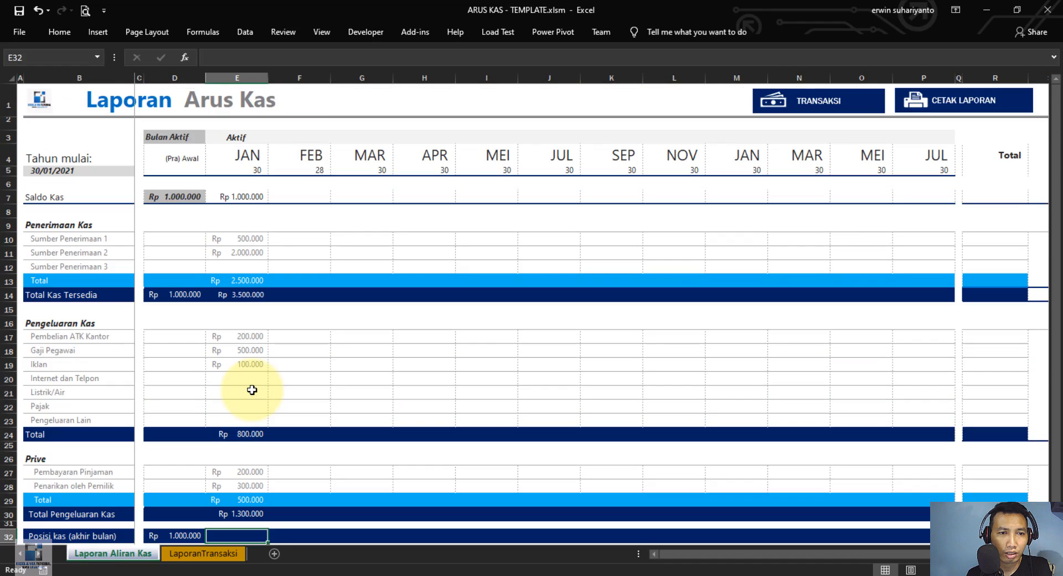
pyautogui.scroll(-1, 252, 390)
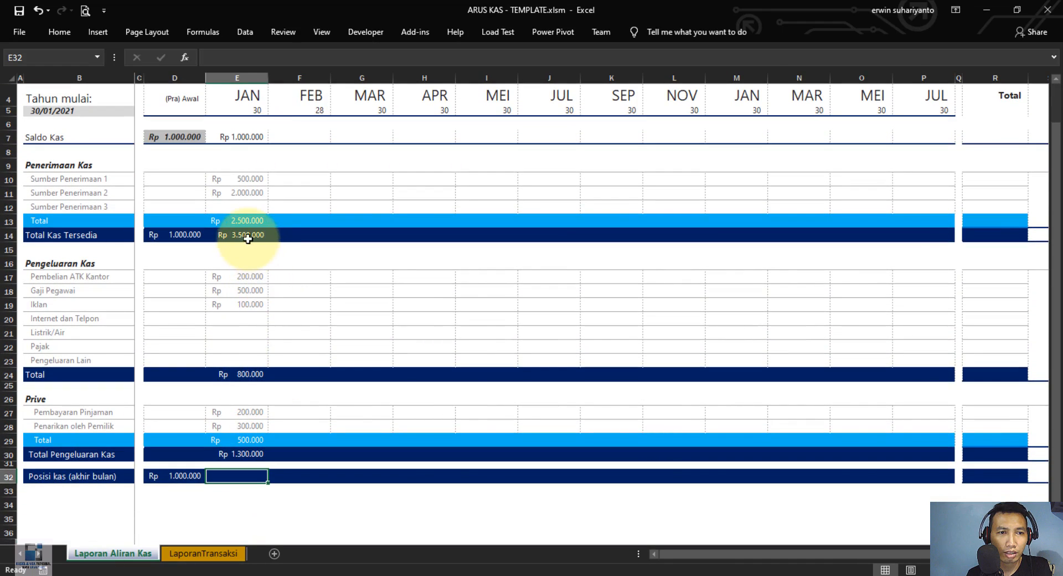
pyautogui.click(247, 237)
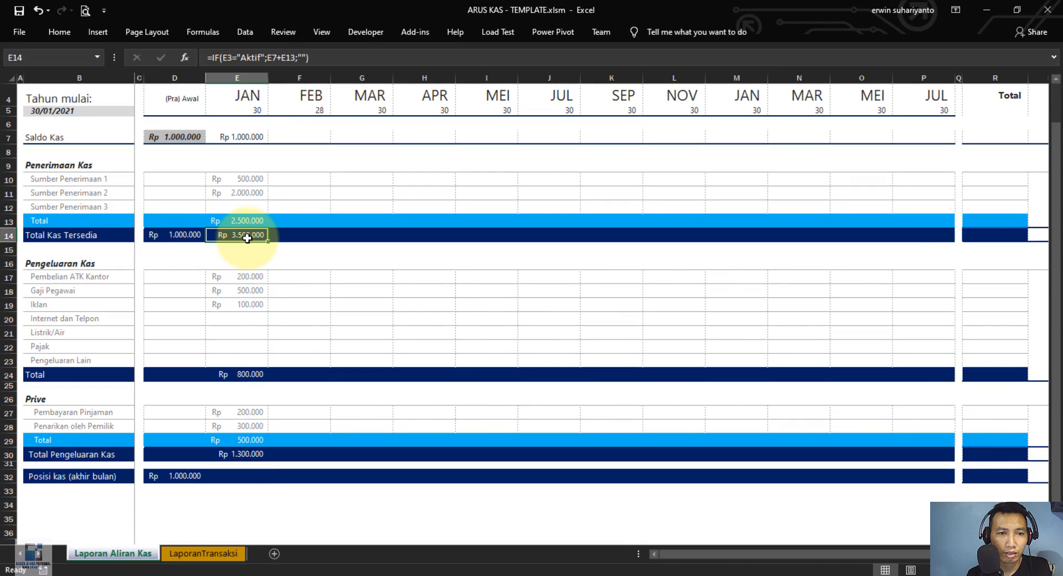
pyautogui.click(232, 454)
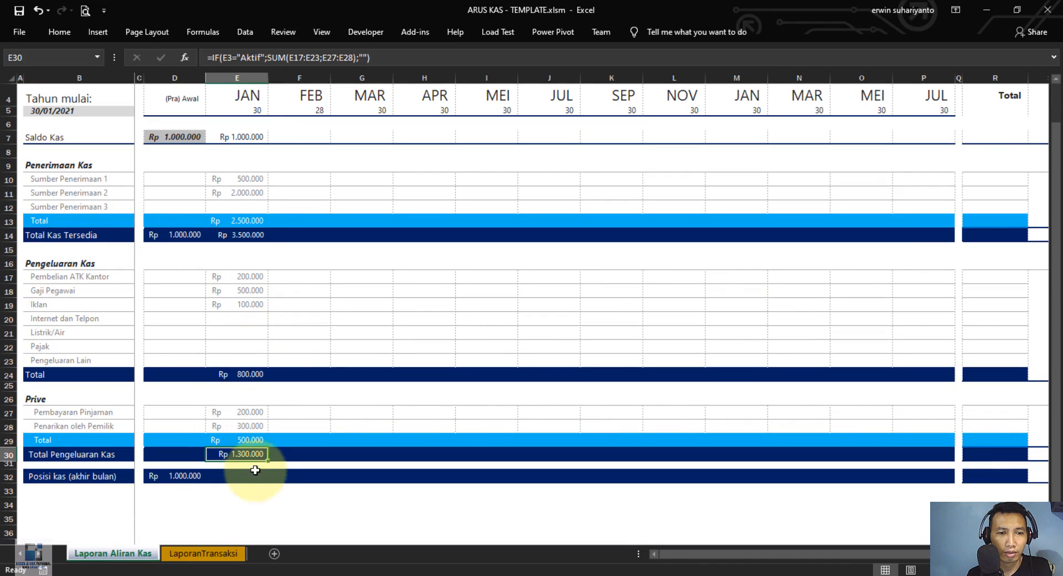
# Start an IF formula in E32, January's Posisi kas (akhir bulan), that tests whether E3 equals "Aktif"
pyautogui.click(255, 476)
pyautogui.write('=')
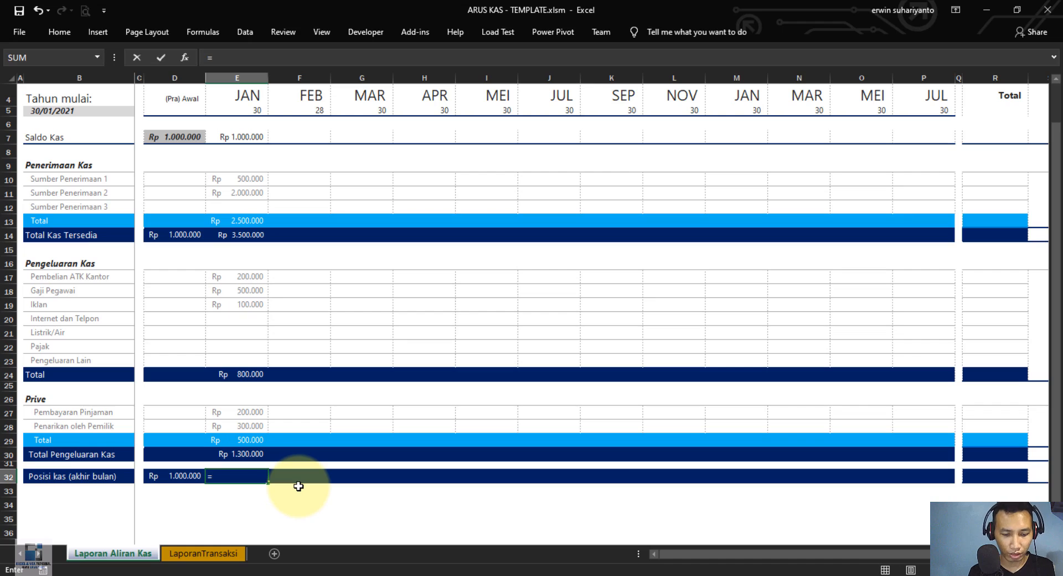
pyautogui.write('IF(')
pyautogui.scroll(1, 227, 354)
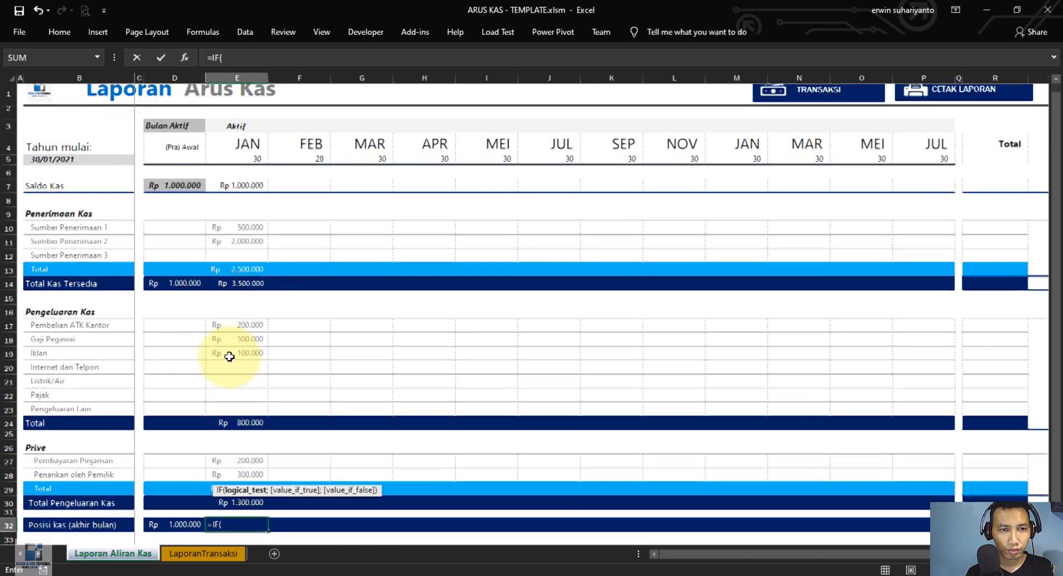
pyautogui.click(249, 138)
pyautogui.scroll(-1, 291, 171)
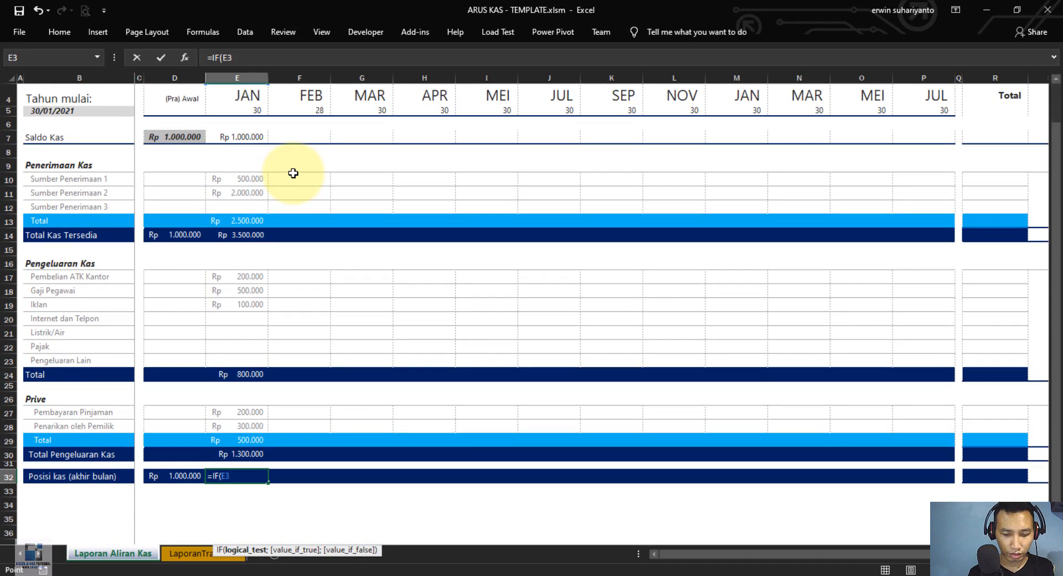
pyautogui.write('=')
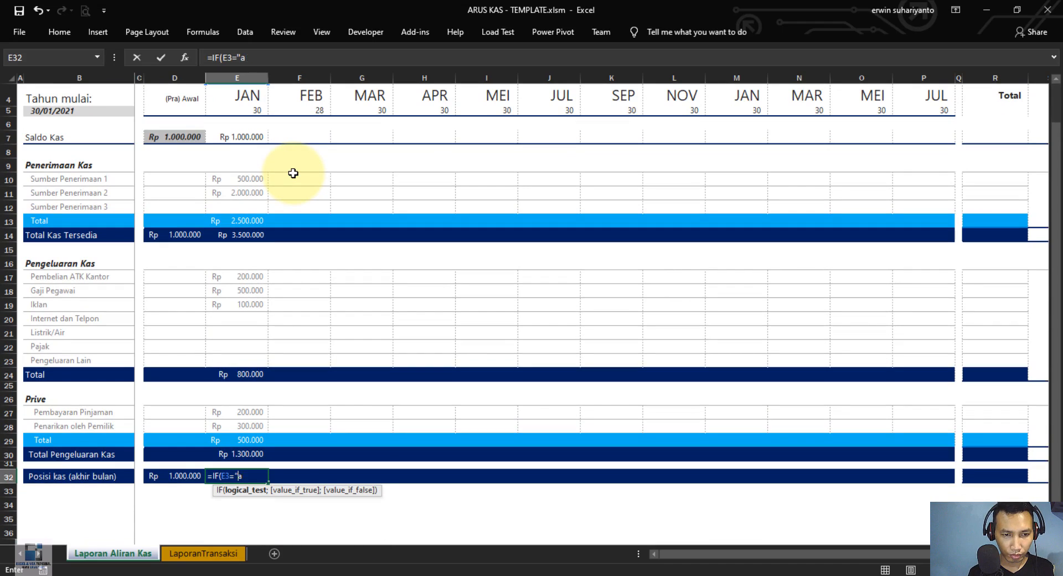
pyautogui.write('"Aktif')
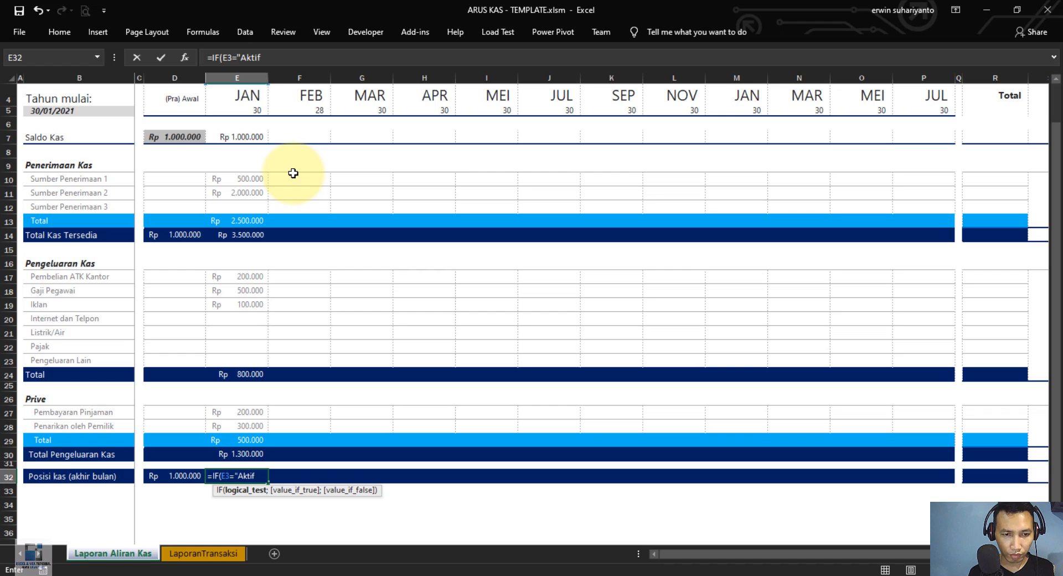
pyautogui.write('";')
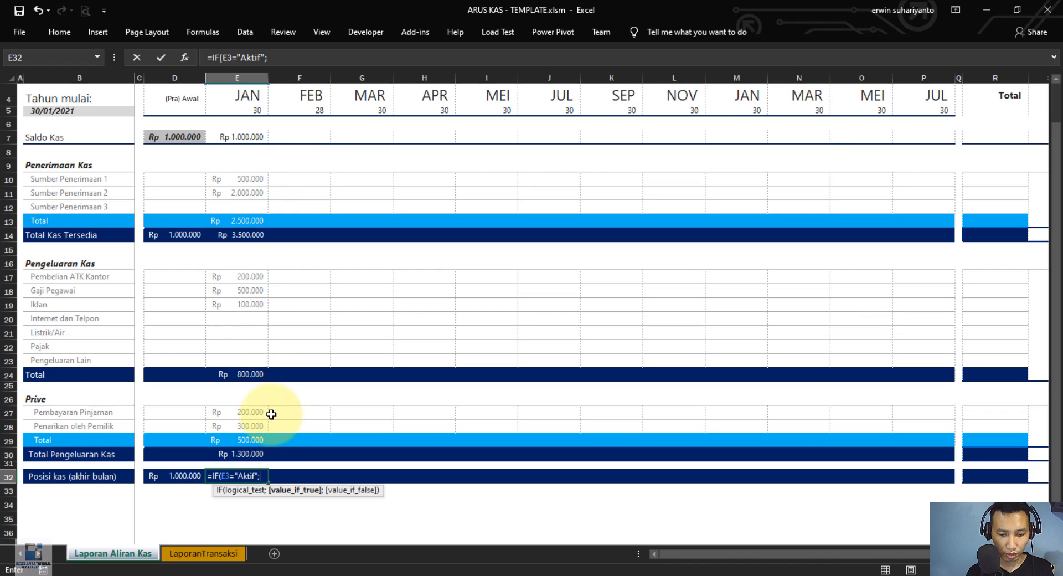
# Complete the E32 formula to return E14-E30 when the test is true and empty text "" otherwise
pyautogui.click(243, 236)
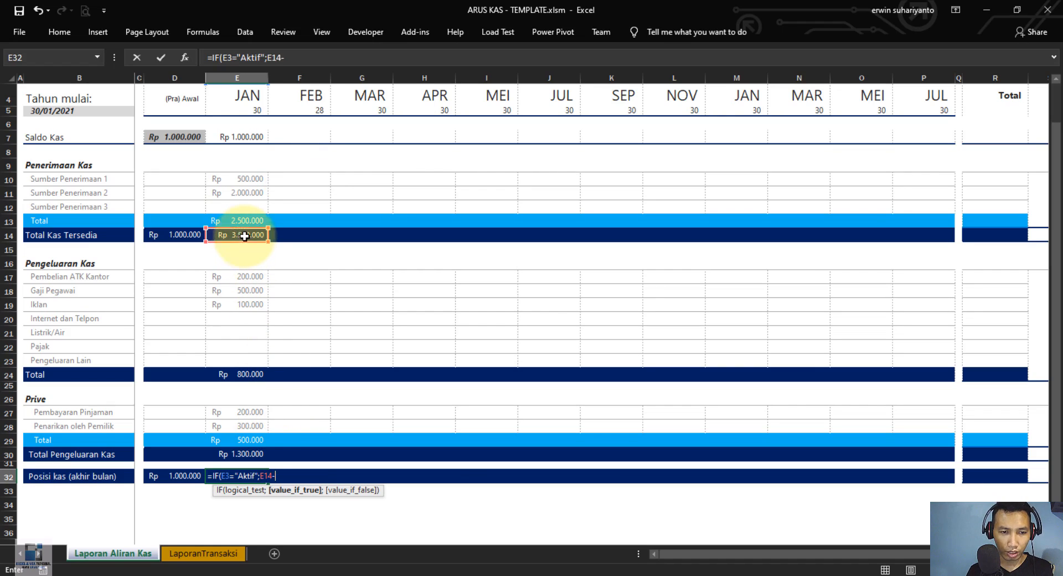
pyautogui.write('-')
pyautogui.click(249, 451)
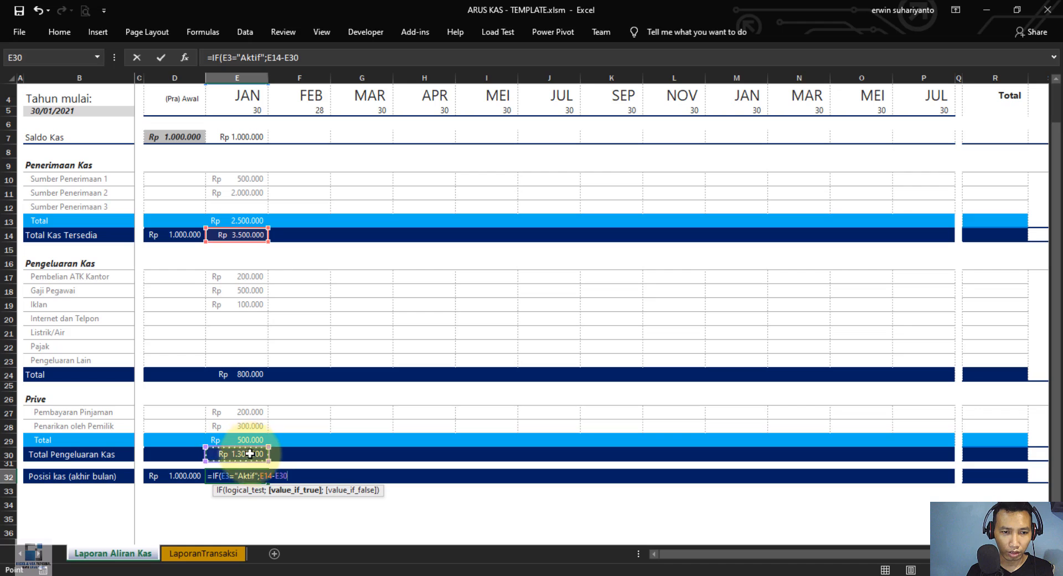
pyautogui.write(';')
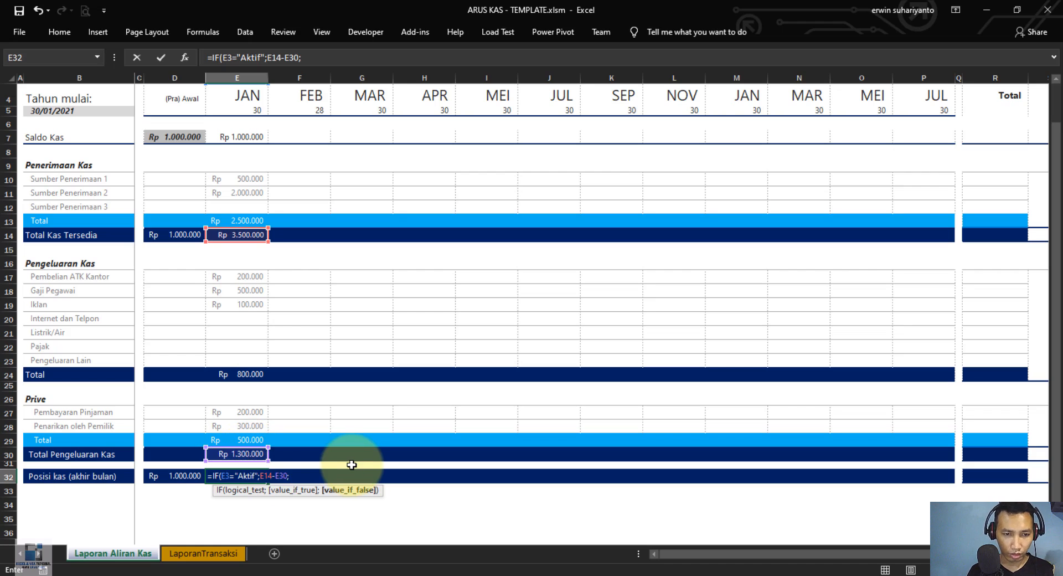
pyautogui.write('"")')
pyautogui.press('Return')
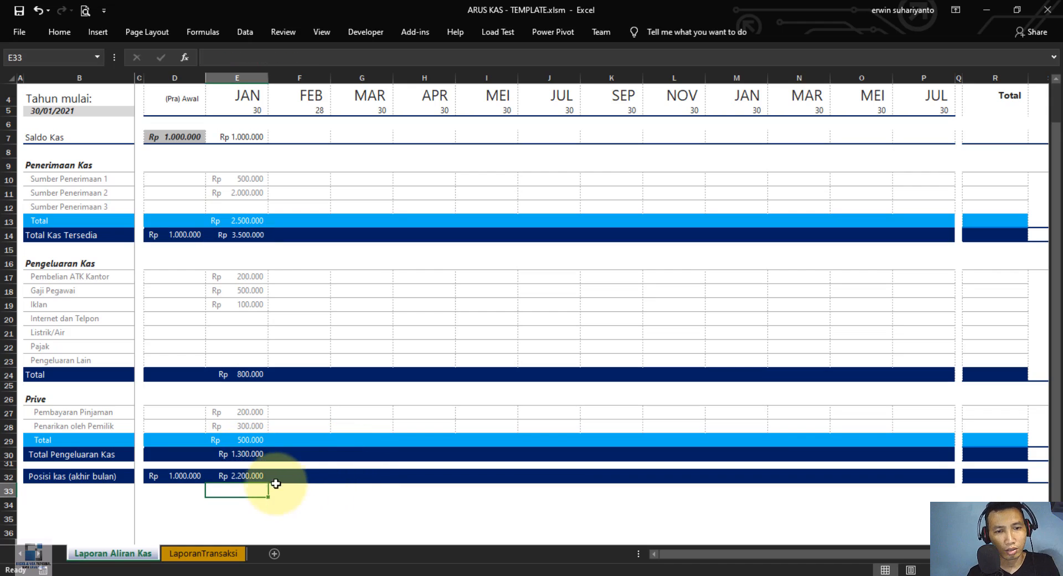
pyautogui.click(254, 477)
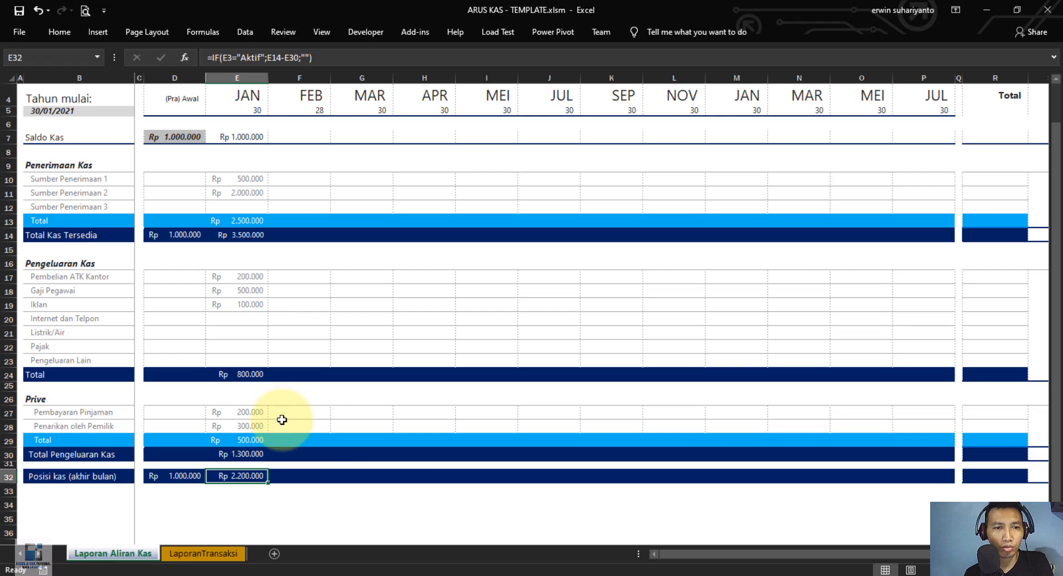
# Fill January's Saldo Kas formula from E7 across the remaining months through P7
pyautogui.scroll(1, 280, 420)
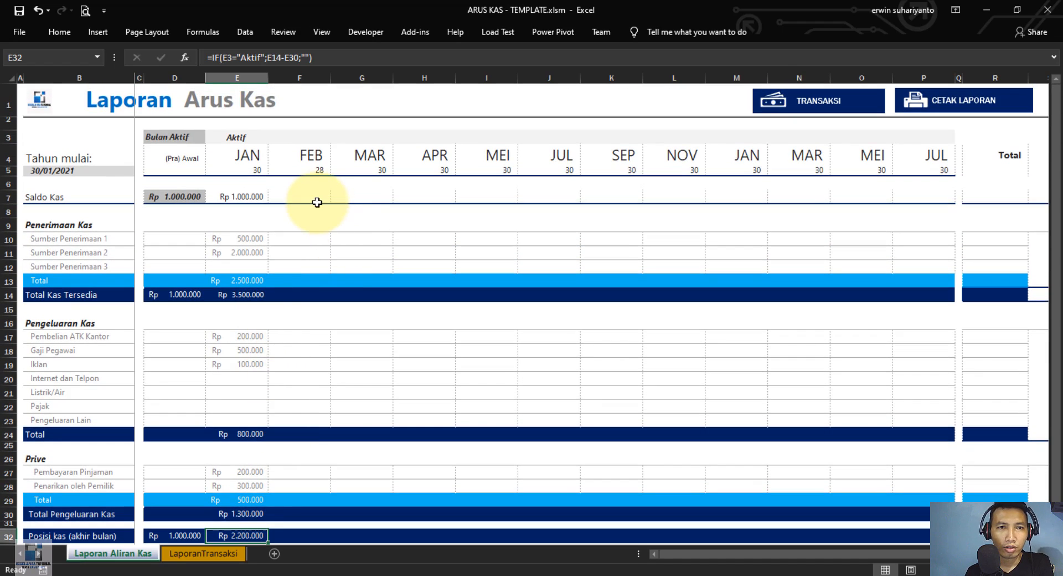
pyautogui.click(315, 198)
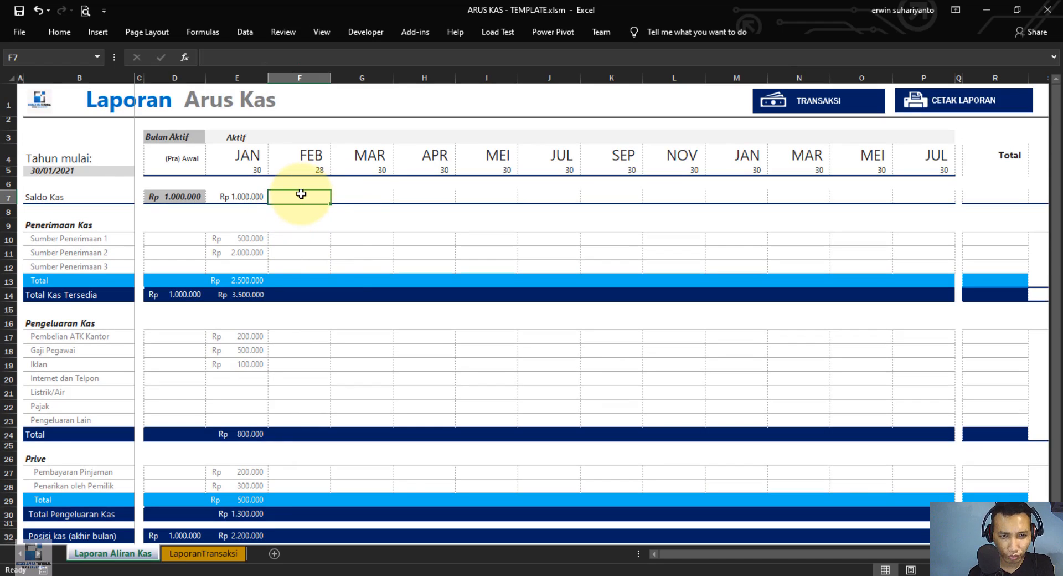
pyautogui.click(260, 195)
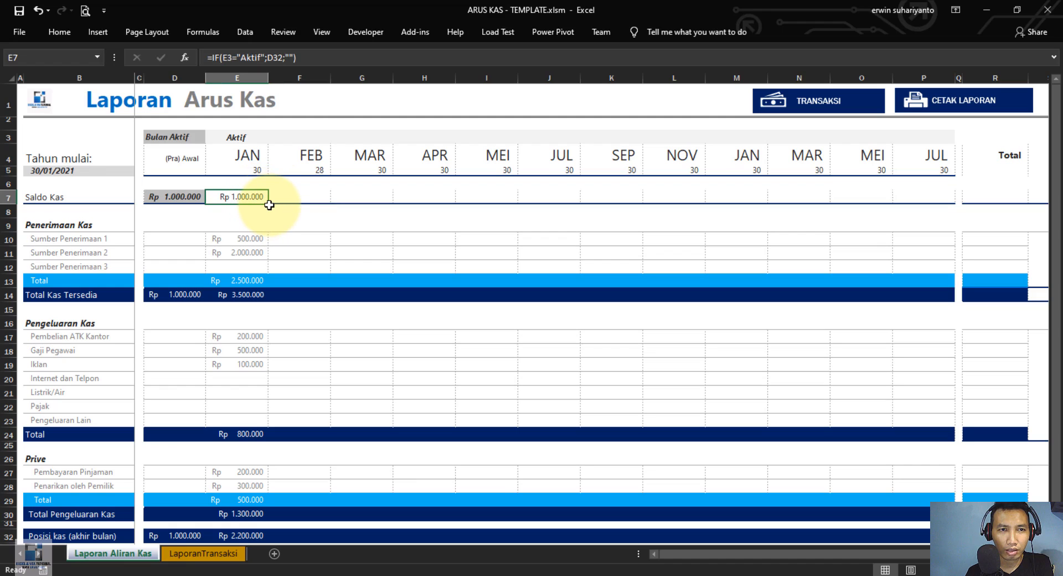
pyautogui.moveTo(269, 205); pyautogui.dragTo(936, 197)
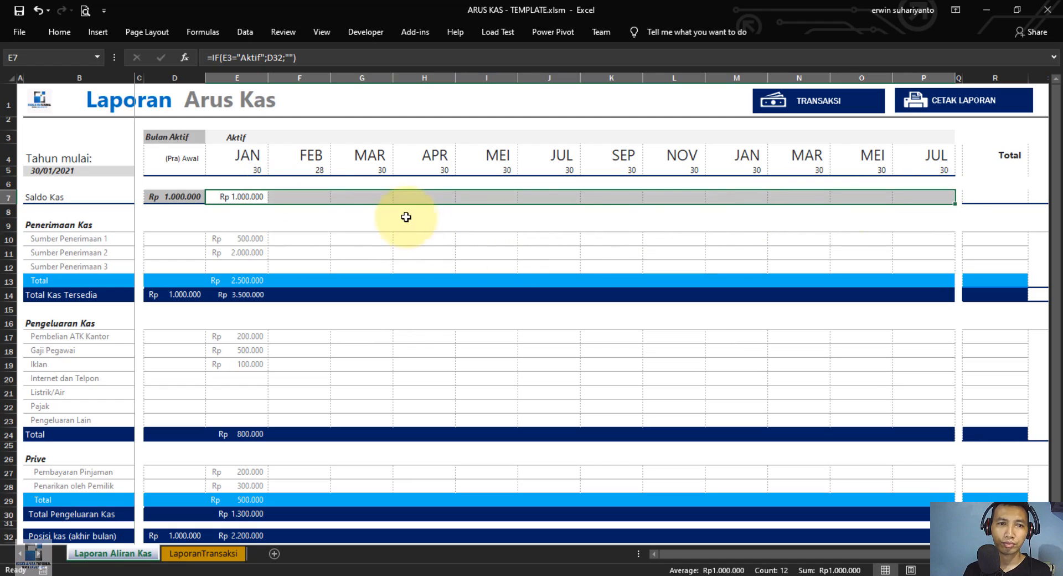
# Check the cell references in the Saldo Kas formulas of E7 and F7 against the previous month's closing cash
pyautogui.click(309, 198)
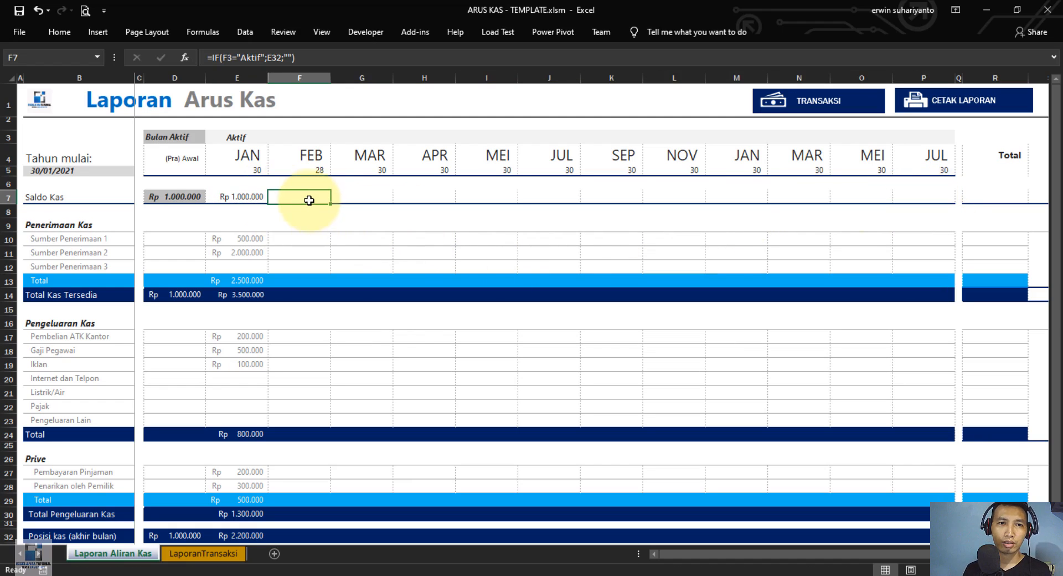
pyautogui.click(352, 195)
pyautogui.click(304, 197)
pyautogui.click(252, 198)
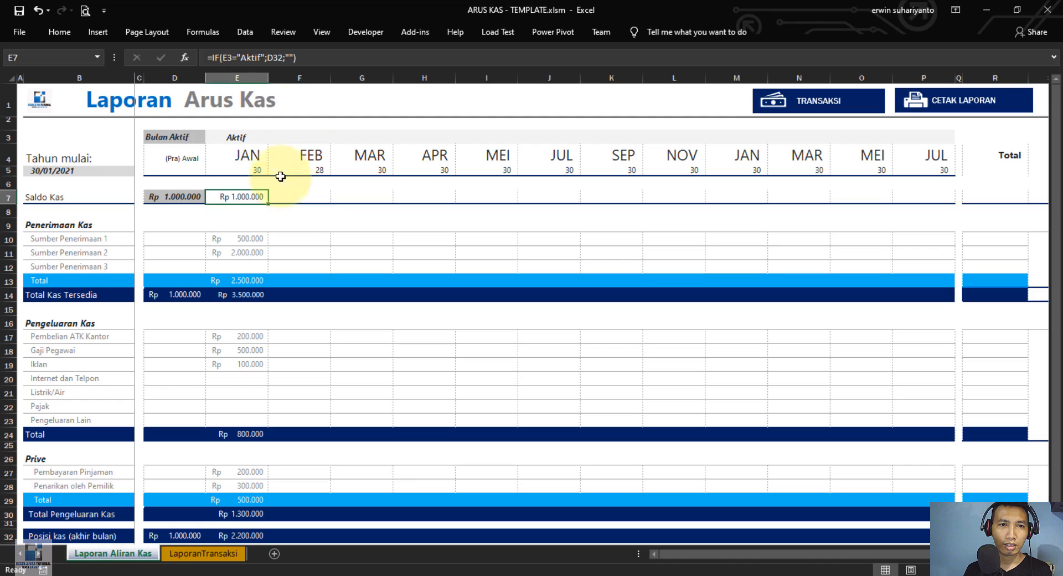
pyautogui.click(250, 60)
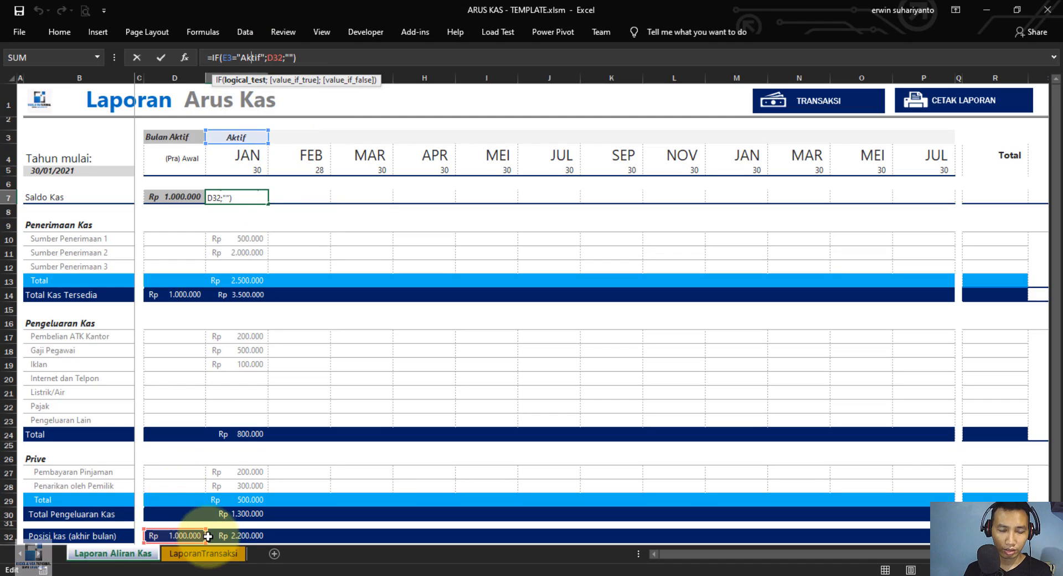
pyautogui.press('Return')
pyautogui.click(294, 198)
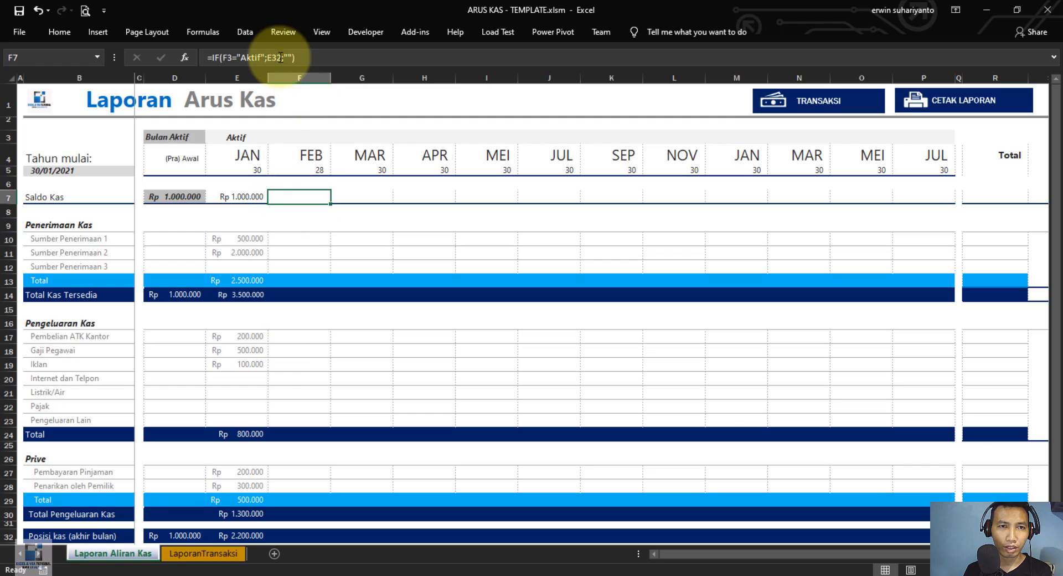
pyautogui.click(282, 57)
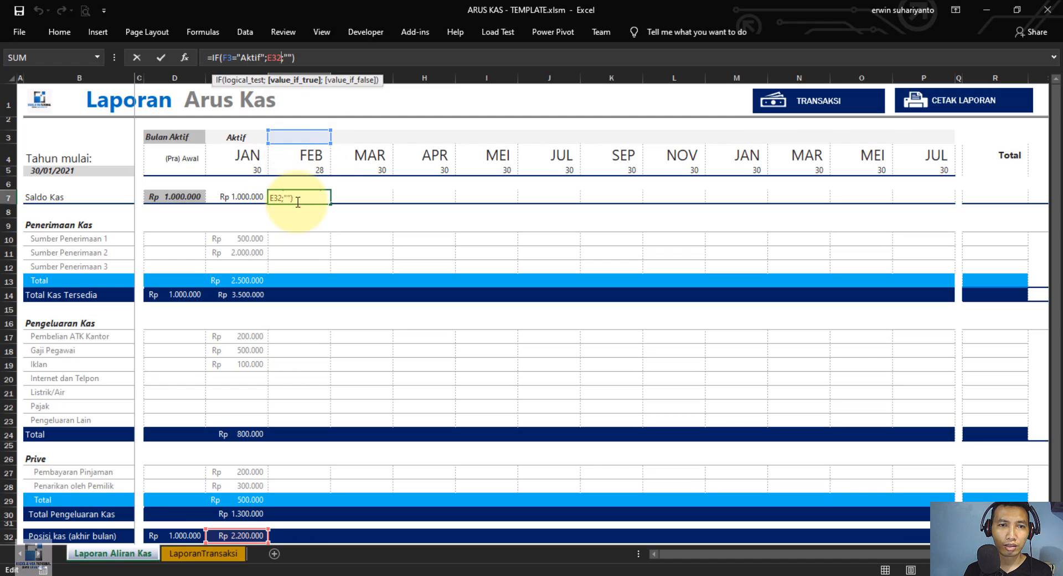
pyautogui.press('Return')
# Set February's Bulan Aktif status in F3 to Aktif and compare its Saldo Kas with January's closing cash in E32
pyautogui.click(307, 136)
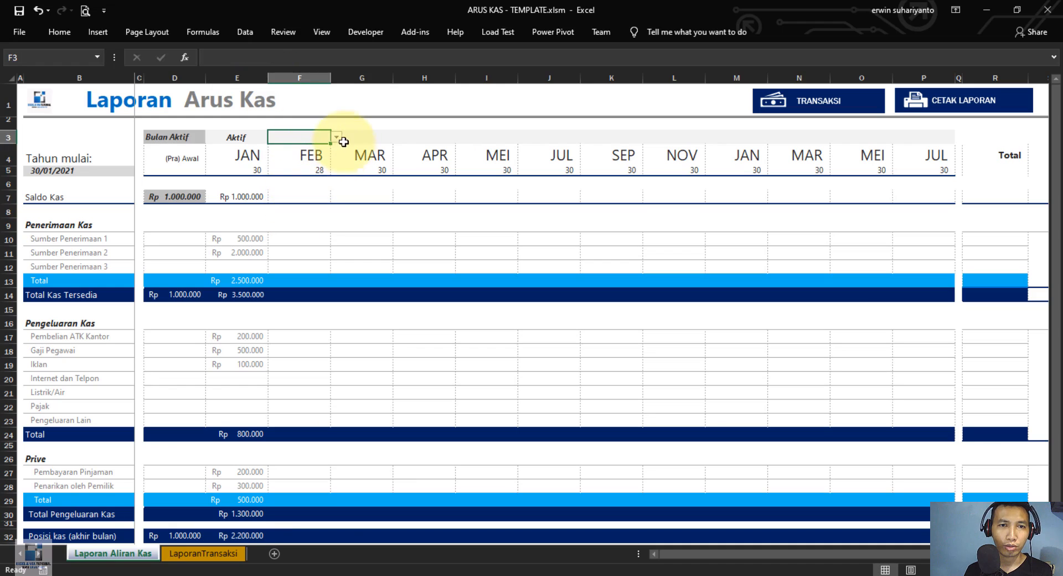
pyautogui.click(336, 137)
pyautogui.click(301, 148)
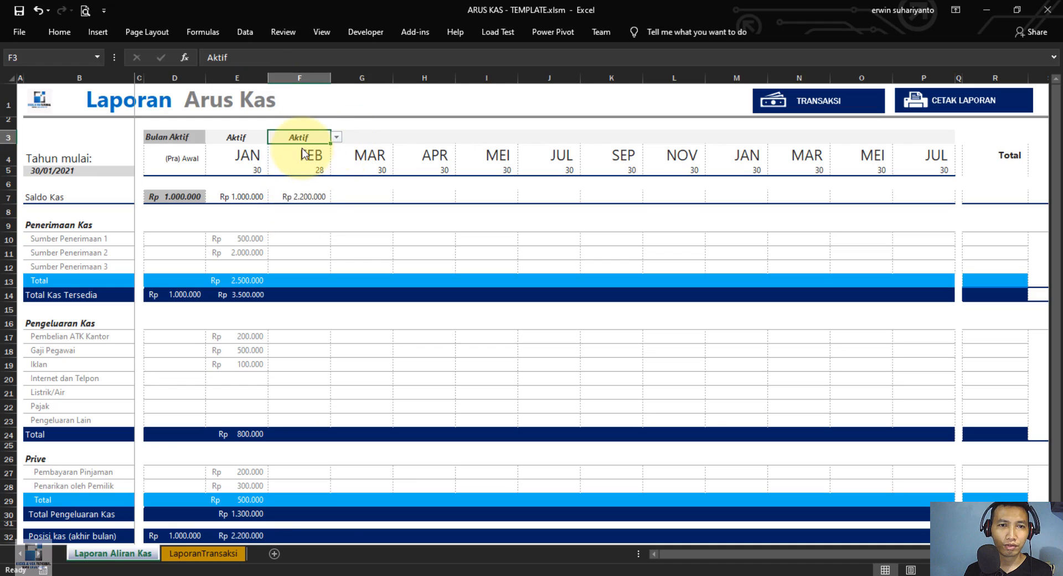
pyautogui.click(244, 535)
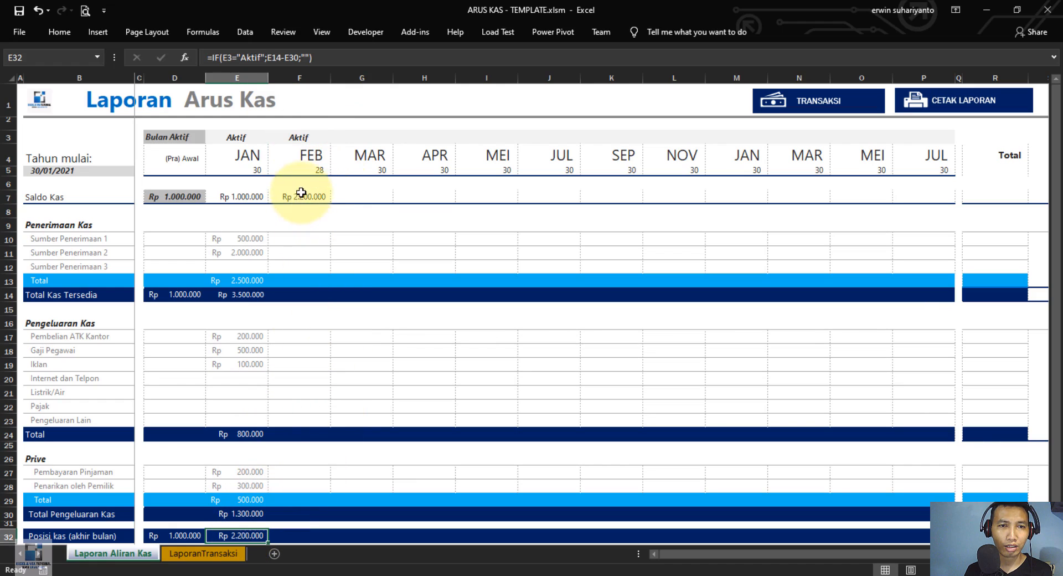
pyautogui.click(319, 204)
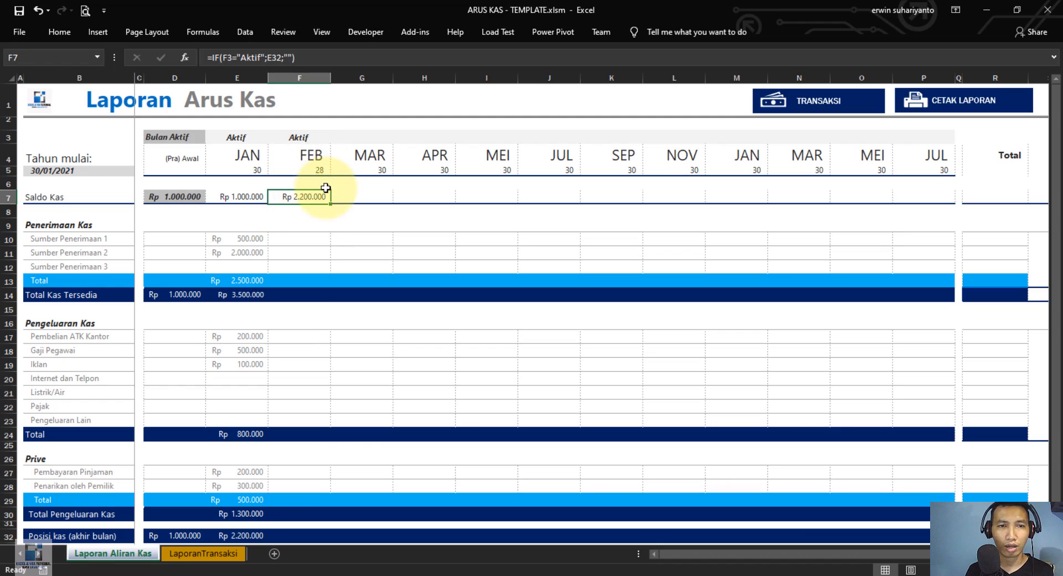
# Set March's Bulan Aktif status in G3 to Aktif and check its Saldo Kas formula in G7
pyautogui.click(369, 197)
pyautogui.click(369, 137)
pyautogui.click(396, 146)
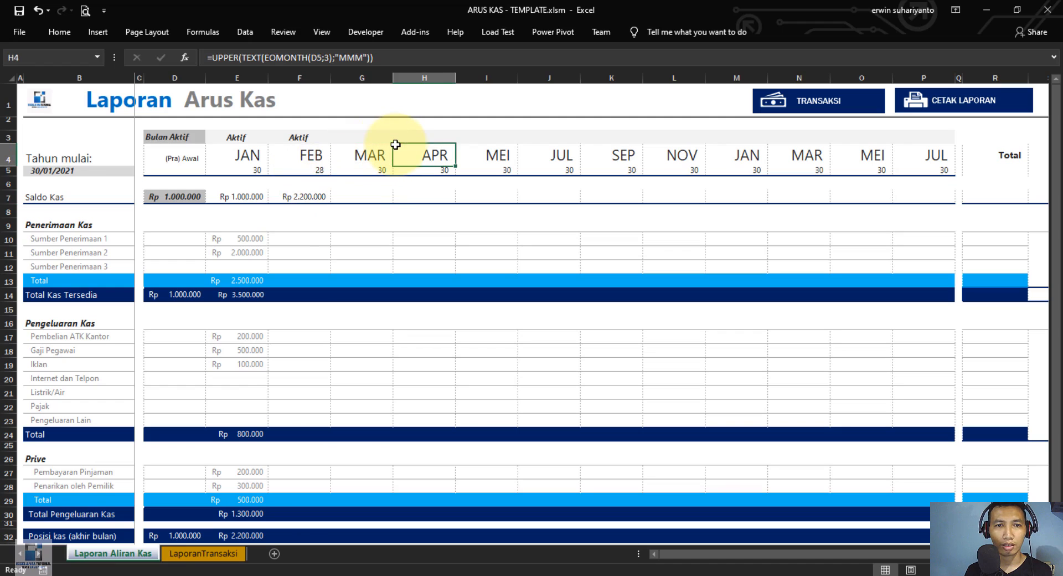
pyautogui.click(396, 142)
pyautogui.click(396, 147)
pyautogui.click(375, 198)
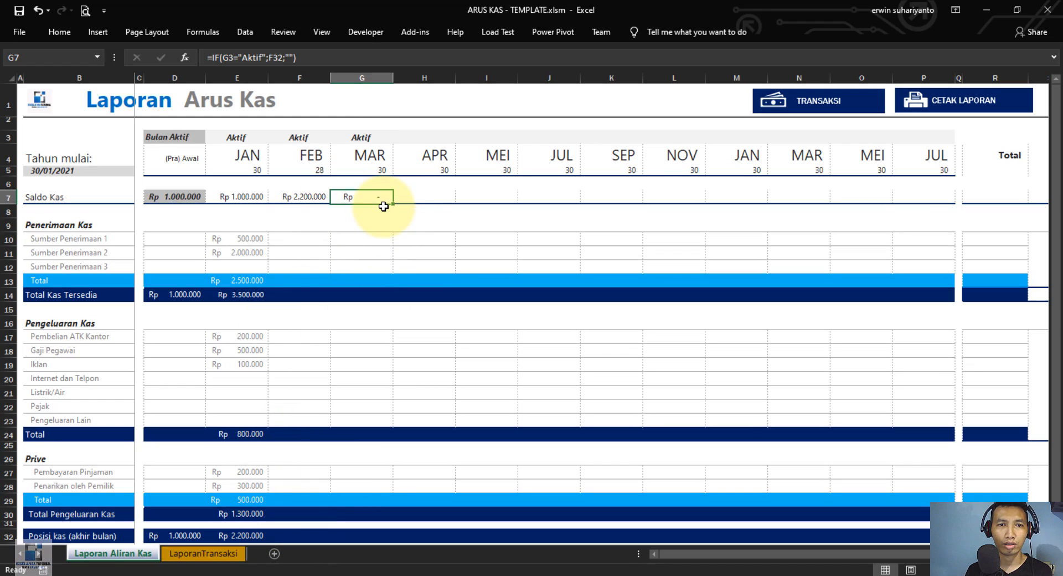
# Switch March's Bulan Aktif status in G3 to Non-Aktif
pyautogui.click(301, 78)
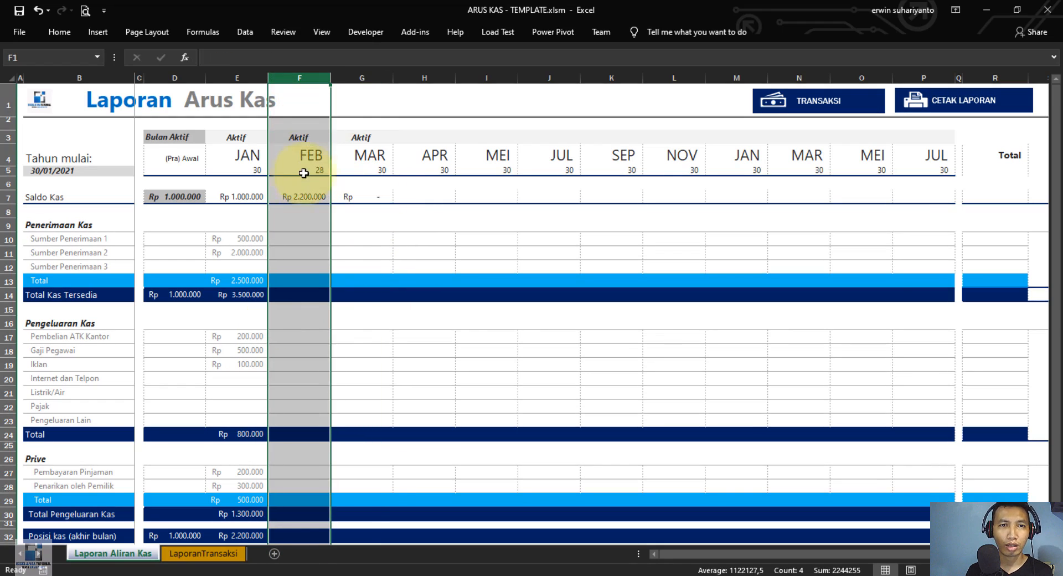
pyautogui.click(372, 195)
pyautogui.click(370, 139)
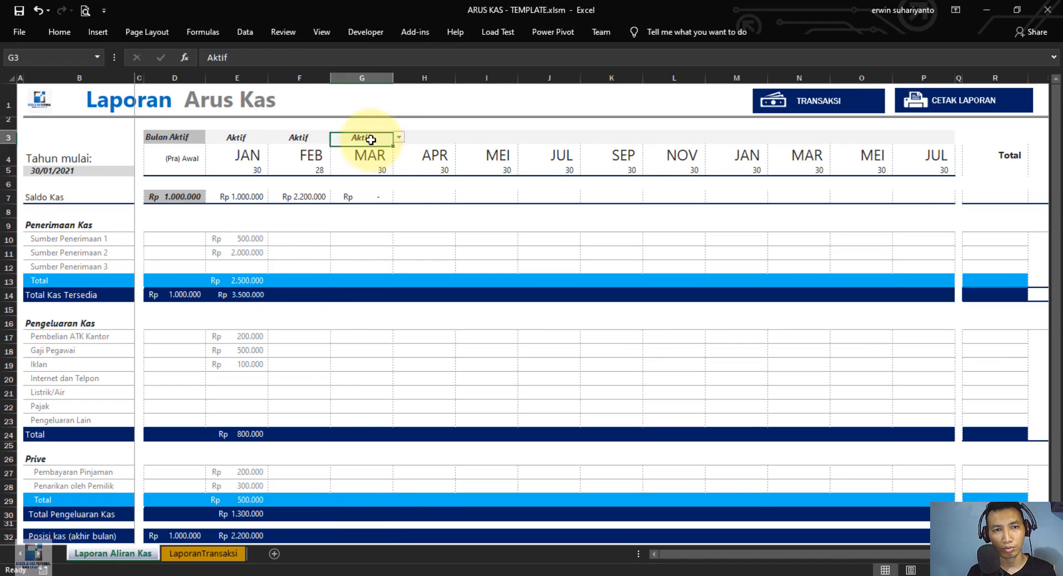
pyautogui.click(397, 138)
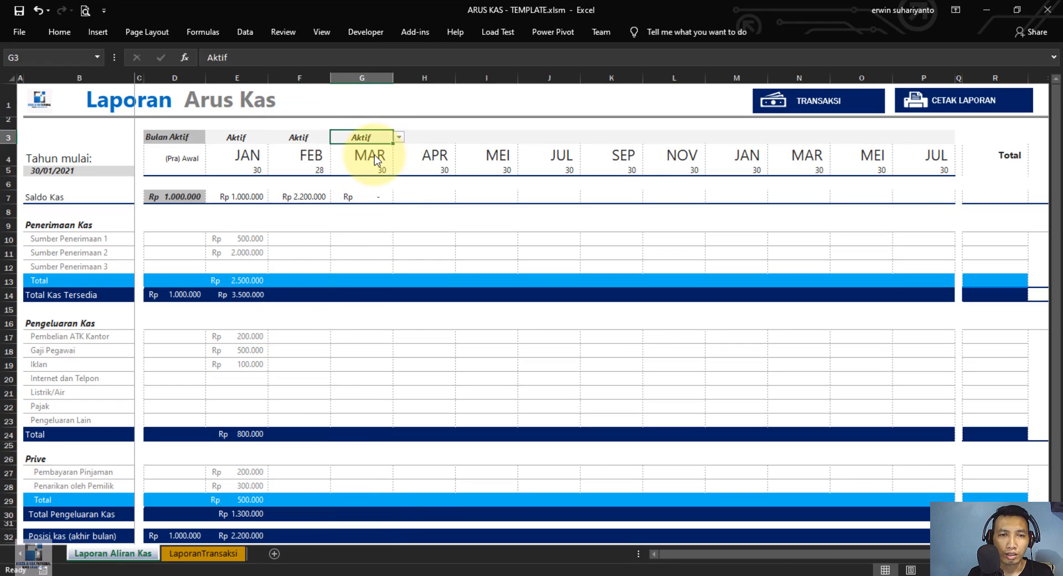
pyautogui.click(374, 154)
# Fill the January Penerimaan Kas total and Total Kas Tersedia formulas in E13:E14 across the months through column P
pyautogui.click(307, 241)
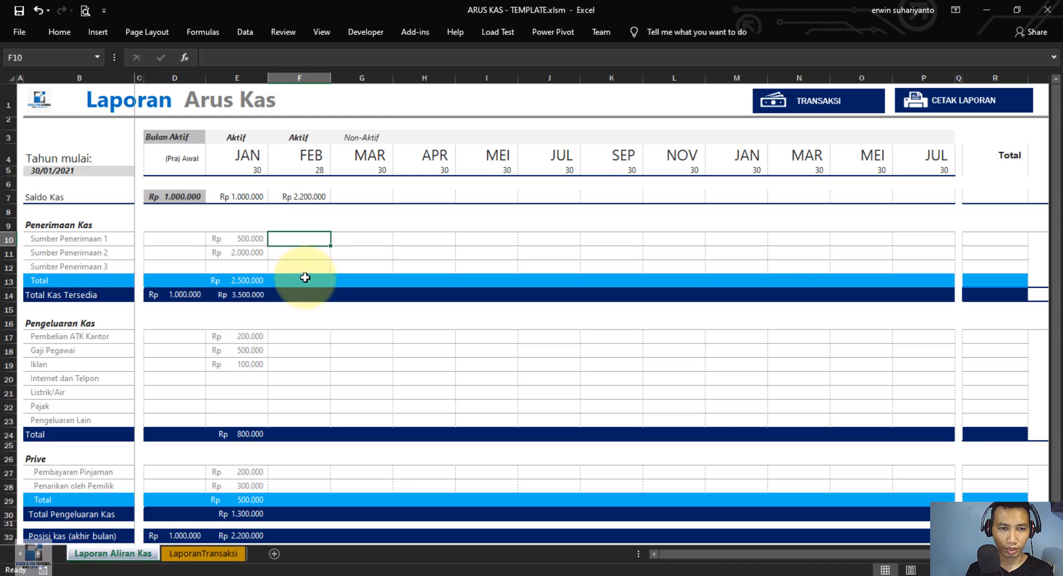
pyautogui.click(264, 281)
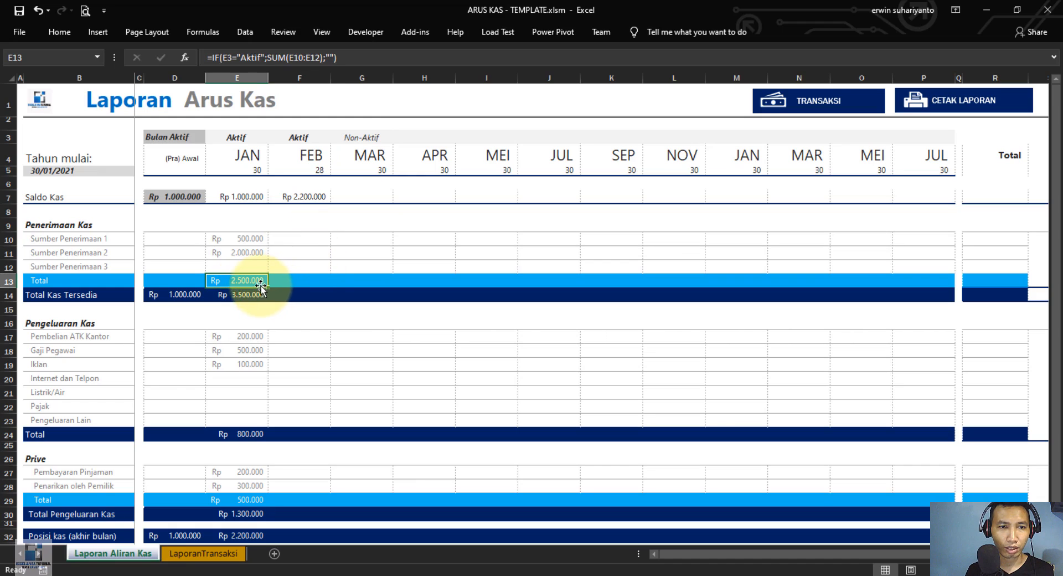
pyautogui.moveTo(260, 285); pyautogui.dragTo(256, 293)
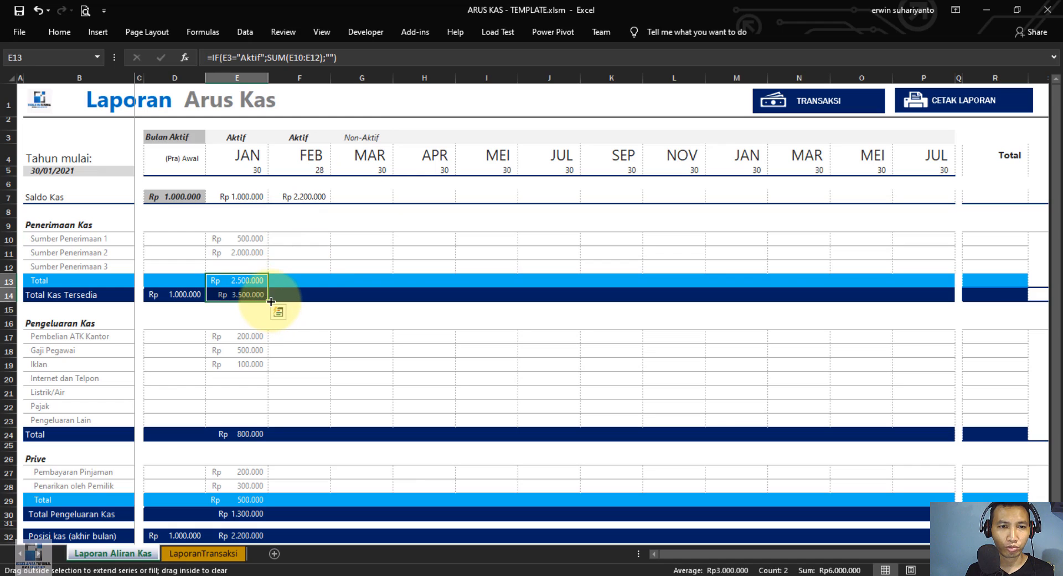
pyautogui.moveTo(271, 301); pyautogui.dragTo(928, 292)
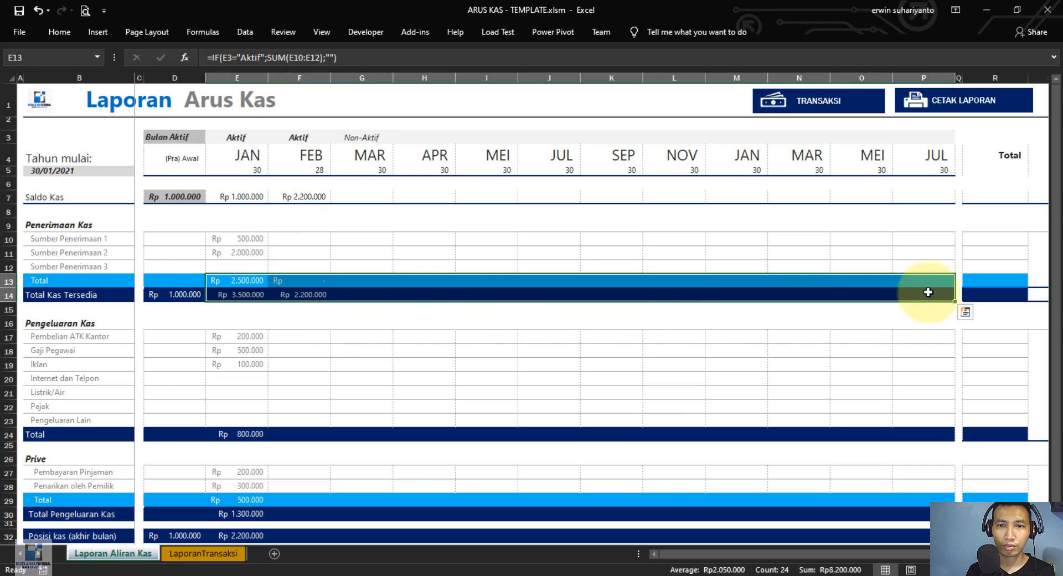
pyautogui.click(314, 281)
# Fill the January Pengeluaran Kas total formula in E24 across the months through column P
pyautogui.scroll(-1, 310, 301)
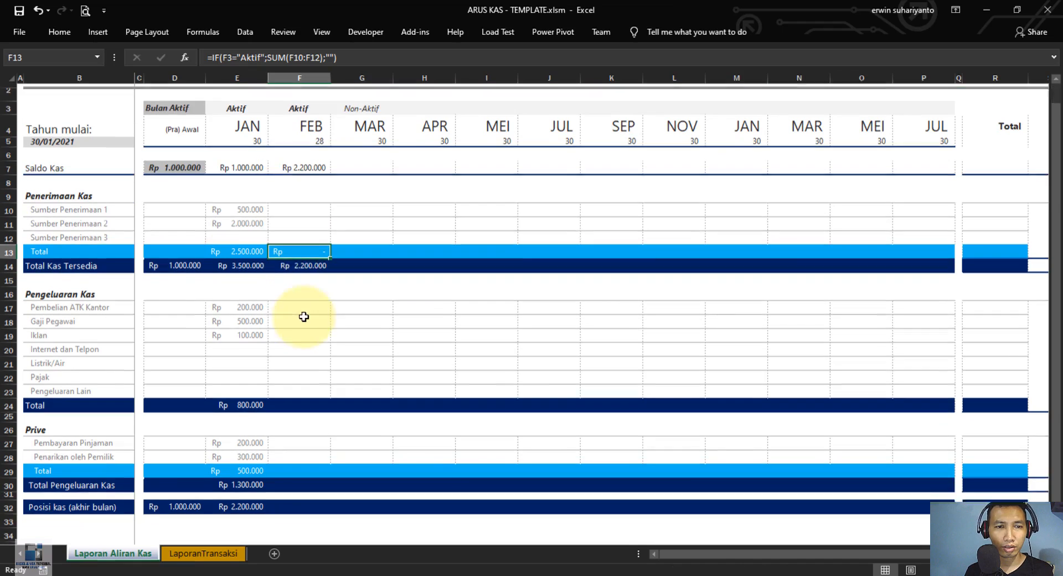
pyautogui.click(254, 378)
pyautogui.rightClick(255, 381)
pyautogui.press('Escape')
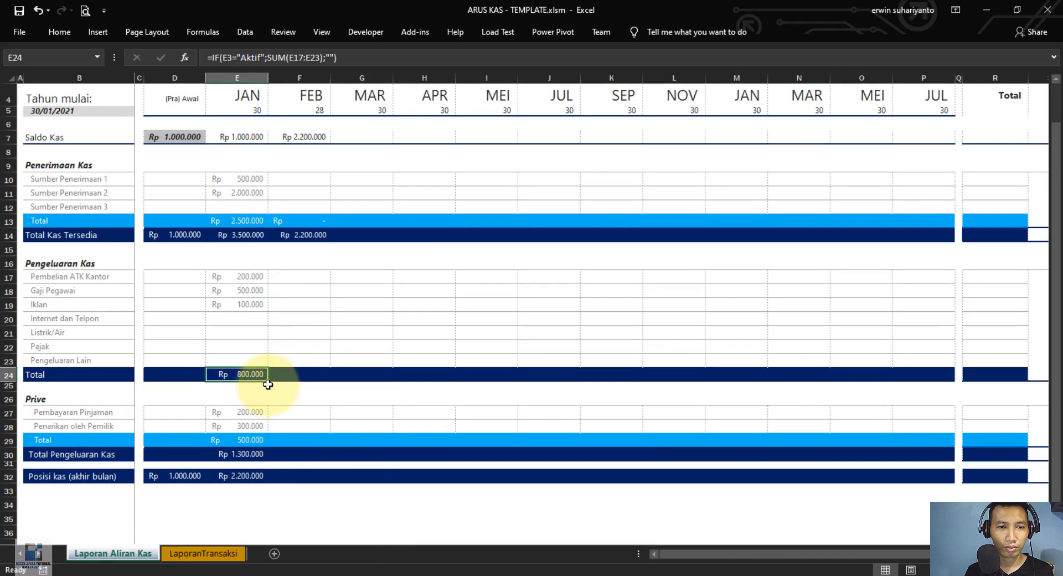
pyautogui.moveTo(269, 381); pyautogui.dragTo(930, 374)
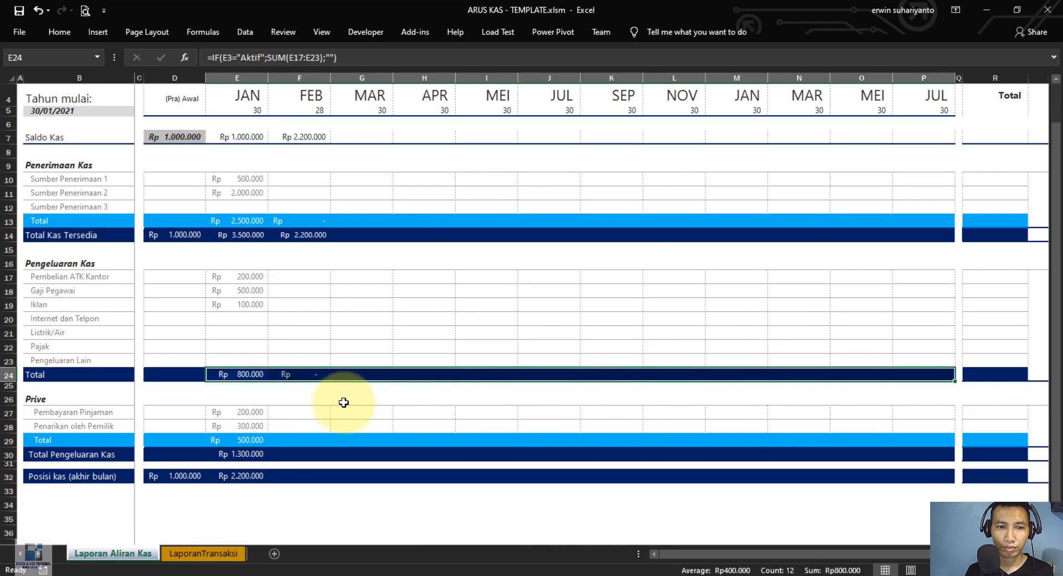
# Fill the January Prive Total, Total Pengeluaran Kas and Posisi kas formulas in E29:E30 and E32 across the months through column P
pyautogui.scroll(-1, 332, 407)
pyautogui.moveTo(247, 395); pyautogui.dragTo(935, 402)
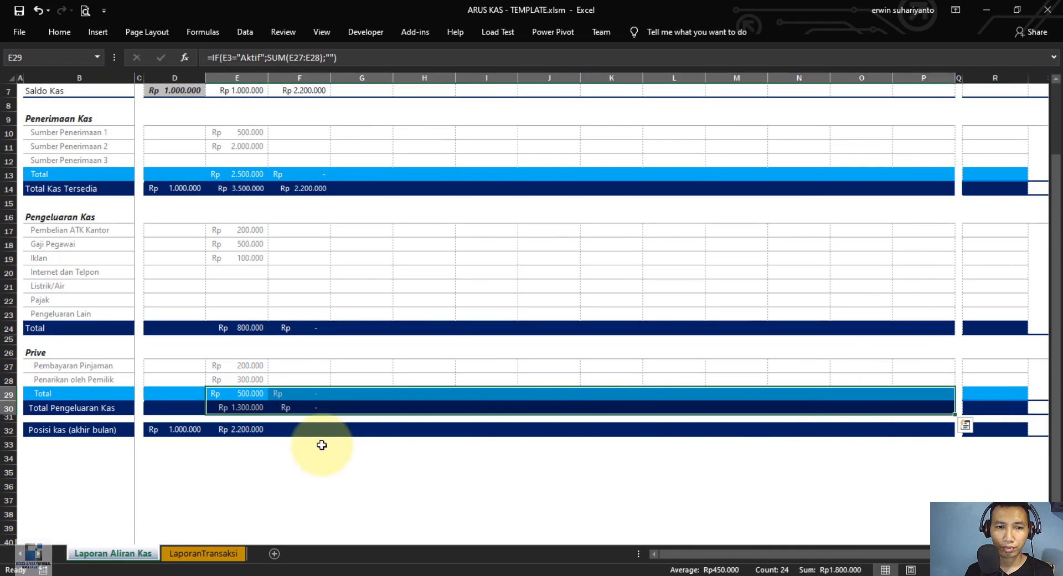
pyautogui.click(257, 429)
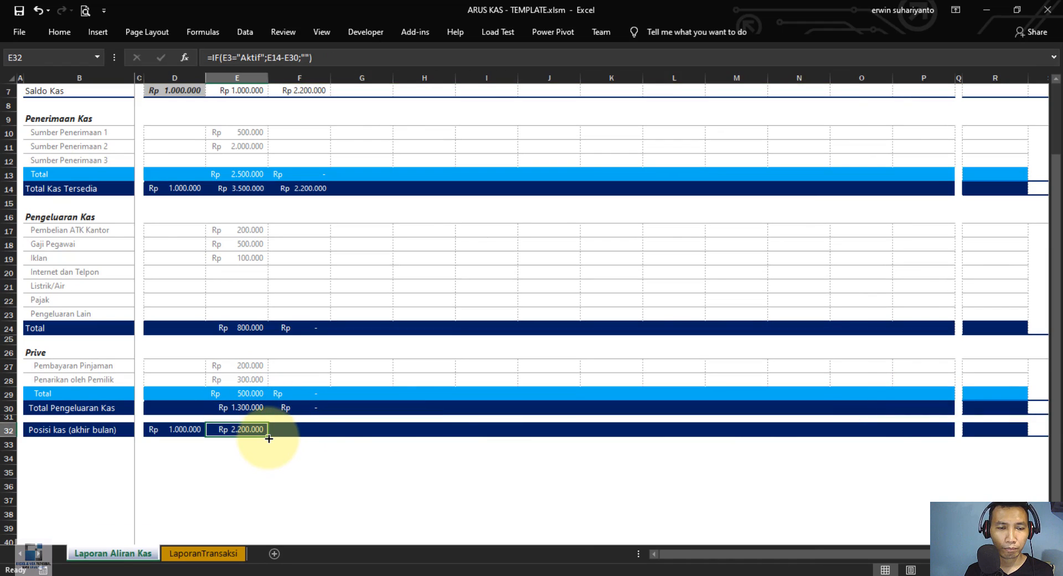
pyautogui.moveTo(268, 438); pyautogui.dragTo(949, 428)
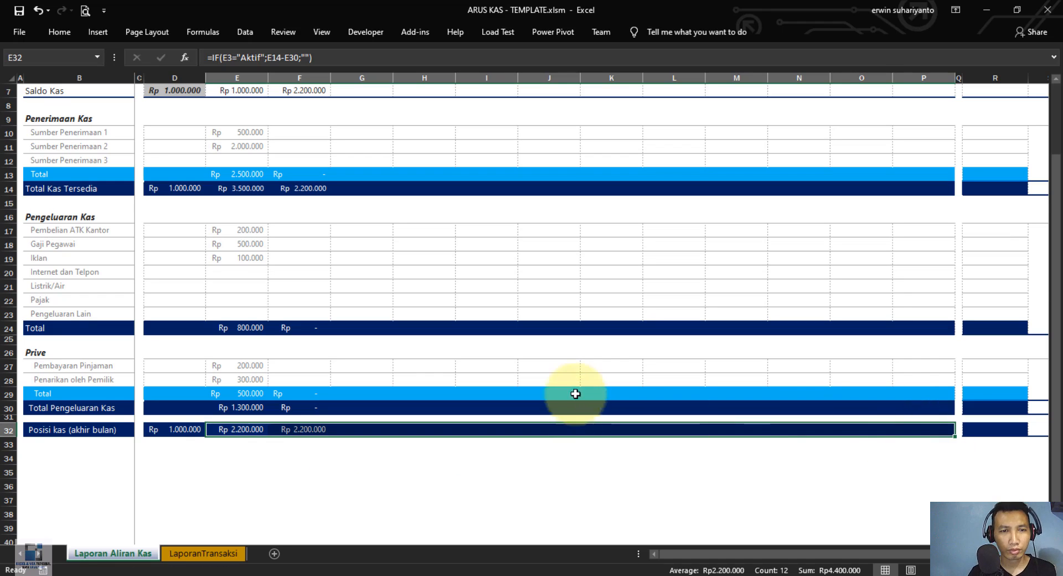
# Check February's Posisi kas formula in F32 and set March's Bulan Aktif status in G3 to Aktif to test the copied formulas
pyautogui.scroll(2, 574, 393)
pyautogui.scroll(-1, 351, 214)
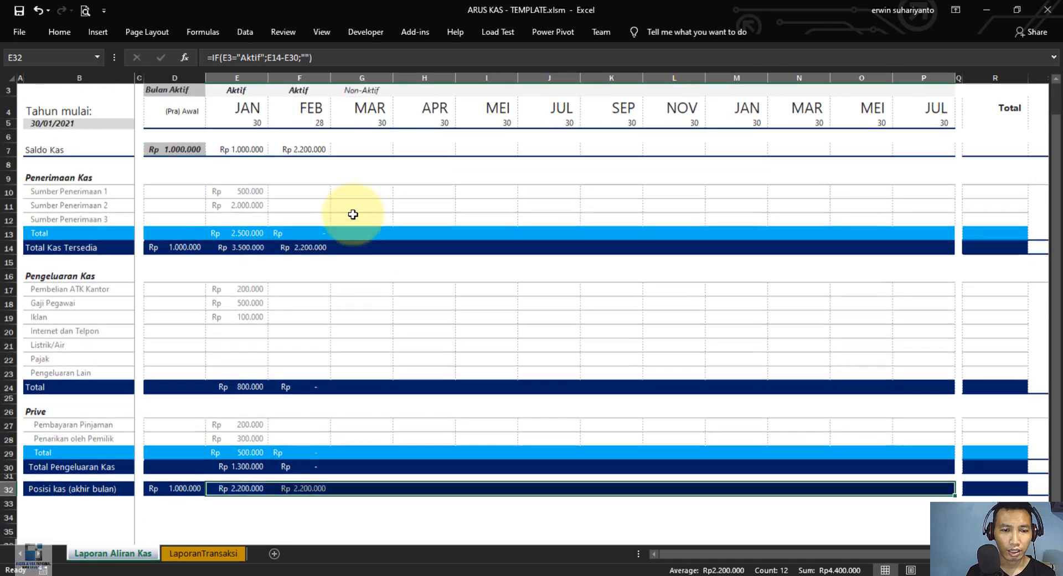
pyautogui.click(288, 476)
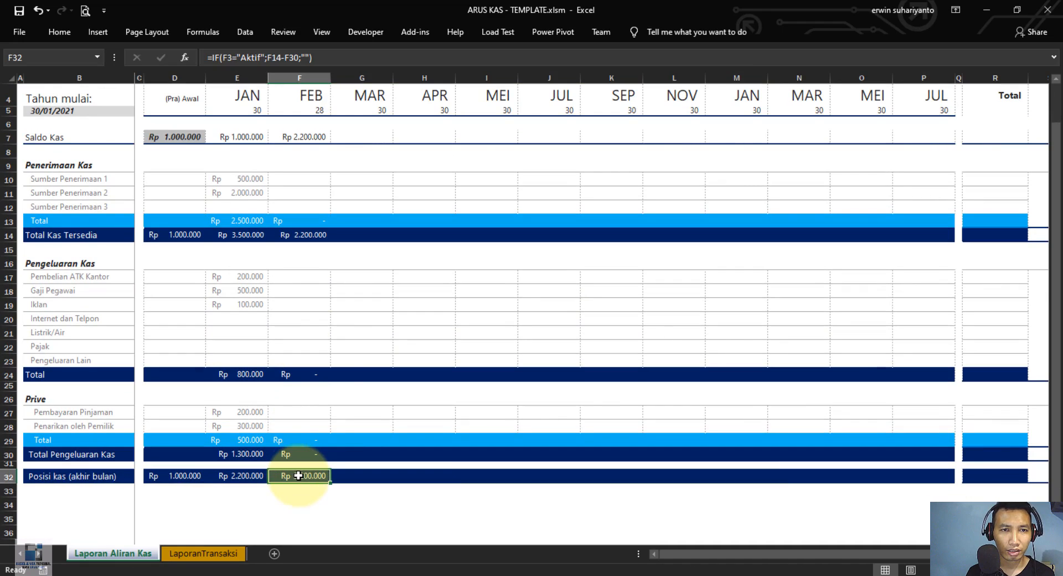
pyautogui.scroll(1, 320, 360)
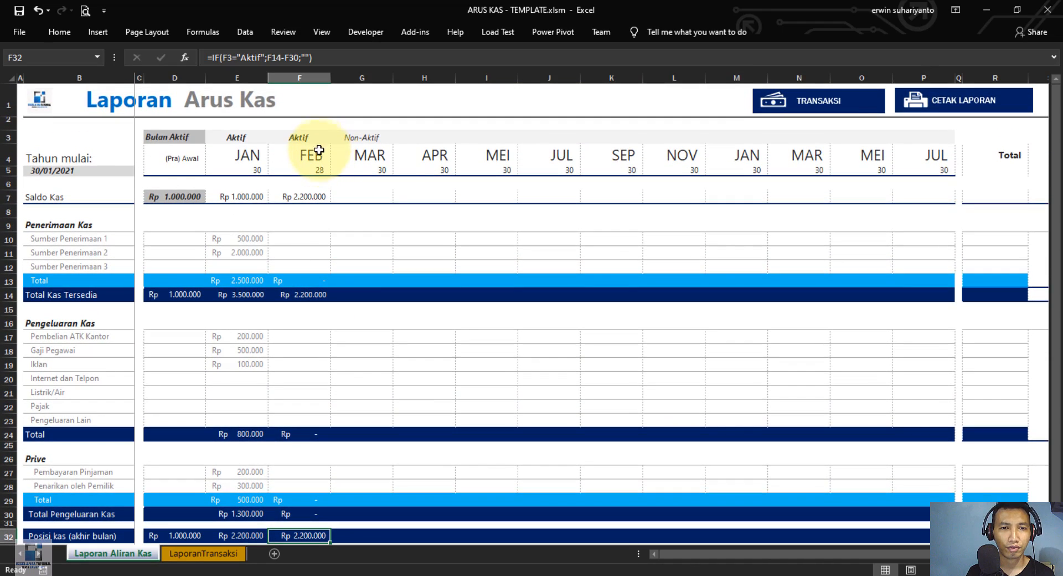
pyautogui.click(388, 138)
pyautogui.click(398, 137)
pyautogui.click(375, 149)
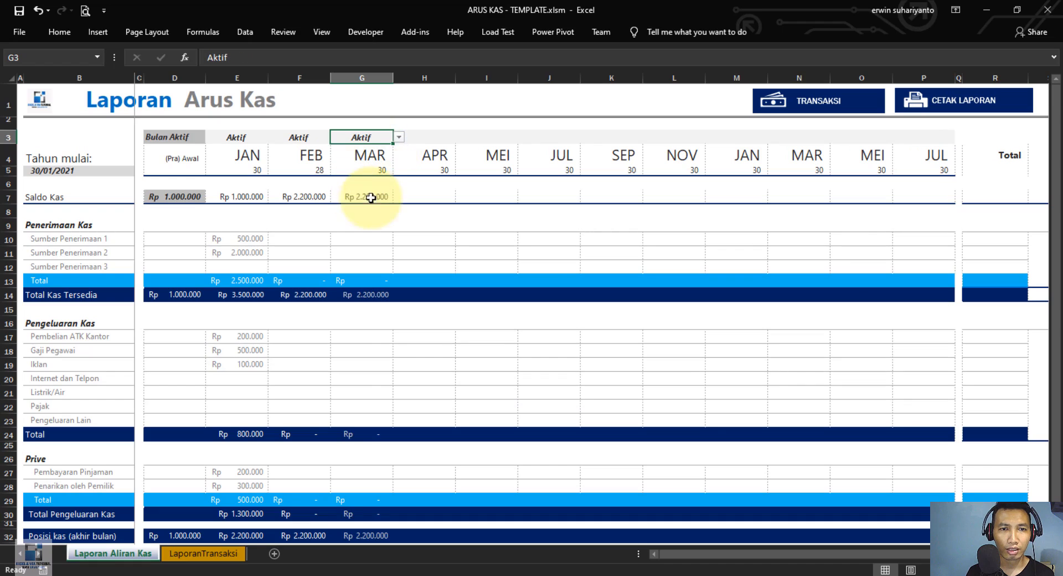
pyautogui.scroll(-1, 375, 197)
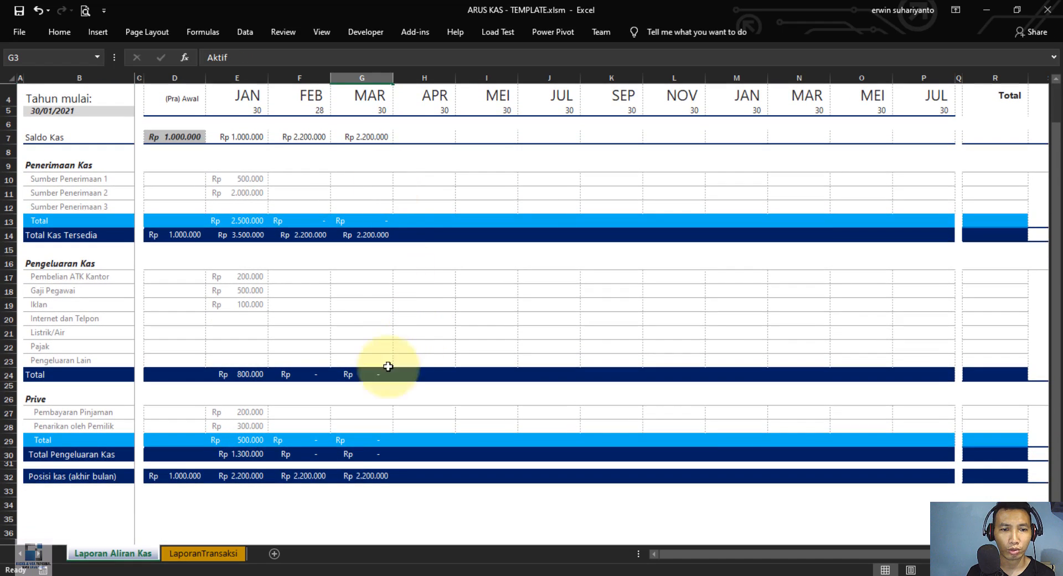
pyautogui.scroll(1, 327, 355)
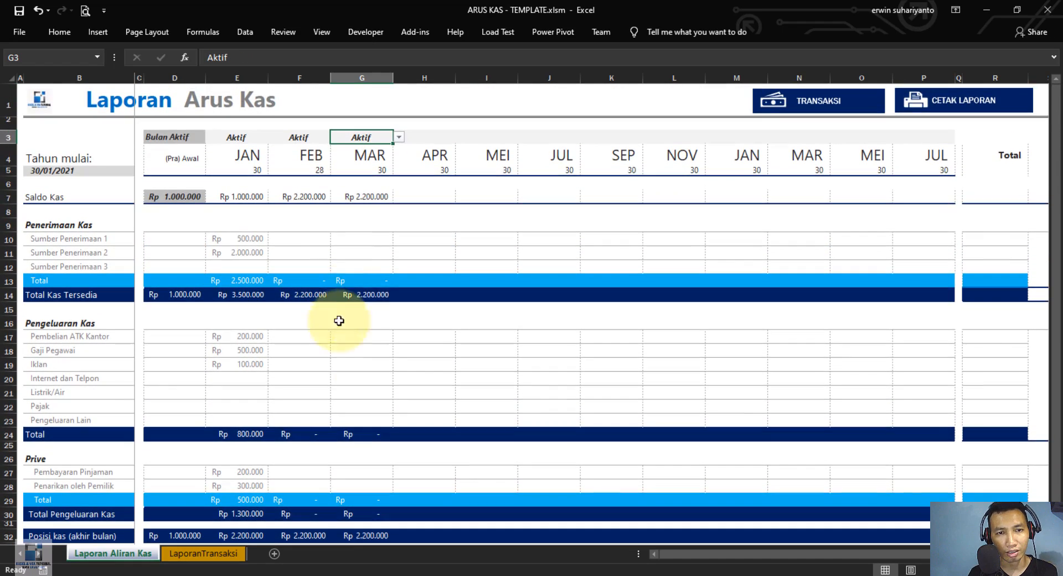
# Set the Bulan Aktif status of March in G3 and of February in F3 to Non-Aktif
pyautogui.click(398, 138)
pyautogui.click(396, 147)
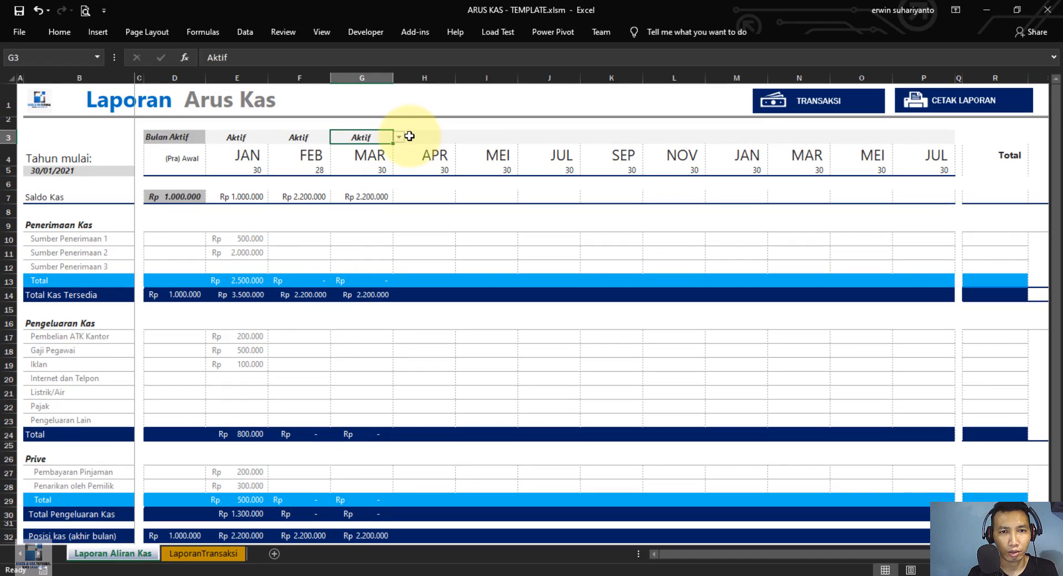
pyautogui.click(375, 155)
pyautogui.click(321, 139)
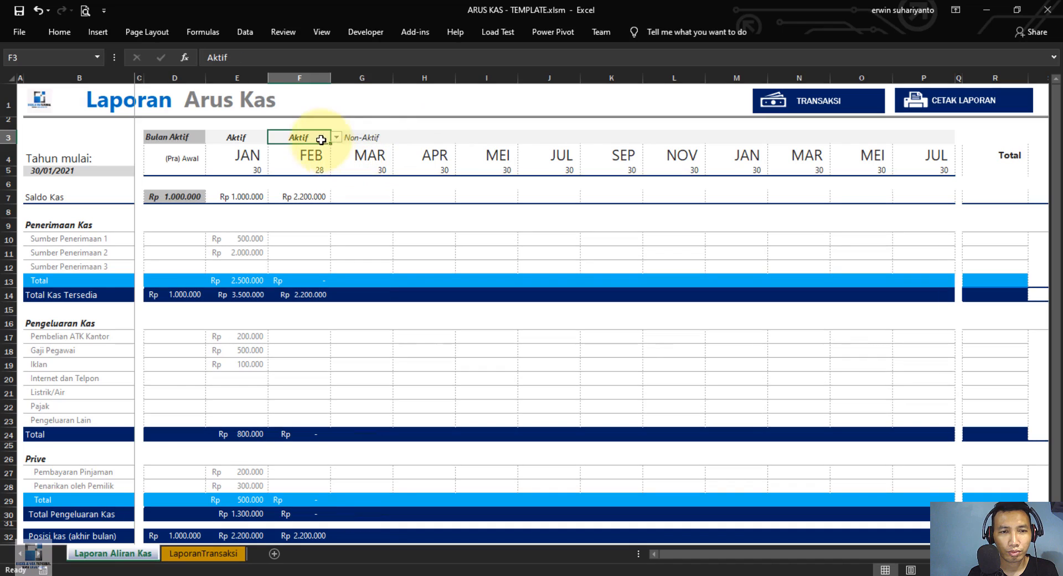
pyautogui.click(336, 138)
pyautogui.click(302, 155)
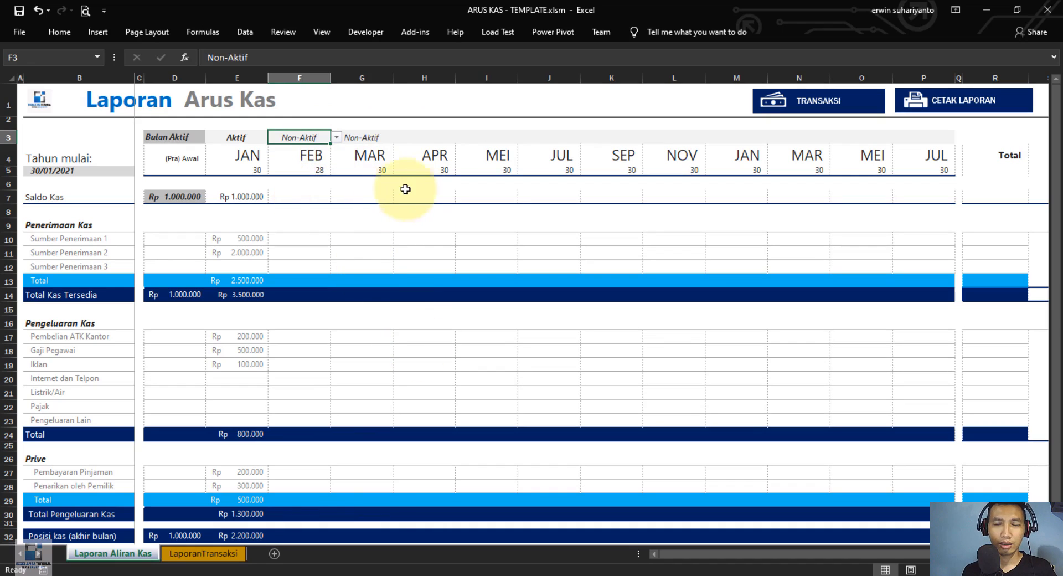
pyautogui.scroll(-2, 294, 330)
pyautogui.scroll(2, 327, 325)
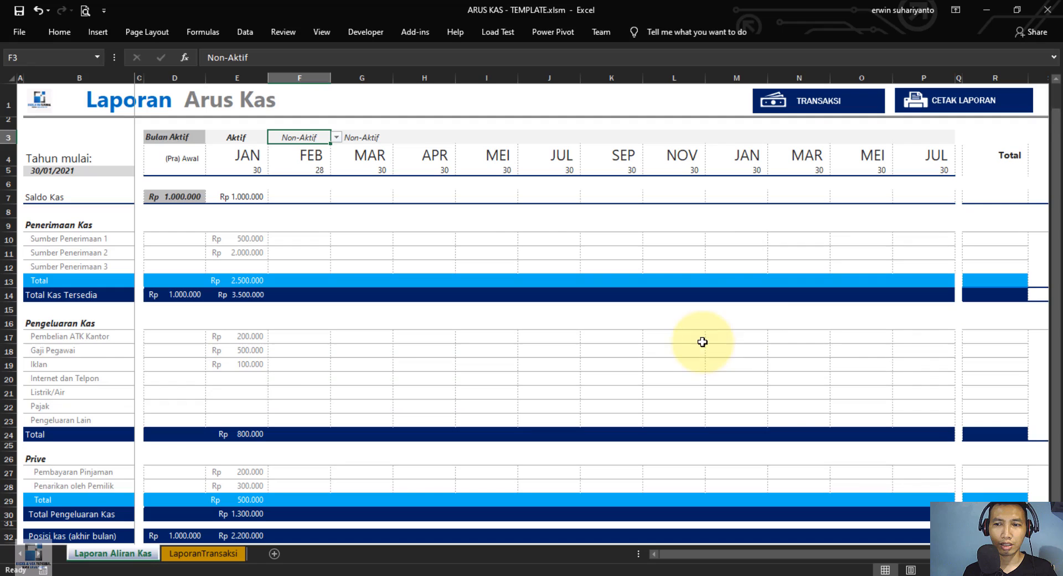
# Begin an INDEX formula in the Saldo Kas Total cell R7 with the absolute range $E$7:$P$7 and row number 1
pyautogui.moveTo(867, 555); pyautogui.dragTo(907, 555)
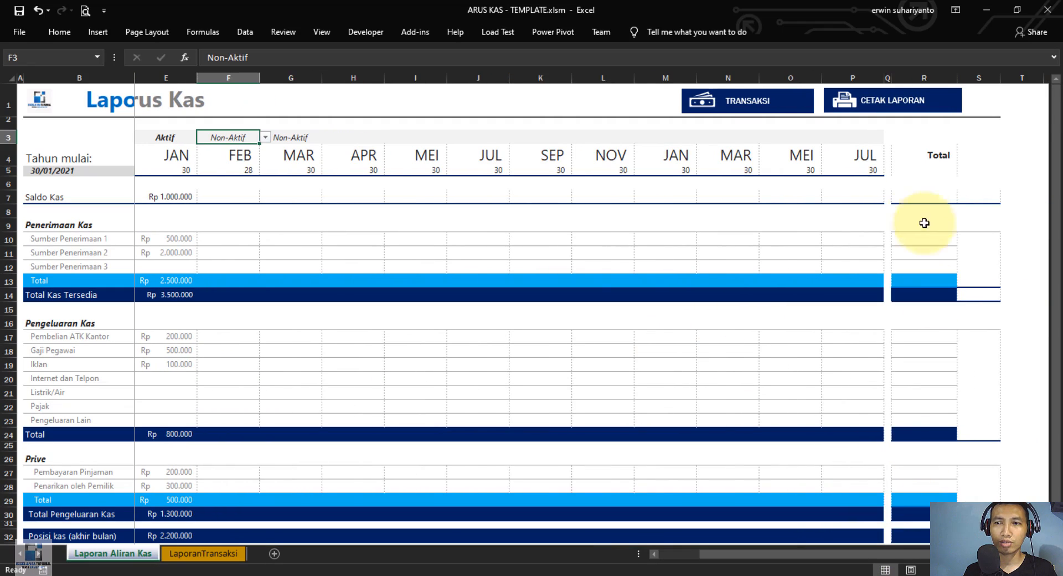
pyautogui.click(926, 194)
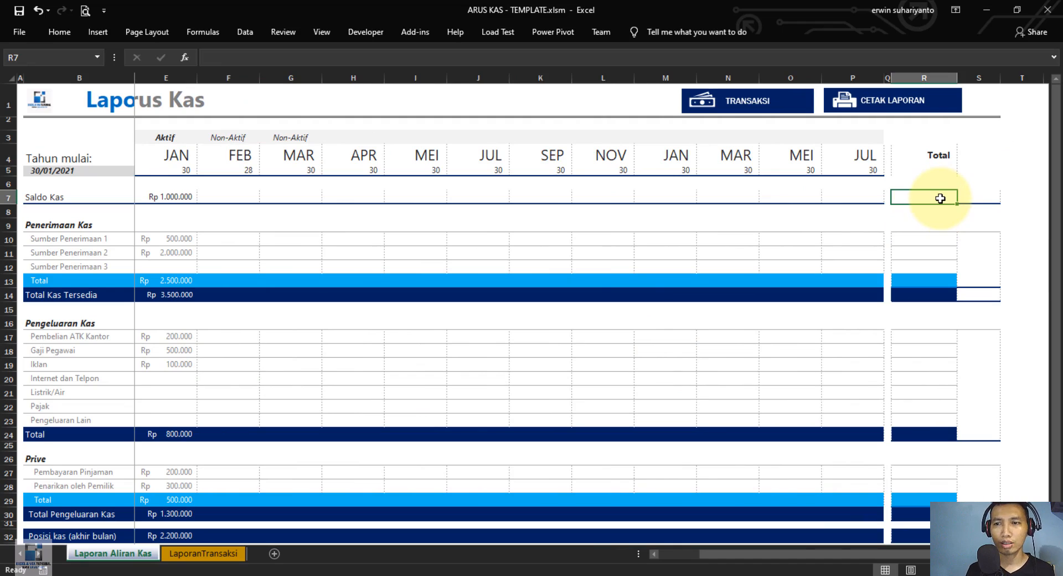
pyautogui.click(987, 199)
pyautogui.click(928, 199)
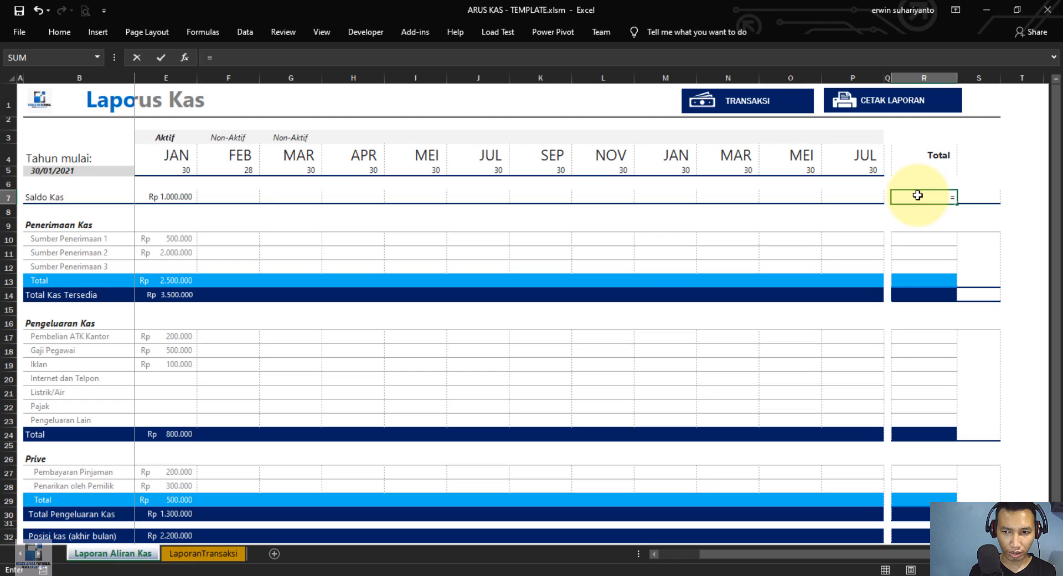
pyautogui.write('INDEX')
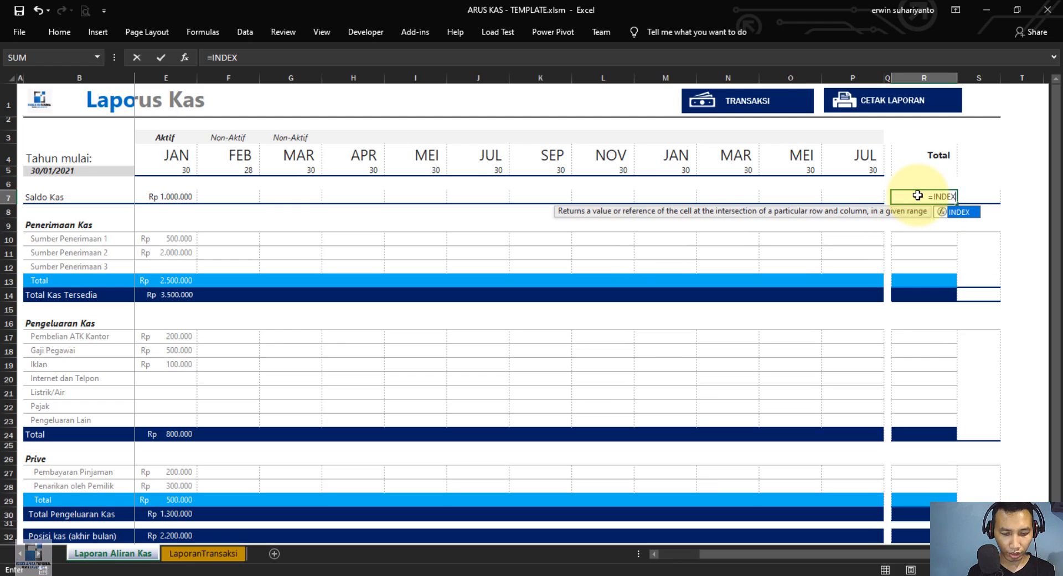
pyautogui.write('(')
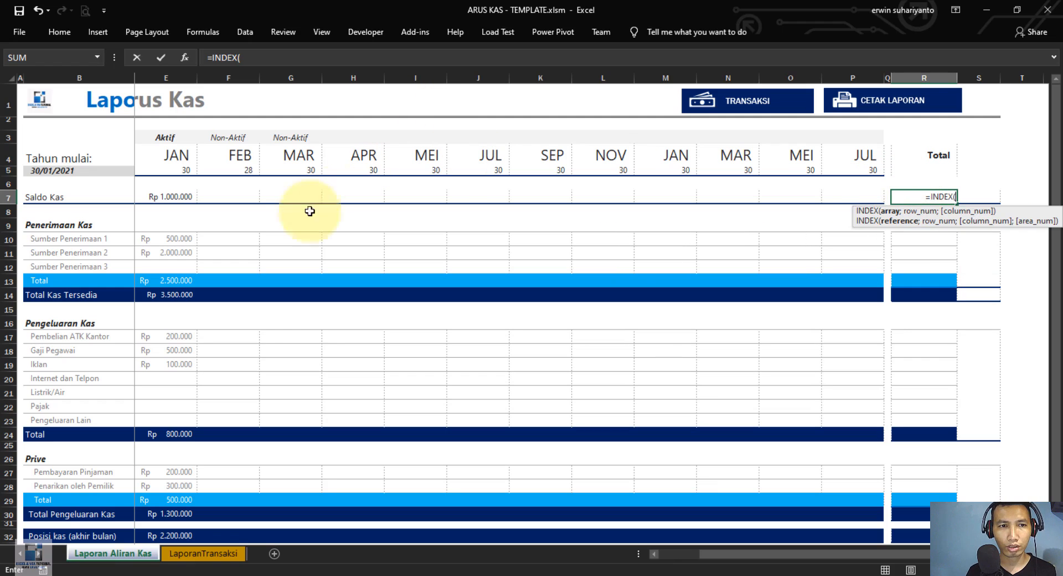
pyautogui.moveTo(172, 196); pyautogui.dragTo(852, 197)
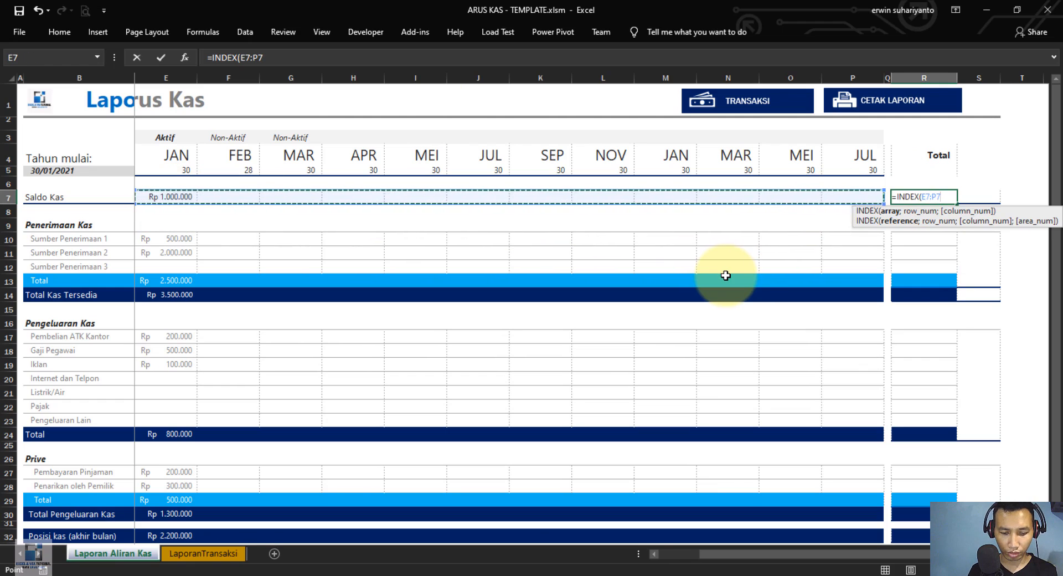
pyautogui.press('F4')
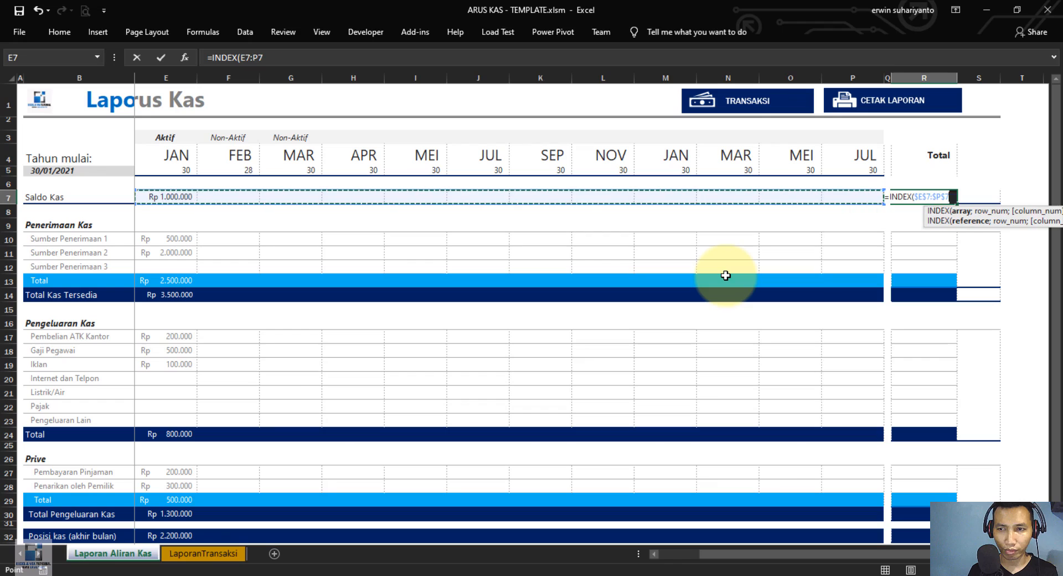
pyautogui.write(';')
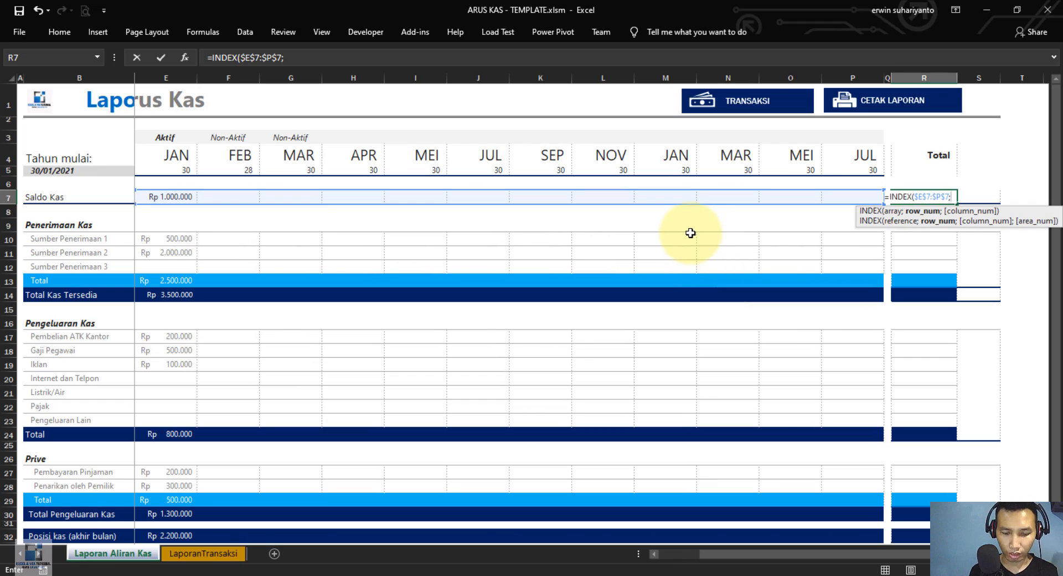
pyautogui.write('1;')
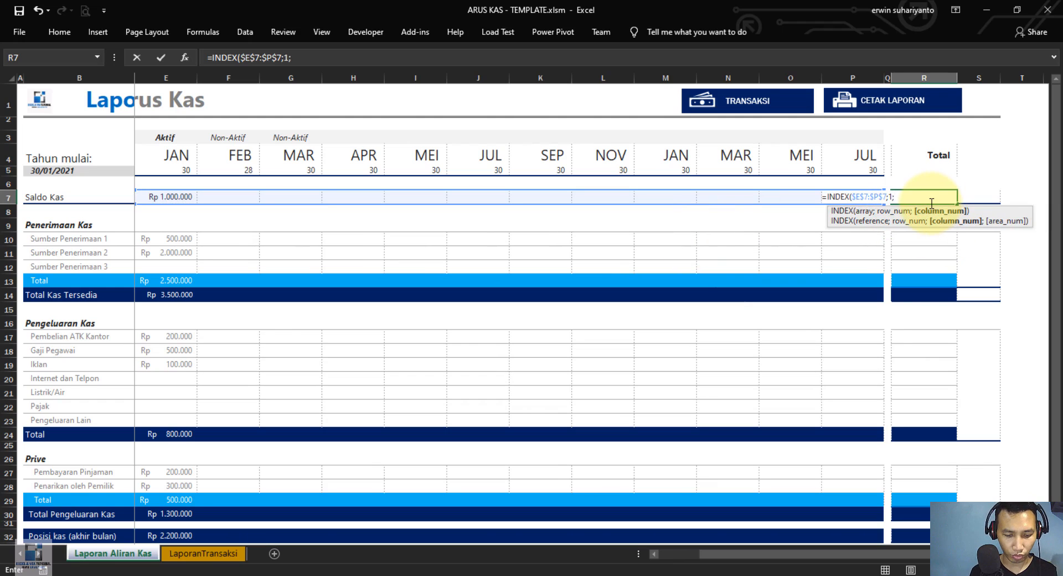
# Complete the R7 formula with COUNT($E$7:$P$7) as the column number and enter it
pyautogui.write('COUNT(')
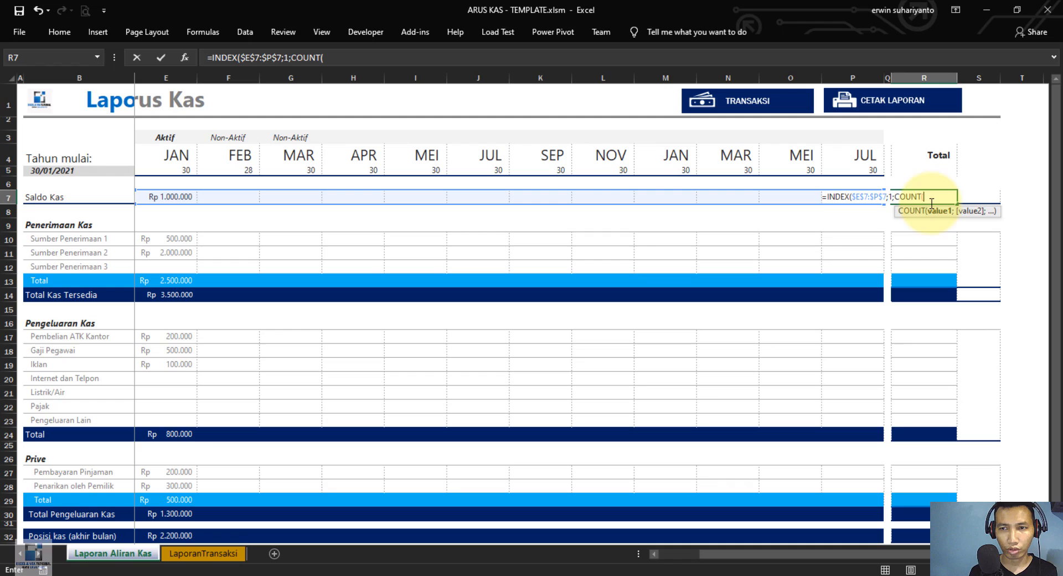
pyautogui.moveTo(151, 195); pyautogui.dragTo(838, 192)
pyautogui.press('F4')
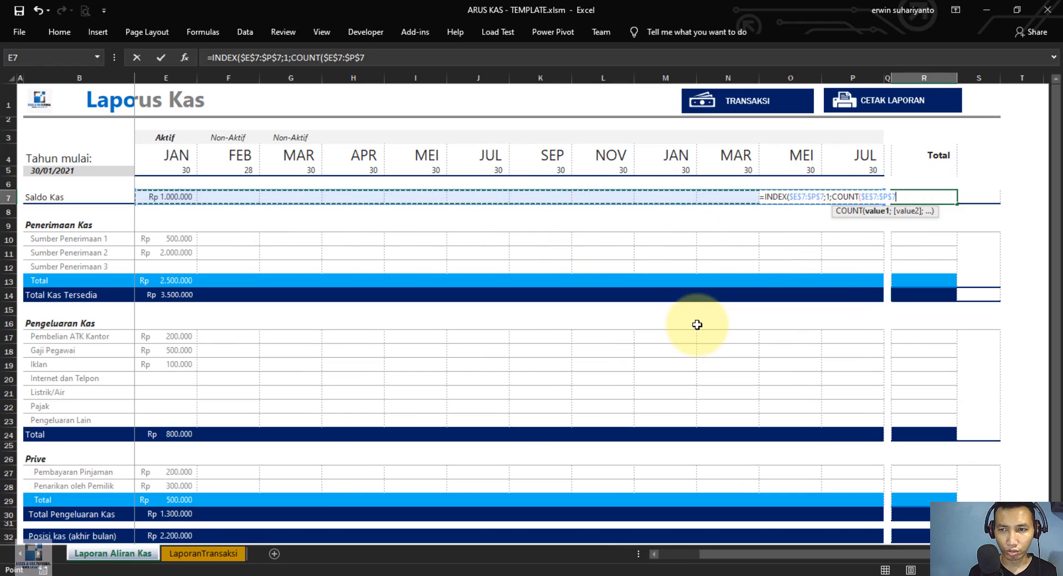
pyautogui.write(')')
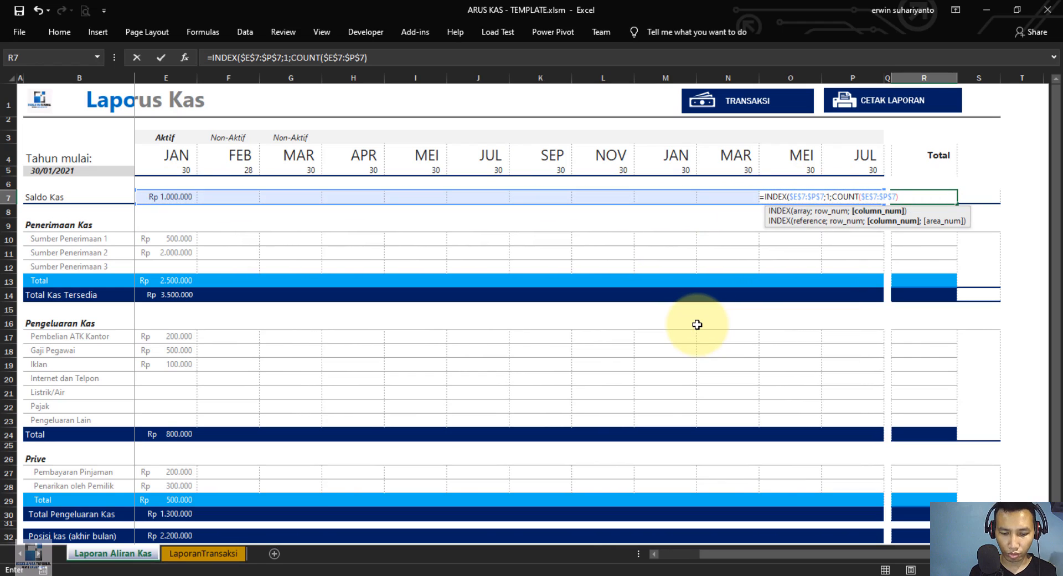
pyautogui.write(')')
pyautogui.press('Return')
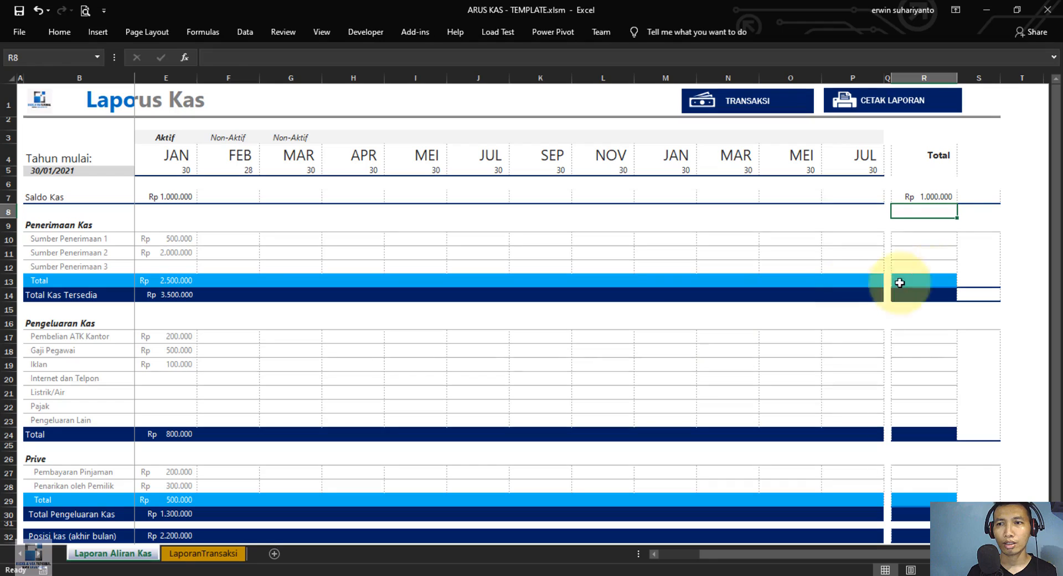
# Review the Saldo Kas Total formula in R7 against January's Saldo Kas formula in E7
pyautogui.click(938, 197)
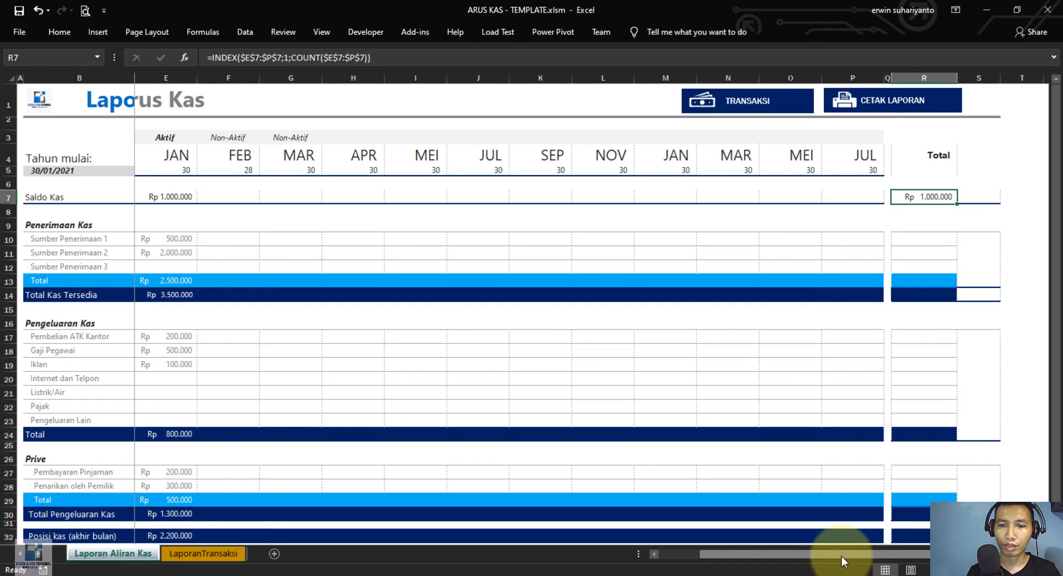
pyautogui.moveTo(841, 556); pyautogui.dragTo(761, 560)
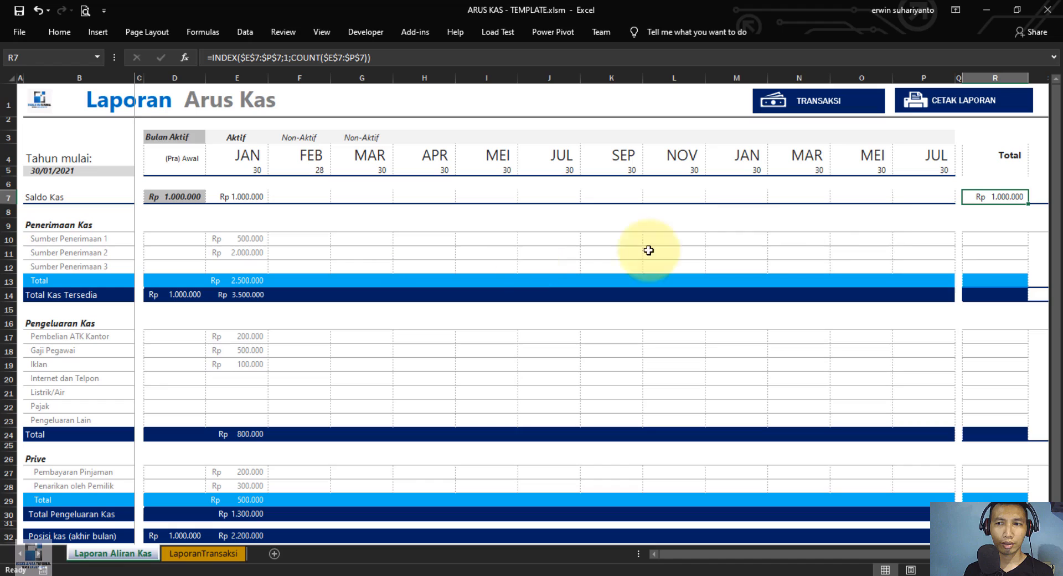
pyautogui.hscroll(3, 1015, 211)
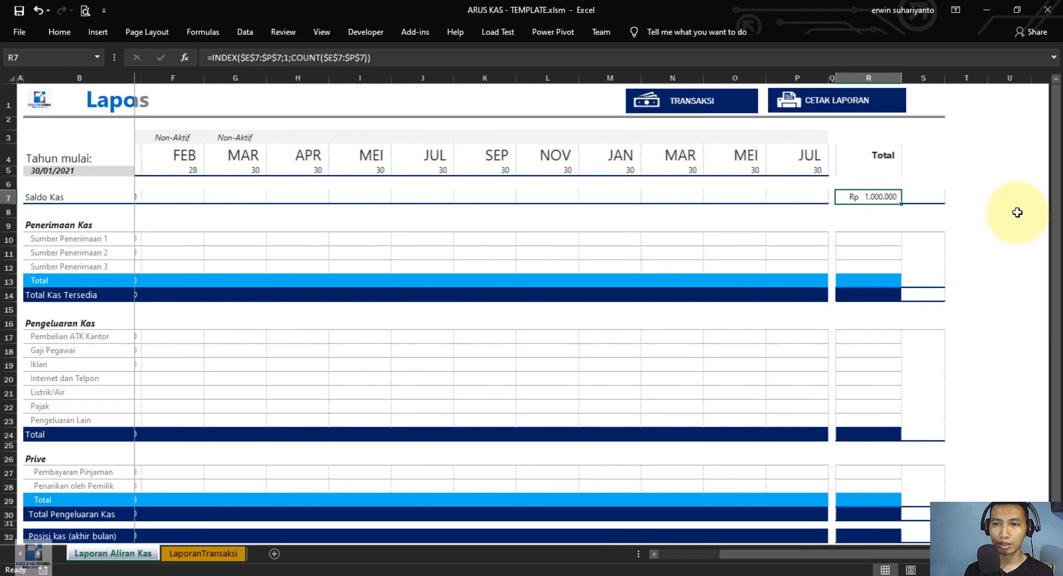
pyautogui.click(925, 196)
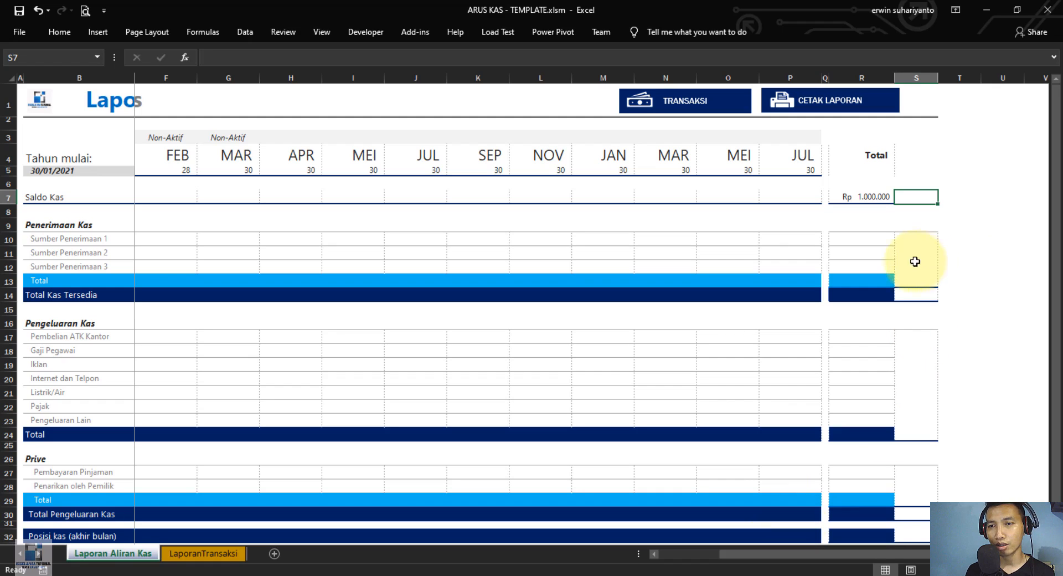
pyautogui.moveTo(769, 554); pyautogui.dragTo(710, 561)
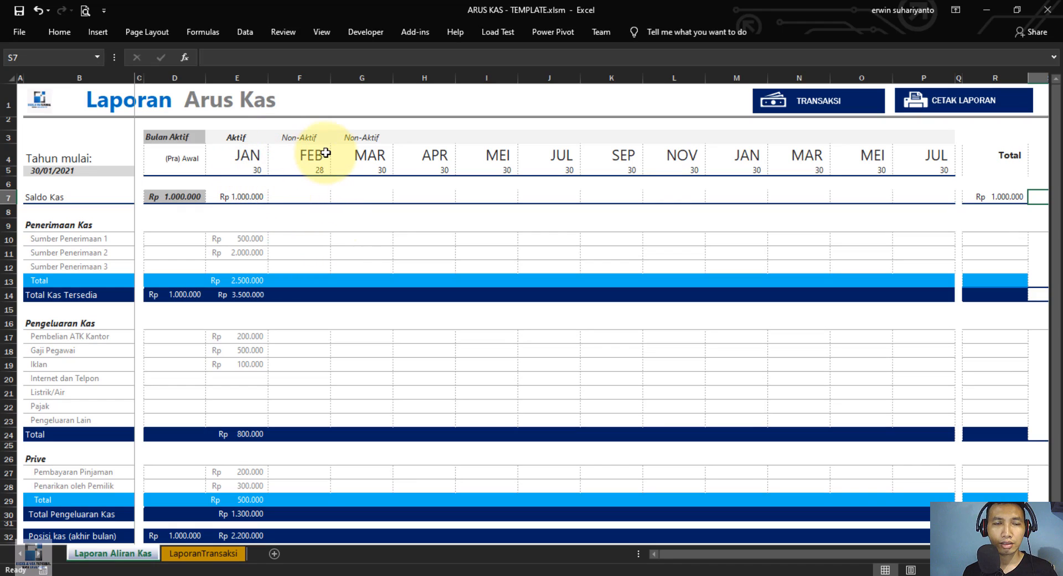
pyautogui.click(241, 196)
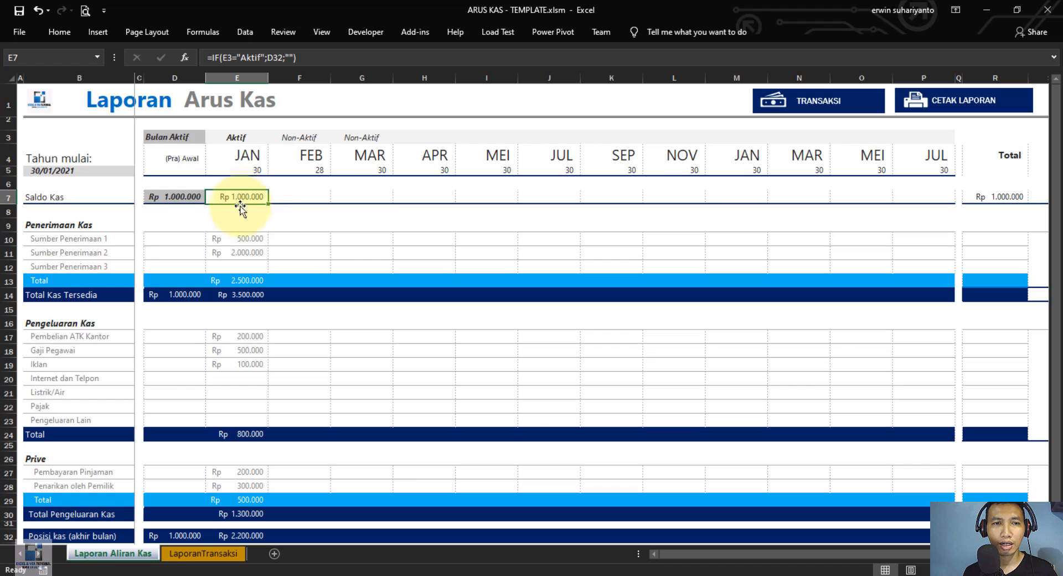
pyautogui.moveTo(249, 195); pyautogui.dragTo(282, 194)
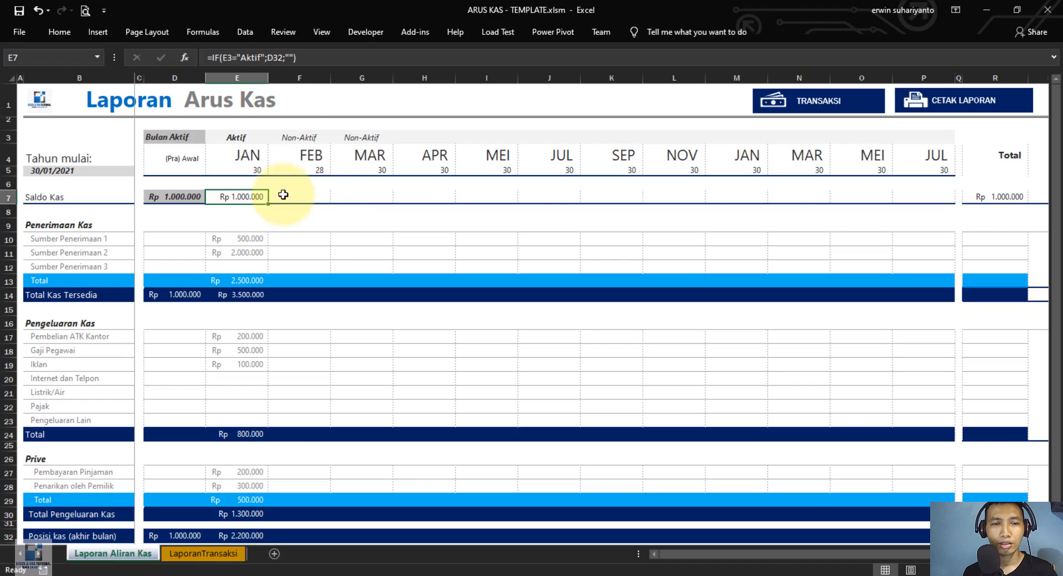
pyautogui.click(290, 194)
pyautogui.click(240, 196)
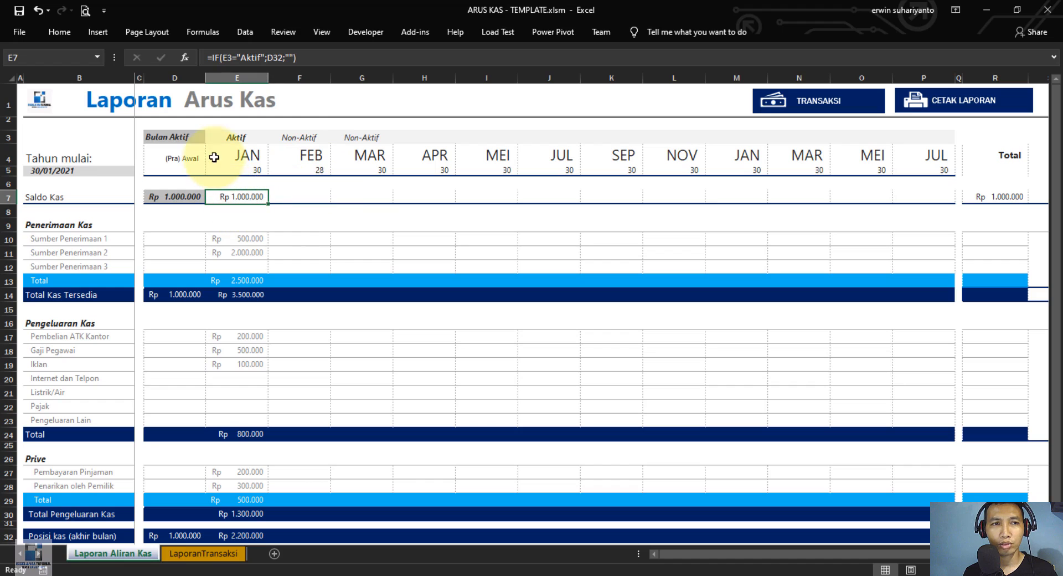
pyautogui.click(64, 34)
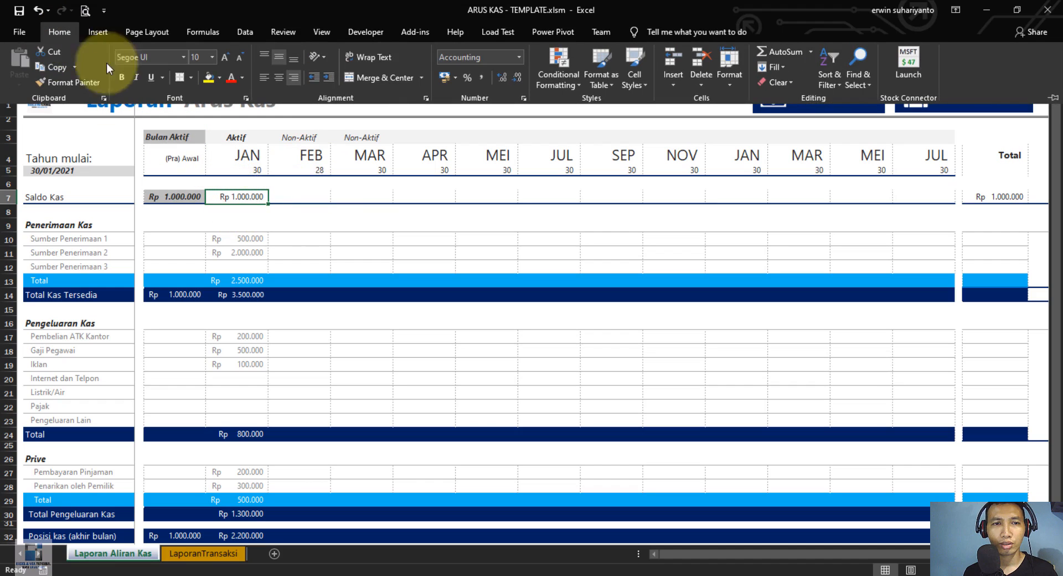
pyautogui.click(298, 193)
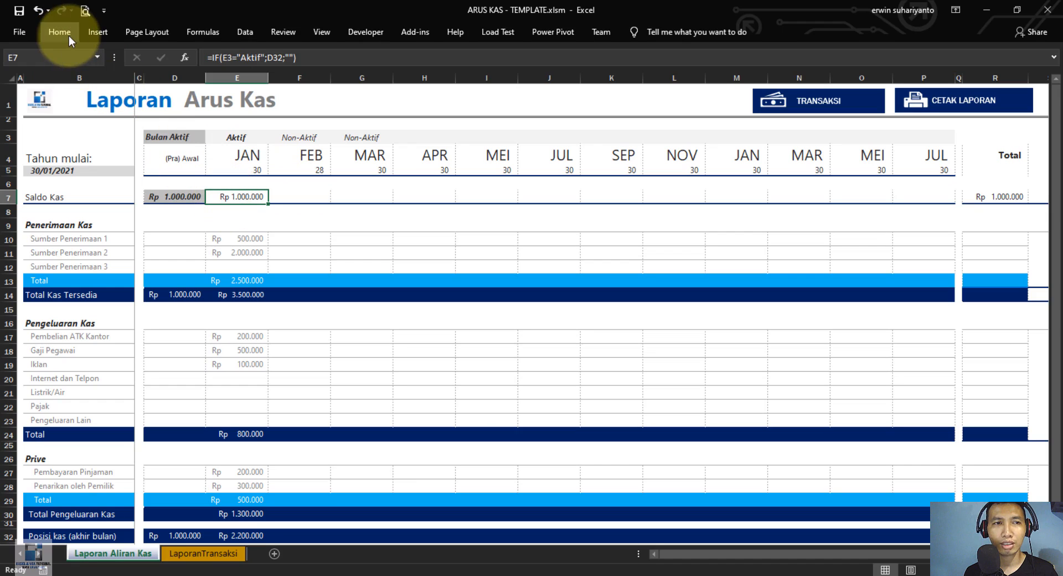
pyautogui.click(68, 35)
pyautogui.click(272, 191)
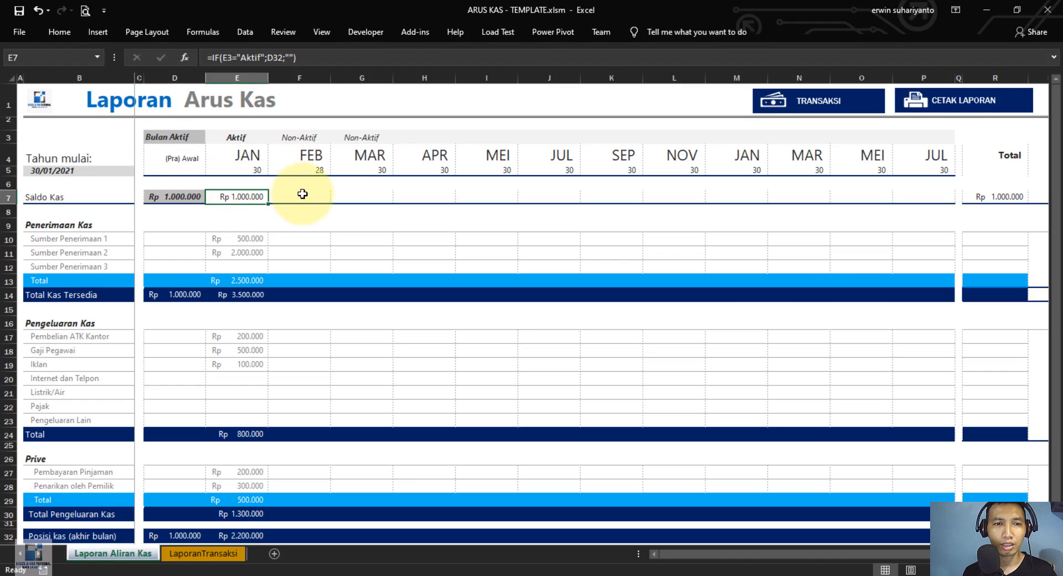
# Set February's Bulan Aktif status in F3 to Aktif
pyautogui.click(318, 132)
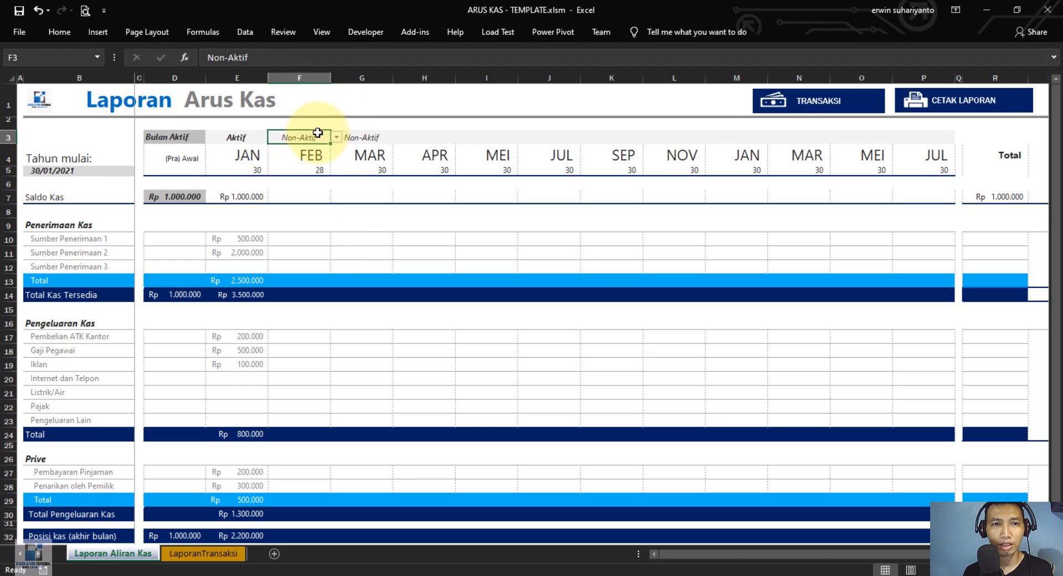
pyautogui.click(336, 137)
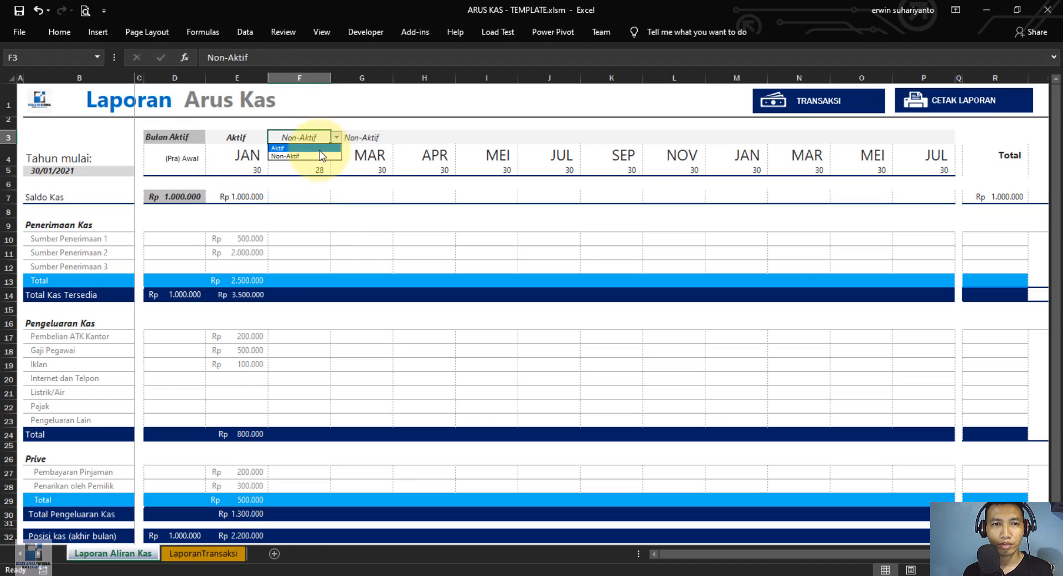
pyautogui.click(319, 148)
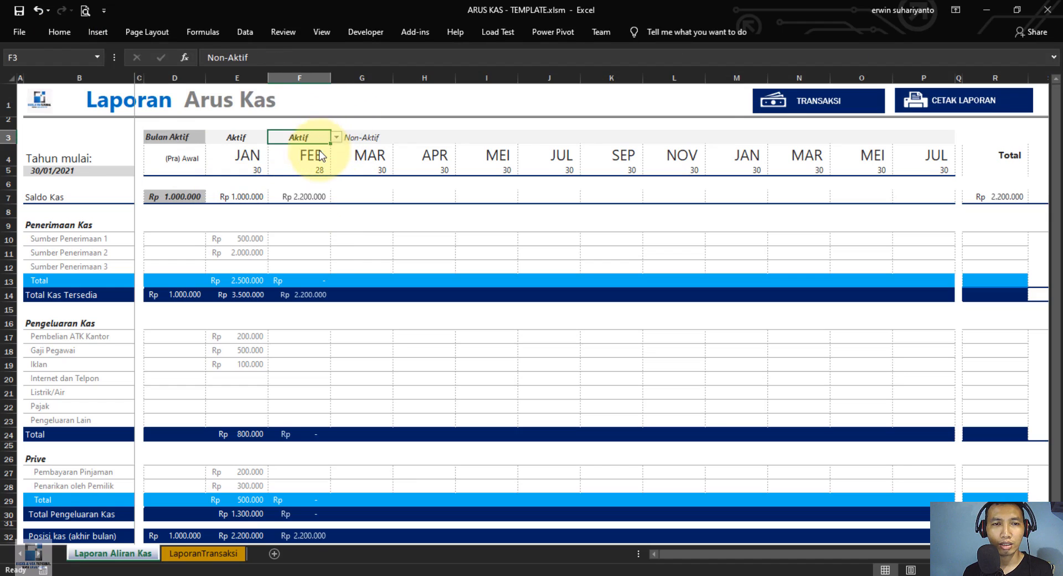
# Enter 3000000 as February's Sumber Penerimaan 1 in F10 and check the month-end cash position
pyautogui.click(311, 242)
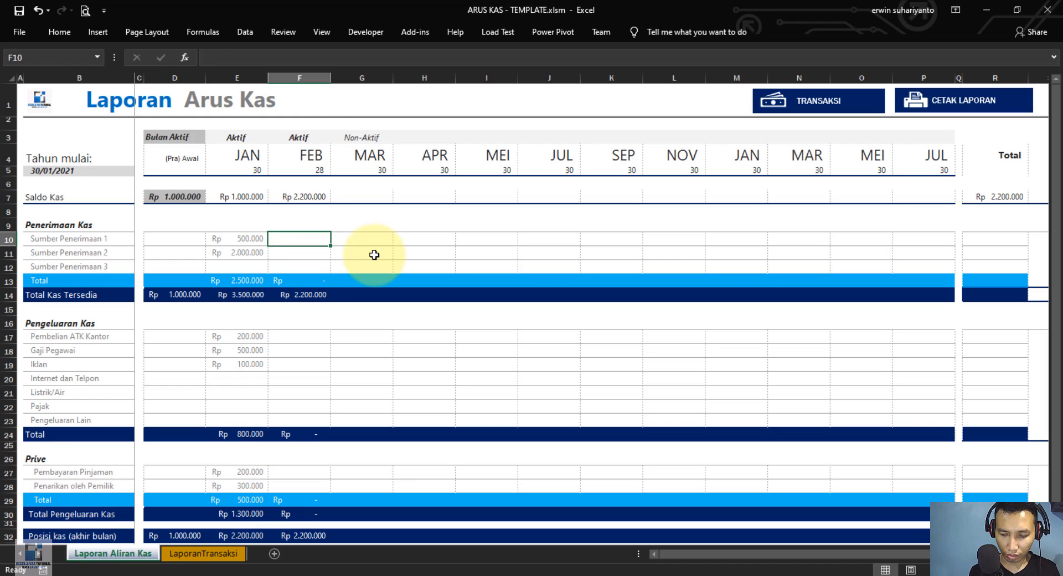
pyautogui.write('3.')
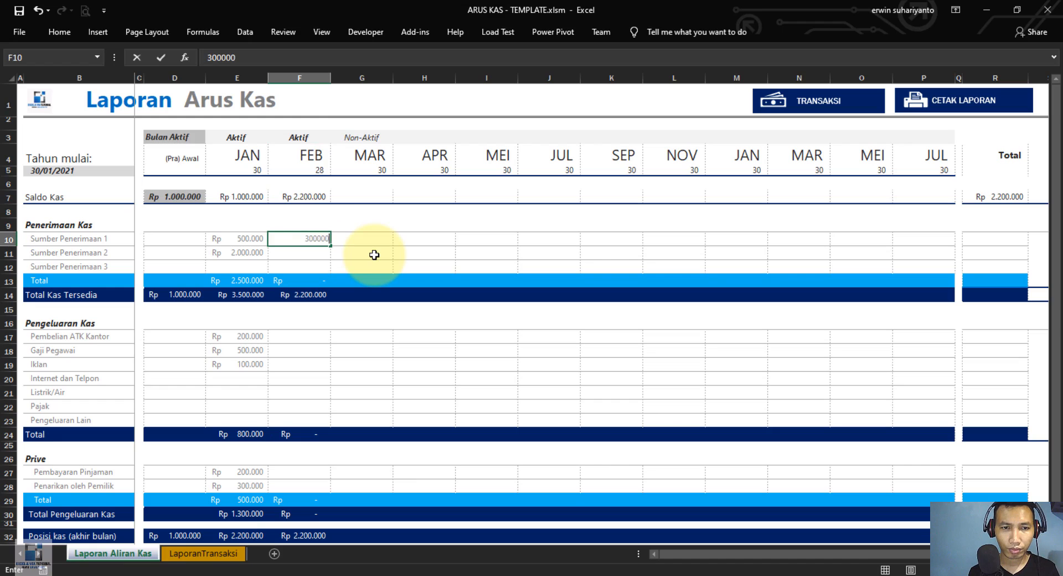
pyautogui.write('000.000')
pyautogui.press('Return')
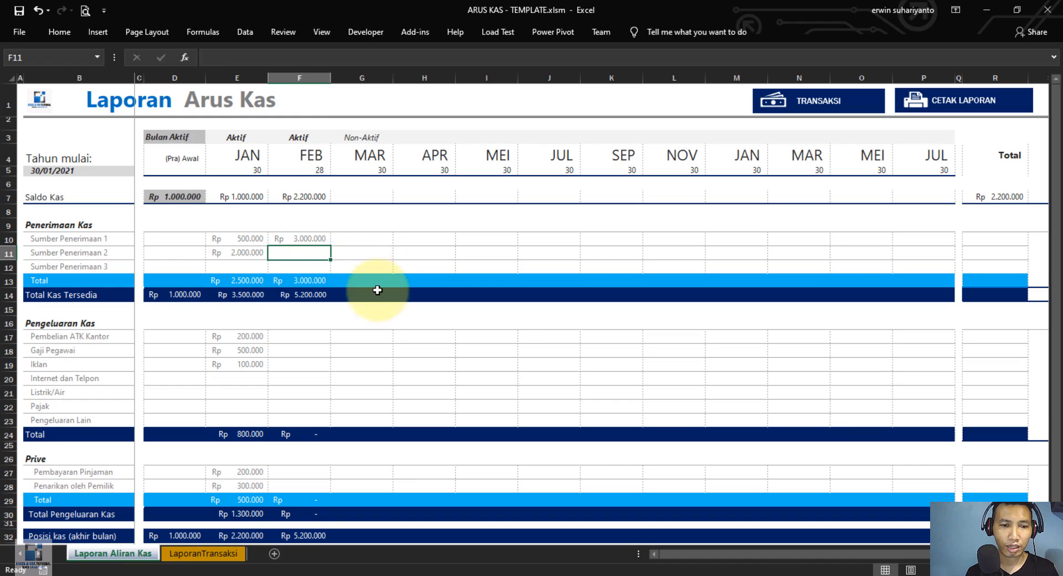
pyautogui.scroll(-1, 379, 285)
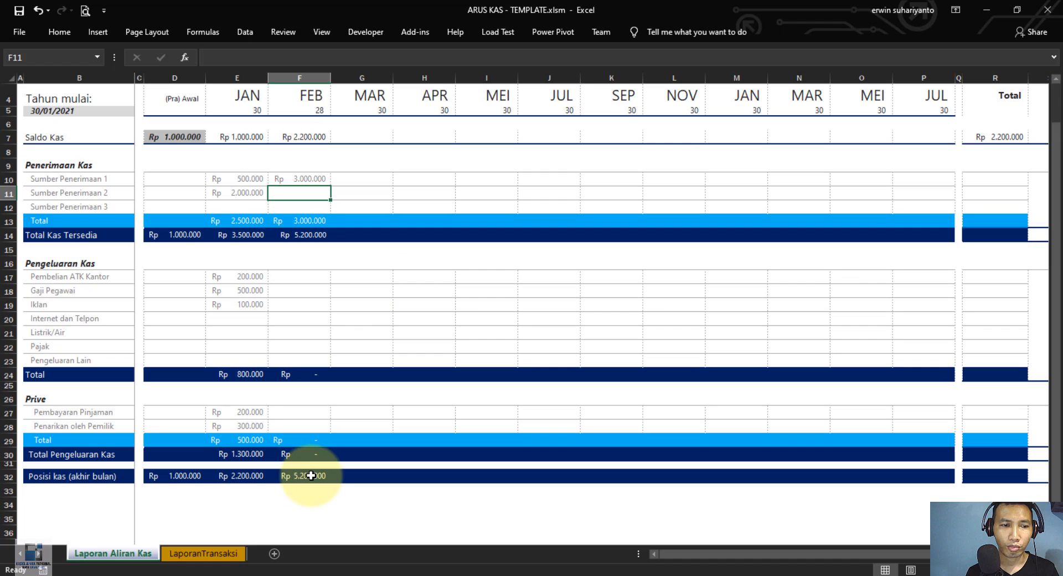
pyautogui.scroll(1, 308, 471)
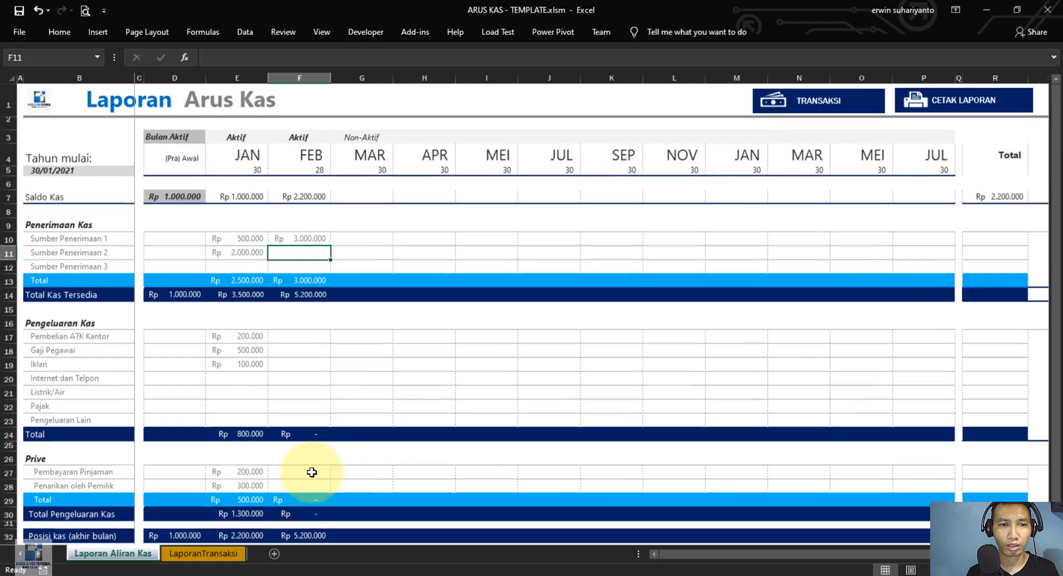
# Enter 3000000 as February's Gaji Pegawai expense in F18 and check the effect on Posisi kas
pyautogui.click(305, 349)
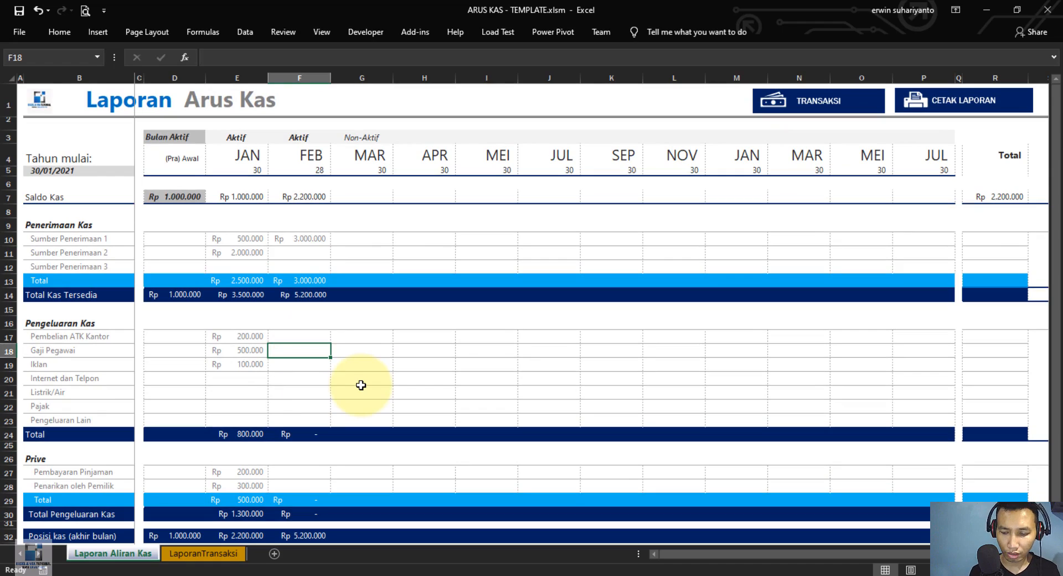
pyautogui.write('3000000')
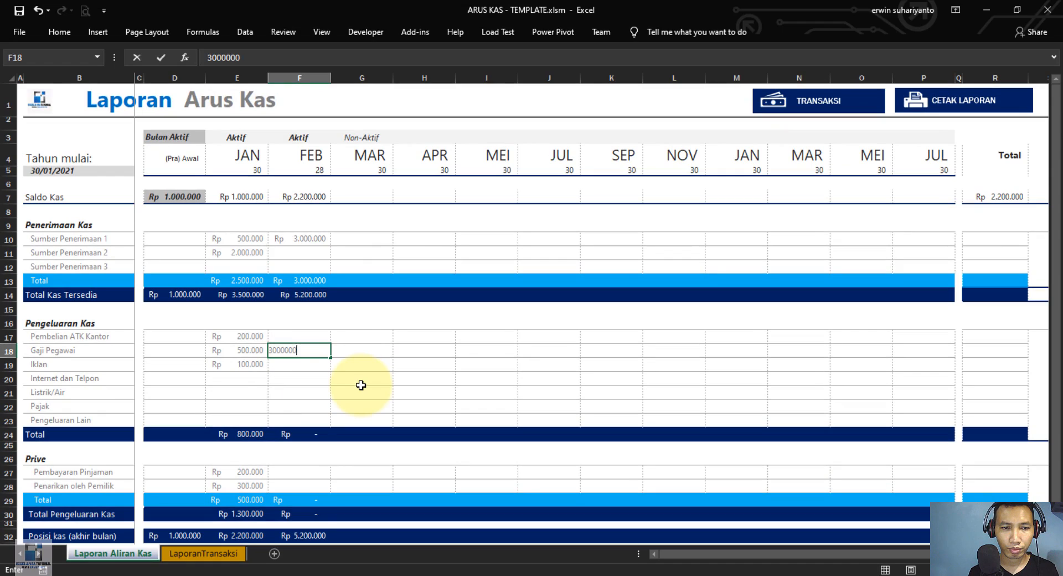
pyautogui.press('Return')
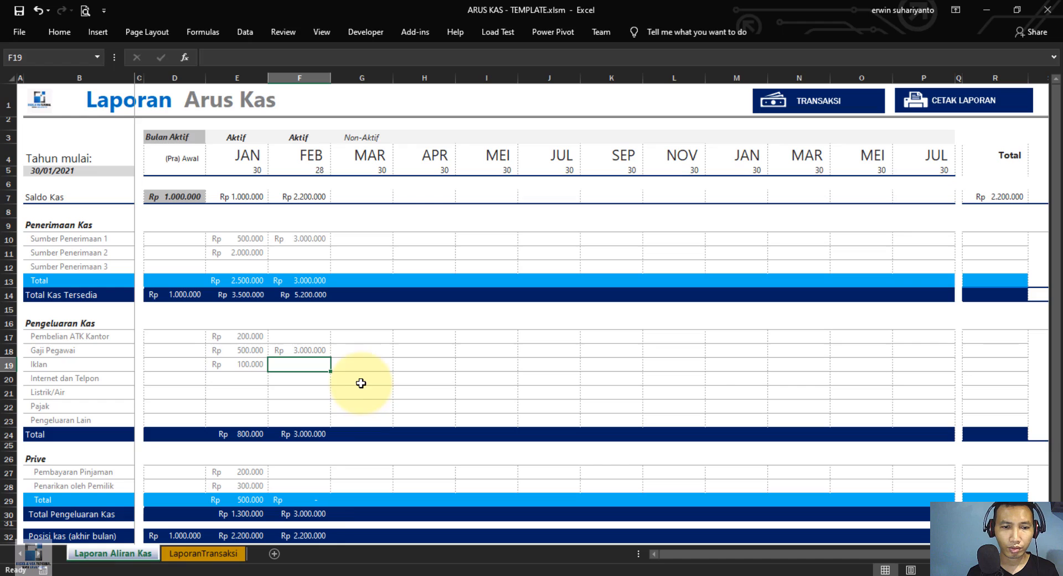
pyautogui.scroll(-1, 309, 531)
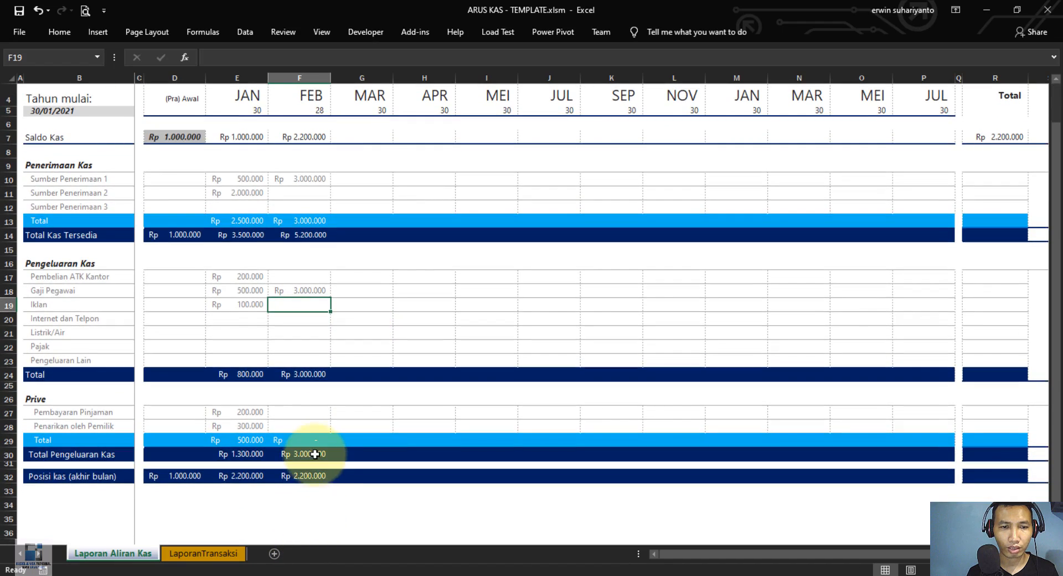
pyautogui.scroll(1, 315, 454)
# Enter 1000000 as February's Listrik/Air expense in F21
pyautogui.click(303, 394)
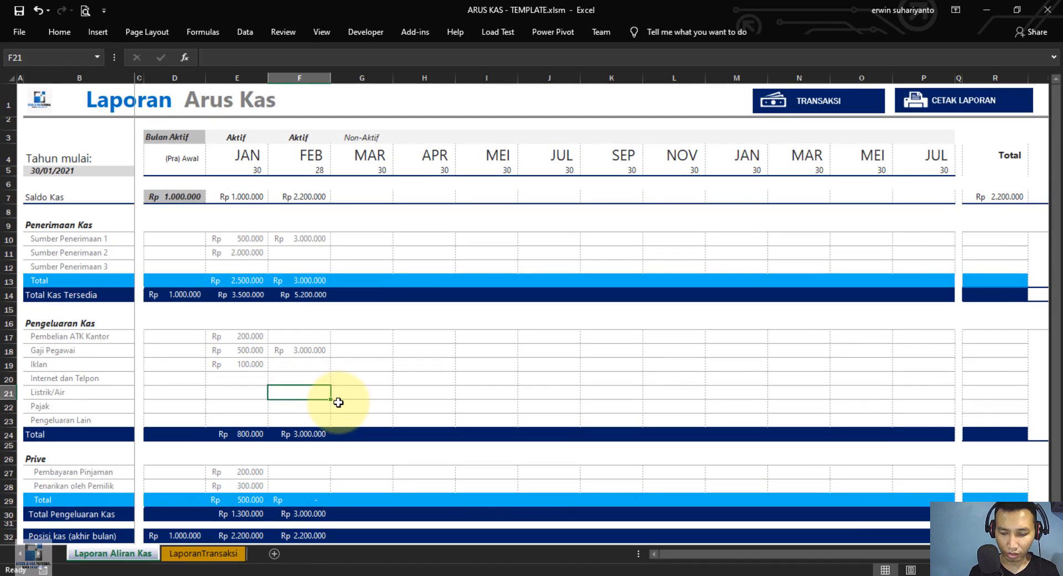
pyautogui.write('1000000')
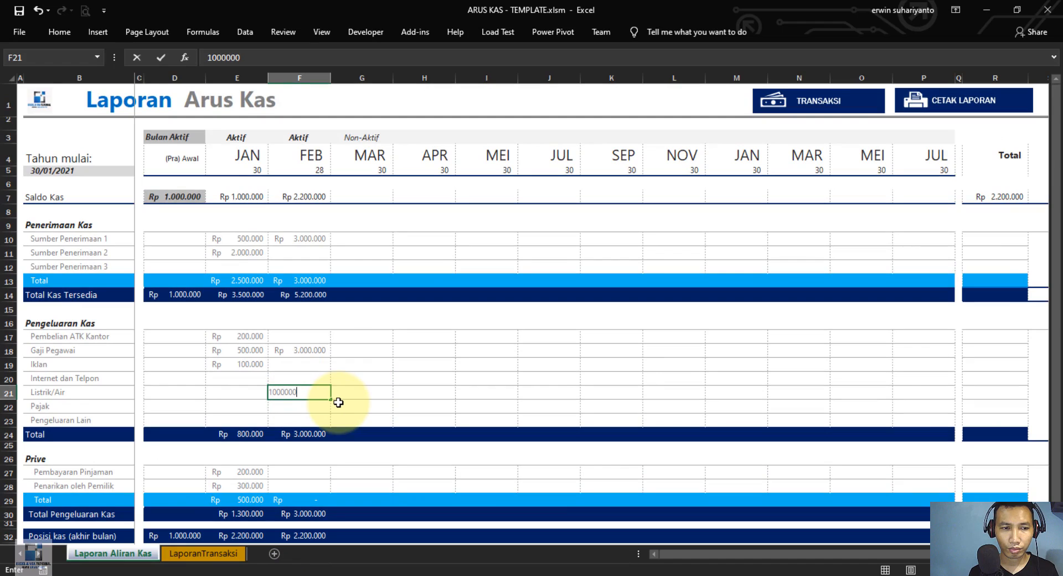
pyautogui.press('Return')
# Enter 500000 as February's Internet dan Telpon expense in F20
pyautogui.press('Up')
pyautogui.press('Up')
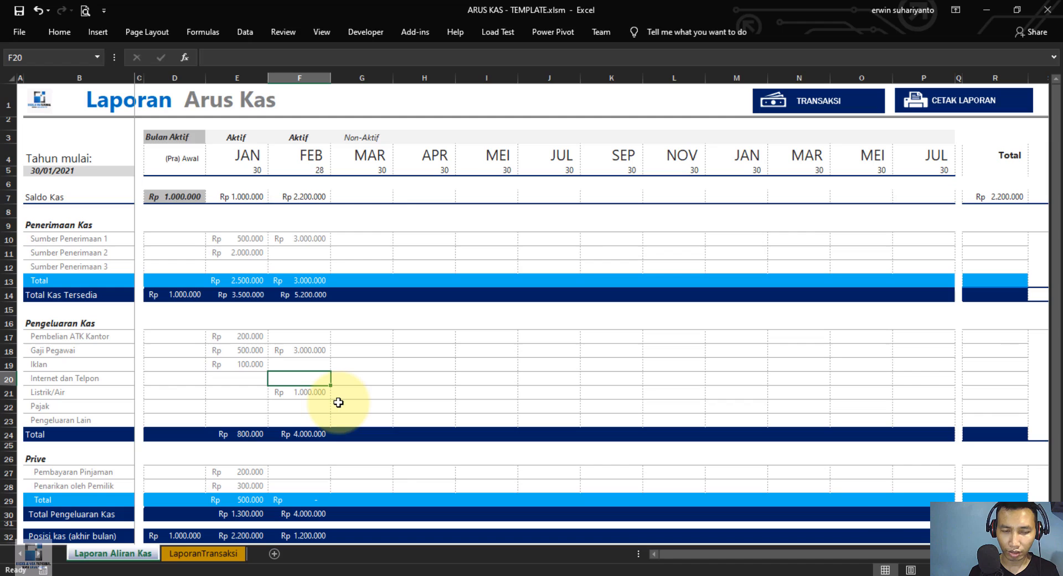
pyautogui.write('500000')
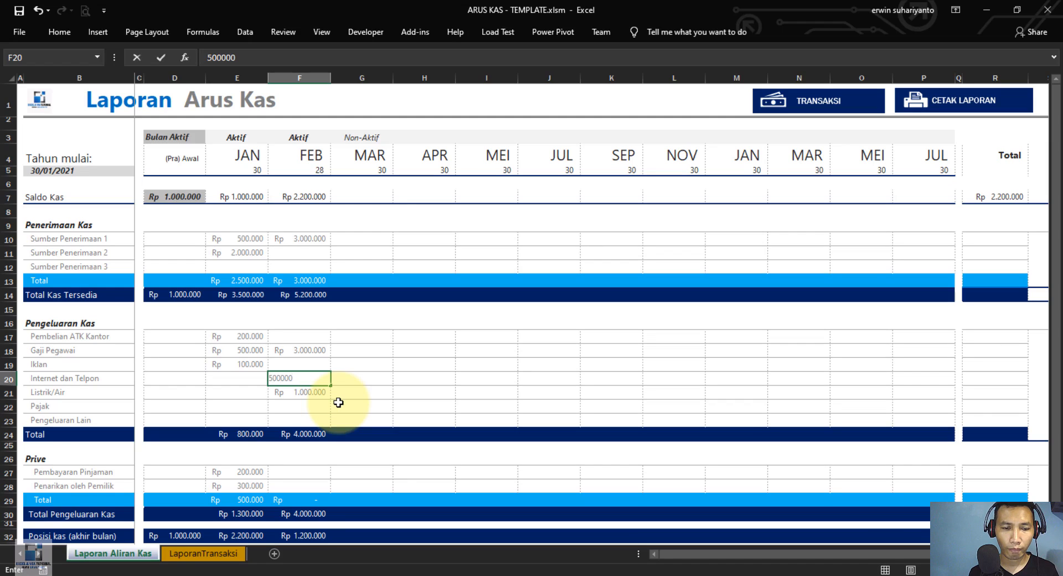
pyautogui.write('.000')
pyautogui.press('Return')
# Enter 800000 as February's Pengeluaran Lain in F23 and inspect February's Posisi kas (akhir bulan) in F32
pyautogui.press('Up')
pyautogui.press('Up')
pyautogui.press('Down')
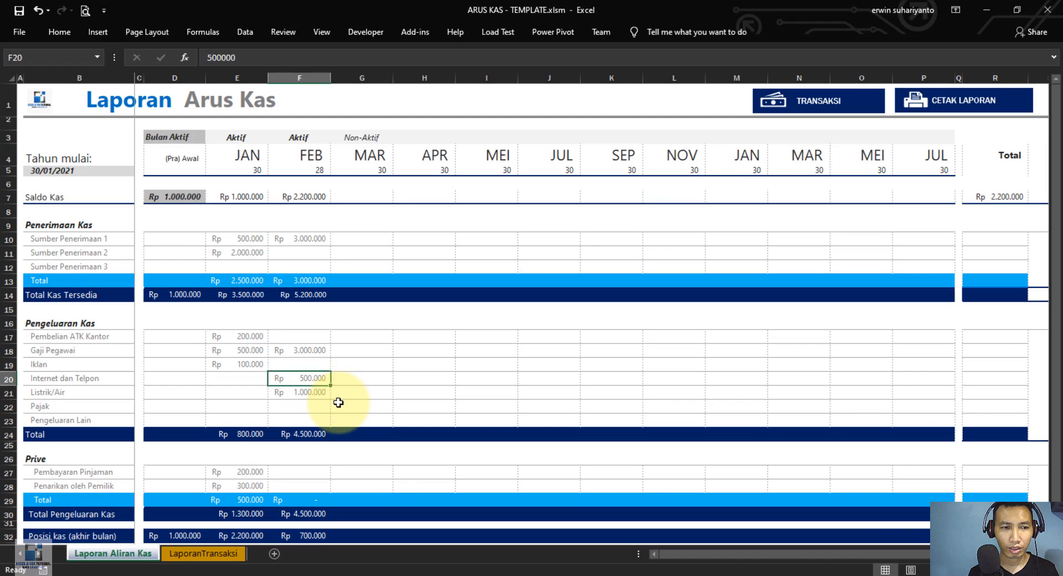
pyautogui.press('Down')
pyautogui.press('Down')
pyautogui.press('Down')
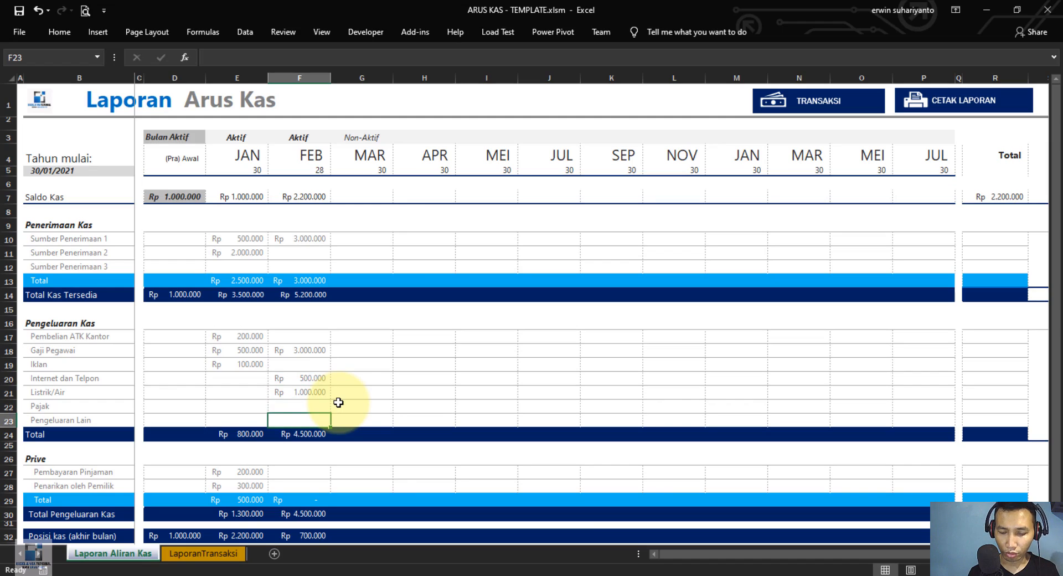
pyautogui.write('7')
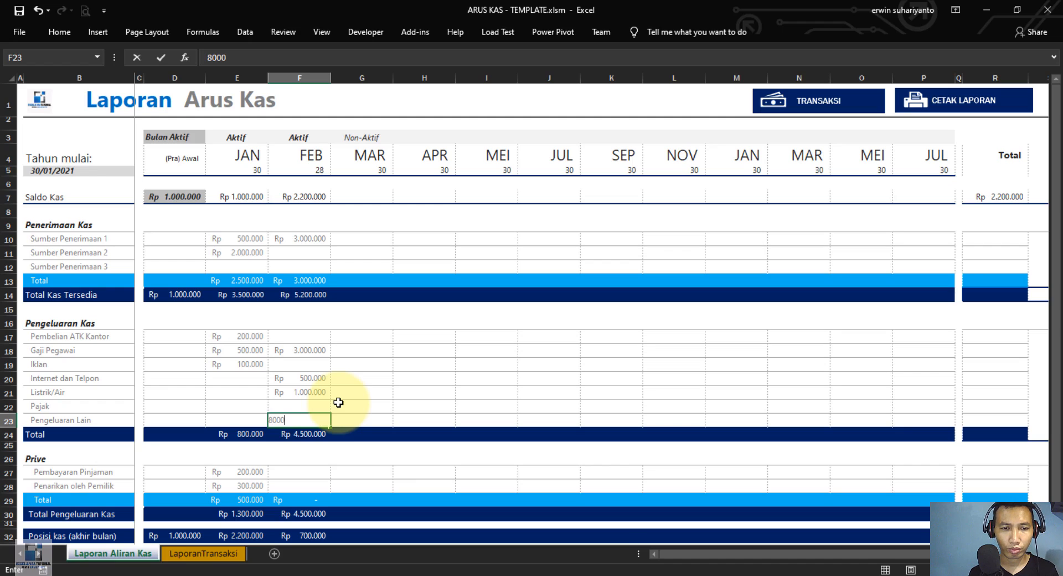
pyautogui.write('00000')
pyautogui.press('Return')
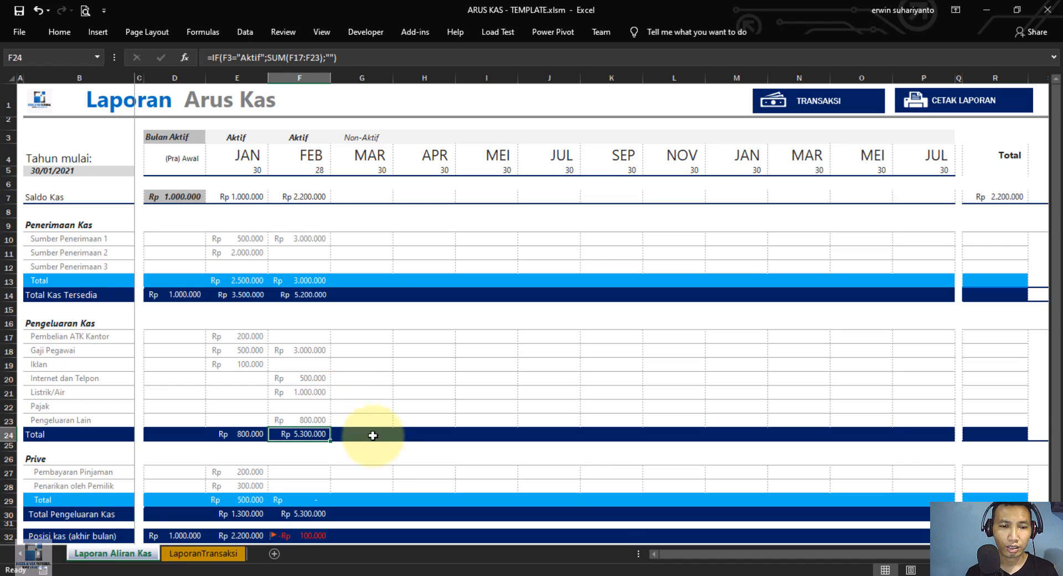
pyautogui.scroll(-1, 368, 437)
pyautogui.click(288, 477)
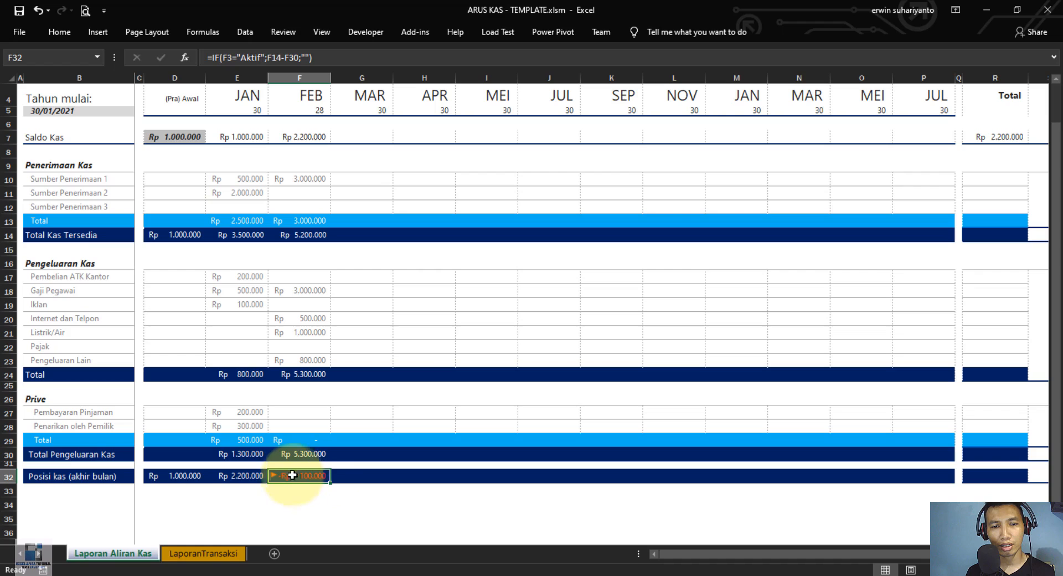
pyautogui.scroll(2, 277, 473)
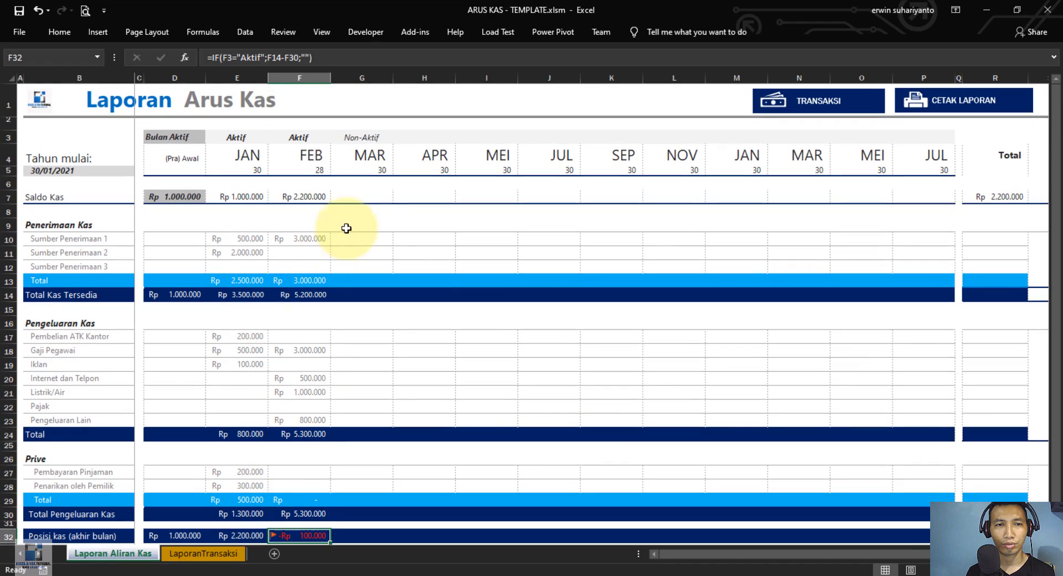
# Set March's Bulan Aktif status in G3 to Aktif and inspect its Saldo Kas in G7
pyautogui.click(388, 138)
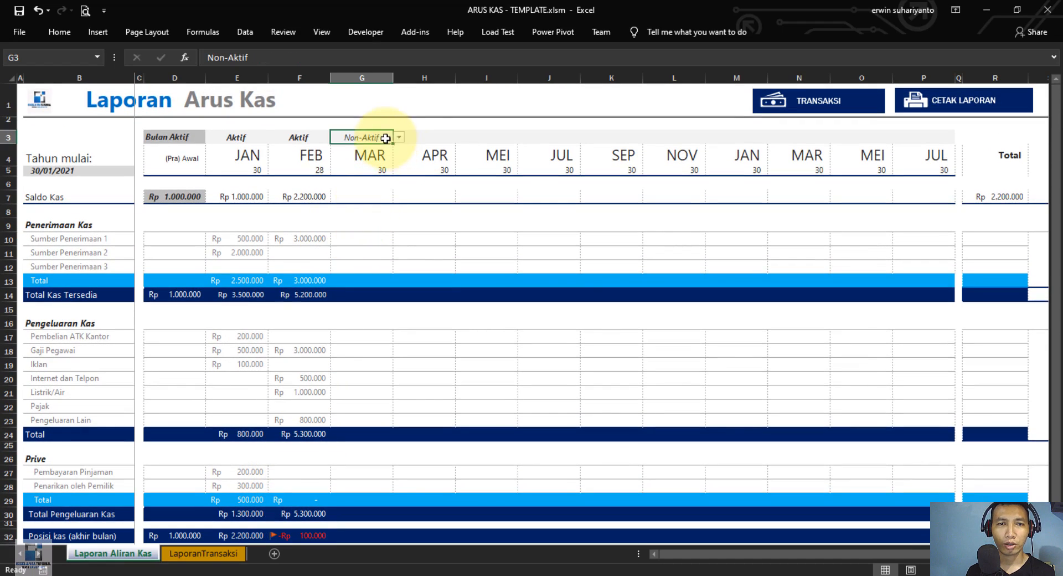
pyautogui.click(400, 138)
pyautogui.click(387, 148)
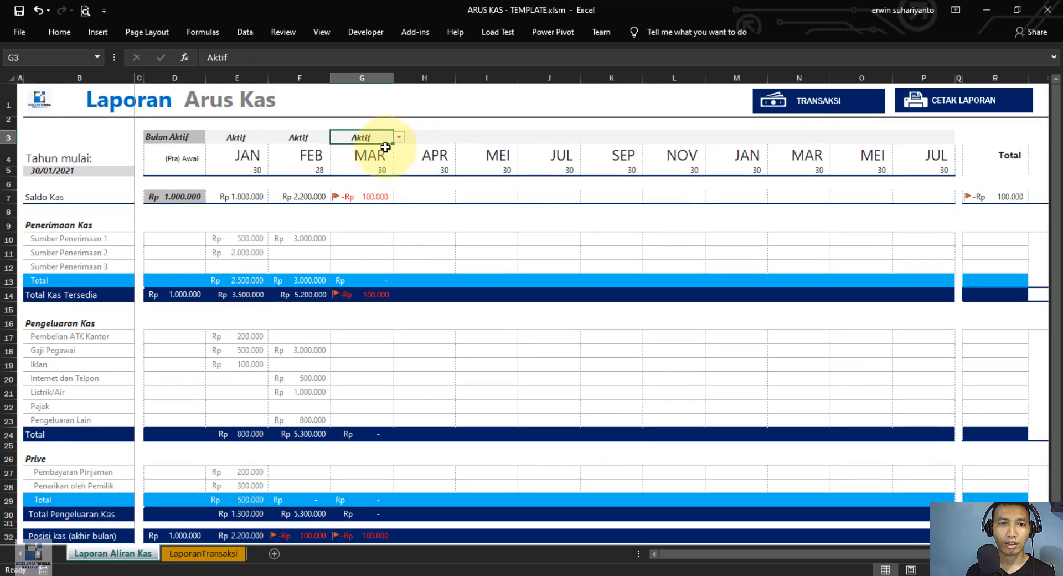
pyautogui.scroll(-1, 366, 445)
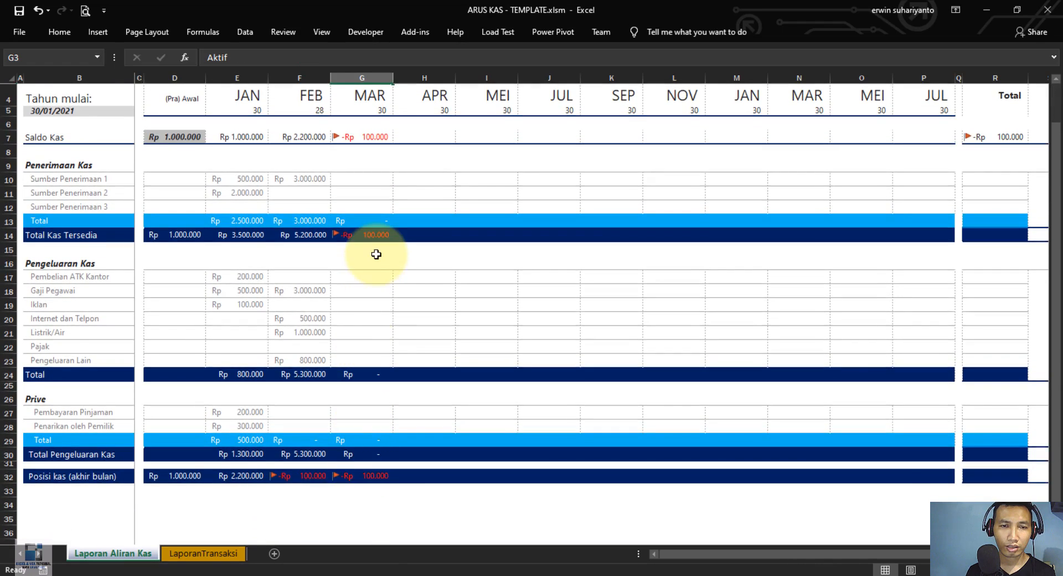
pyautogui.scroll(1, 375, 242)
pyautogui.click(362, 196)
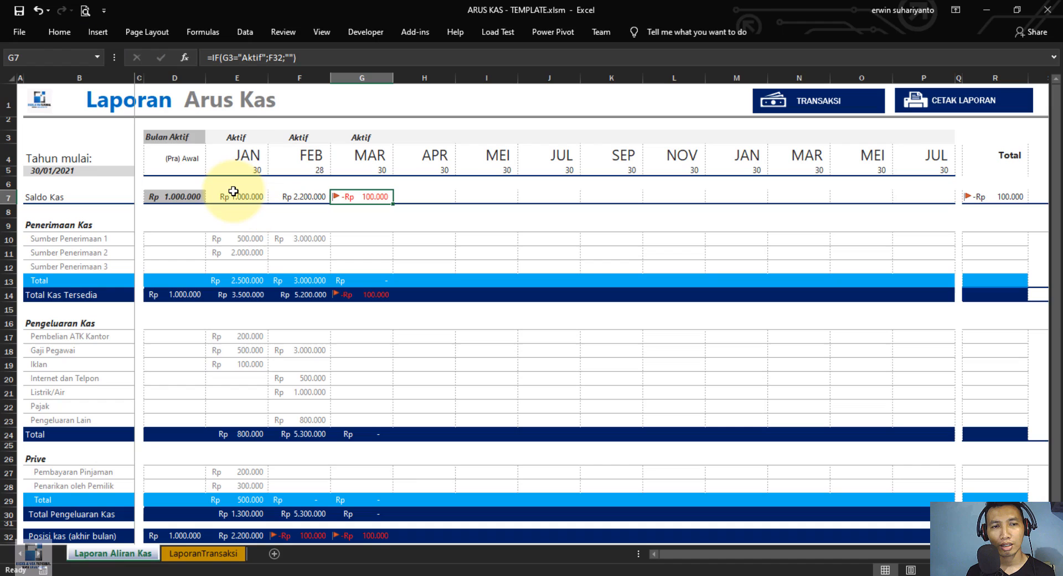
# Review the conditional formatting rules applied to the Saldo Kas row, E7:P7, without changing them
pyautogui.moveTo(226, 194); pyautogui.dragTo(949, 182)
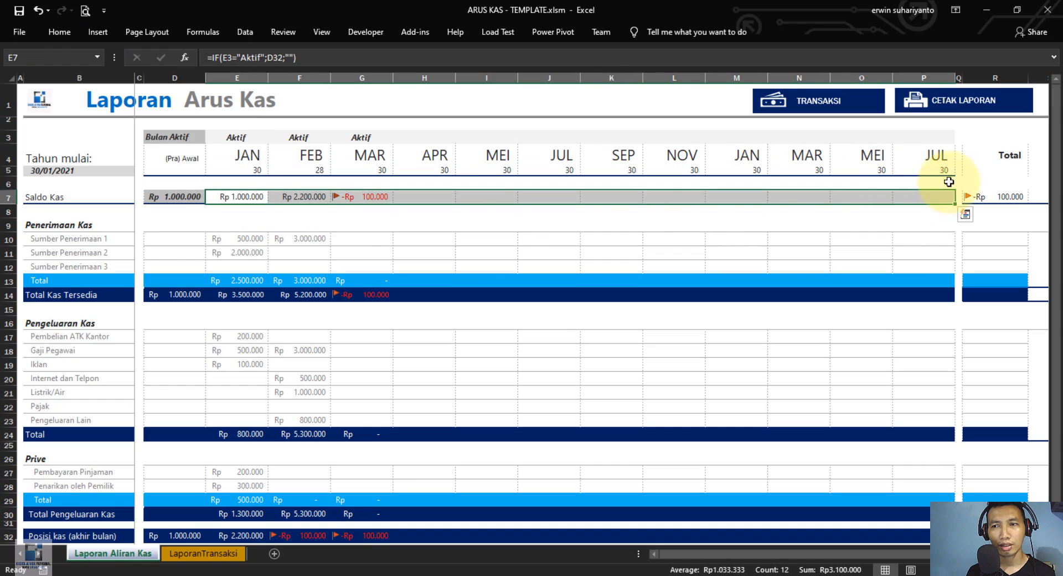
pyautogui.click(69, 32)
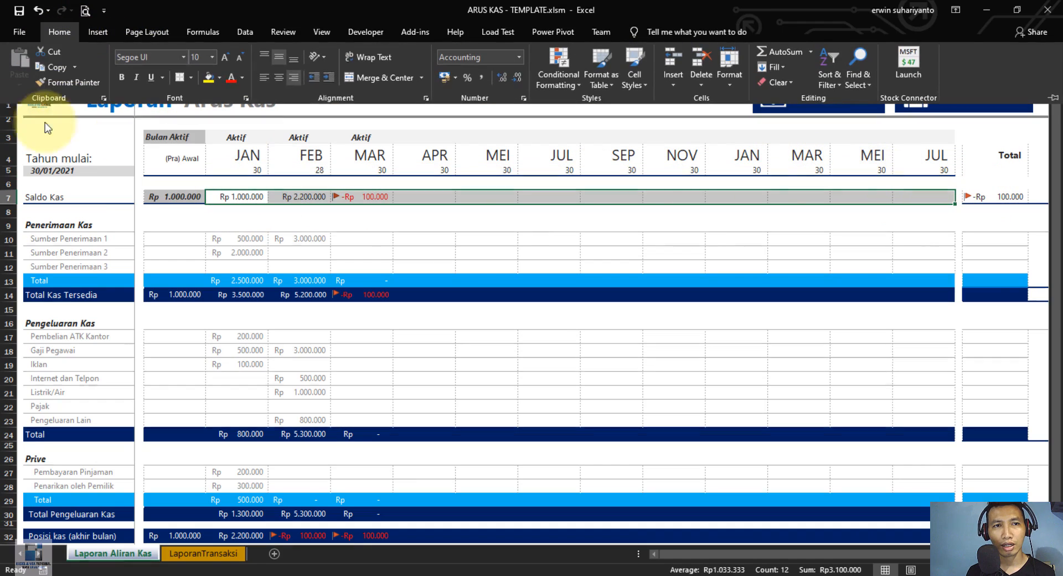
pyautogui.click(542, 85)
pyautogui.click(587, 275)
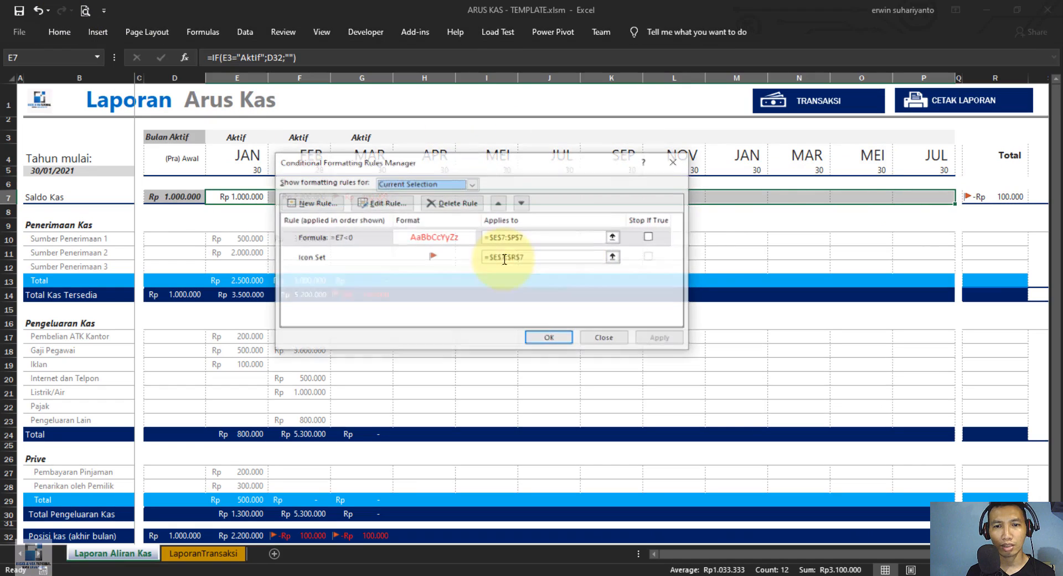
pyautogui.click(367, 235)
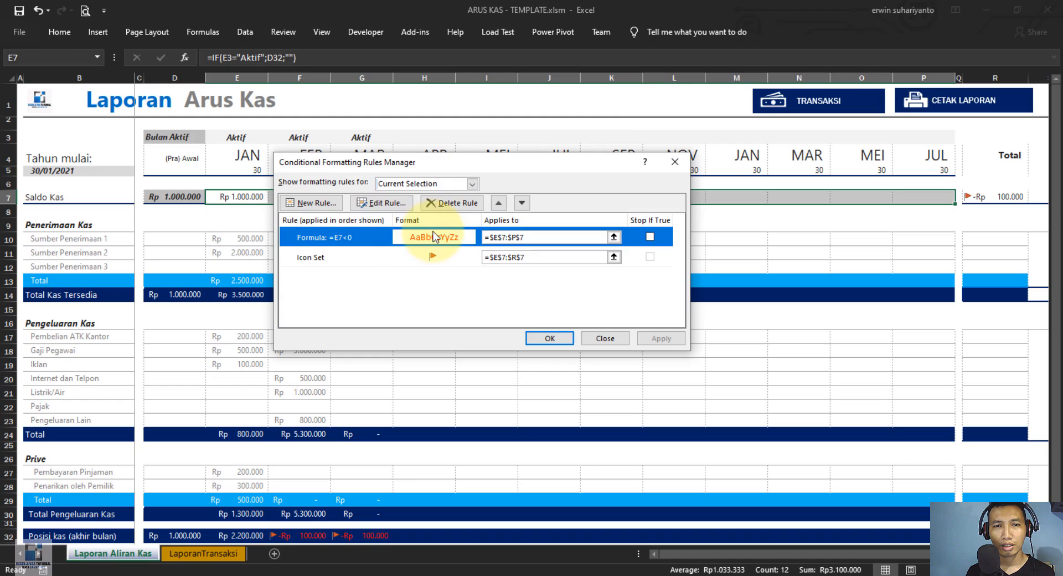
pyautogui.click(397, 254)
pyautogui.click(410, 238)
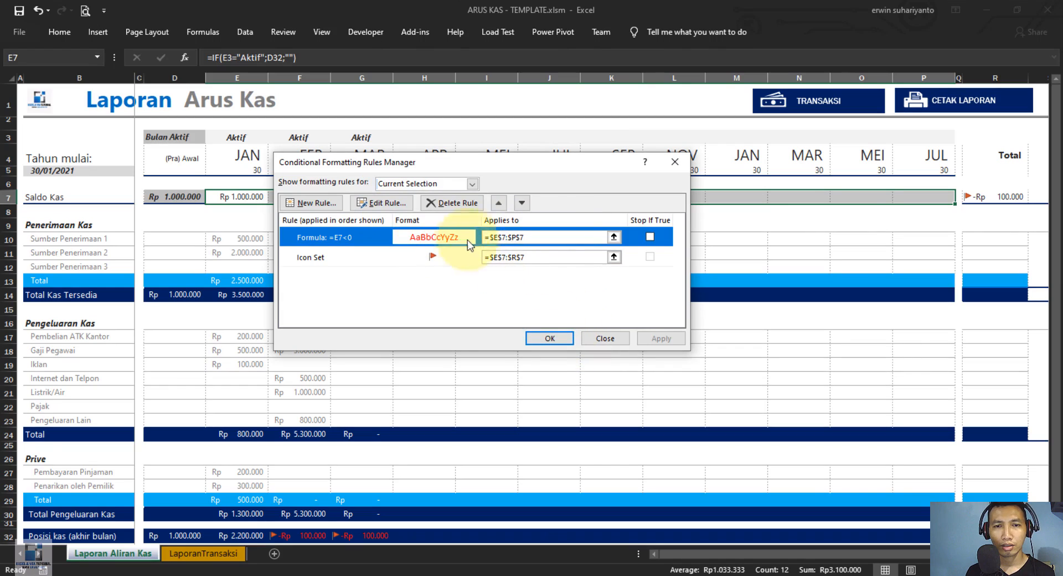
pyautogui.click(550, 338)
pyautogui.click(376, 221)
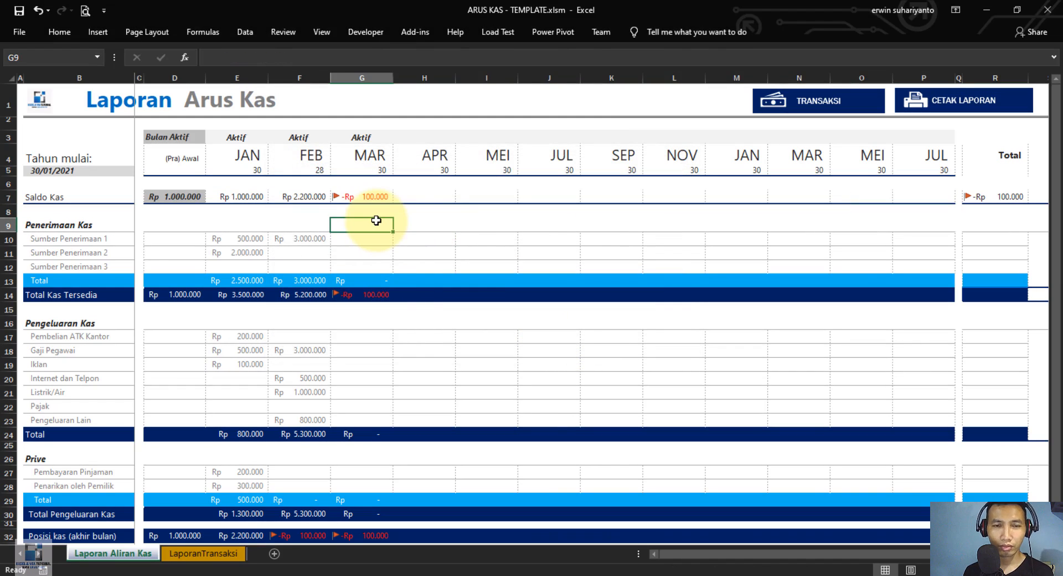
pyautogui.click(426, 198)
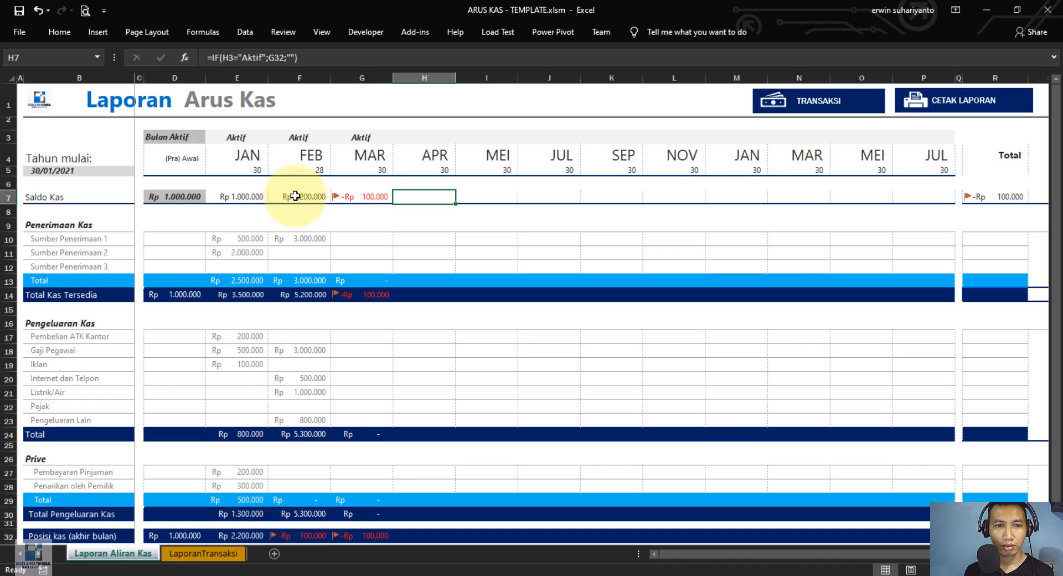
# Clear February's test expenses in F18:F23 of the Pengeluaran Kas section
pyautogui.moveTo(308, 350); pyautogui.dragTo(304, 418)
pyautogui.press('Delete')
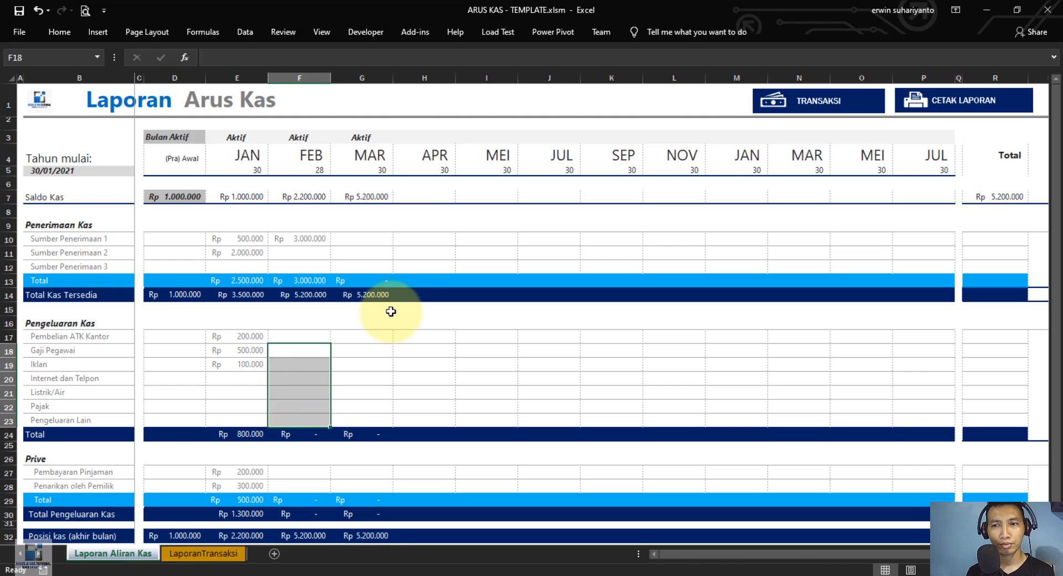
pyautogui.click(362, 253)
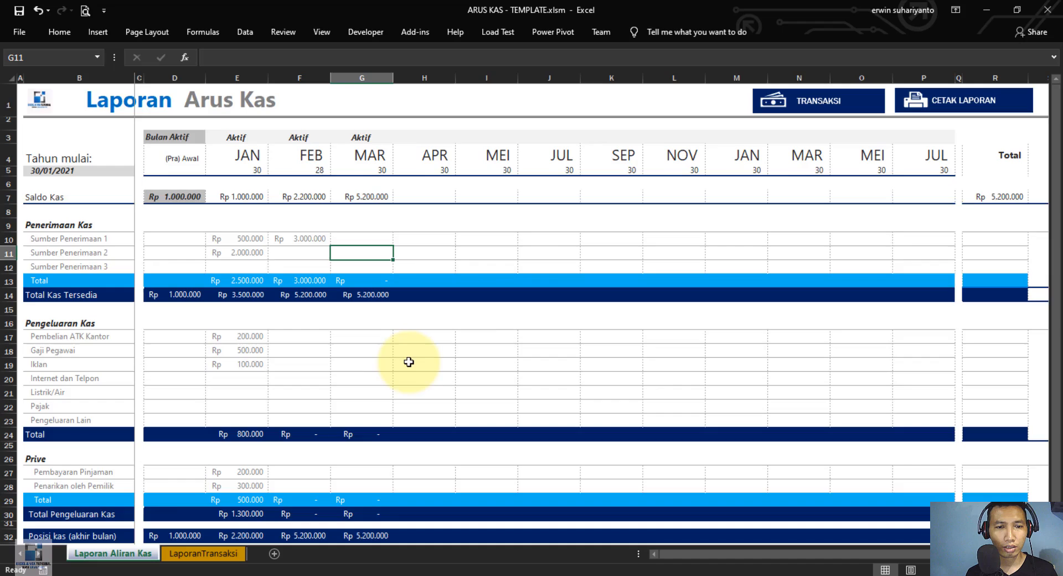
pyautogui.scroll(-1, 409, 363)
pyautogui.scroll(1, 409, 363)
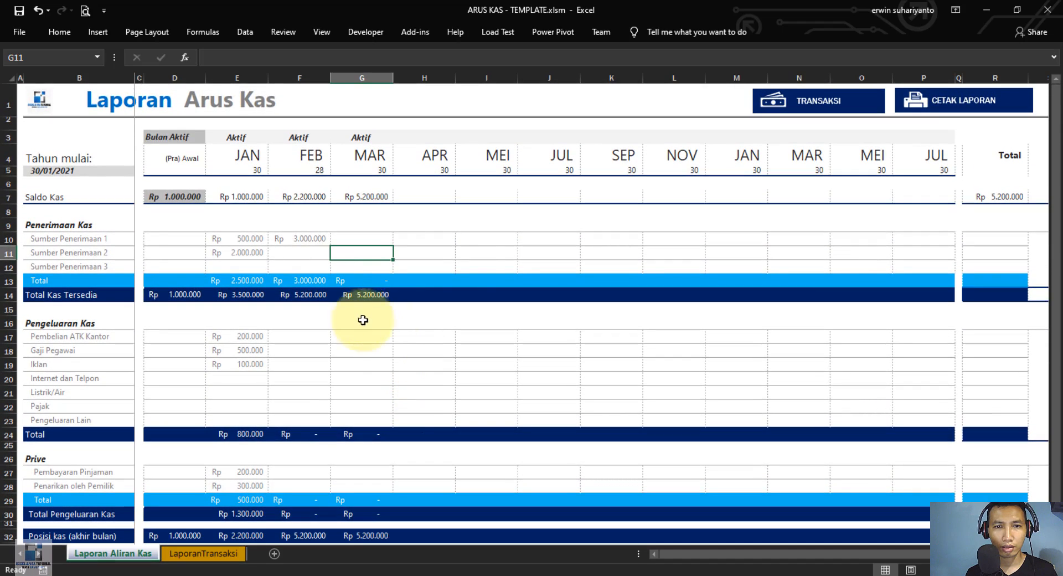
pyautogui.click(407, 240)
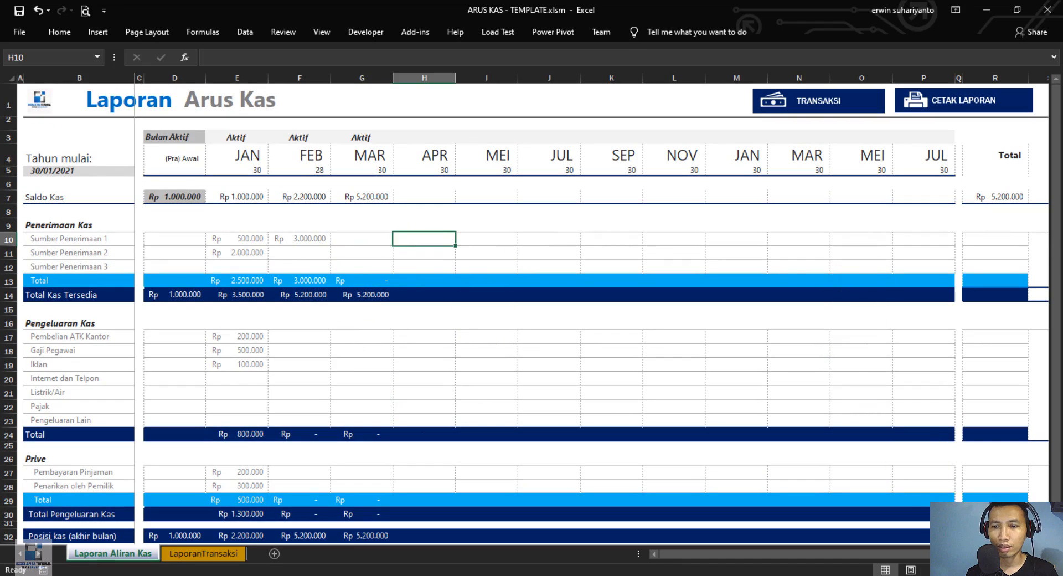
pyautogui.hscroll(2, 531, 310)
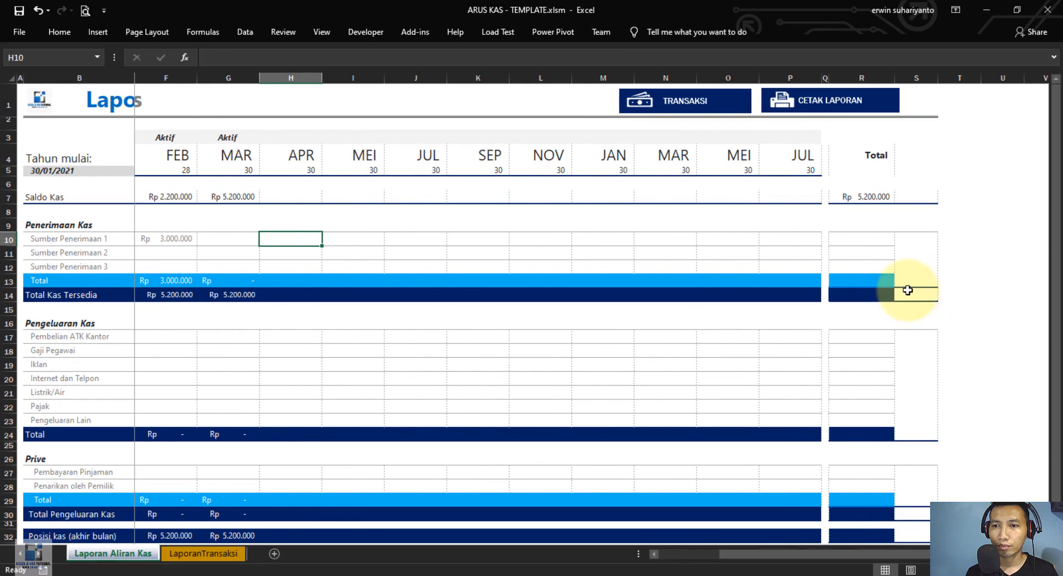
pyautogui.click(879, 282)
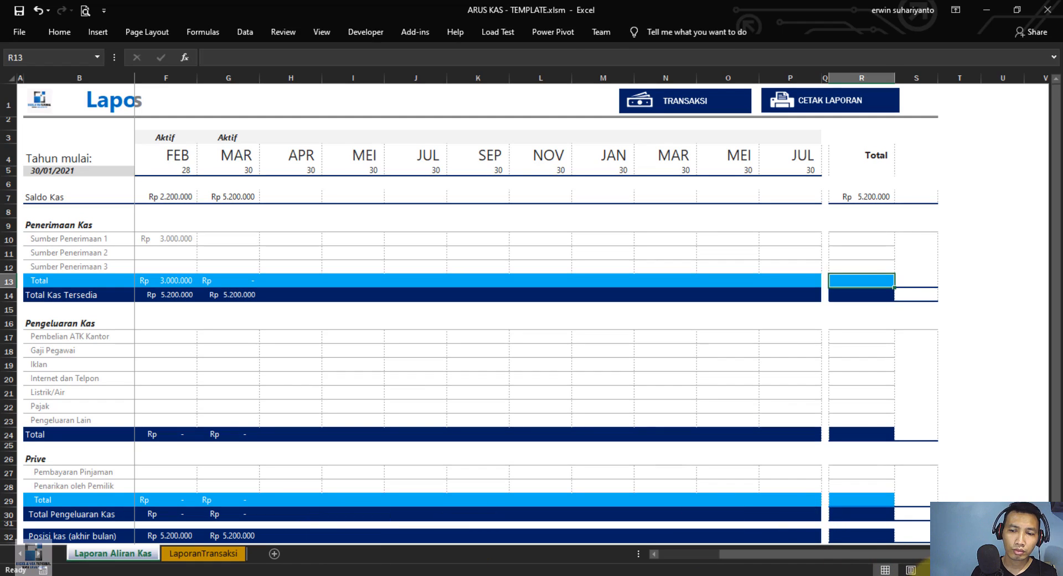
pyautogui.click(938, 575)
pyautogui.click(936, 575)
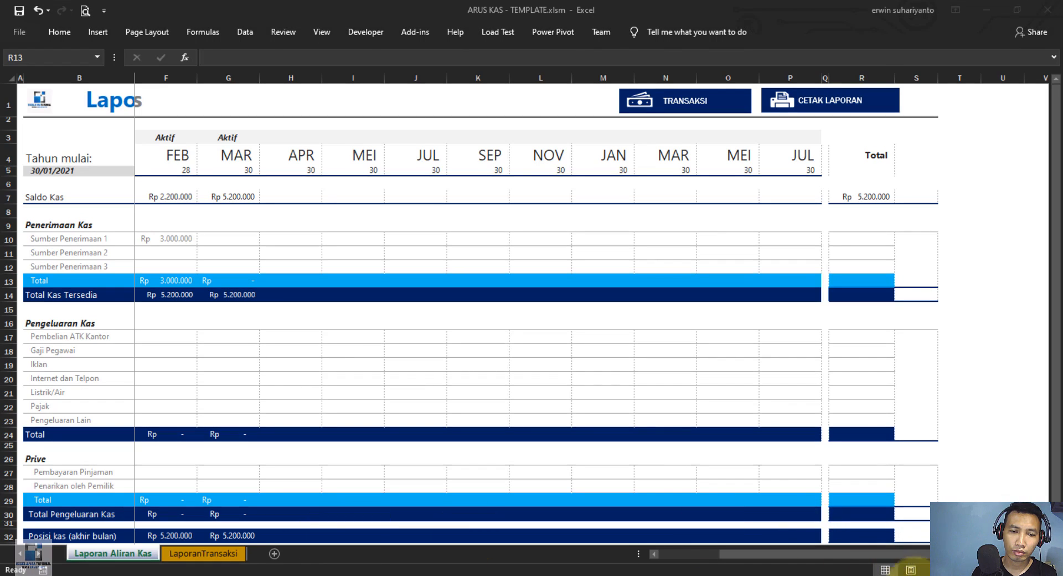
pyautogui.click(508, 575)
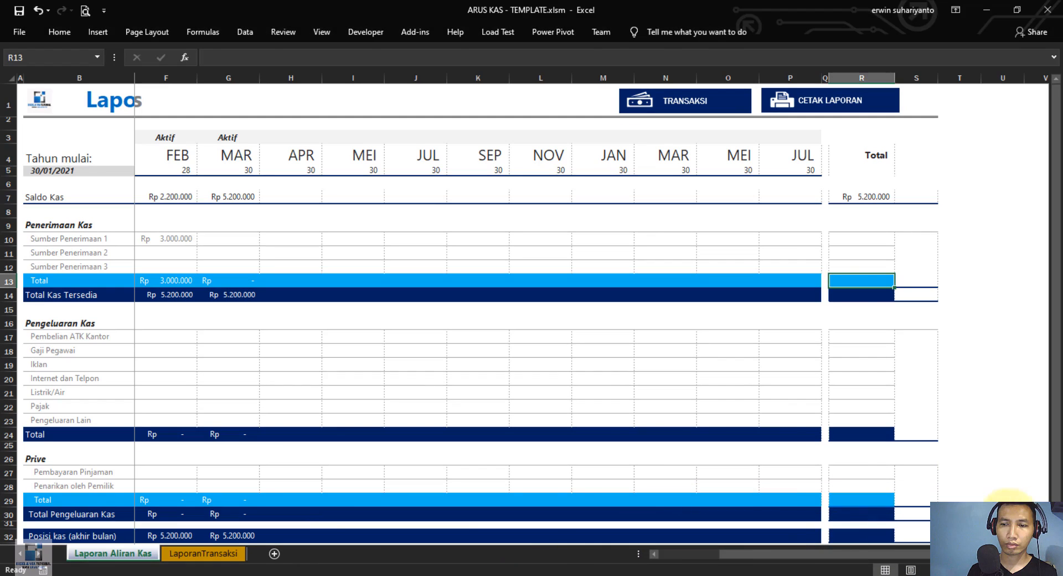
pyautogui.click(949, 321)
pyautogui.click(863, 280)
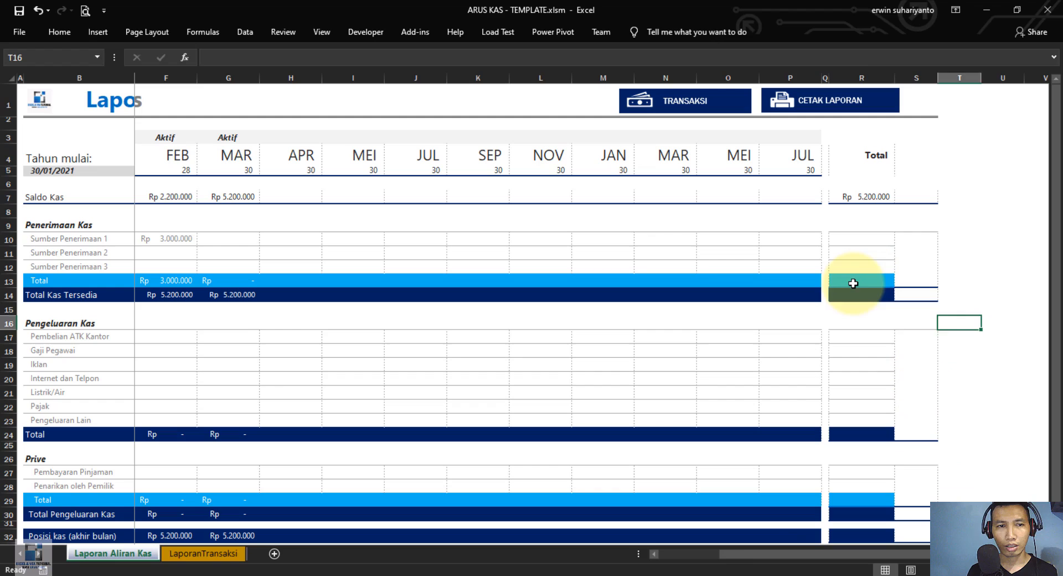
# Total Sumber Penerimaan 1 in R10 with =SUM(E10:P10) and fill the formula down to R12
pyautogui.moveTo(800, 559); pyautogui.dragTo(753, 560)
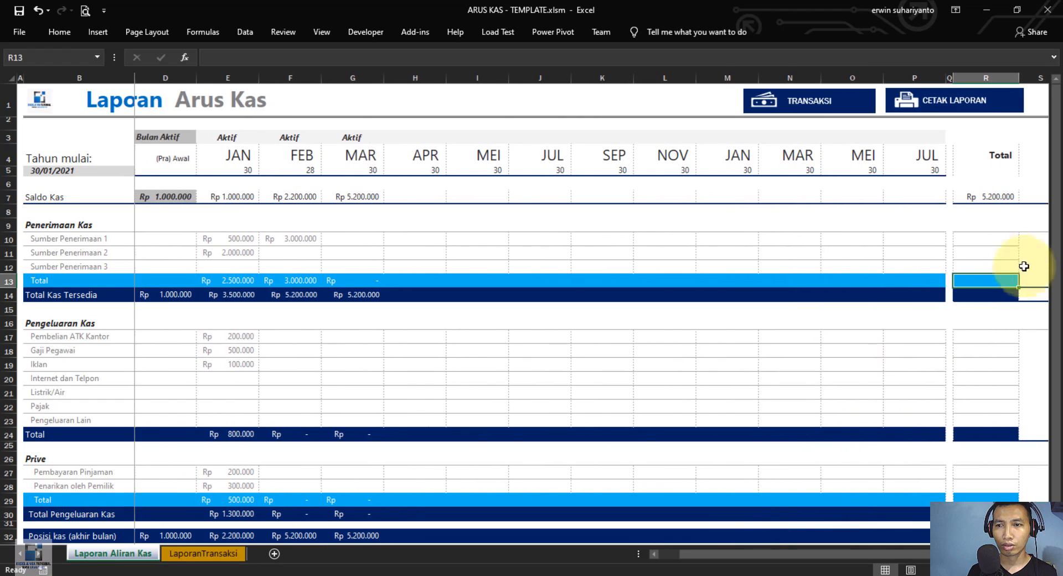
pyautogui.click(982, 242)
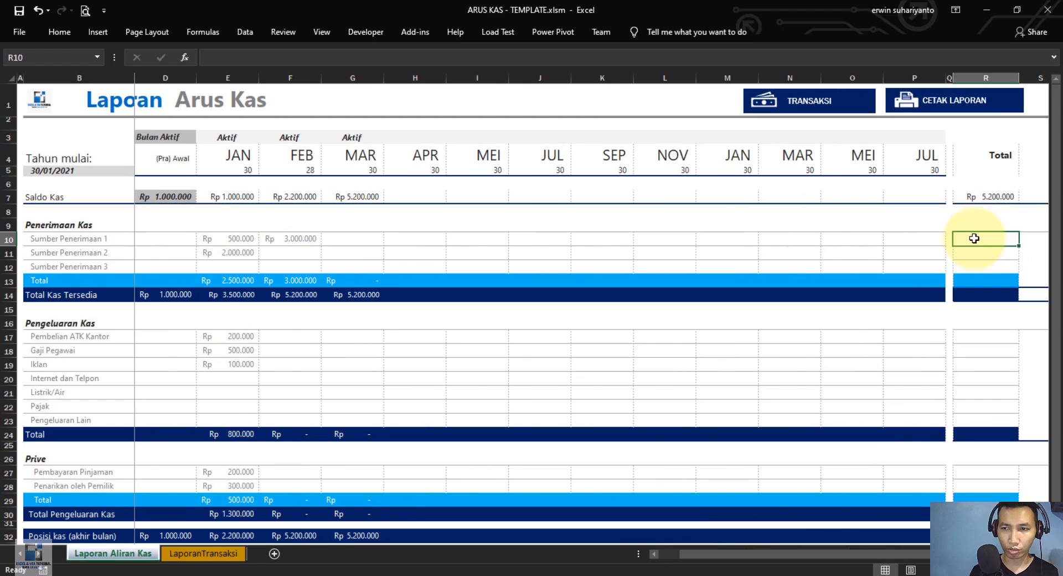
pyautogui.write('=SUM(')
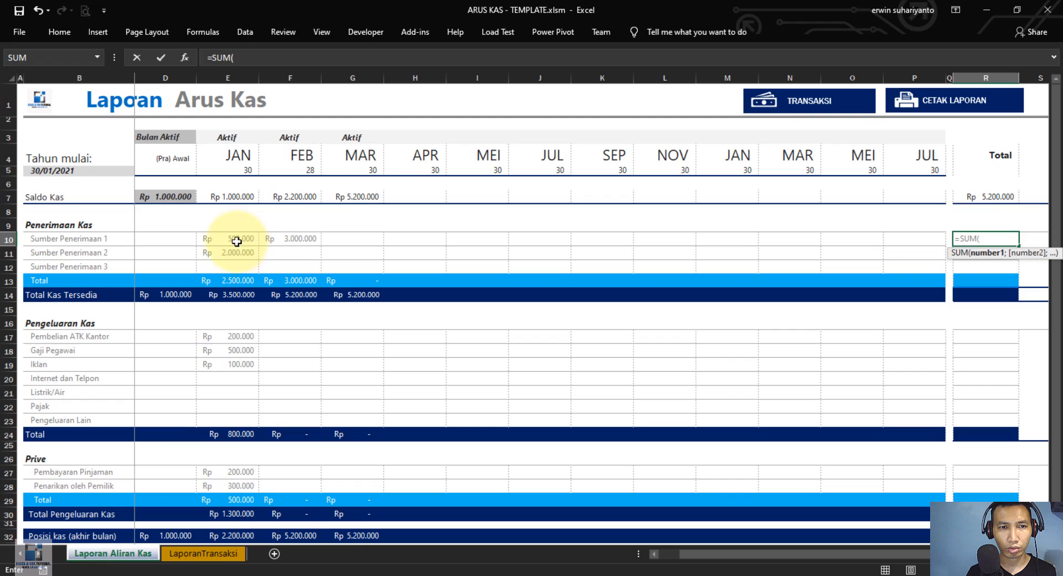
pyautogui.moveTo(218, 240); pyautogui.dragTo(890, 245)
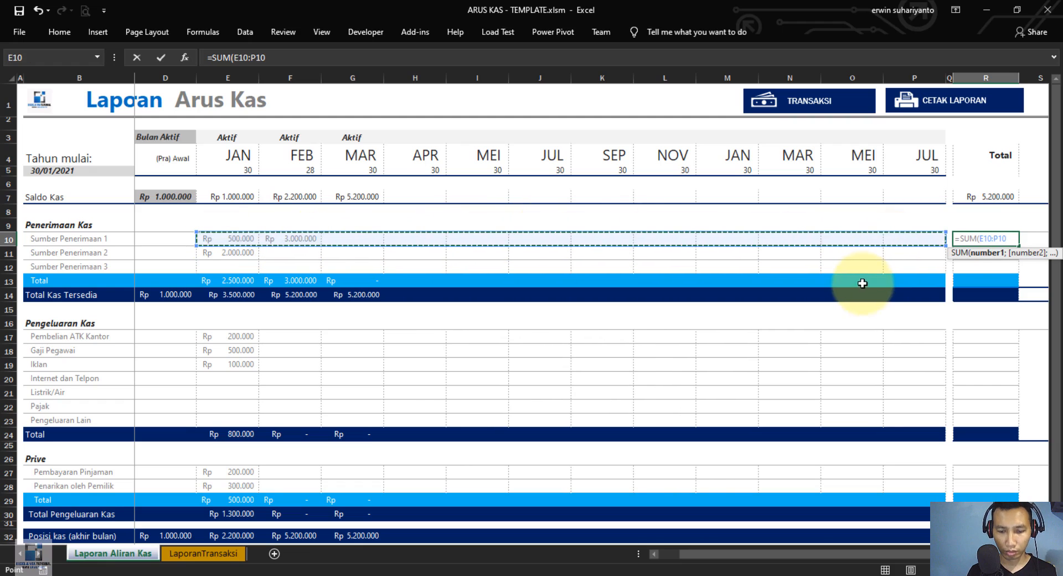
pyautogui.press('Return')
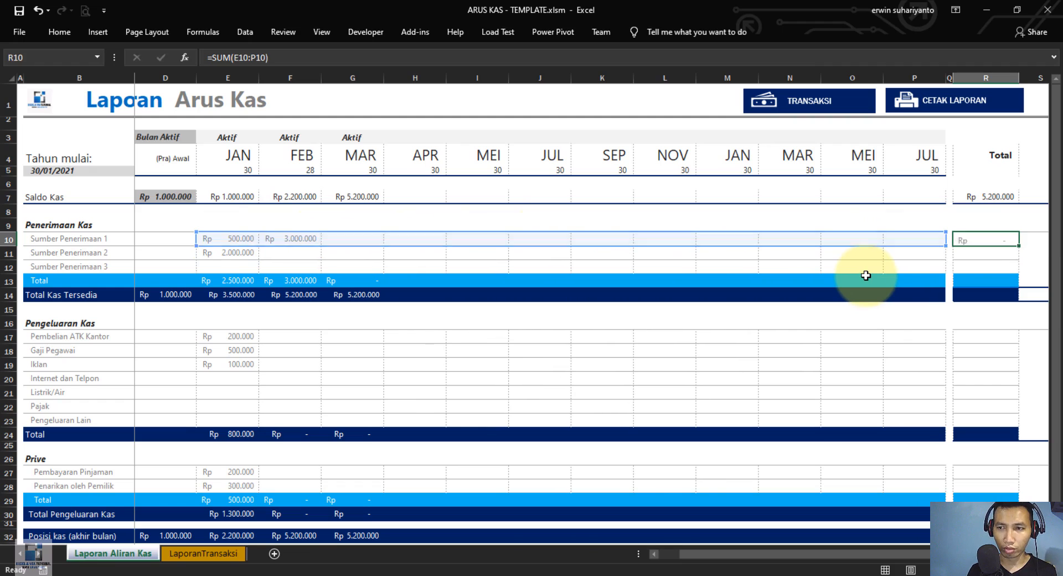
pyautogui.click(992, 240)
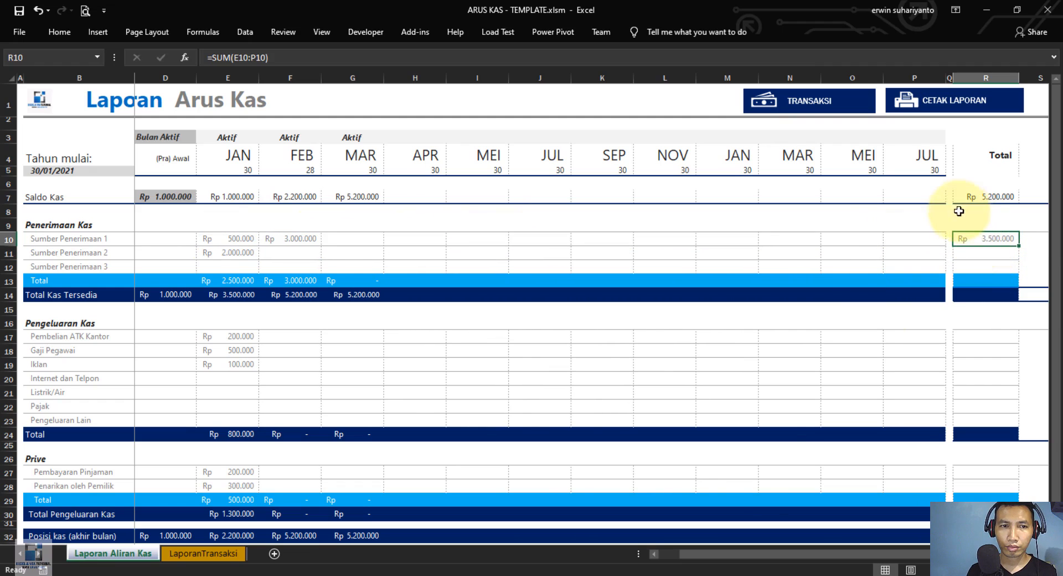
pyautogui.moveTo(738, 556); pyautogui.dragTo(707, 558)
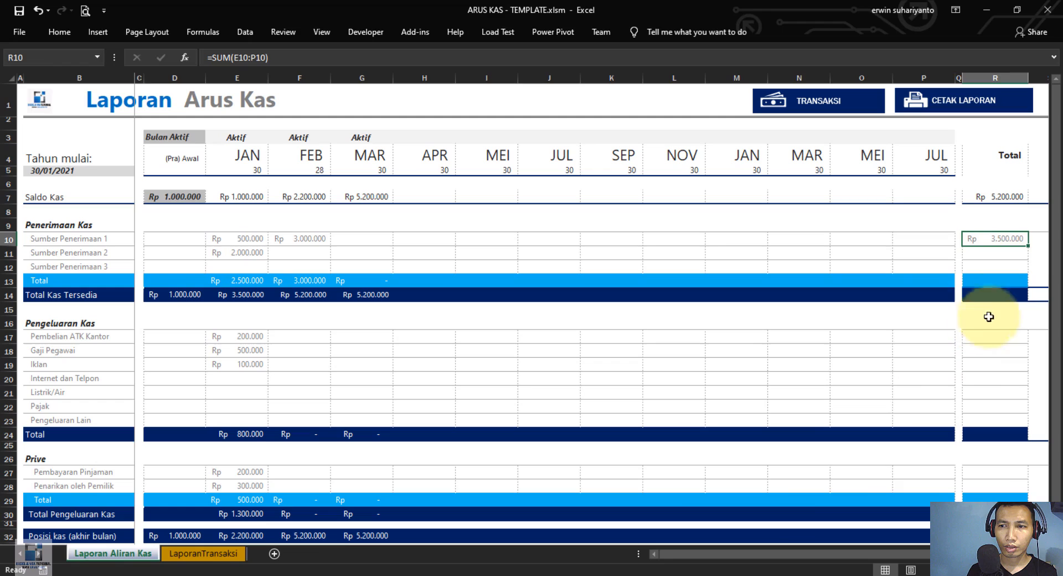
pyautogui.moveTo(1026, 243); pyautogui.dragTo(1019, 269)
# Sum the Penerimaan Kas totals in R13 with a SUM formula over R10:R12
pyautogui.click(986, 281)
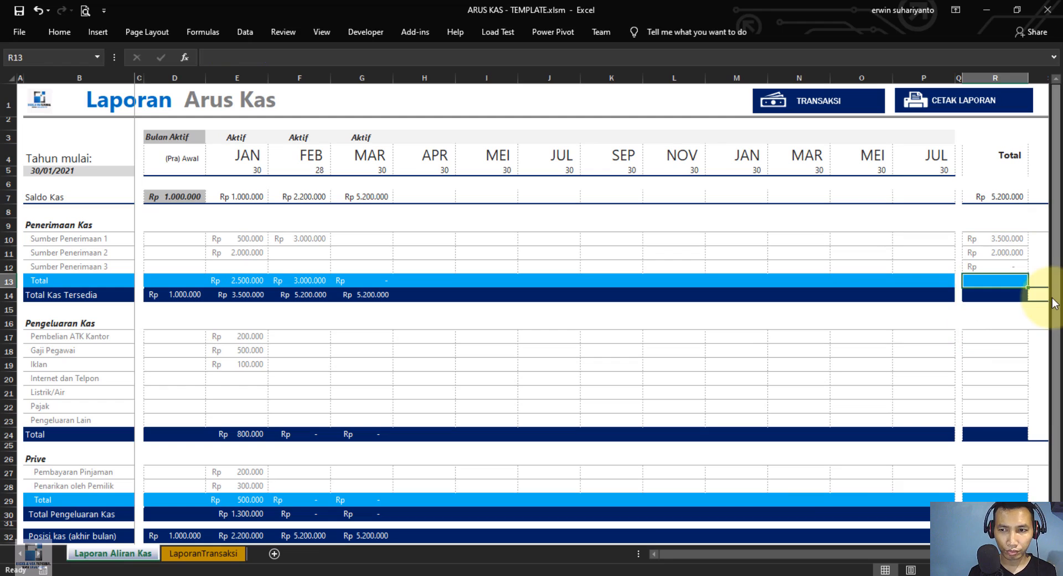
pyautogui.write('=SUM(')
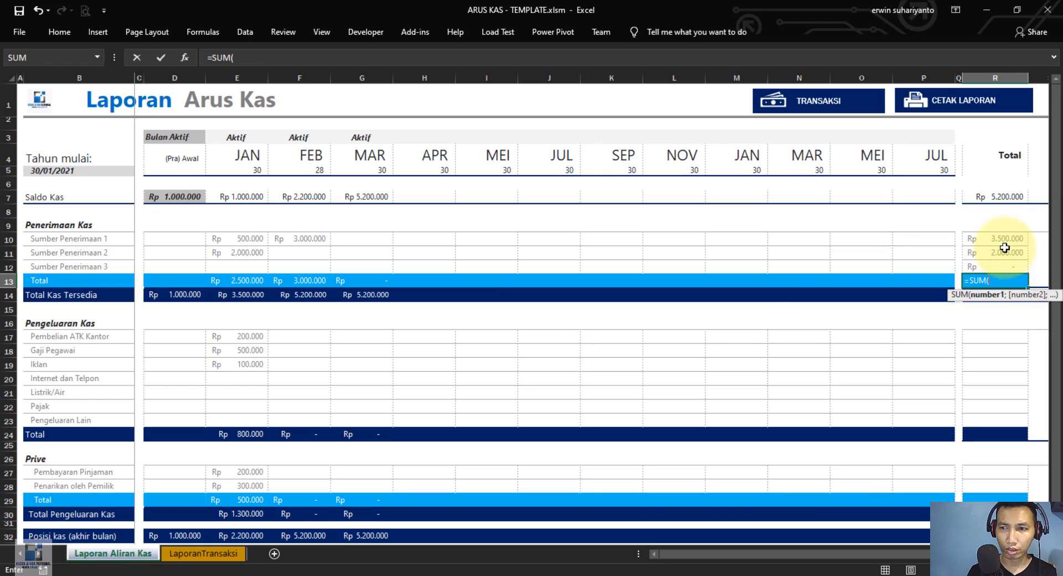
pyautogui.moveTo(1000, 239); pyautogui.dragTo(1002, 272)
pyautogui.press('Return')
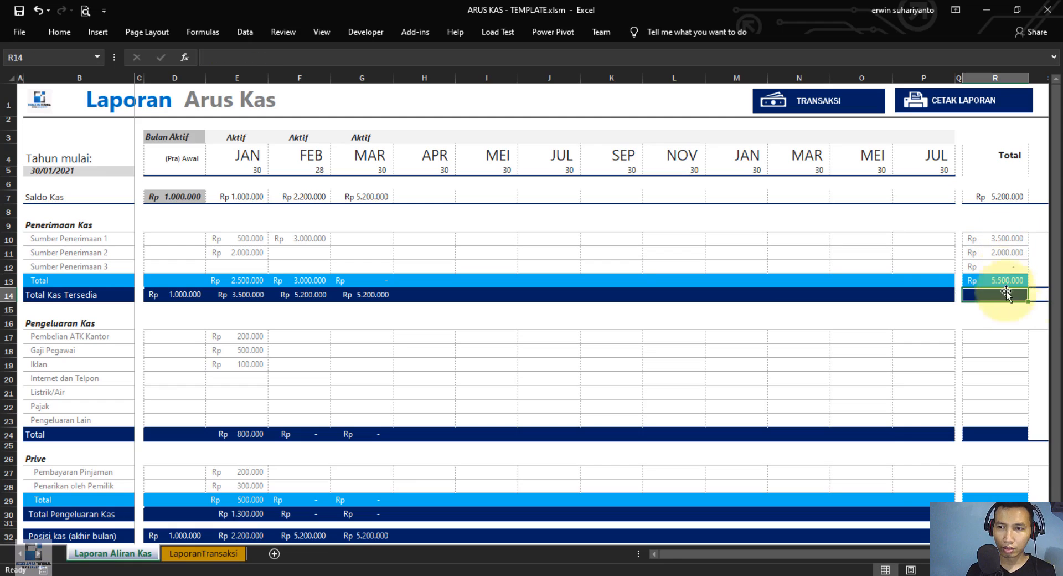
# Calculate Total Kas Tersedia for the Total column in R14 with =R7+R13
pyautogui.write('=')
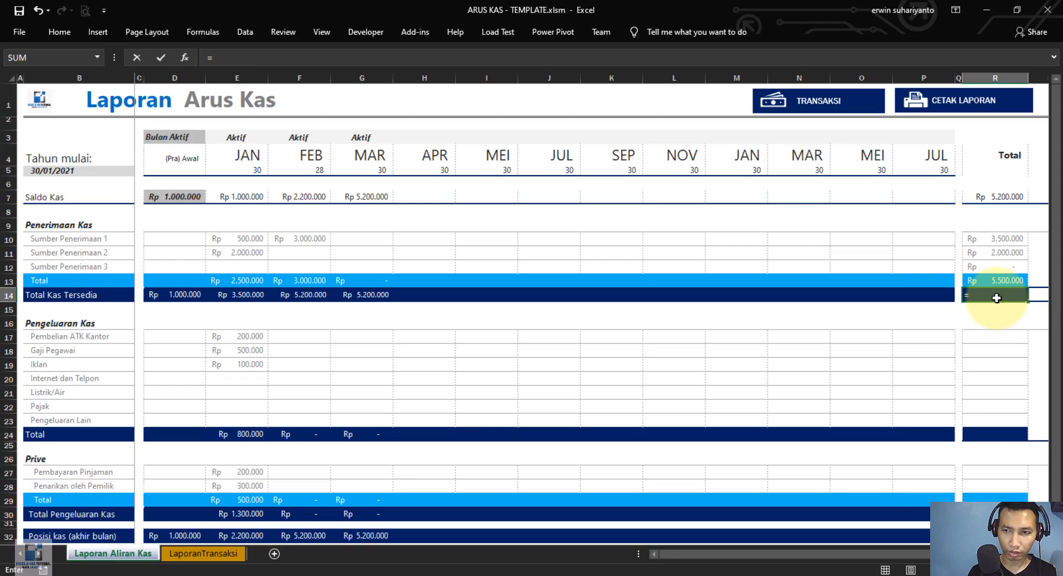
pyautogui.click(1001, 198)
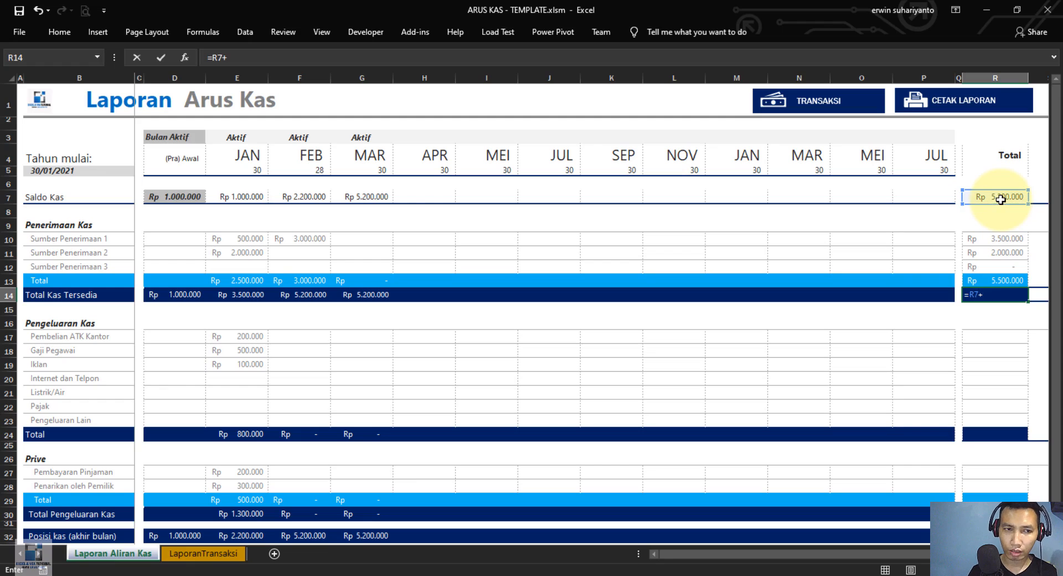
pyautogui.click(1005, 281)
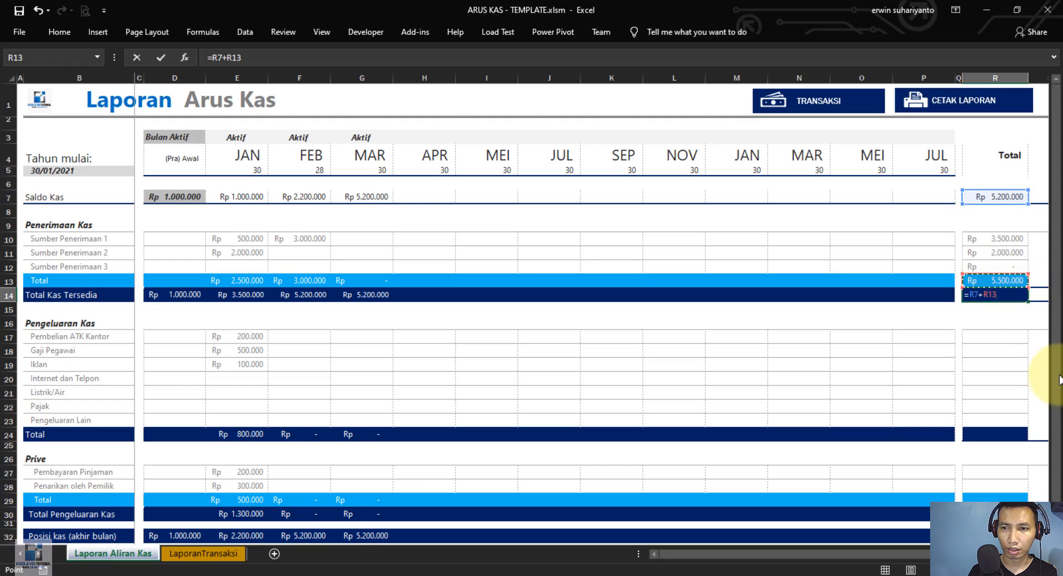
pyautogui.press('Return')
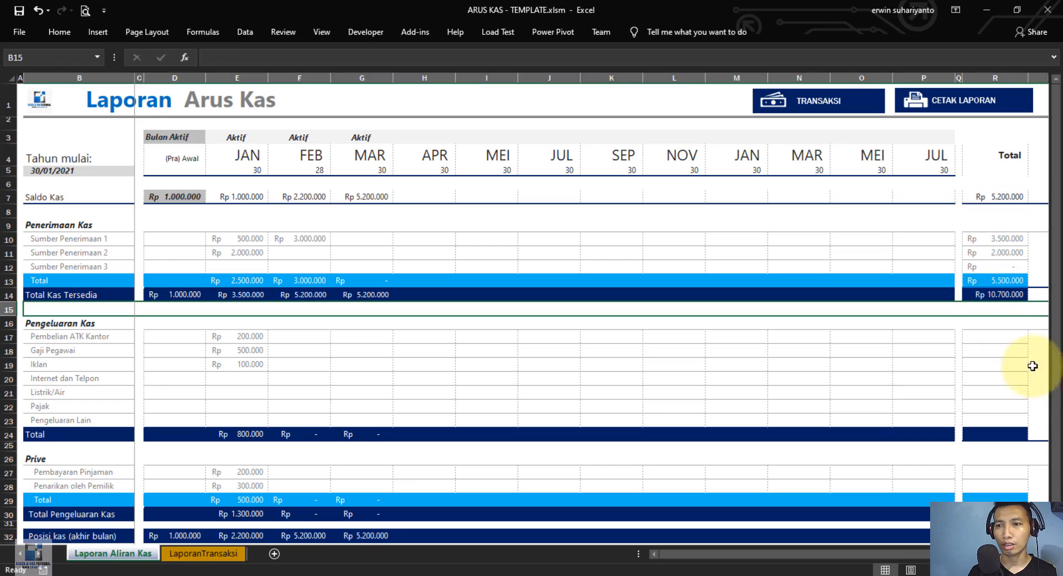
pyautogui.click(998, 296)
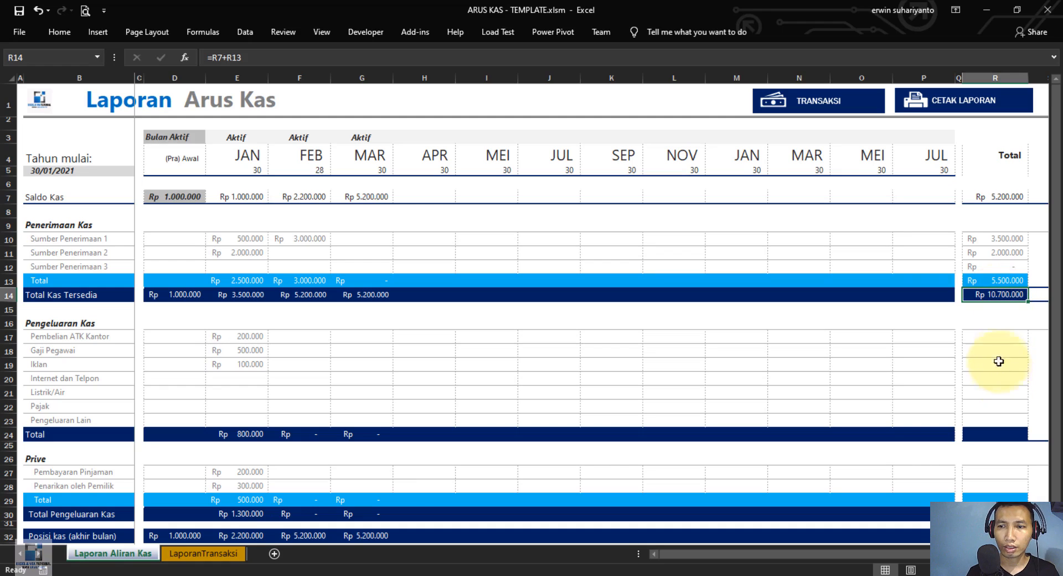
# Total the Pembelian ATK Kantor expense across all months in R17 with =SUM(E17:P17)
pyautogui.click(999, 343)
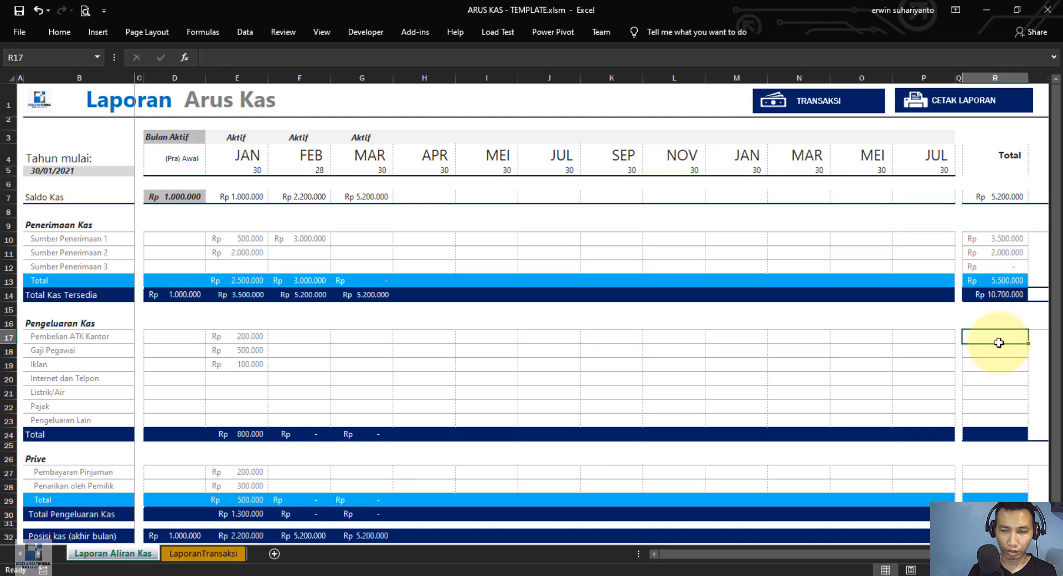
pyautogui.write('=SUM(')
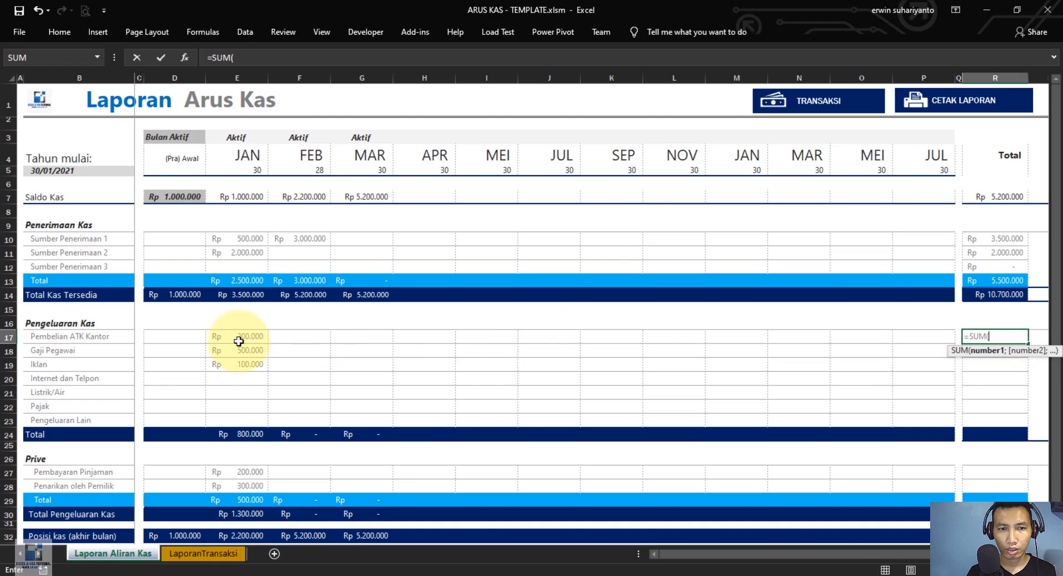
pyautogui.moveTo(237, 339); pyautogui.dragTo(932, 335)
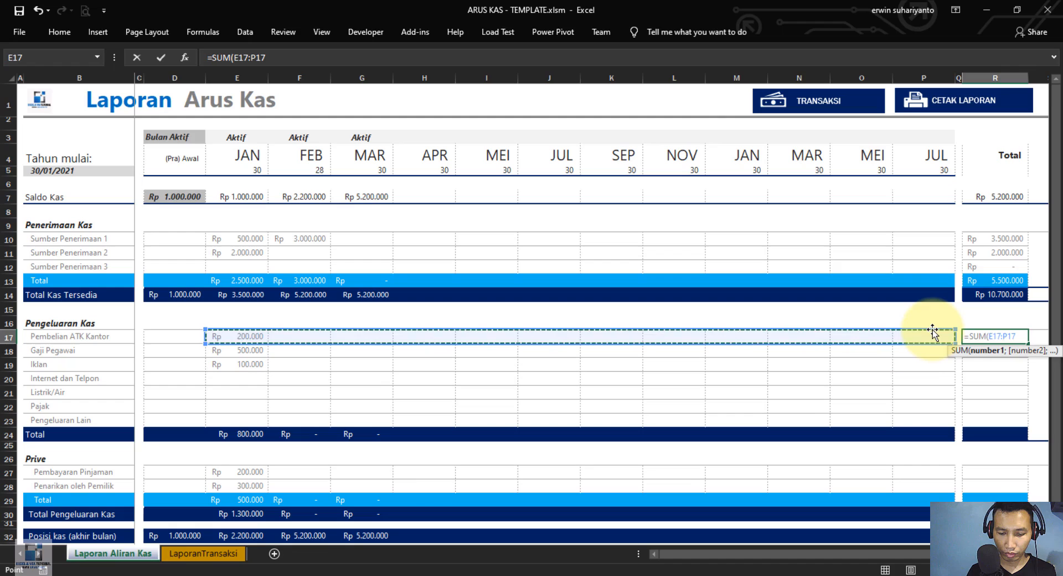
pyautogui.press('Return')
pyautogui.click(995, 339)
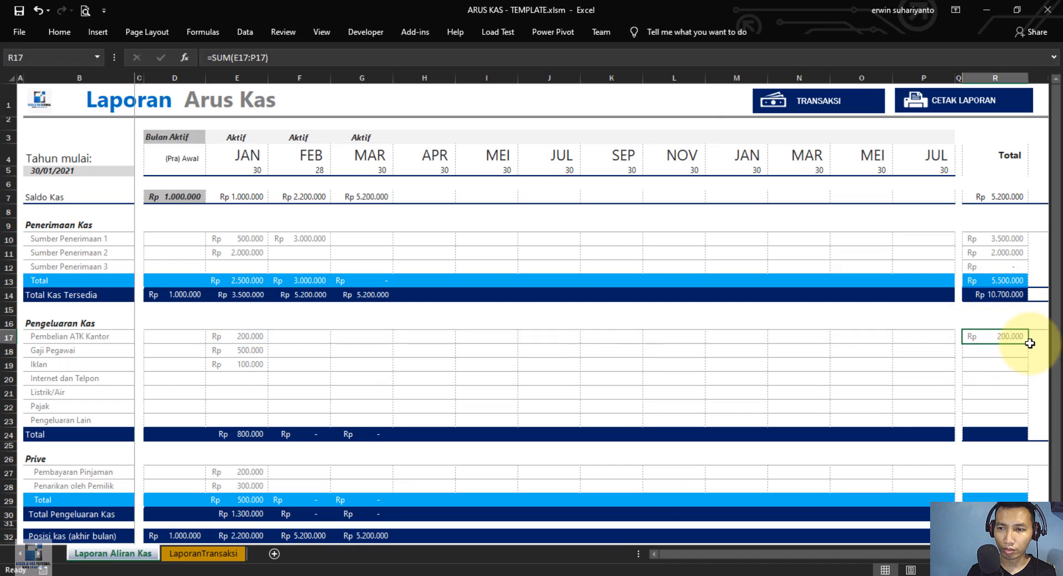
# Fill the R17 total formula down to R23 and sum the Pengeluaran Kas totals in R24 with =SUM(R17:R23)
pyautogui.moveTo(1030, 343); pyautogui.dragTo(995, 436)
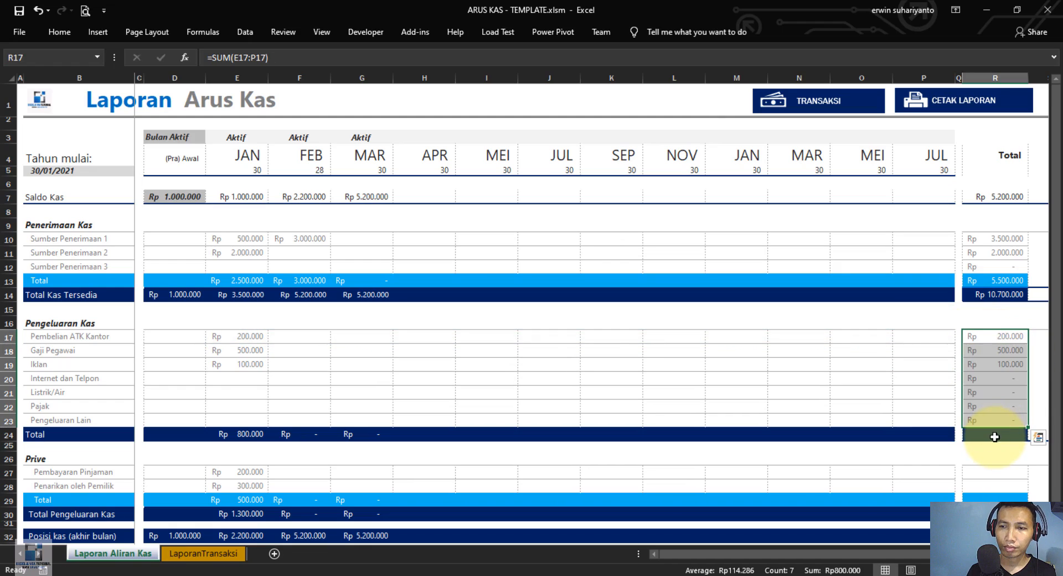
pyautogui.click(994, 437)
pyautogui.write('=')
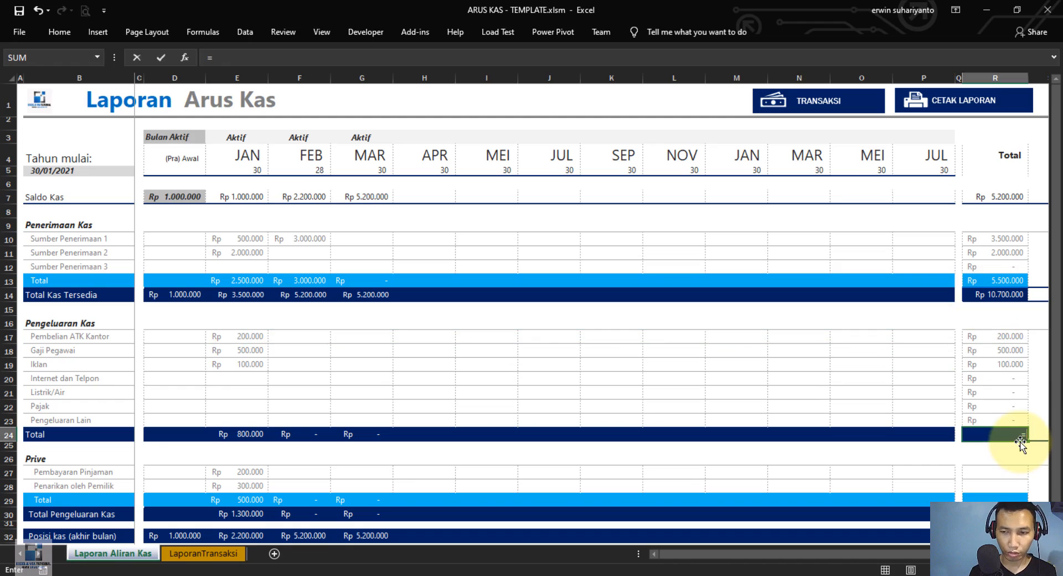
pyautogui.write('sum')
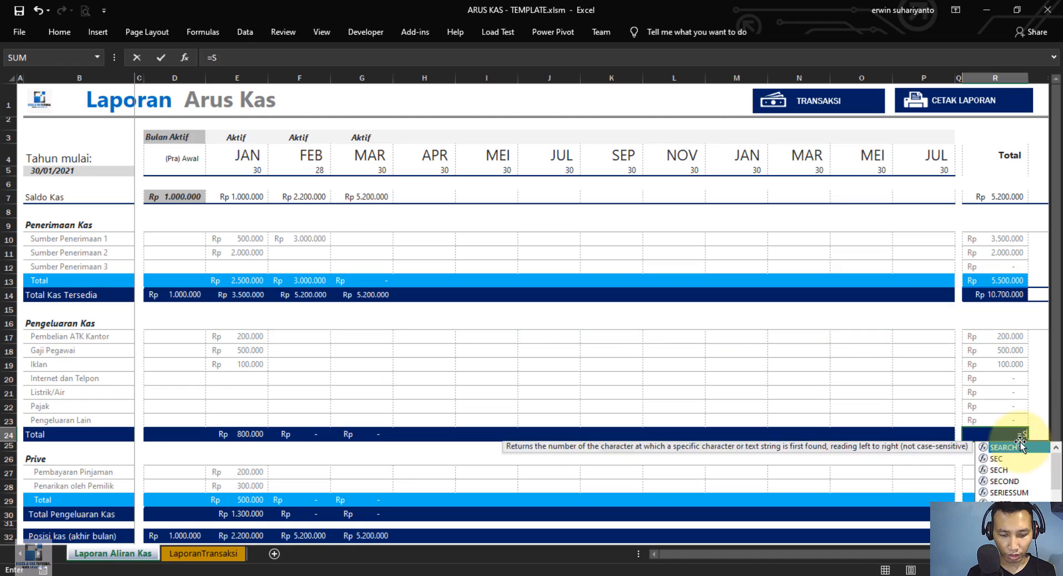
pyautogui.press('Tab')
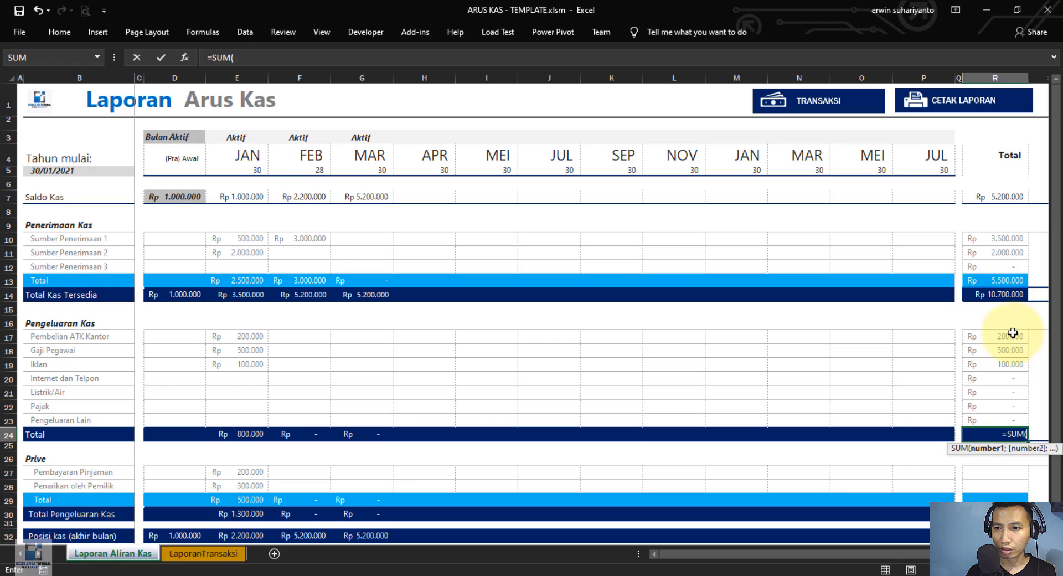
pyautogui.moveTo(1008, 337); pyautogui.dragTo(1000, 418)
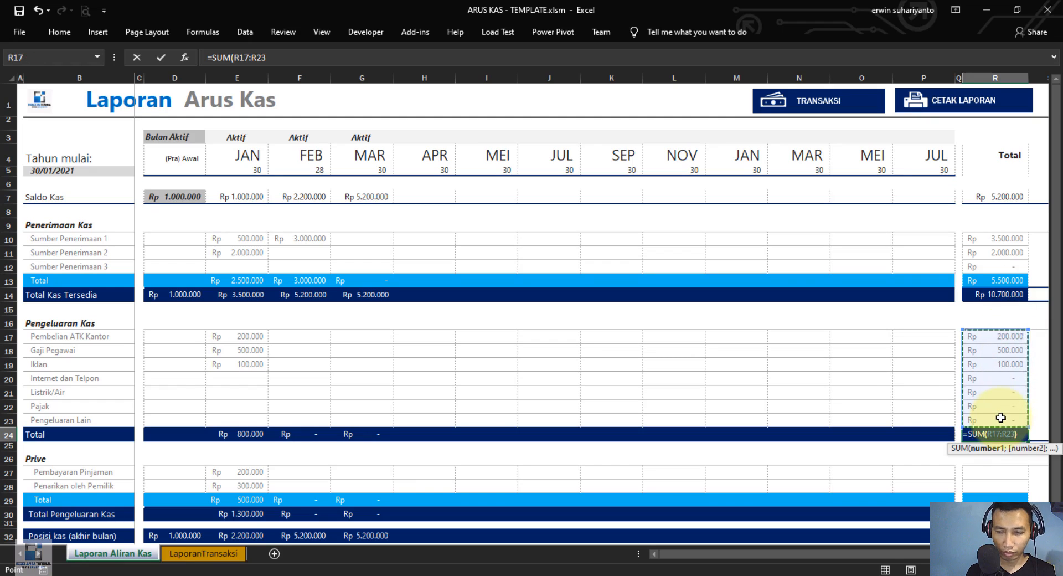
pyautogui.press('Return')
# Total Pembayaran Pinjaman in R27 with =SUM(E27:P27) and fill the formula down to Penarikan oleh Pemilik in R28
pyautogui.scroll(-1, 982, 440)
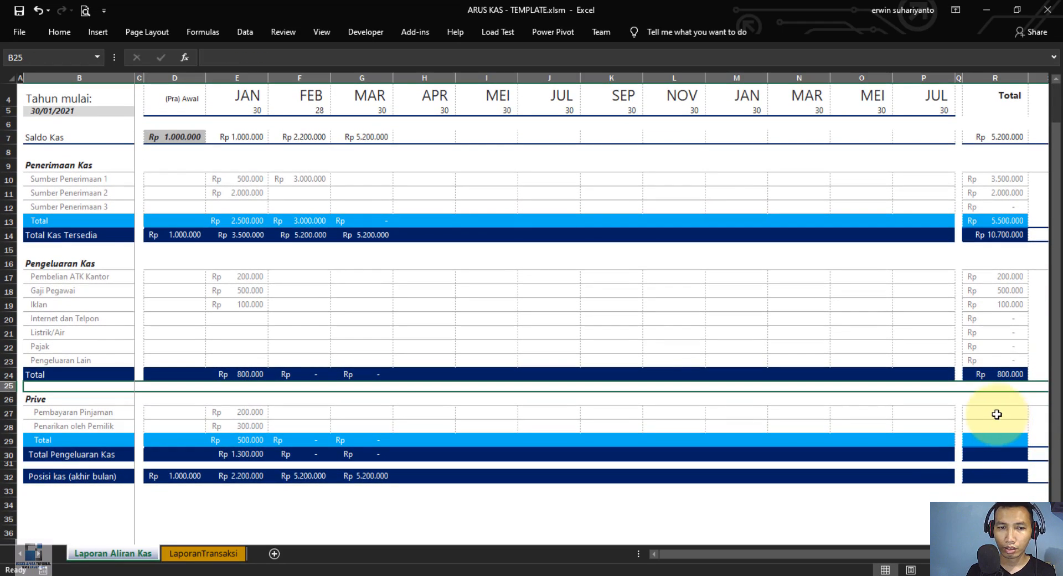
pyautogui.click(994, 412)
pyautogui.write('=SUM(')
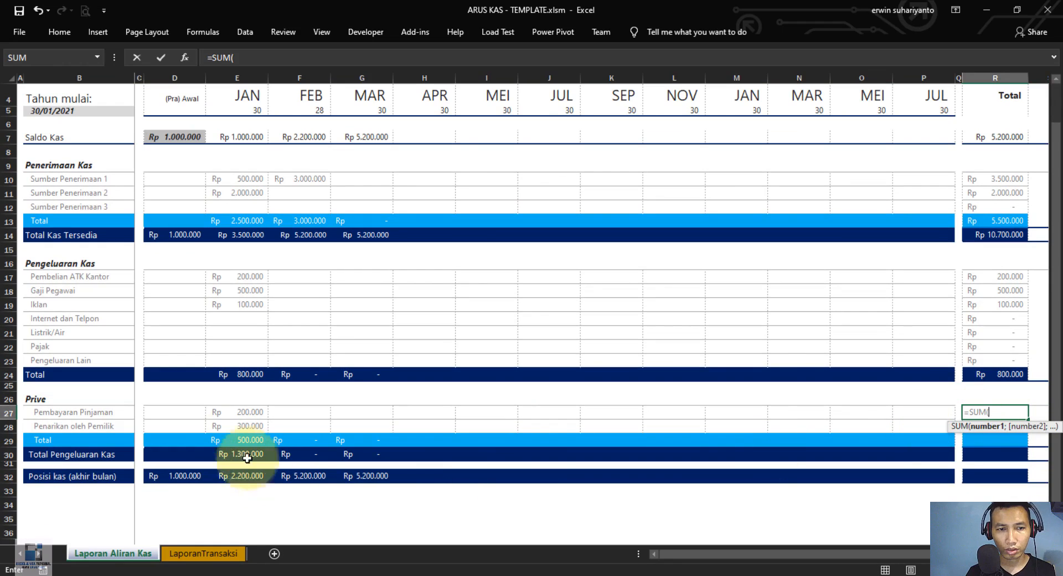
pyautogui.click(245, 416)
pyautogui.moveTo(245, 417); pyautogui.dragTo(918, 410)
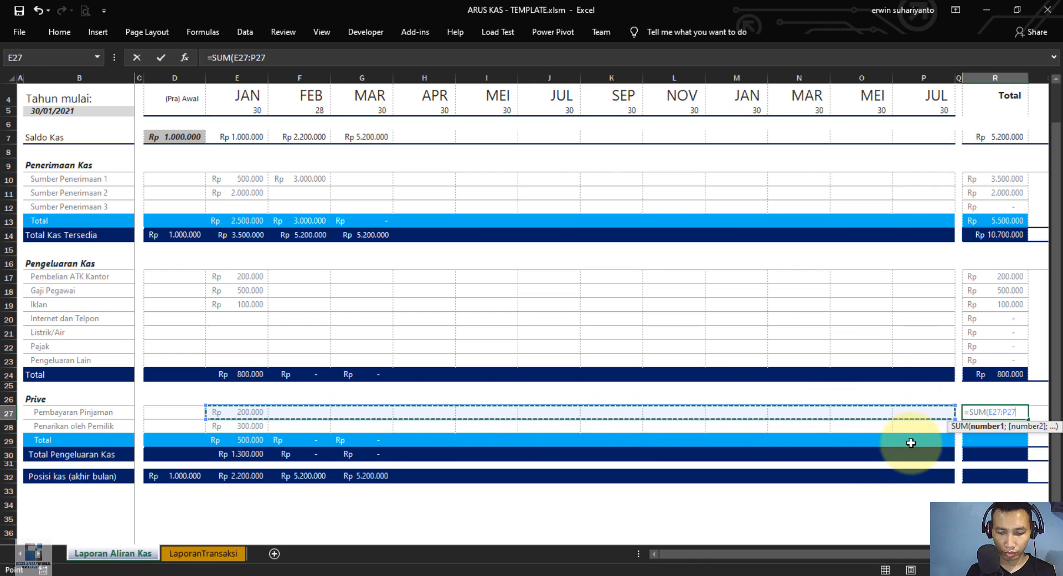
pyautogui.press('Return')
pyautogui.click(1007, 402)
pyautogui.click(1010, 411)
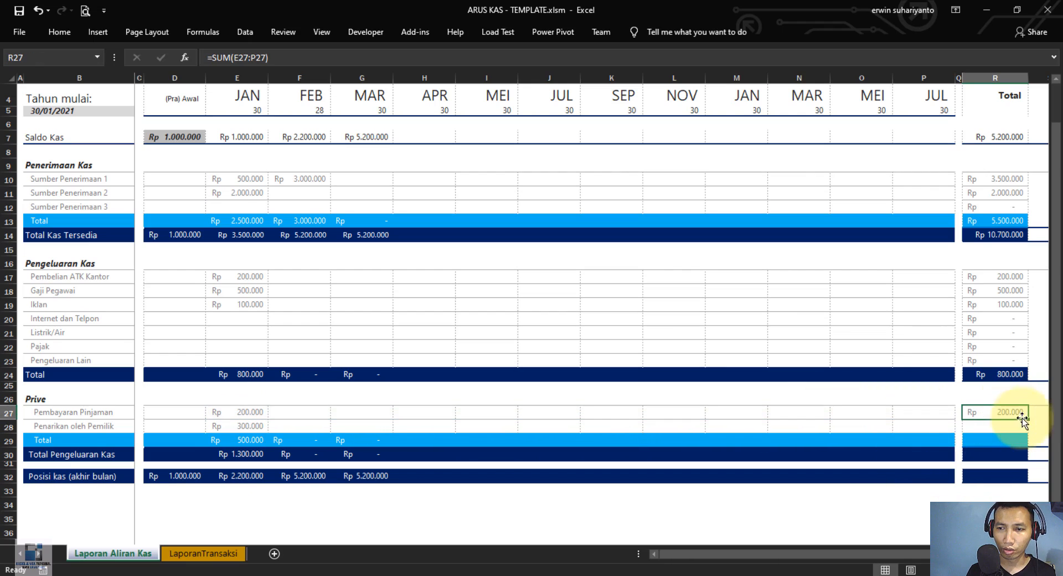
pyautogui.moveTo(1028, 421); pyautogui.dragTo(1024, 430)
# Sum the Prive totals in R29 with a SUM formula over R27:R28
pyautogui.click(999, 444)
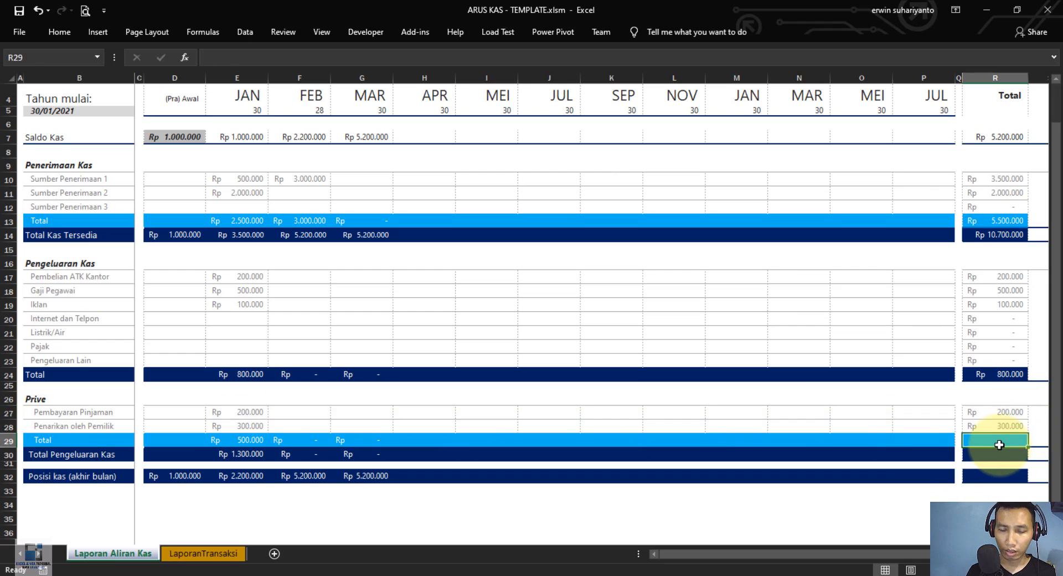
pyautogui.write('=sum')
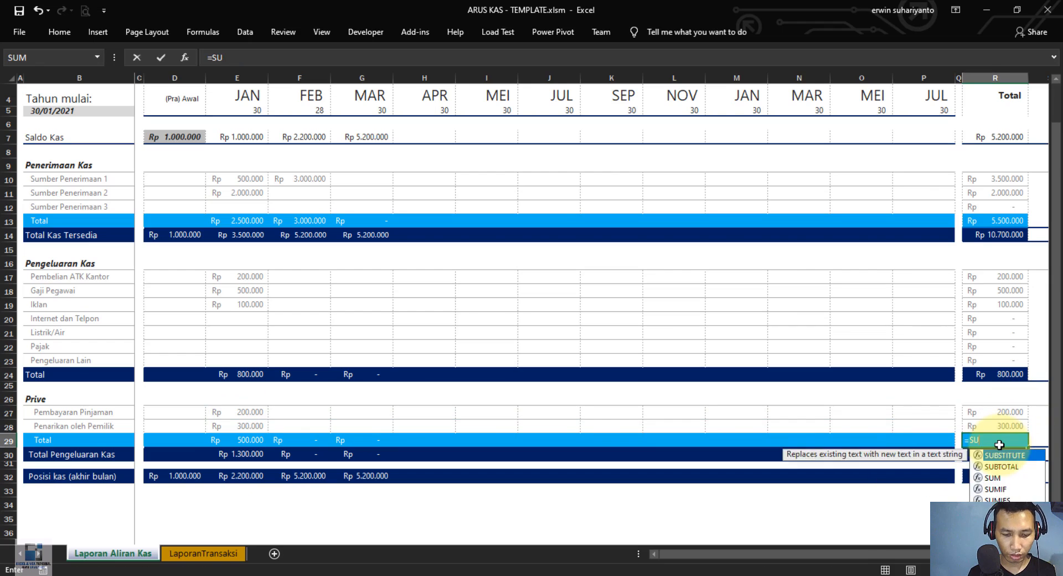
pyautogui.press('Tab')
pyautogui.moveTo(999, 412); pyautogui.dragTo(998, 423)
pyautogui.press('Return')
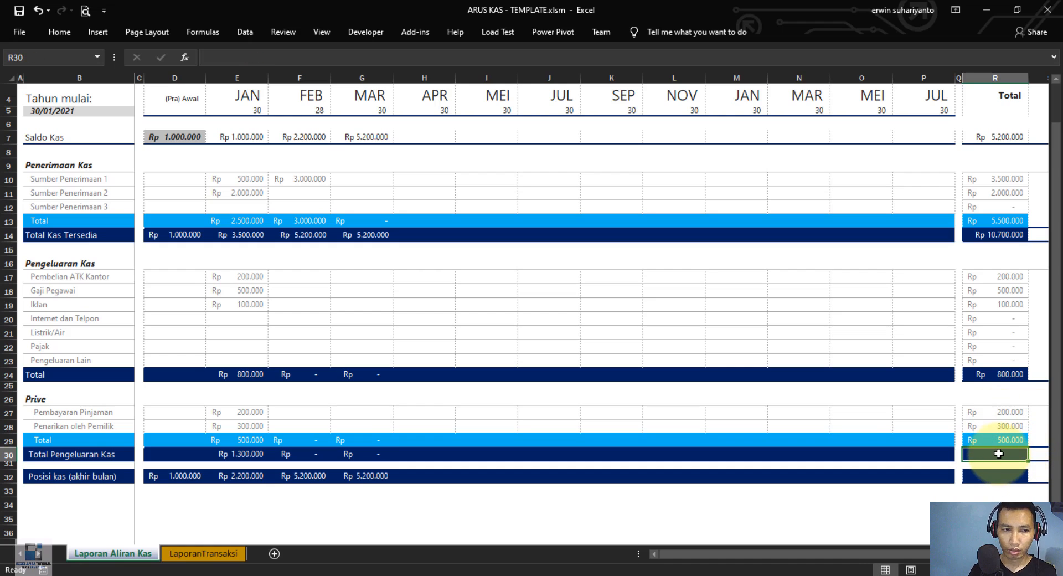
# Calculate Total Pengeluaran Kas for the Total column in R30 with =SUM(R17:R23;R27:R28)
pyautogui.write('=')
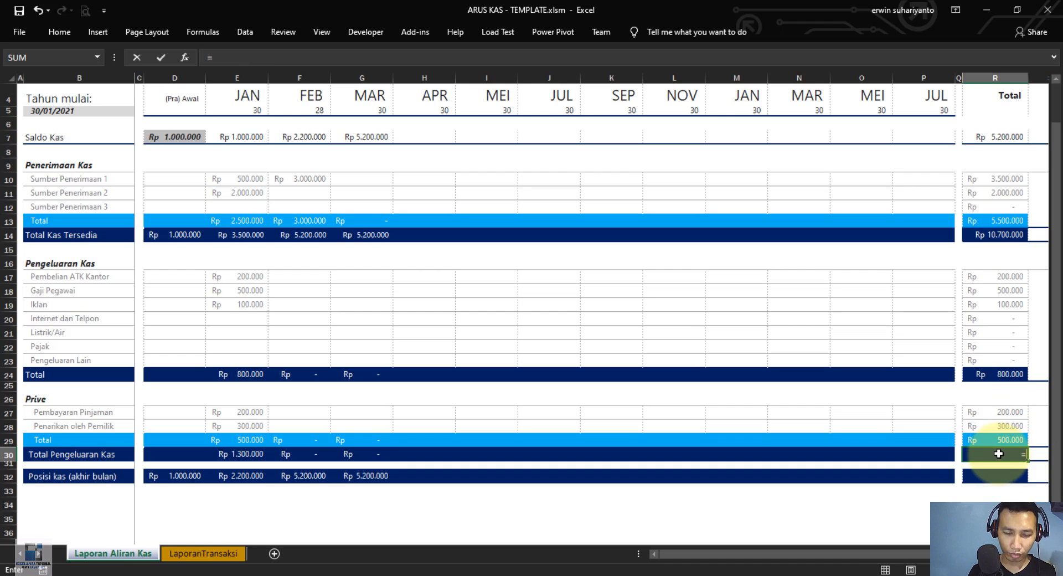
pyautogui.write('SUM(')
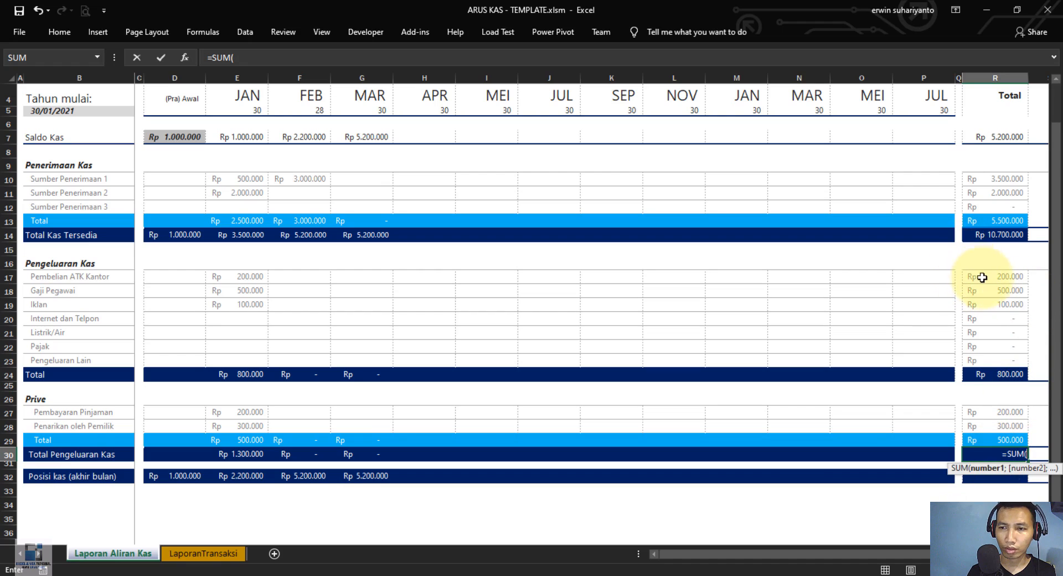
pyautogui.moveTo(982, 278); pyautogui.dragTo(984, 359)
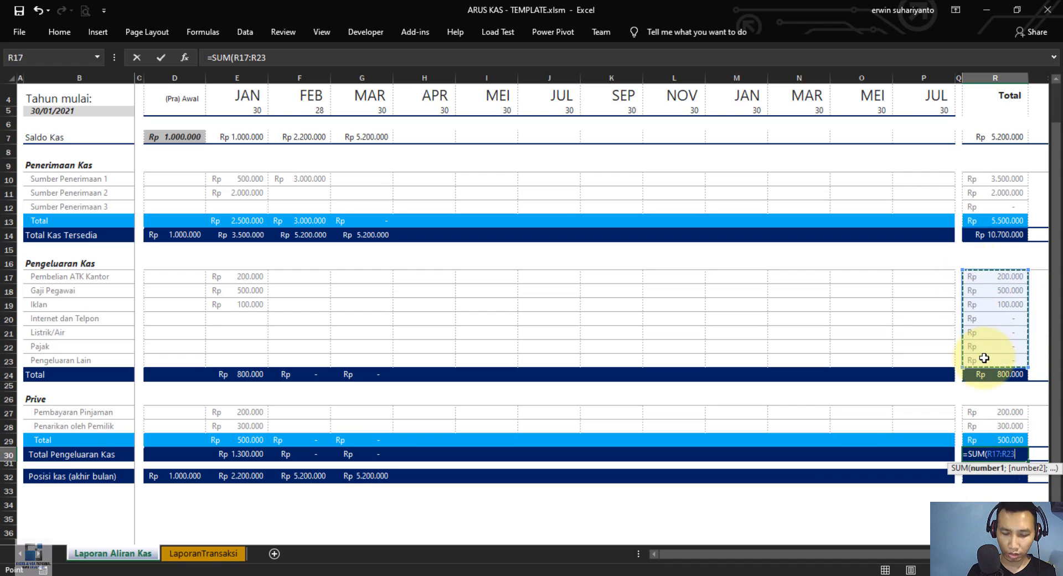
pyautogui.write(';')
pyautogui.moveTo(1010, 415); pyautogui.dragTo(1009, 429)
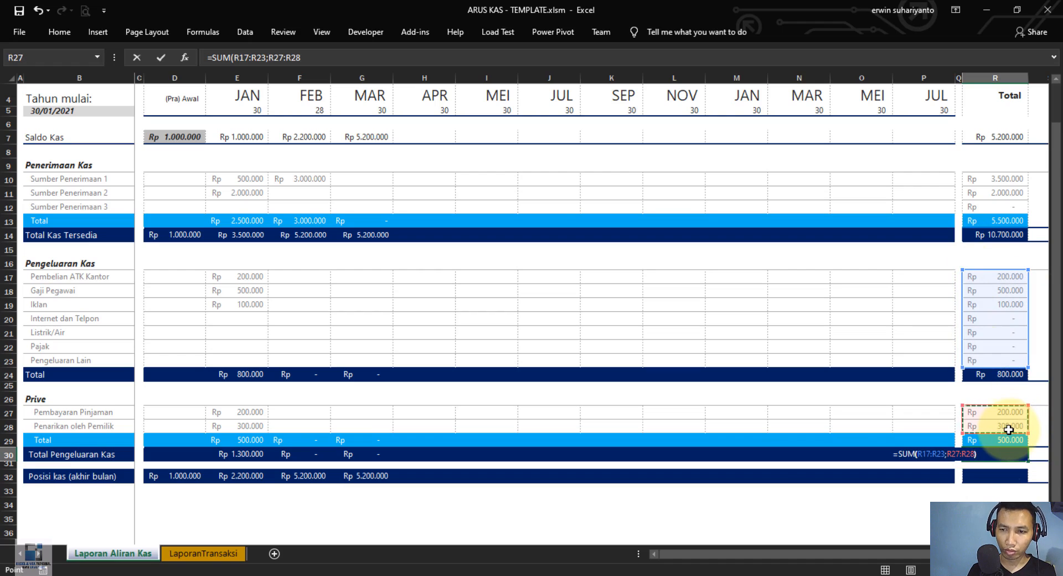
pyautogui.press('Return')
pyautogui.click(1005, 453)
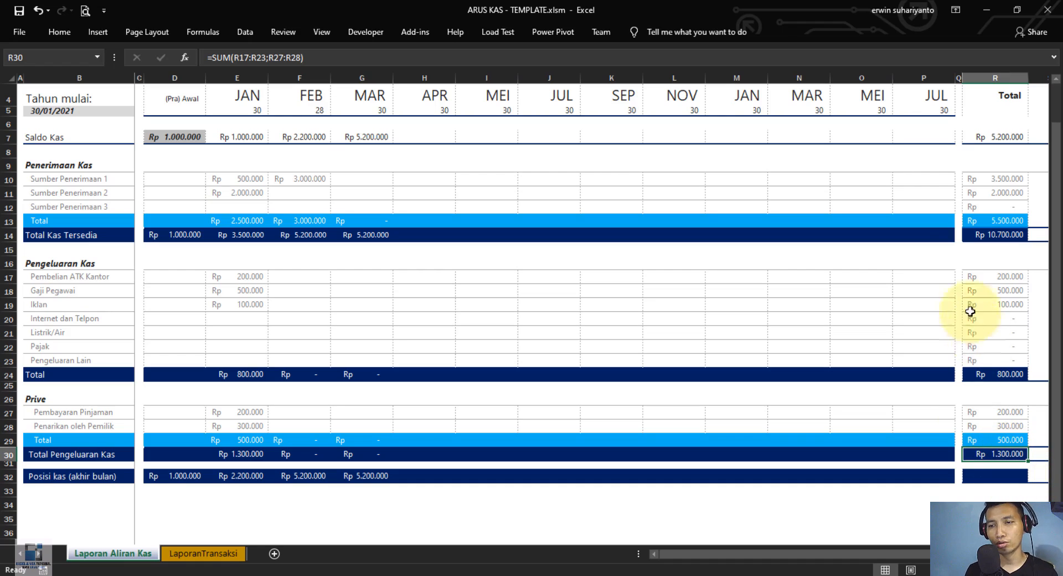
# Calculate Posisi kas (akhir bulan) for the Total column in R32 with =R14-R30
pyautogui.click(988, 475)
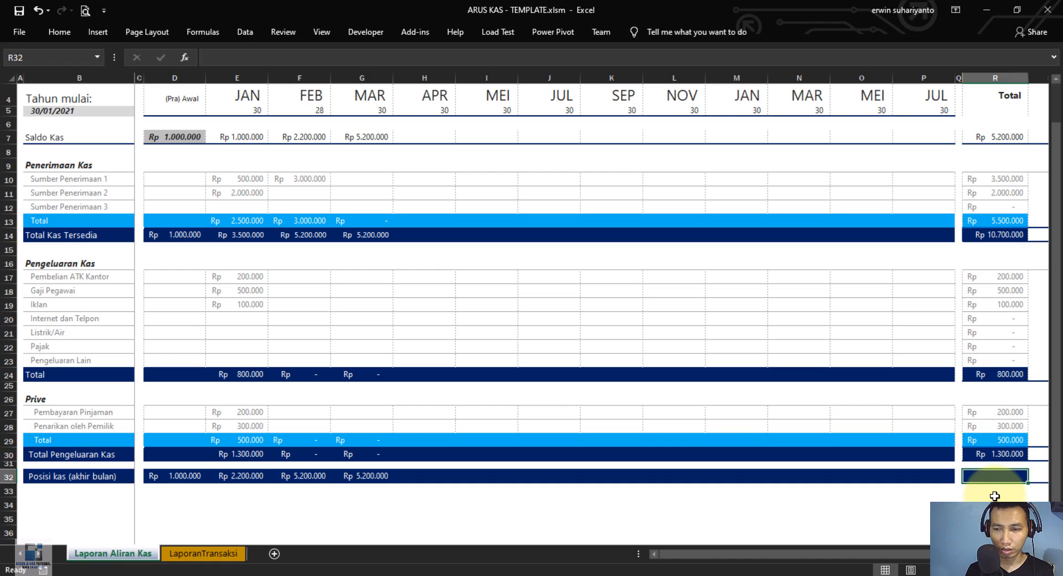
pyautogui.write('=')
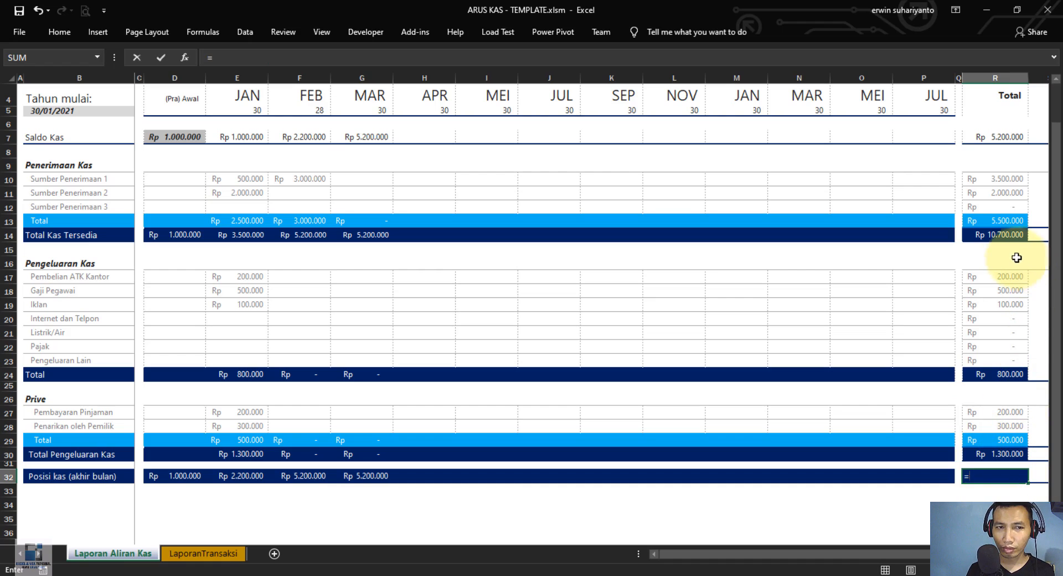
pyautogui.click(984, 239)
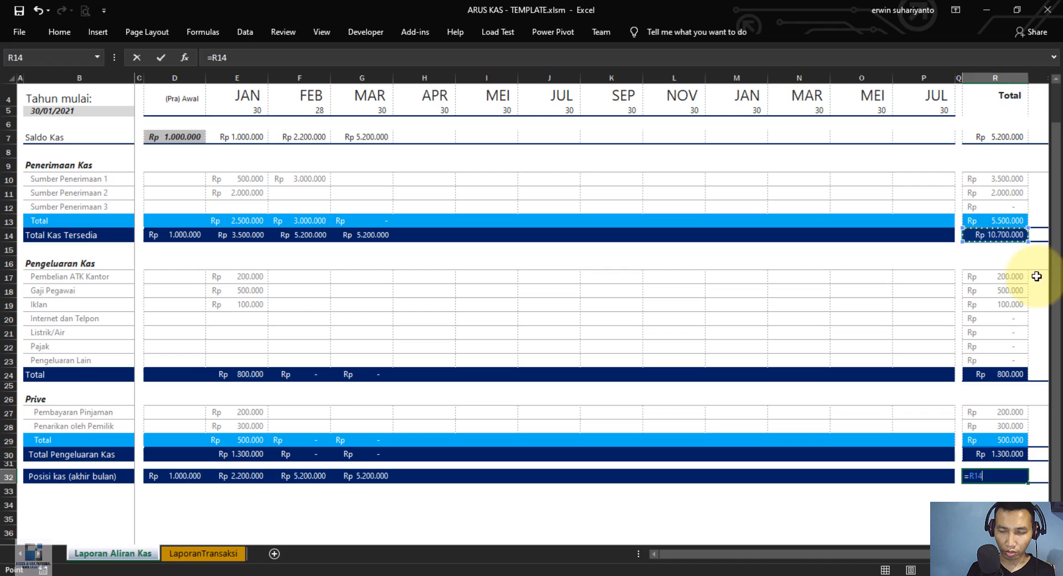
pyautogui.write('-')
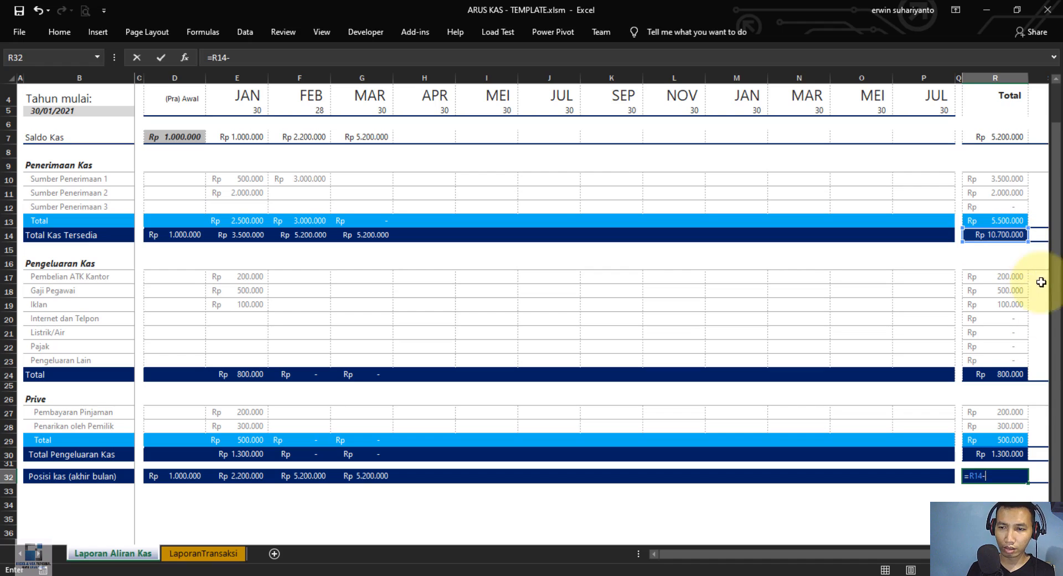
pyautogui.click(1003, 460)
pyautogui.press('Return')
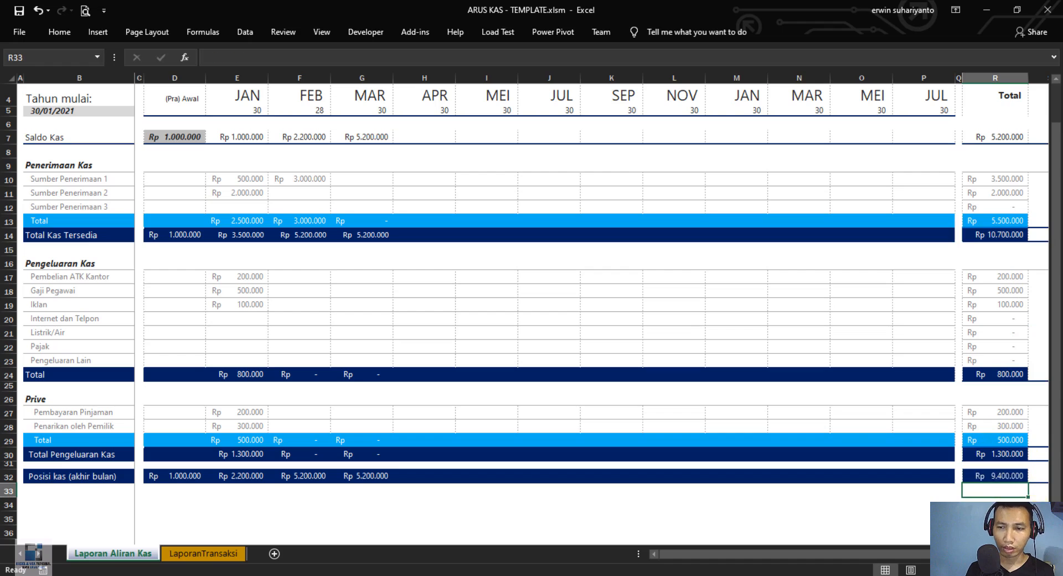
pyautogui.click(998, 476)
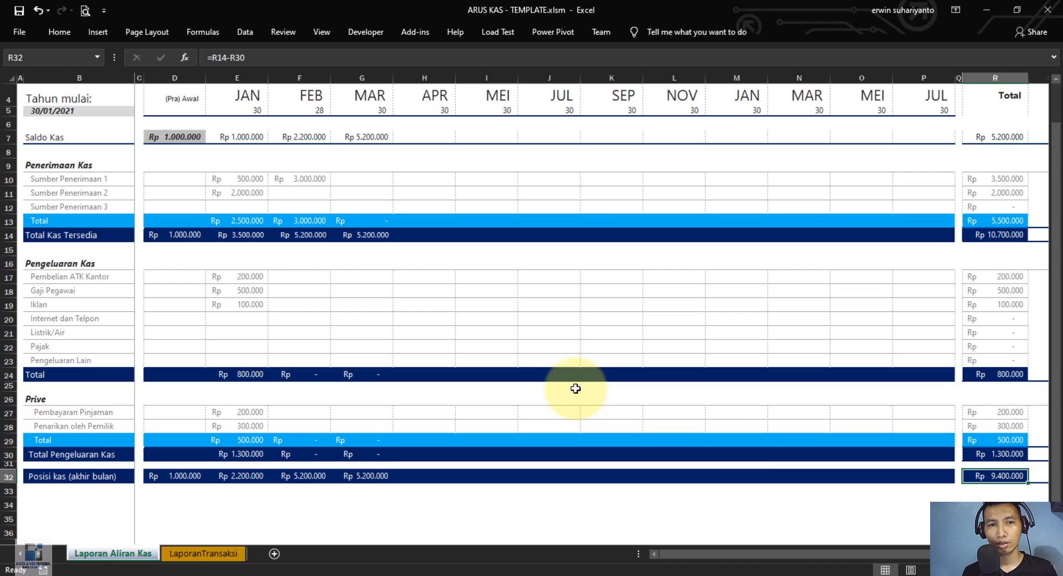
# Insert a Column sparkline in S7, beside the Saldo Kas total, using the data range E7:P7
pyautogui.scroll(1, 576, 388)
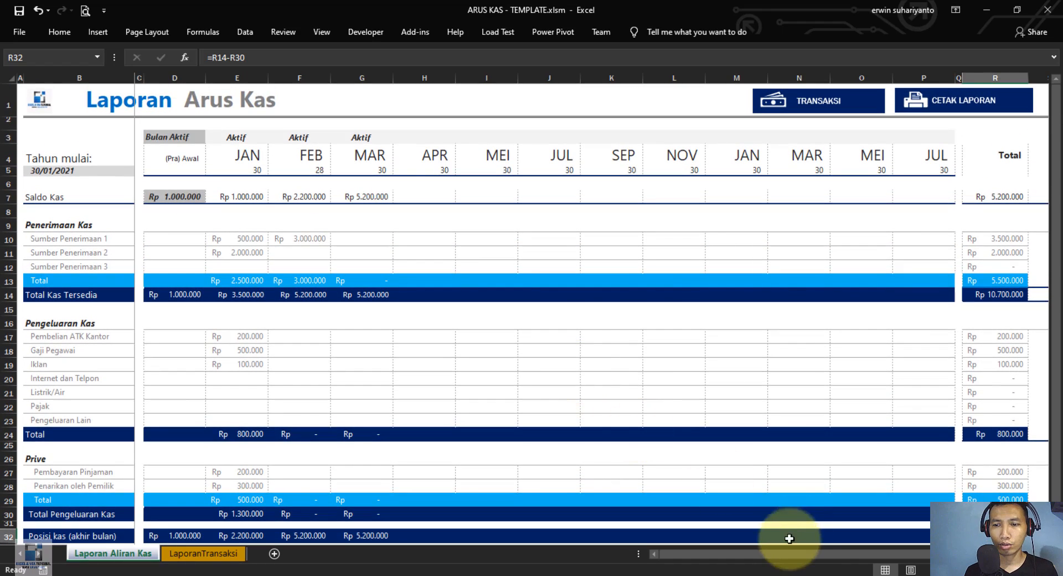
pyautogui.moveTo(813, 554); pyautogui.dragTo(874, 556)
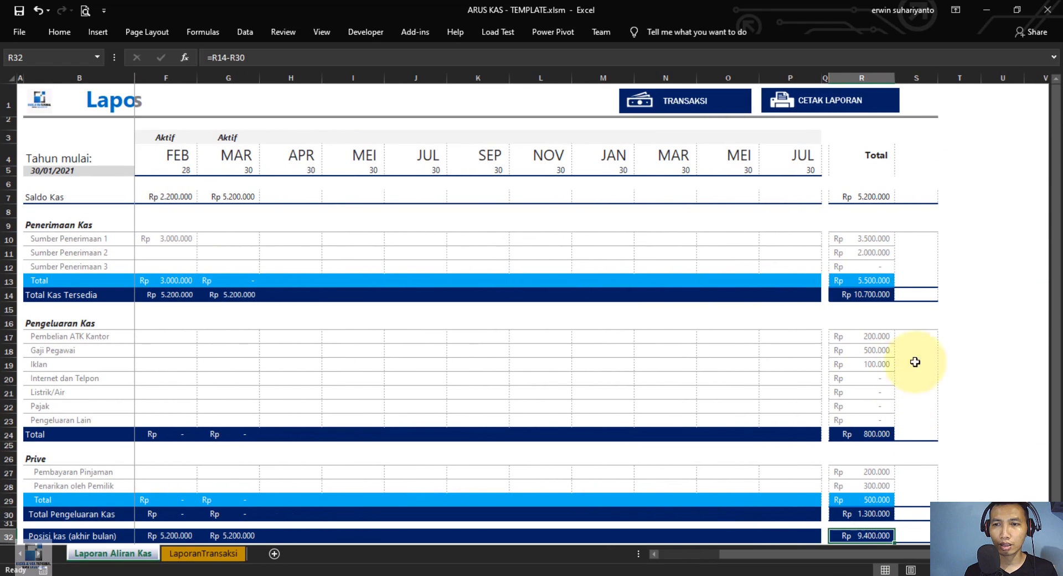
pyautogui.click(917, 197)
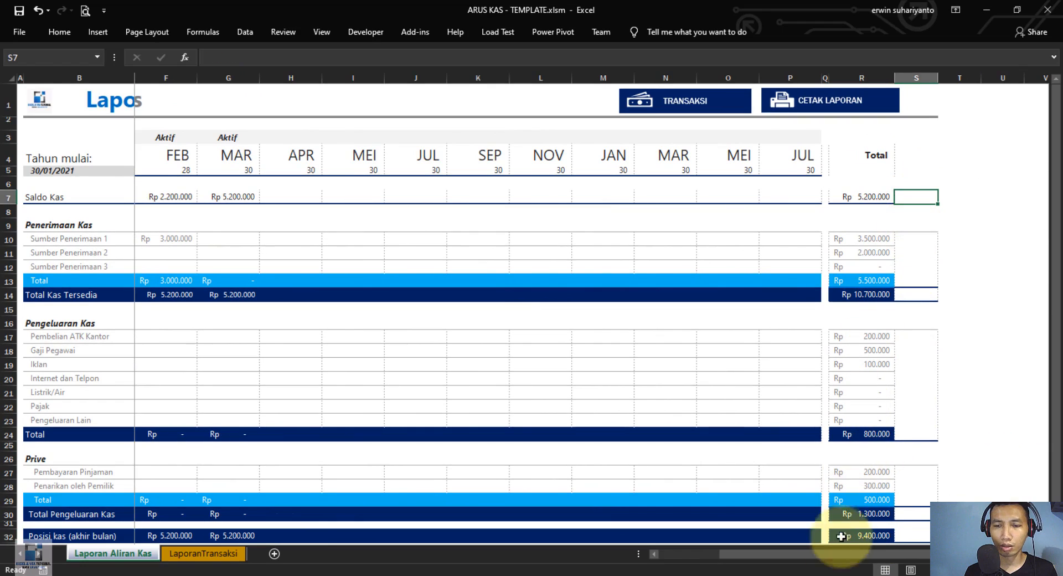
pyautogui.moveTo(825, 554)
pyautogui.mouseDown()
pyautogui.moveTo(794, 554)
pyautogui.moveTo(805, 555)
pyautogui.mouseUp()
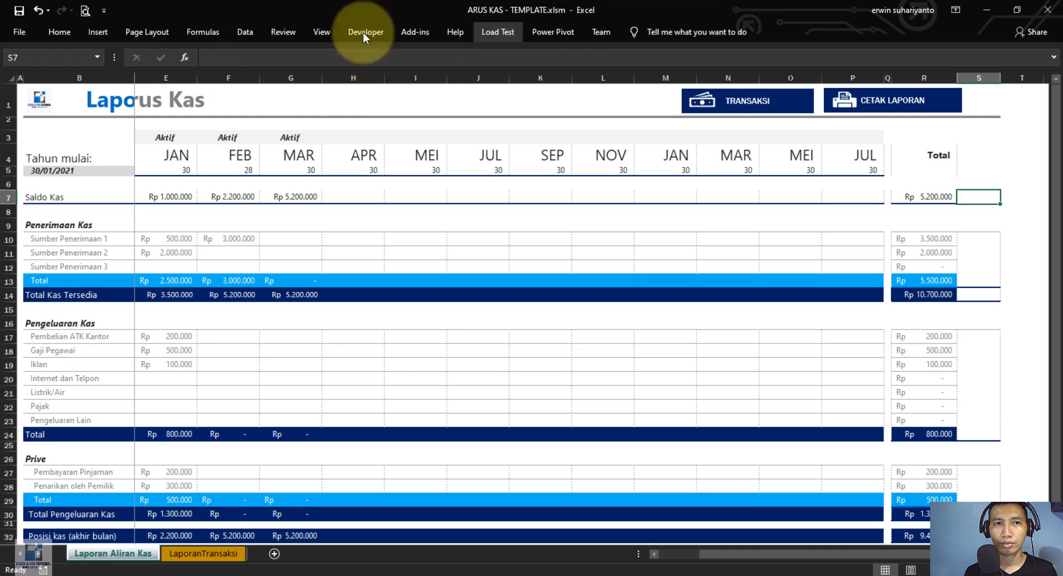
pyautogui.click(102, 31)
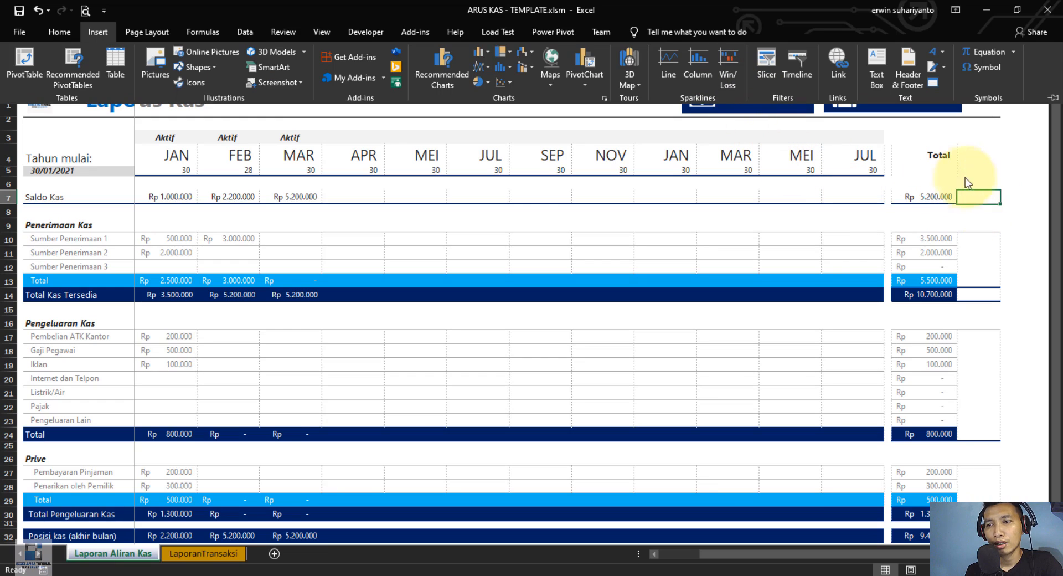
pyautogui.click(983, 202)
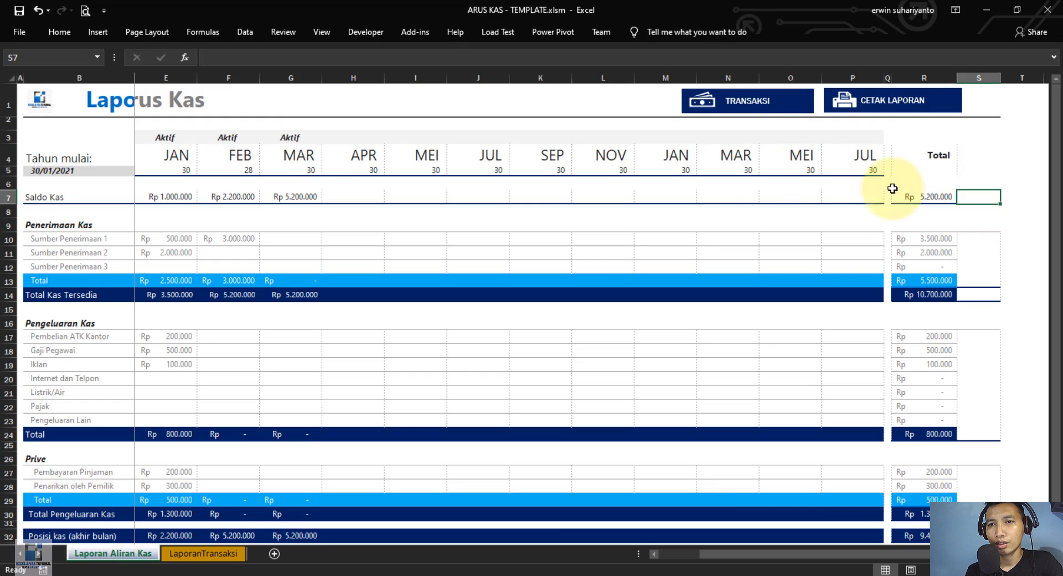
pyautogui.click(108, 32)
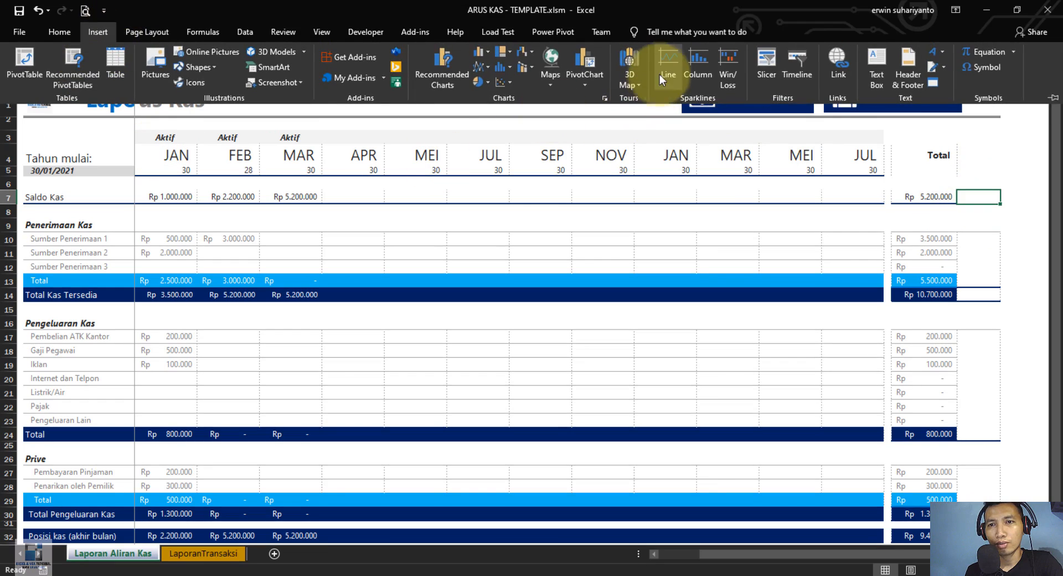
pyautogui.click(696, 71)
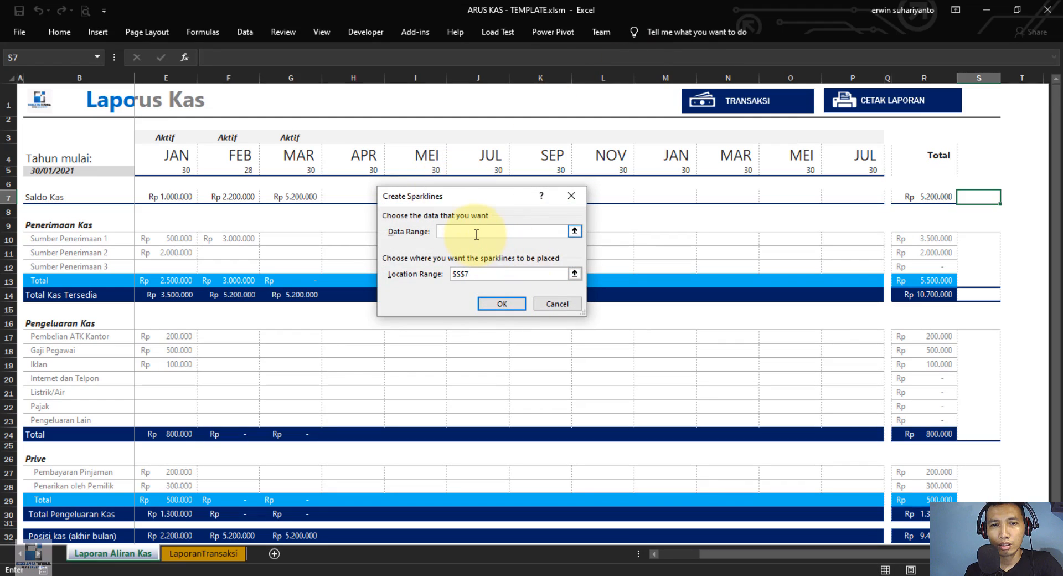
pyautogui.moveTo(469, 200); pyautogui.dragTo(469, 272)
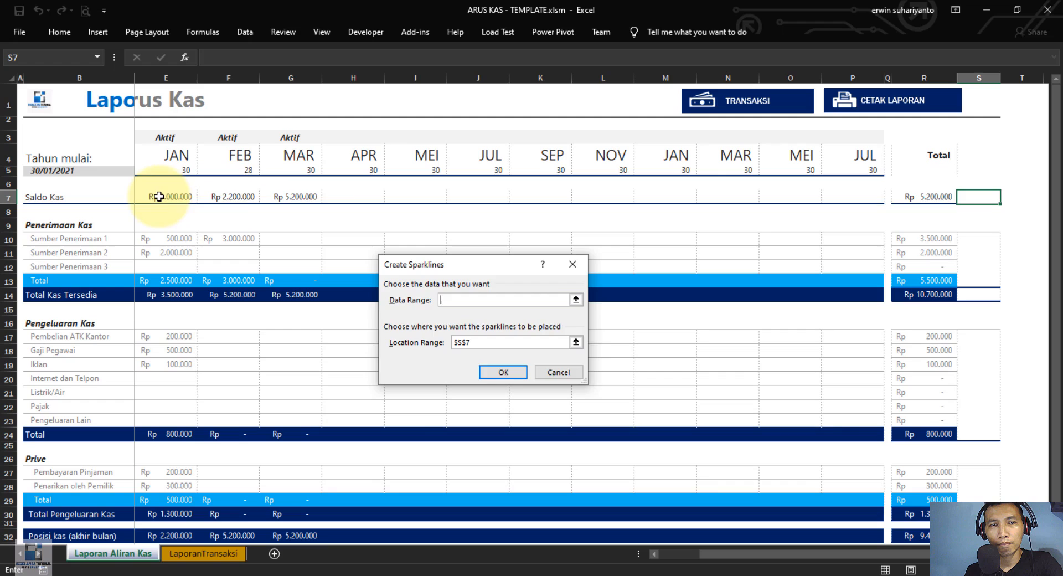
pyautogui.moveTo(159, 197); pyautogui.dragTo(850, 200)
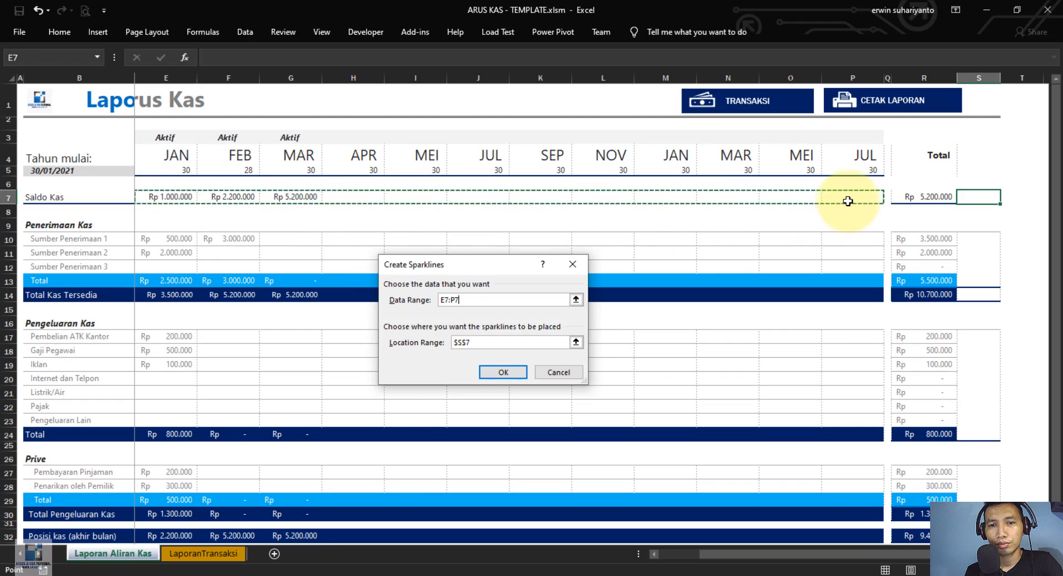
pyautogui.click(504, 373)
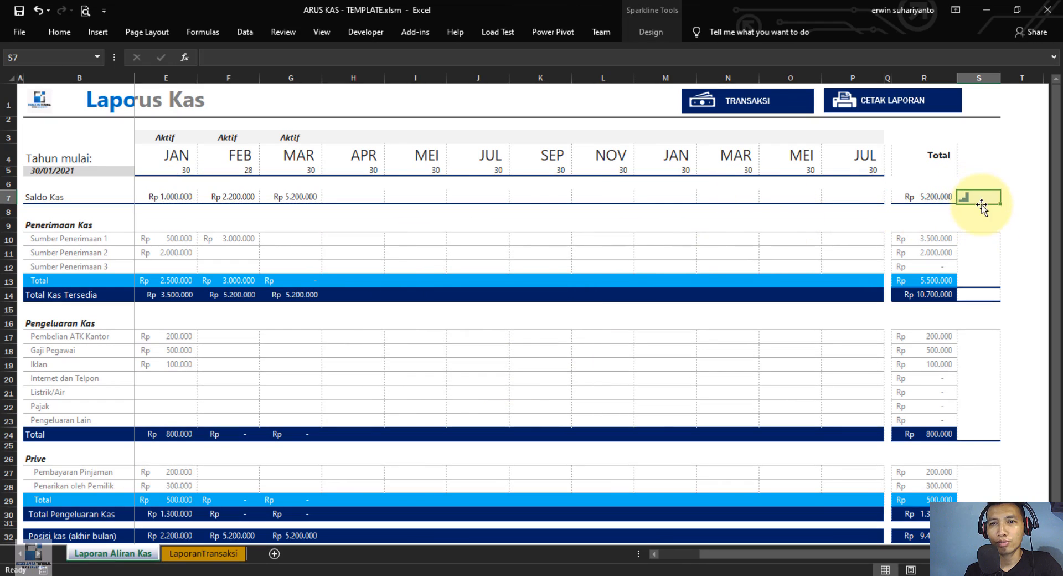
# Extend the S7 sparkline group to the Sumber Penerimaa­n 1 row by adding data range E10:P10 and location $S$10
pyautogui.click(651, 34)
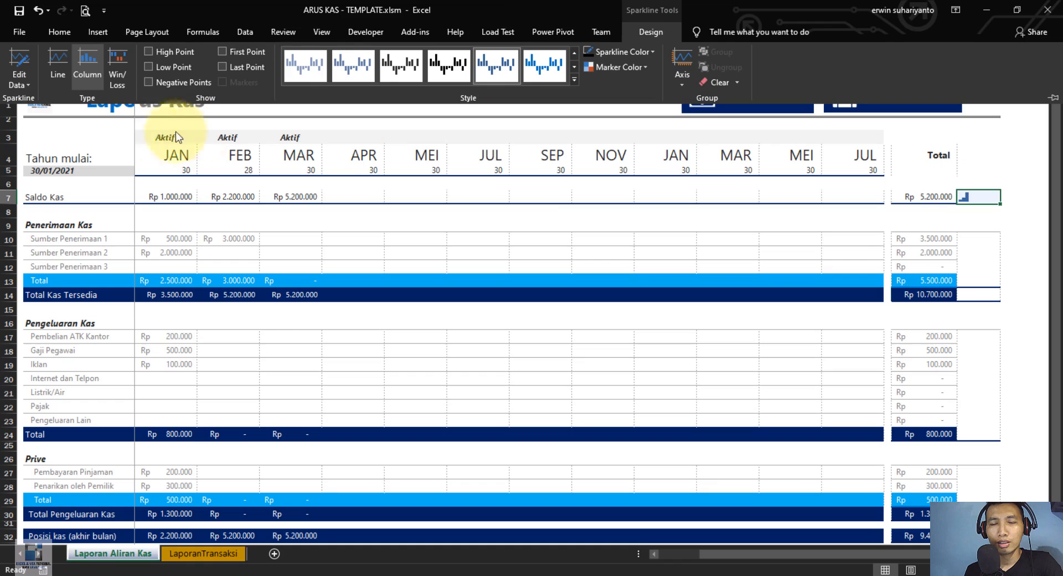
pyautogui.click(29, 86)
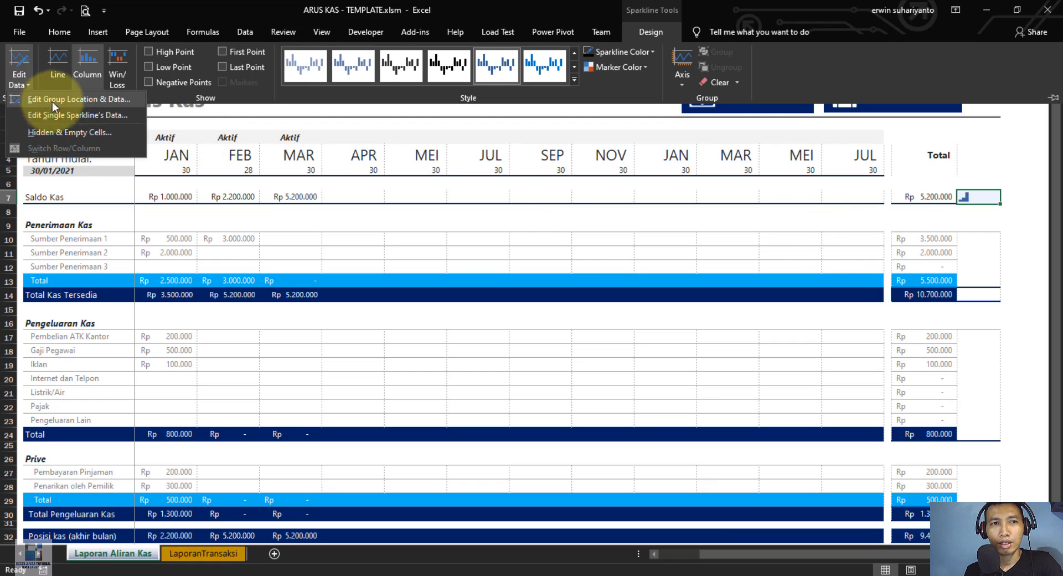
pyautogui.click(82, 102)
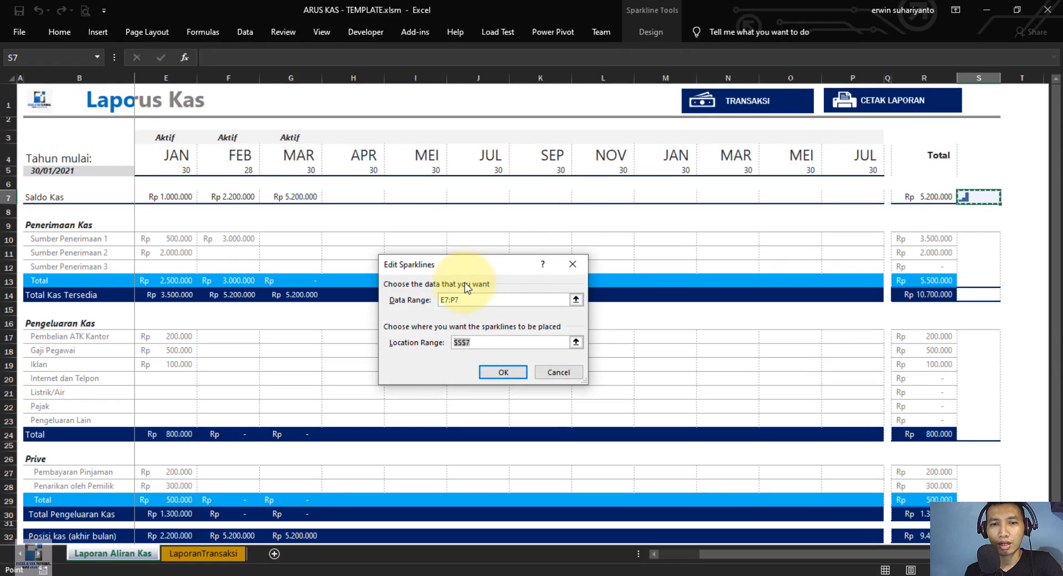
pyautogui.moveTo(467, 272); pyautogui.dragTo(544, 276)
pyautogui.click(554, 308)
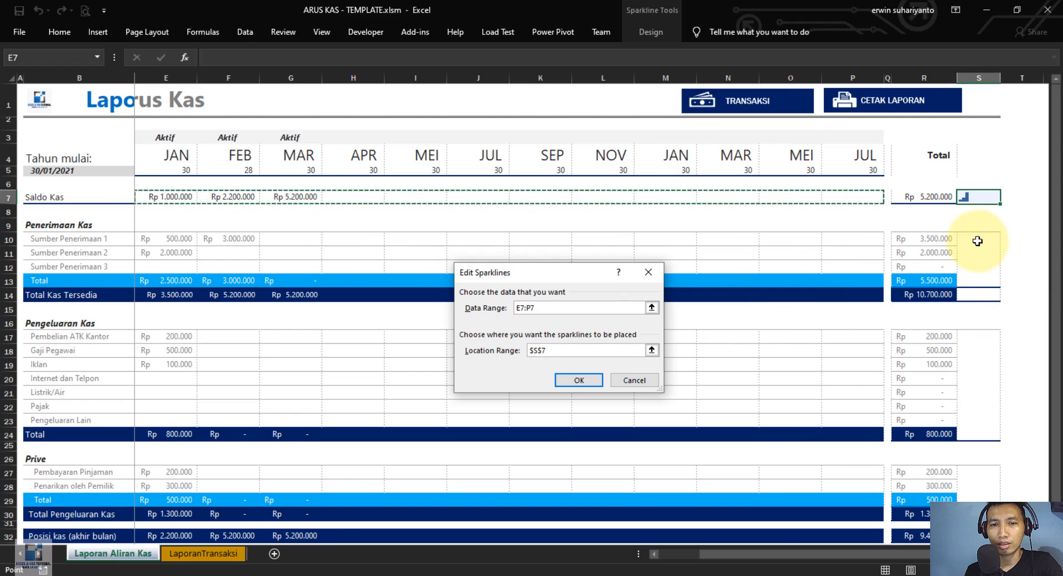
pyautogui.write(';')
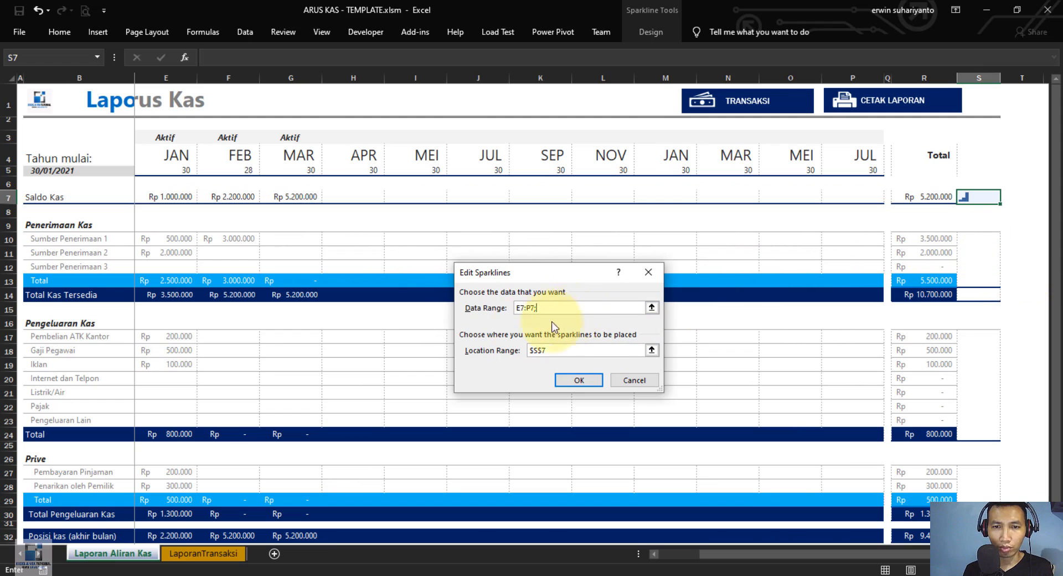
pyautogui.moveTo(177, 242); pyautogui.dragTo(850, 241)
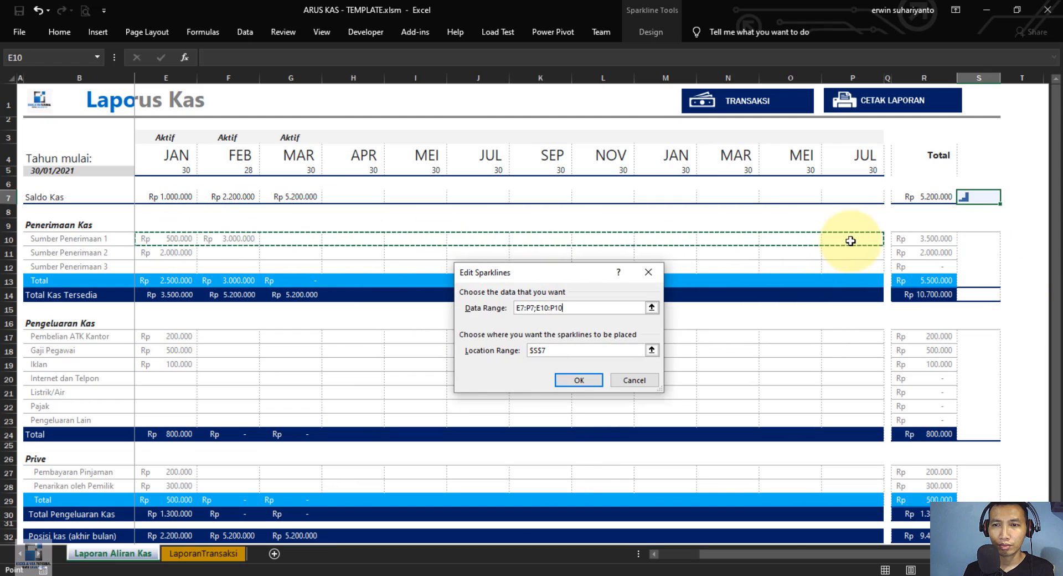
pyautogui.click(555, 352)
pyautogui.write(';')
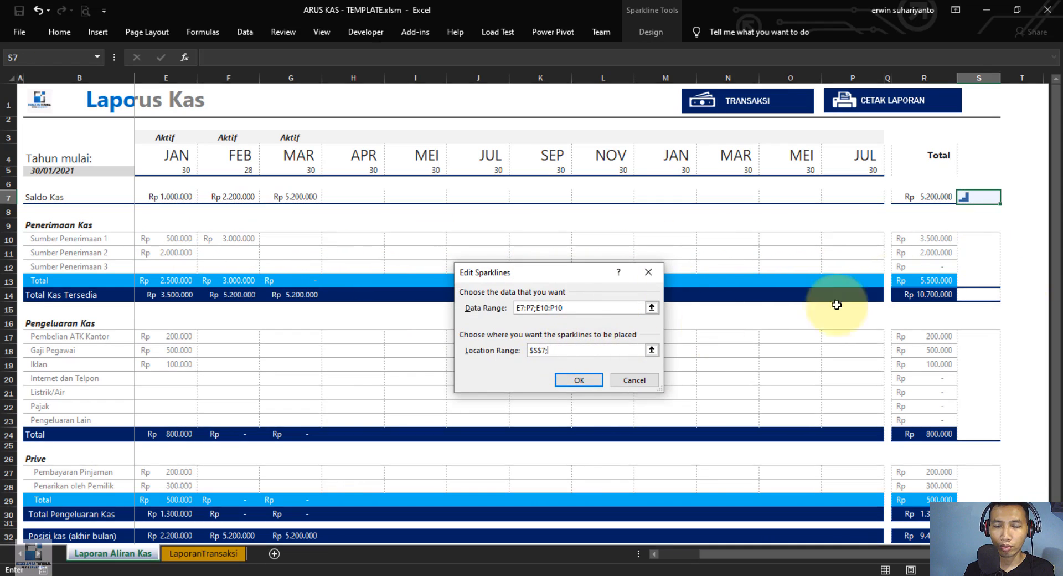
pyautogui.click(983, 243)
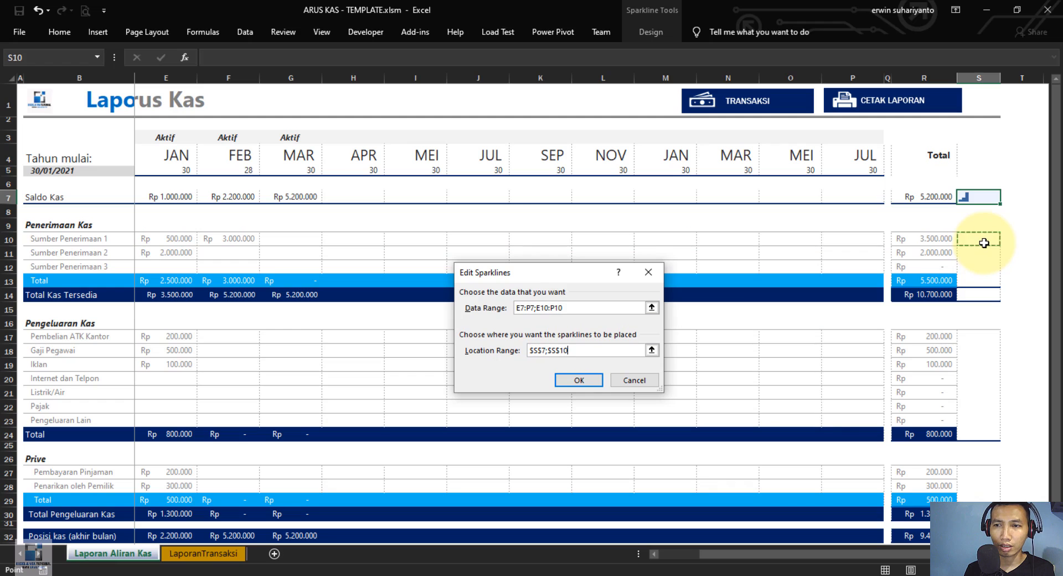
# Add the Sumber Penerimaan 2 row to the sparkline group with data range E11:P11 and location $S$11
pyautogui.click(589, 308)
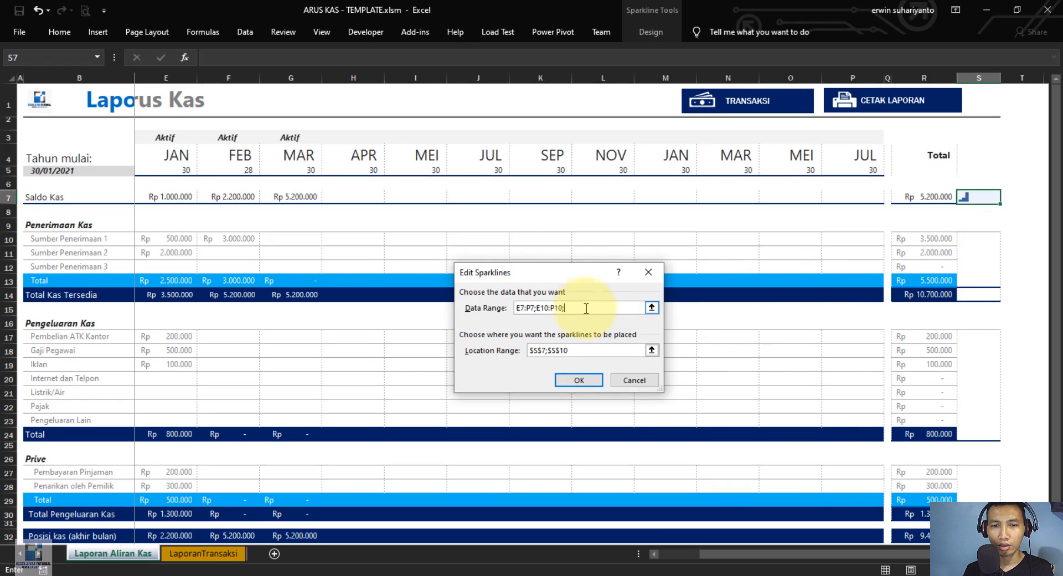
pyautogui.write(';')
pyautogui.moveTo(185, 252); pyautogui.dragTo(843, 251)
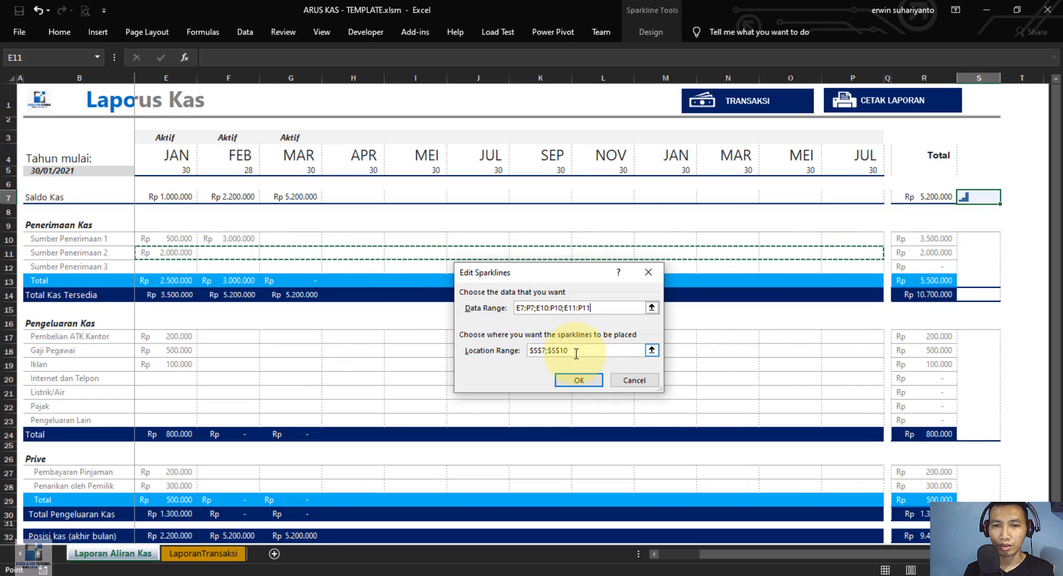
pyautogui.click(576, 350)
pyautogui.write(';')
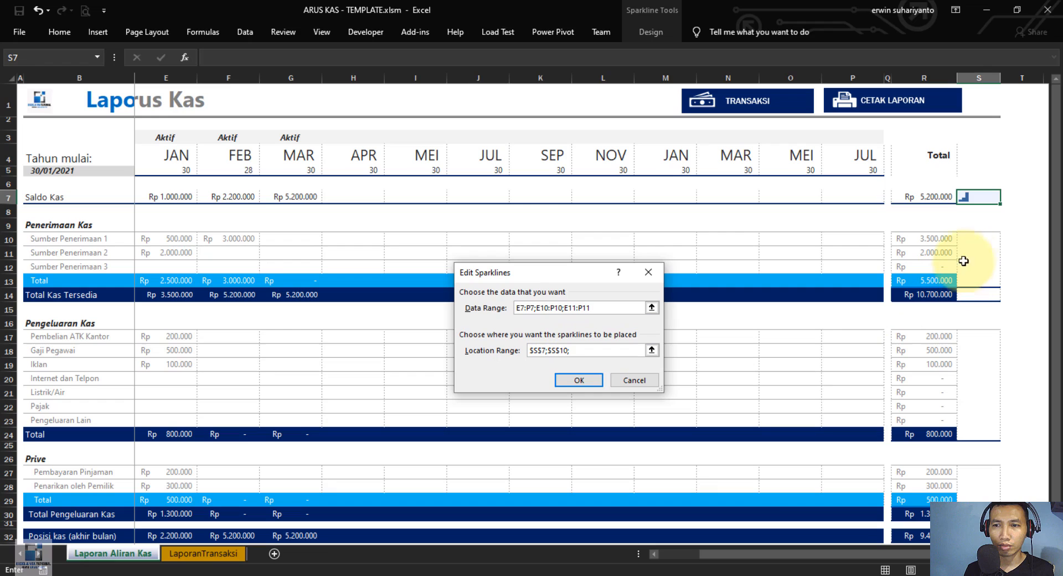
pyautogui.click(967, 251)
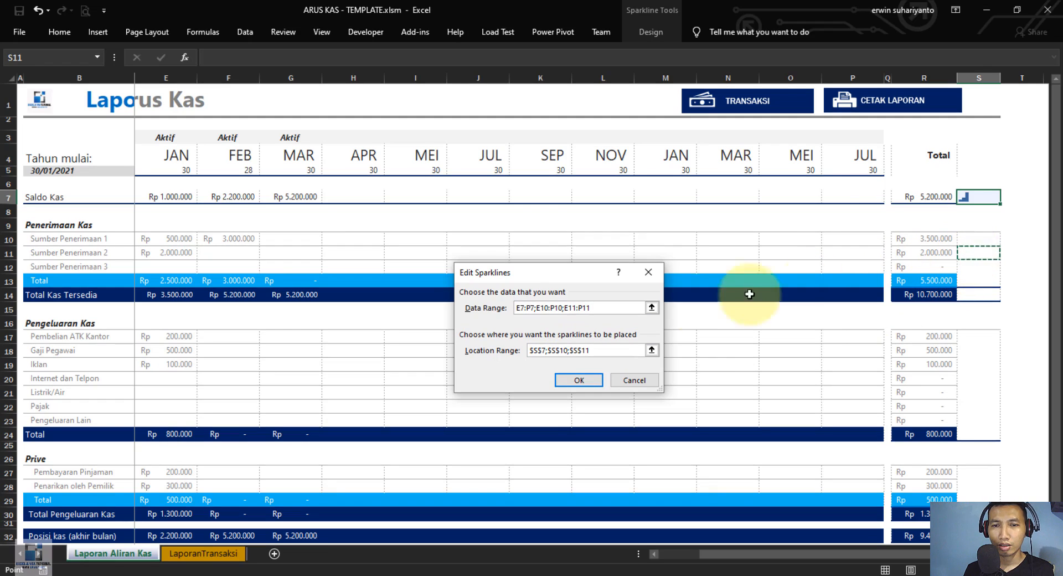
# Add the Sumber Penerimaan 3 and Total rows to the sparkline group with data ranges E12:P12 and E13:P13, located in $S$12 and $S$13
pyautogui.click(596, 309)
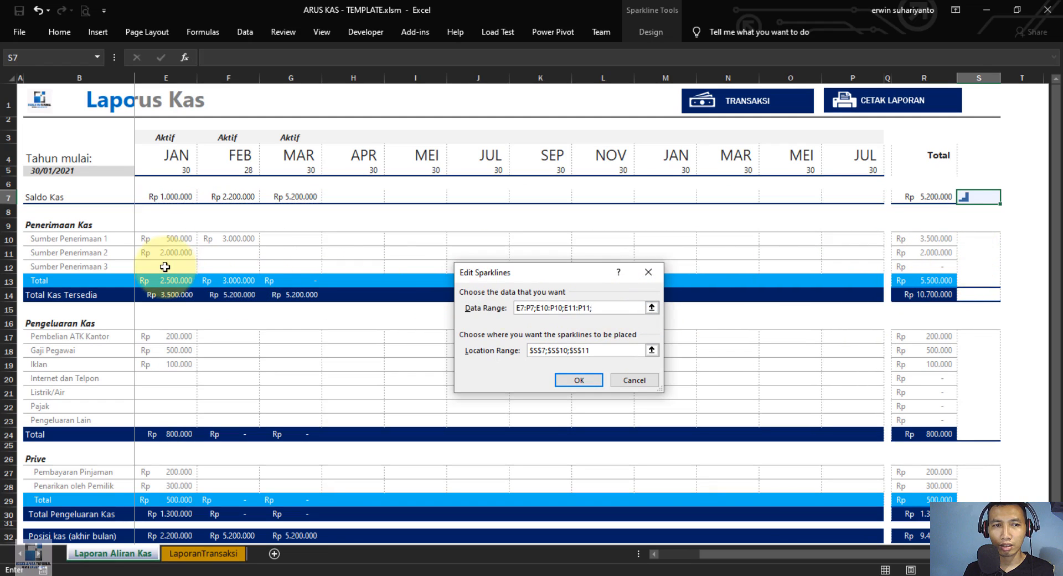
pyautogui.moveTo(165, 266); pyautogui.dragTo(836, 268)
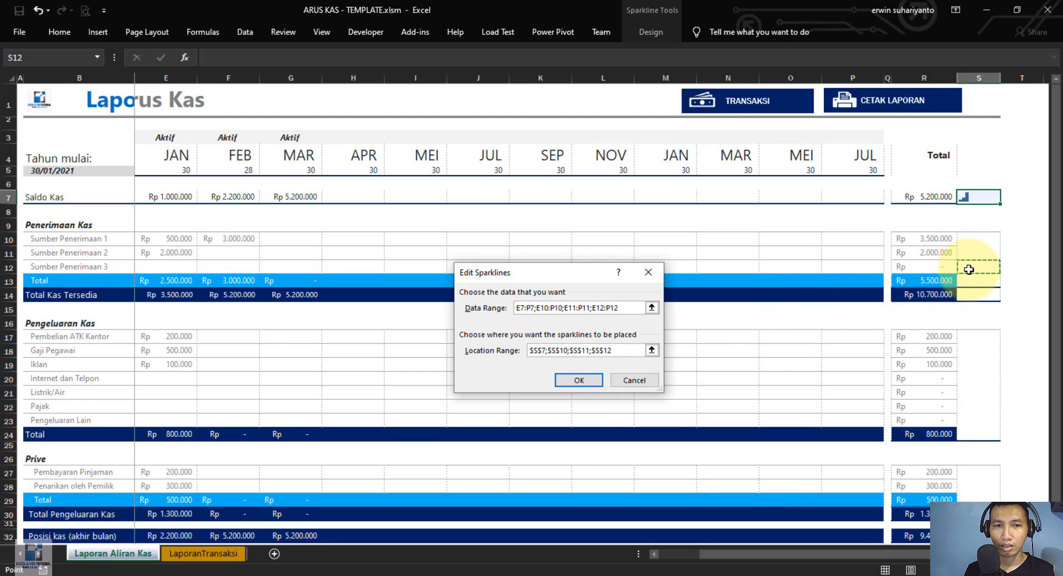
pyautogui.click(623, 308)
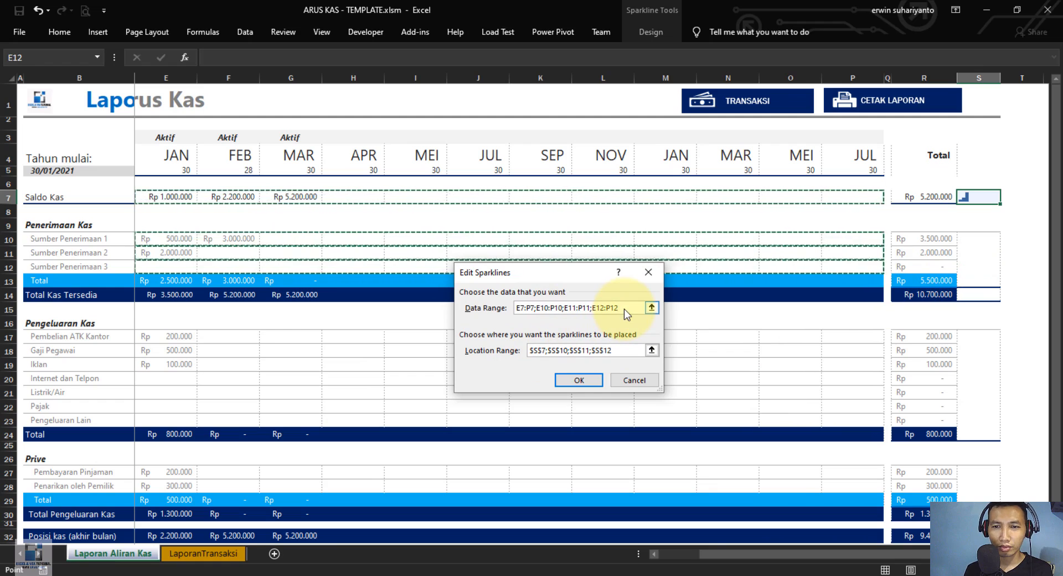
pyautogui.write(';E13')
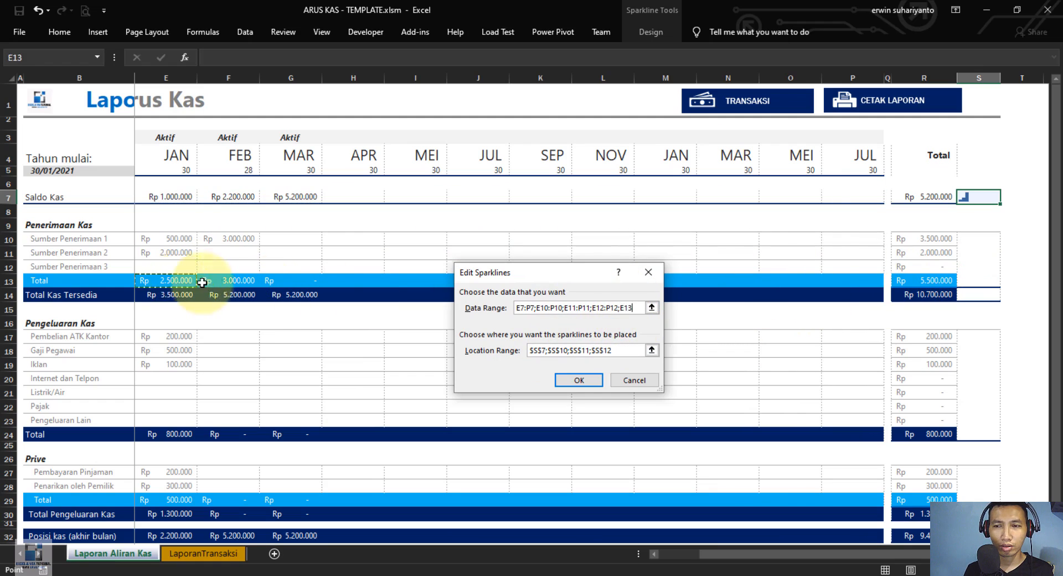
pyautogui.moveTo(202, 282); pyautogui.dragTo(837, 288)
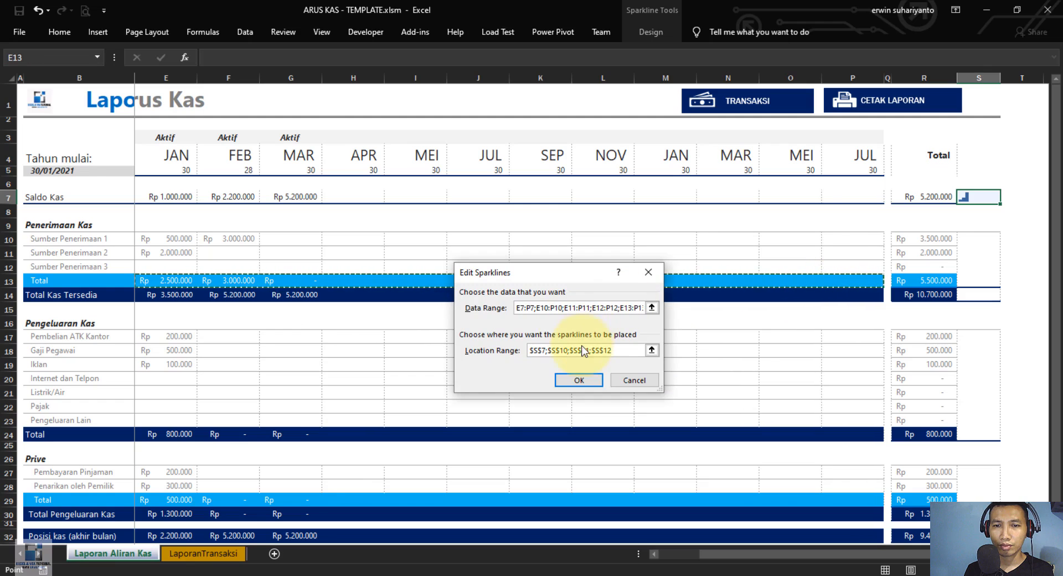
pyautogui.write(';')
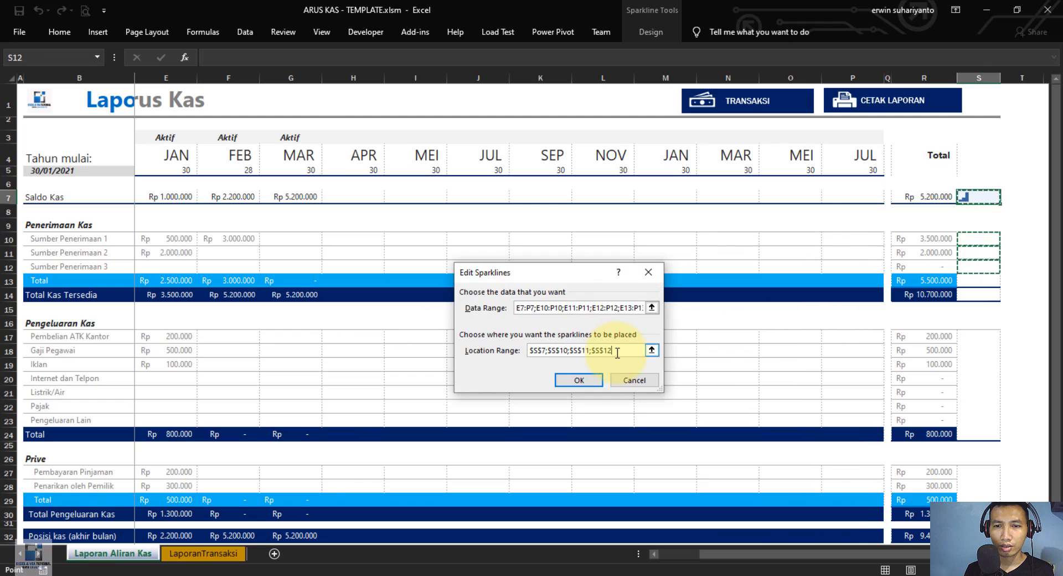
pyautogui.click(976, 280)
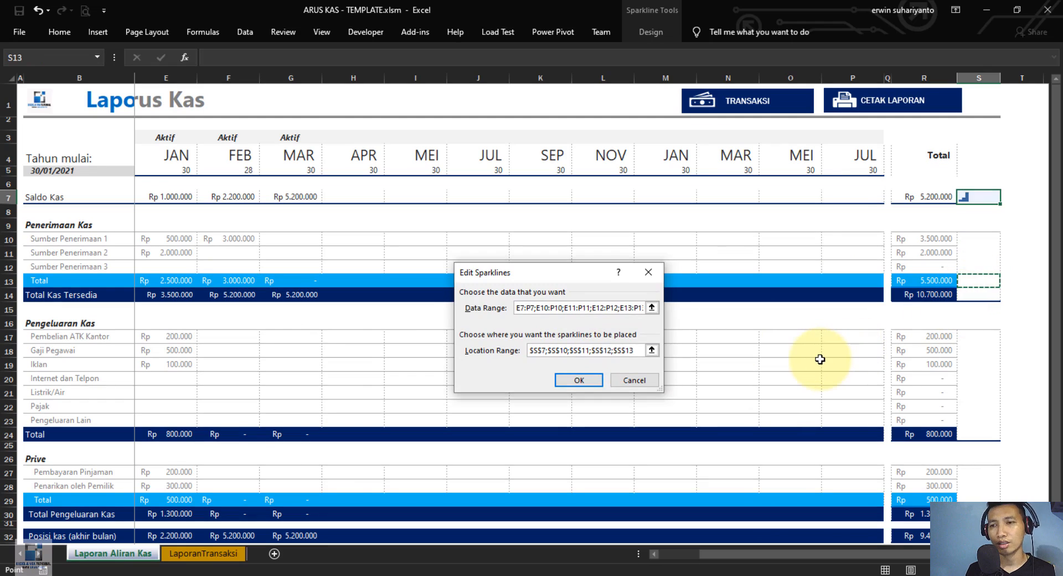
# Add the Total Kas Tersedia row with data range E14:P14 and location $S$14, and apply the sparkline group changes
pyautogui.moveTo(521, 273); pyautogui.dragTo(570, 331)
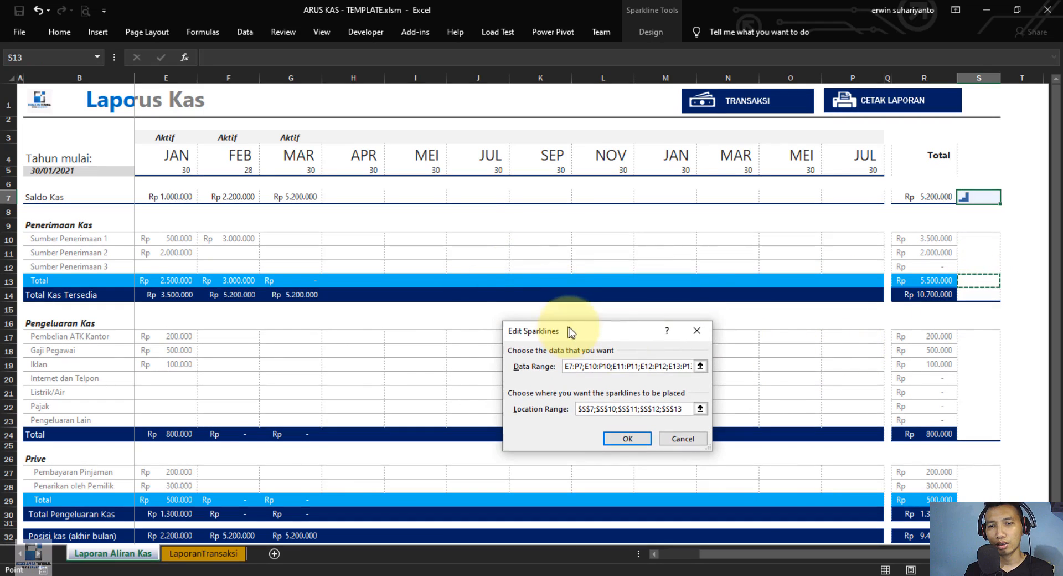
pyautogui.click(693, 367)
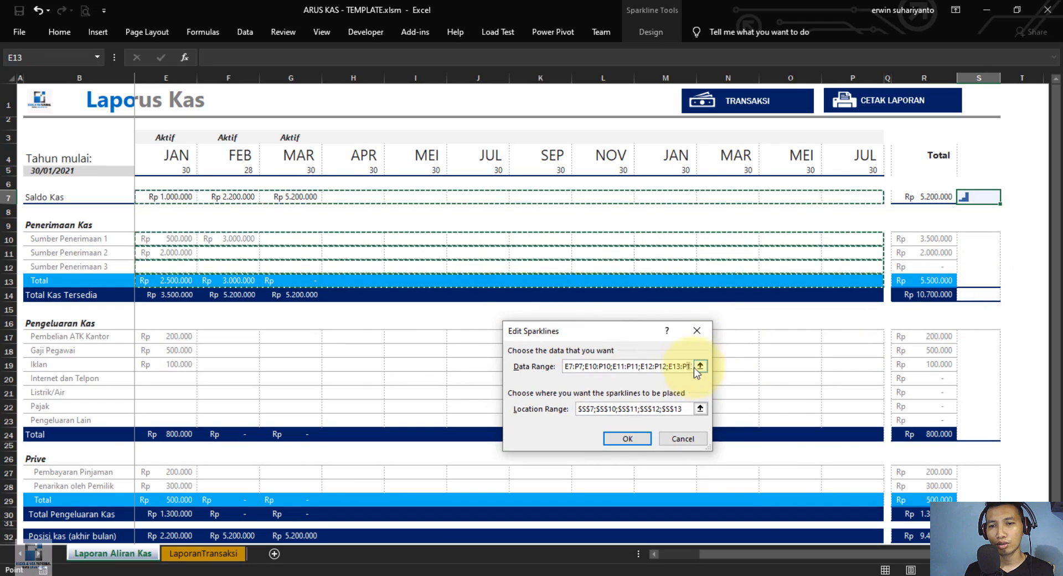
pyautogui.moveTo(711, 376); pyautogui.dragTo(875, 375)
pyautogui.click(727, 365)
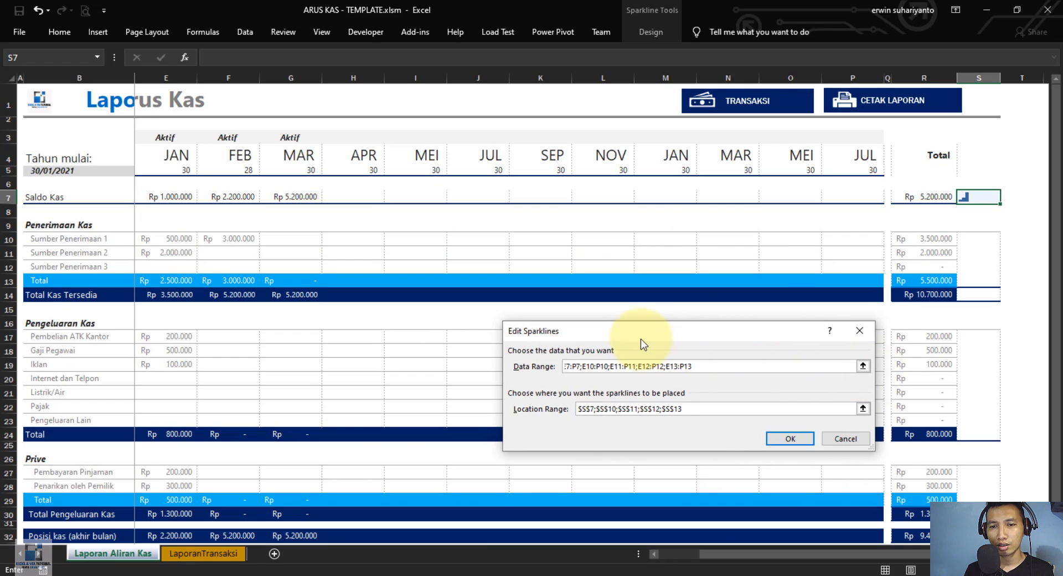
pyautogui.write(';E14')
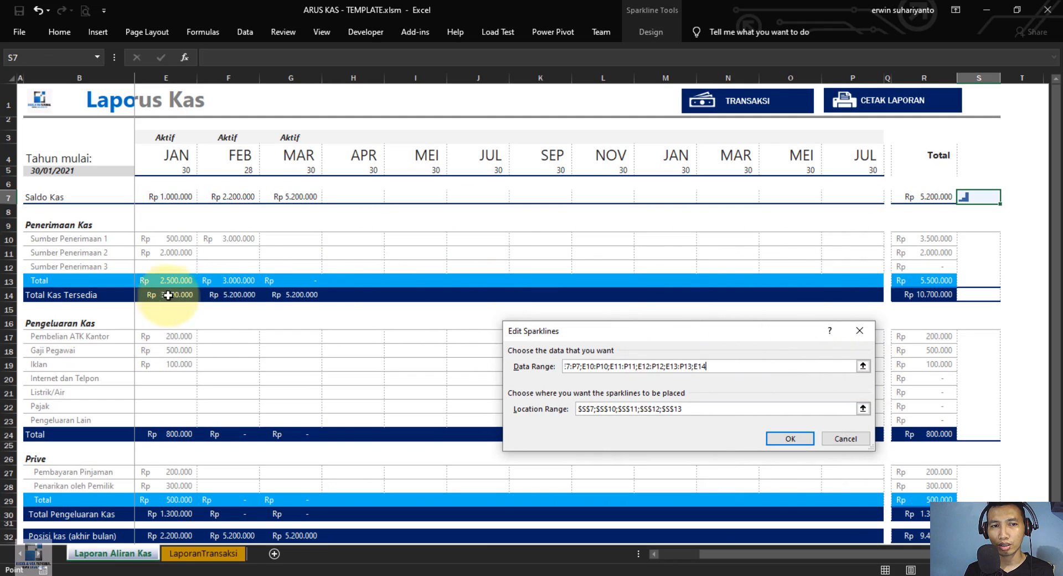
pyautogui.moveTo(167, 295); pyautogui.dragTo(850, 294)
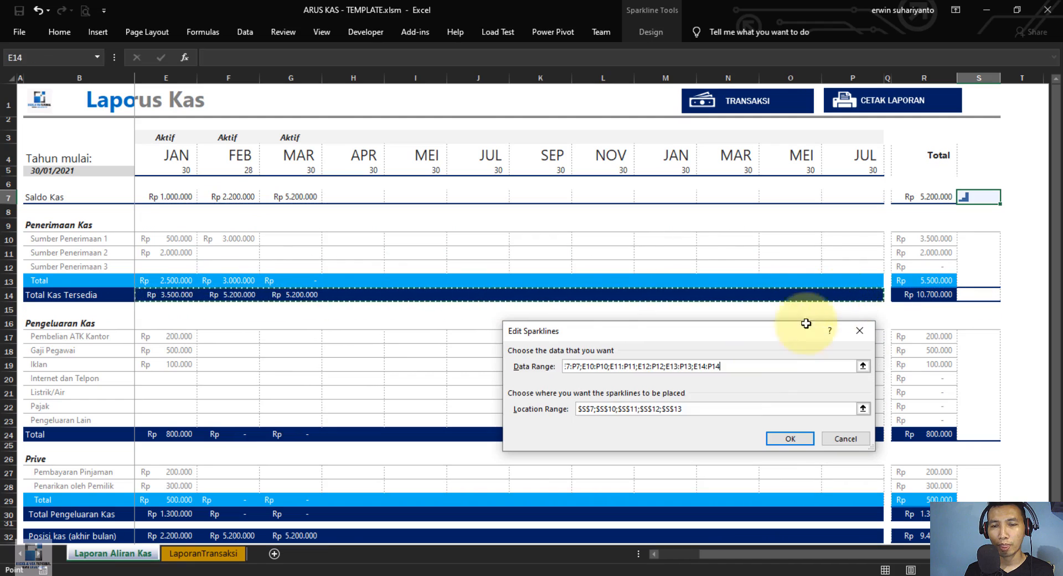
pyautogui.click(702, 411)
pyautogui.write(';$S$14')
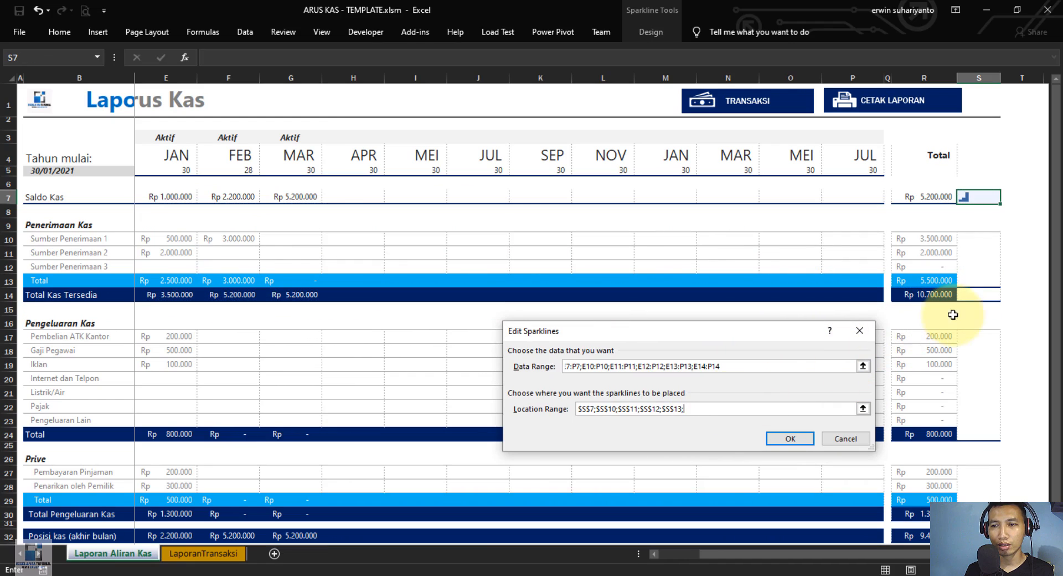
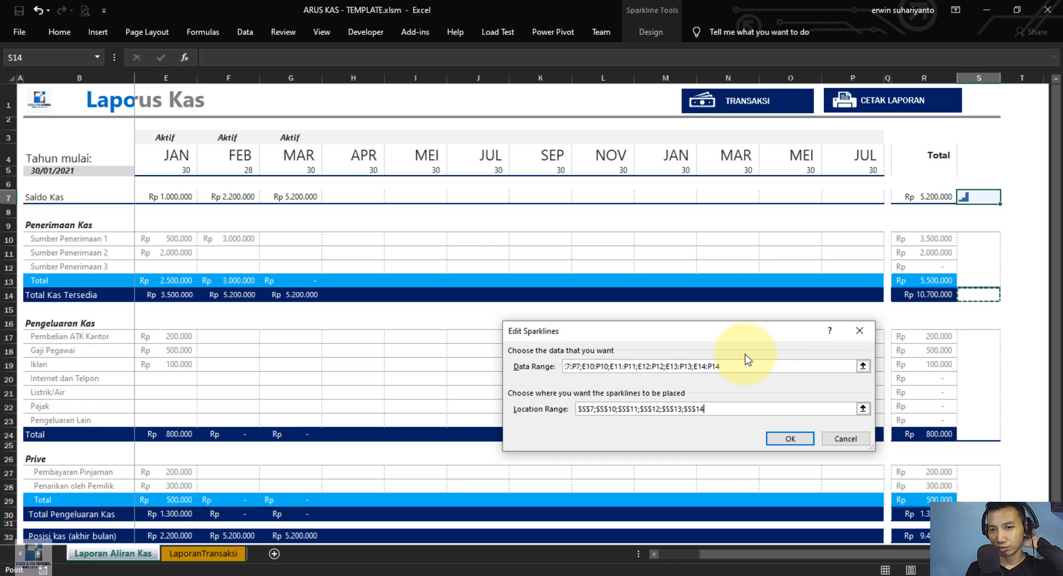
pyautogui.click(720, 360)
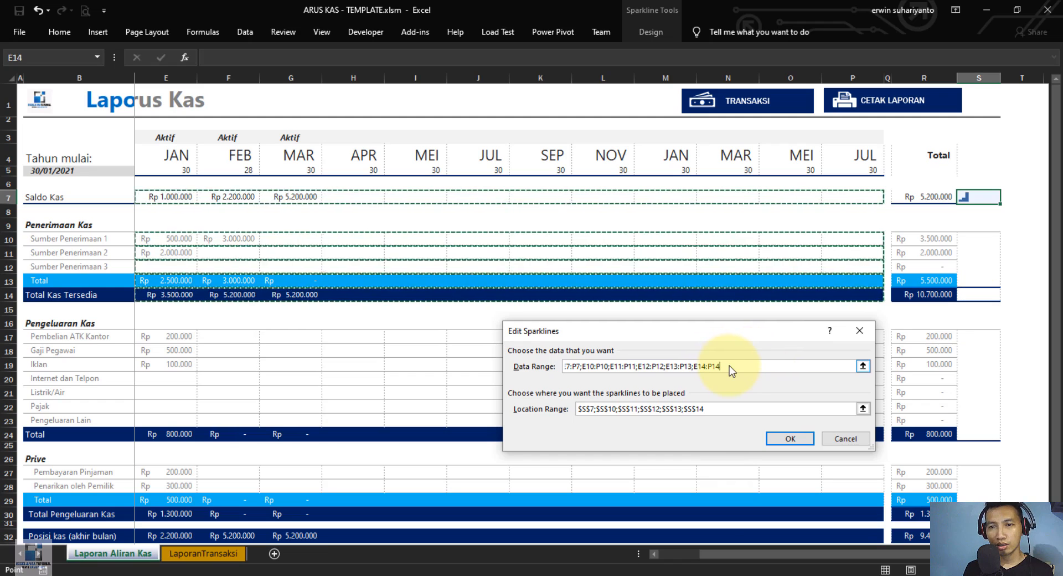
pyautogui.click(784, 439)
pyautogui.click(1008, 294)
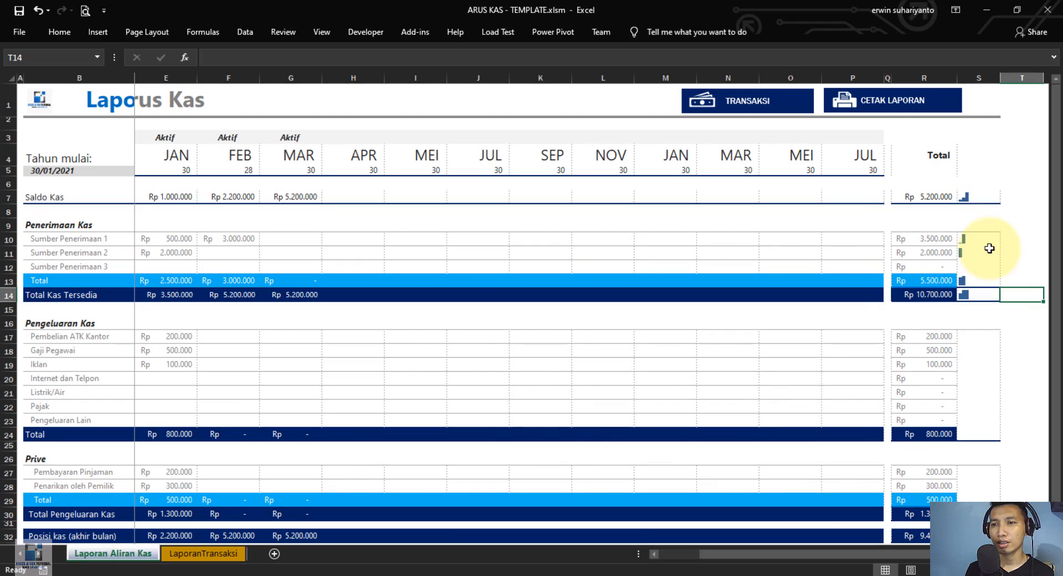
# Change the sparkline group in S7 and S10:S14 to the Line type
pyautogui.click(972, 195)
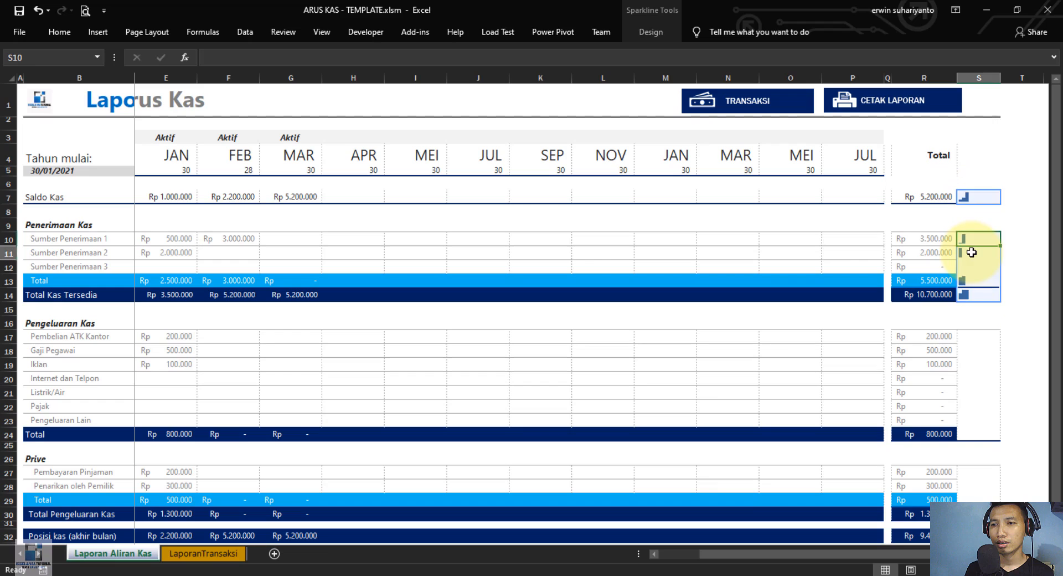
pyautogui.click(1033, 309)
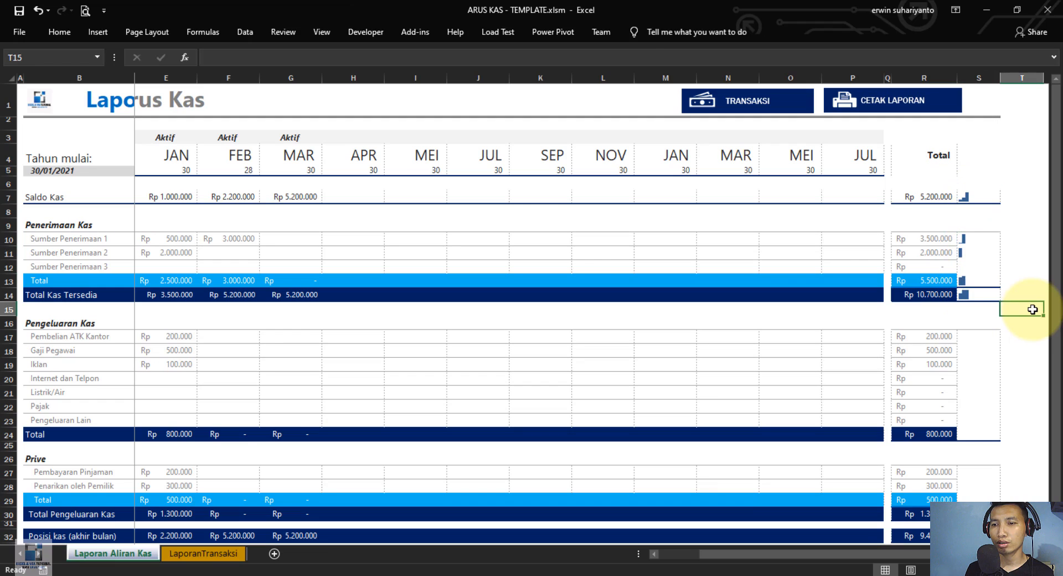
pyautogui.click(976, 201)
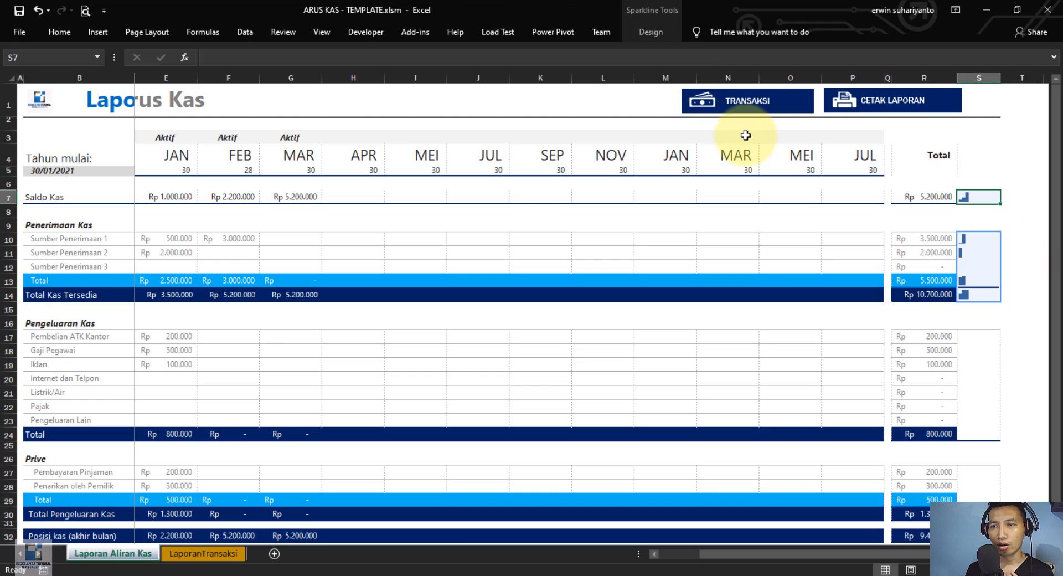
pyautogui.click(651, 31)
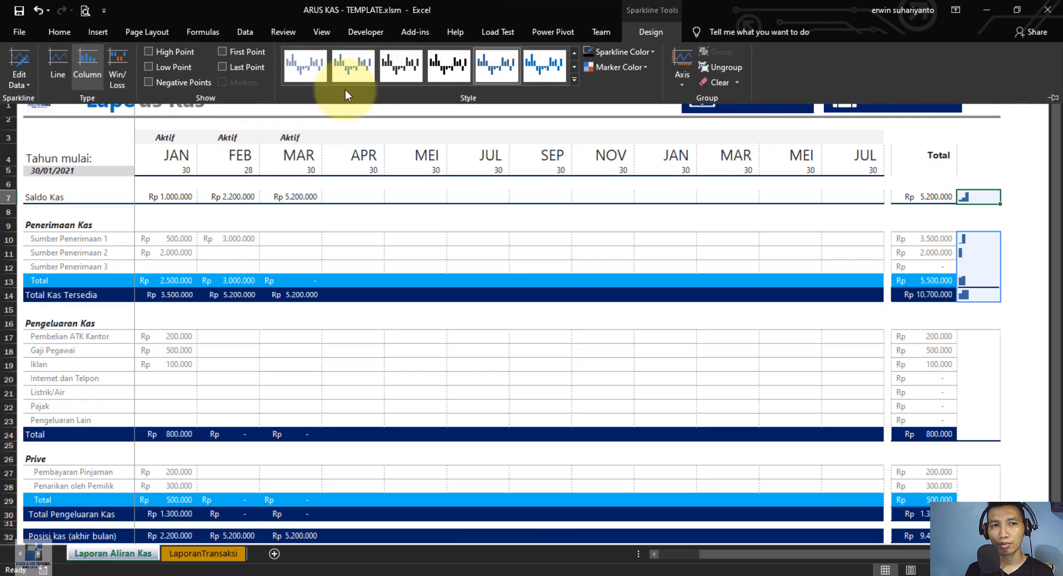
pyautogui.click(58, 56)
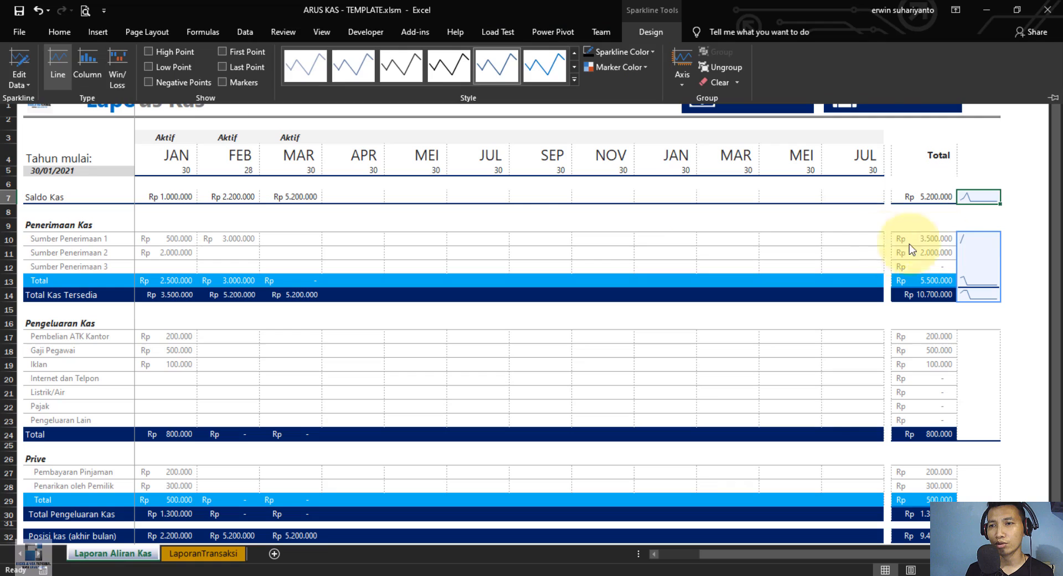
pyautogui.click(1015, 224)
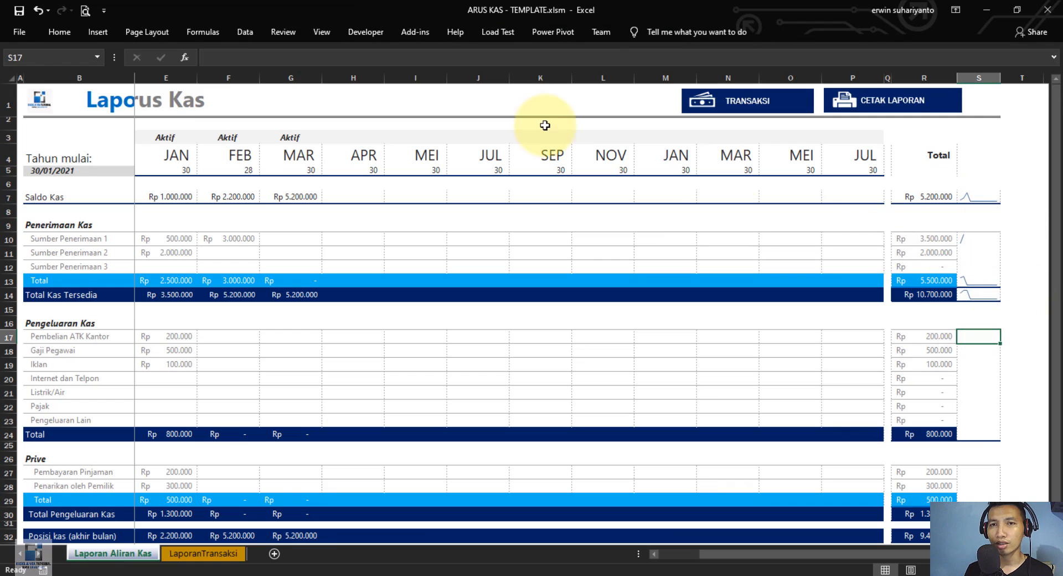
pyautogui.scroll(-3, 683, 238)
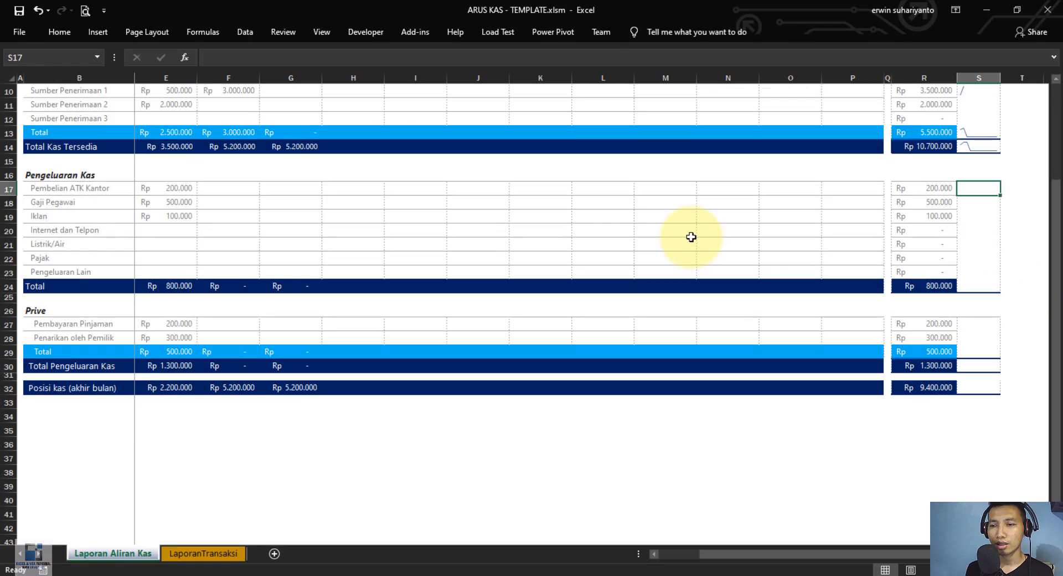
# Insert a line sparkline in $S$17 for the Pembelian ATK Kantor row, using data range E17:P17
pyautogui.scroll(3, 689, 235)
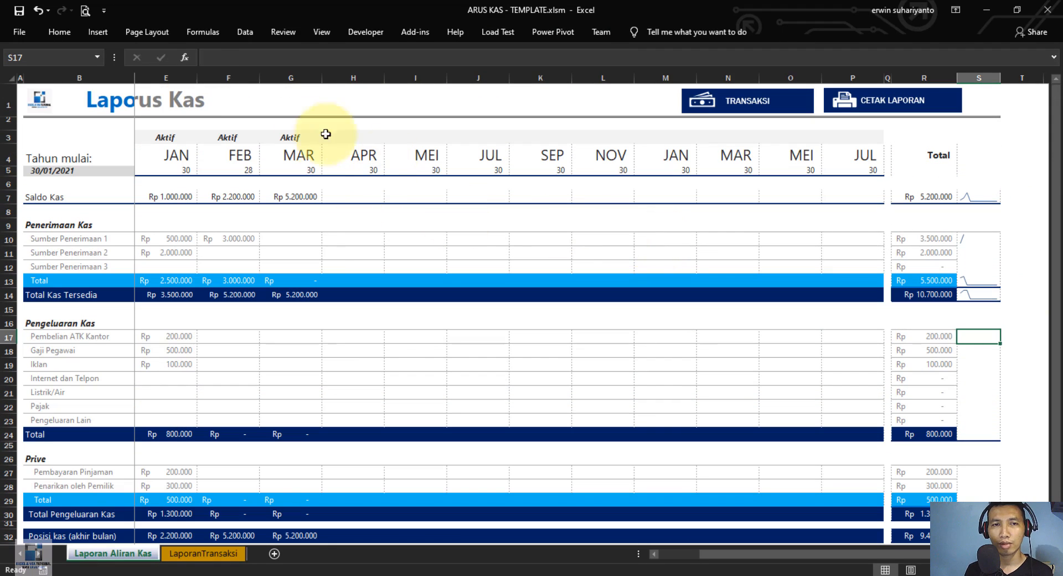
pyautogui.click(112, 31)
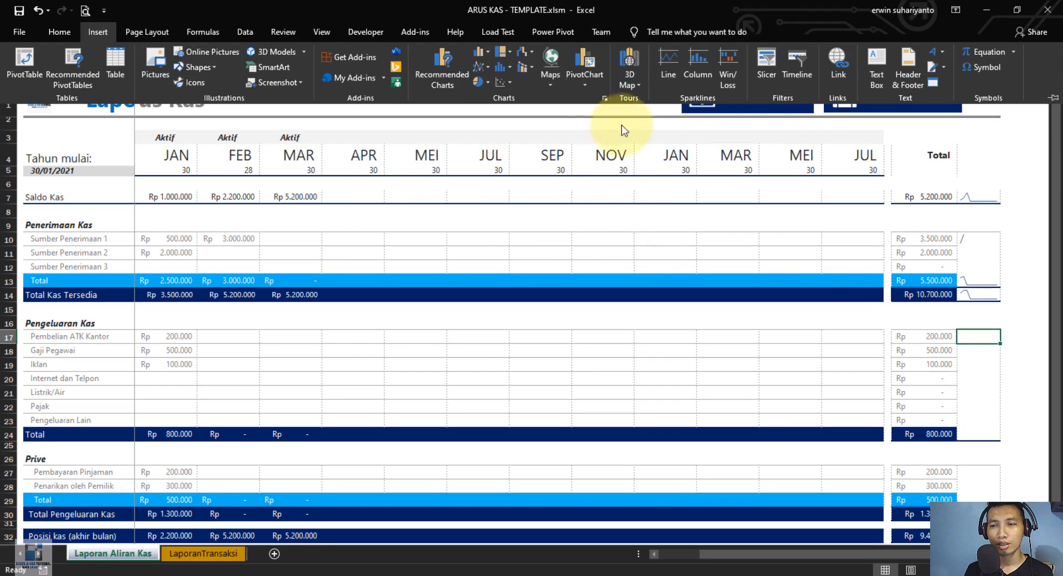
pyautogui.click(672, 71)
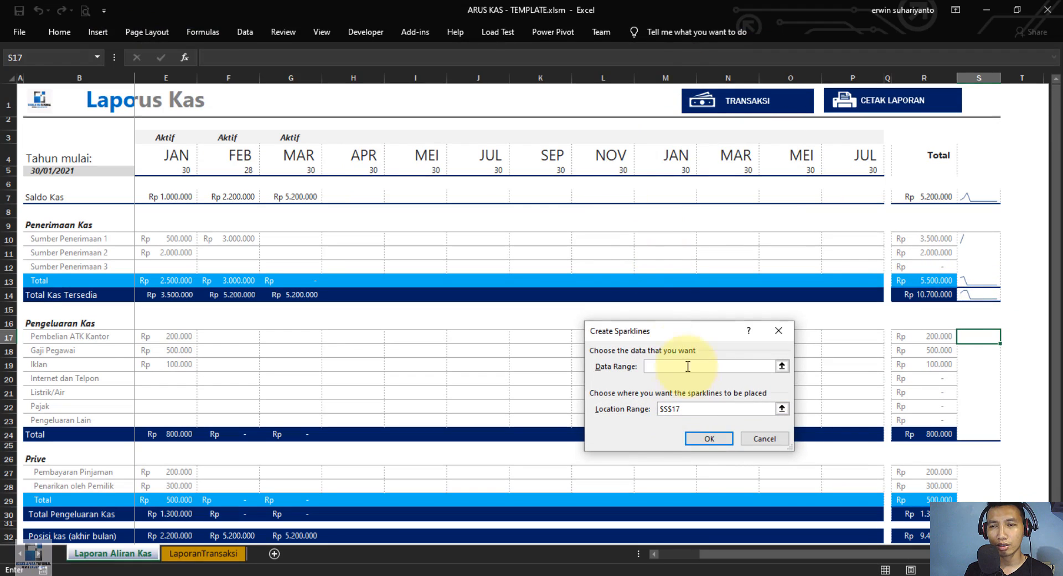
pyautogui.moveTo(172, 336); pyautogui.dragTo(852, 330)
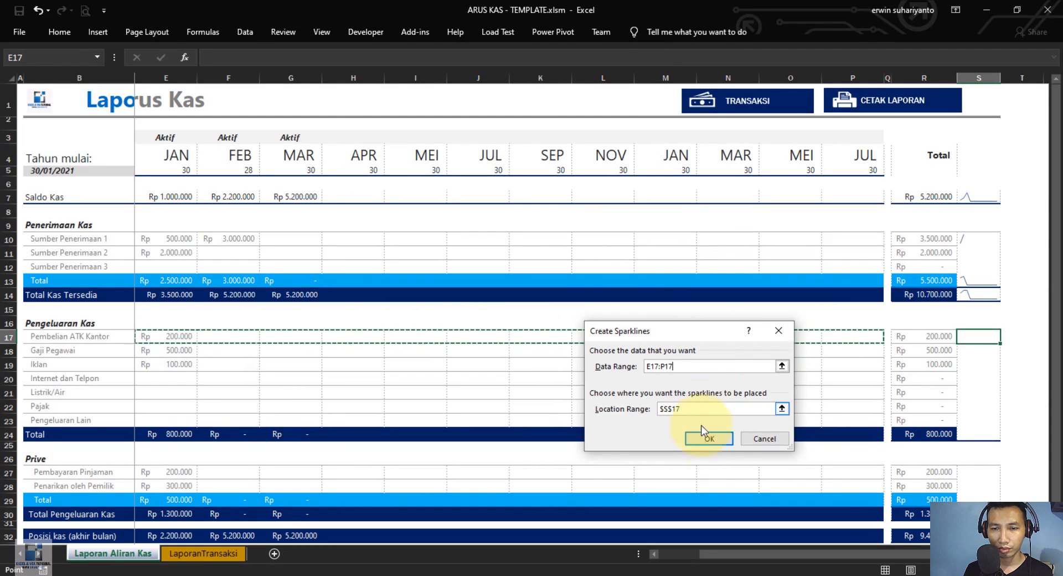
pyautogui.click(709, 438)
pyautogui.click(978, 379)
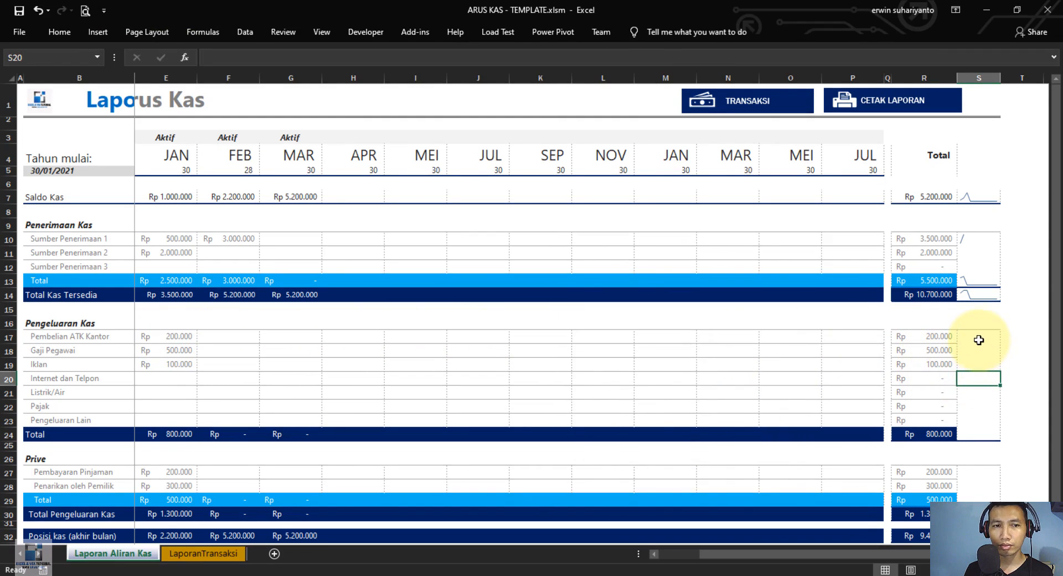
# Check the source data range of the single sparkline in S17 and close it without changes
pyautogui.click(978, 336)
pyautogui.click(660, 32)
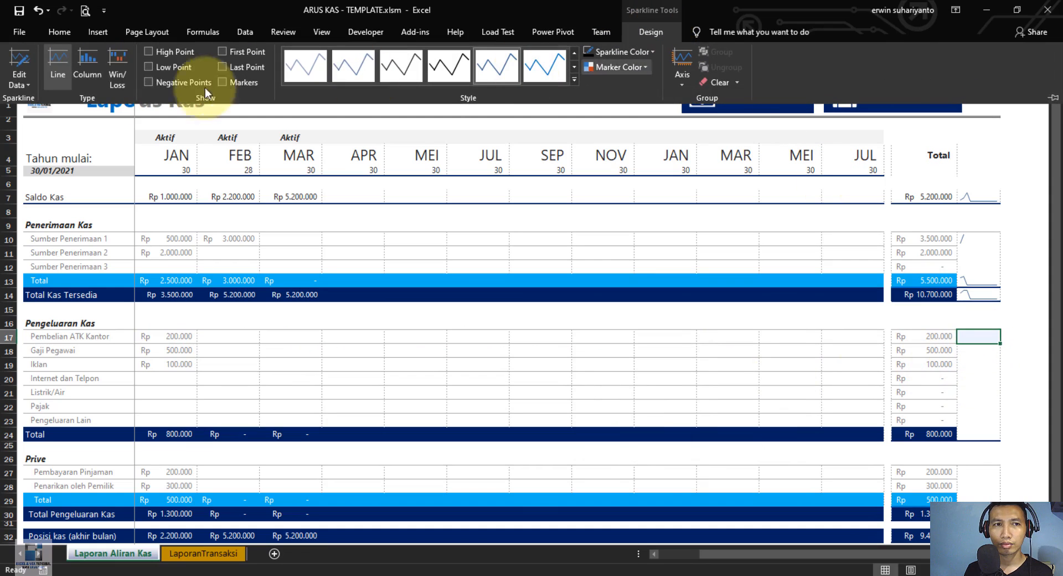
pyautogui.click(172, 339)
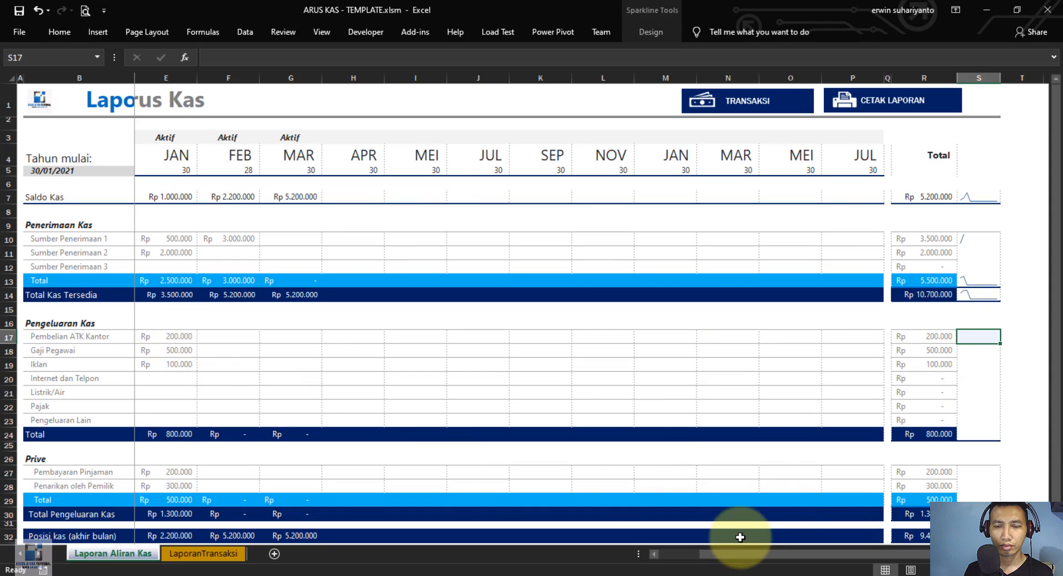
pyautogui.click(647, 33)
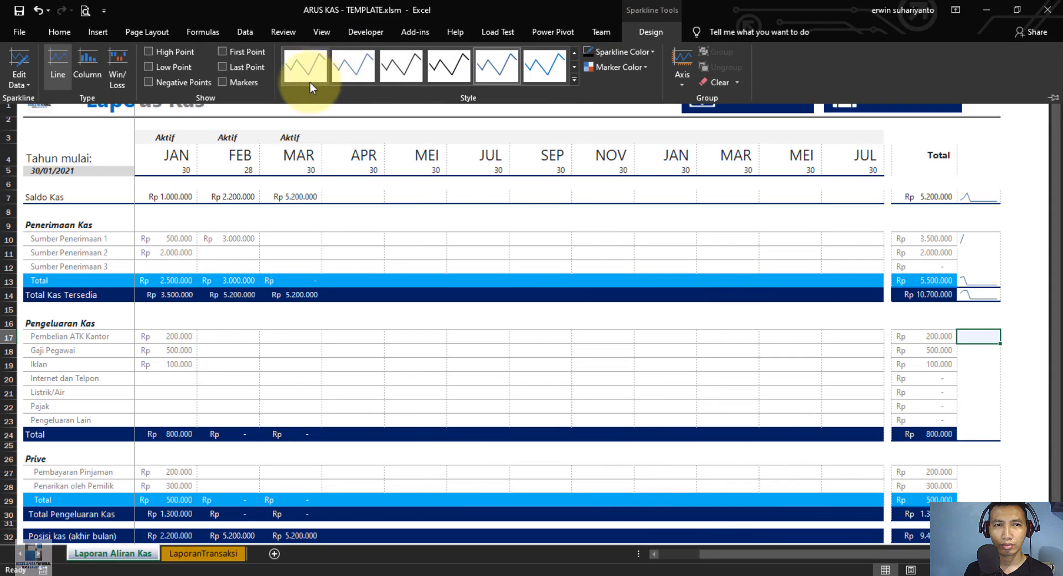
pyautogui.click(23, 79)
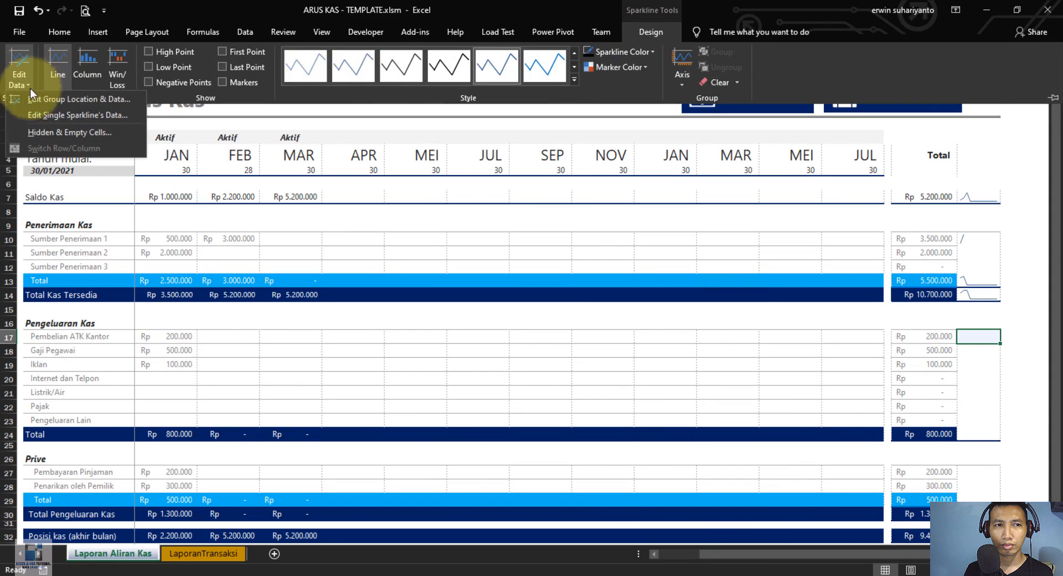
pyautogui.click(50, 114)
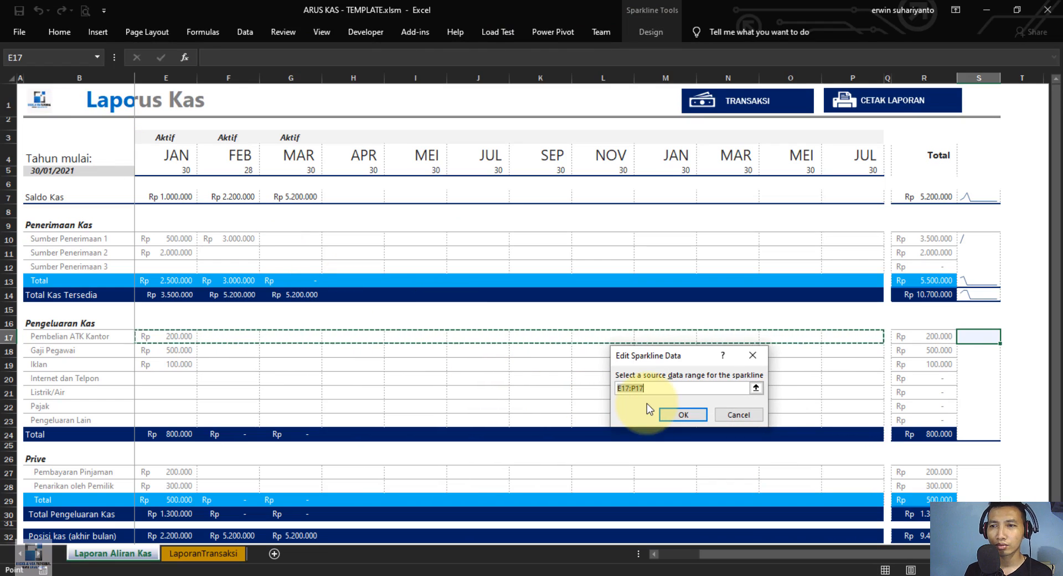
pyautogui.click(695, 415)
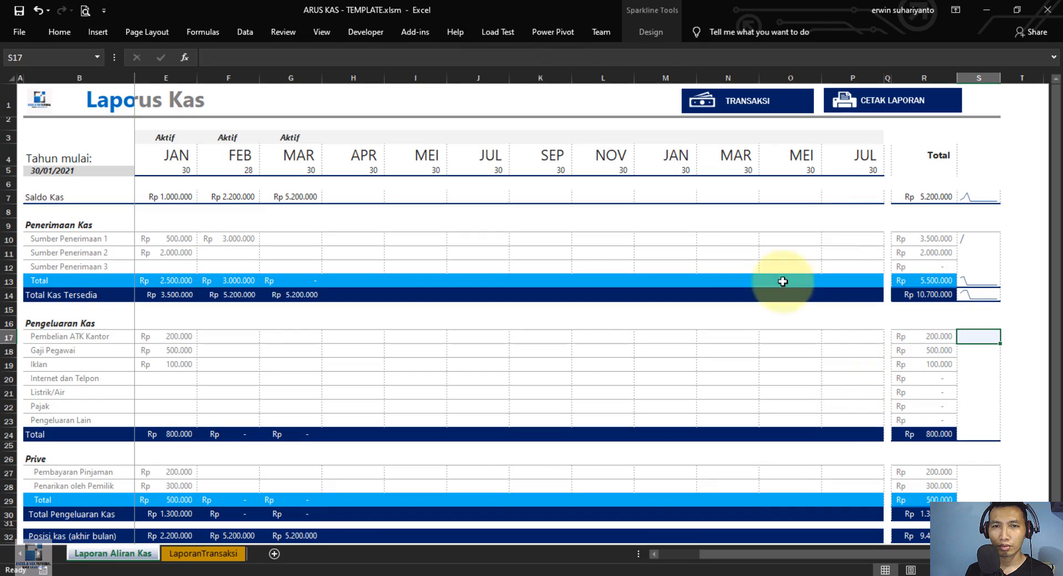
# Edit the S17 sparkline's group location and data, adding the Gaji Pegawai row with data range E18:P18 and location $S$18
pyautogui.click(650, 33)
pyautogui.click(23, 75)
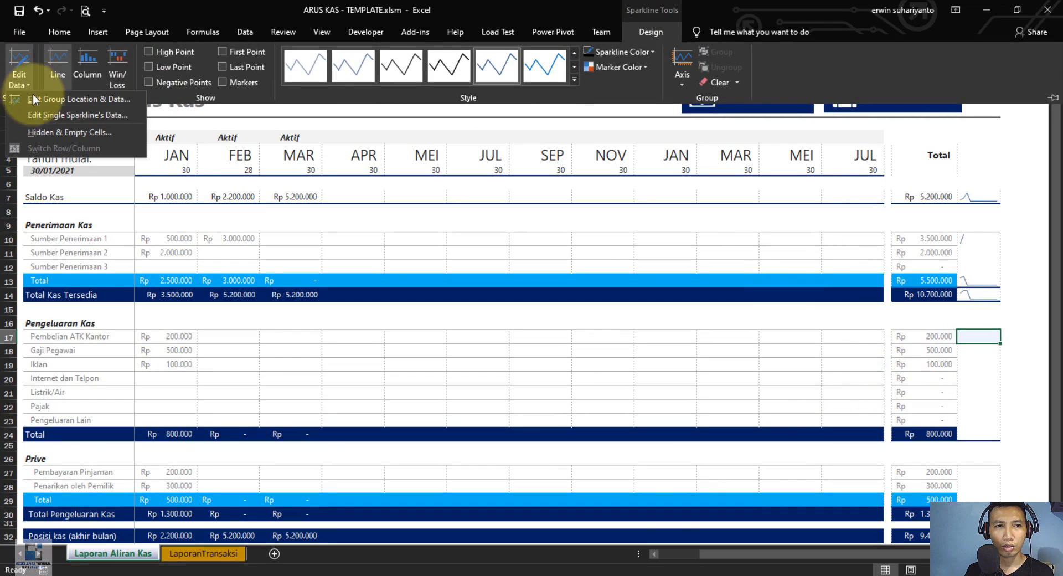
pyautogui.click(56, 98)
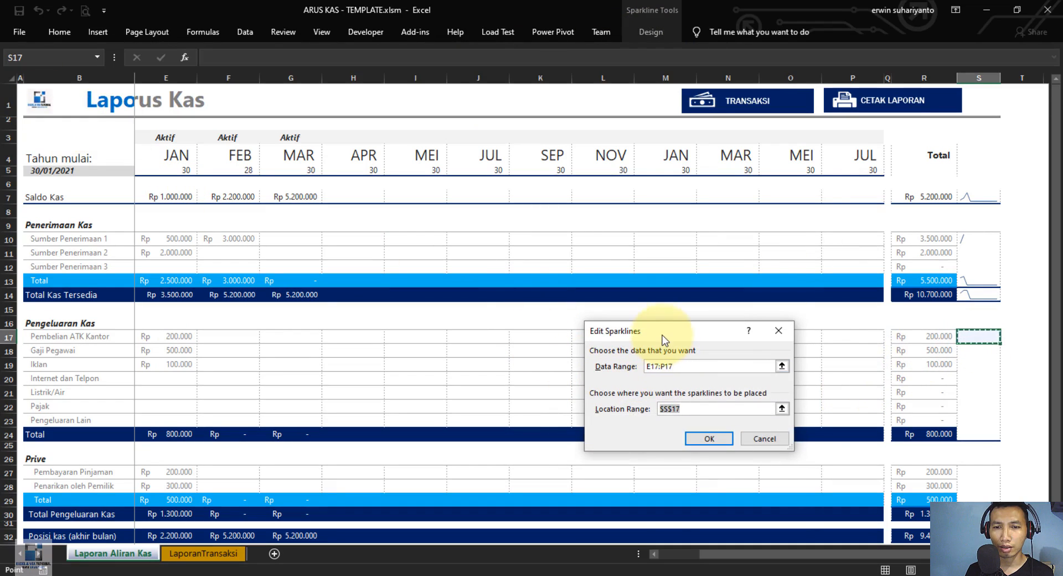
pyautogui.moveTo(662, 335); pyautogui.dragTo(288, 121)
pyautogui.moveTo(422, 199); pyautogui.dragTo(661, 197)
pyautogui.click(331, 152)
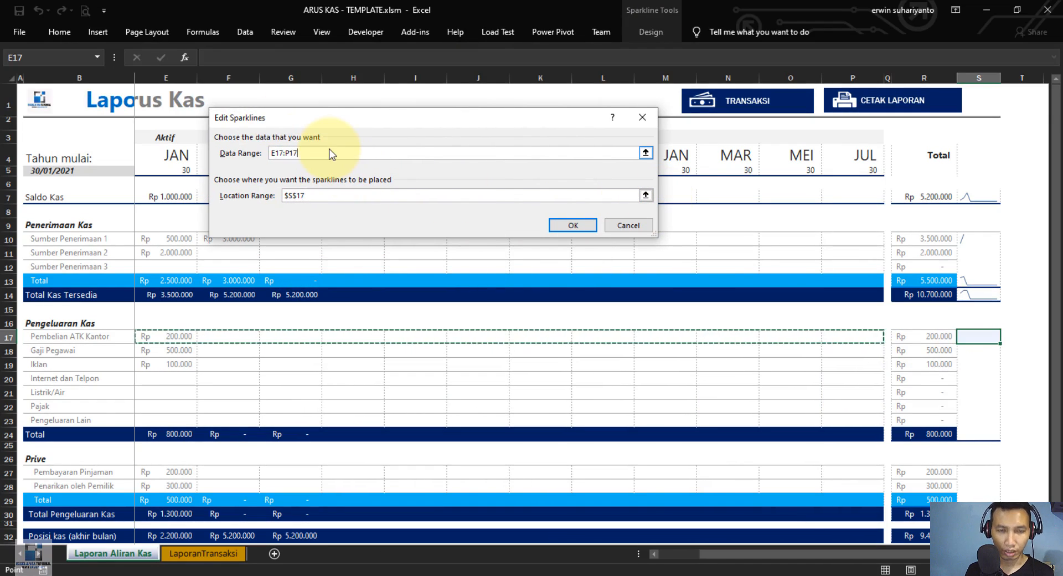
pyautogui.write(';')
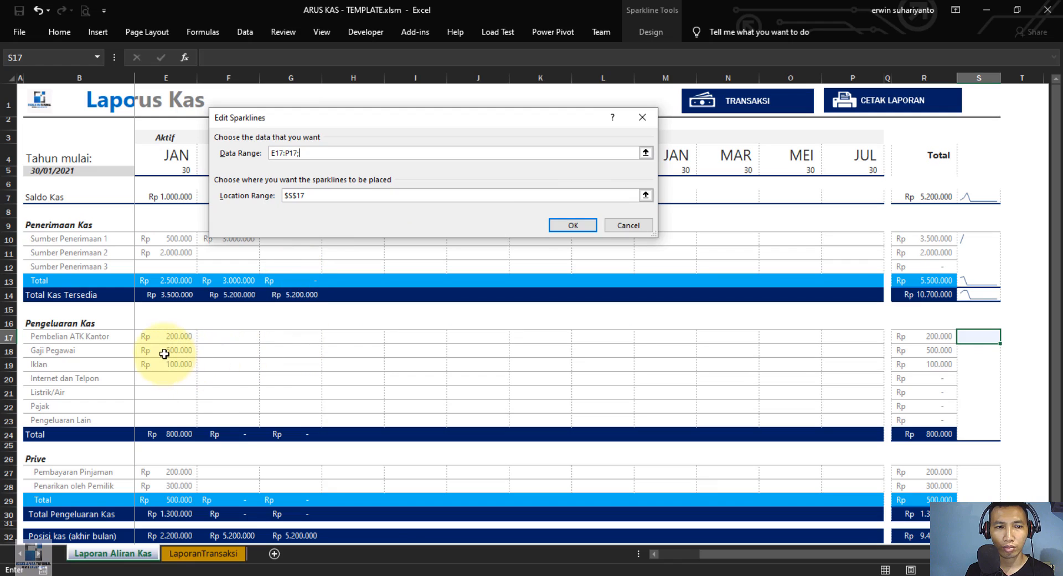
pyautogui.moveTo(163, 351); pyautogui.dragTo(857, 355)
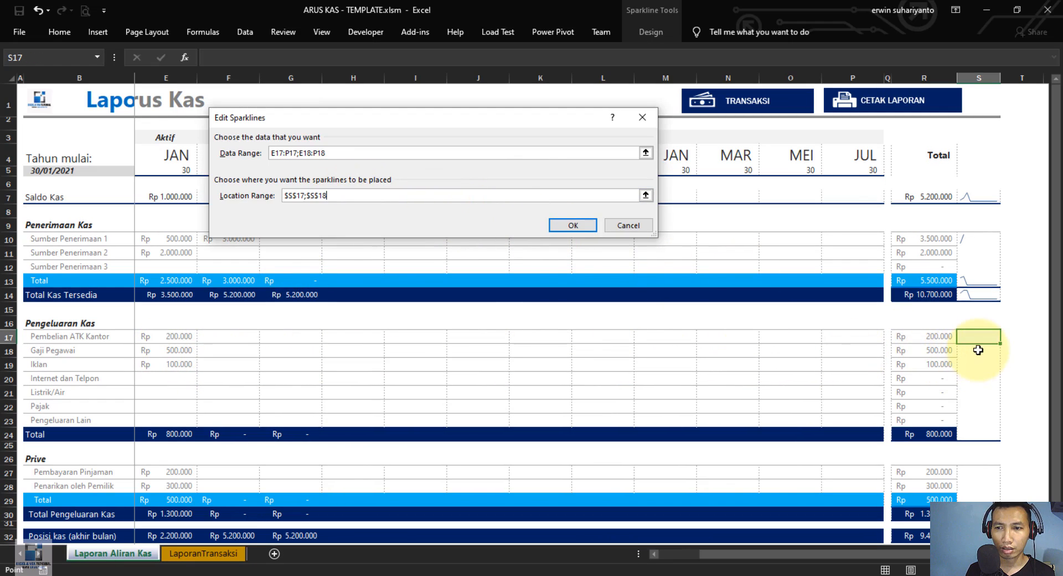
# Add the Iklan row to the sparkline group with data range E19:P19 and location $S$19
pyautogui.click(337, 152)
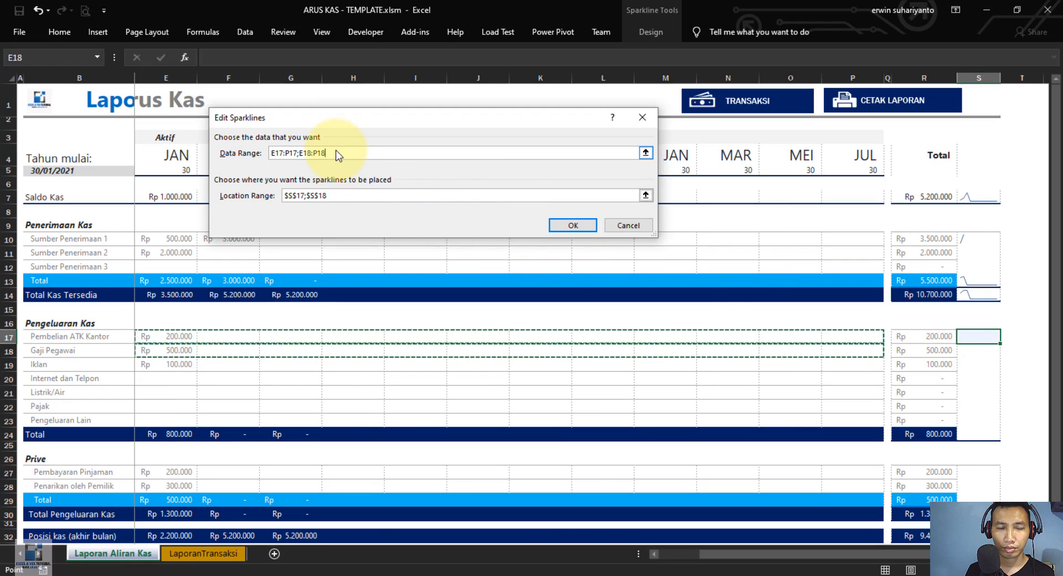
pyautogui.write(';')
pyautogui.moveTo(168, 363); pyautogui.dragTo(855, 365)
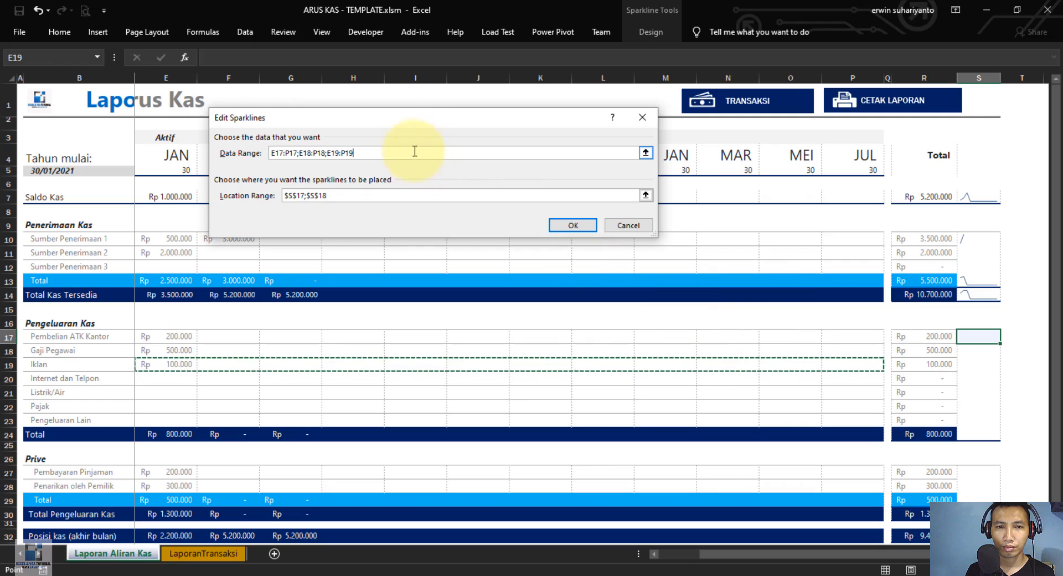
pyautogui.click(340, 201)
pyautogui.write(';')
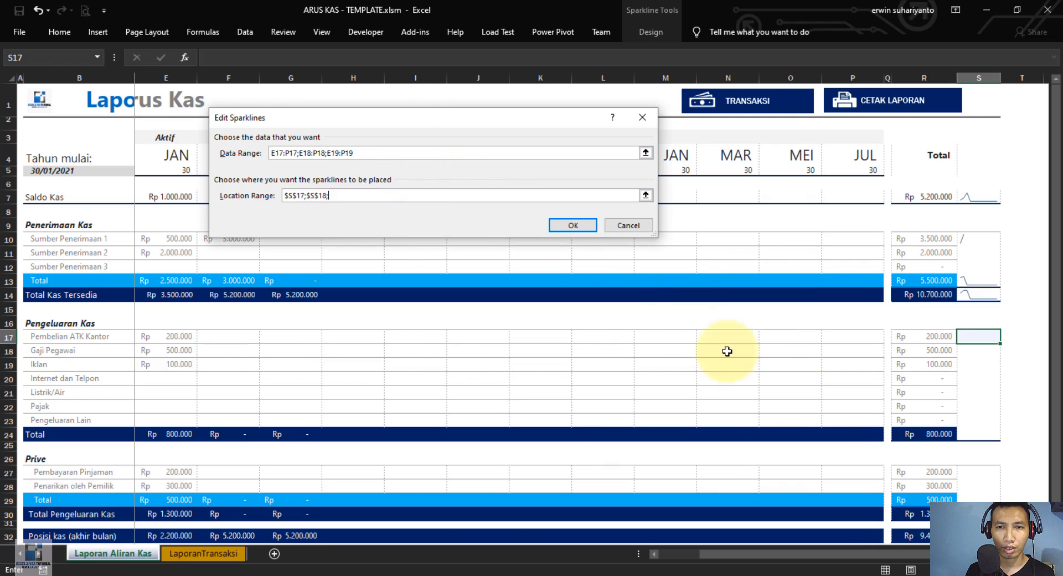
pyautogui.click(974, 367)
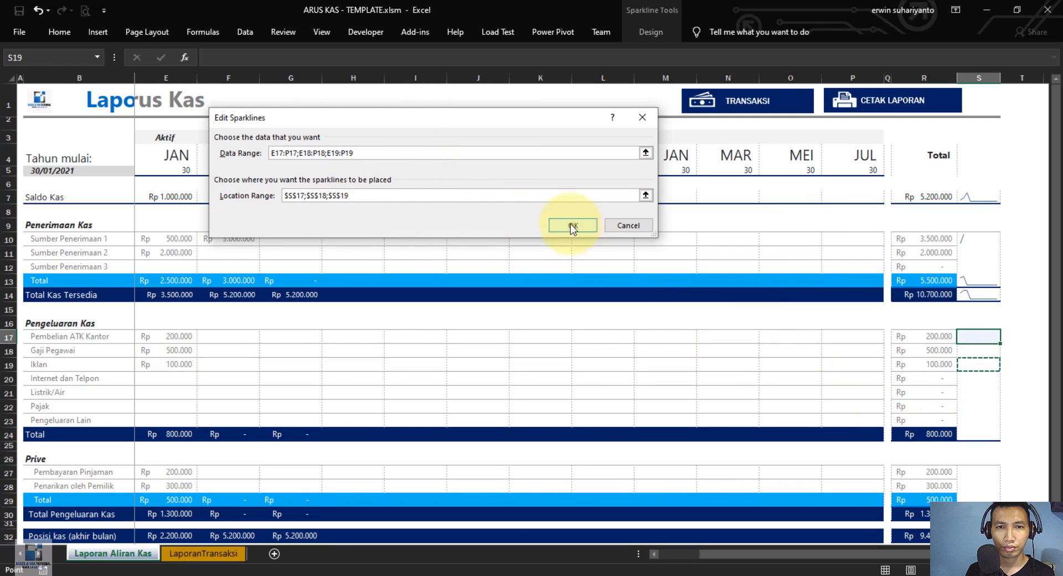
# Add the Internet dan Telpon row to the sparkline group with data range E20:P20 and location $S$20
pyautogui.click(386, 149)
pyautogui.write(';')
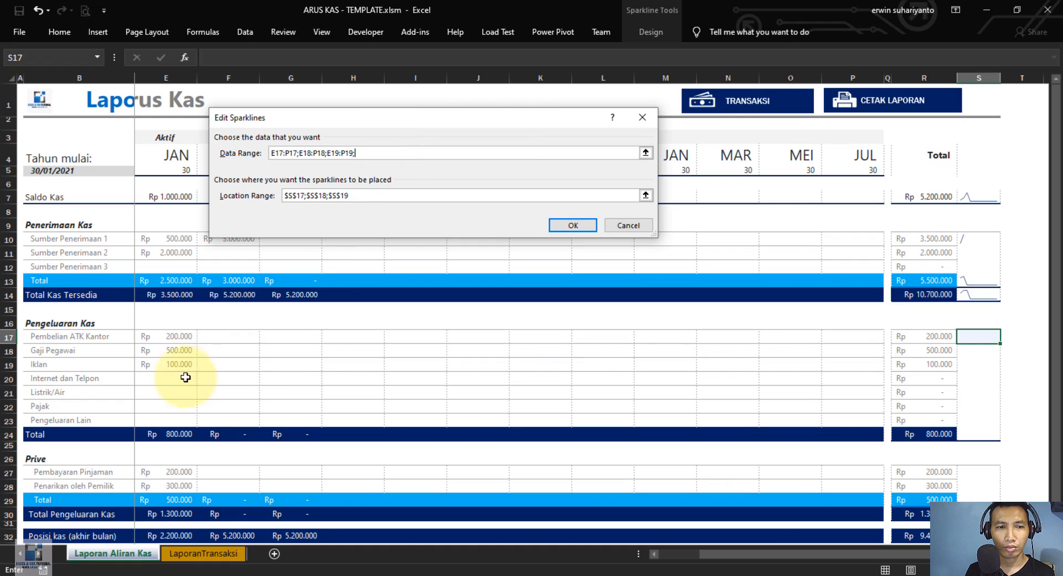
pyautogui.click(191, 381)
pyautogui.moveTo(191, 383); pyautogui.dragTo(832, 380)
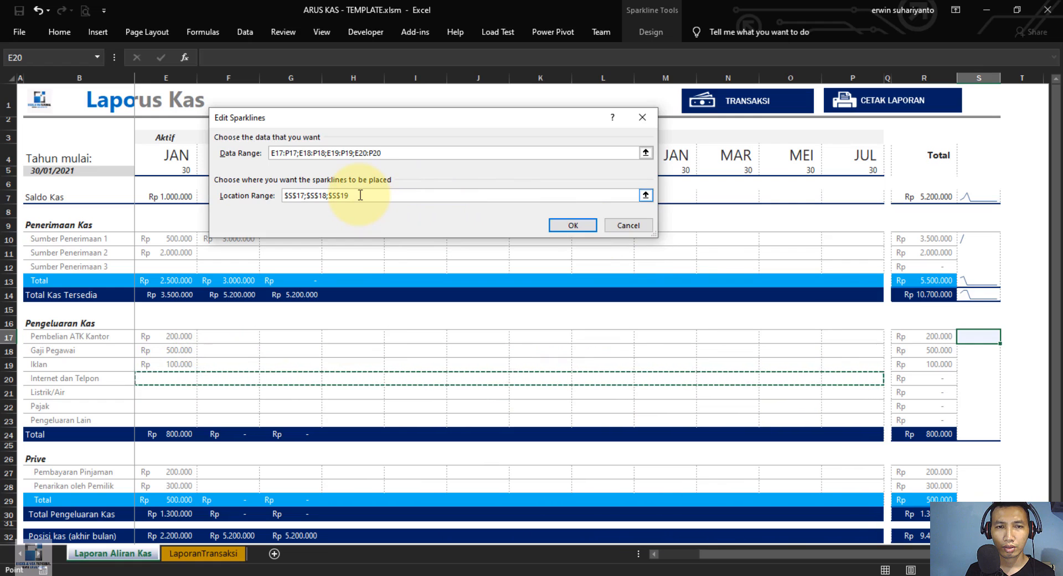
pyautogui.write(';')
pyautogui.click(978, 378)
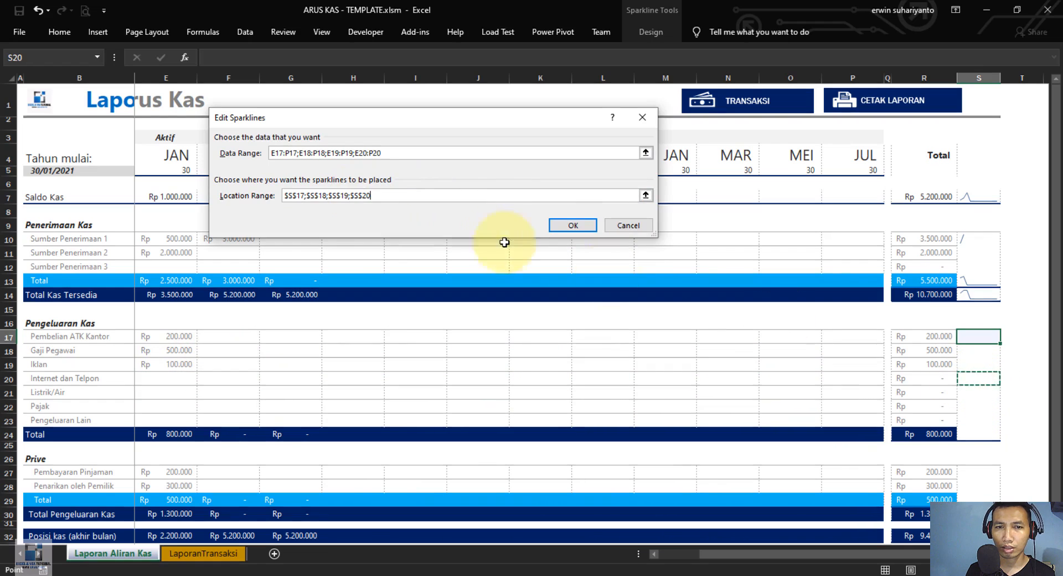
# Add the Listrik/Air row to the sparkline group with data range E21:P21 and location $S$21
pyautogui.click(390, 154)
pyautogui.write(';E21')
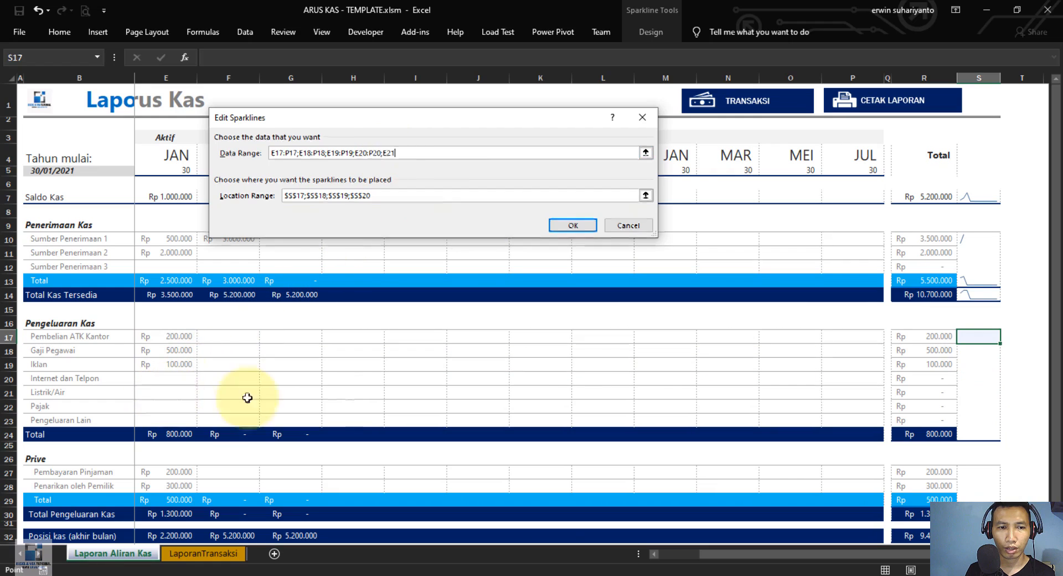
pyautogui.moveTo(166, 392); pyautogui.dragTo(869, 388)
pyautogui.click(410, 196)
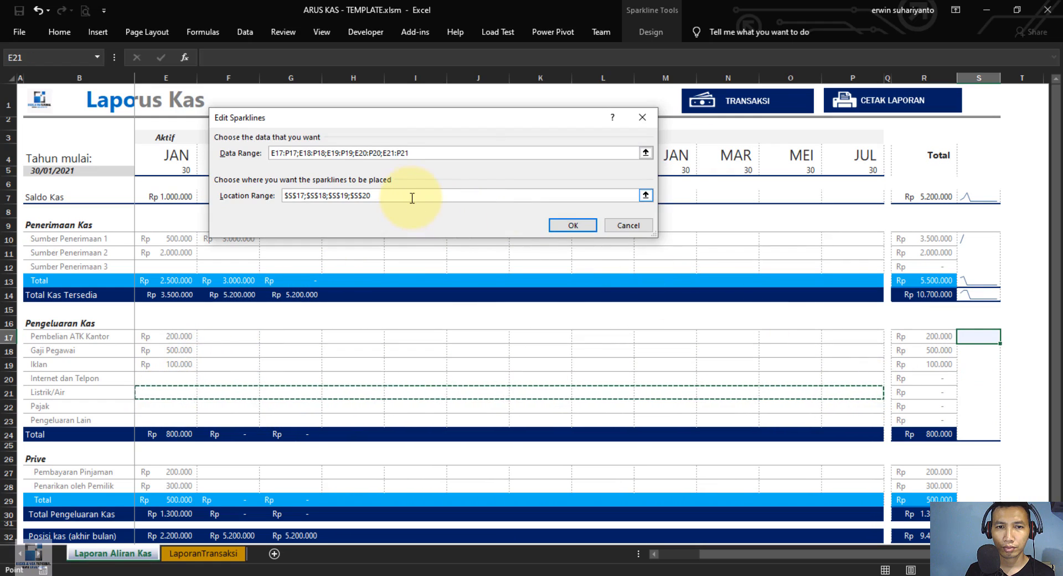
pyautogui.write(';')
pyautogui.click(971, 393)
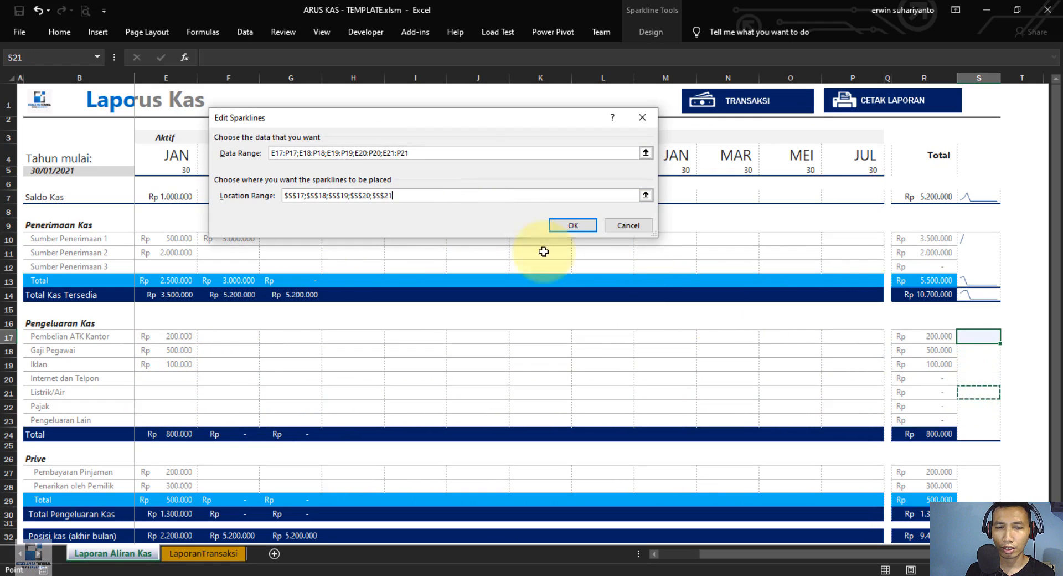
# Add the Pajak row to the sparkline group with data range E22:P22 and location $S$22
pyautogui.click(421, 150)
pyautogui.write(';E22')
pyautogui.moveTo(166, 406); pyautogui.dragTo(854, 404)
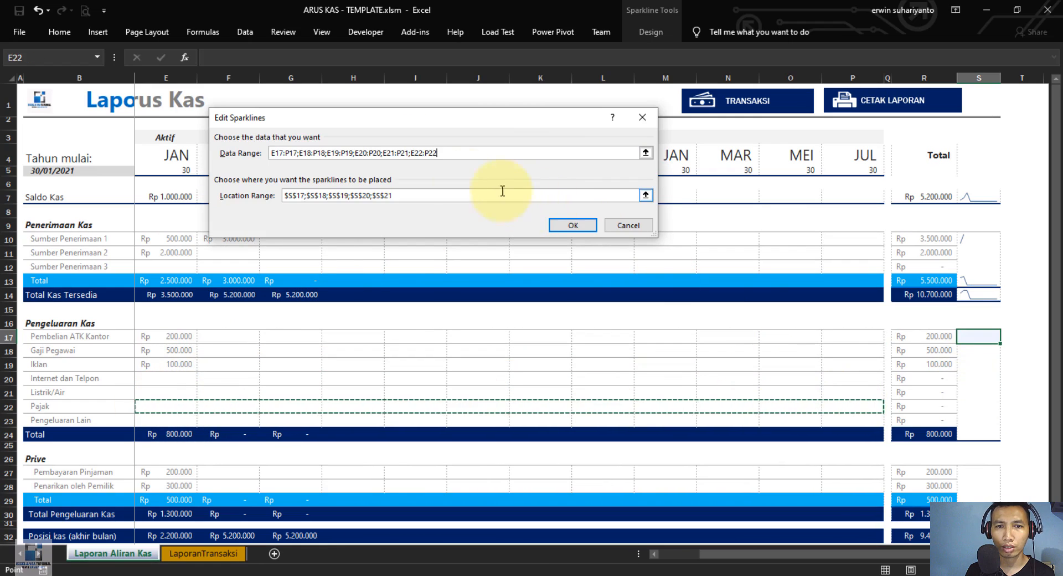
pyautogui.click(404, 198)
pyautogui.write(';')
pyautogui.click(970, 410)
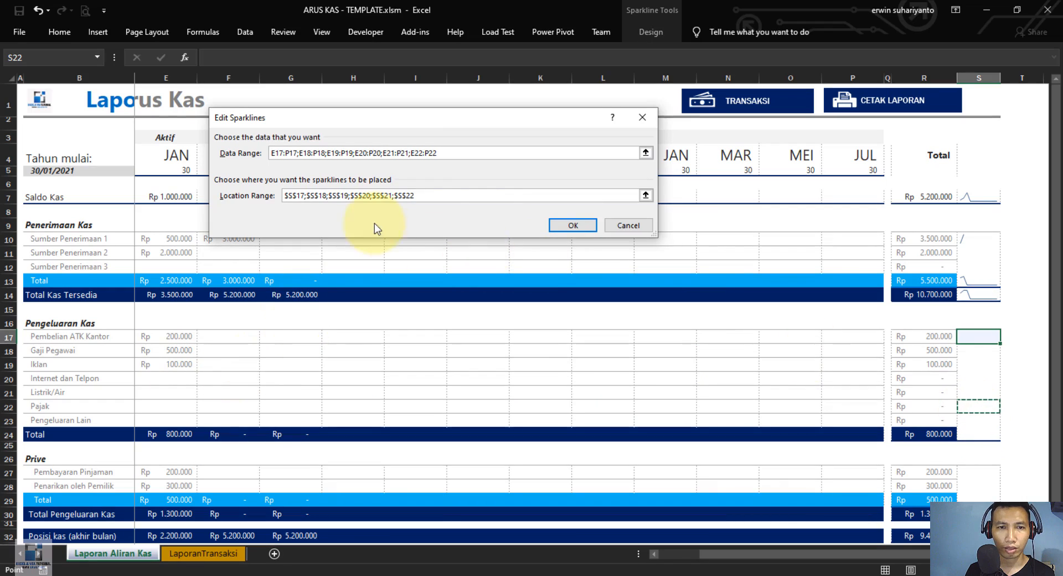
# Add the Pengeluaran Lain row to the sparkline group with data range E23:P23 and location $S$23
pyautogui.click(454, 155)
pyautogui.write(';')
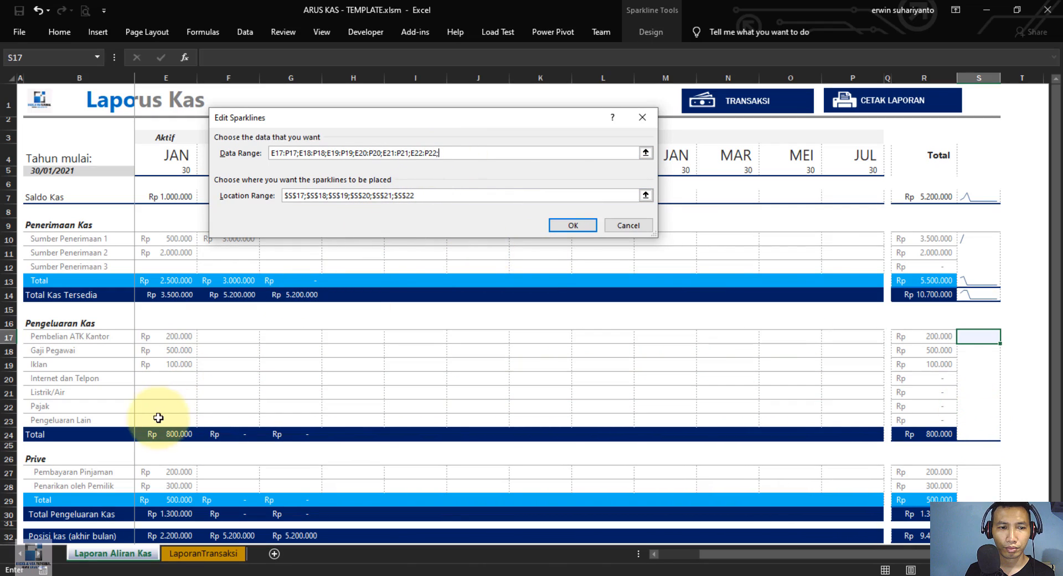
pyautogui.moveTo(154, 418); pyautogui.dragTo(869, 427)
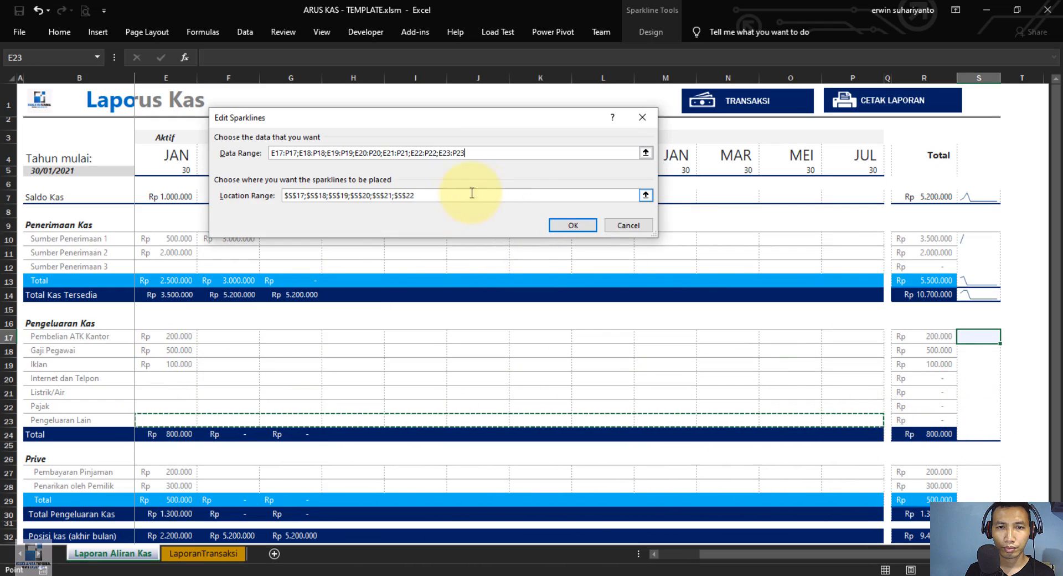
pyautogui.click(423, 196)
pyautogui.write(';')
pyautogui.click(965, 422)
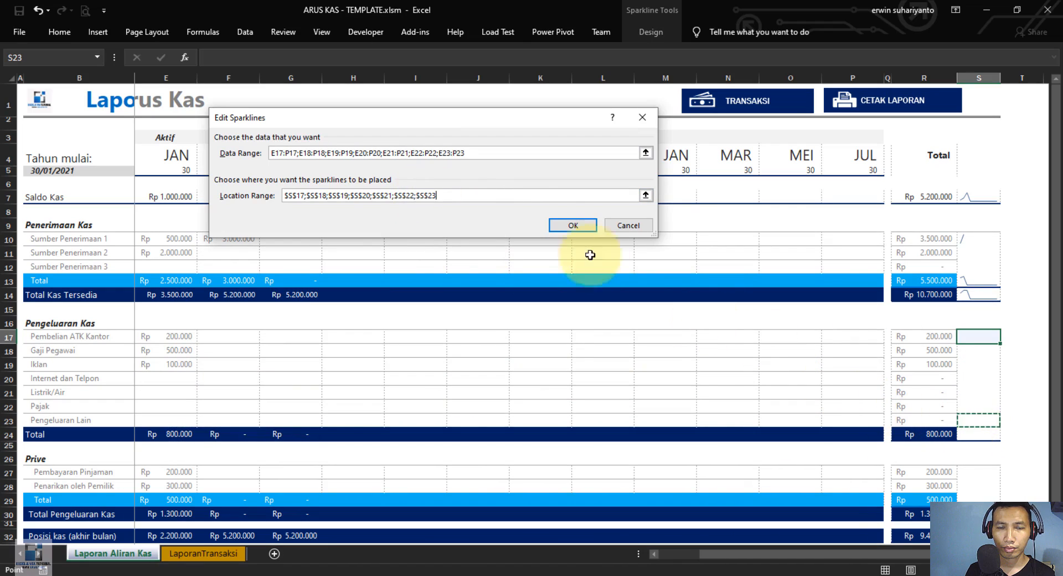
# Add the Pengeluaran Kas Total row to the sparkline group with data range E24:P24 and location $S$24
pyautogui.click(478, 153)
pyautogui.write(';E24')
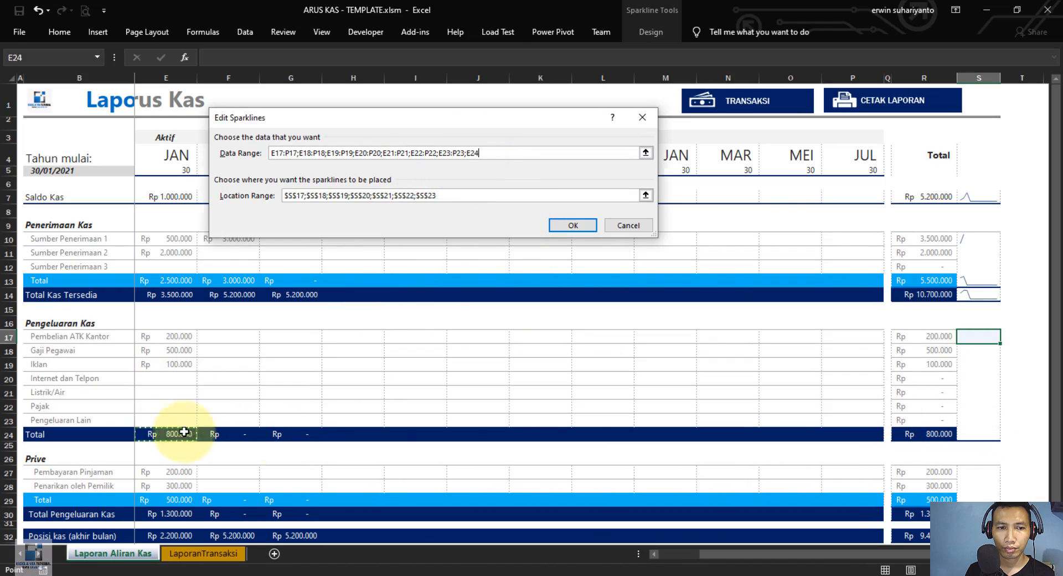
pyautogui.moveTo(183, 431); pyautogui.dragTo(873, 433)
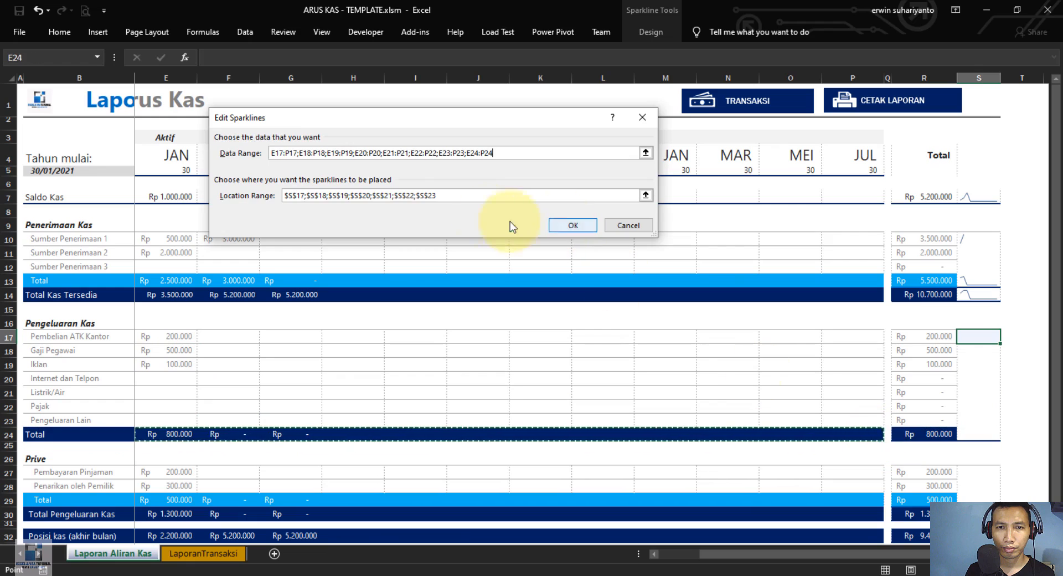
pyautogui.click(458, 197)
pyautogui.write(';$S$24')
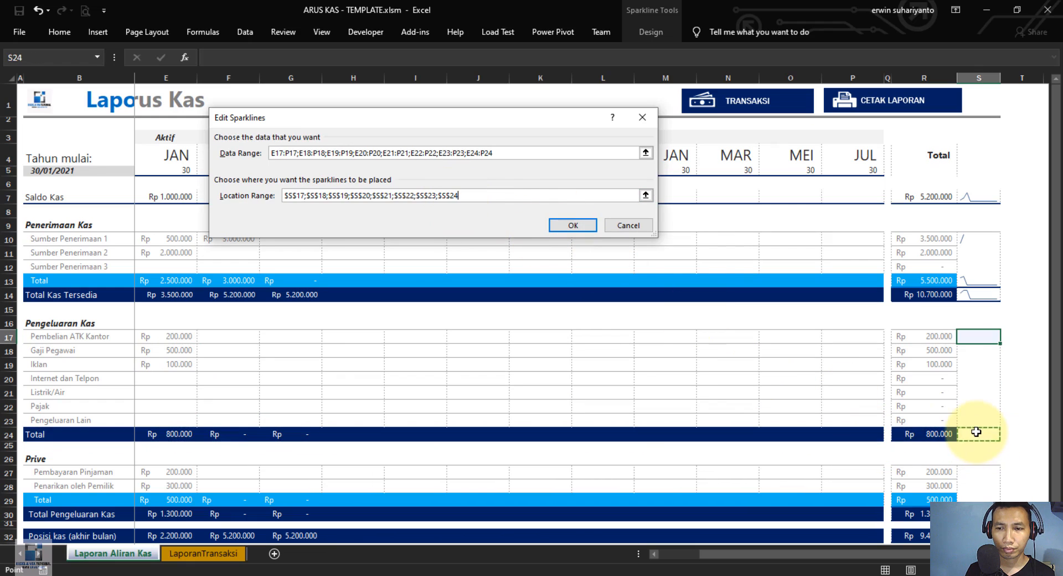
# Add the Pembayaran Pinjaman row to the sparkline group with data range E27:P27 and location $S$27
pyautogui.click(497, 154)
pyautogui.write(';')
pyautogui.moveTo(174, 474); pyautogui.dragTo(847, 474)
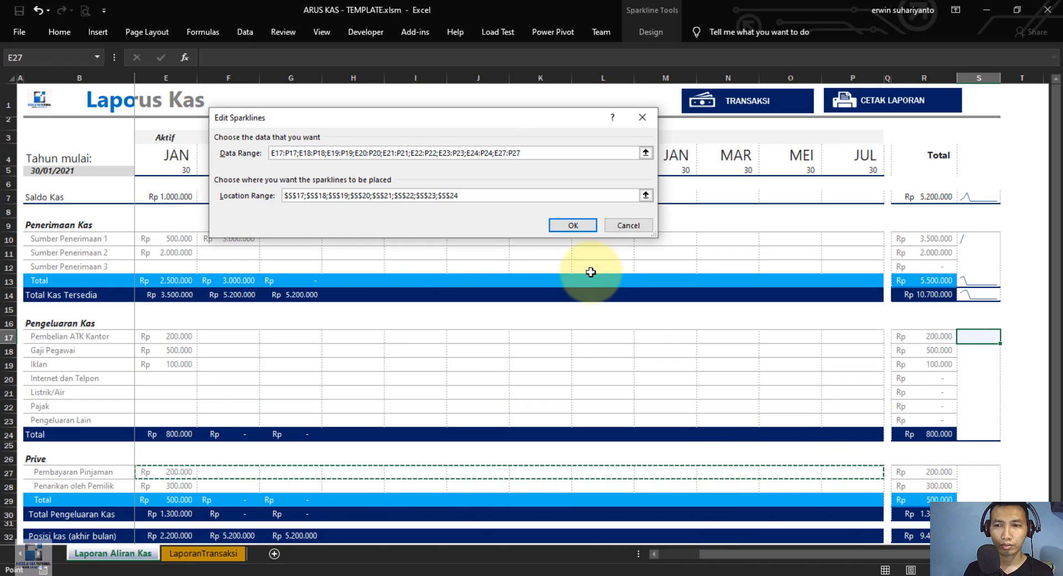
pyautogui.click(467, 195)
pyautogui.write(';')
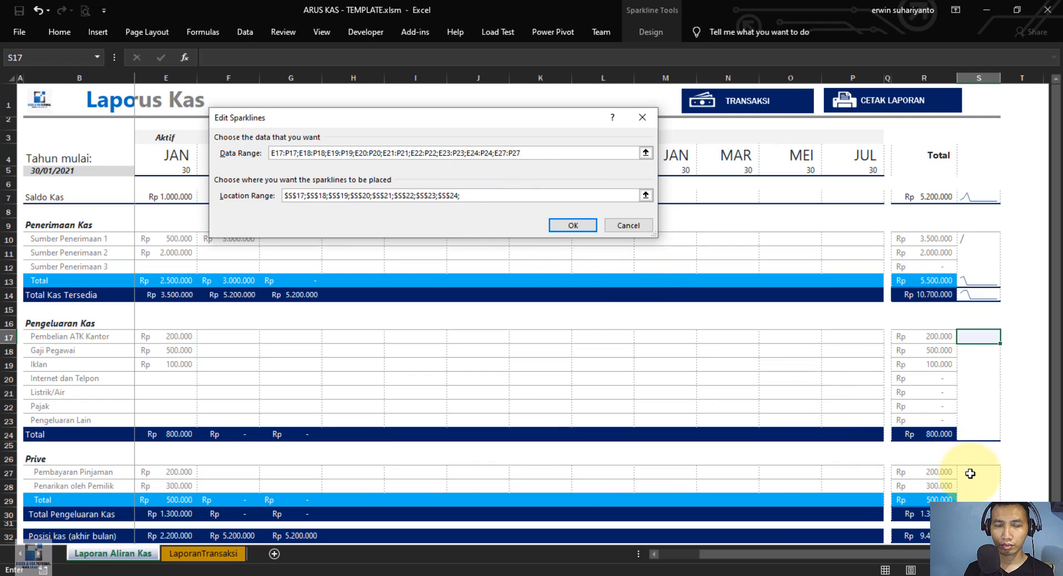
pyautogui.click(970, 473)
# Add the Penarikan oleh Pemilik row to the sparkline group with data range E28:P28 and location $S$28
pyautogui.write(';')
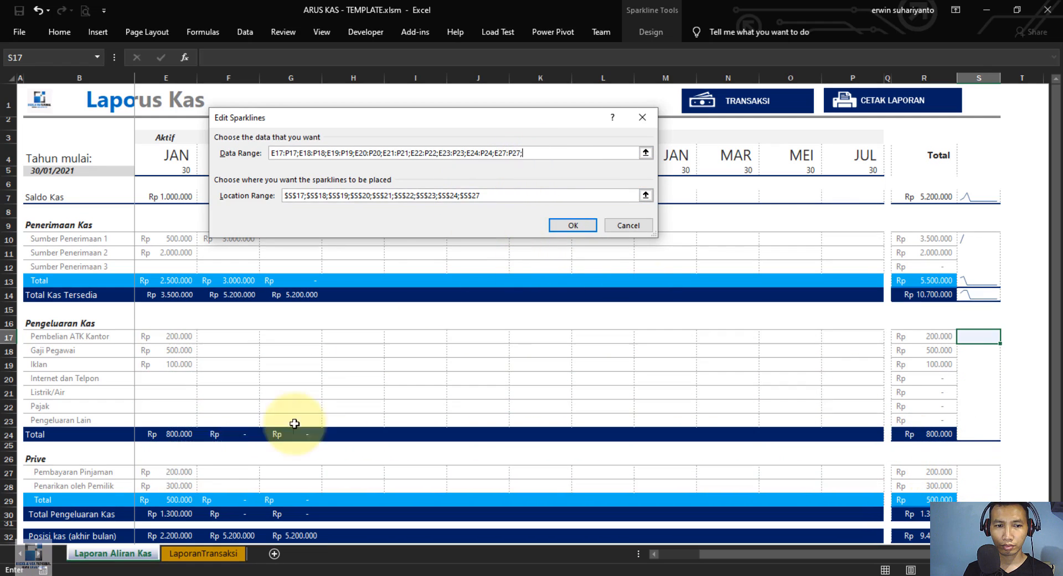
pyautogui.moveTo(161, 485); pyautogui.dragTo(837, 484)
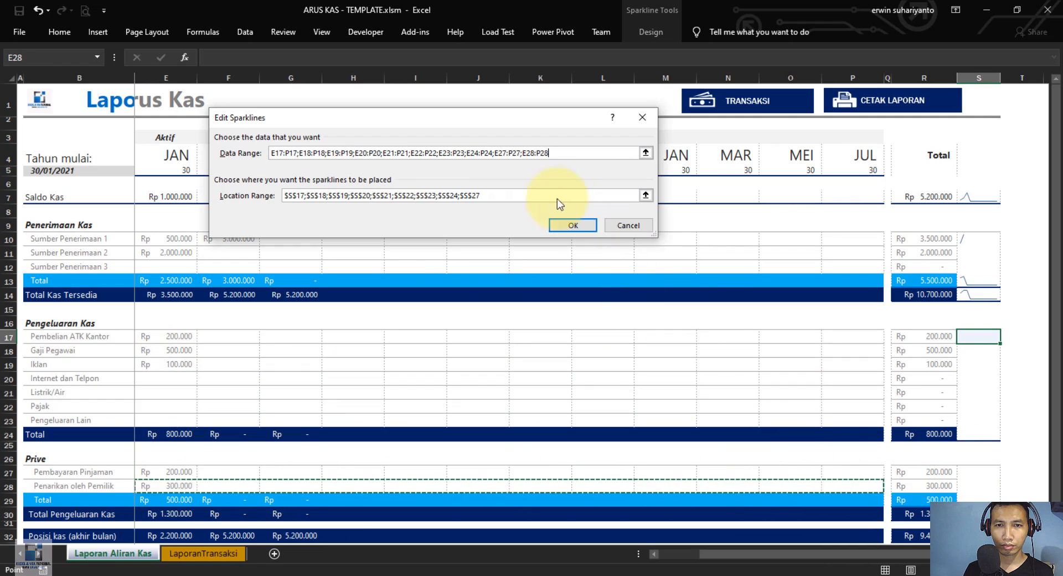
pyautogui.click(490, 195)
pyautogui.write(';')
pyautogui.click(970, 485)
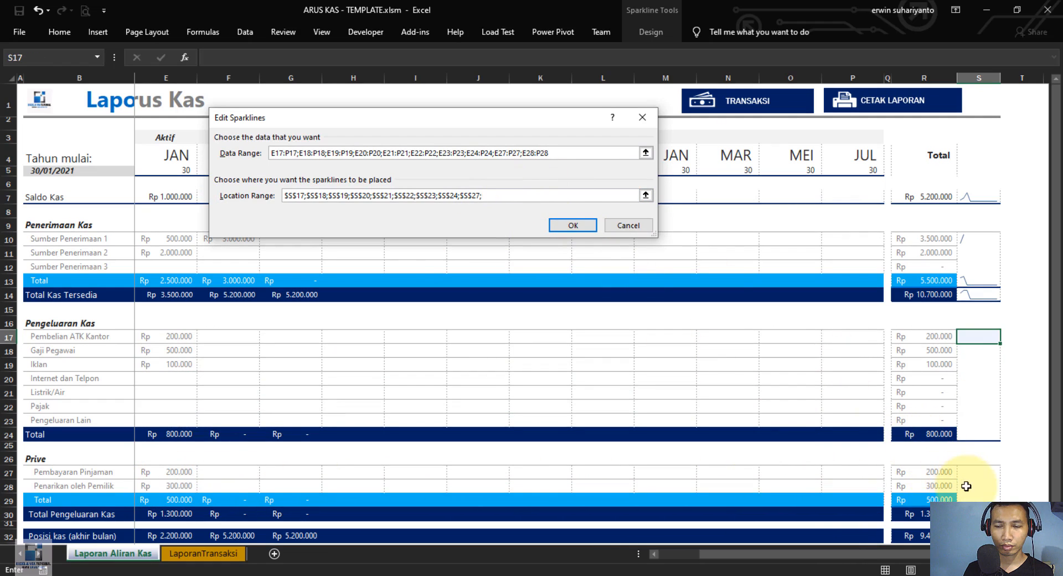
# Add the Prive Total row to the sparkline group with data range E29:P29 and location $S$29
pyautogui.click(559, 159)
pyautogui.write(';E29')
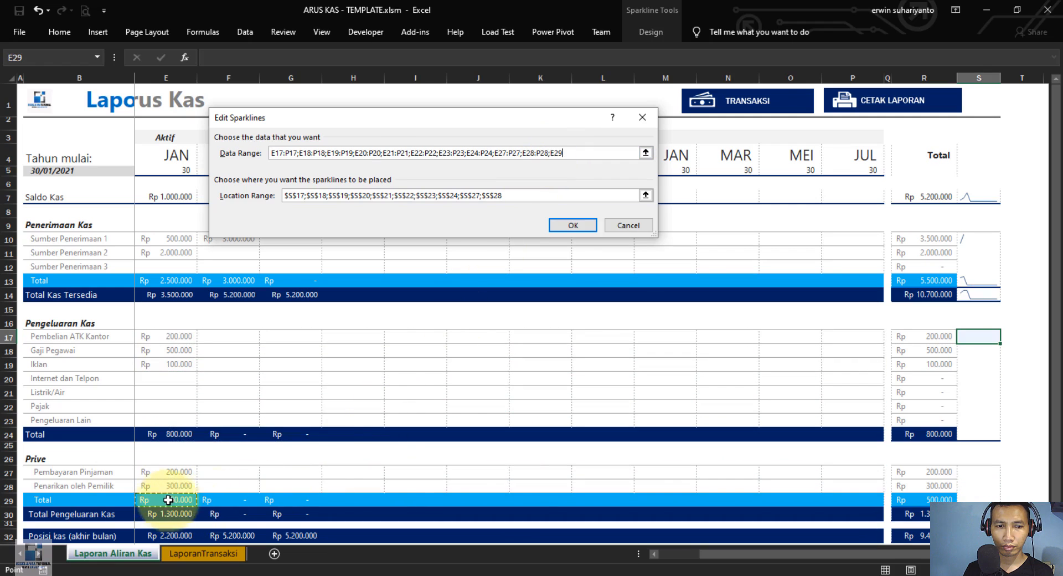
pyautogui.moveTo(168, 500); pyautogui.dragTo(861, 499)
pyautogui.click(514, 197)
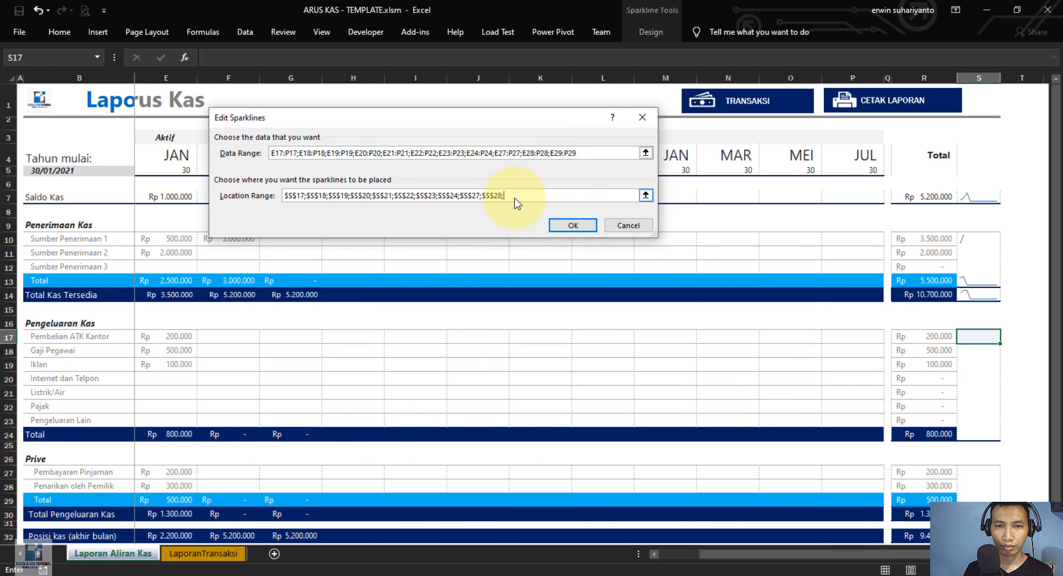
pyautogui.click(975, 498)
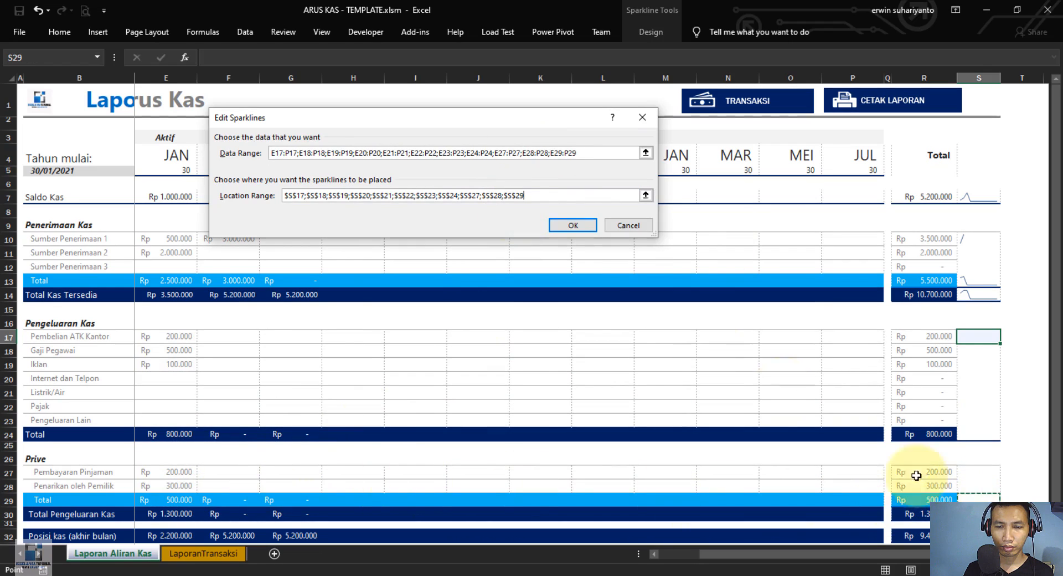
# Add the Total Pengeluaran Kas row to the sparkline group with data range E30:P30 and location $S$30
pyautogui.click(597, 151)
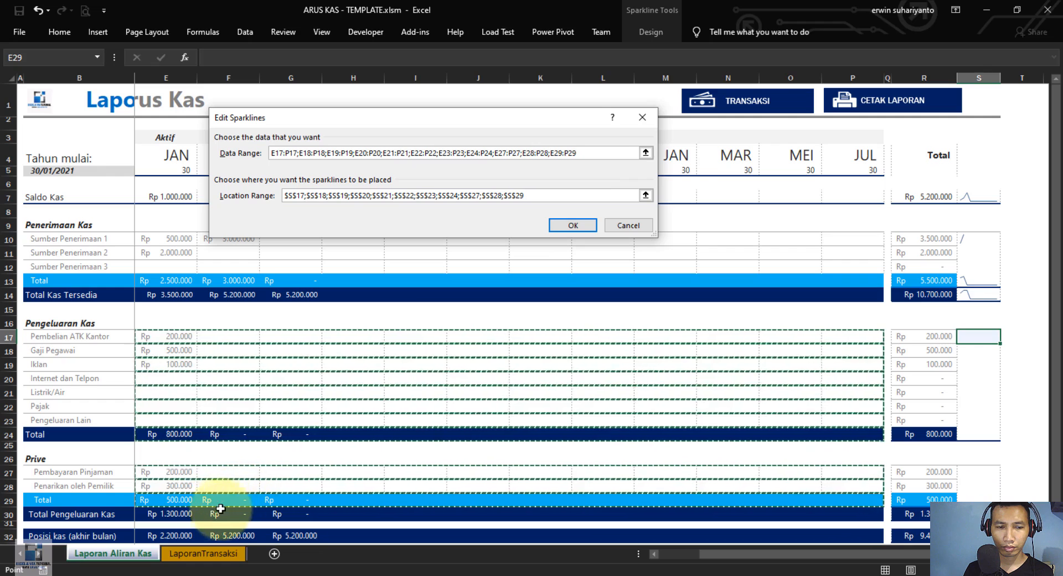
pyautogui.moveTo(154, 512); pyautogui.dragTo(847, 512)
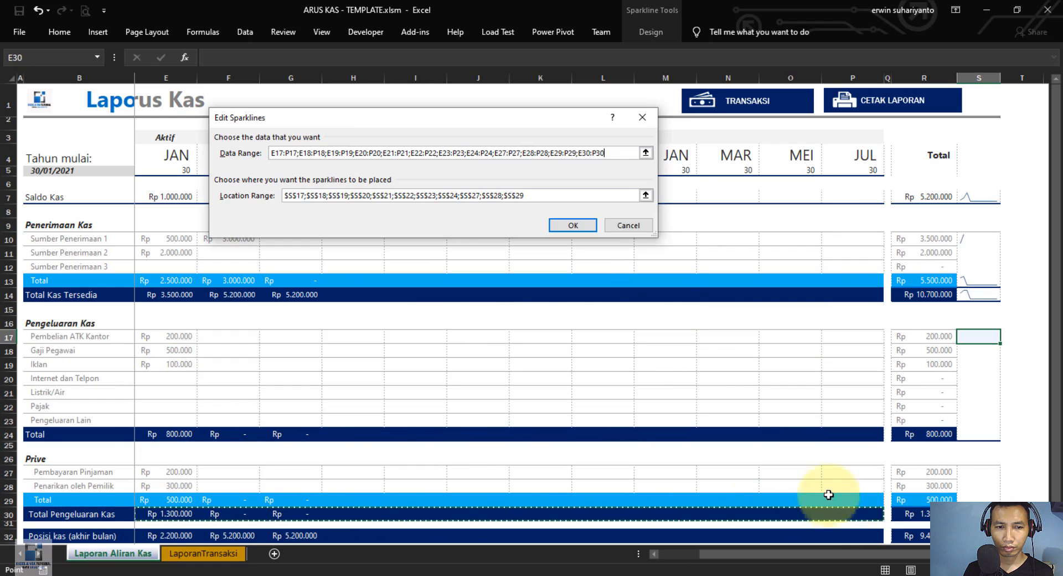
pyautogui.click(540, 194)
pyautogui.write(';$S$30')
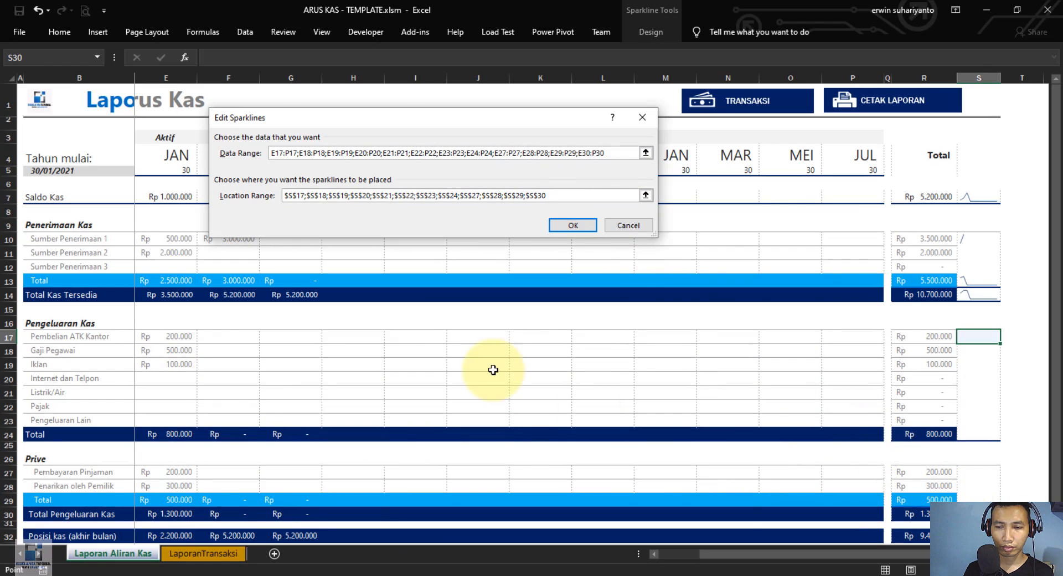
# Add the Posisi kas (akhir bulan) row with data range E32:P32 and location $S$32, and apply the sparkline group
pyautogui.scroll(-1, 490, 309)
pyautogui.click(609, 153)
pyautogui.write(';')
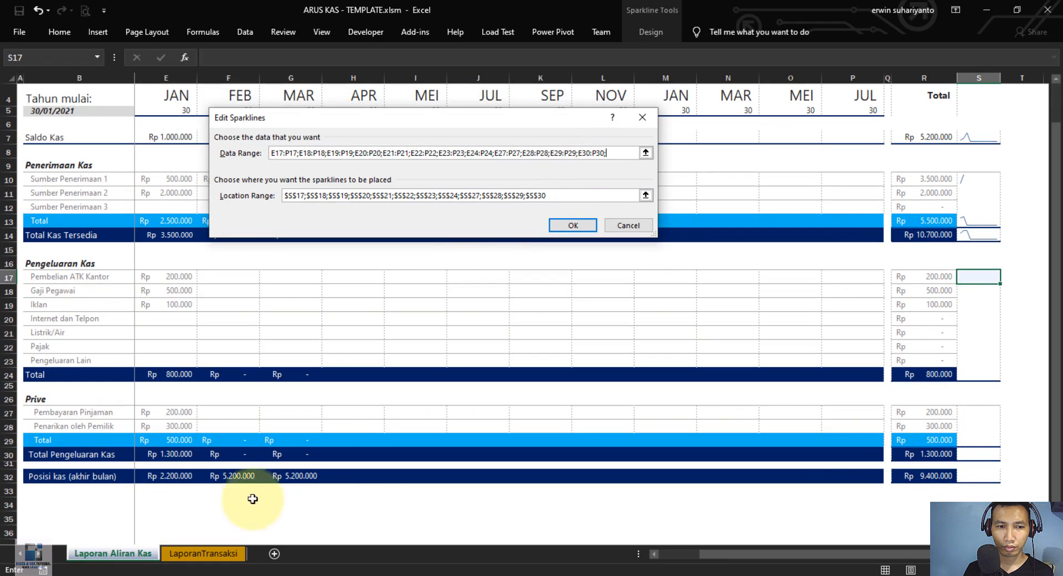
pyautogui.moveTo(155, 475); pyautogui.dragTo(872, 477)
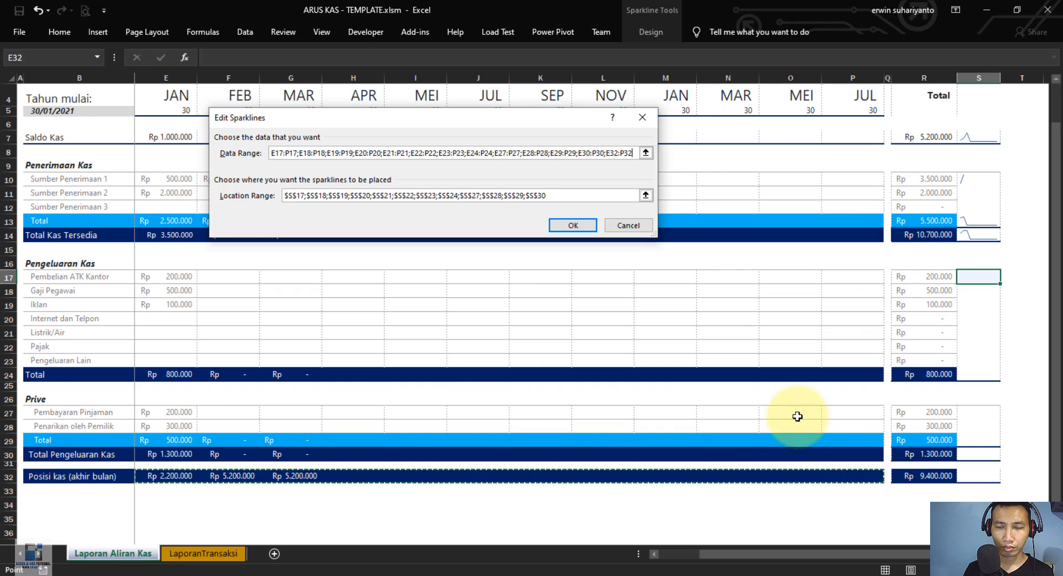
pyautogui.click(554, 199)
pyautogui.write(';$S$32')
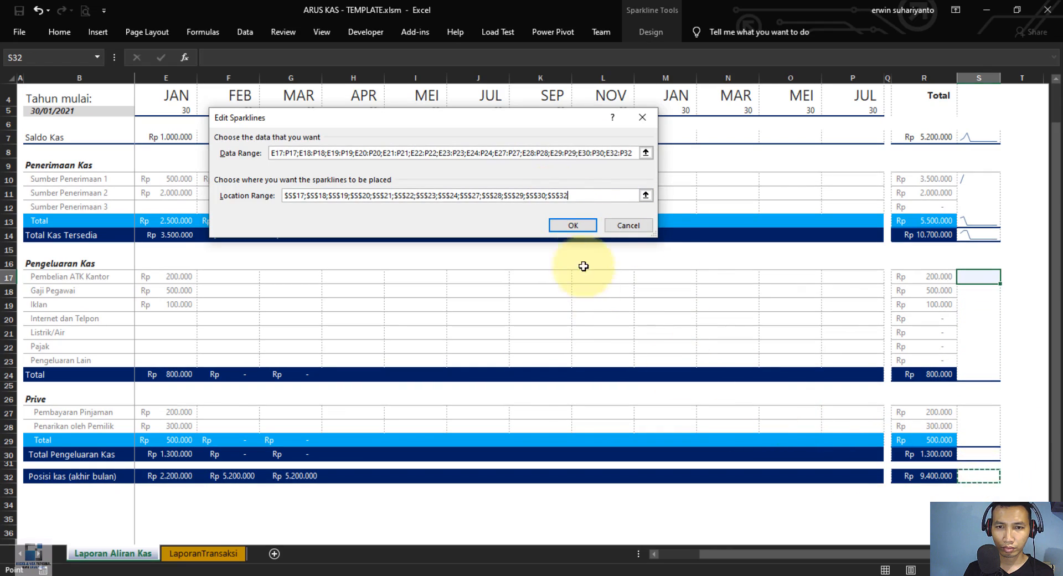
pyautogui.click(574, 228)
pyautogui.click(833, 507)
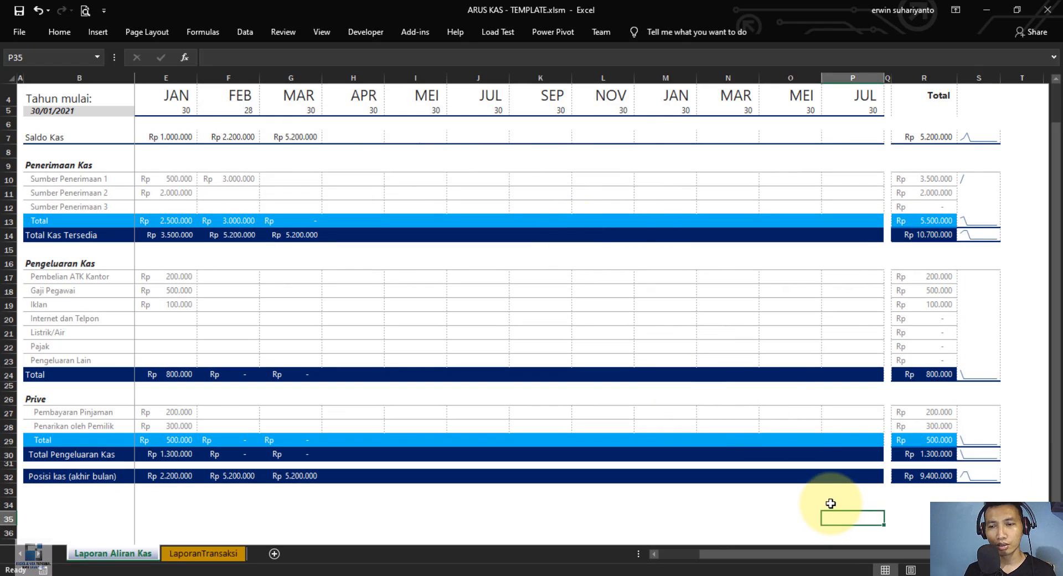
pyautogui.click(806, 505)
# Clear the amounts of the three Sumber Penerimaan rows under Penerimaan Kas, range E10:P12
pyautogui.scroll(1, 983, 330)
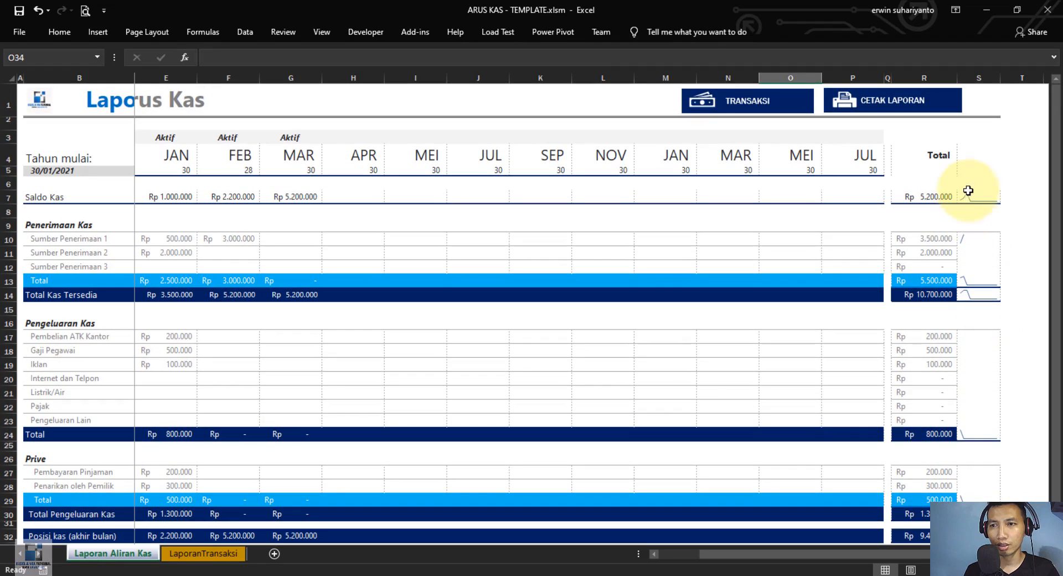
pyautogui.scroll(-2, 502, 354)
pyautogui.scroll(2, 504, 358)
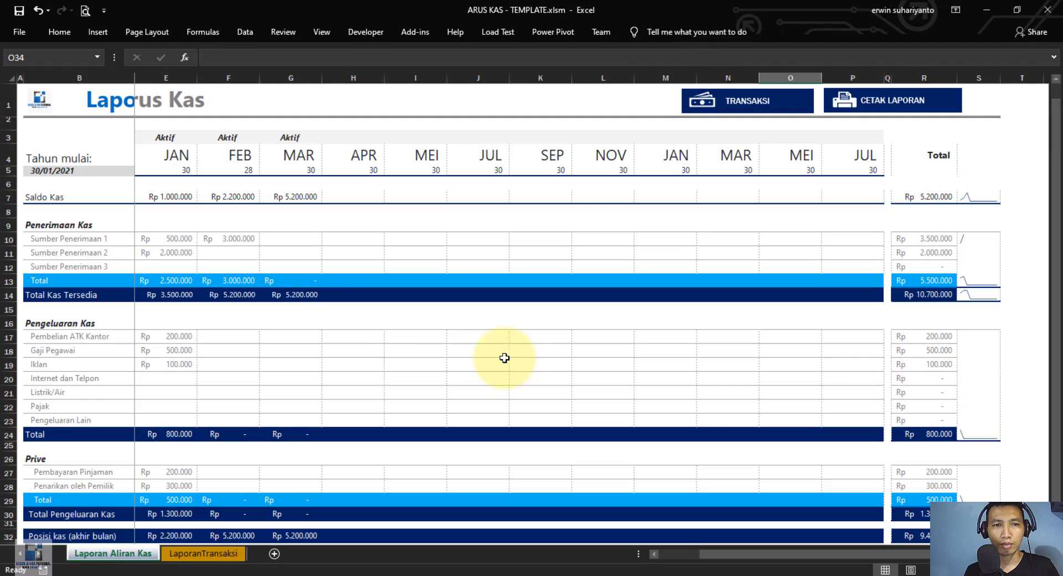
pyautogui.moveTo(161, 240); pyautogui.dragTo(808, 267)
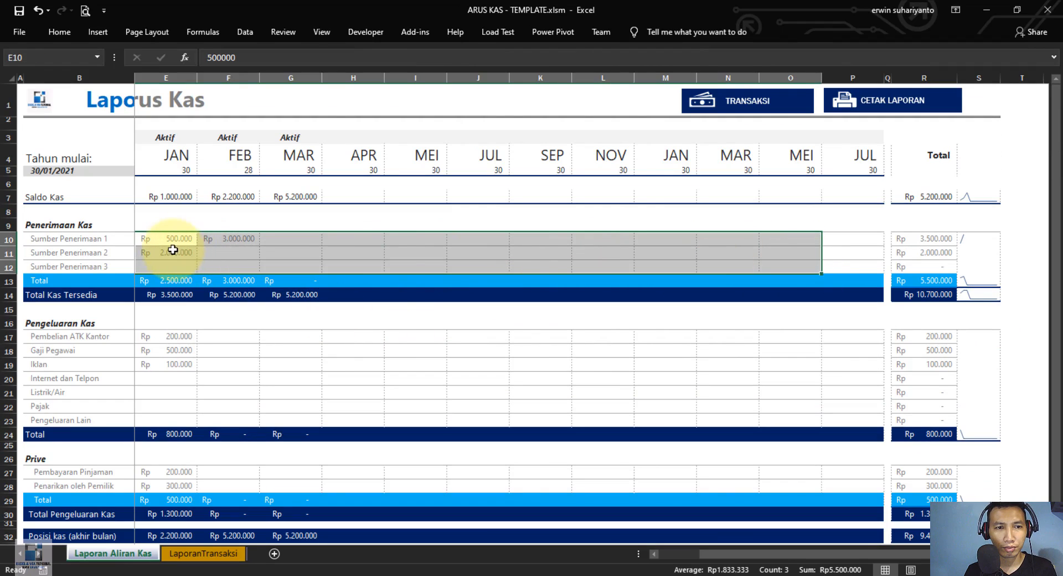
pyautogui.moveTo(173, 250); pyautogui.dragTo(871, 262)
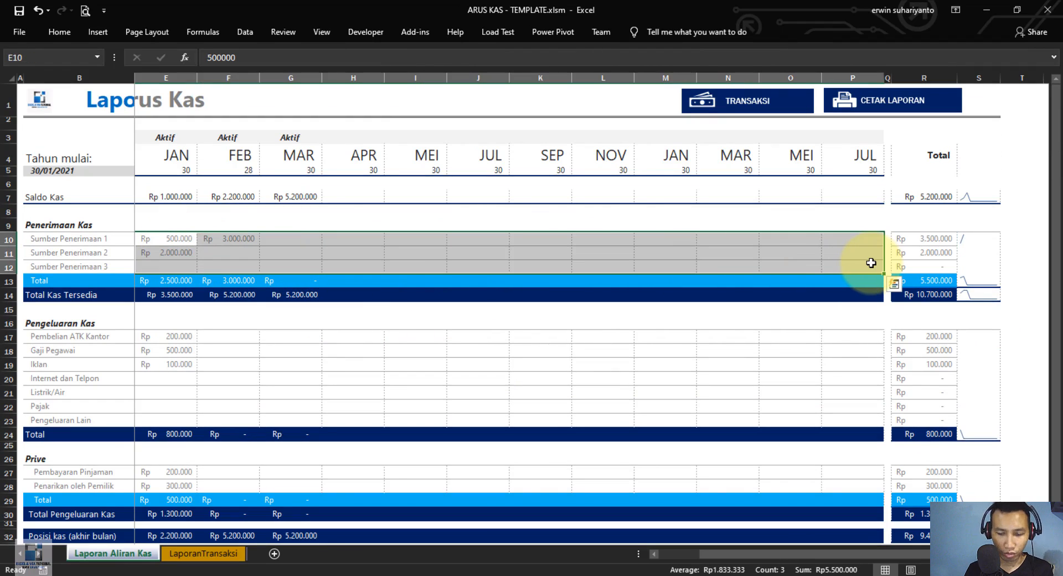
pyautogui.press('Delete')
# Clear the expense amounts under Pengeluaran Kas from Pembelian ATK Kantor to Pengeluaran Lain, range E17:P23
pyautogui.moveTo(163, 341); pyautogui.dragTo(836, 422)
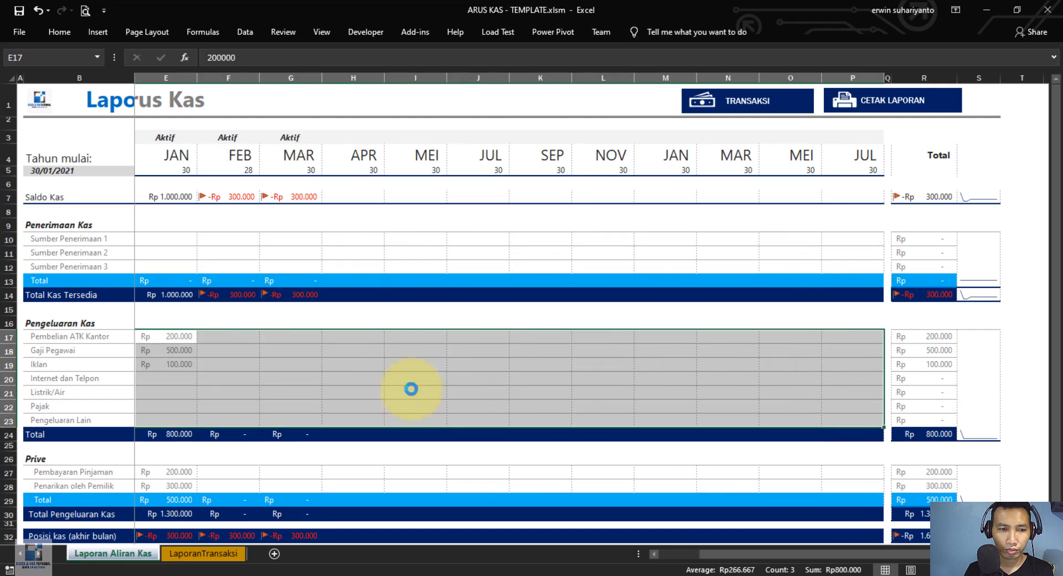
pyautogui.press('Delete')
pyautogui.scroll(-2, 287, 367)
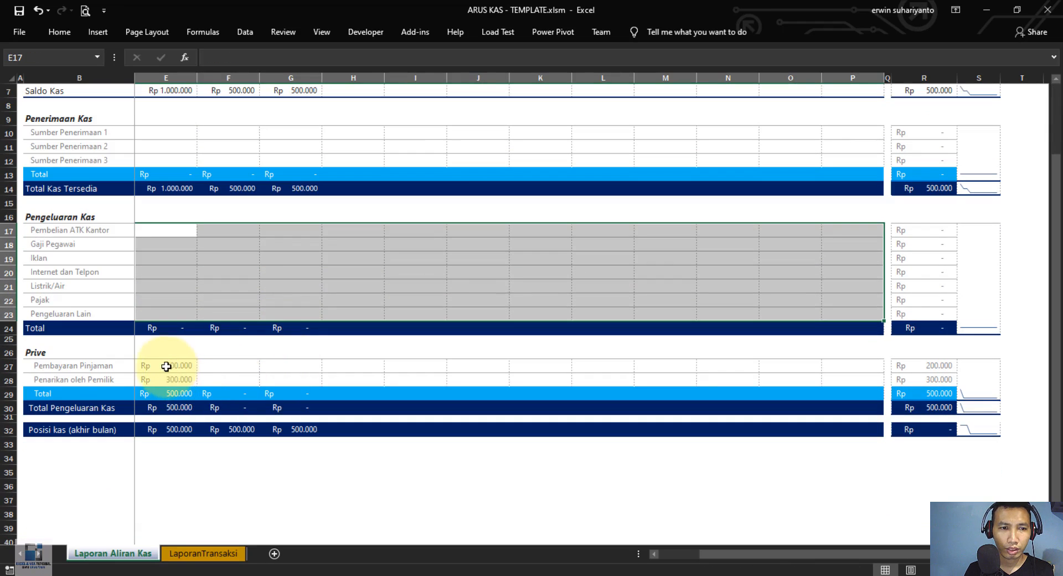
# Clear the Prive amounts for Pembayaran Pinjaman and Penarikan oleh Pemilik across all months (E27:P28)
pyautogui.moveTo(166, 365); pyautogui.dragTo(830, 376)
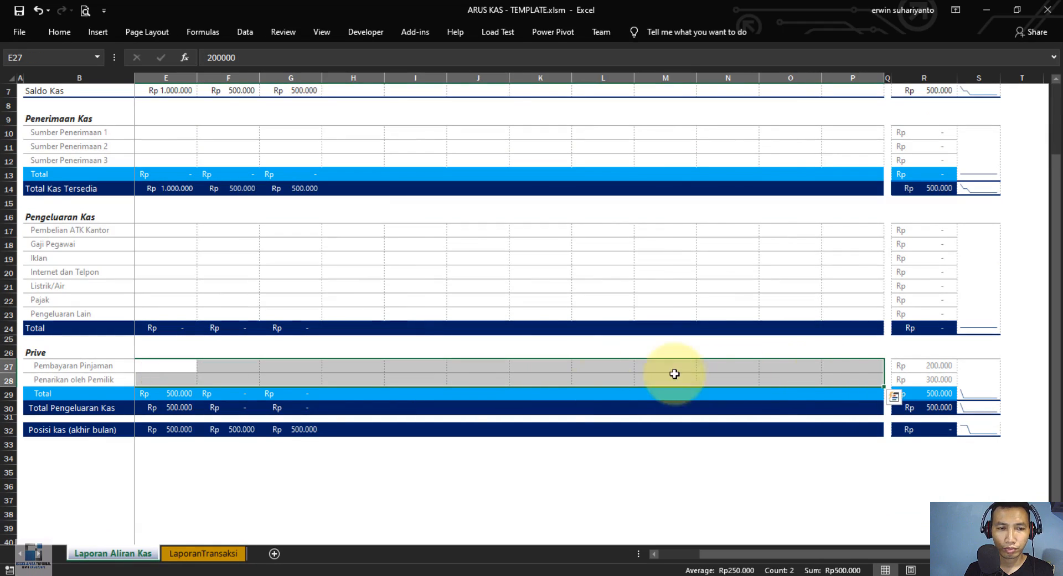
pyautogui.press('Delete')
pyautogui.scroll(2, 216, 449)
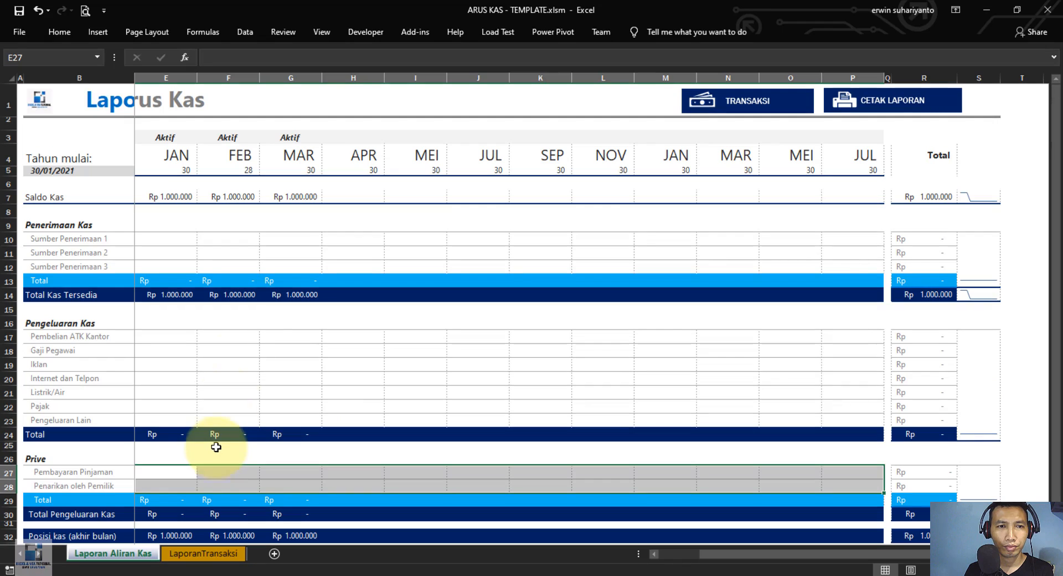
# Set the status of the MAR and FEB columns to Non-Aktif in row 3
pyautogui.click(295, 136)
pyautogui.click(328, 136)
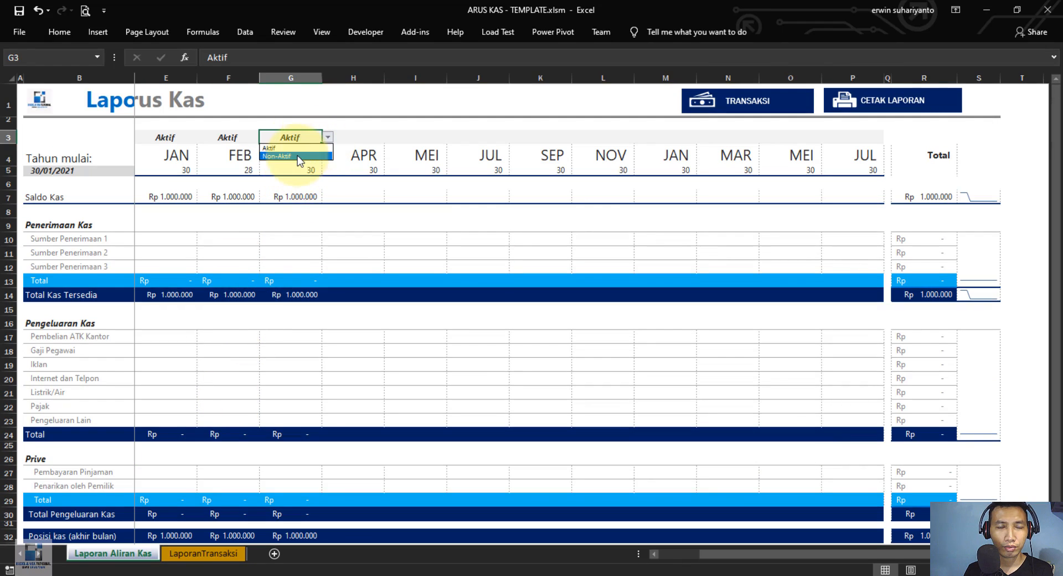
pyautogui.click(297, 156)
pyautogui.click(253, 139)
pyautogui.click(266, 138)
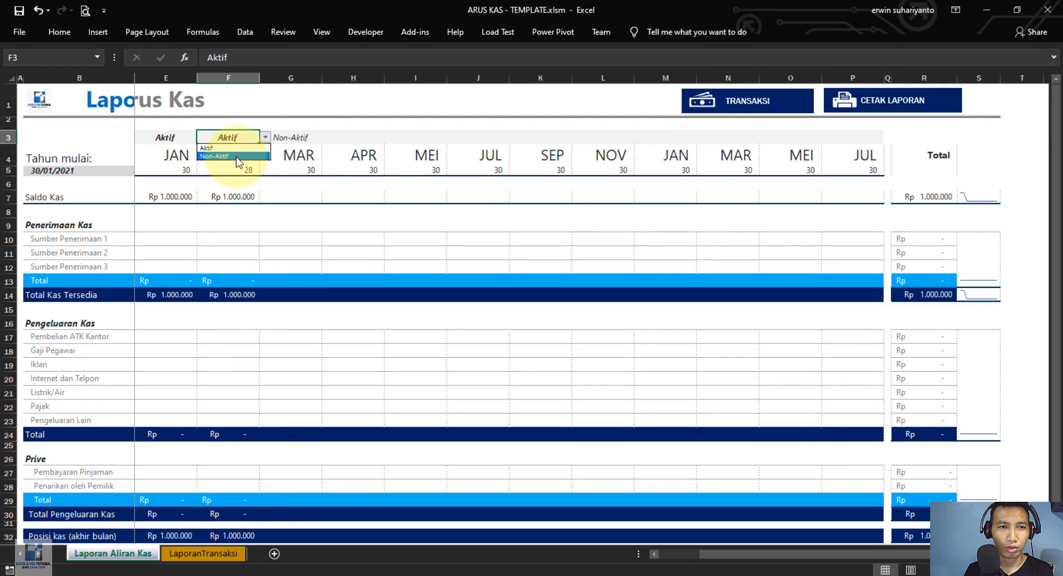
pyautogui.click(259, 156)
pyautogui.click(276, 239)
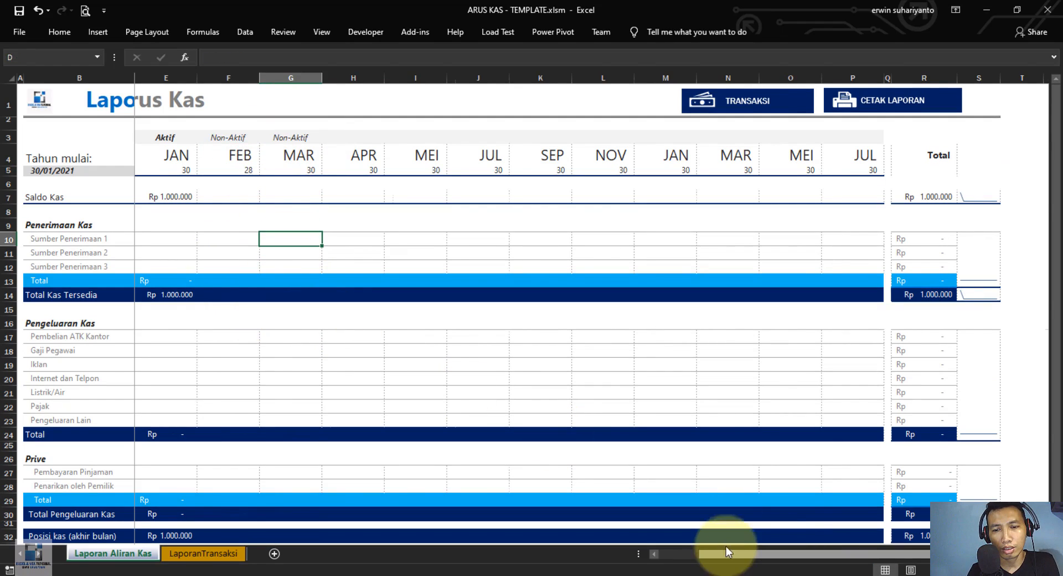
# Go from the cash flow report to the LaporanTransaksi sheet, open the transaction form and move it away from the table
pyautogui.moveTo(723, 553); pyautogui.dragTo(680, 554)
pyautogui.scroll(-3, 242, 274)
pyautogui.scroll(3, 242, 274)
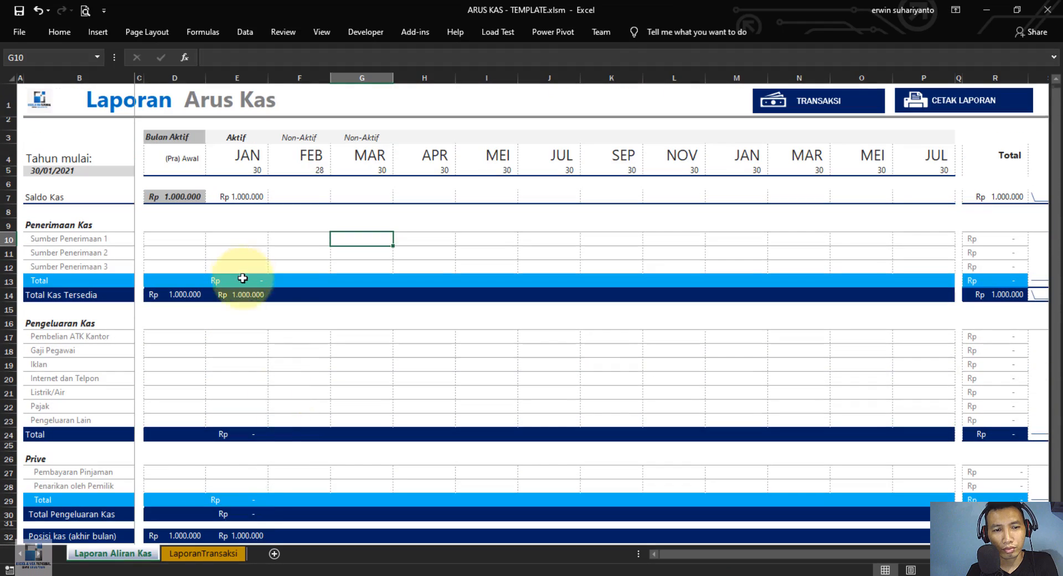
pyautogui.click(212, 553)
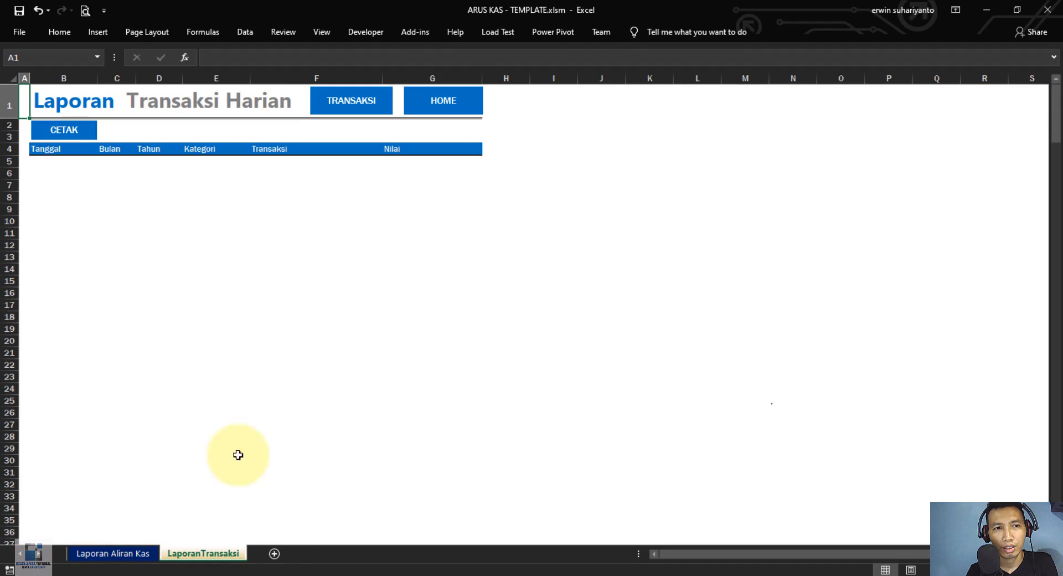
pyautogui.click(138, 553)
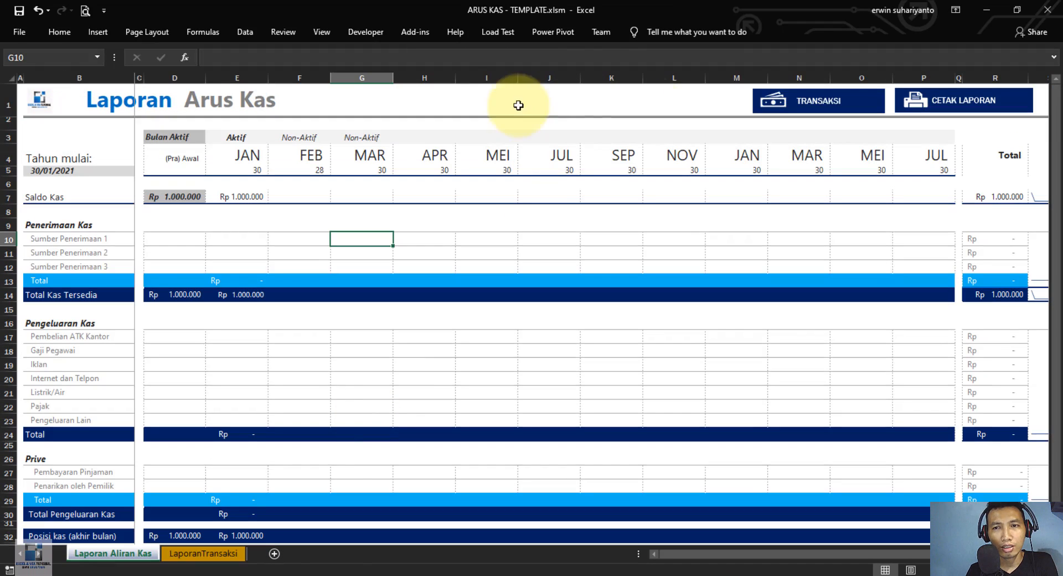
pyautogui.click(820, 108)
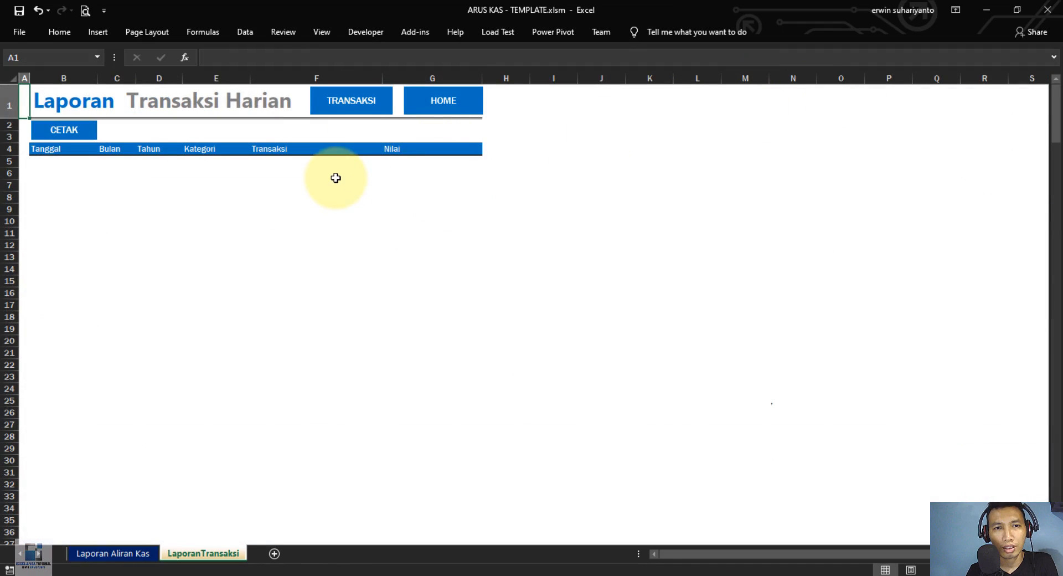
pyautogui.click(374, 110)
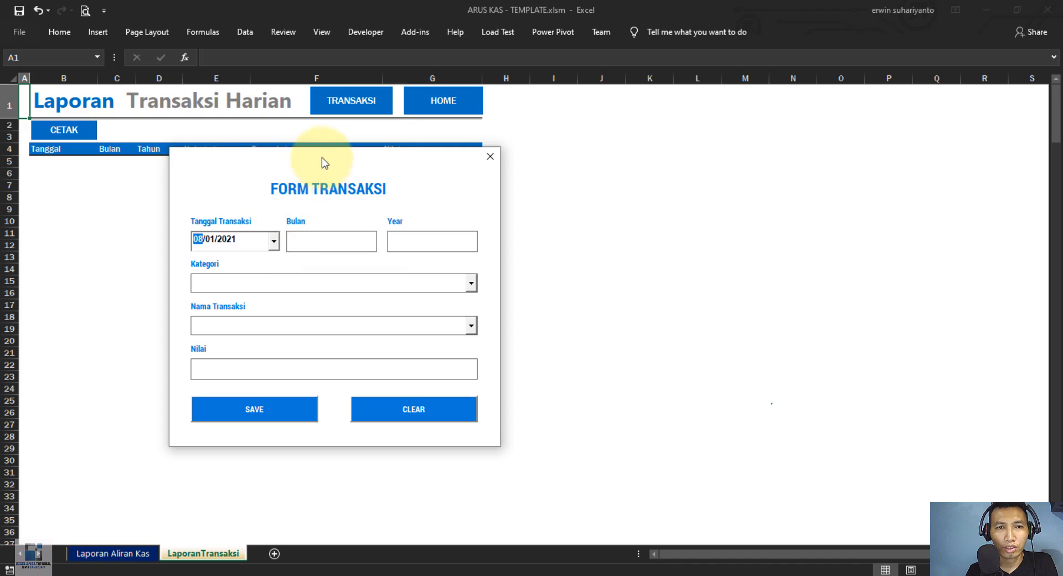
pyautogui.moveTo(321, 158); pyautogui.dragTo(377, 137)
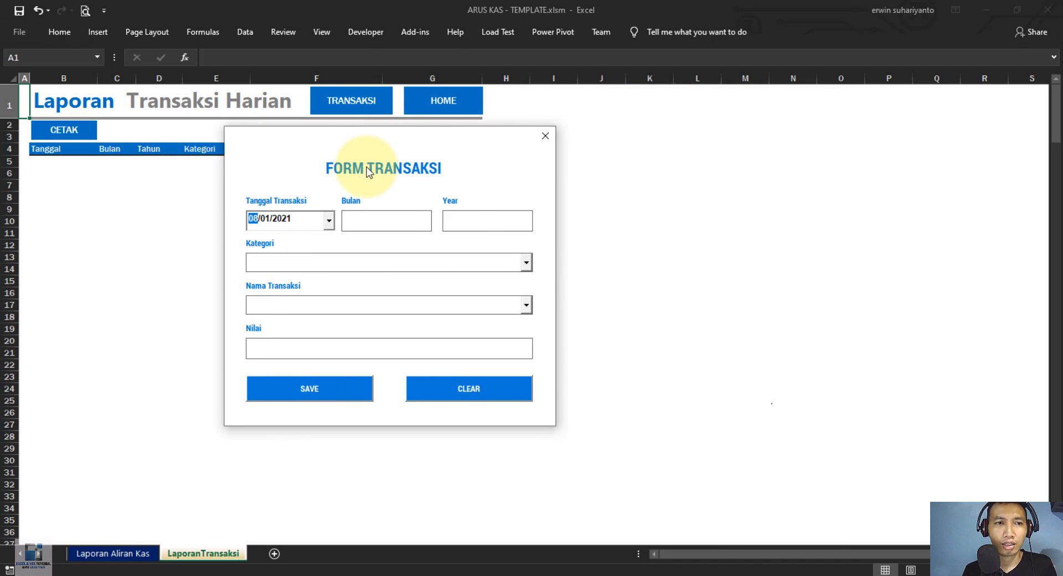
pyautogui.moveTo(392, 144); pyautogui.dragTo(528, 141)
# Try the form with the transaction date 08/01/2021 and the category Pengeluaran, and close it without saving
pyautogui.click(466, 218)
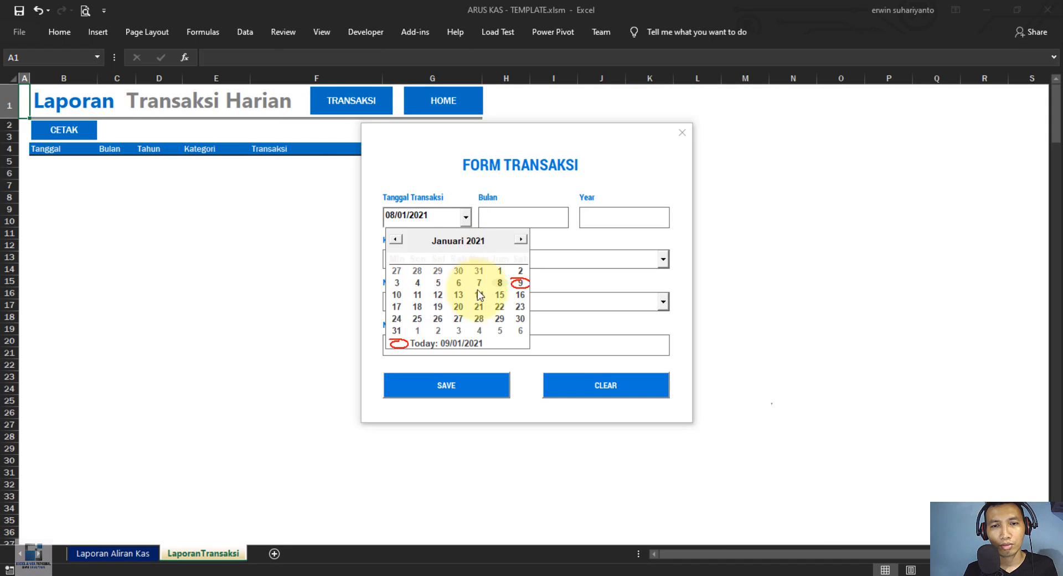
pyautogui.click(500, 293)
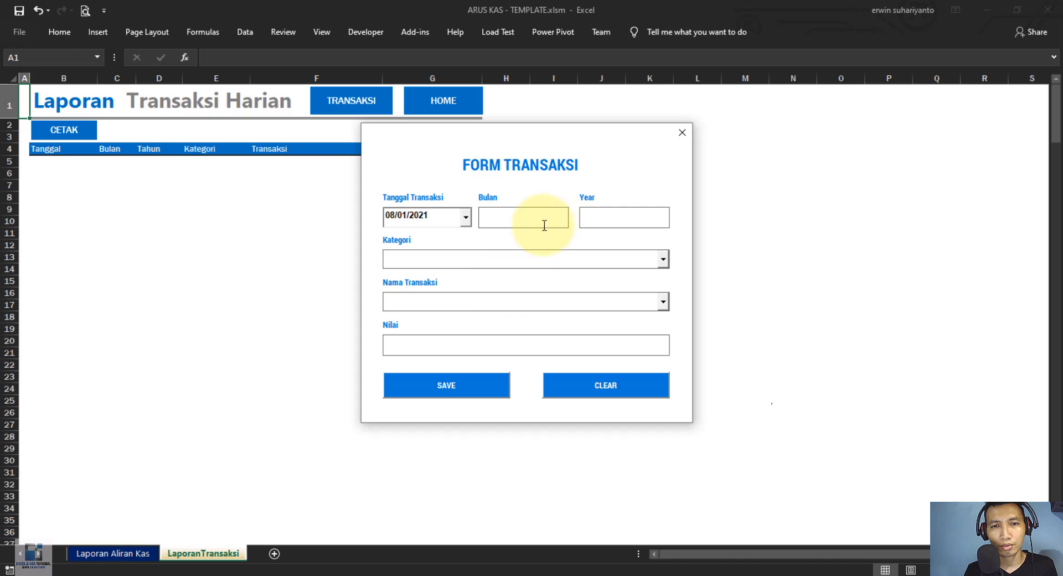
pyautogui.click(466, 217)
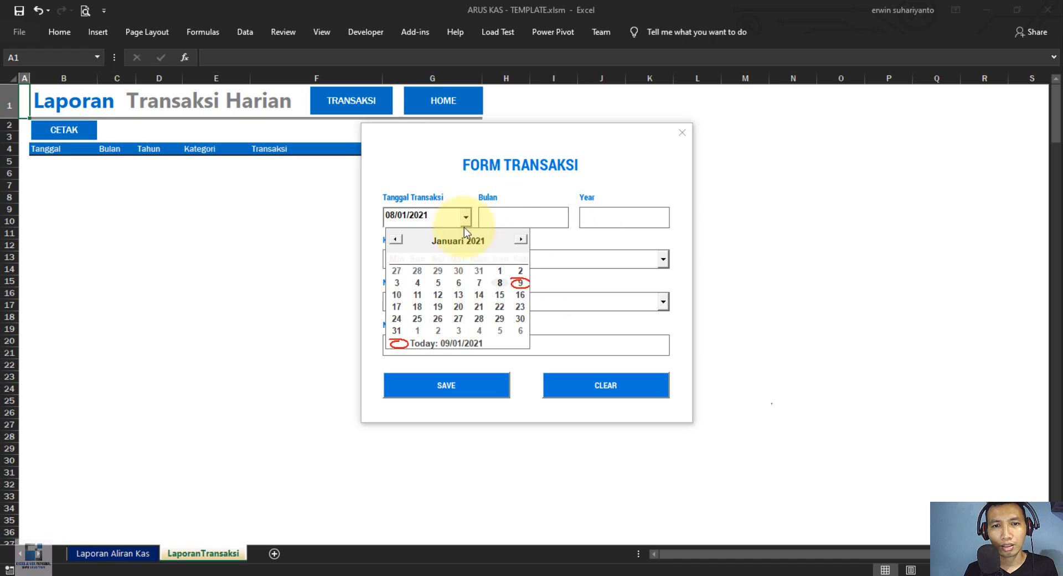
pyautogui.click(499, 286)
pyautogui.click(615, 219)
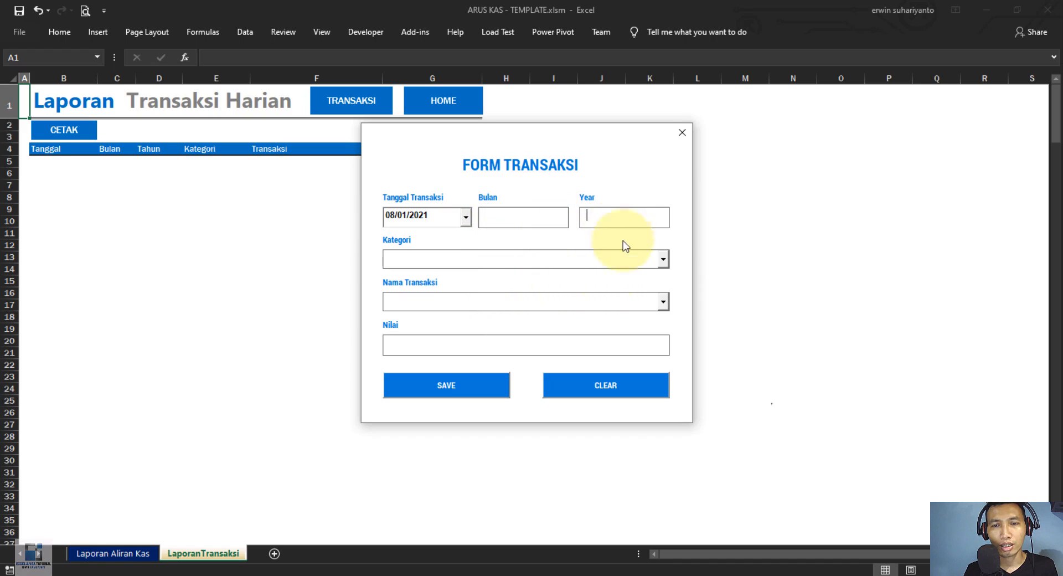
pyautogui.click(662, 259)
pyautogui.click(592, 287)
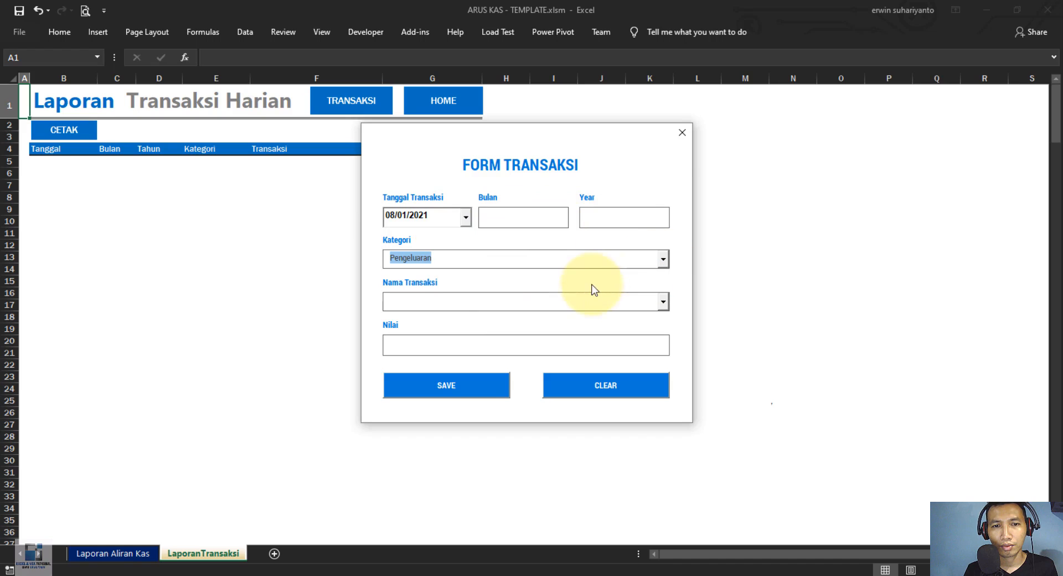
pyautogui.click(682, 132)
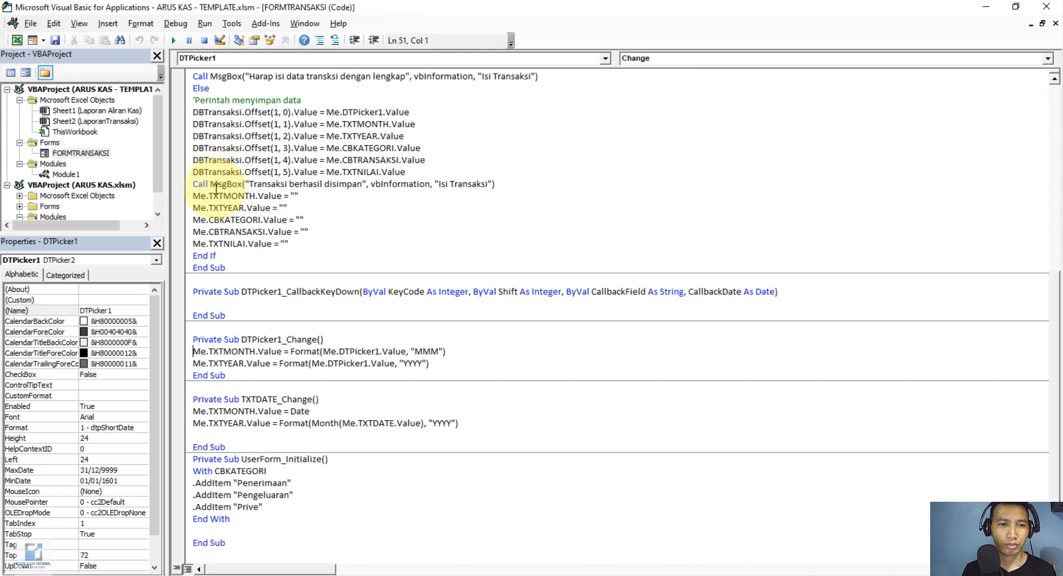
# Open the FORMTRANSAKSI design in the VBA editor and run the form
pyautogui.doubleClick(80, 153)
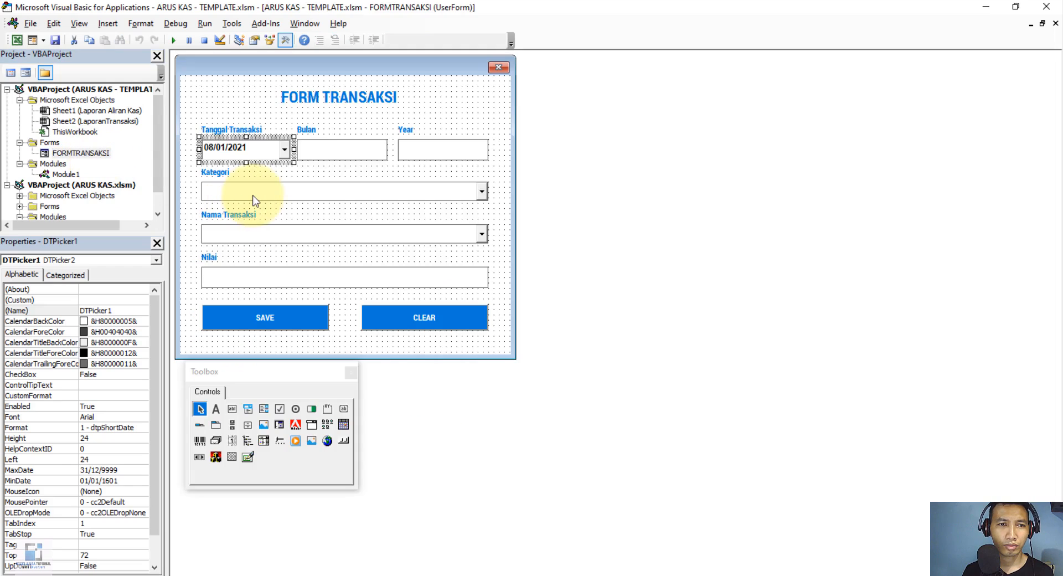
pyautogui.click(334, 151)
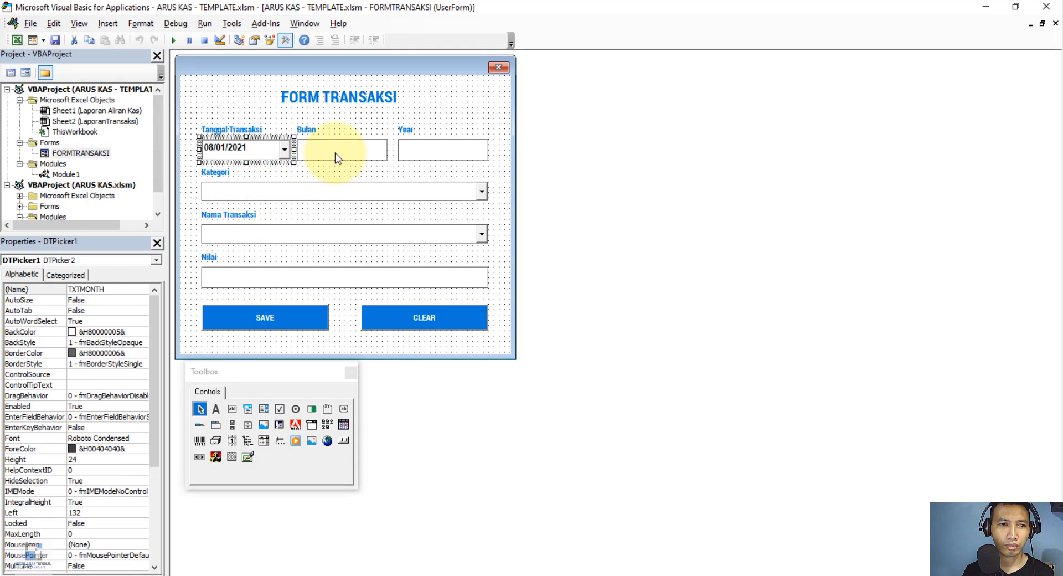
pyautogui.click(233, 96)
pyautogui.click(173, 40)
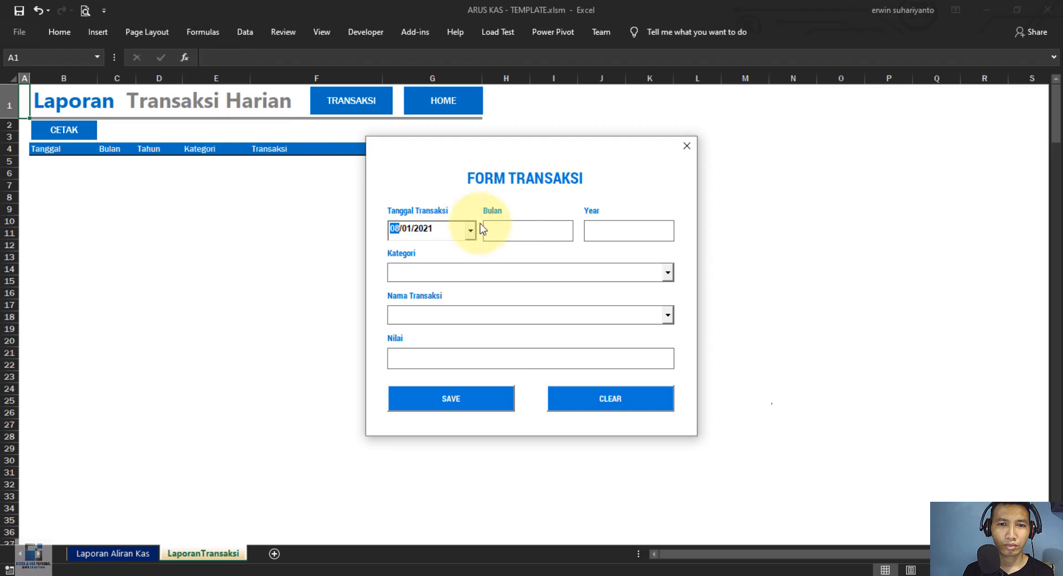
# Test the form's date picker with 05/01/2021 and 15/01/2021, and close the form
pyautogui.click(470, 232)
pyautogui.click(435, 296)
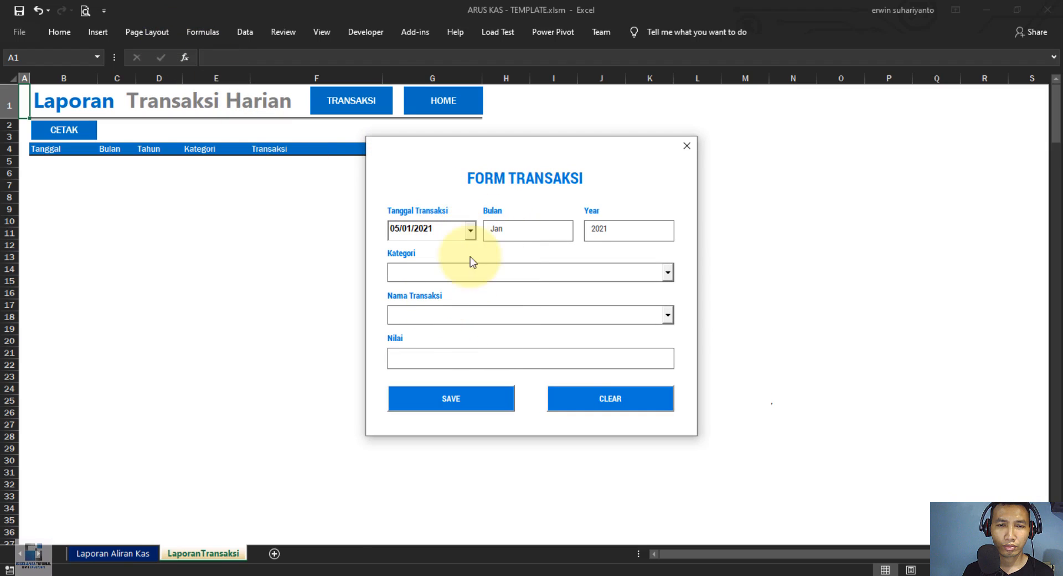
pyautogui.click(472, 231)
pyautogui.click(502, 308)
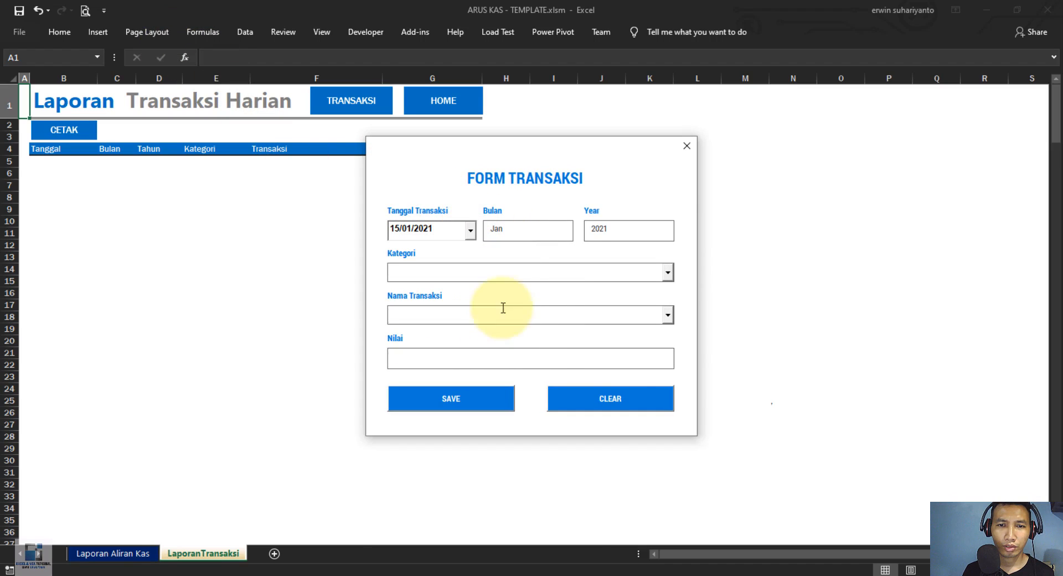
pyautogui.click(686, 146)
# Run the form again and set Tanggal Transaksi to 12/01/2021 and to 11/01/2021 to check the month and year fields
pyautogui.click(174, 41)
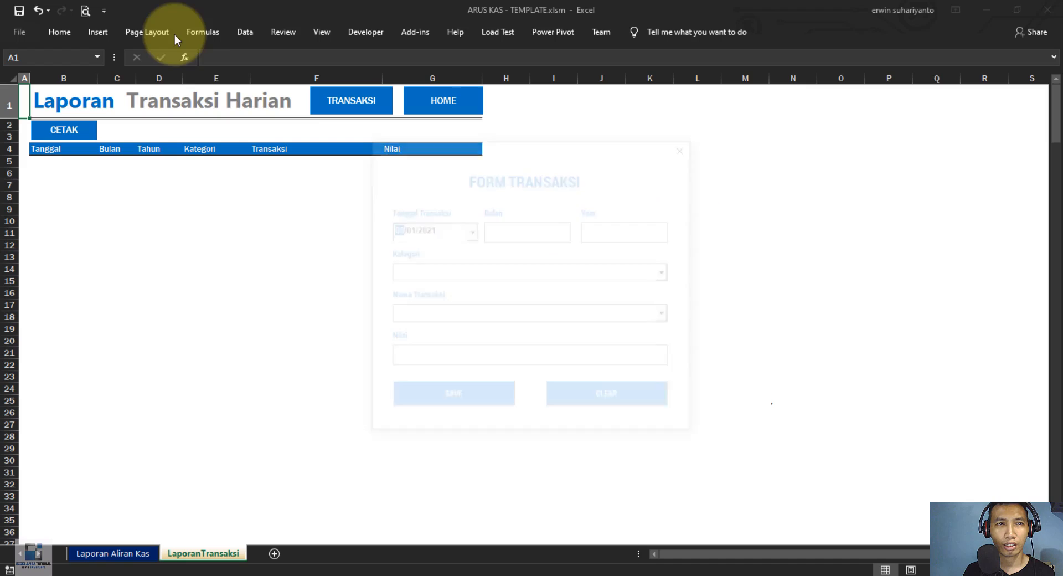
pyautogui.click(470, 236)
pyautogui.click(443, 308)
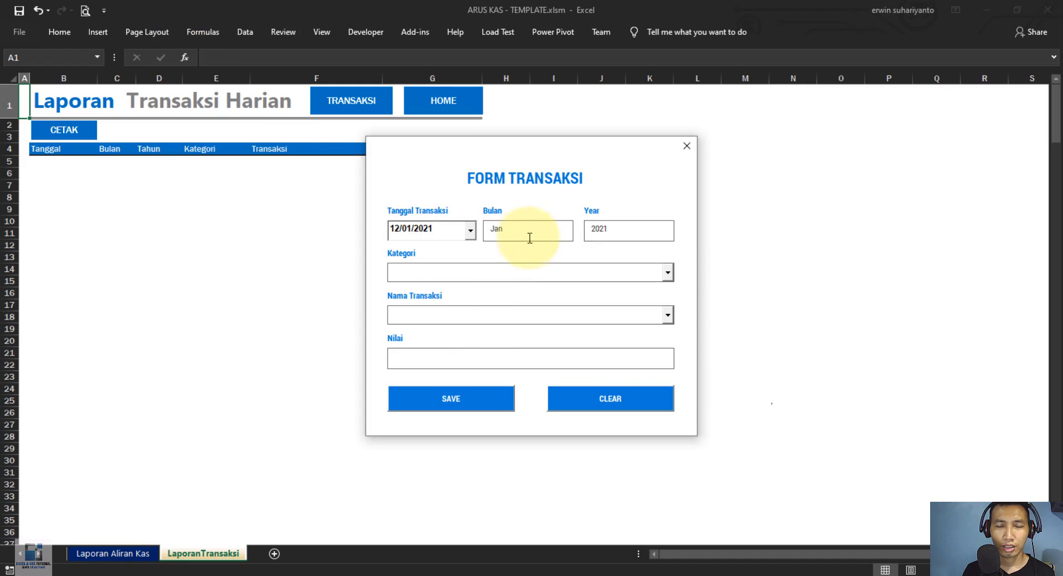
pyautogui.click(667, 274)
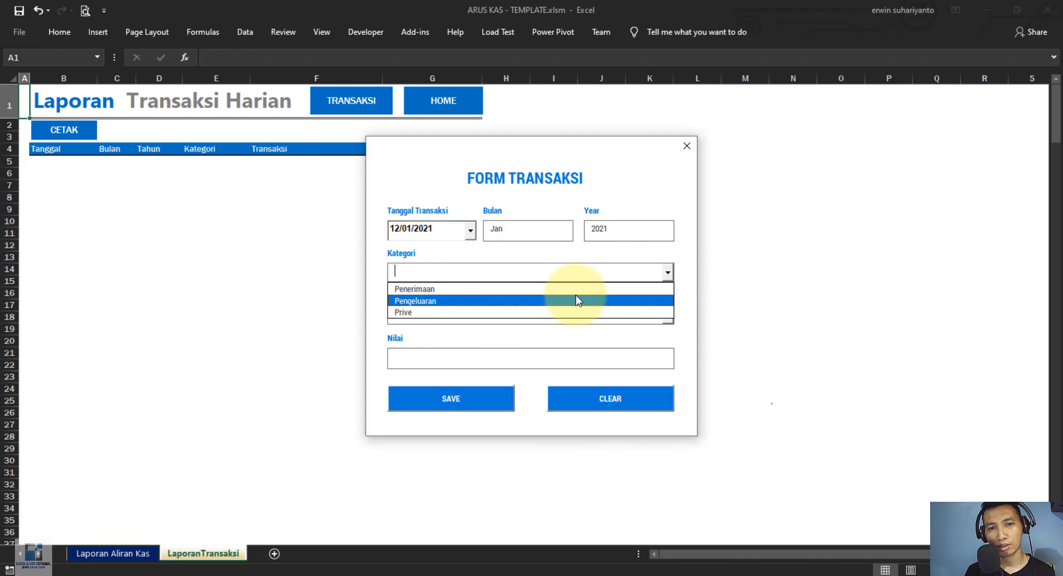
pyautogui.click(471, 232)
pyautogui.click(471, 231)
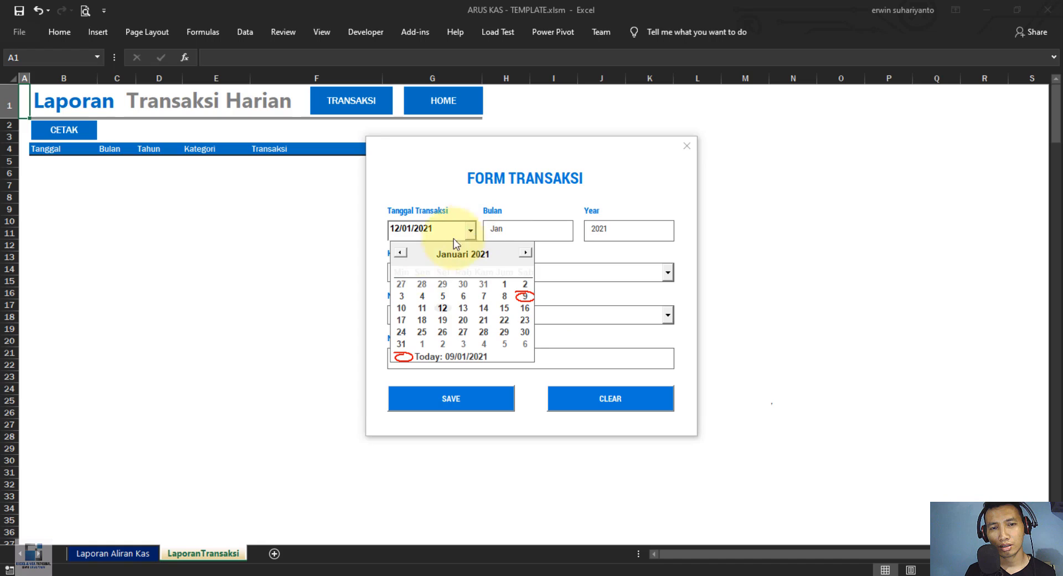
pyautogui.click(422, 310)
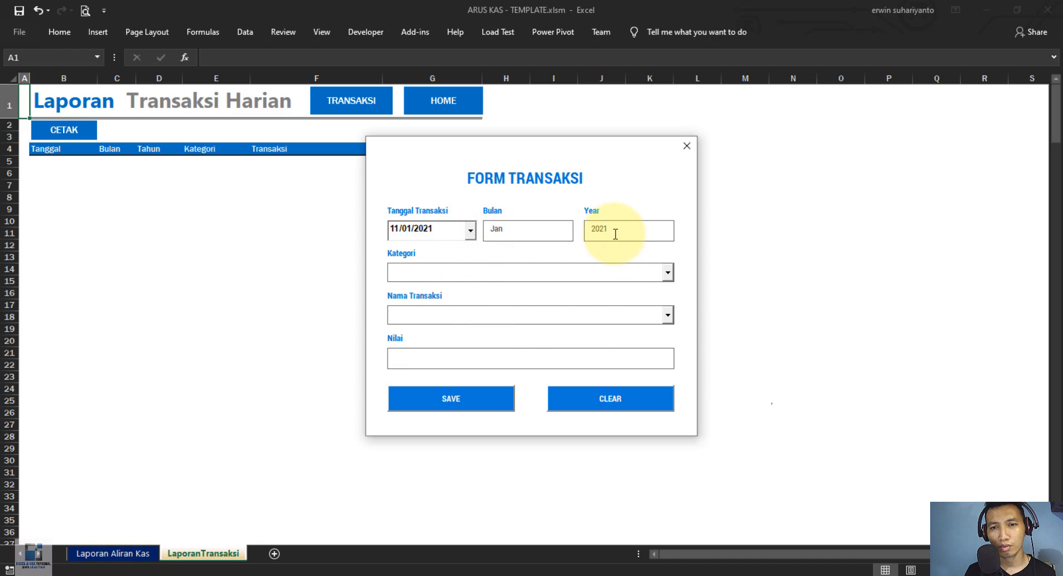
# Choose the category Penerimaan, check the names offered under Nama Transaksi, and close the form
pyautogui.click(667, 271)
pyautogui.click(548, 286)
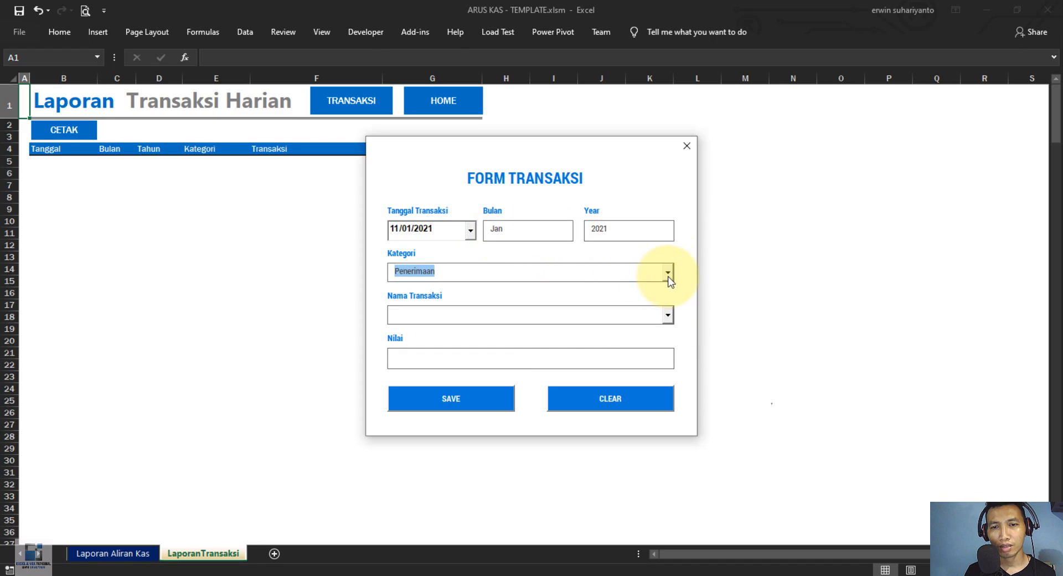
pyautogui.click(668, 316)
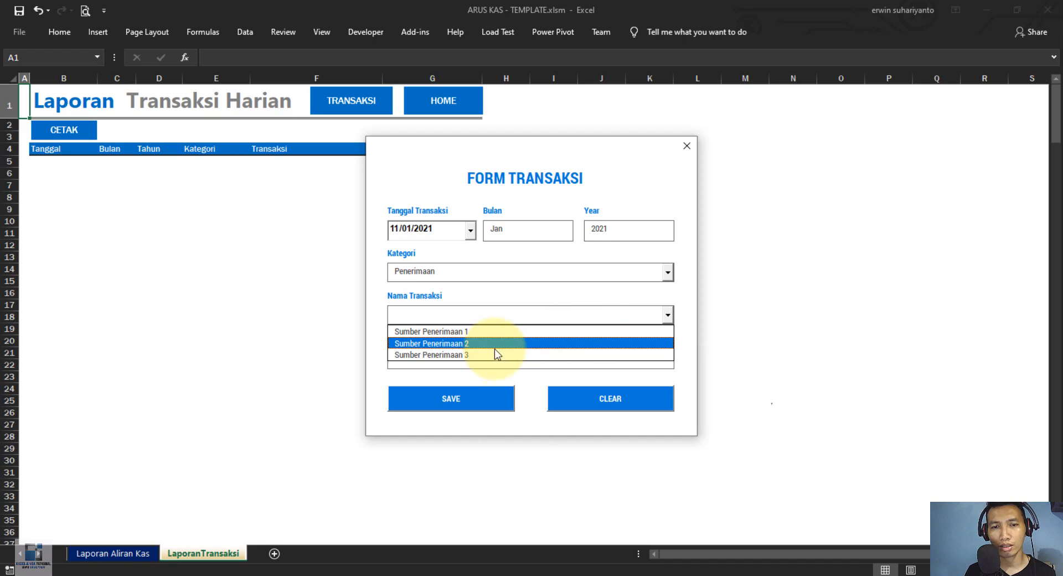
pyautogui.click(686, 147)
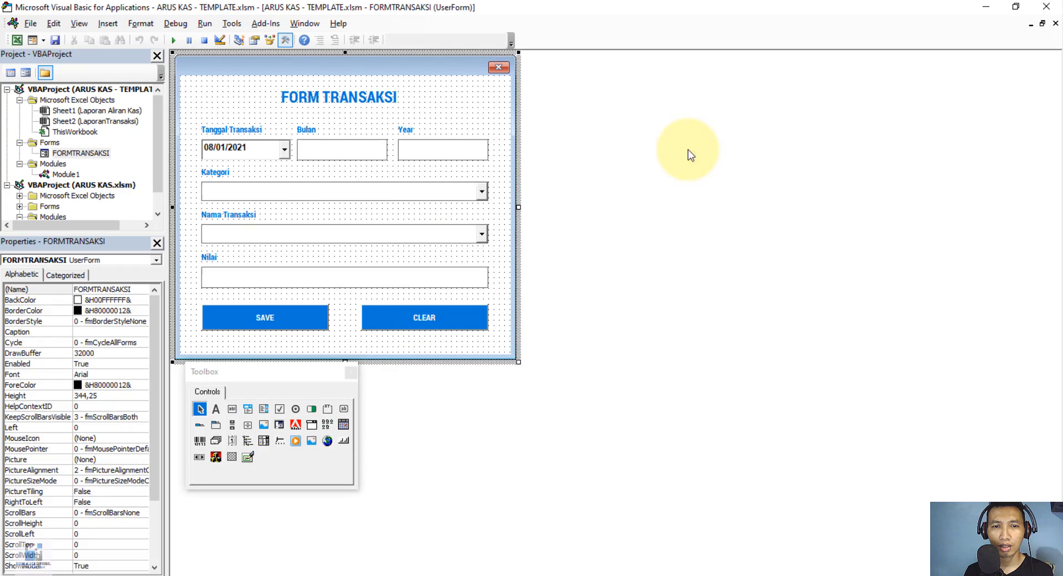
# On the Laporan Aliran Kas sheet, insert a row above Sumber Penerimaan 3 and enter "Sumber Penerimaan 4" in B12
pyautogui.click(22, 43)
pyautogui.click(111, 553)
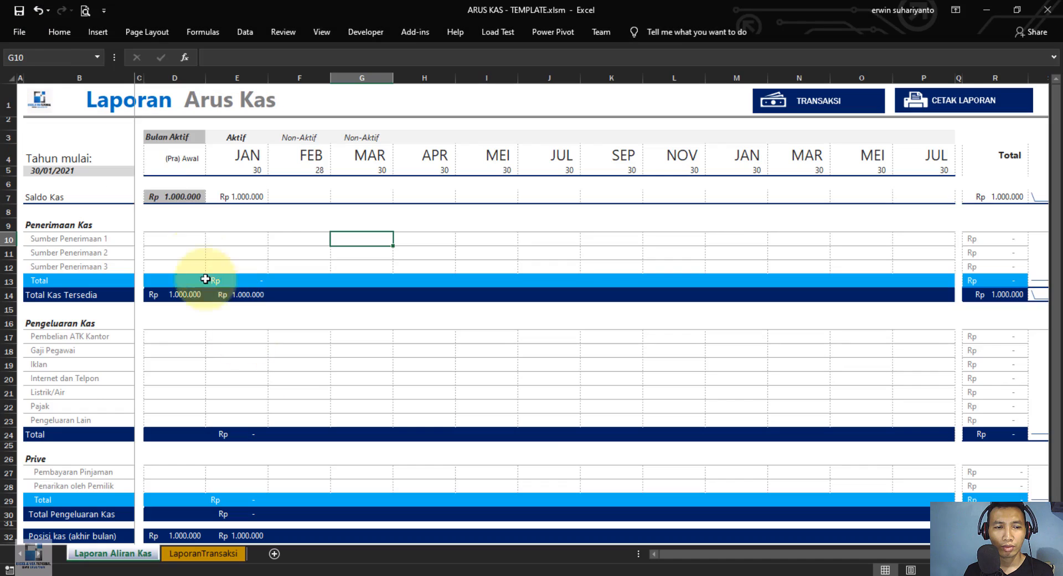
pyautogui.rightClick(9, 268)
pyautogui.click(66, 359)
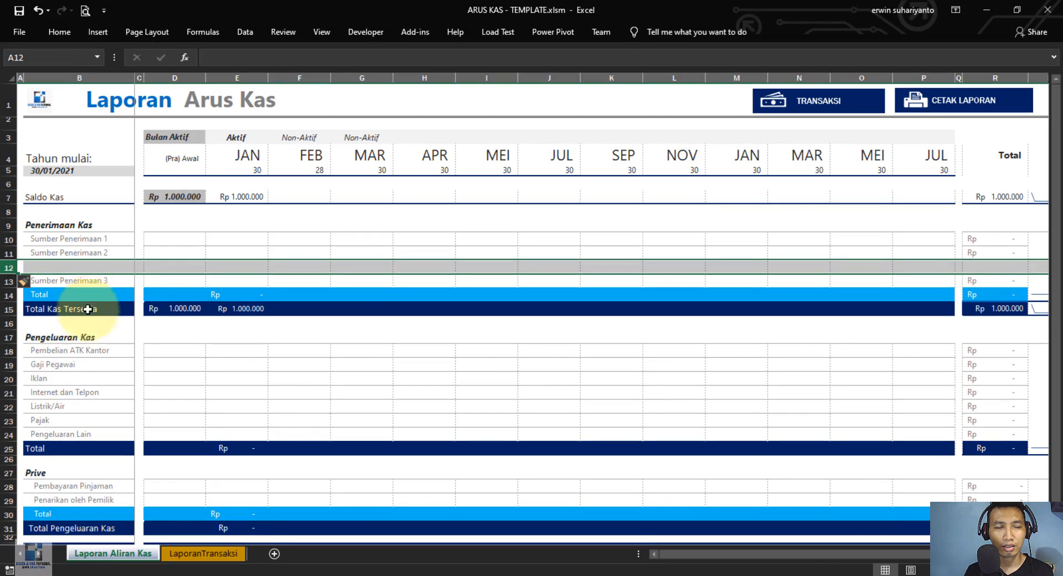
pyautogui.click(87, 267)
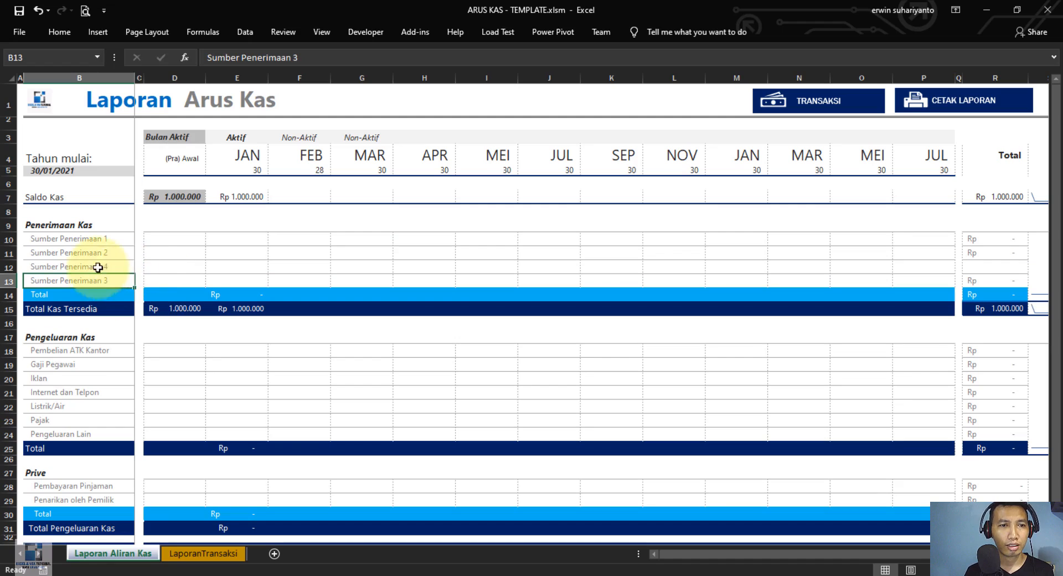
# Arrange the receipt source names in B10:B13 in ascending order from Sumber Penerimaan 1 to Sumber Penerimaan 4
pyautogui.click(109, 239)
pyautogui.moveTo(134, 247); pyautogui.dragTo(114, 280)
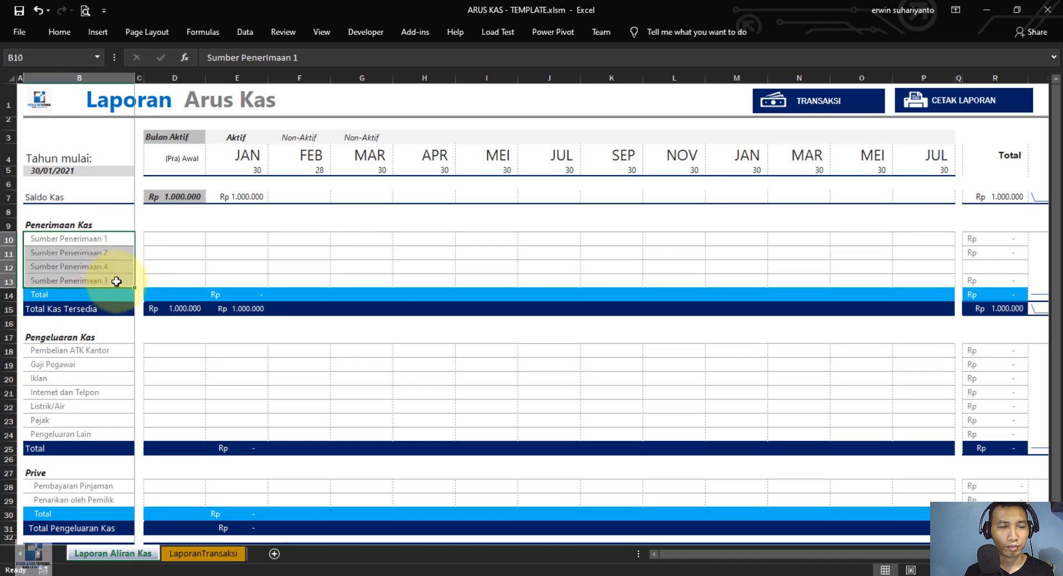
pyautogui.click(118, 263)
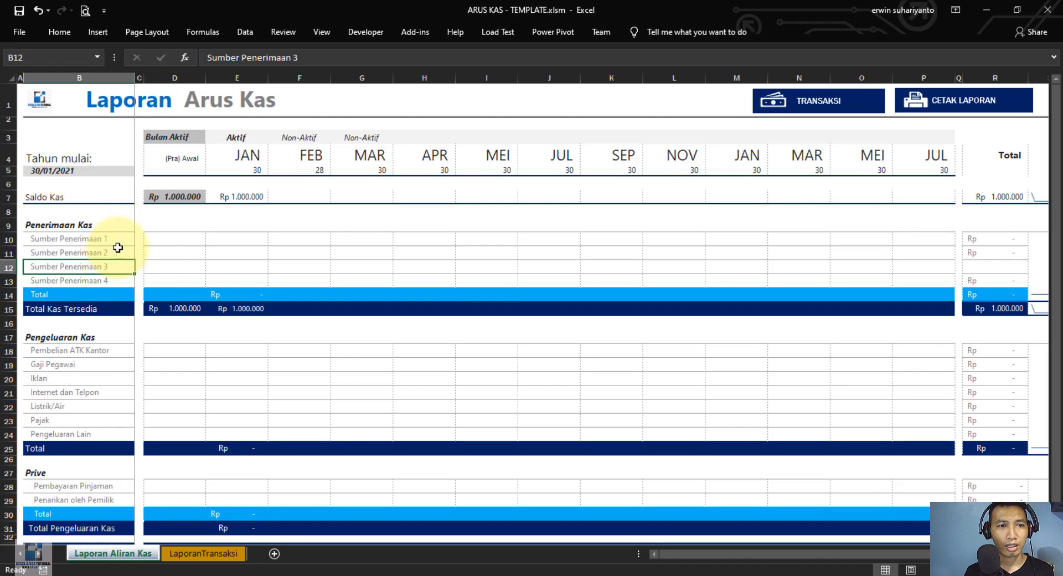
# Check which cells the defined name DATAPENERIMAAN refers to, widening the name list's first column to read it
pyautogui.click(213, 32)
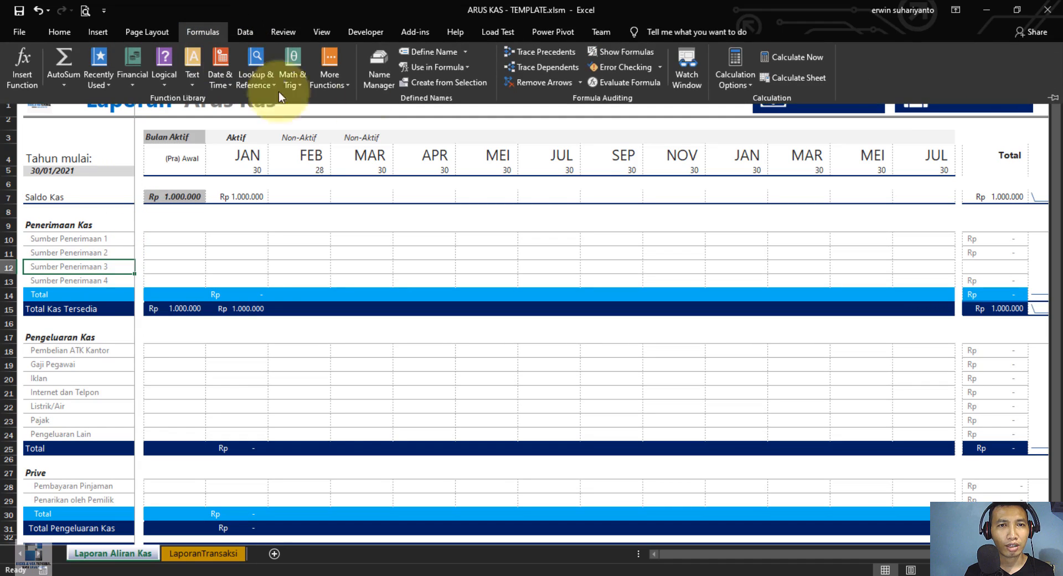
pyautogui.click(374, 68)
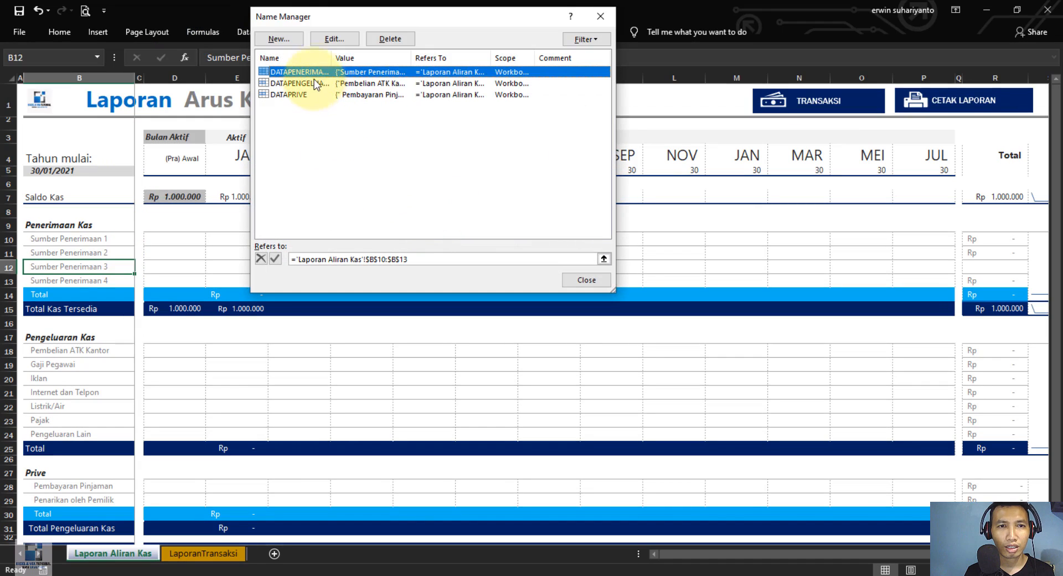
pyautogui.moveTo(330, 61); pyautogui.dragTo(365, 60)
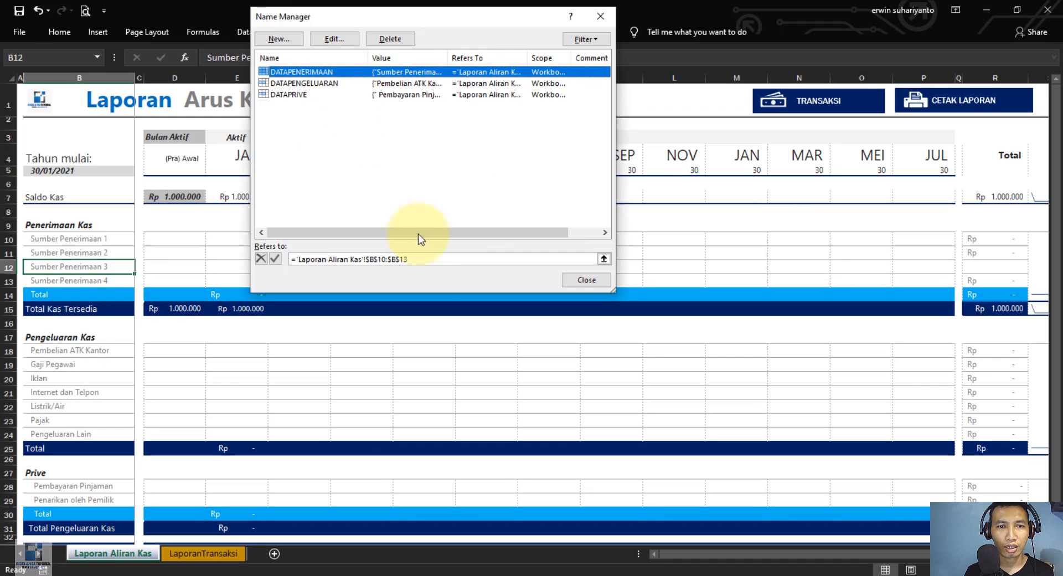
pyautogui.click(423, 260)
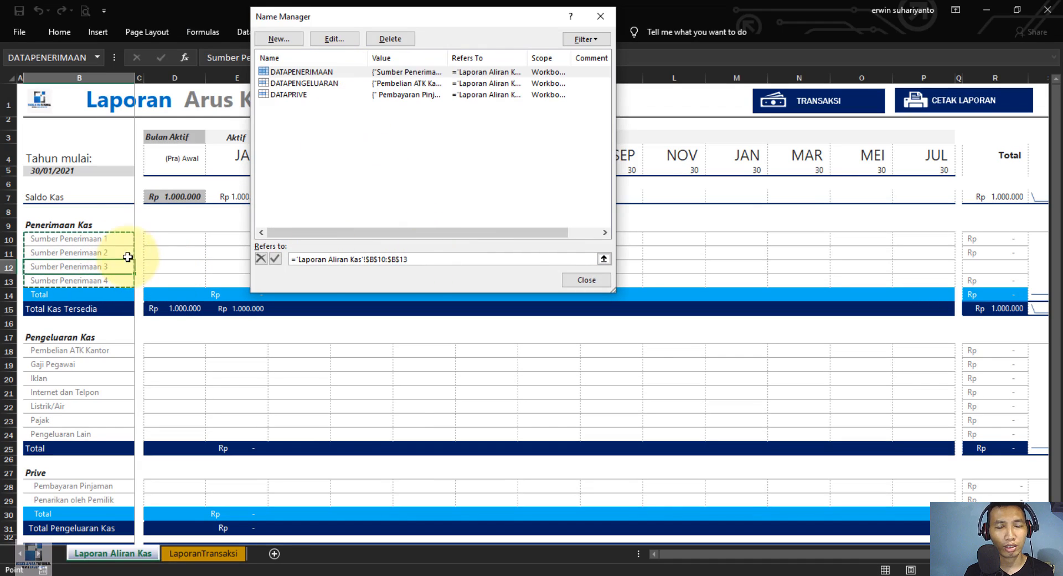
pyautogui.click(586, 279)
pyautogui.click(161, 266)
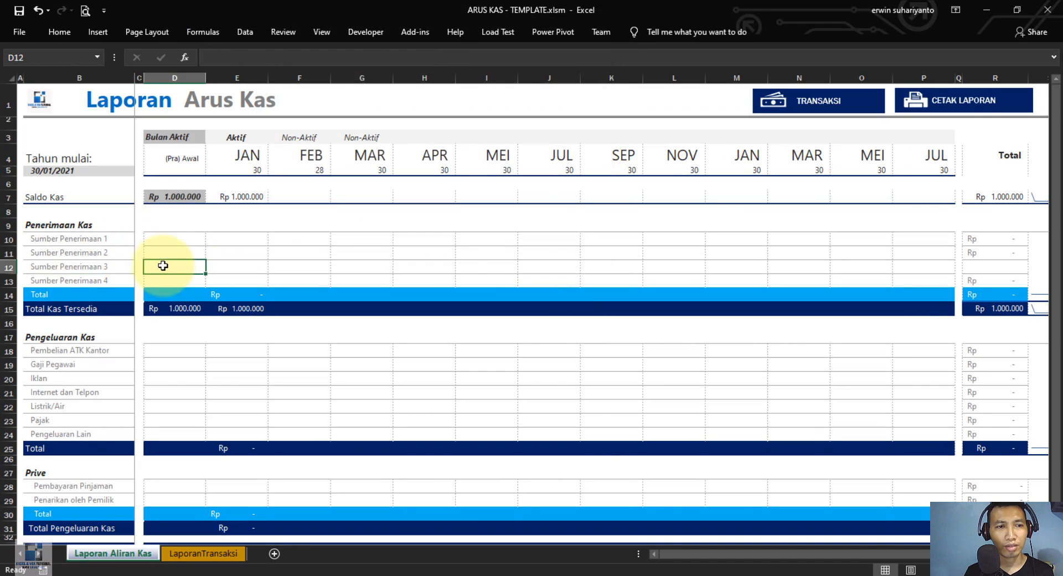
pyautogui.rightClick(8, 268)
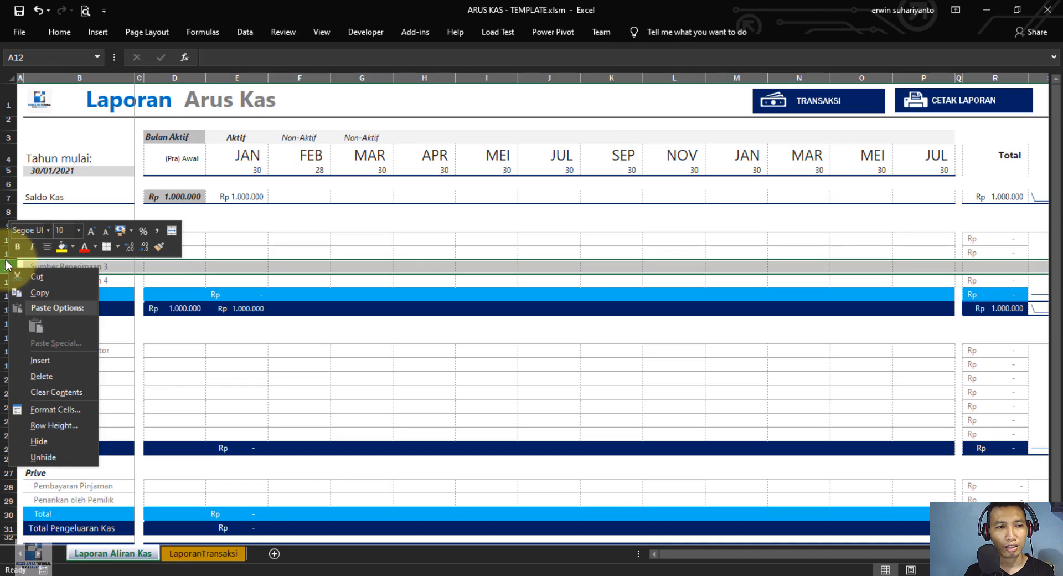
pyautogui.click(1, 281)
pyautogui.rightClick(4, 281)
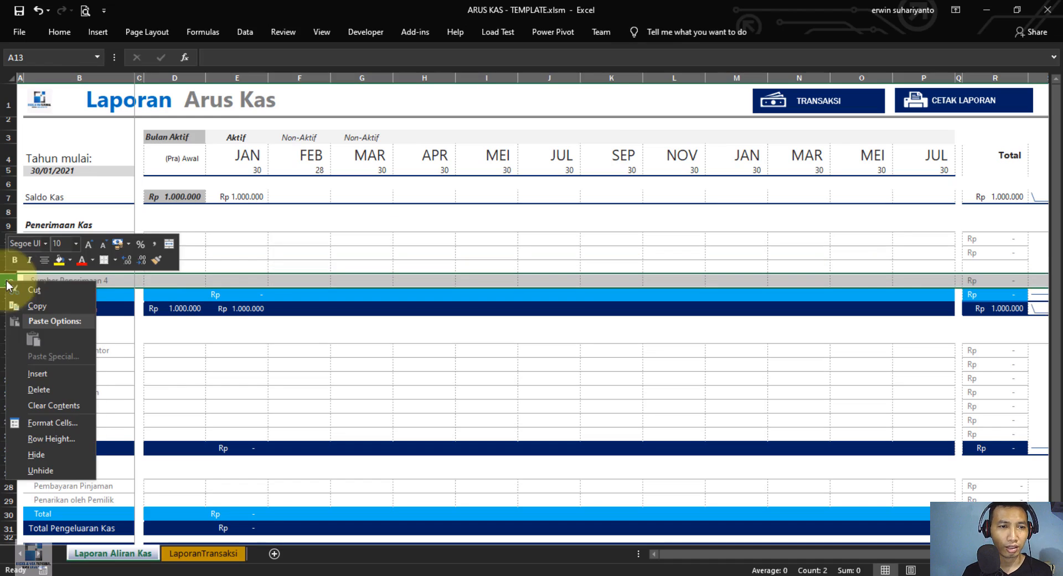
pyautogui.click(188, 275)
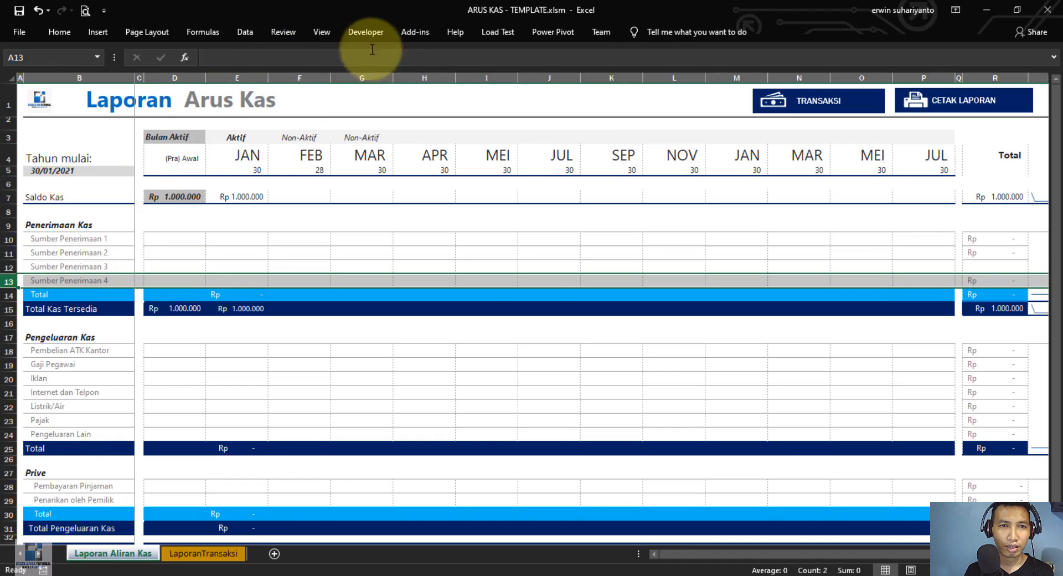
# Run FORMTRANSAKSI from the VBA editor, choose the category Penerimaan, check the names offered under Nama Transaksi, and close the form
pyautogui.click(364, 32)
pyautogui.click(22, 67)
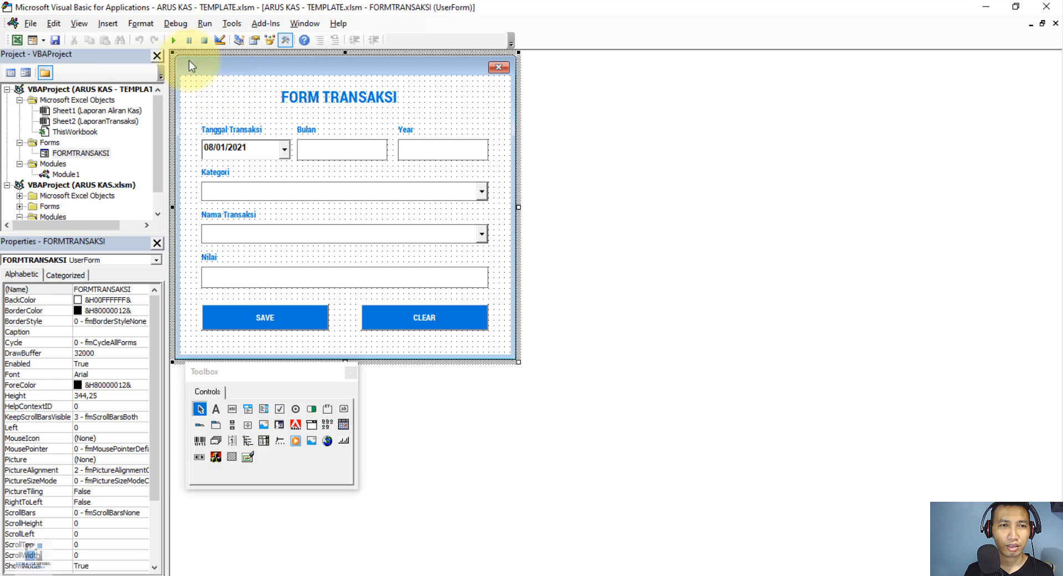
pyautogui.click(173, 40)
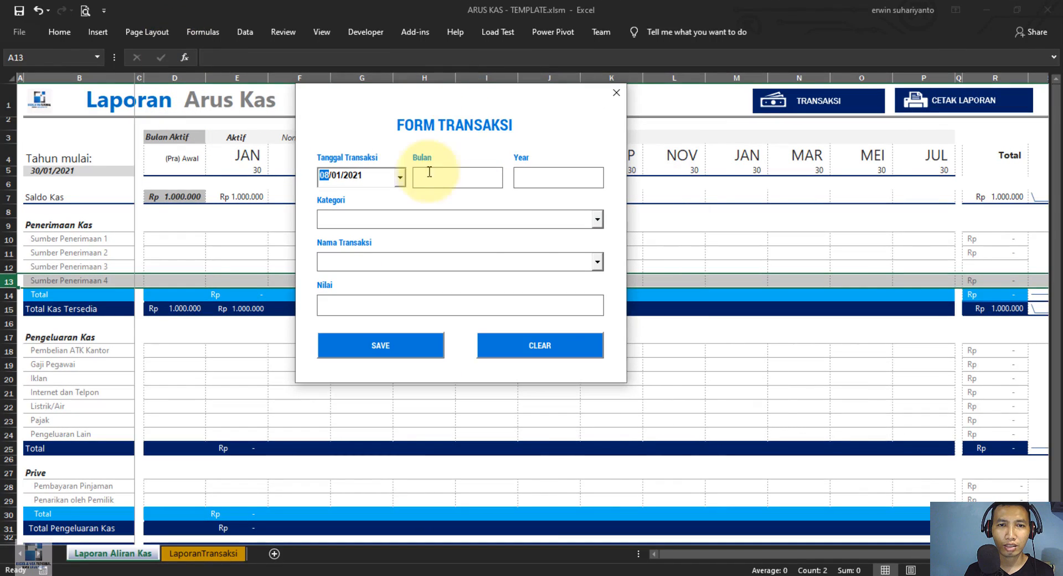
pyautogui.click(596, 219)
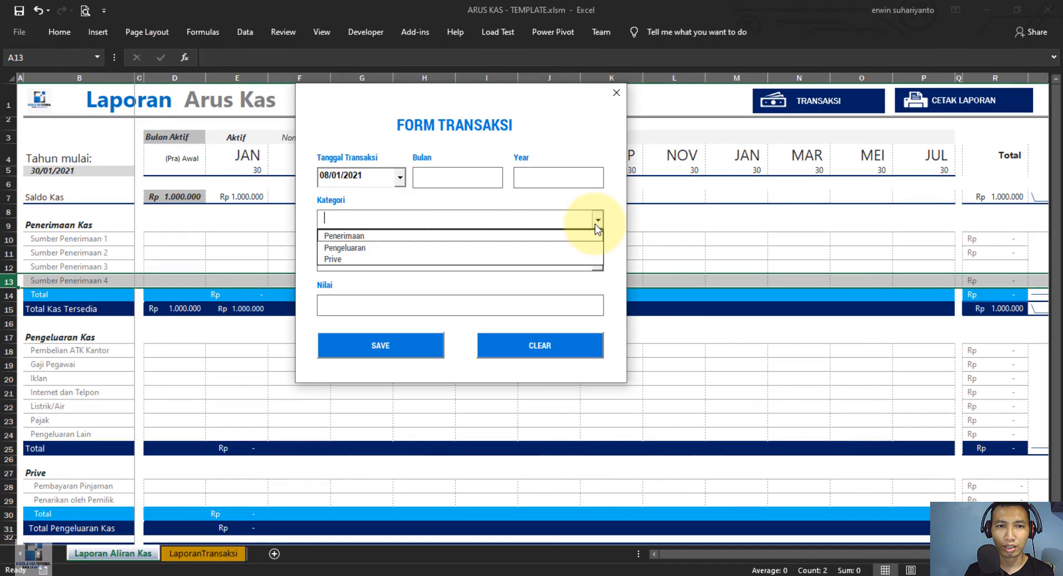
pyautogui.click(426, 236)
pyautogui.click(596, 261)
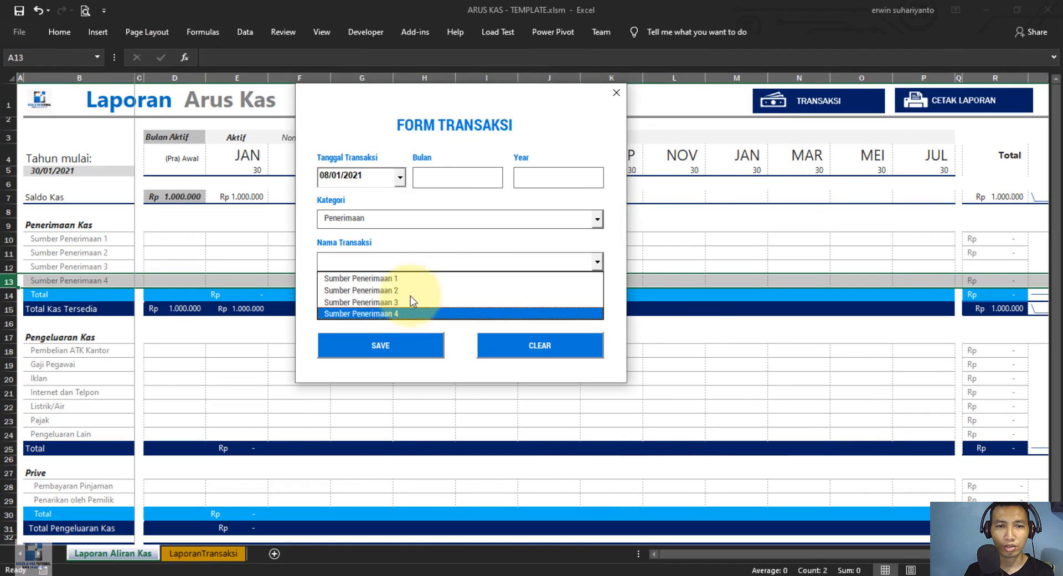
pyautogui.click(616, 92)
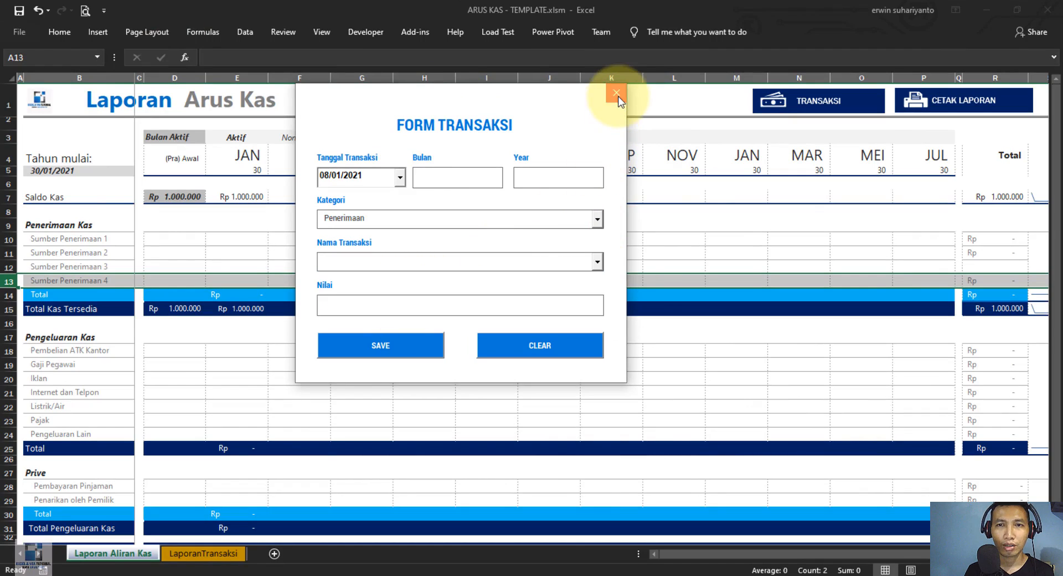
pyautogui.click(616, 93)
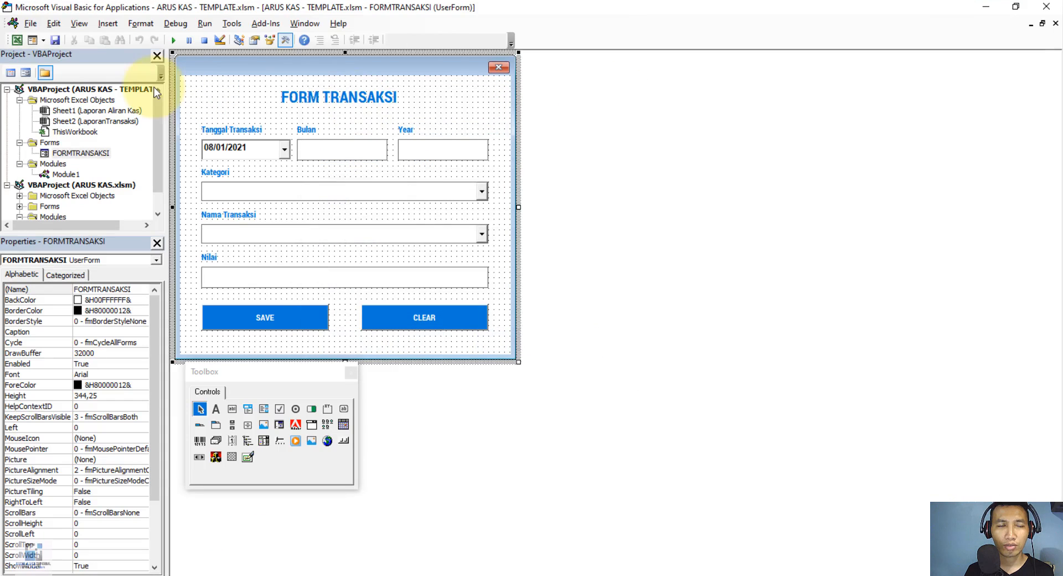
# Back in the Laporan Aliran Kas sheet, insert a row above Internet dan Telpon and enter "Transportasi" in B21
pyautogui.click(18, 40)
pyautogui.scroll(-1, 95, 354)
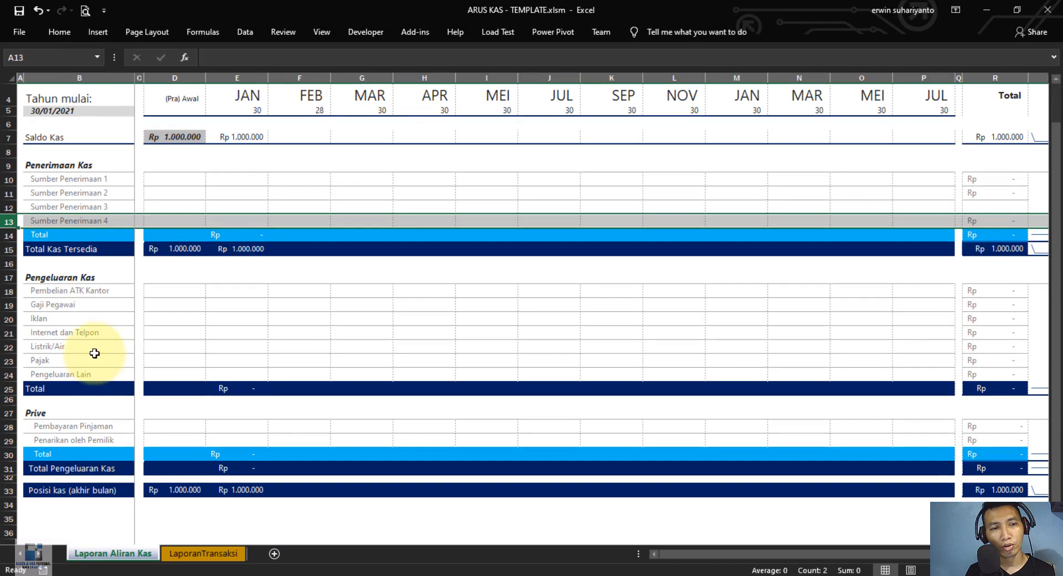
pyautogui.rightClick(10, 332)
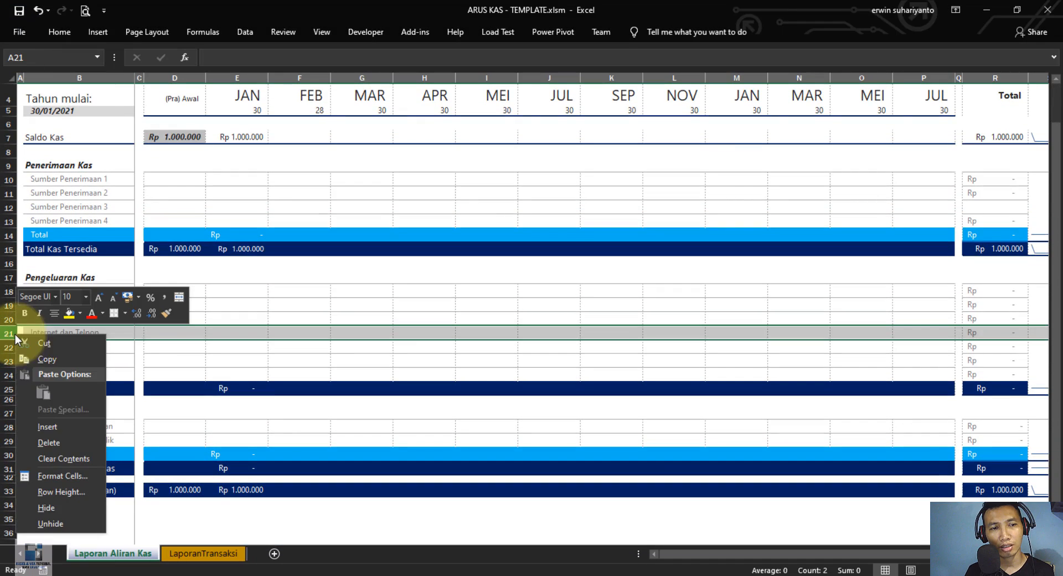
pyautogui.click(46, 427)
pyautogui.click(90, 331)
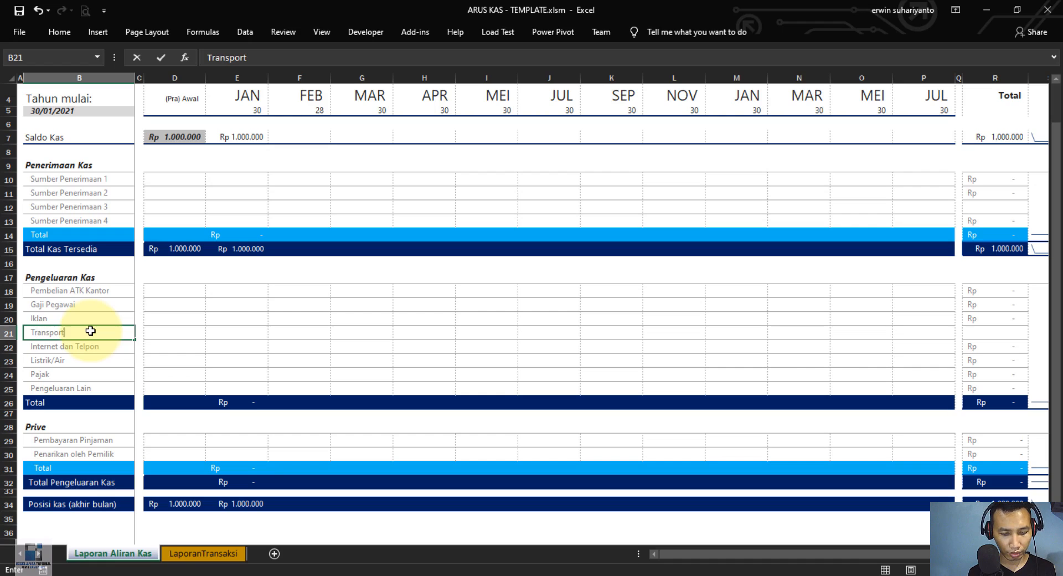
pyautogui.press('Return')
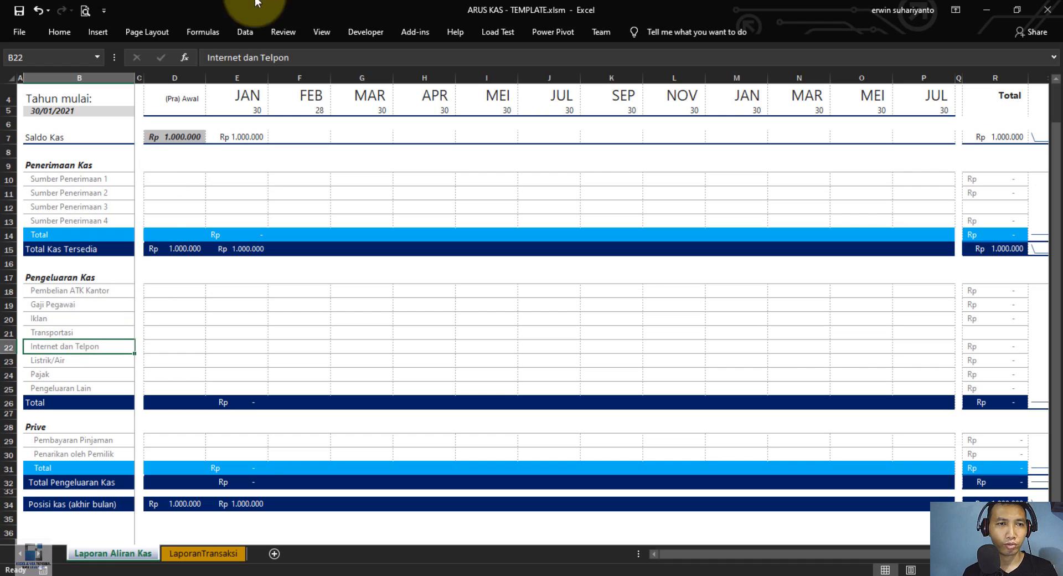
# Open the transaction form from the LaporanTransaksi sheet, choose the category Pengeluaran, check the Nama Transaksi choices, and close the form
pyautogui.scroll(1, 645, 145)
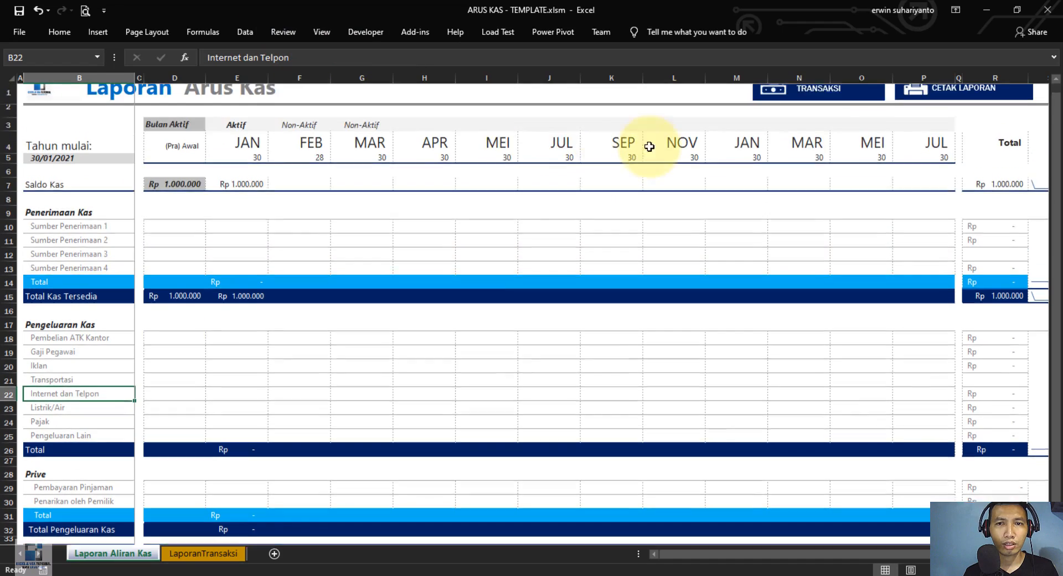
pyautogui.click(842, 100)
pyautogui.click(388, 107)
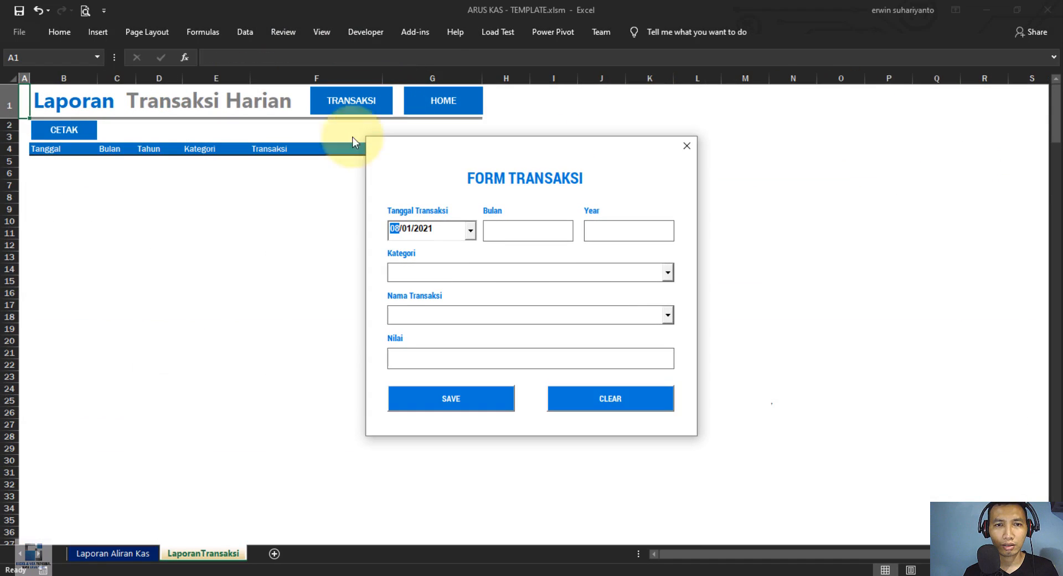
pyautogui.click(668, 273)
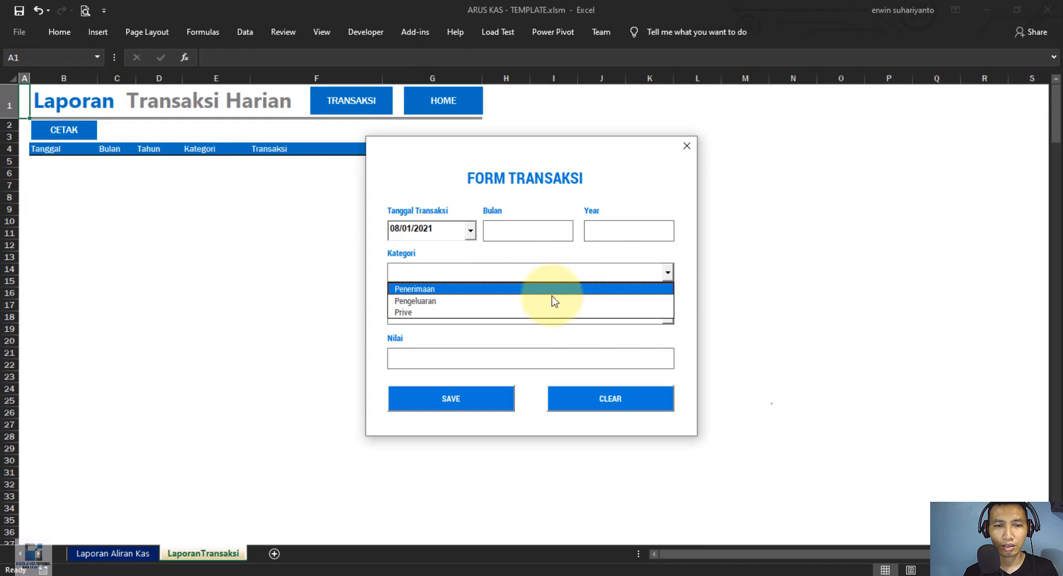
pyautogui.click(553, 299)
pyautogui.click(667, 315)
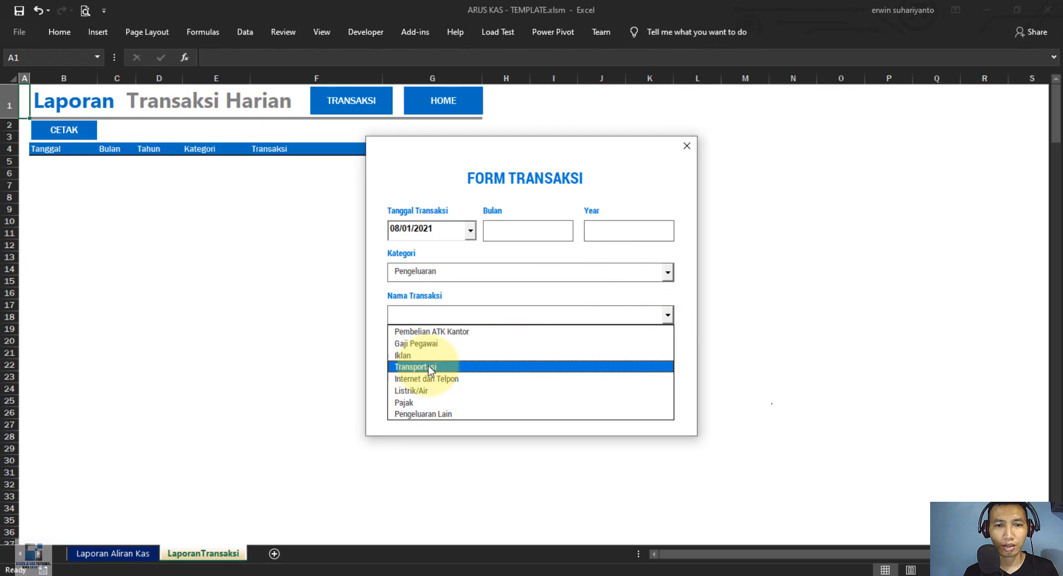
pyautogui.click(682, 258)
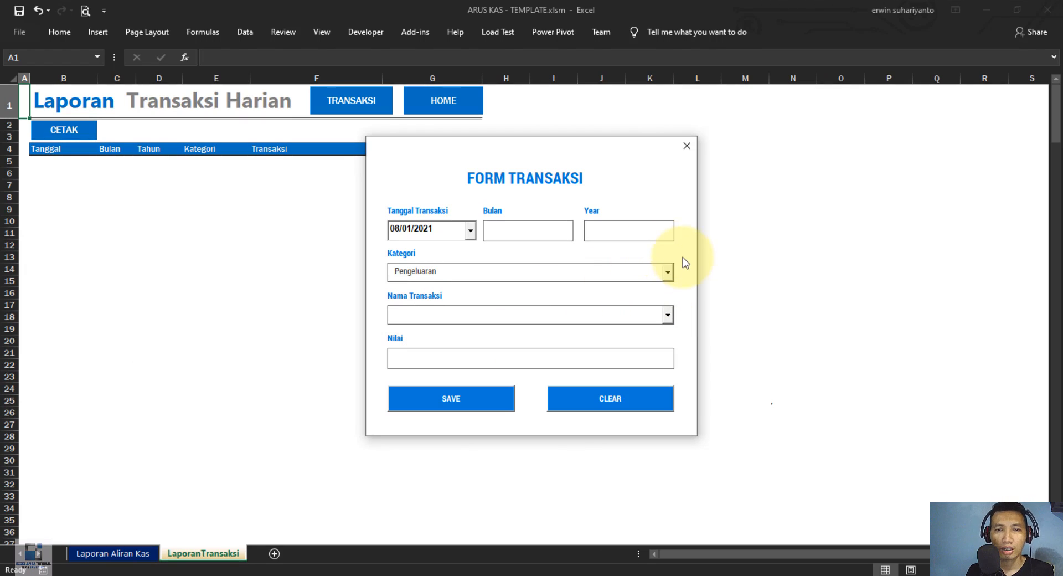
pyautogui.click(682, 153)
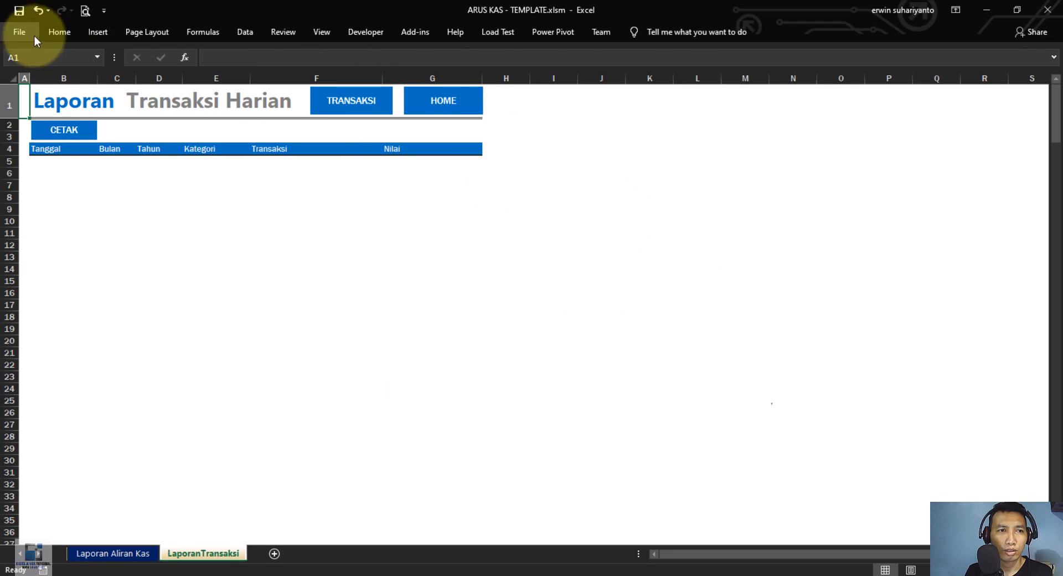
# On Laporan Aliran Kas, fill the Total formula from R20 into R21 for Transportasi and from R11 into R12 for Sumber Penerimaan 3
pyautogui.click(118, 554)
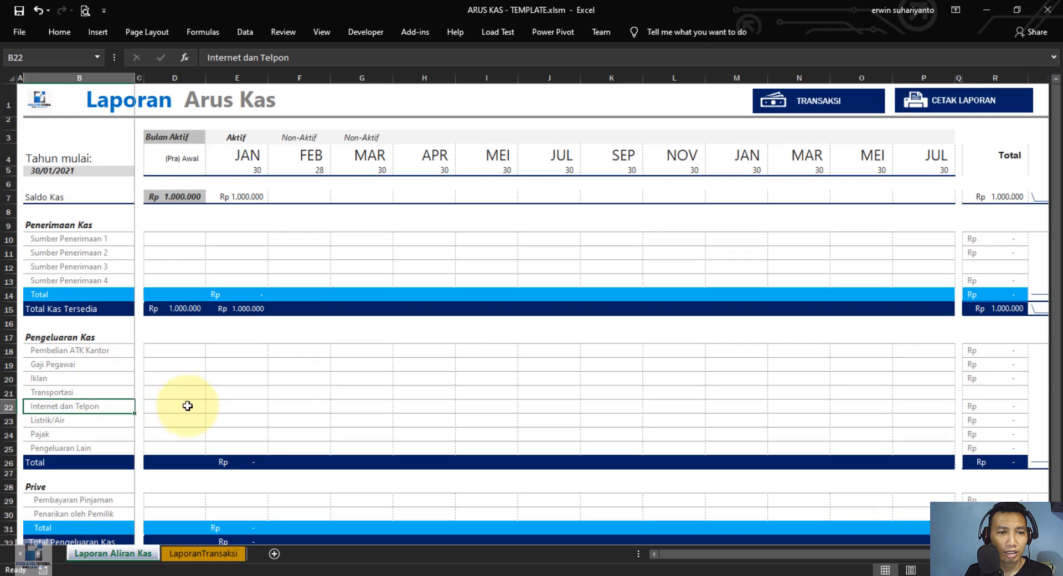
pyautogui.click(177, 391)
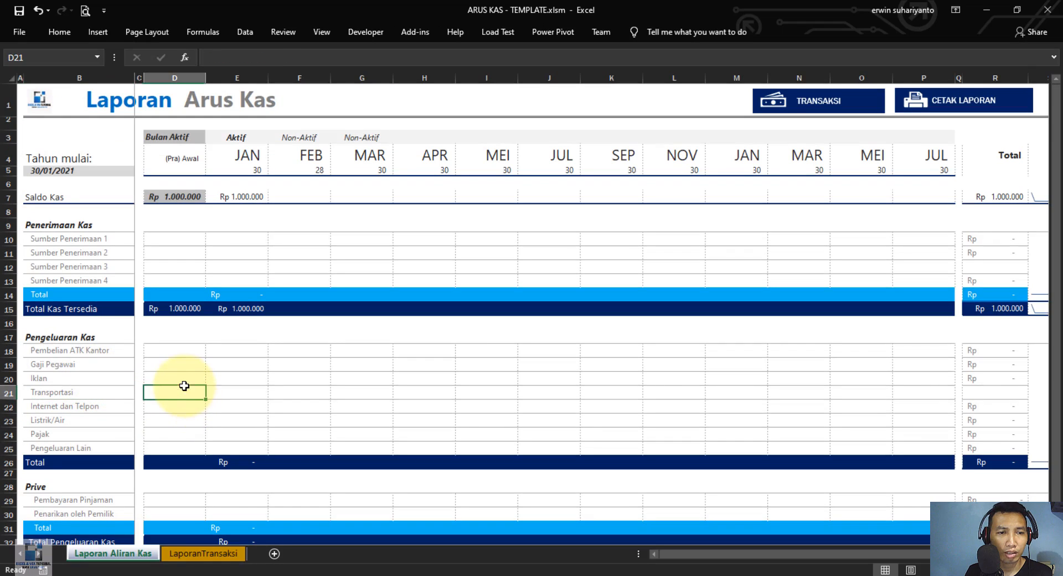
pyautogui.click(977, 392)
pyautogui.click(1004, 381)
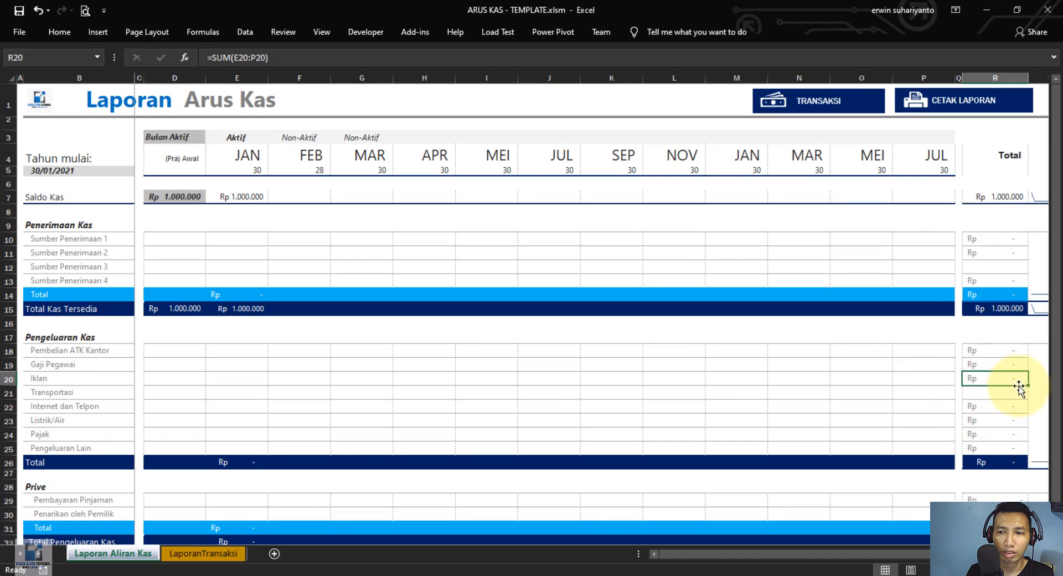
pyautogui.moveTo(1028, 388); pyautogui.dragTo(1024, 399)
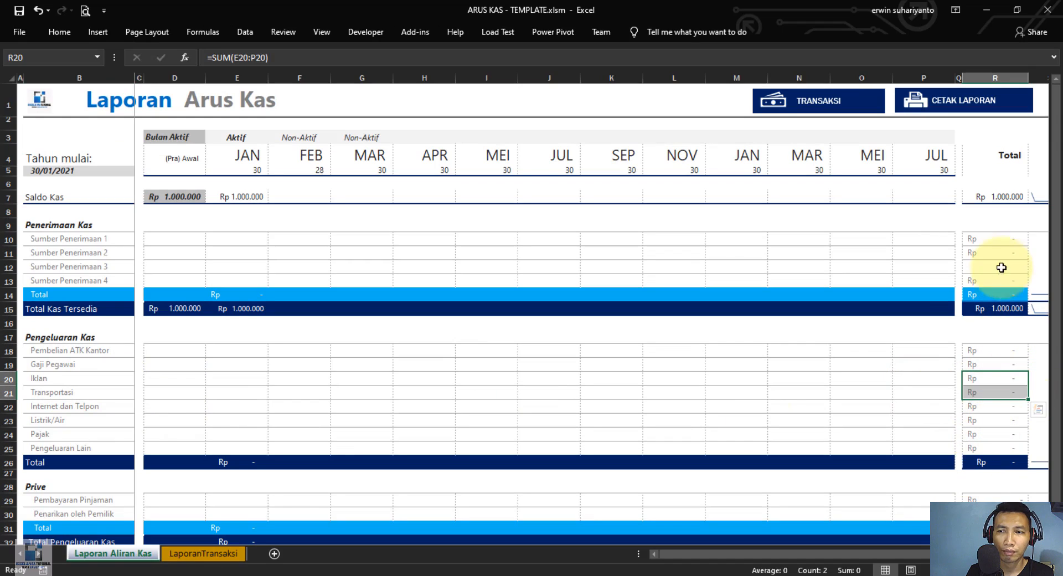
pyautogui.click(1021, 254)
pyautogui.moveTo(1027, 260); pyautogui.dragTo(1025, 268)
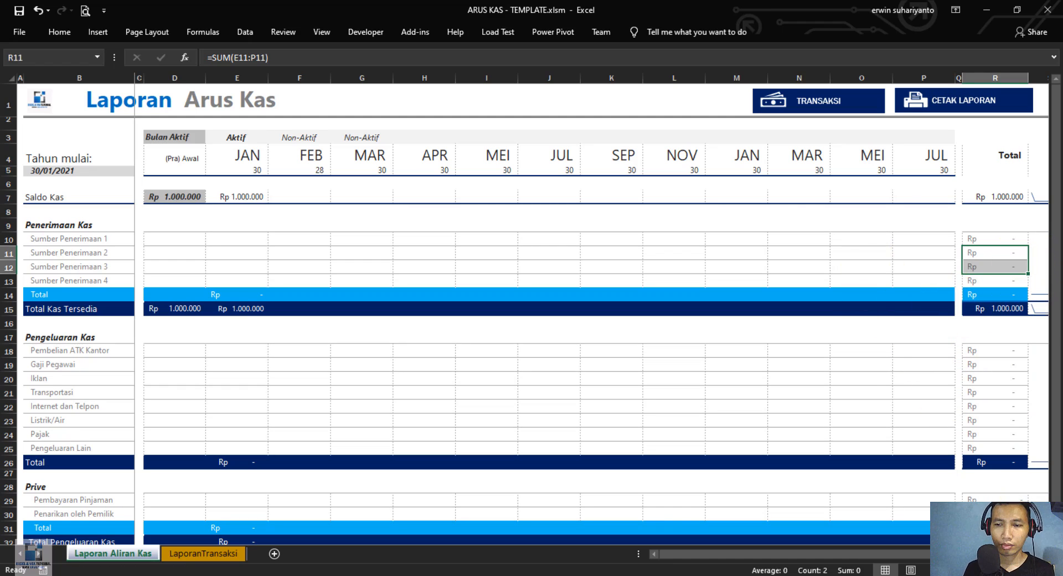
# Examine the sparkline groups in column S beside the Pengeluaran Kas and Penerimaan Kas rows
pyautogui.hscroll(3, 944, 387)
pyautogui.click(903, 378)
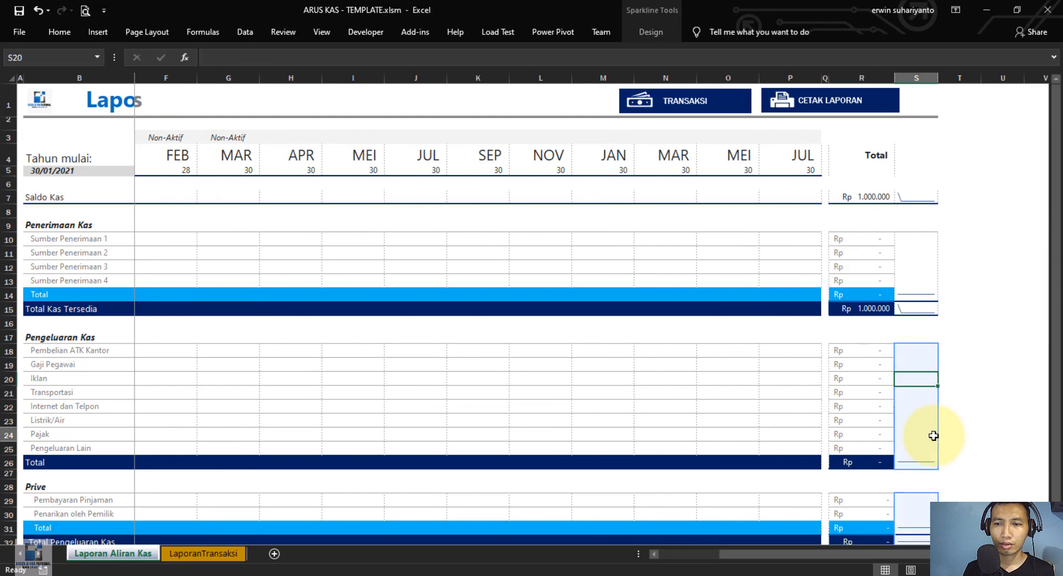
pyautogui.click(908, 254)
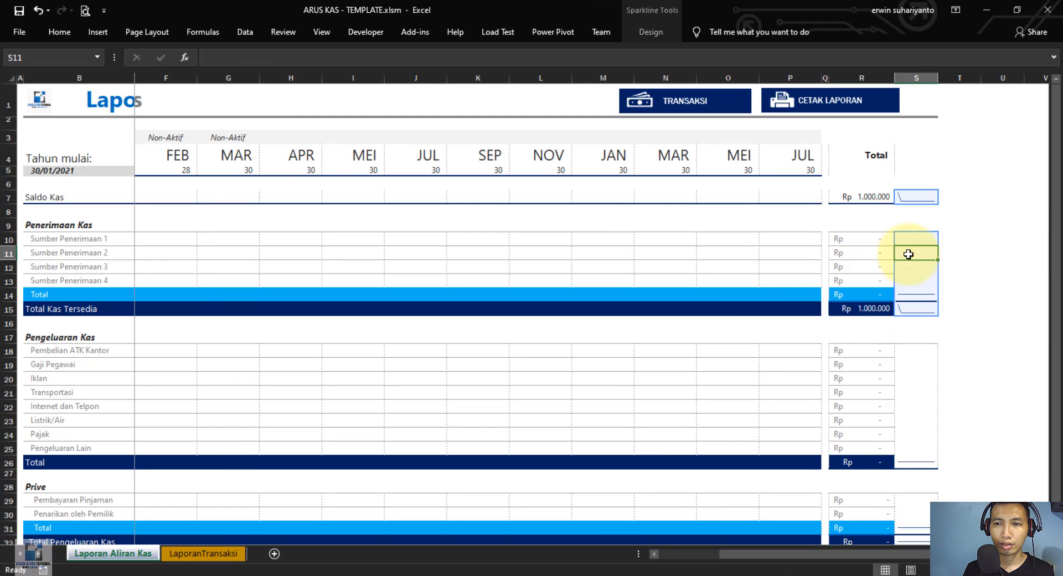
pyautogui.click(910, 171)
pyautogui.click(1002, 434)
pyautogui.moveTo(773, 558); pyautogui.dragTo(664, 555)
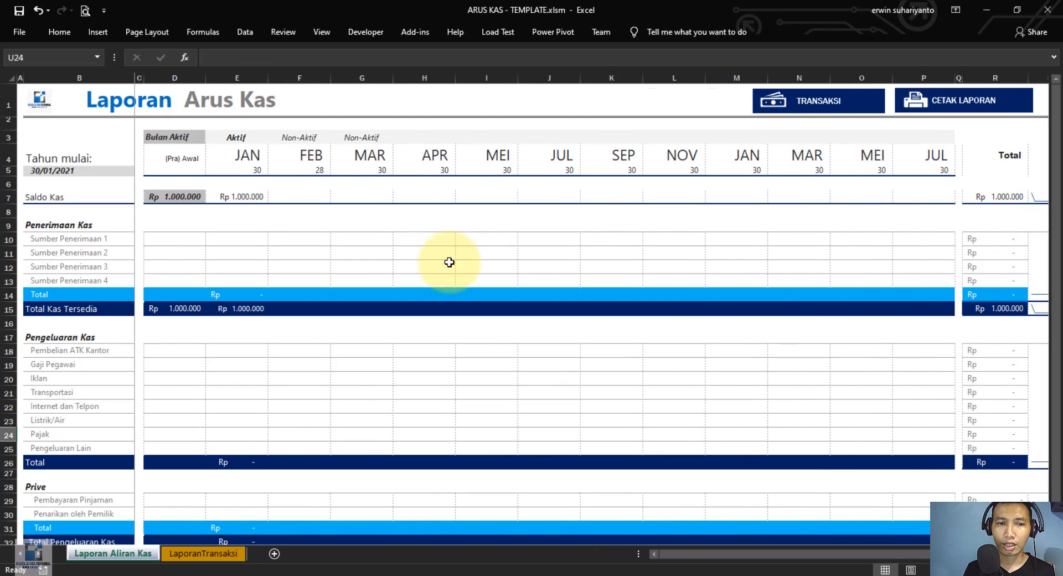
# On the LaporanTransaksi sheet, save a Penerimaan transaction dated 12/01/2021 for Sumber Penerimaan 2 with Nilai 2500000, and close the form
pyautogui.click(819, 101)
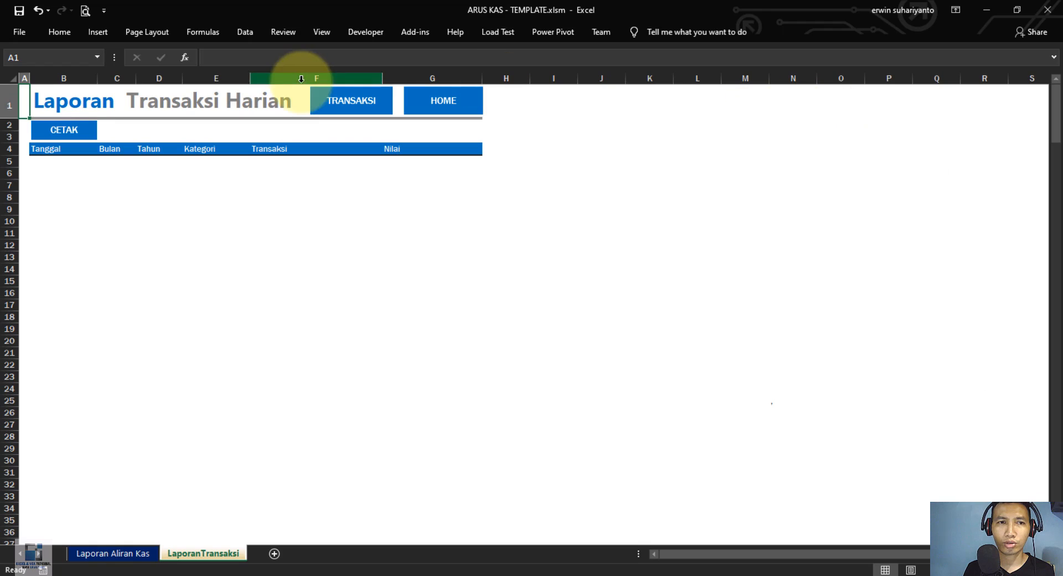
pyautogui.click(368, 106)
pyautogui.click(470, 231)
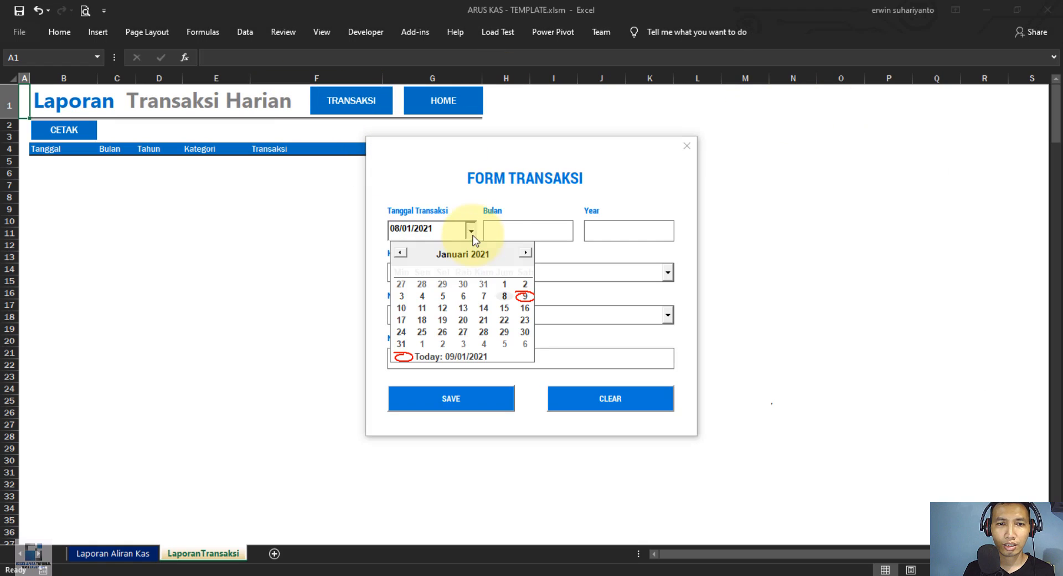
pyautogui.click(442, 308)
pyautogui.click(635, 272)
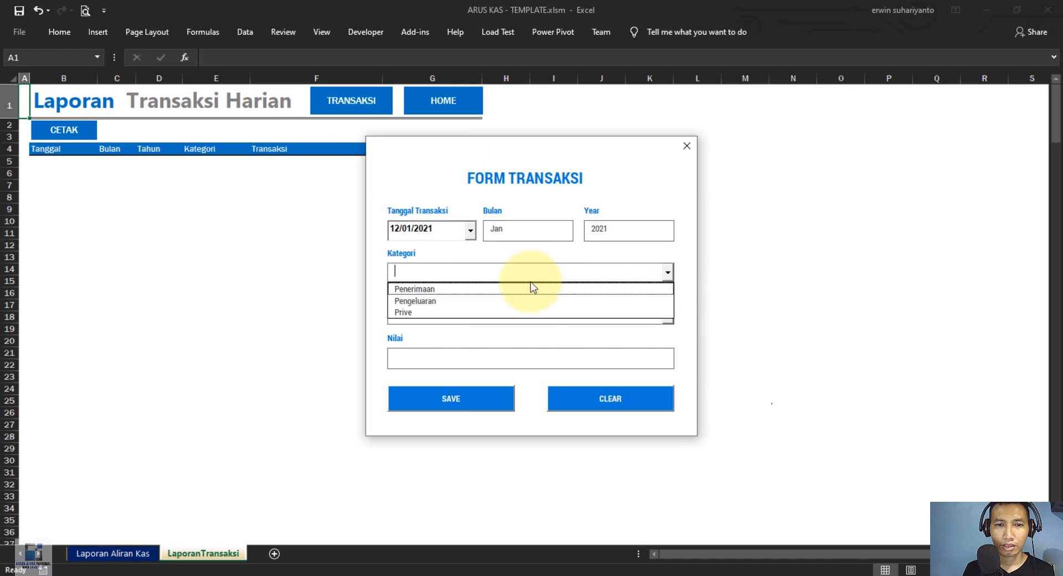
pyautogui.click(530, 288)
pyautogui.click(667, 315)
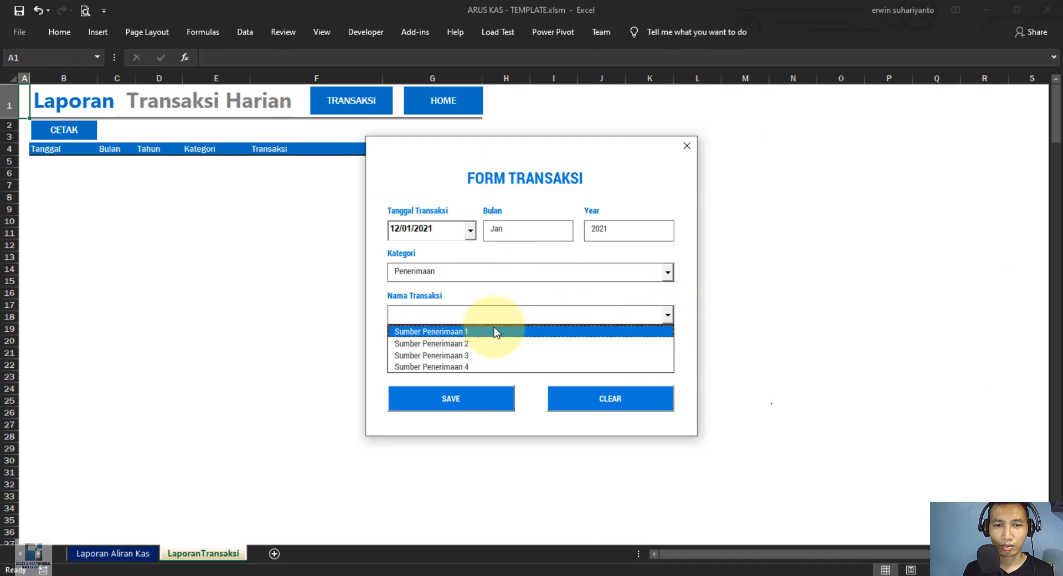
pyautogui.click(486, 343)
pyautogui.click(515, 360)
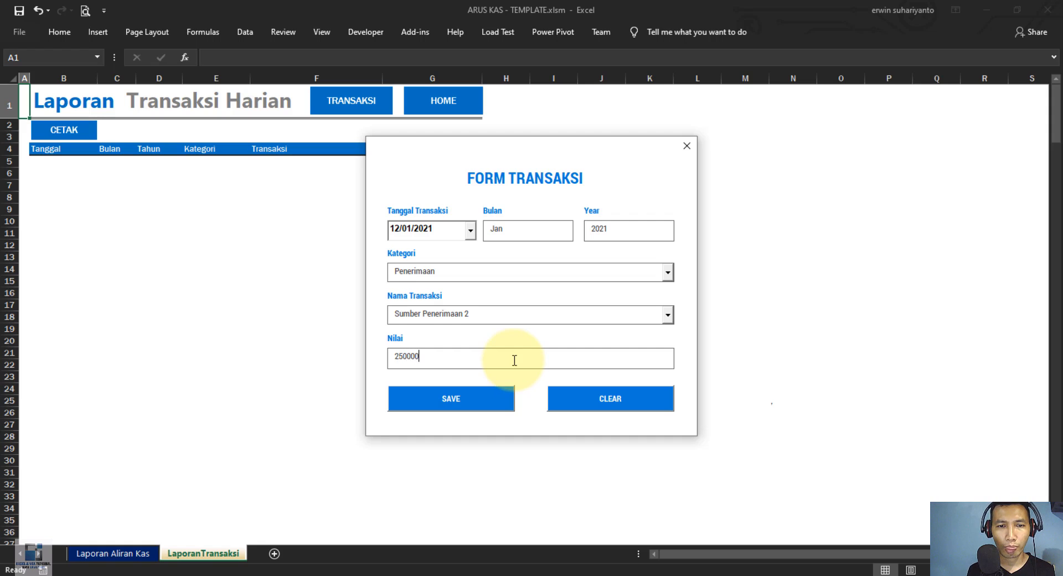
pyautogui.click(451, 400)
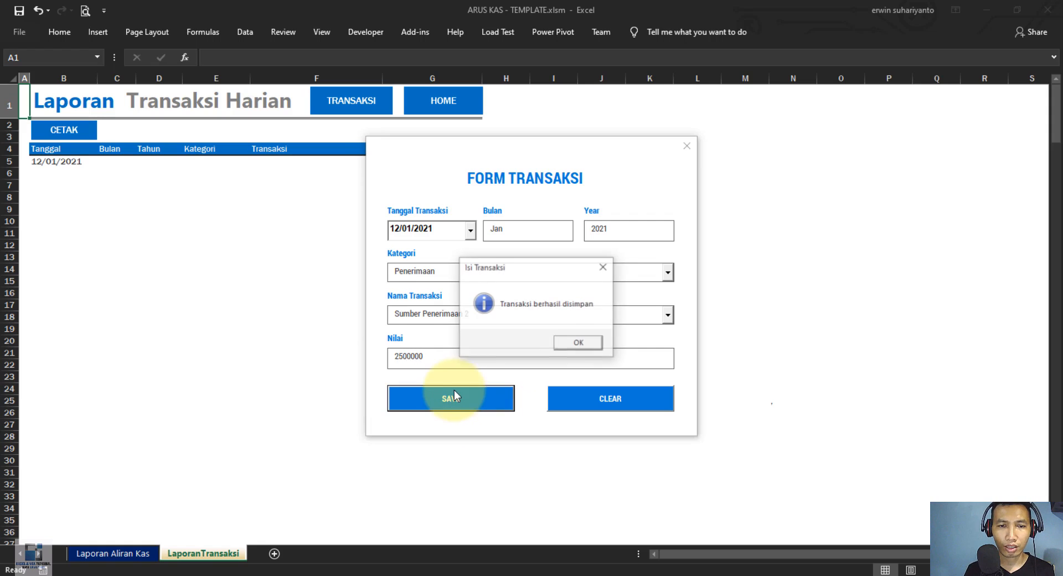
pyautogui.click(571, 345)
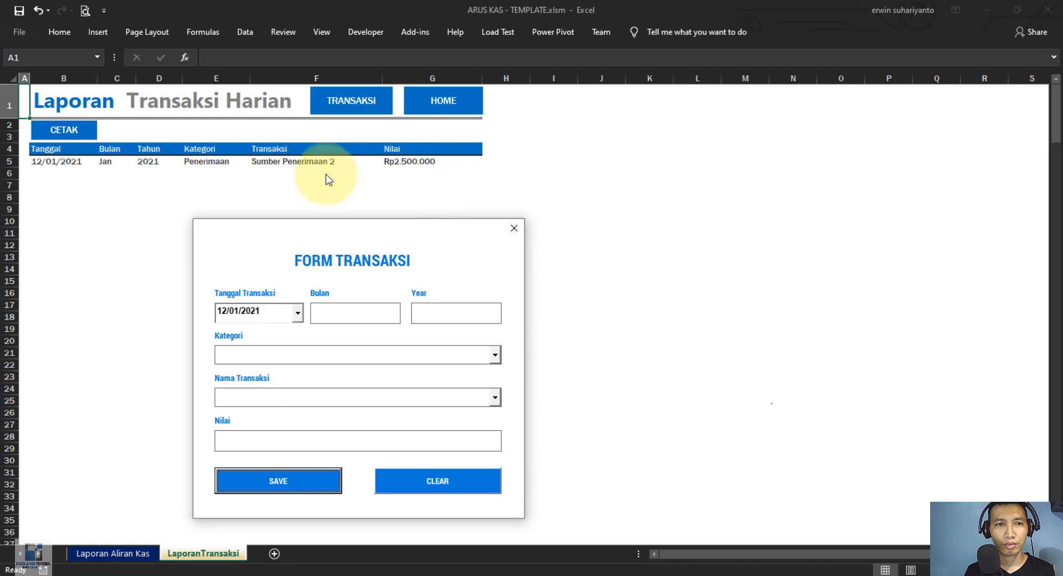
pyautogui.click(508, 225)
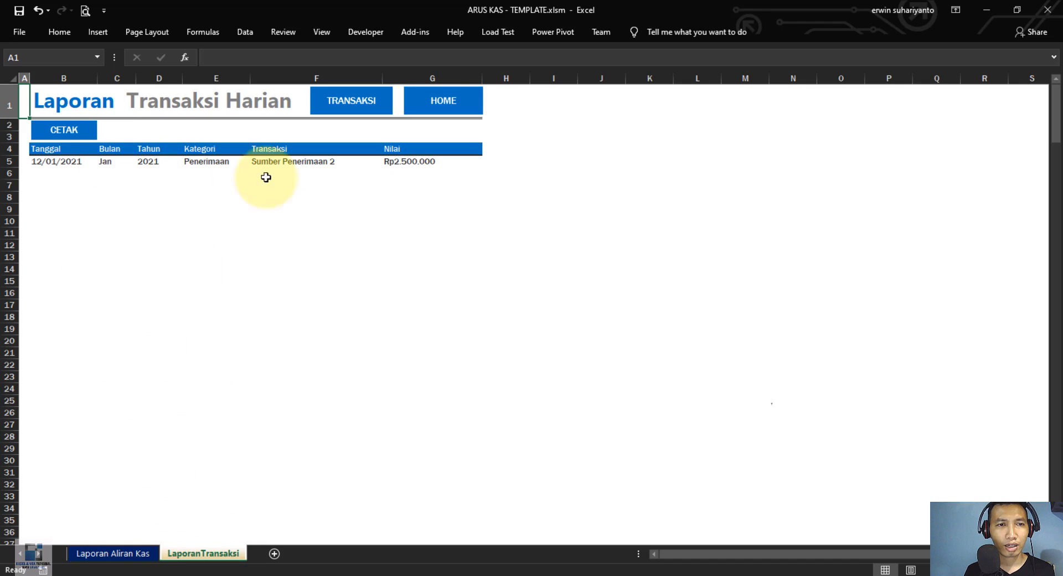
# Check the Laporan Aliran Kas sheet, return to LaporanTransaksi, and start a form entry dated 21/01/2021 with the category Penerimaan
pyautogui.click(130, 552)
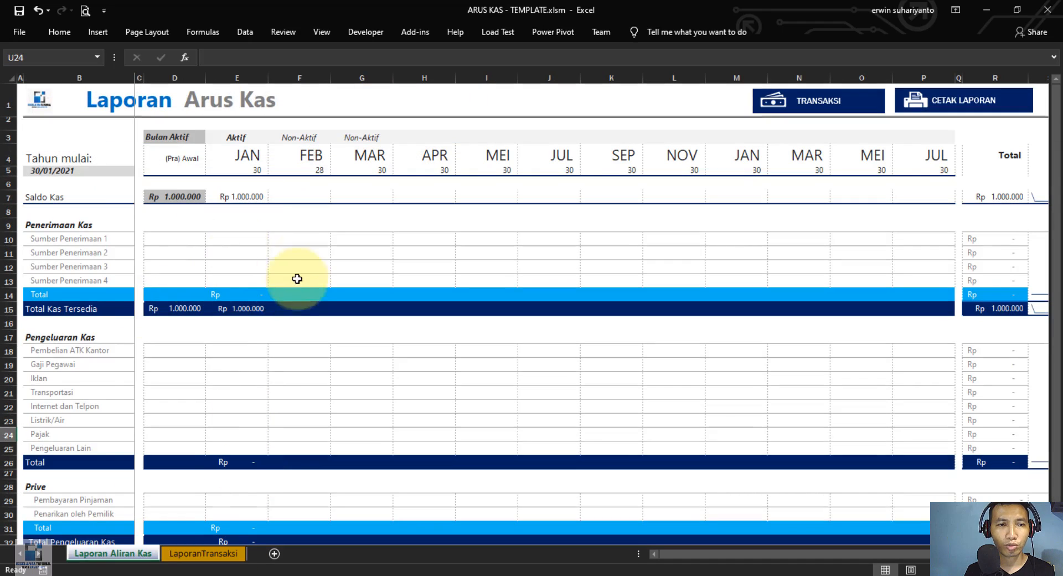
pyautogui.click(216, 552)
pyautogui.click(43, 180)
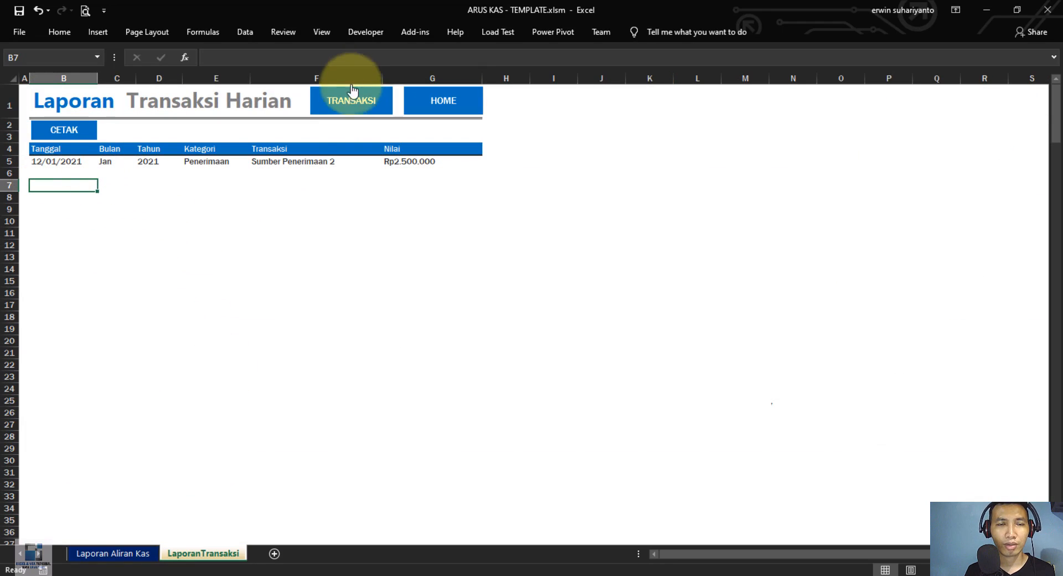
pyautogui.click(367, 100)
pyautogui.click(471, 231)
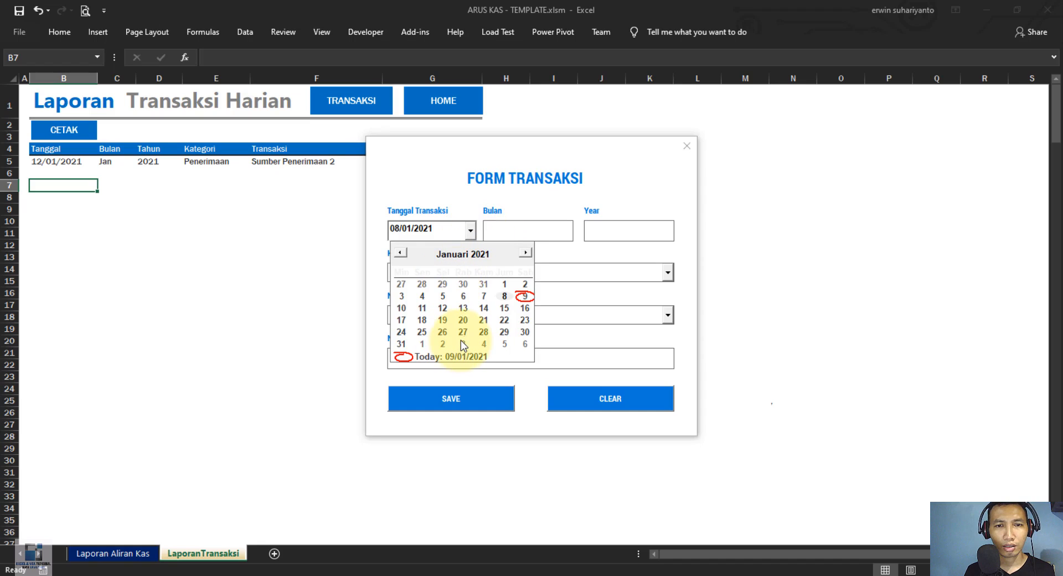
pyautogui.click(475, 320)
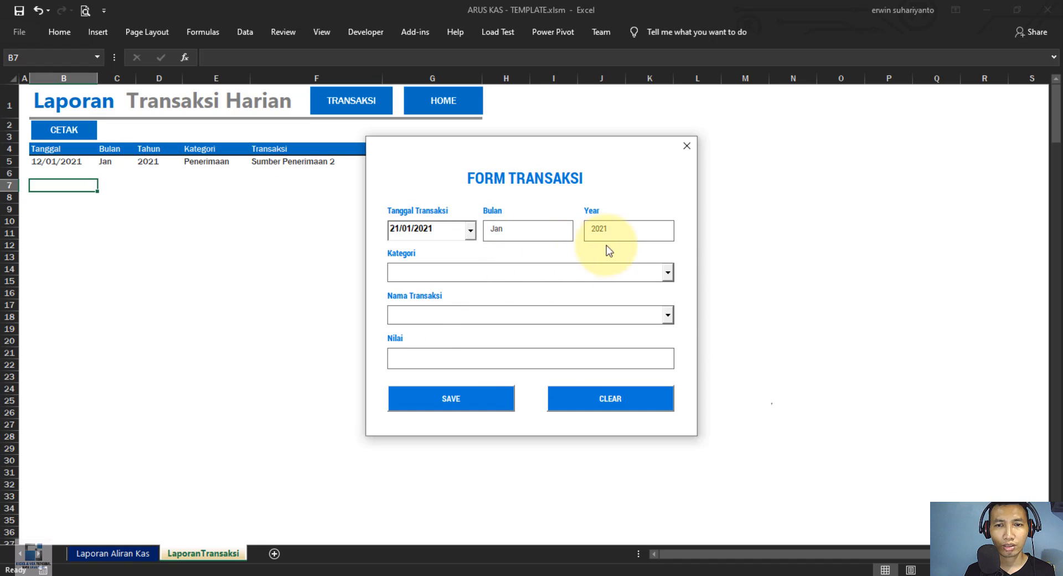
pyautogui.click(654, 277)
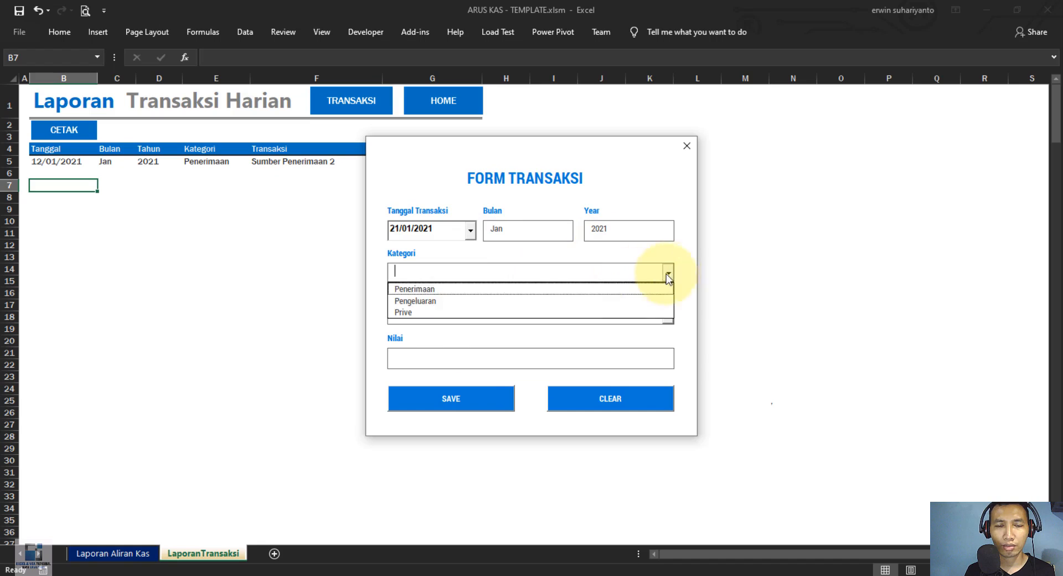
pyautogui.click(441, 292)
# Choose Sumber Penerimaan 4 as the Nama Transaksi, enter 2800000 as Nilai, save the transaction, and close the form
pyautogui.click(441, 313)
pyautogui.click(668, 314)
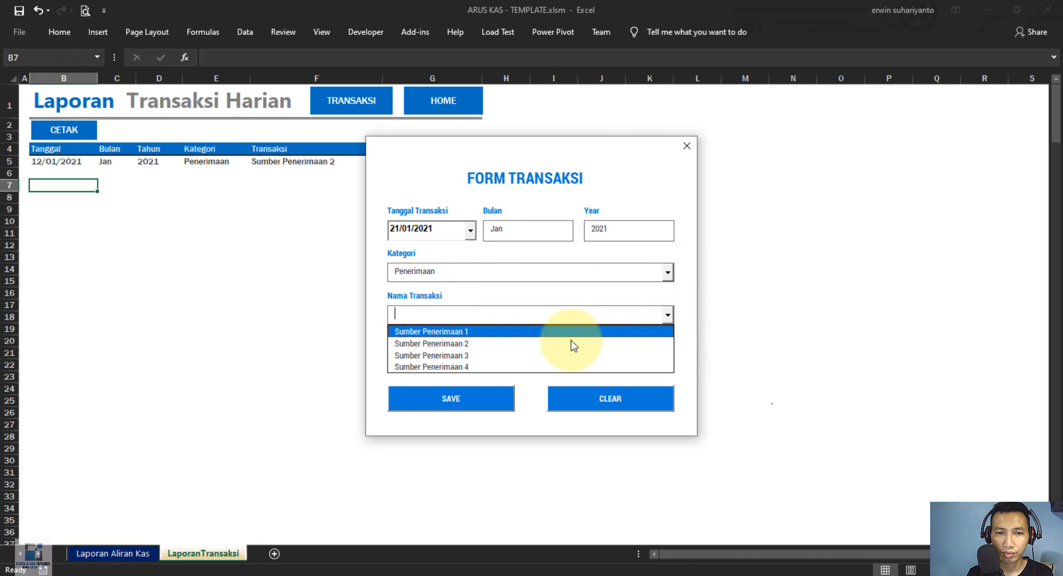
pyautogui.click(497, 365)
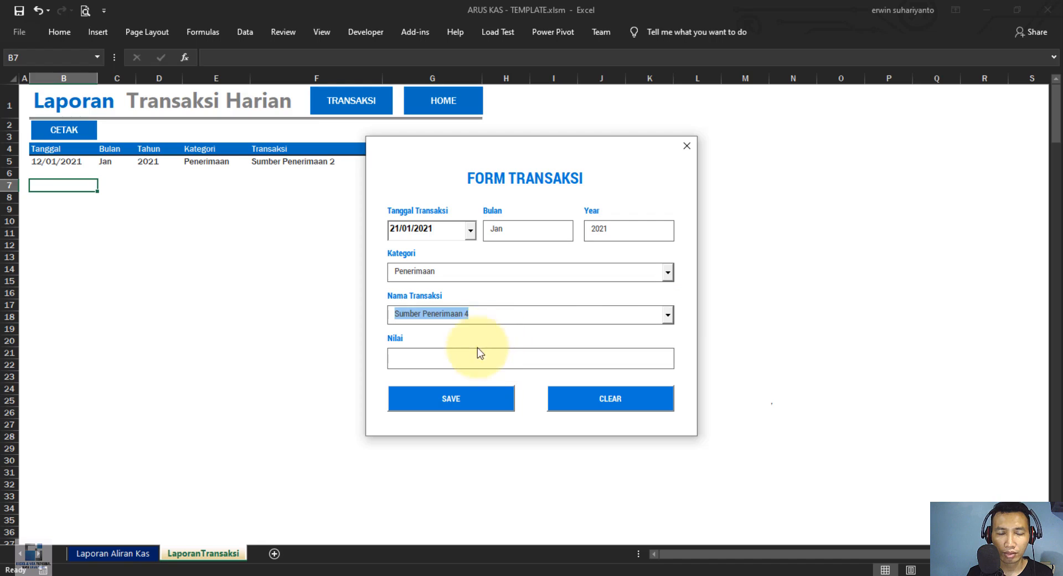
pyautogui.click(471, 356)
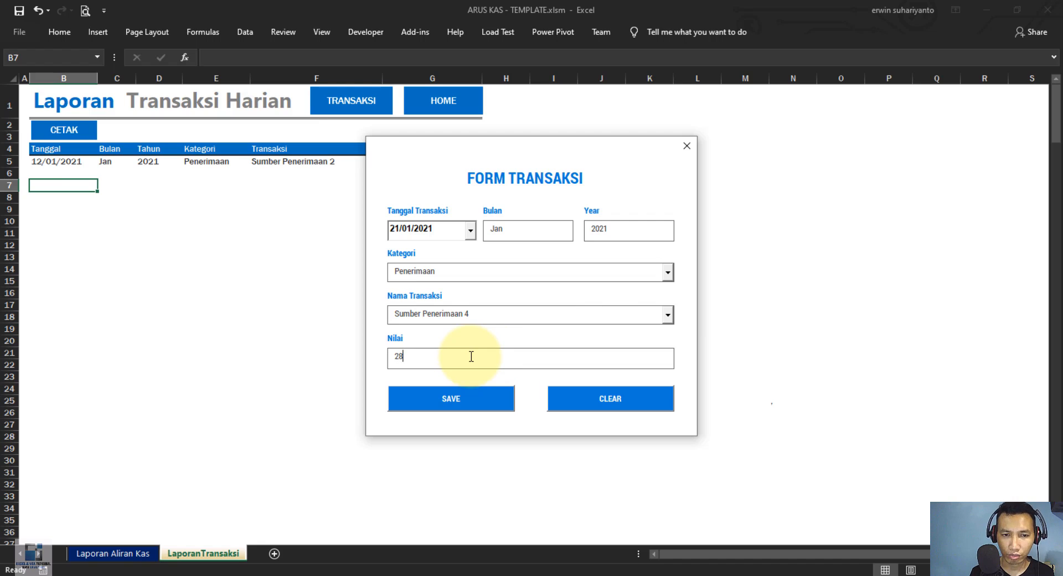
pyautogui.press('BackSpace')
pyautogui.press('Tab')
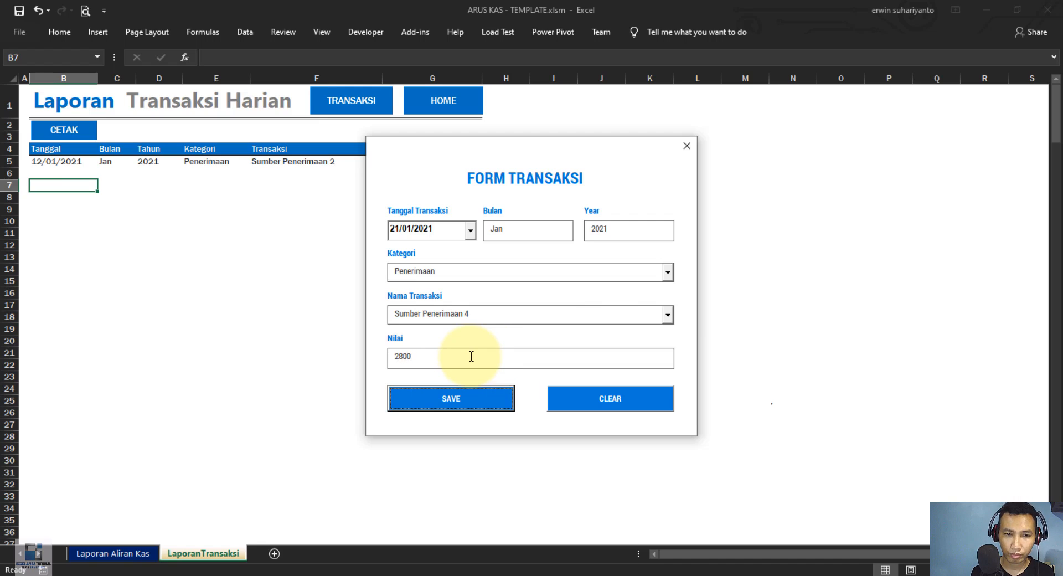
pyautogui.click(457, 355)
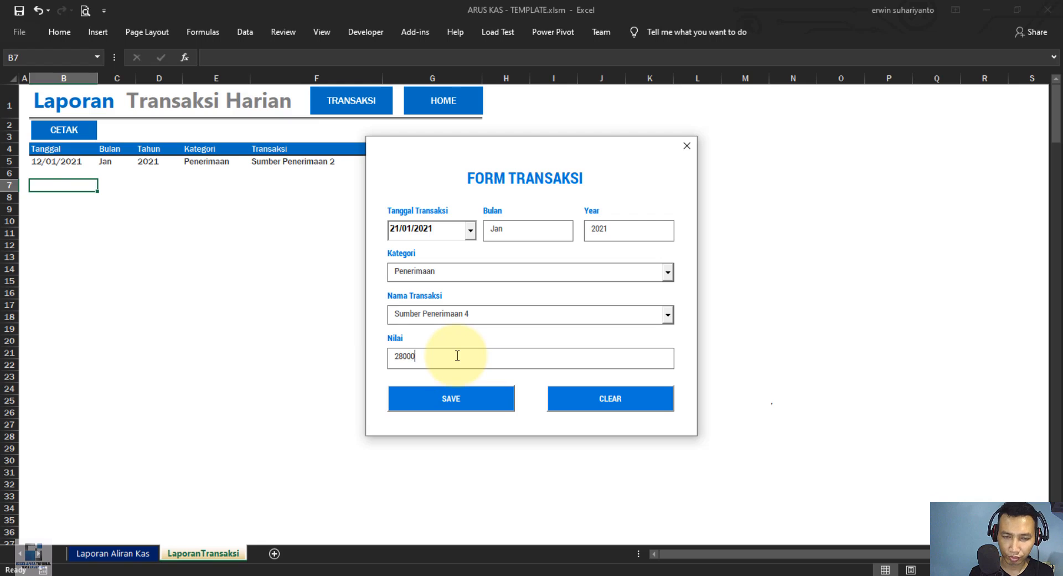
pyautogui.click(457, 396)
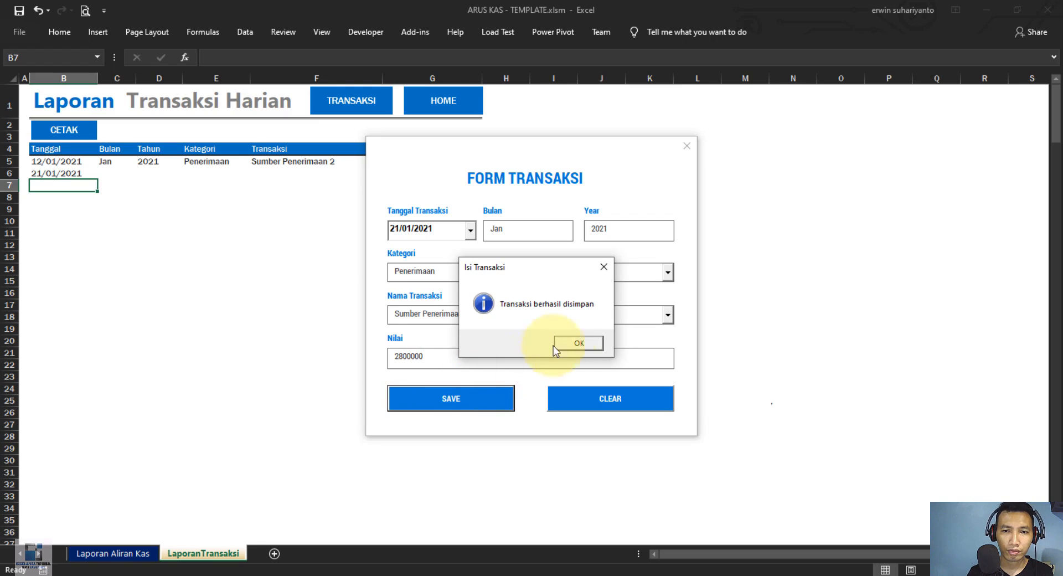
pyautogui.click(578, 343)
pyautogui.click(686, 146)
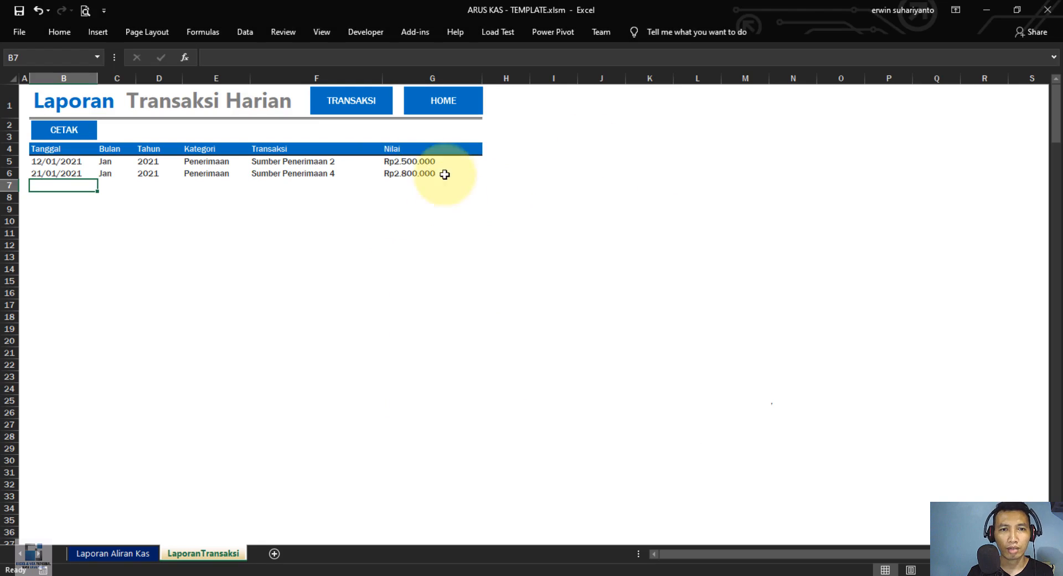
# Reopen the transaction form and save a Penerimaan transaction dated 25/01/2021 for Sumber Penerimaan 3 with Nilai 500000
pyautogui.click(359, 103)
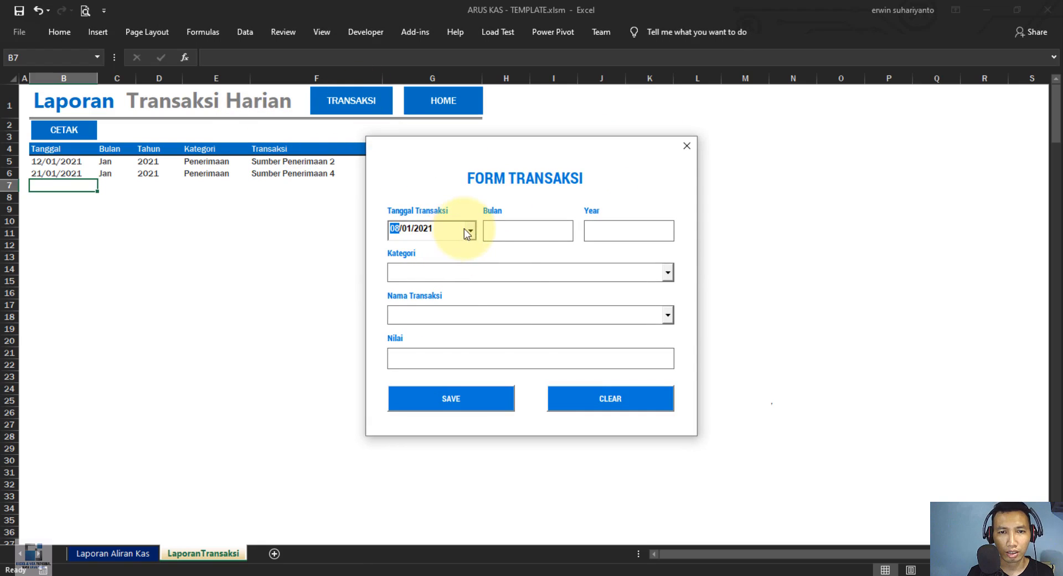
pyautogui.click(469, 231)
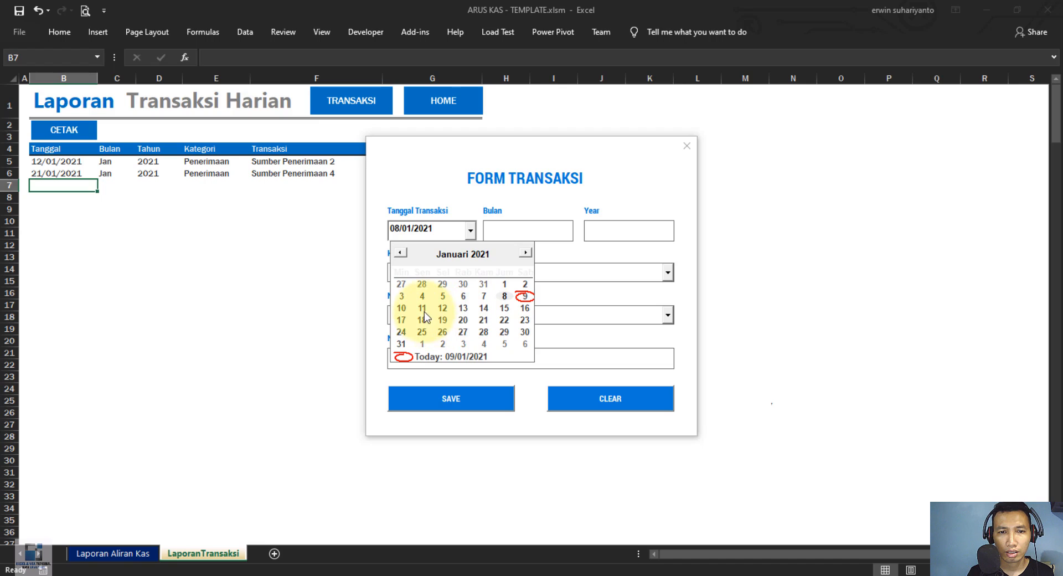
pyautogui.click(421, 333)
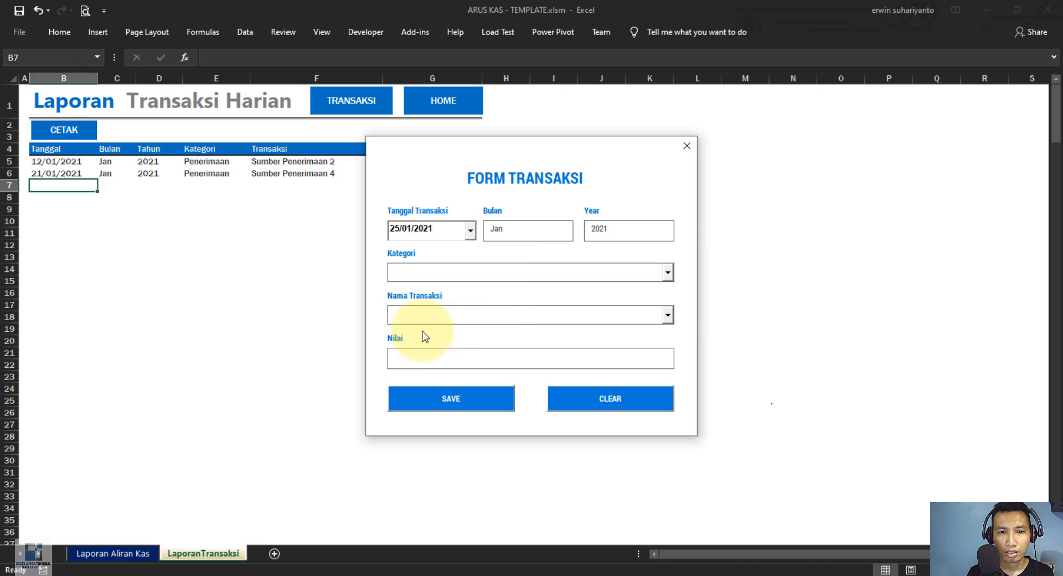
pyautogui.click(668, 273)
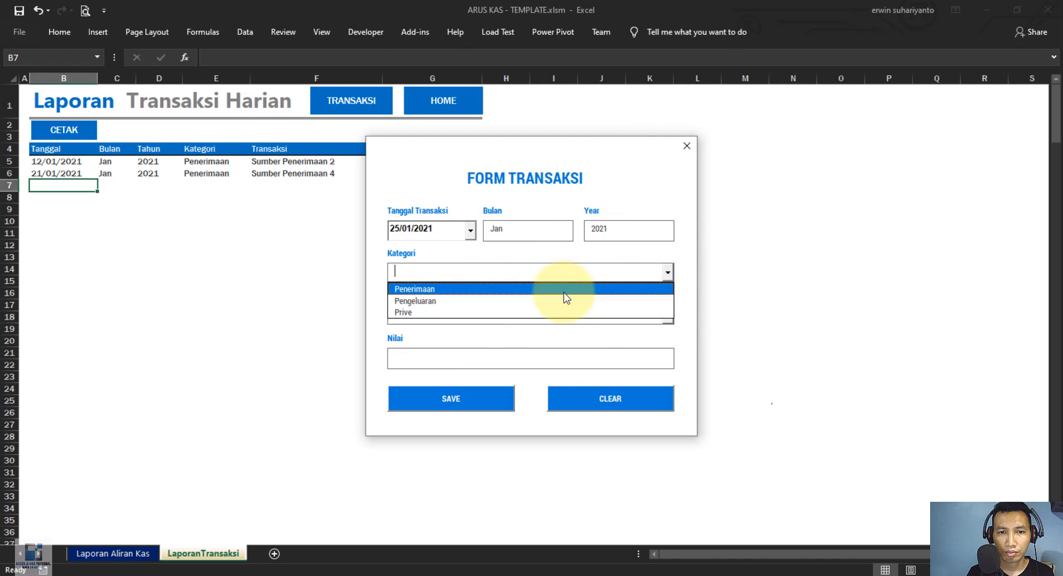
pyautogui.click(564, 289)
pyautogui.click(667, 315)
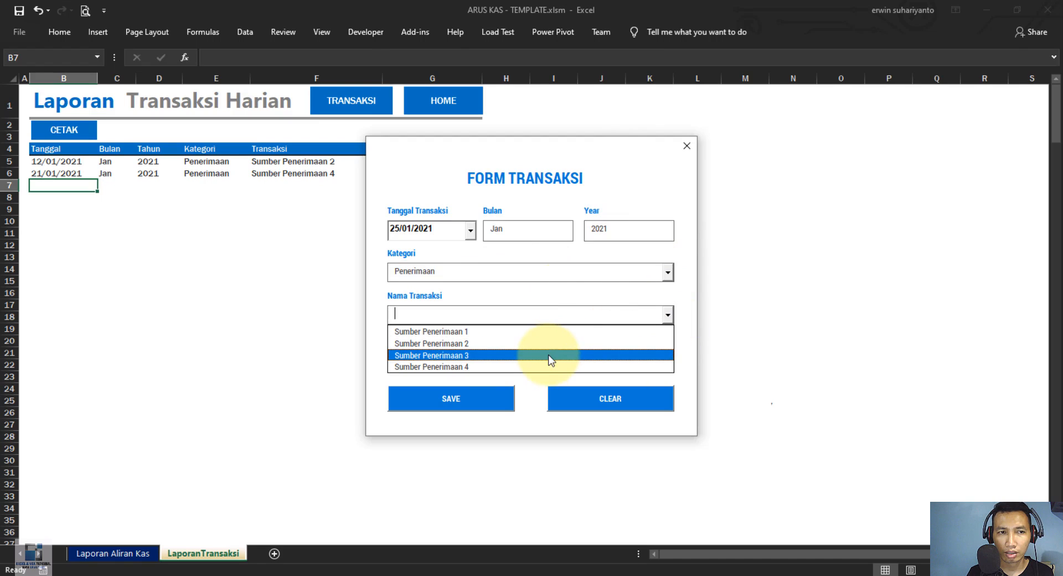
pyautogui.click(550, 358)
pyautogui.click(492, 361)
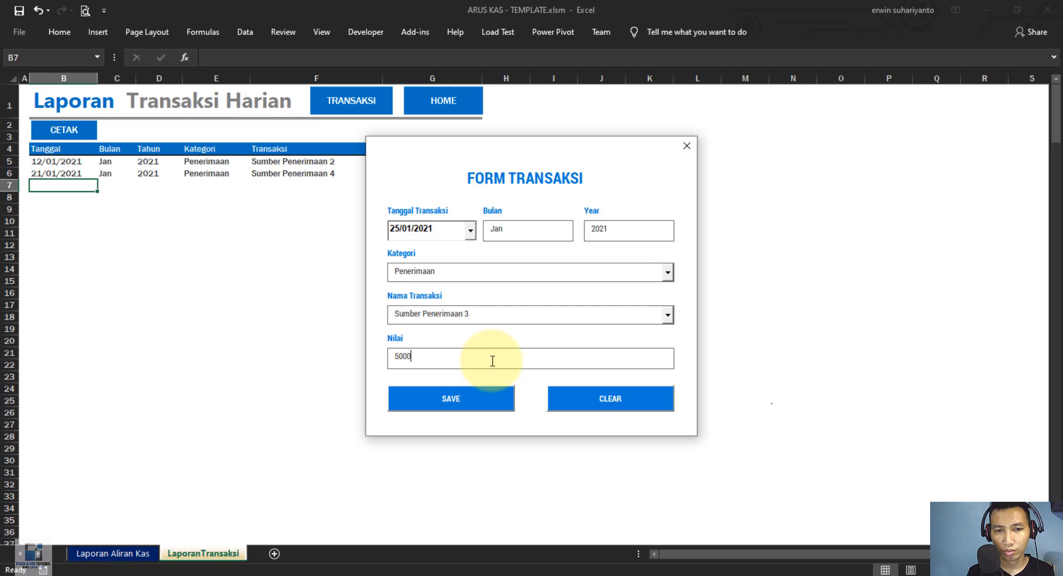
pyautogui.click(490, 404)
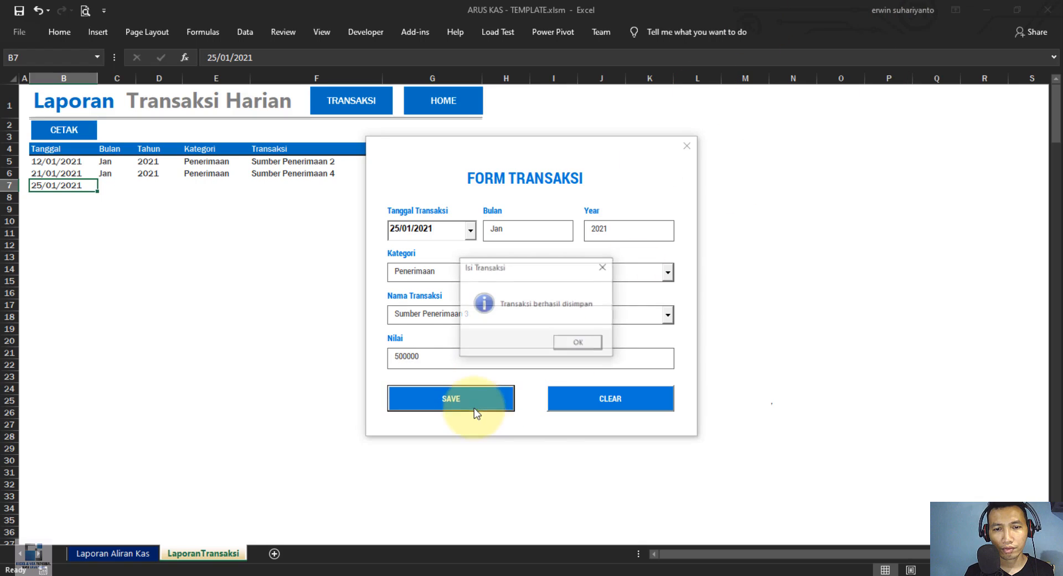
pyautogui.click(578, 343)
# Move the form off the listed transactions and save a Pengeluaran transaction dated 11/01/2021 for Pembelian ATK Kantor with Nilai 500000
pyautogui.moveTo(530, 156); pyautogui.dragTo(588, 114)
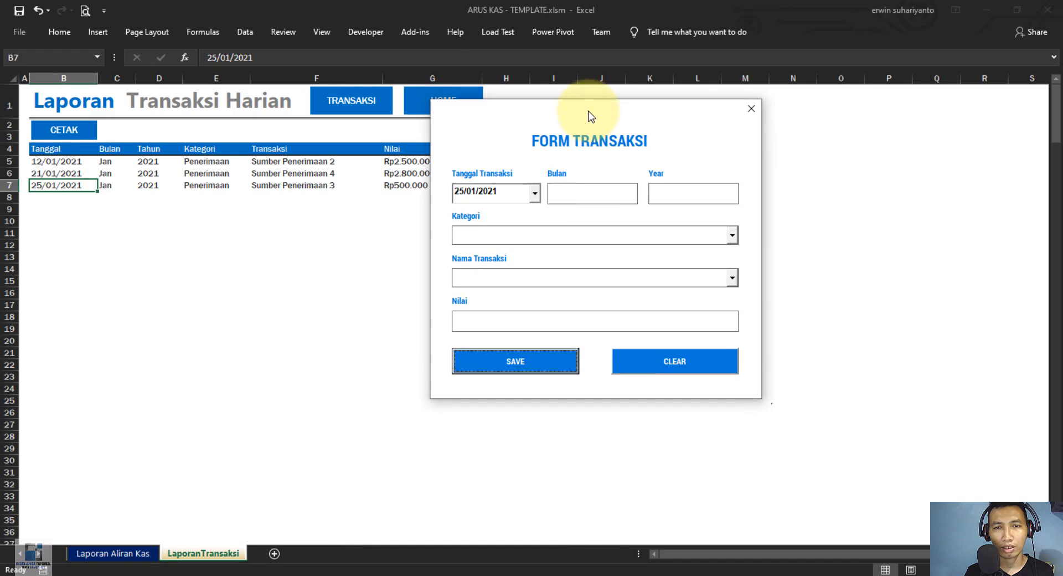
pyautogui.click(535, 193)
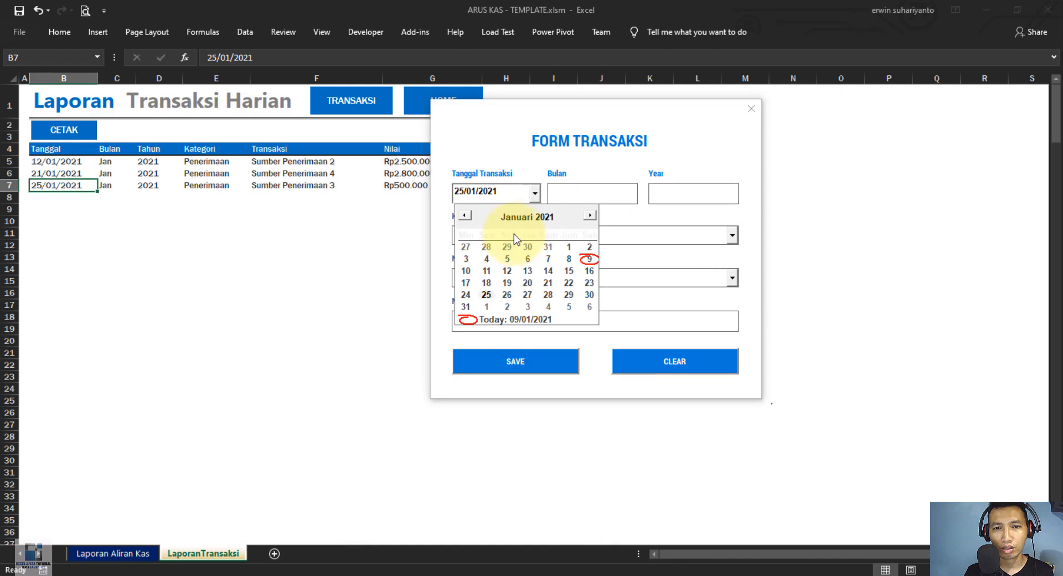
pyautogui.click(486, 271)
pyautogui.click(731, 236)
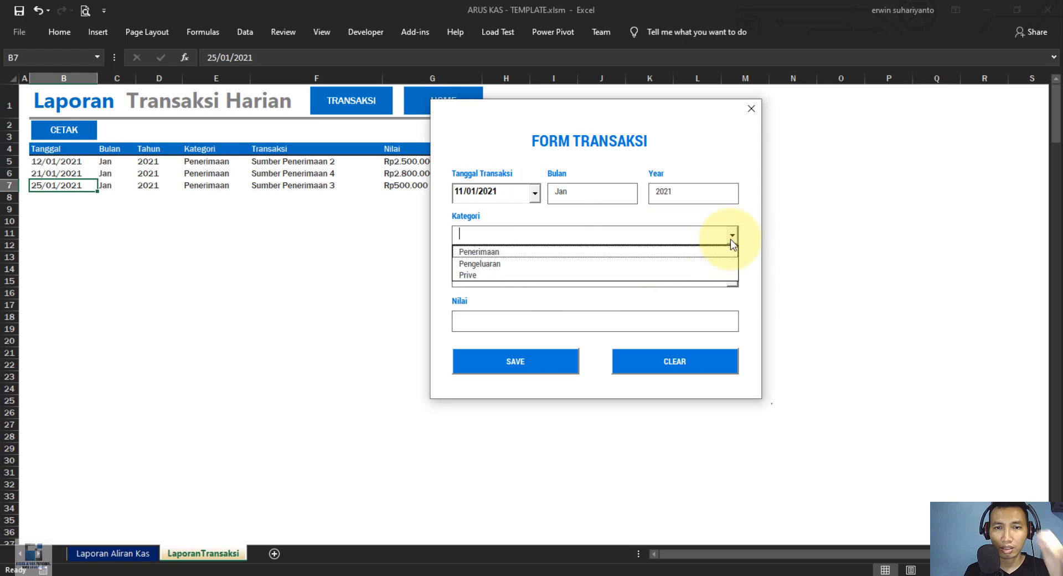
pyautogui.click(659, 264)
pyautogui.click(730, 278)
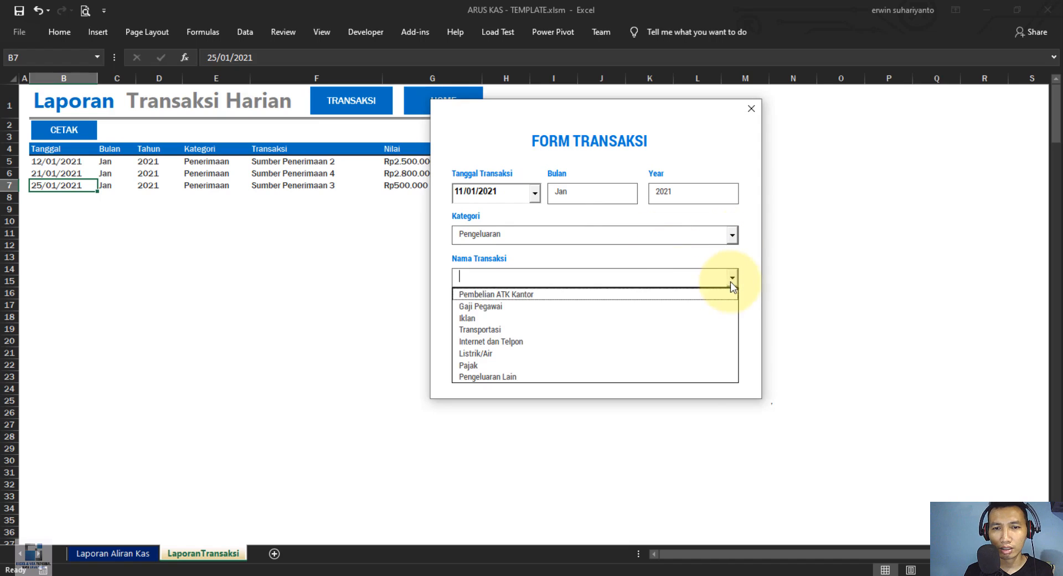
pyautogui.click(613, 294)
pyautogui.click(548, 327)
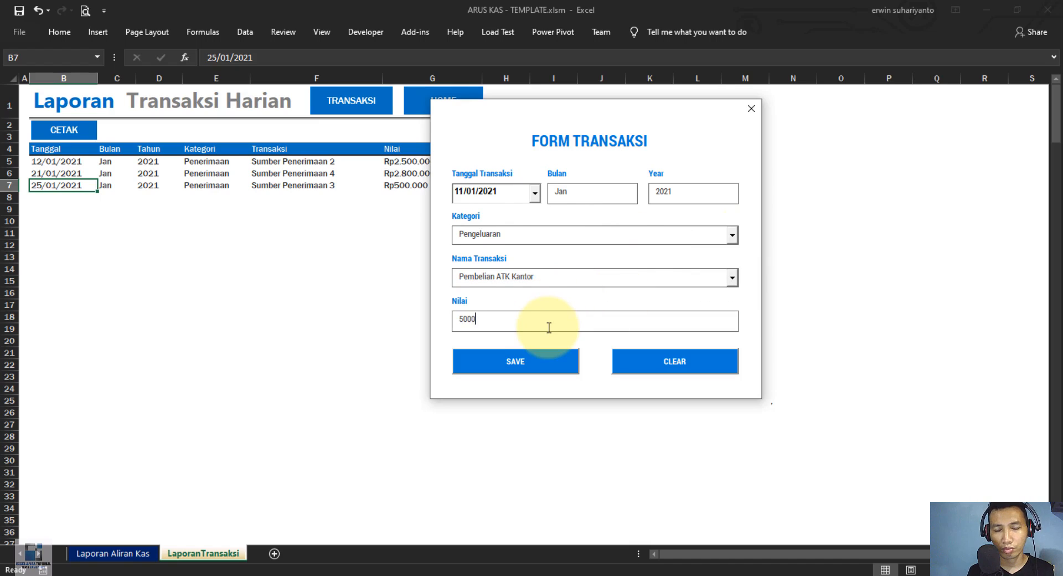
pyautogui.click(521, 360)
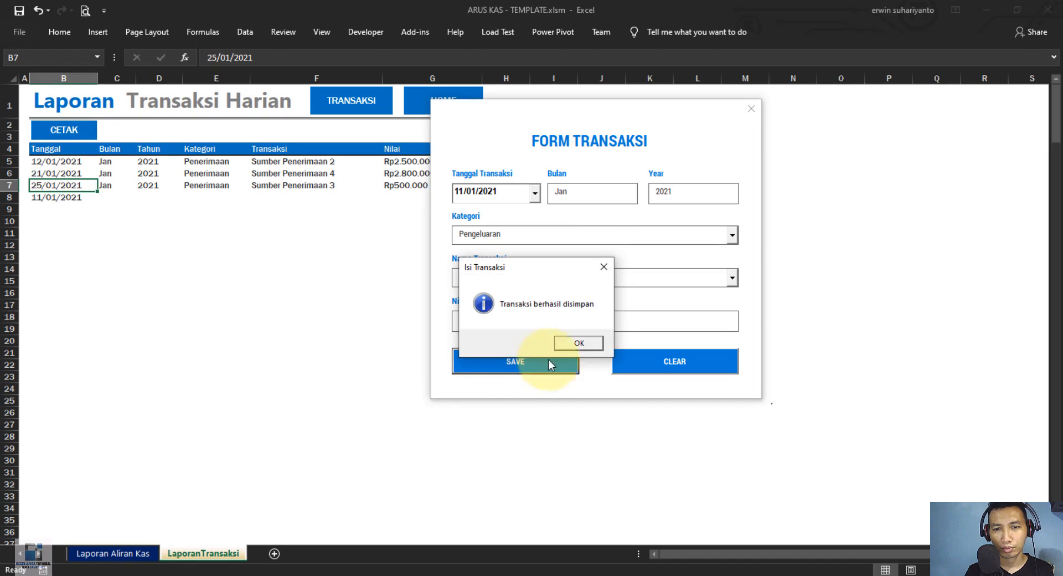
pyautogui.click(582, 344)
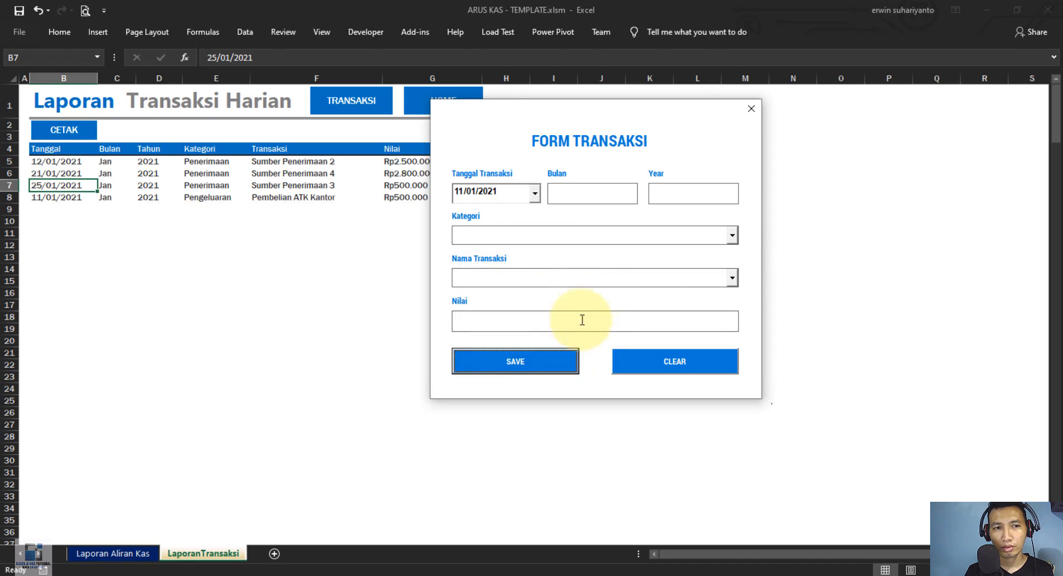
# Fill in a Pengeluaran transaction for Listrik/Air with Nilai 3500000 and try to save it
pyautogui.click(732, 238)
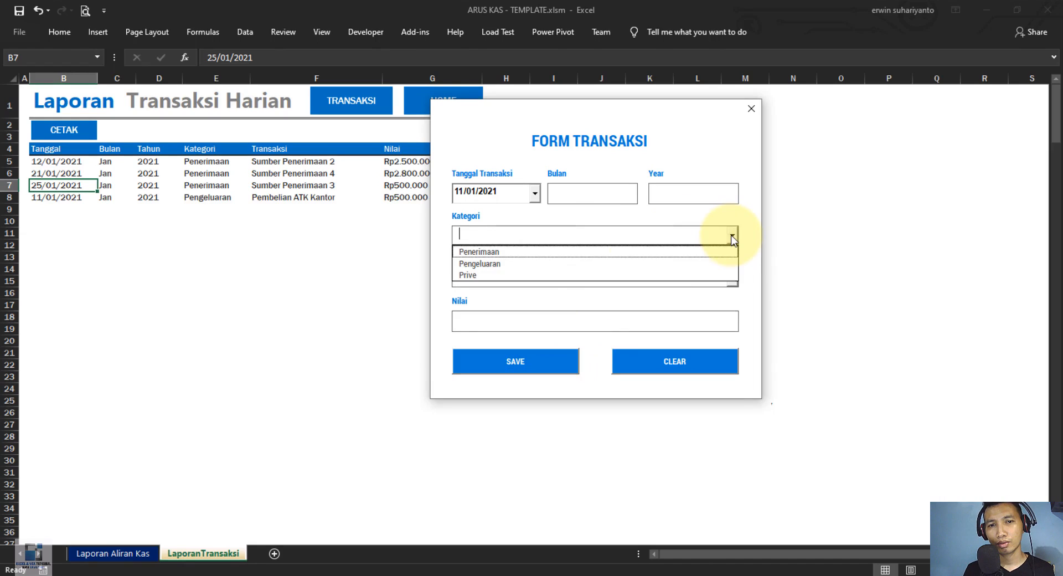
pyautogui.click(542, 264)
pyautogui.click(732, 277)
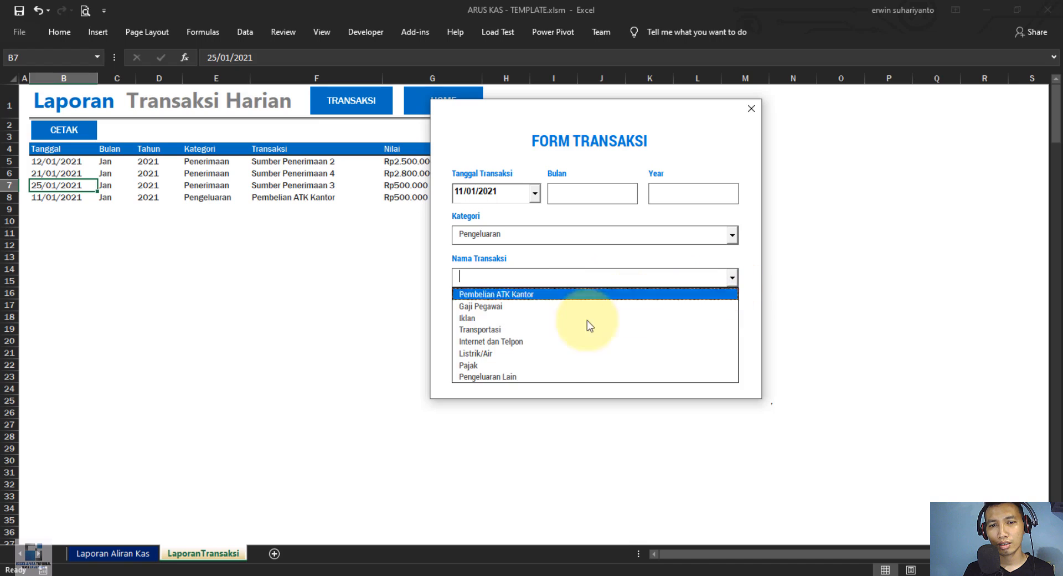
pyautogui.click(554, 355)
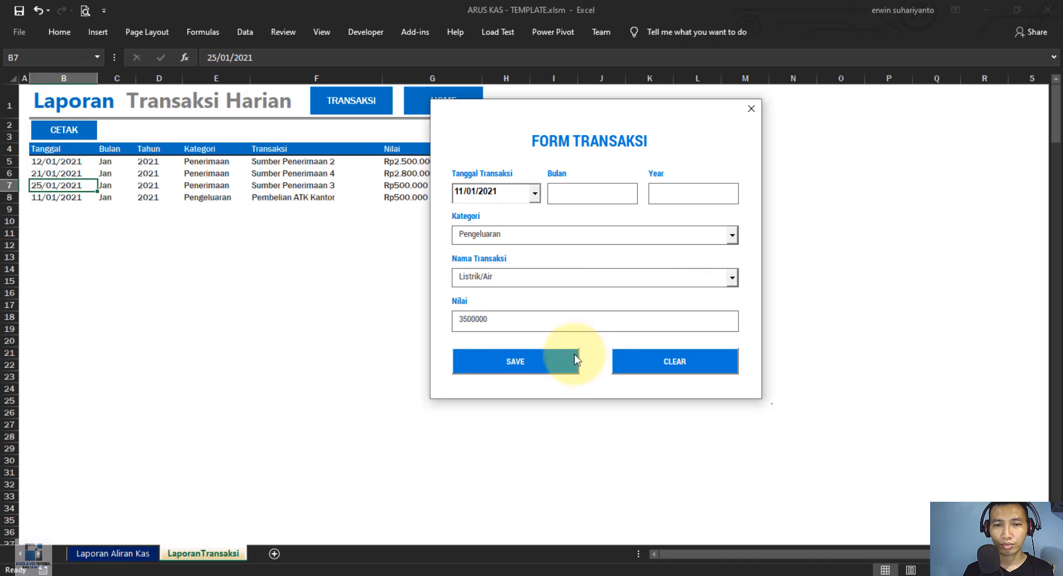
pyautogui.click(547, 367)
pyautogui.click(599, 343)
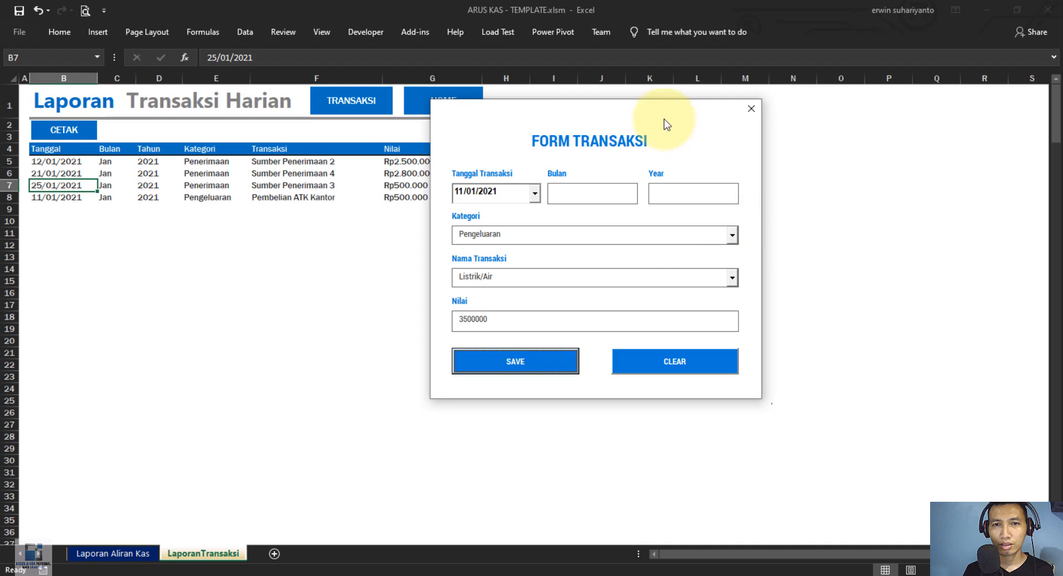
# Move the form clear of the transaction list, date the Listrik/Air transaction 20/01/2021, and save it
pyautogui.moveTo(663, 118); pyautogui.dragTo(719, 148)
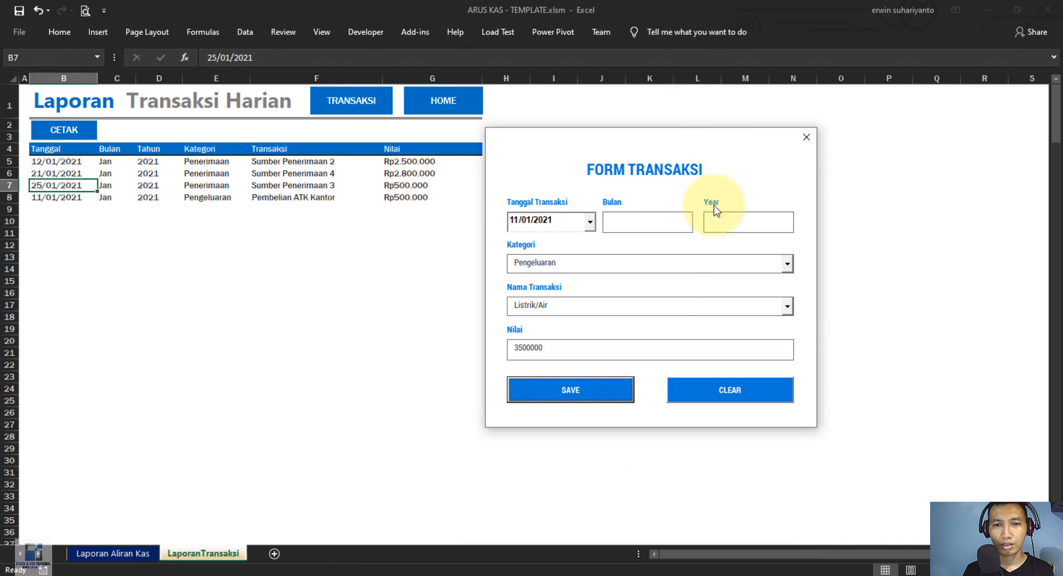
pyautogui.click(590, 221)
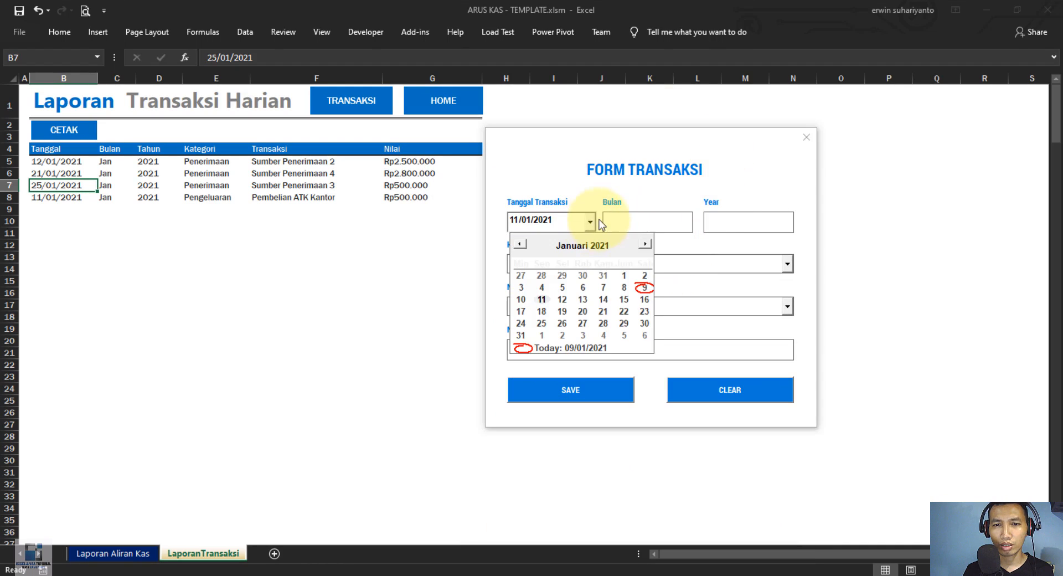
pyautogui.click(582, 310)
pyautogui.click(594, 386)
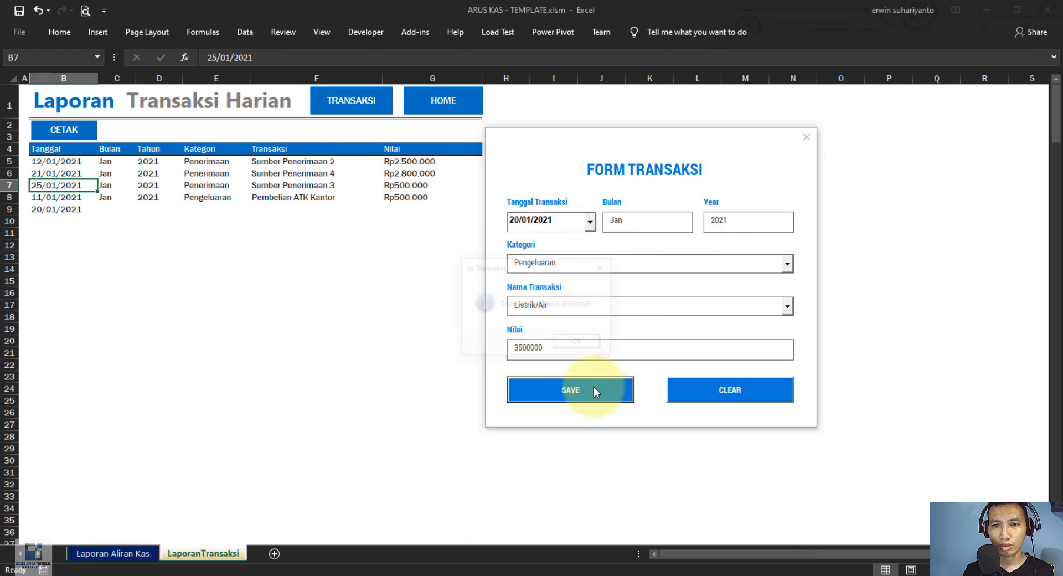
pyautogui.click(588, 340)
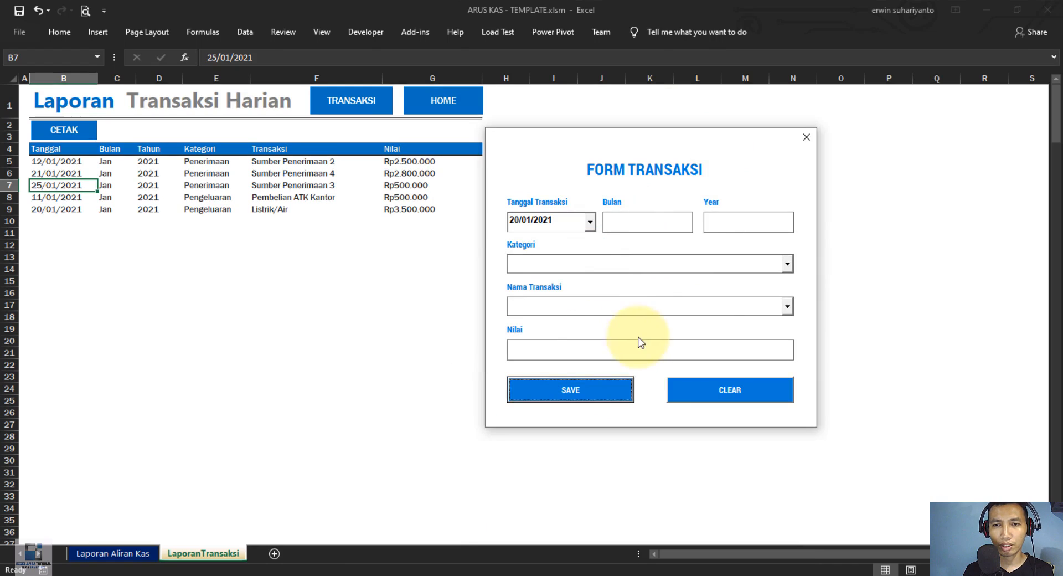
# Save a Prive transaction dated 30/01/2021 for Penarikan oleh Pemilik with Nilai 250000, and close the form
pyautogui.click(590, 222)
pyautogui.click(644, 322)
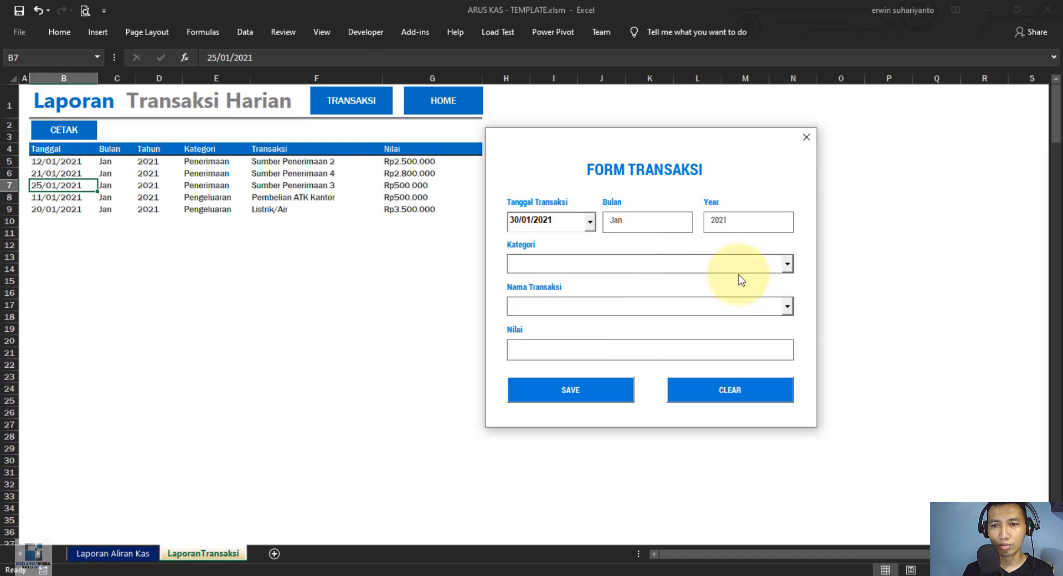
pyautogui.click(787, 263)
pyautogui.click(586, 304)
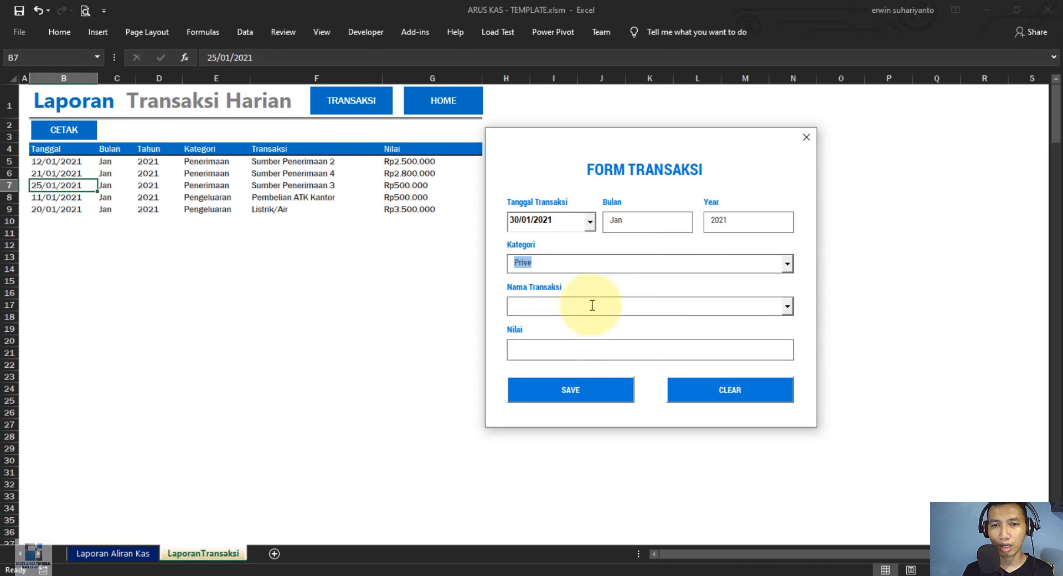
pyautogui.click(787, 310)
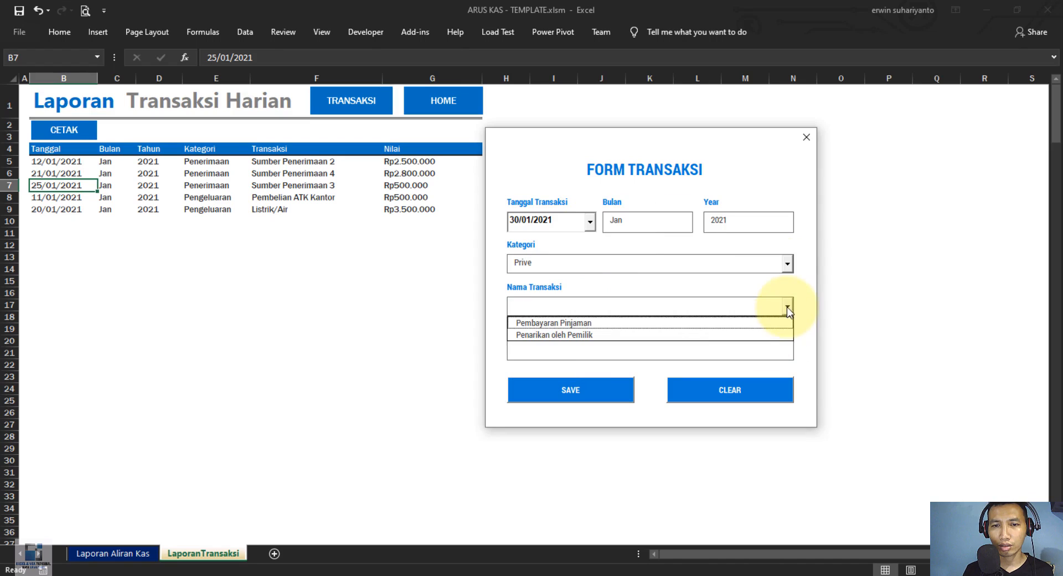
pyautogui.click(640, 335)
pyautogui.click(603, 347)
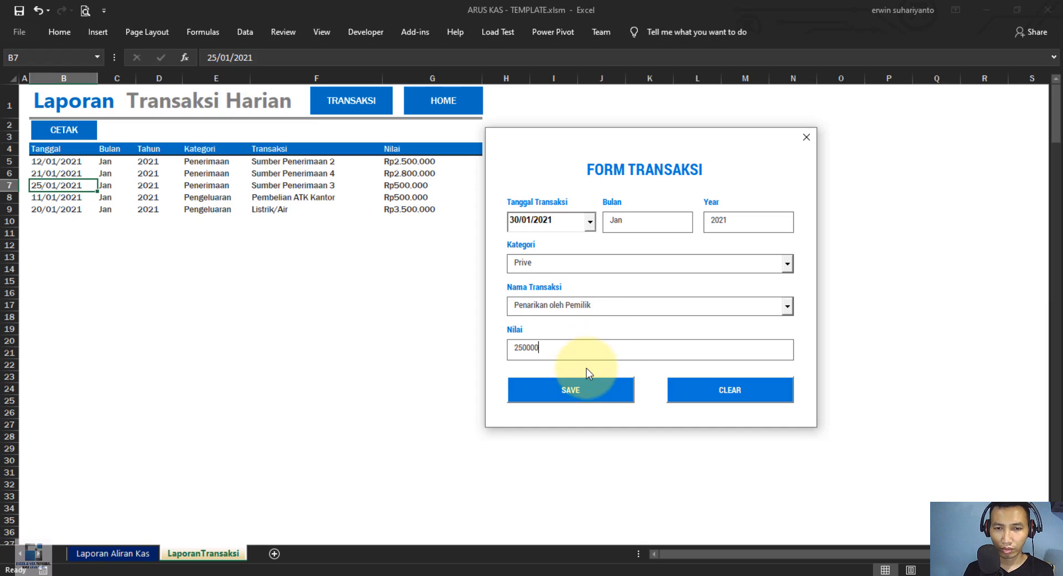
pyautogui.click(591, 390)
pyautogui.click(579, 344)
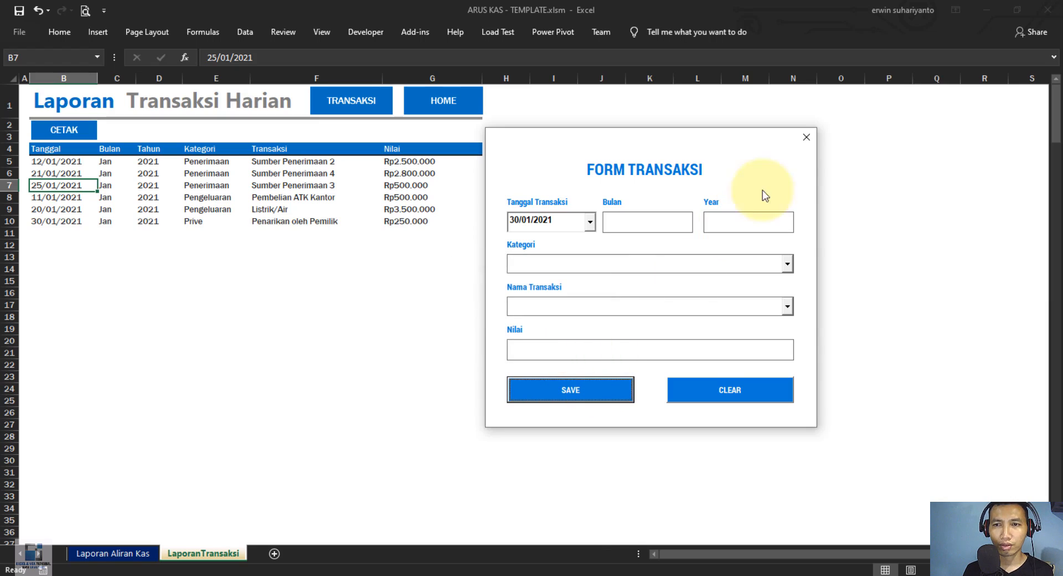
pyautogui.click(806, 137)
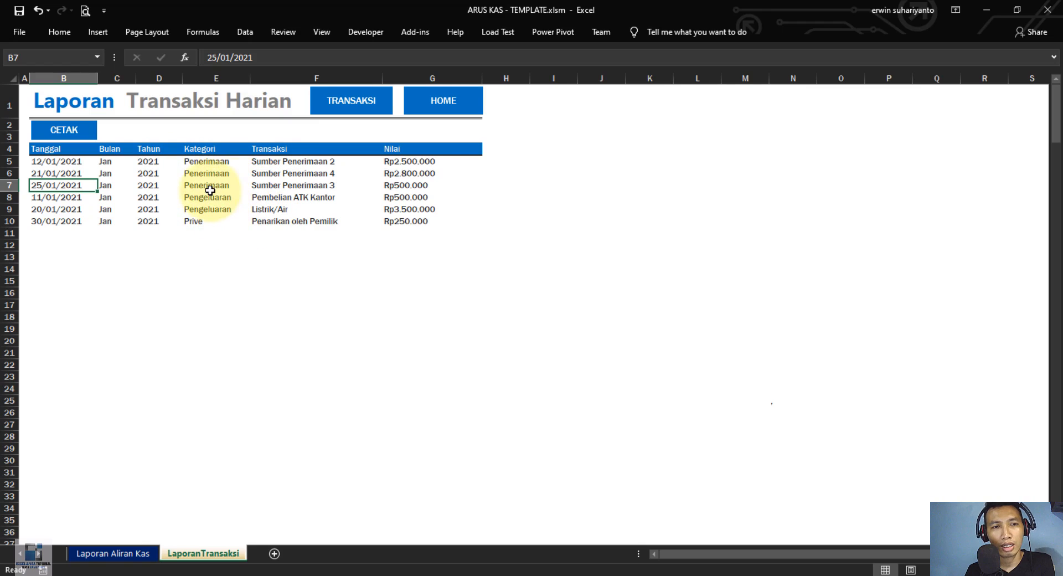
# On the Laporan Aliran Kas sheet, start a SUMIFS formula in E10 with the absolute sum range LaporanTransaksi!$G$5:$G$10
pyautogui.click(112, 553)
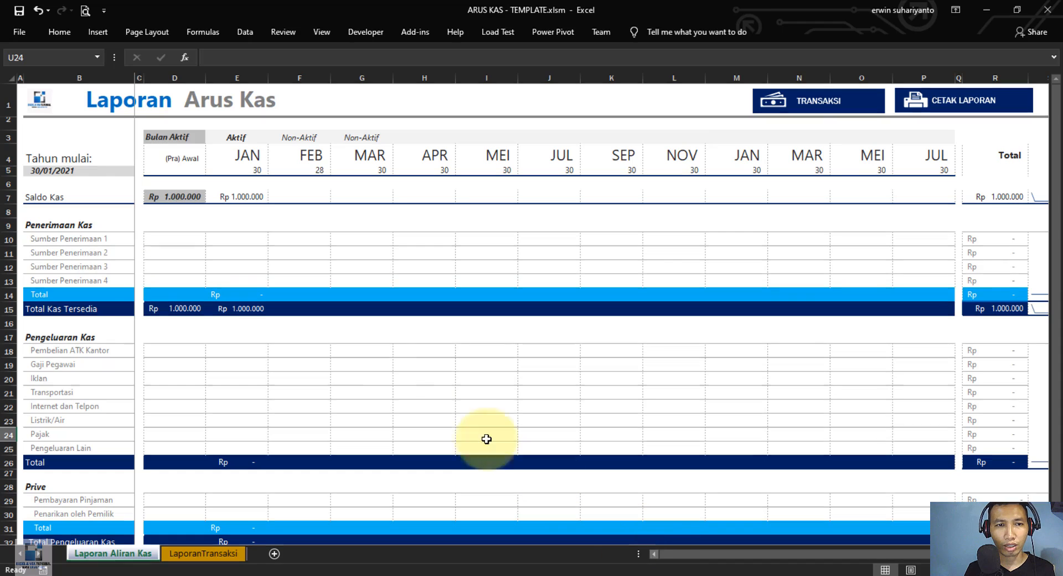
pyautogui.click(238, 238)
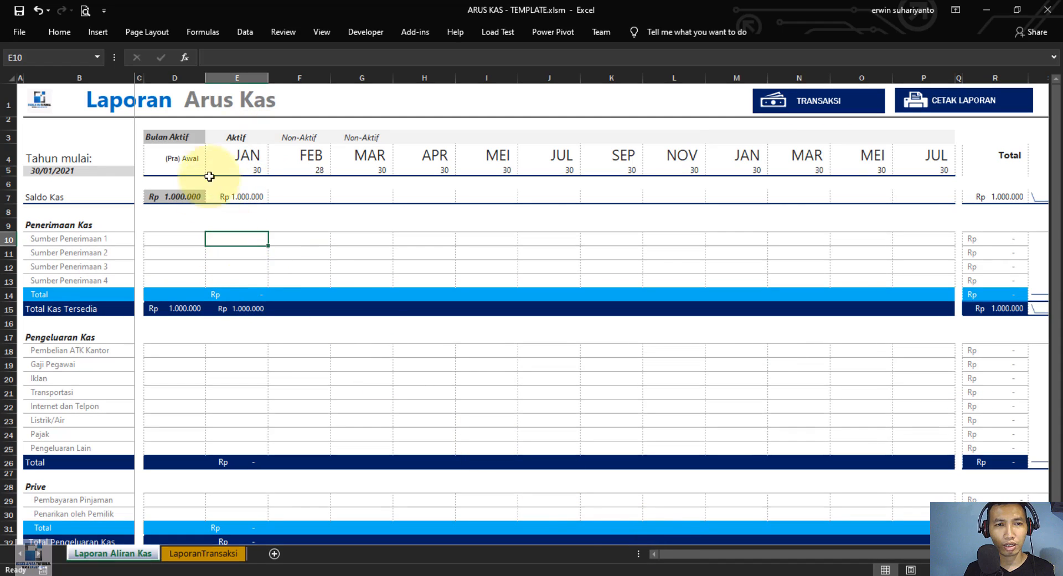
pyautogui.click(175, 77)
pyautogui.moveTo(174, 242); pyautogui.dragTo(177, 273)
pyautogui.click(238, 240)
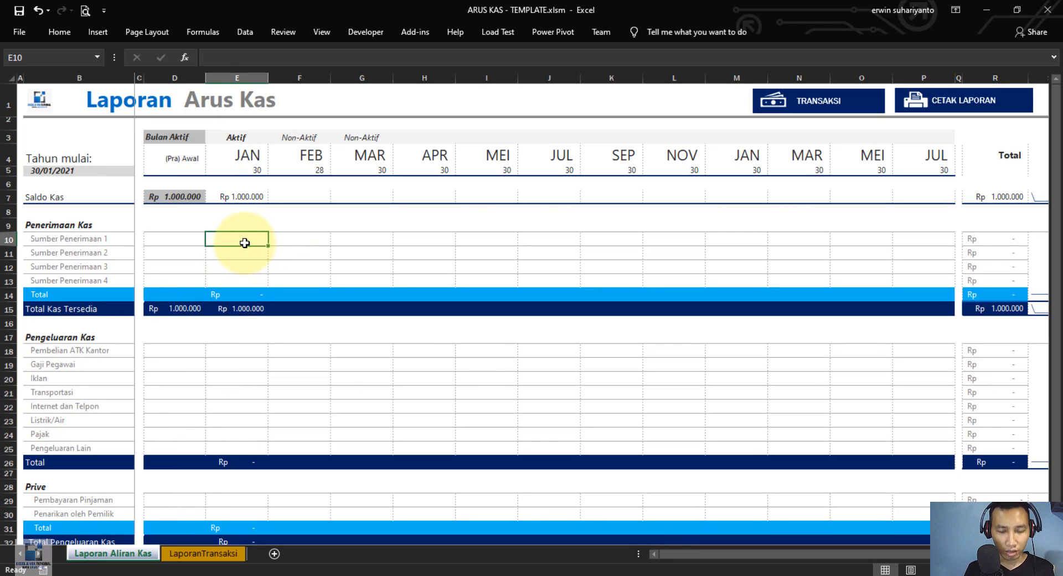
pyautogui.write('=SUMIFS')
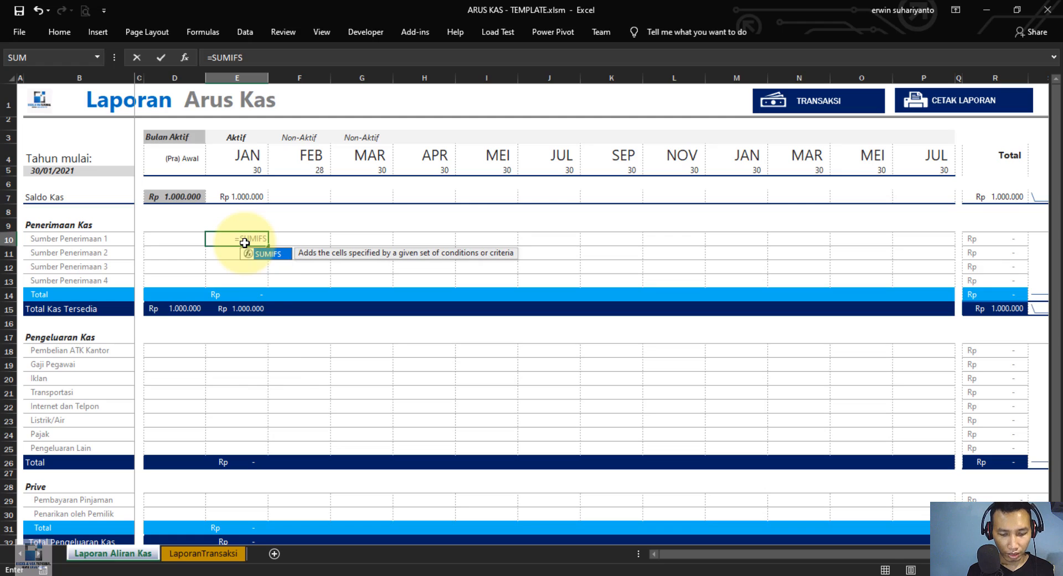
pyautogui.write('(')
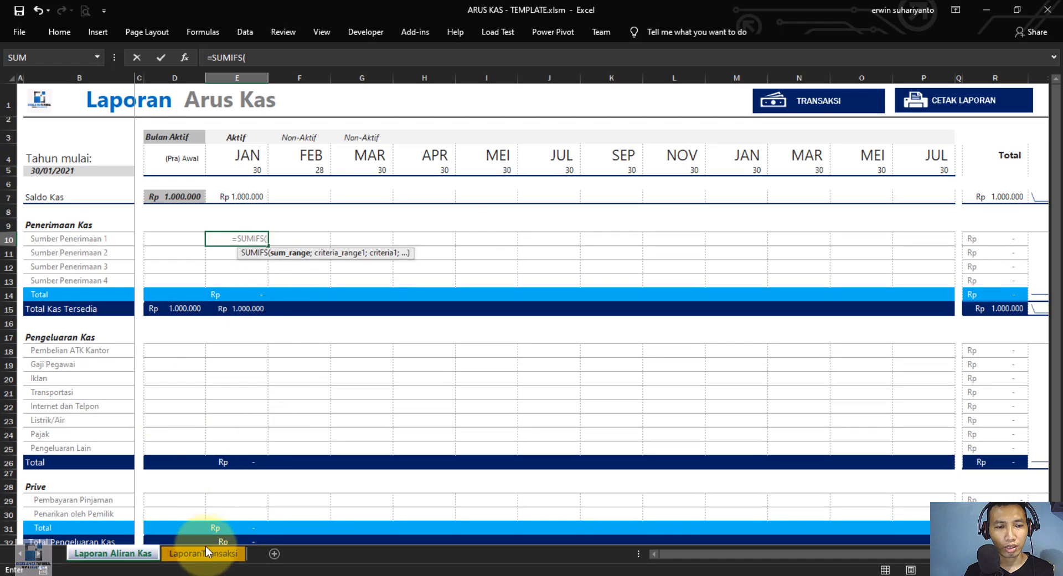
pyautogui.click(222, 553)
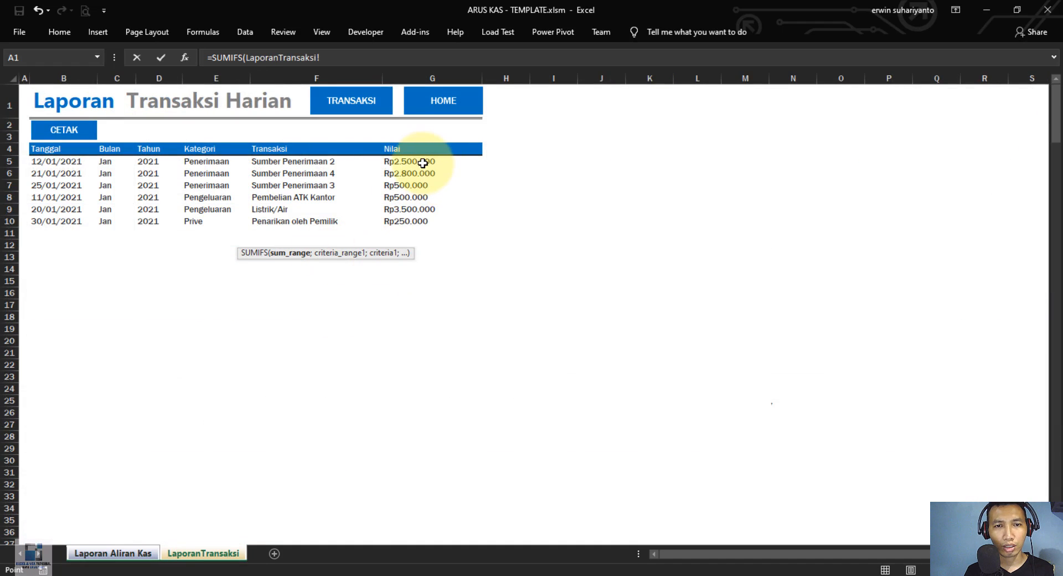
pyautogui.moveTo(422, 163); pyautogui.dragTo(415, 225)
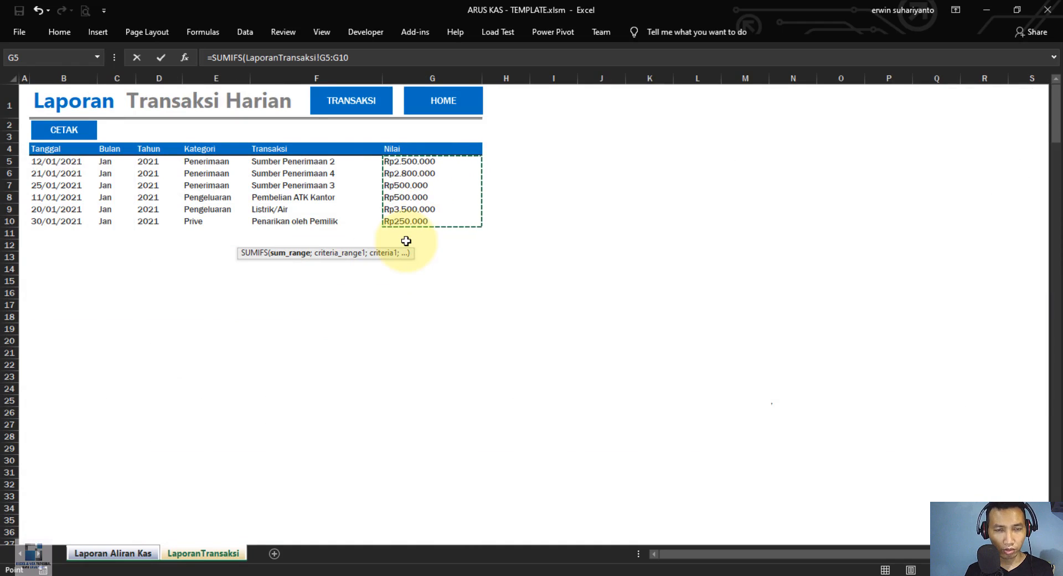
pyautogui.press('F4')
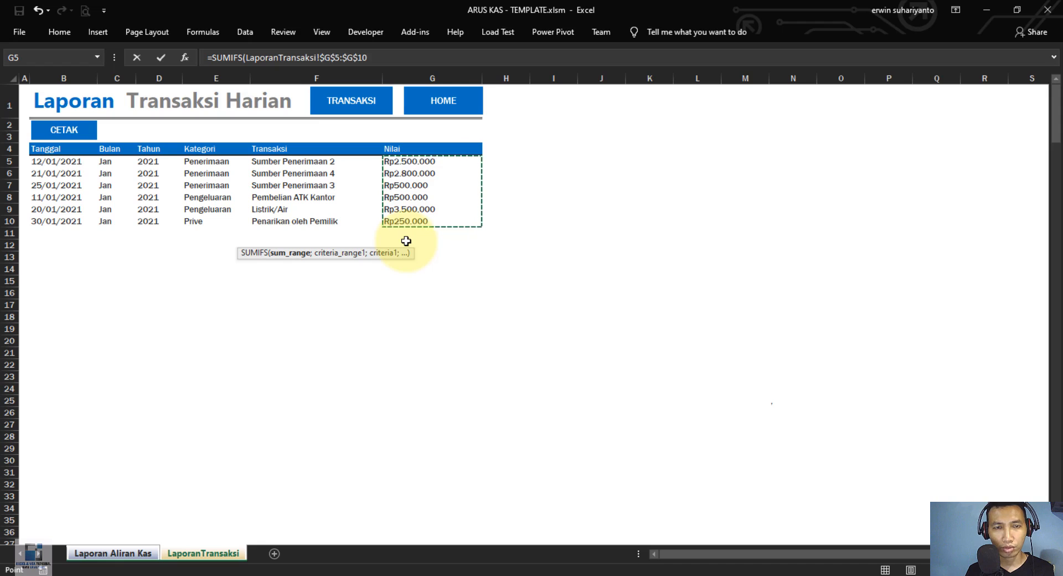
pyautogui.write(';')
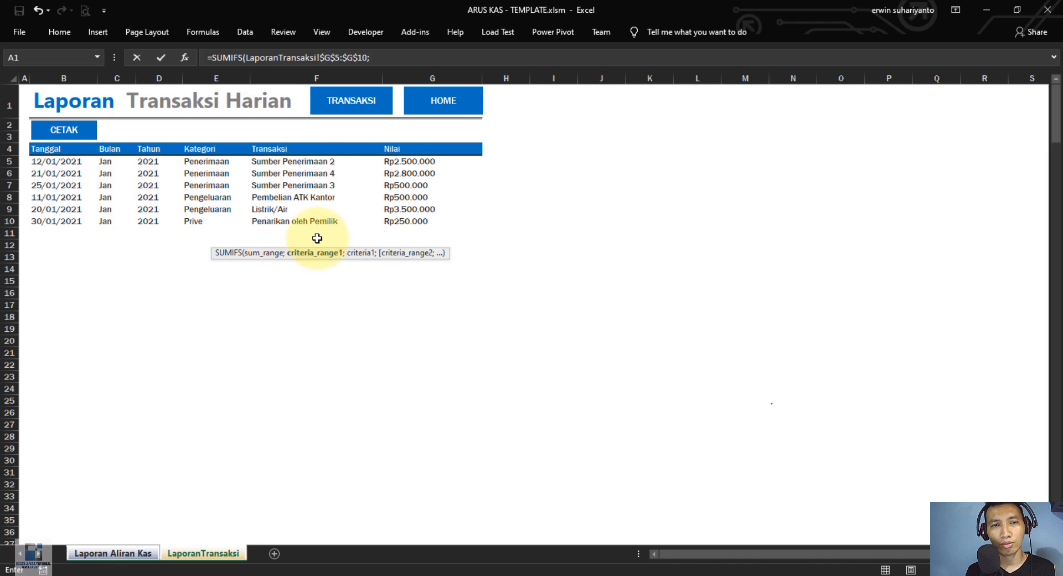
# Add the first SUMIFS condition, matching the Transaksi range LaporanTransaksi!$F$5:$F$10 against B10 of Laporan Aliran Kas
pyautogui.moveTo(308, 162); pyautogui.dragTo(307, 226)
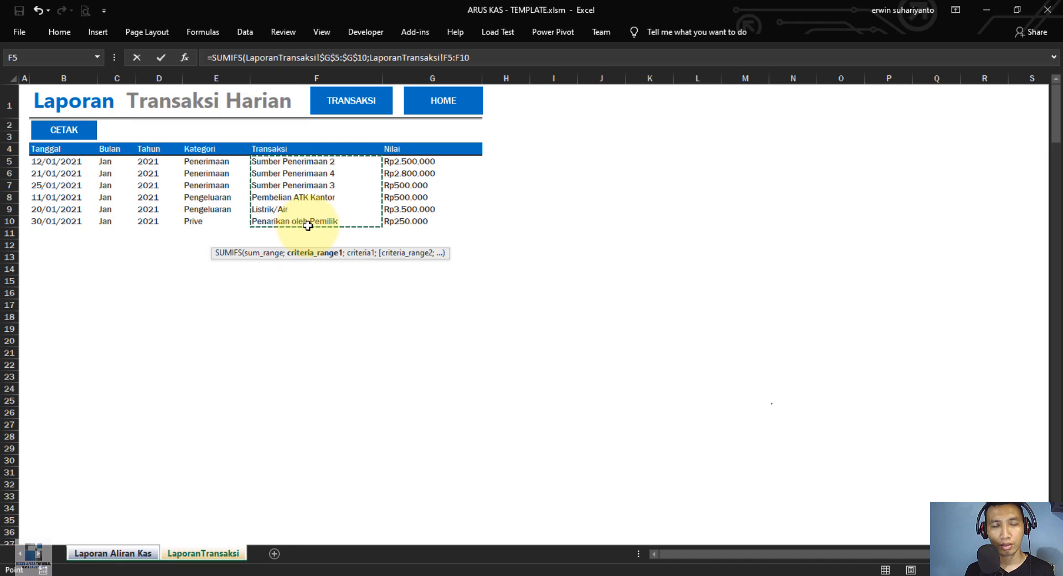
pyautogui.press('F4')
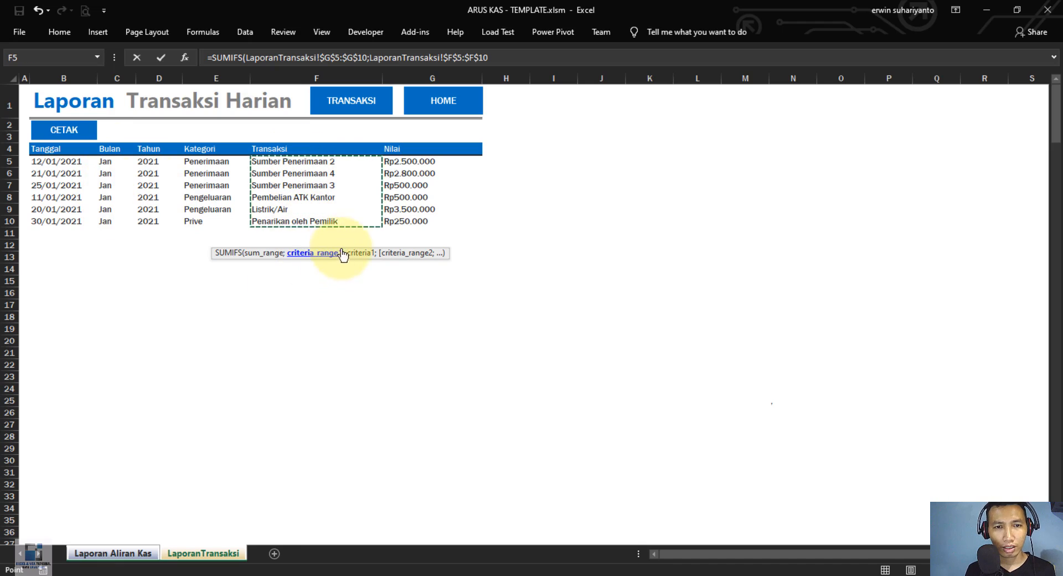
pyautogui.write(';')
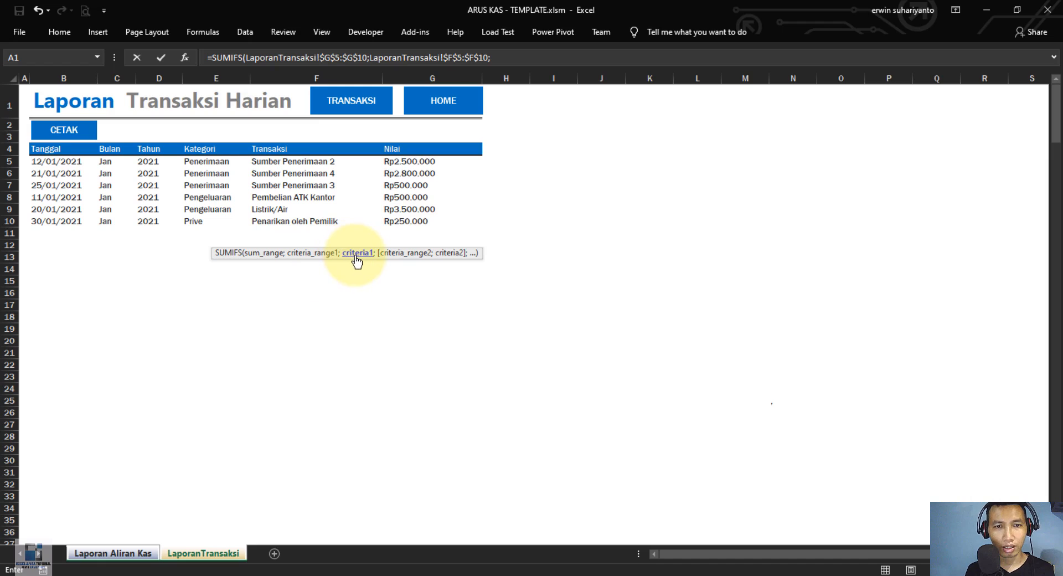
pyautogui.click(140, 554)
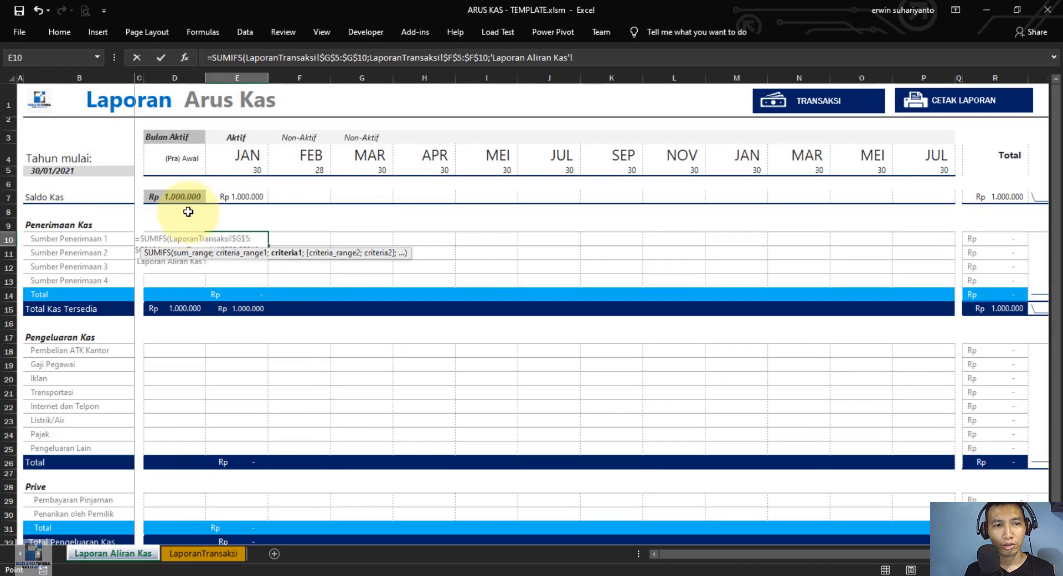
pyautogui.click(66, 237)
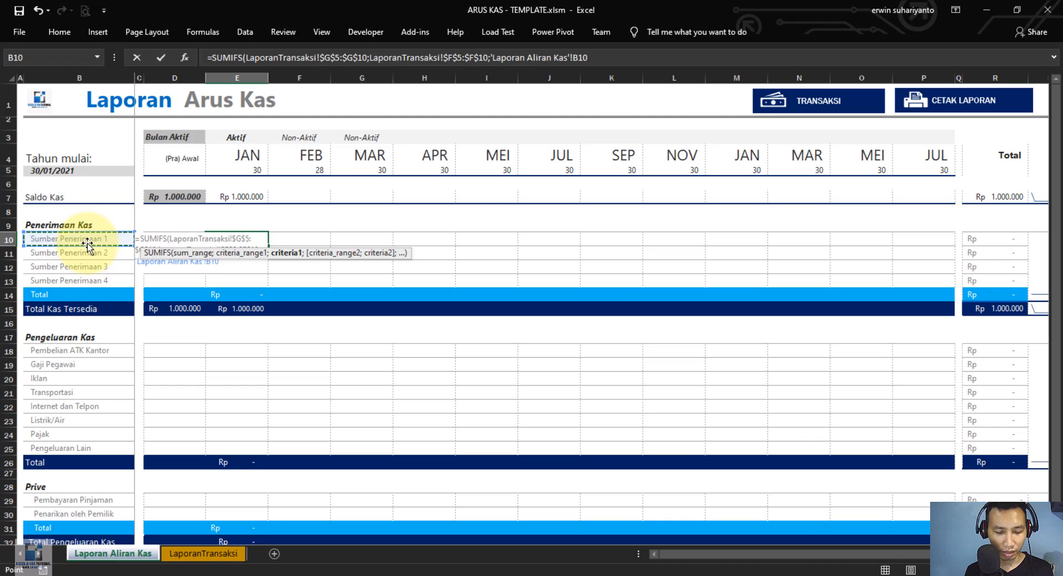
pyautogui.write(';')
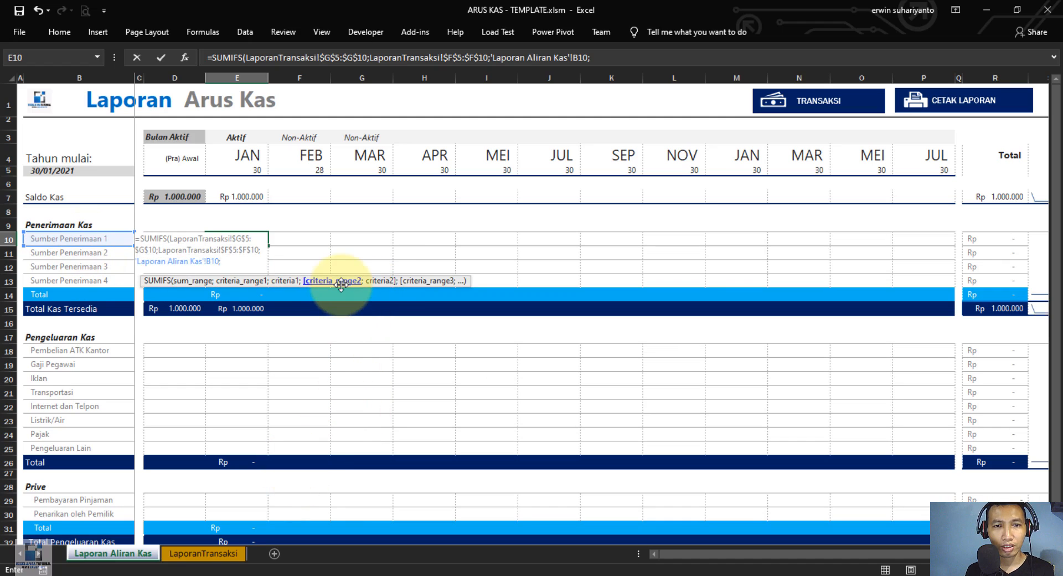
# Add the second SUMIFS condition, matching the Bulan range LaporanTransaksi!$C$5:$C$10 against month cell E4, and close the parenthesis
pyautogui.click(231, 553)
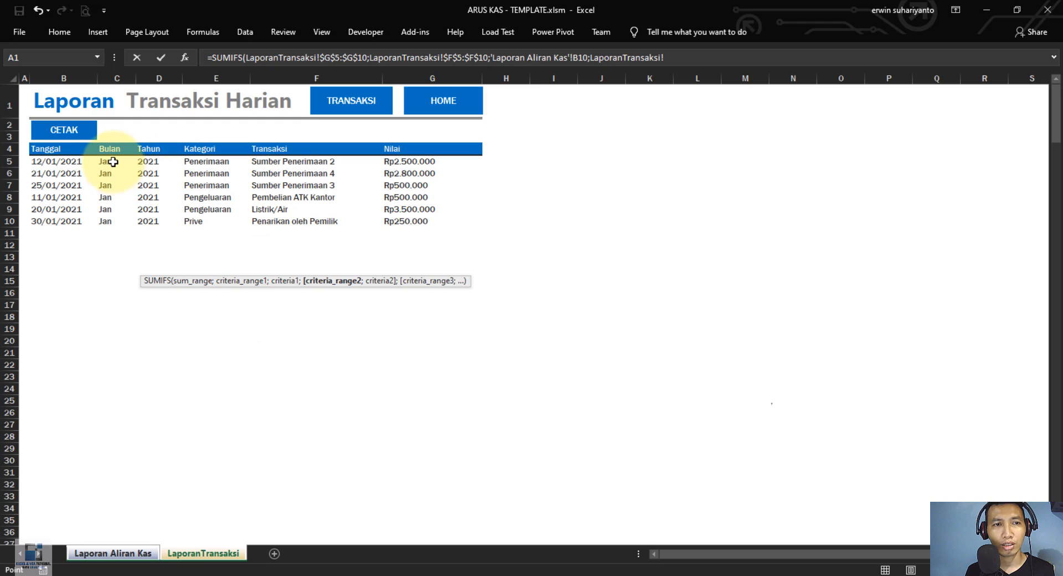
pyautogui.moveTo(113, 161); pyautogui.dragTo(105, 221)
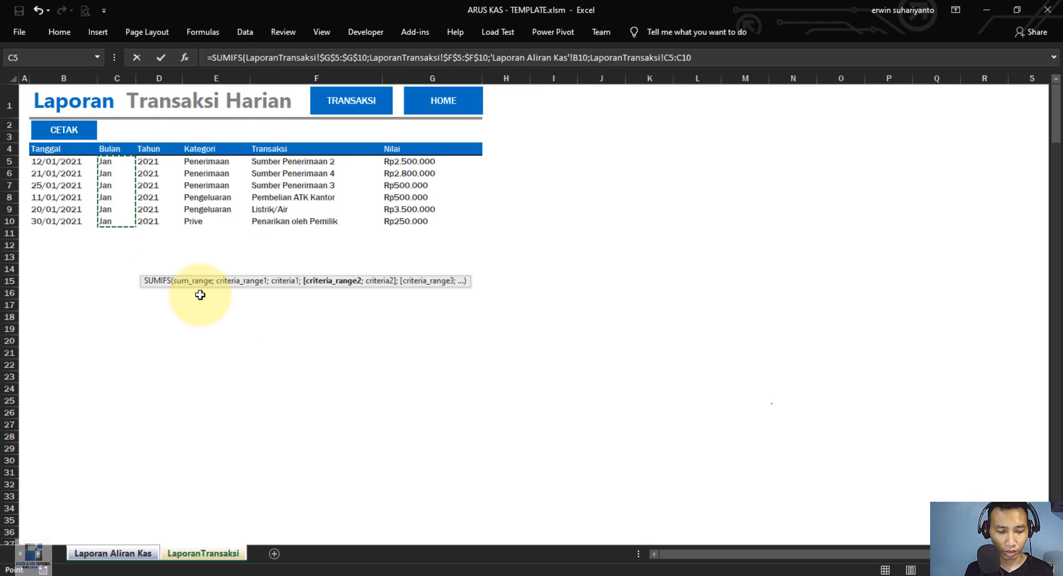
pyautogui.write(';')
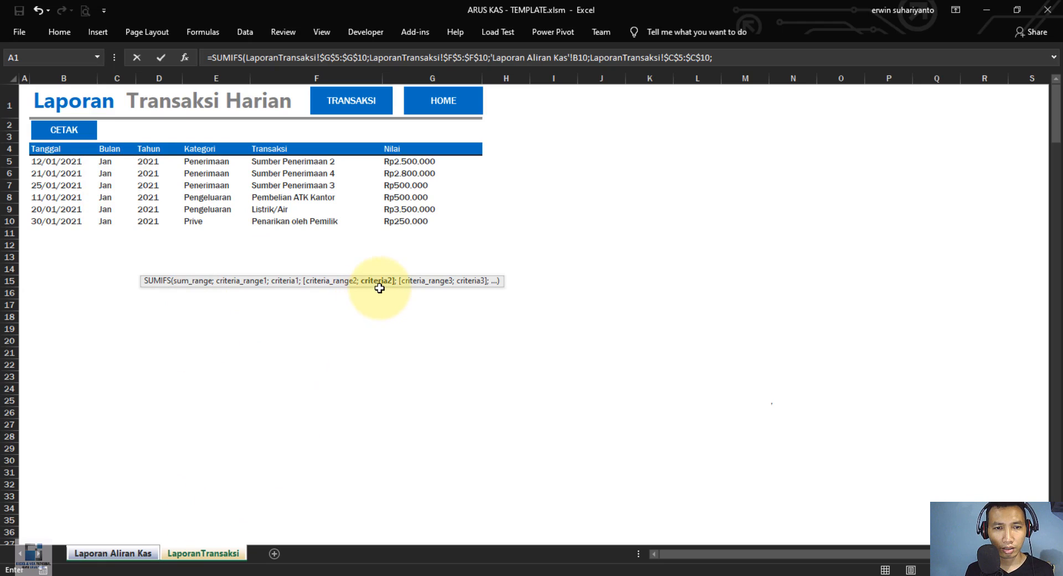
pyautogui.click(134, 557)
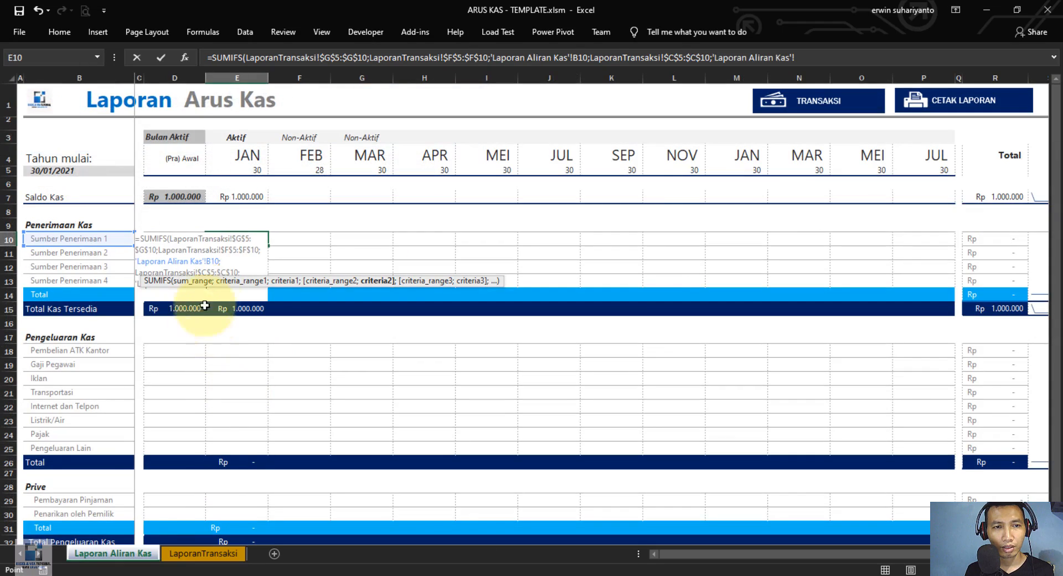
pyautogui.click(246, 155)
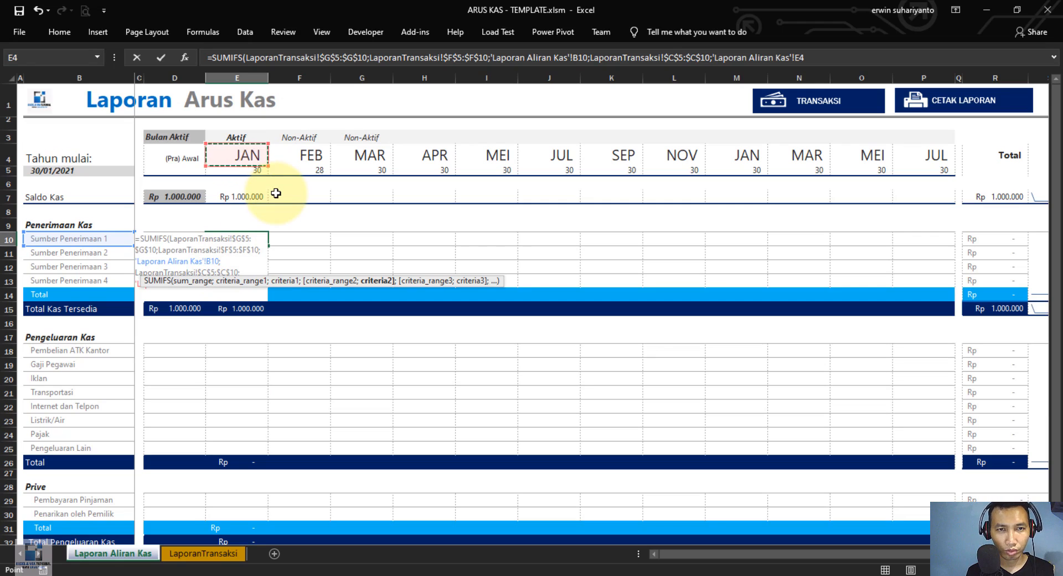
pyautogui.write(')')
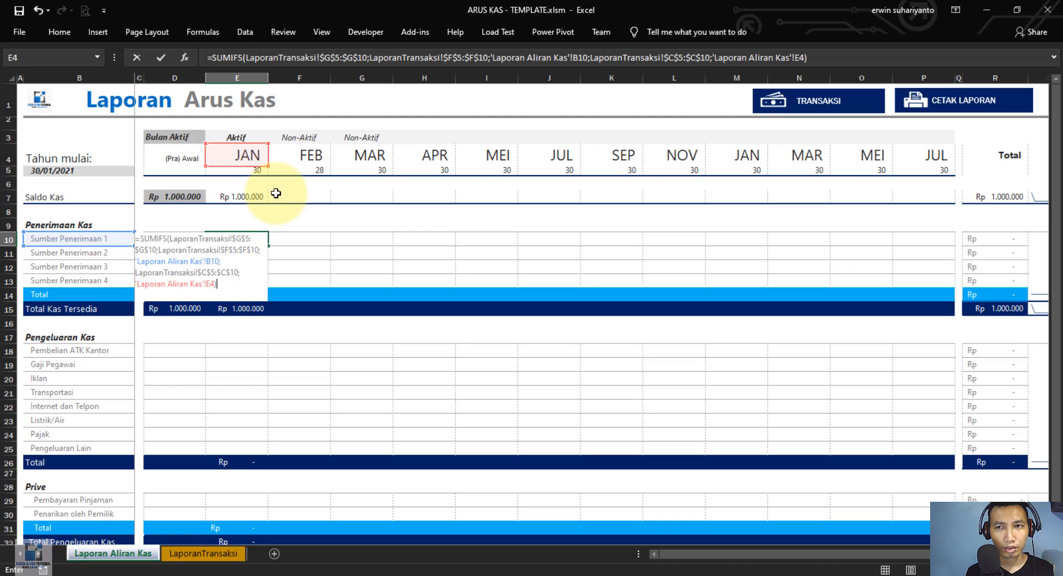
# Enter the SUMIFS formula in E10 and compare month cell E4 with the Bulan column on the LaporanTransaksi sheet
pyautogui.press('Return')
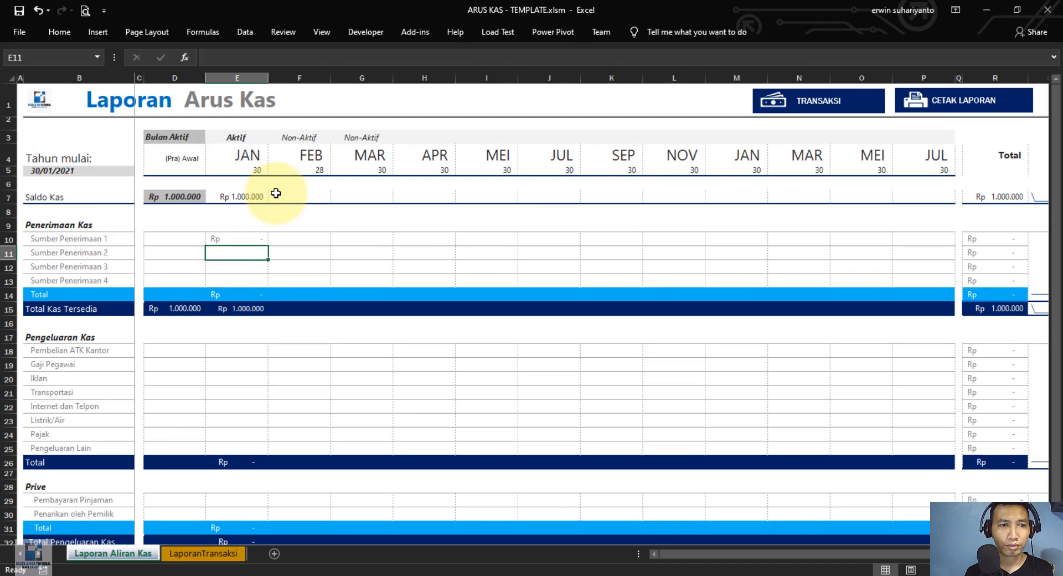
pyautogui.click(238, 241)
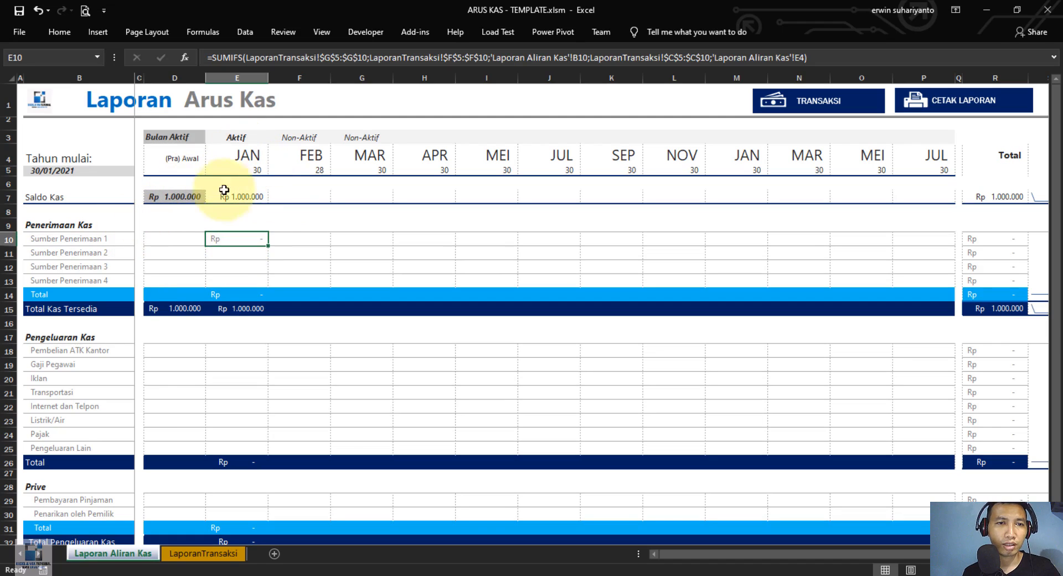
pyautogui.click(246, 159)
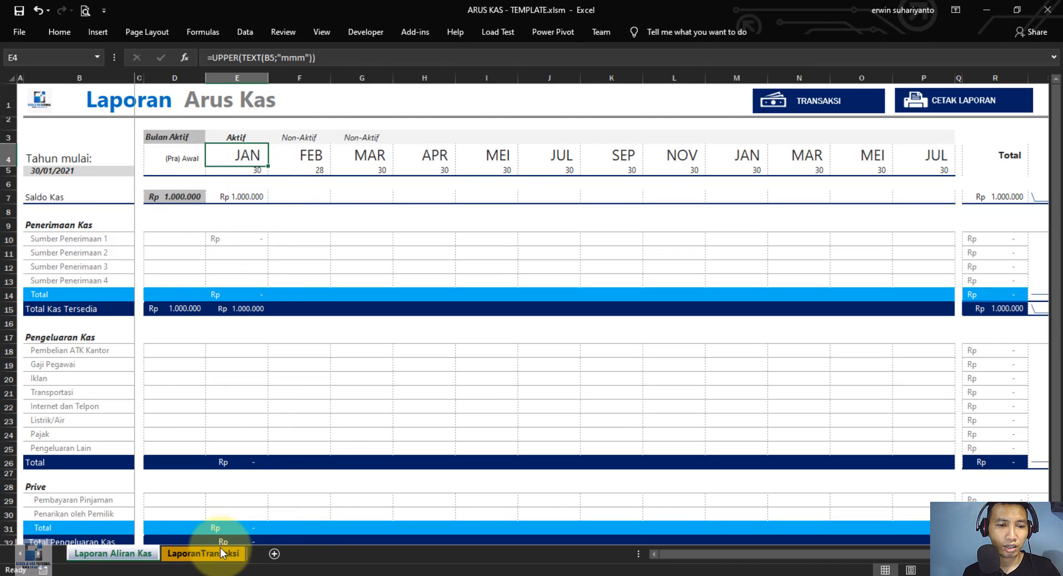
pyautogui.click(203, 552)
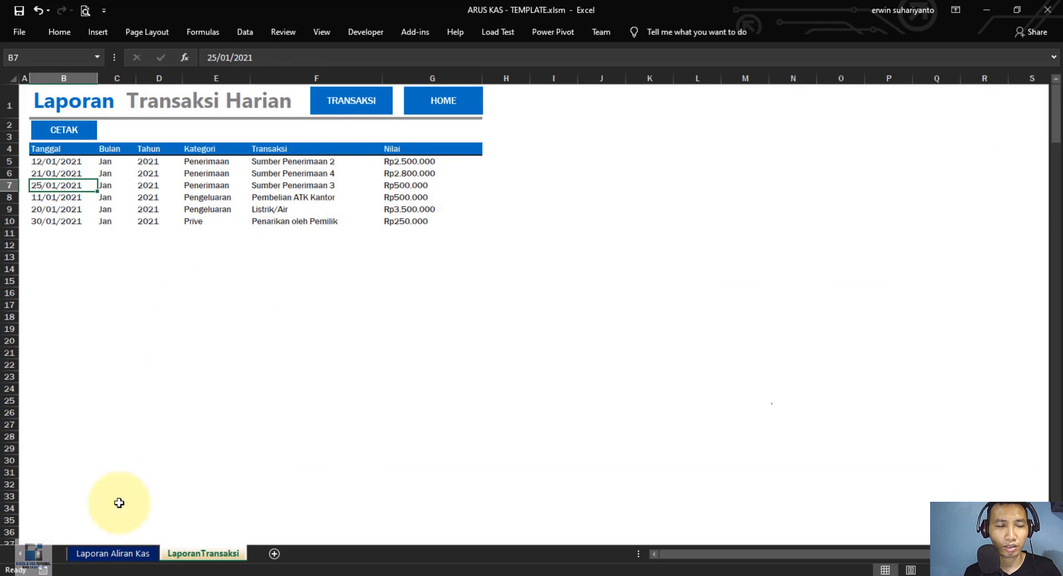
pyautogui.click(102, 552)
# Lock the row of the month reference in E10's SUMIFS formula, making it E$4
pyautogui.click(249, 239)
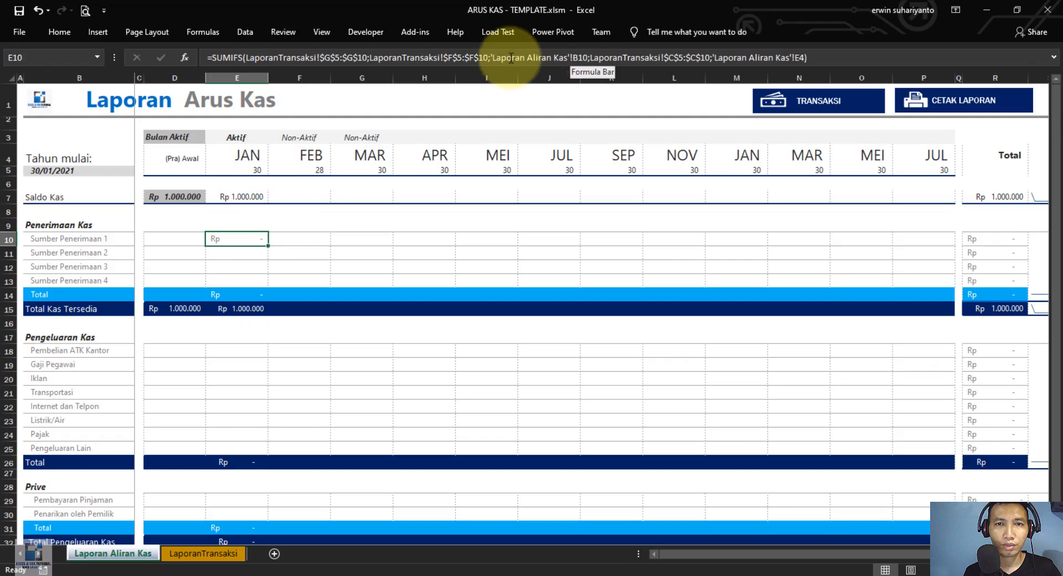
pyautogui.click(415, 59)
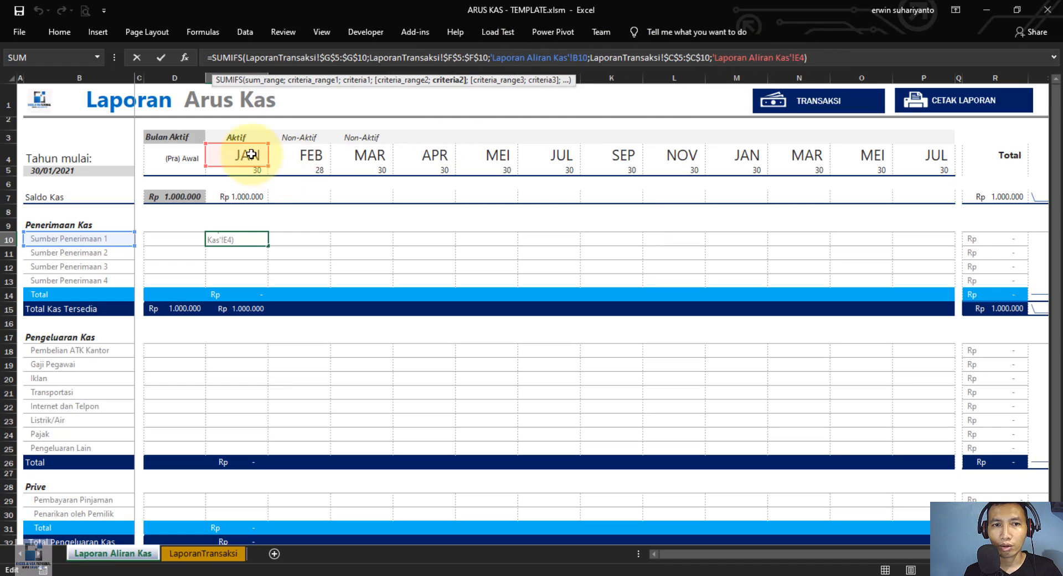
pyautogui.click(809, 62)
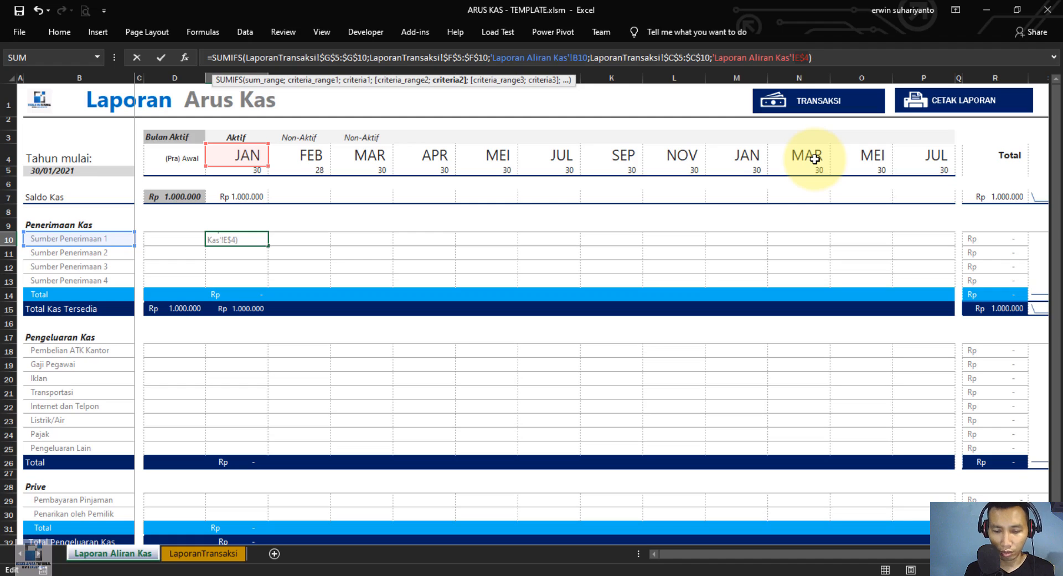
pyautogui.press('Return')
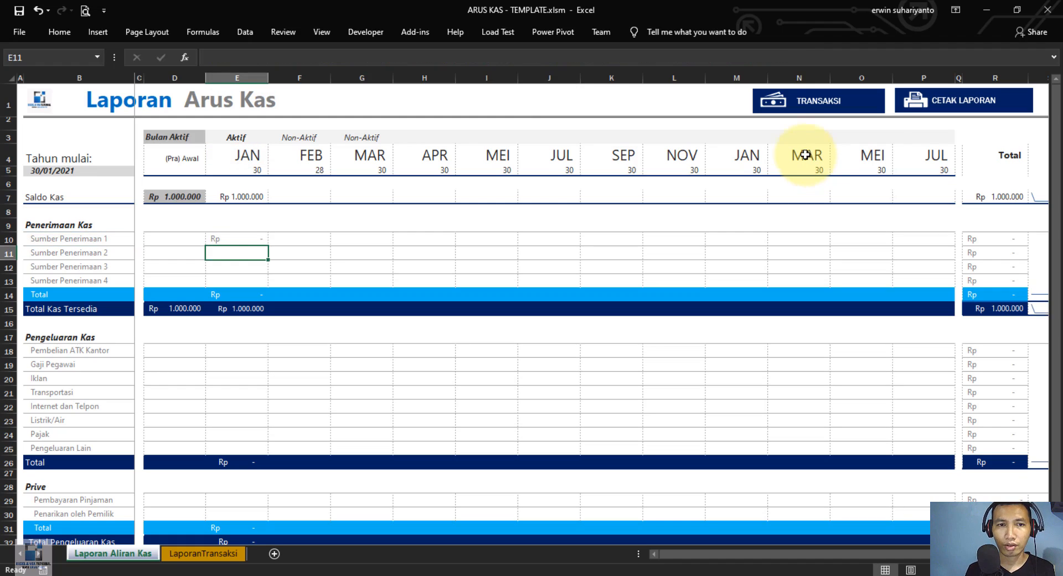
# Extend the LaporanTransaksi sum range and both criteria ranges in E10's SUMIFS formula to row 10000
pyautogui.click(258, 238)
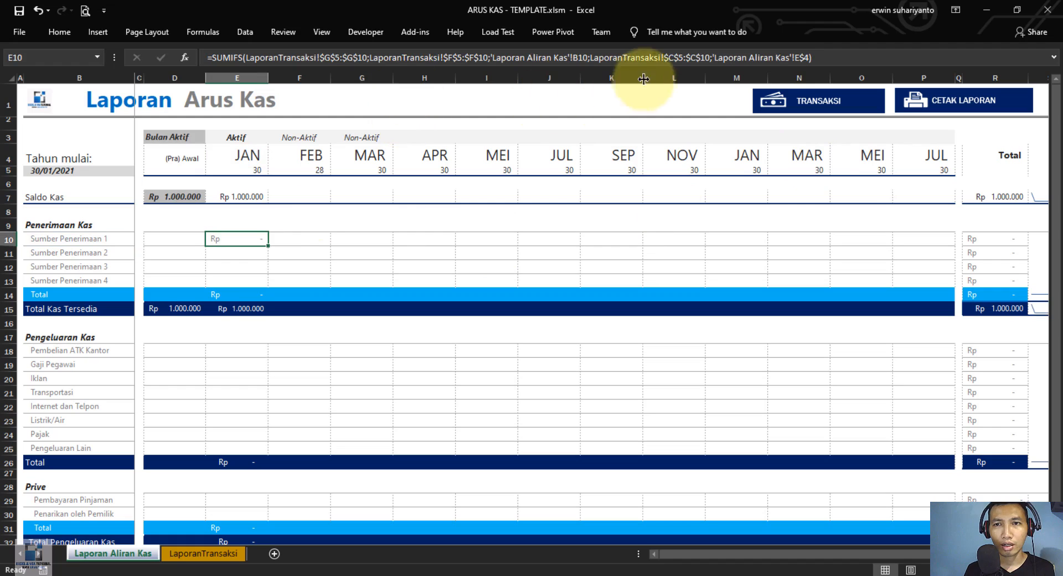
pyautogui.click(811, 59)
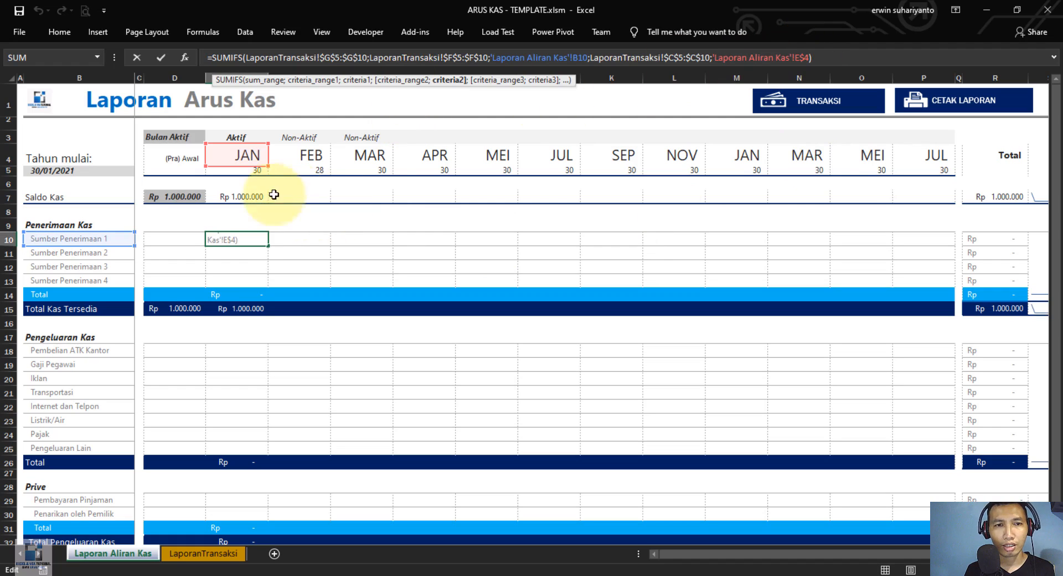
pyautogui.click(367, 58)
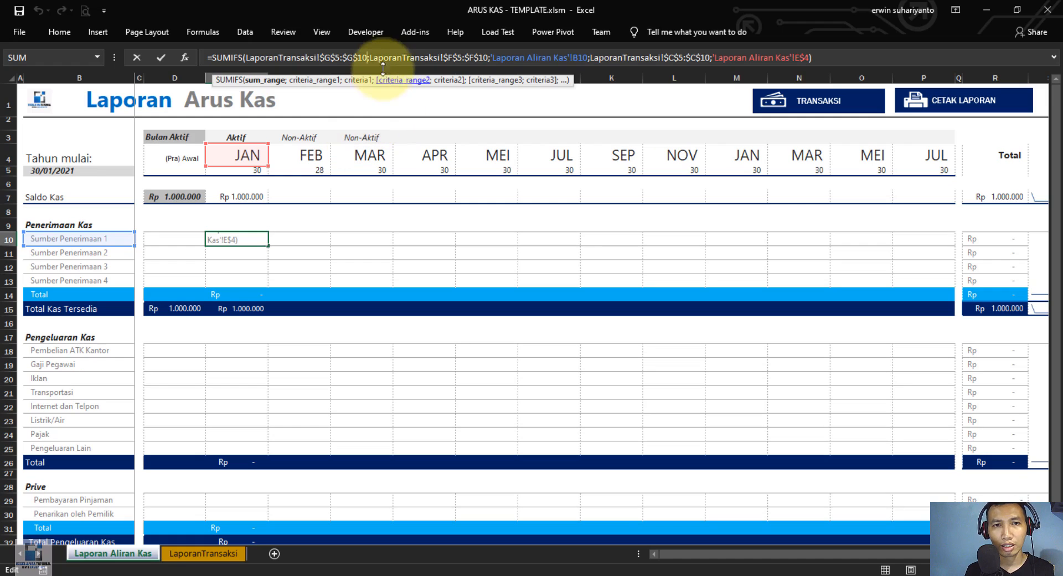
pyautogui.click(367, 57)
pyautogui.write('000')
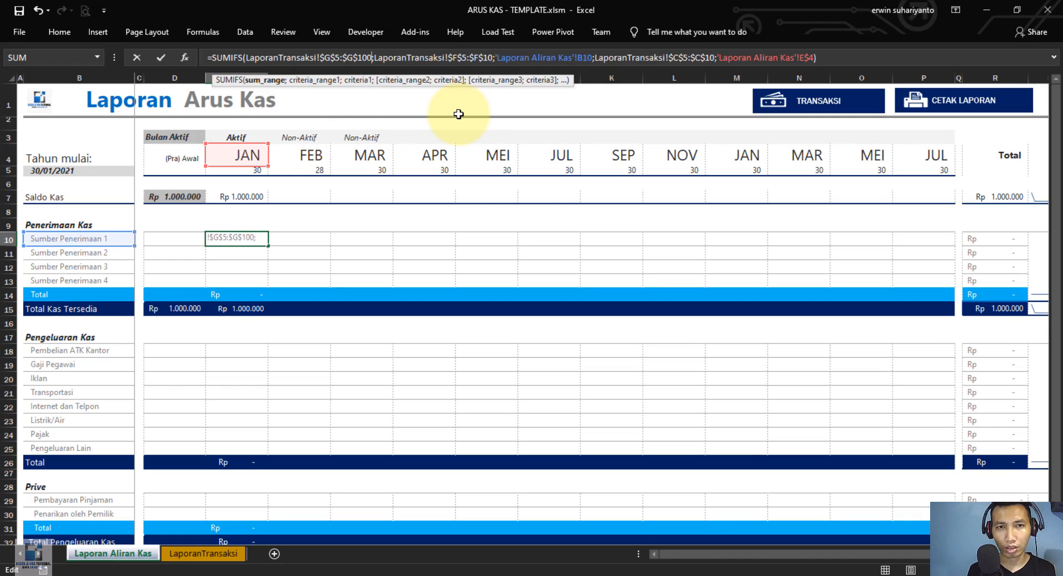
pyautogui.click(502, 57)
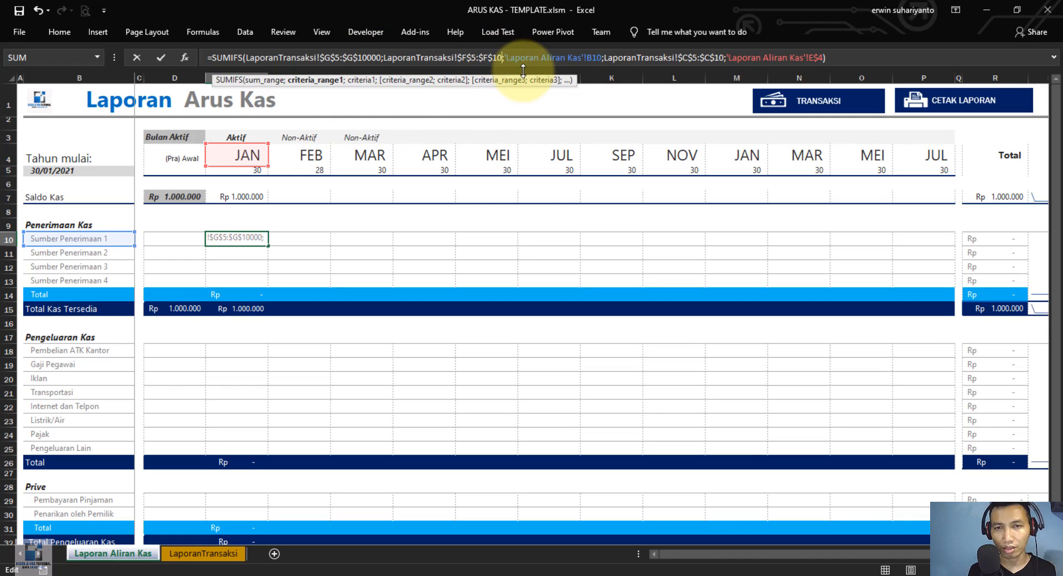
pyautogui.write('000')
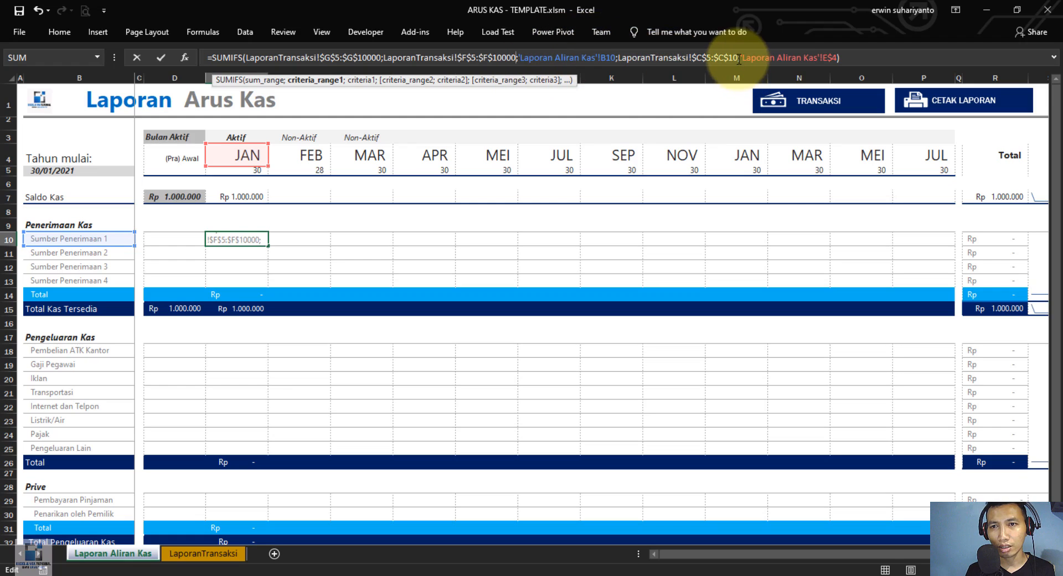
pyautogui.click(738, 57)
pyautogui.write('00')
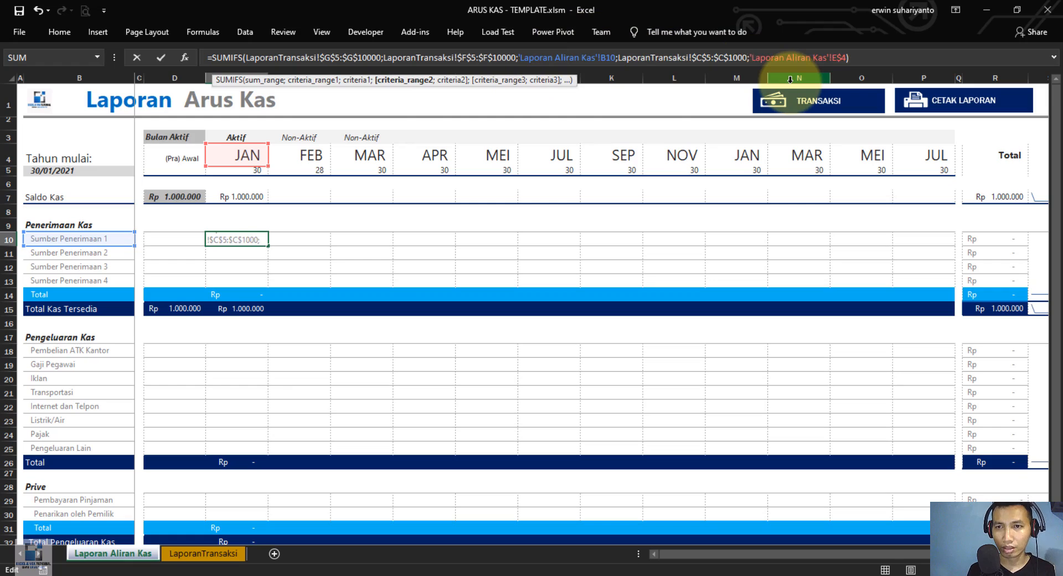
pyautogui.write('0')
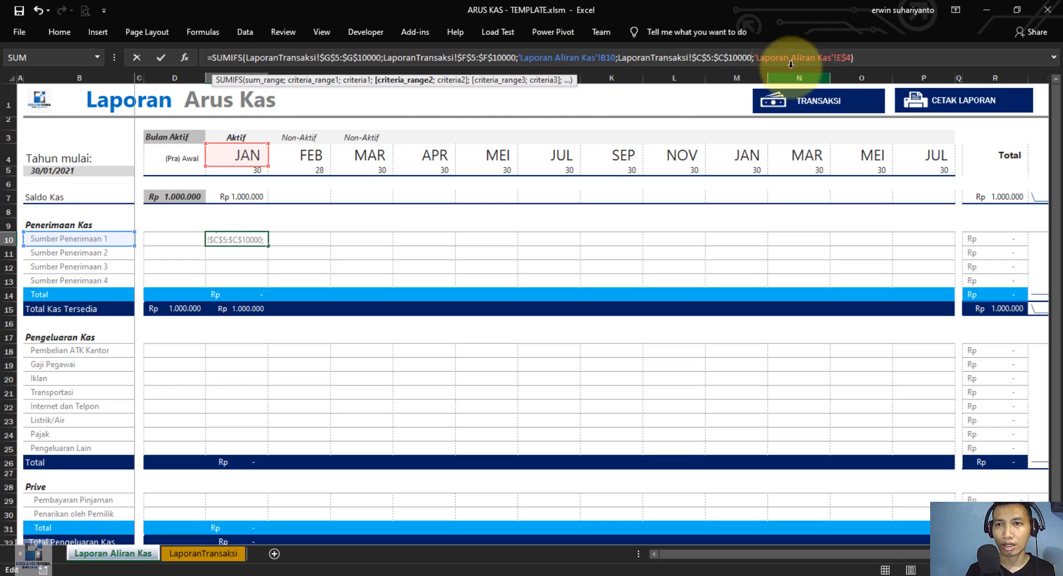
# Lock the column of the item reference in E10's SUMIFS formula as $B10 and enter the formula
pyautogui.click(613, 58)
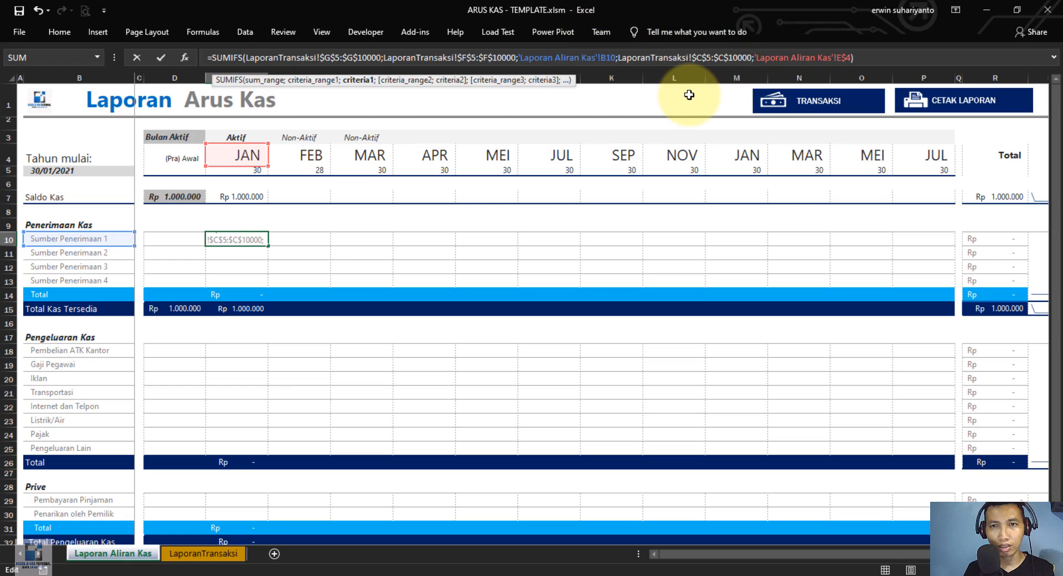
pyautogui.press('F4')
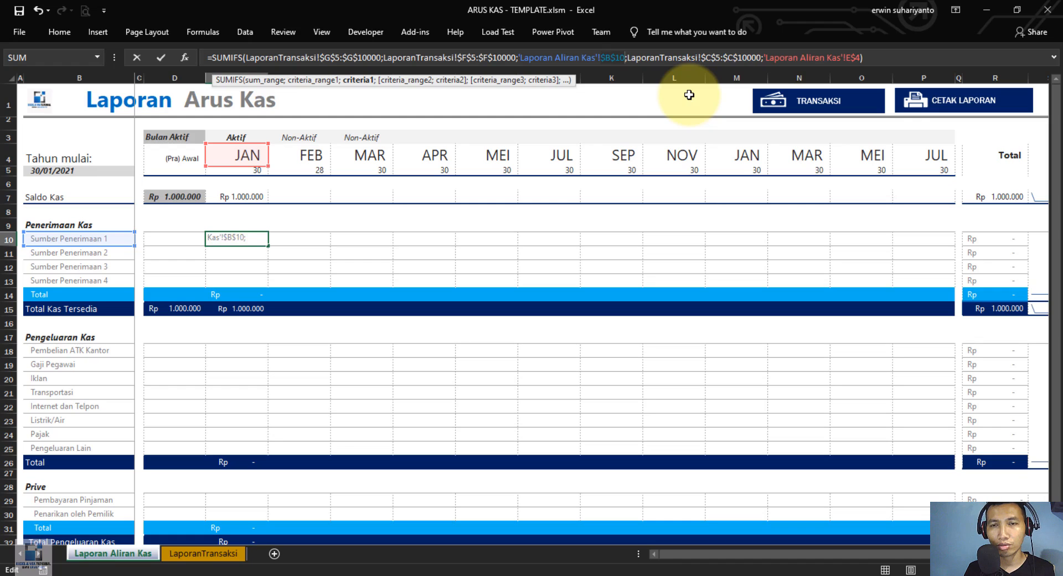
pyautogui.press('F4')
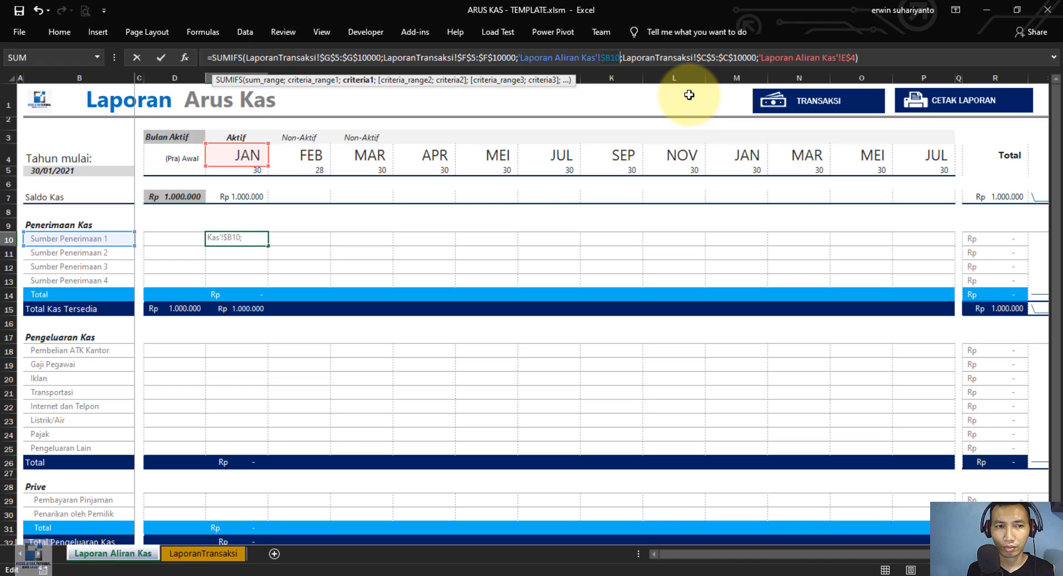
pyautogui.hotkey('ctrl', 'Return')
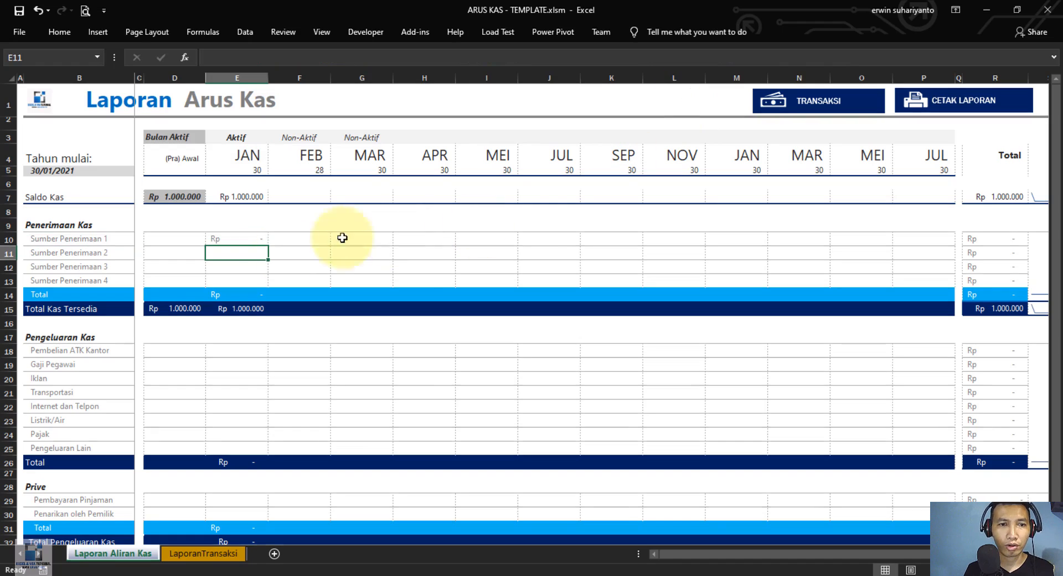
# Fill the SUMIFS formula from E10 down to E13 and inspect the filled Penerimaan Kas cells
pyautogui.moveTo(268, 244); pyautogui.dragTo(255, 283)
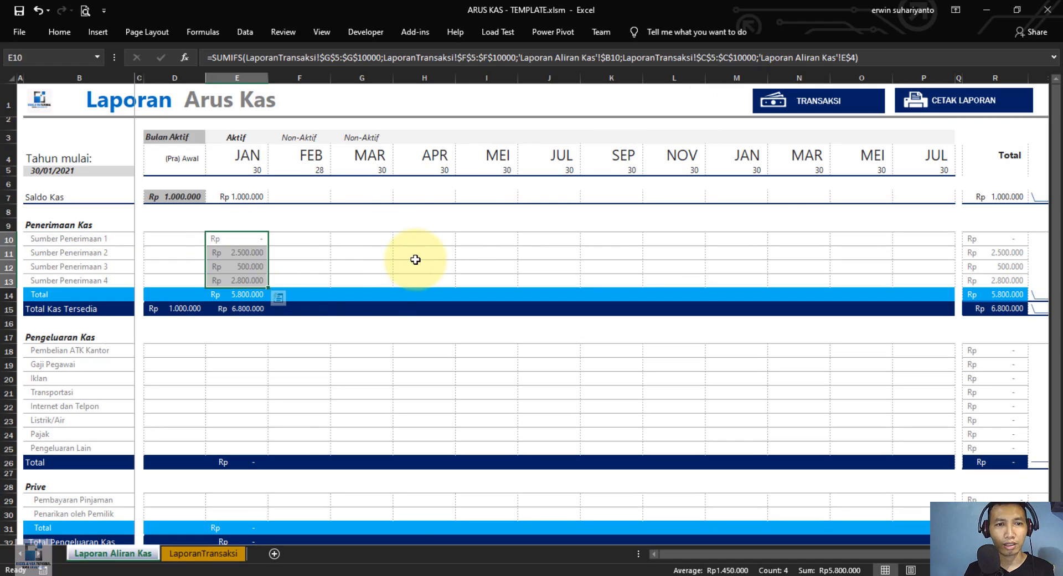
pyautogui.click(335, 266)
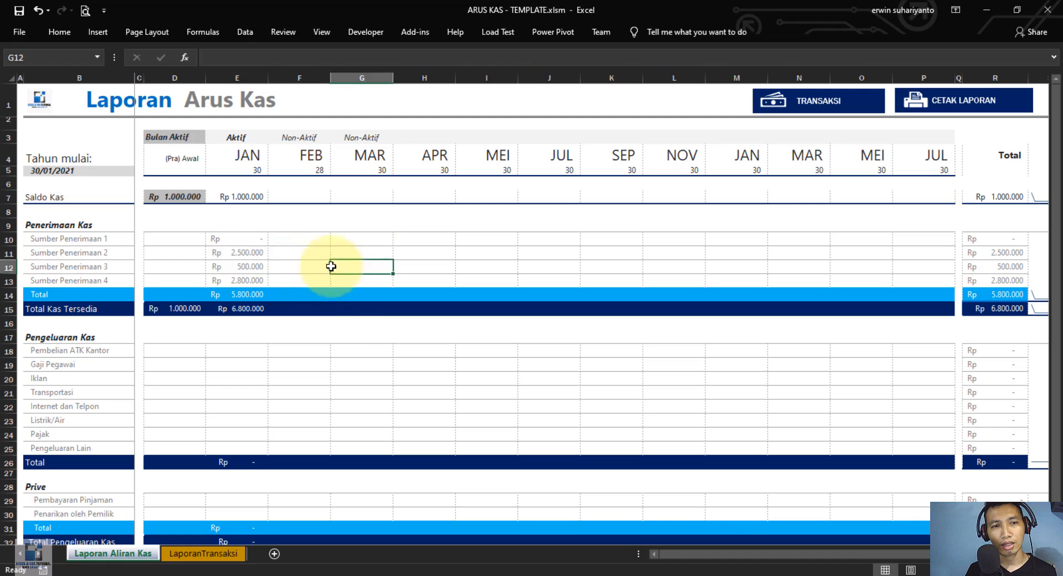
pyautogui.click(249, 252)
pyautogui.click(252, 266)
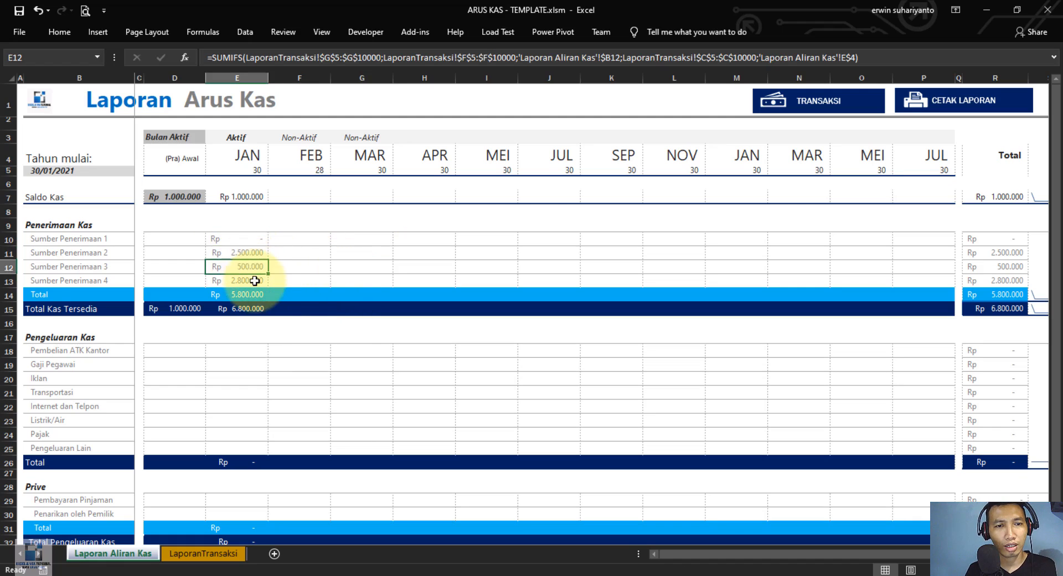
pyautogui.click(254, 280)
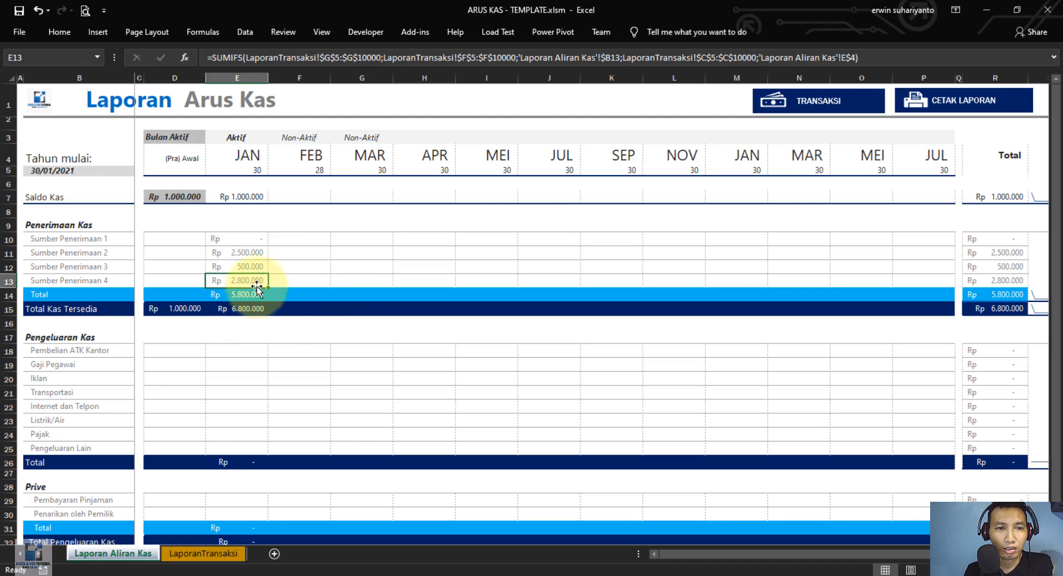
# Copy the SUMIFS formula from E13 and paste it as formulas only into E18 for Pembelian ATK Kantor
pyautogui.scroll(-2, 260, 305)
pyautogui.scroll(-1, 245, 410)
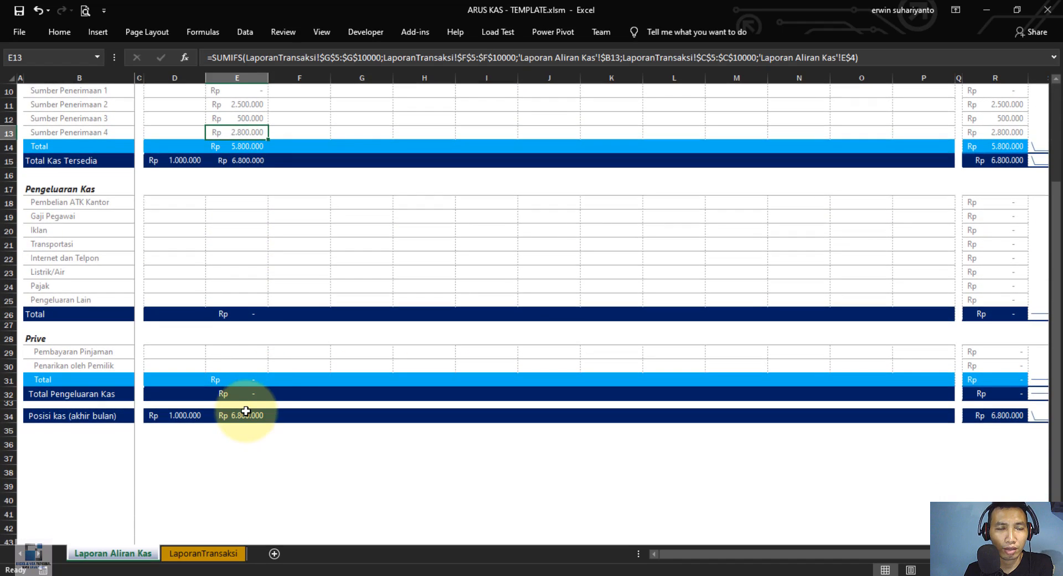
pyautogui.scroll(2, 246, 410)
pyautogui.scroll(1, 263, 408)
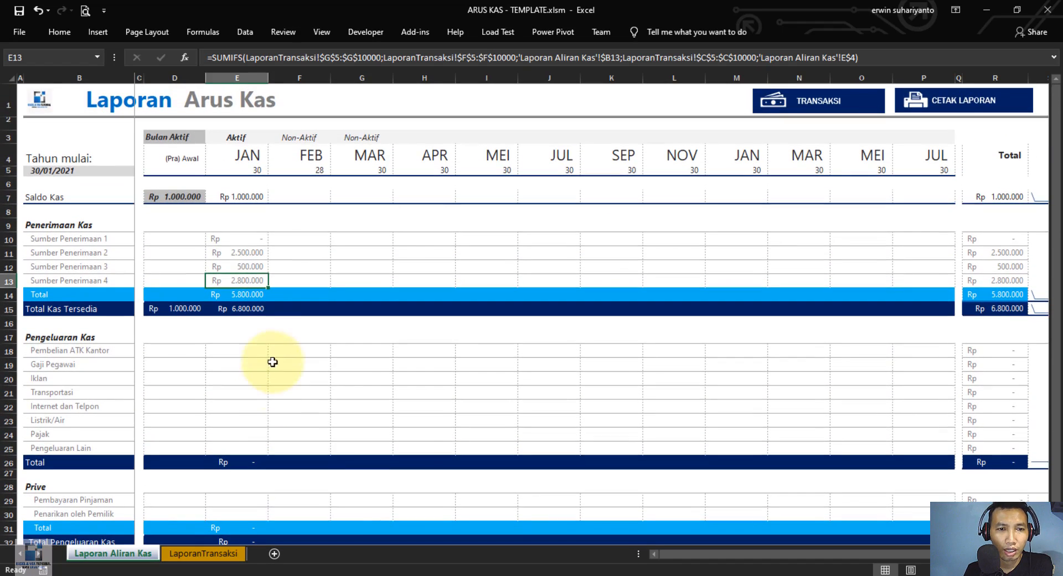
pyautogui.click(245, 351)
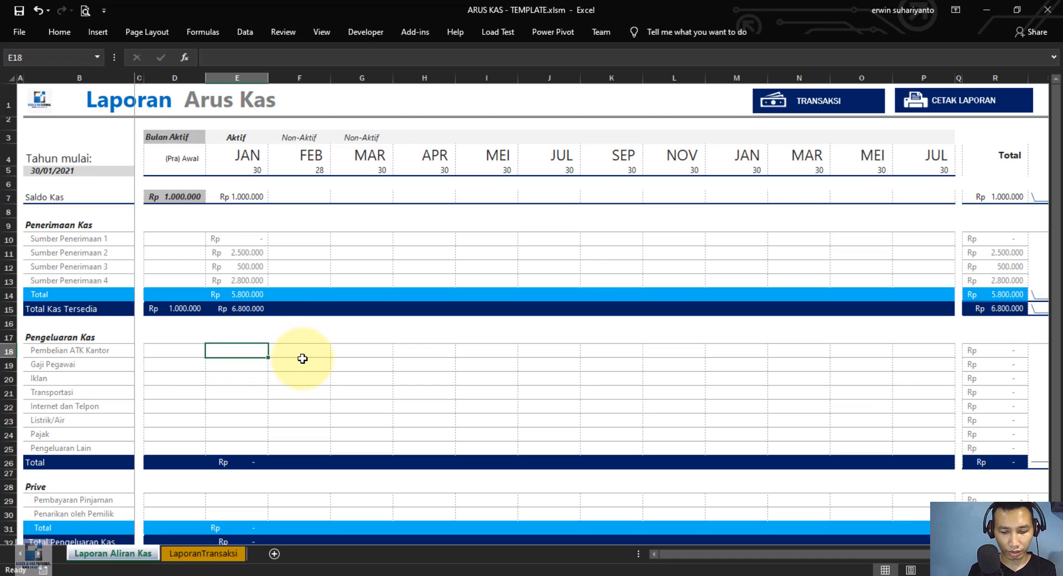
pyautogui.click(247, 281)
pyautogui.rightClick(234, 280)
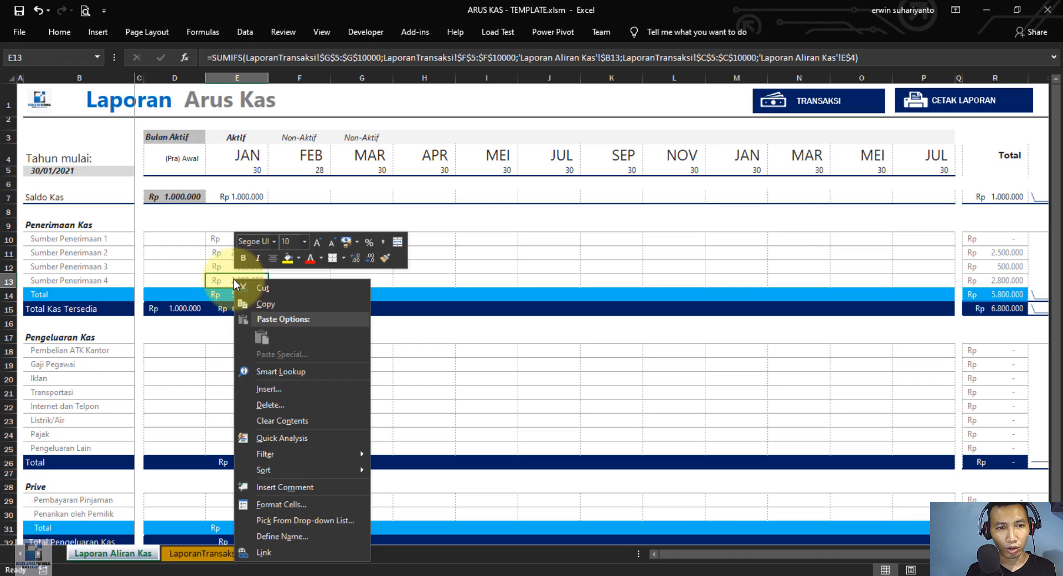
pyautogui.click(265, 304)
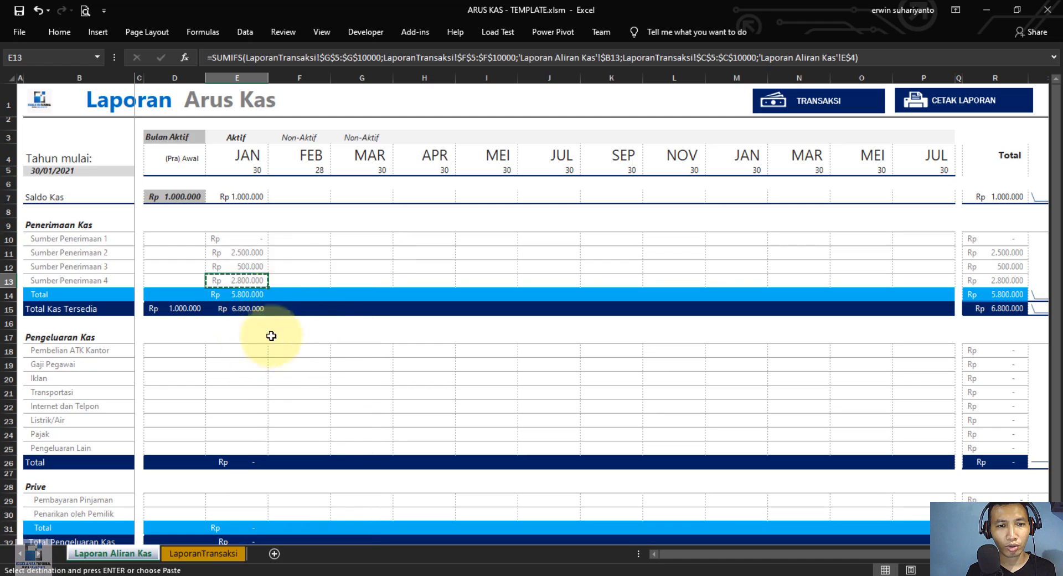
pyautogui.rightClick(234, 353)
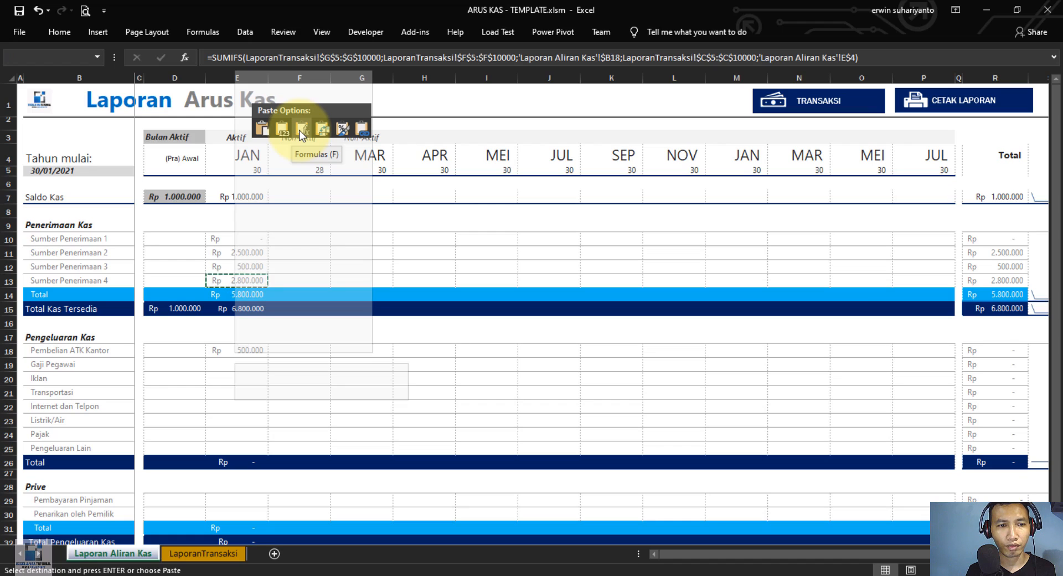
pyautogui.click(301, 132)
pyautogui.click(260, 378)
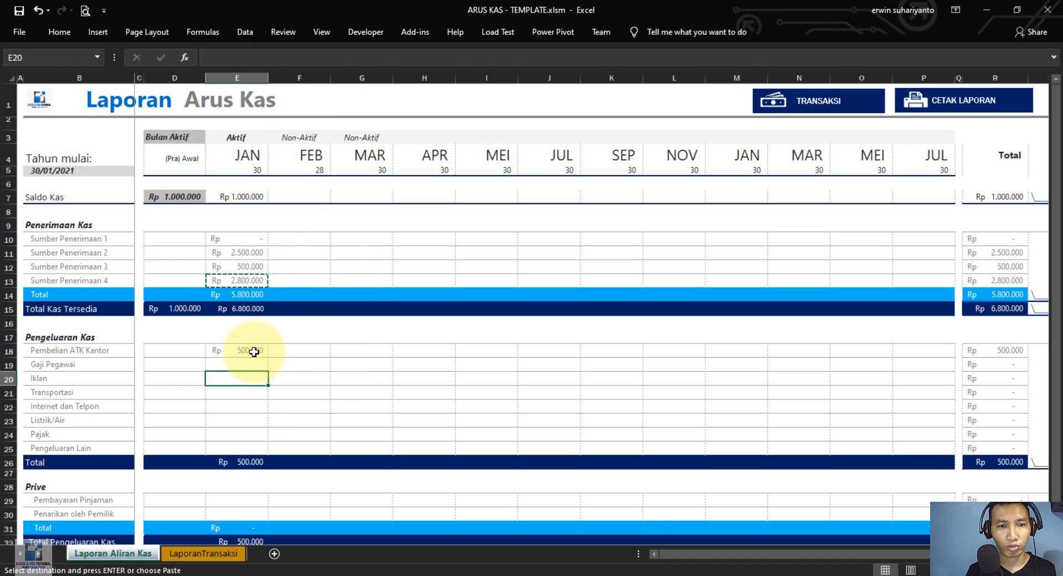
# Fill the SUMIFS formula from E18 down to E25 and check the Listrik/Air amount on the LaporanTransaksi sheet
pyautogui.click(254, 351)
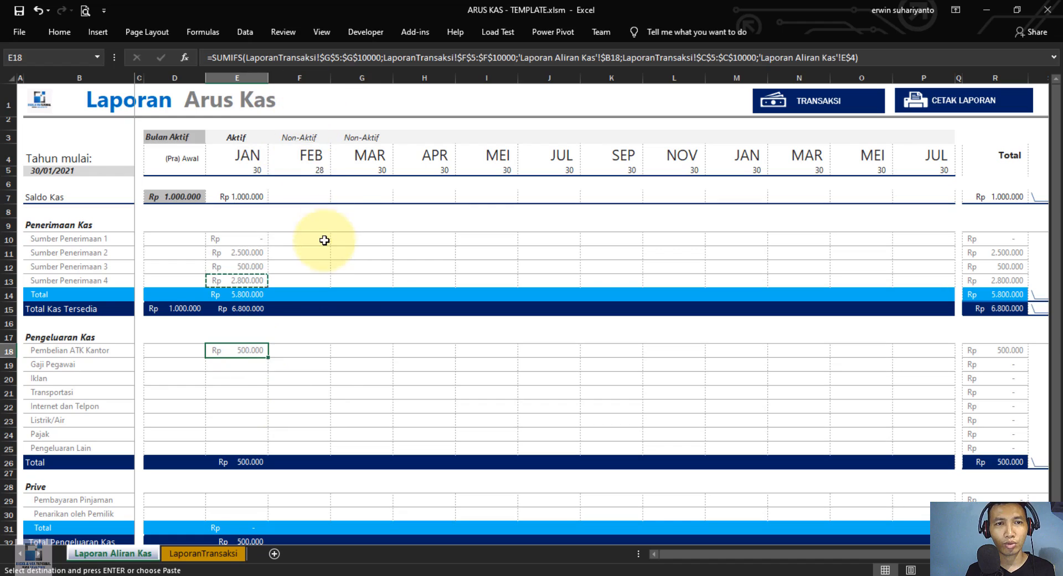
pyautogui.moveTo(268, 358); pyautogui.dragTo(253, 451)
pyautogui.scroll(-1, 293, 397)
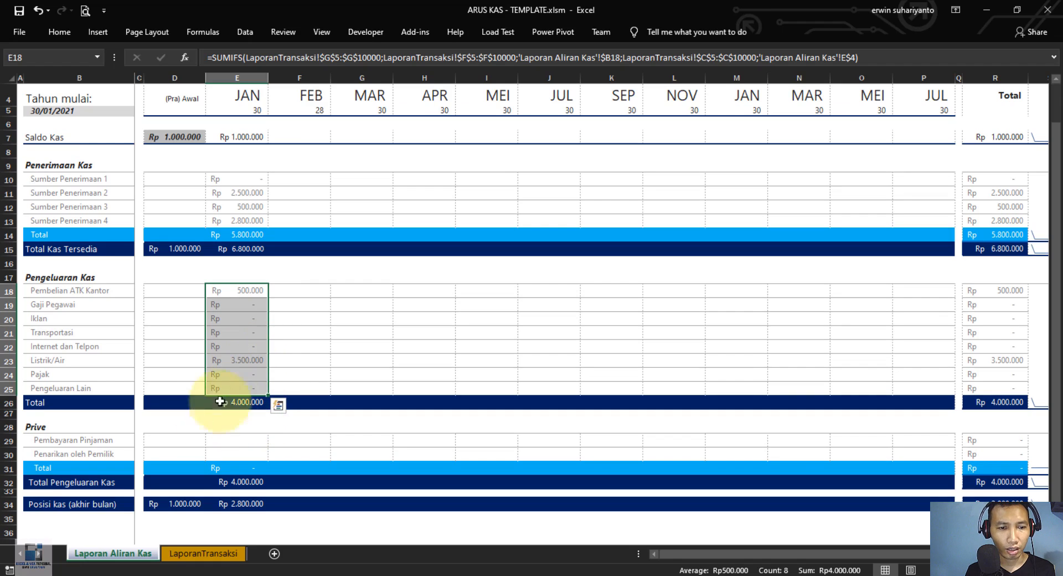
pyautogui.click(204, 553)
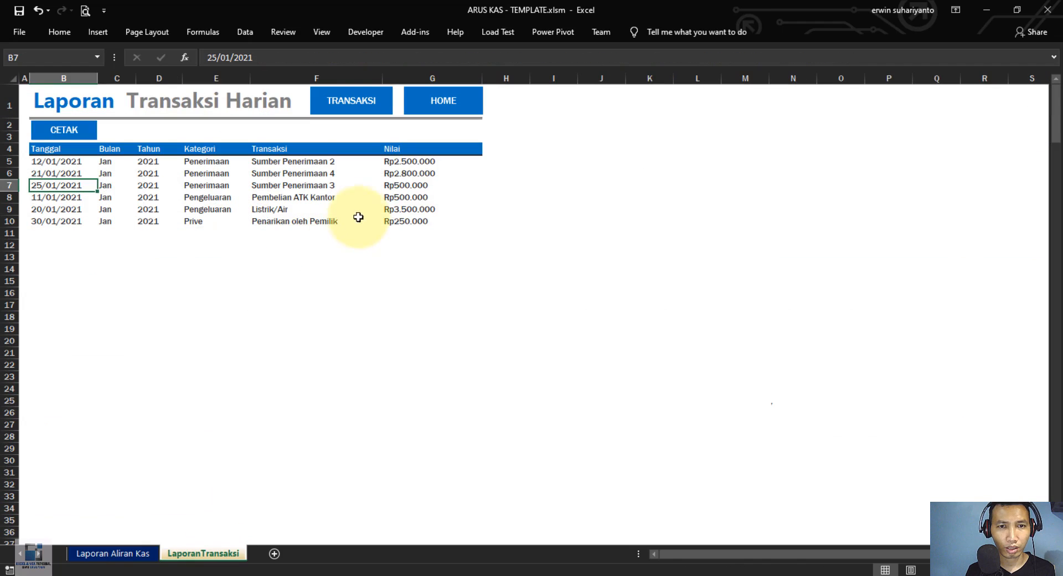
pyautogui.click(427, 211)
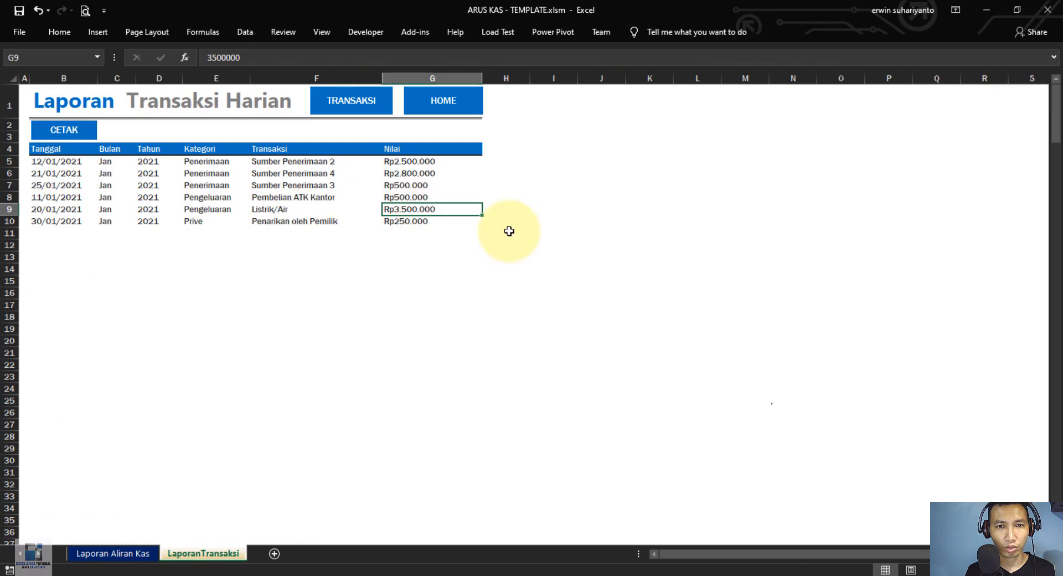
# Set the Listrik/Air amount in G9 of LaporanTransaksi to 350000 and return to the Laporan Aliran Kas sheet
pyautogui.write('350')
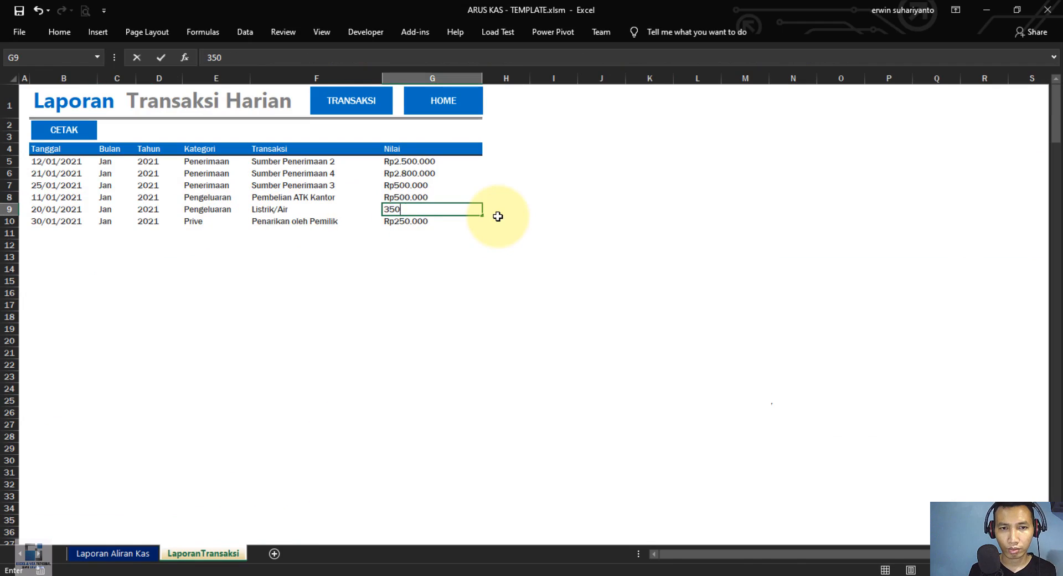
pyautogui.write('000')
pyautogui.press('Return')
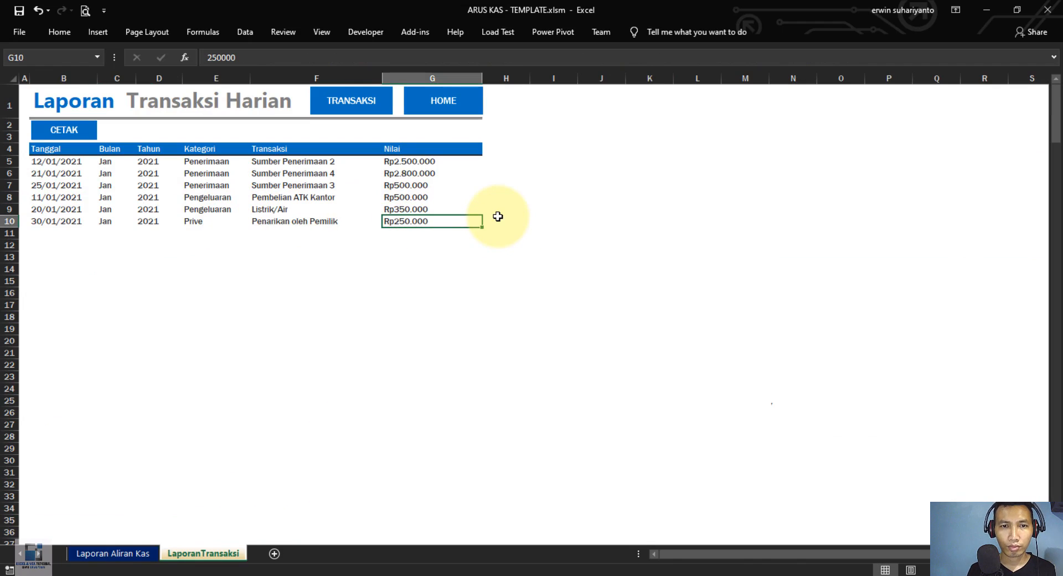
pyautogui.click(101, 552)
pyautogui.click(299, 346)
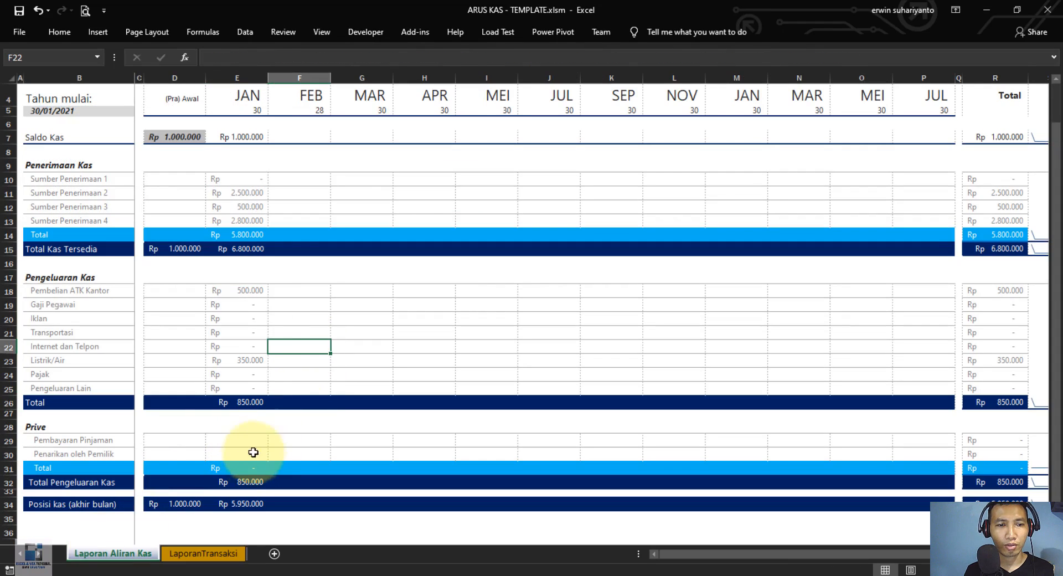
# Copy the SUMIFS formula from E23 into E29 for Pembayaran Pinjaman and fill it down to E30
pyautogui.rightClick(251, 362)
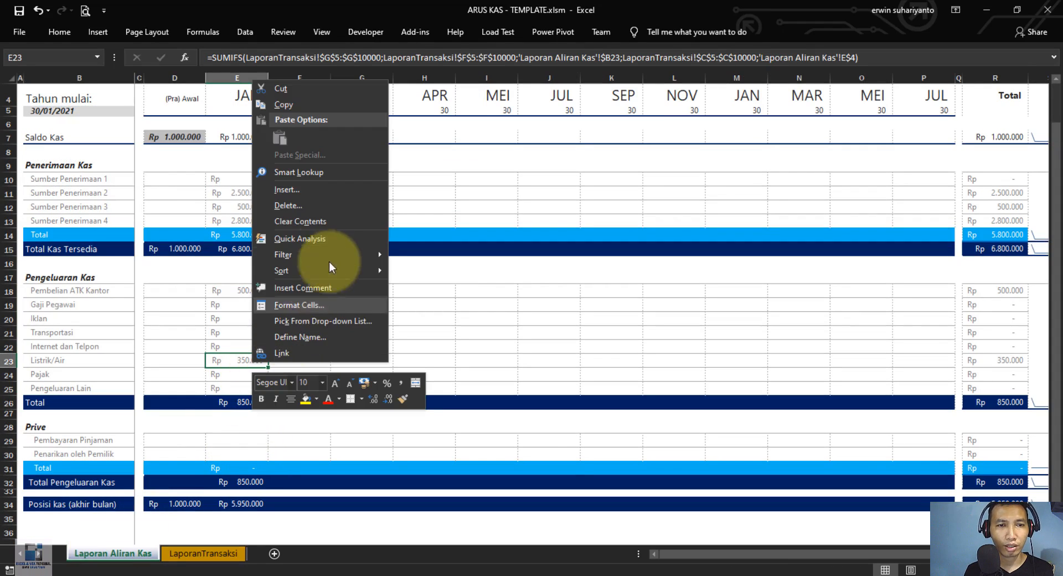
pyautogui.click(294, 105)
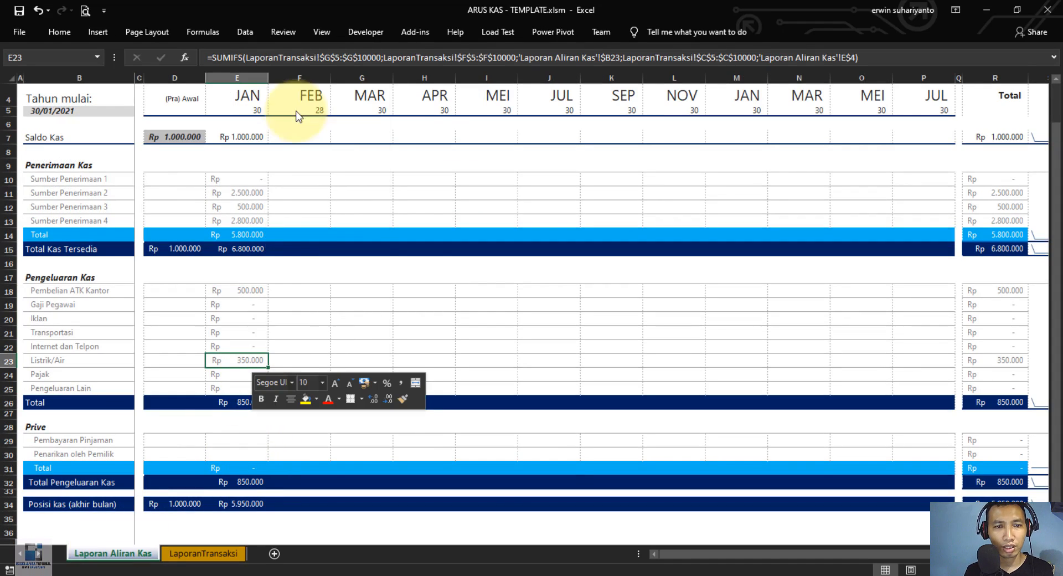
pyautogui.click(243, 443)
pyautogui.rightClick(244, 443)
pyautogui.click(314, 221)
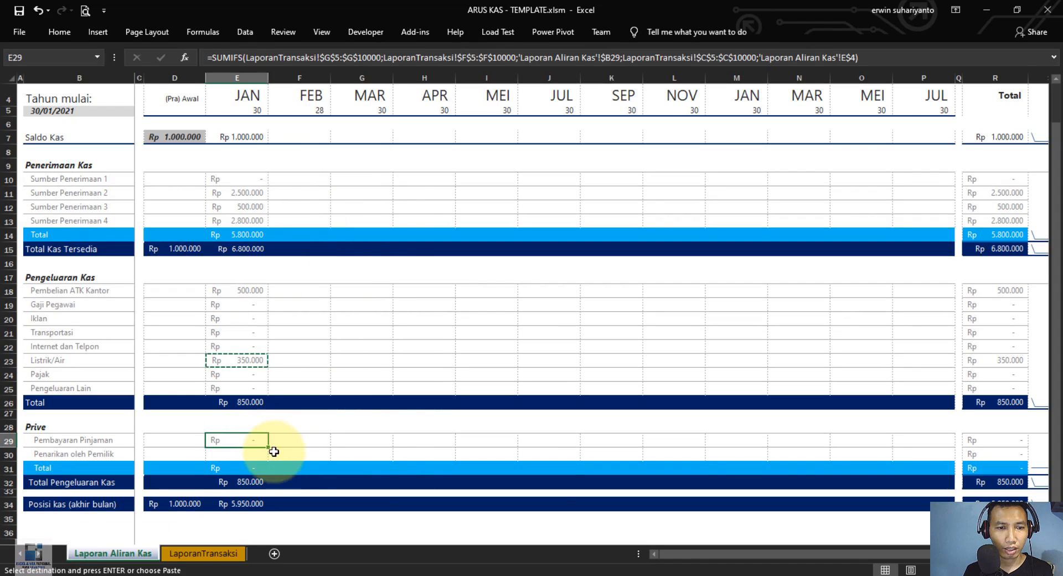
pyautogui.moveTo(269, 448); pyautogui.dragTo(256, 455)
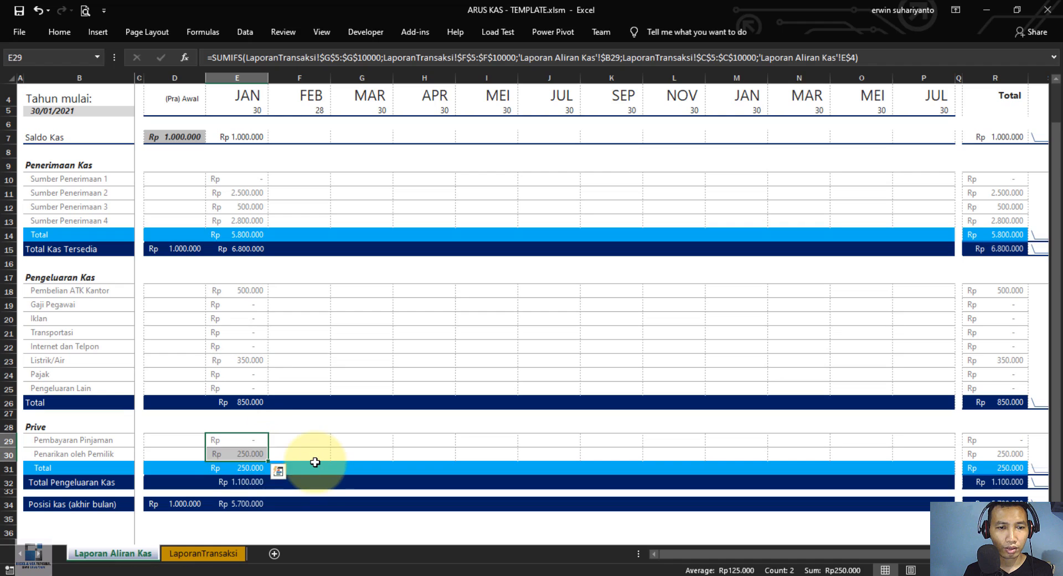
pyautogui.click(257, 471)
pyautogui.click(326, 532)
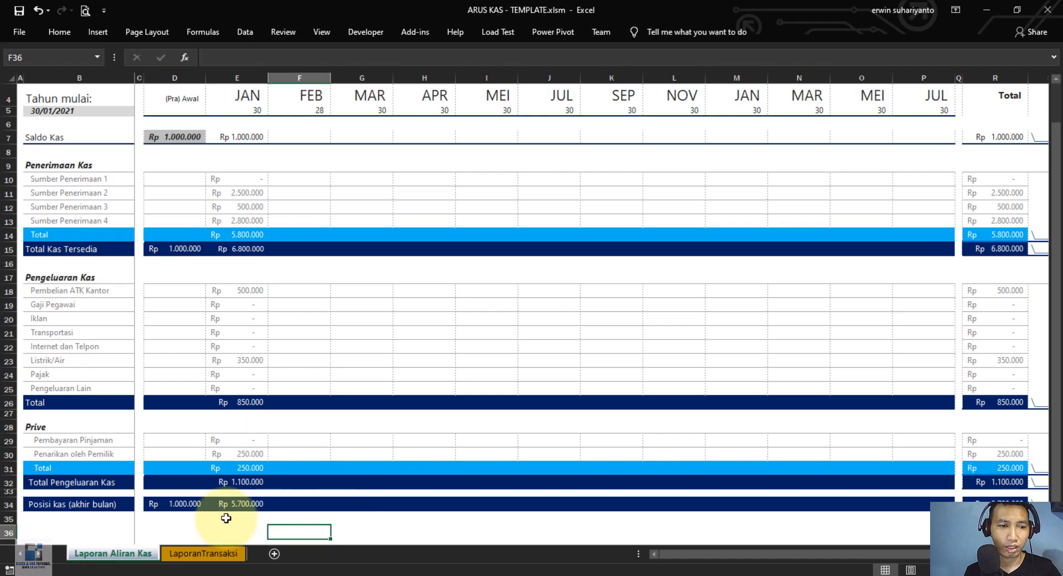
# Fill the January Penerimaan Kas SUMIFS formulas in E10:E13 across the month columns through P13
pyautogui.scroll(1, 295, 477)
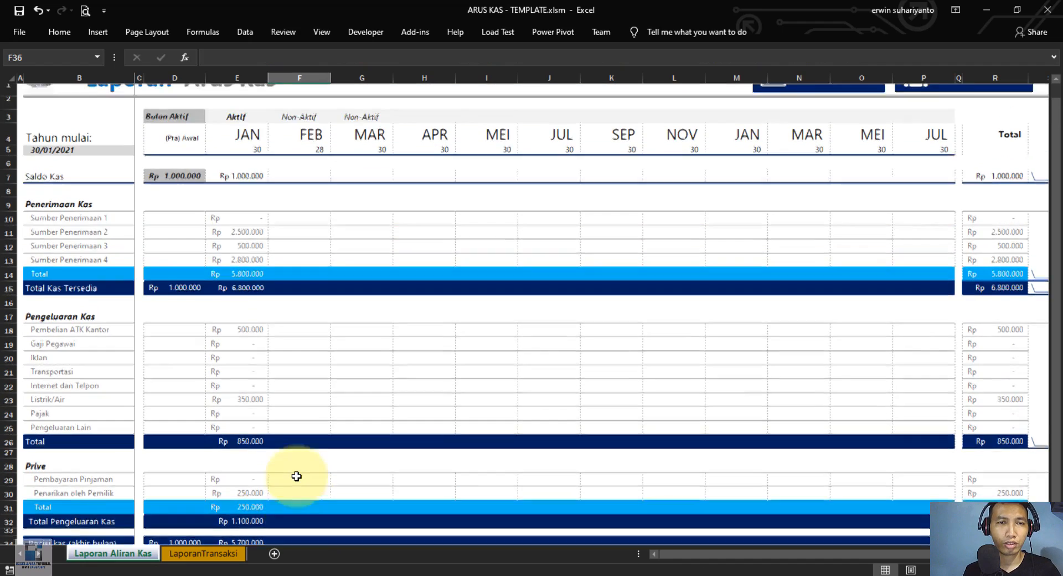
pyautogui.scroll(-1, 299, 299)
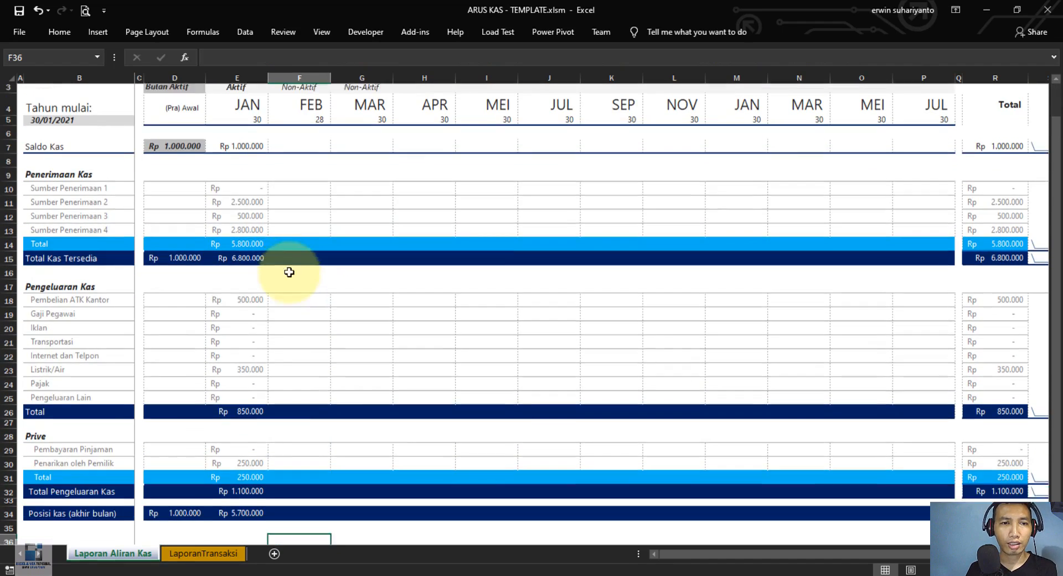
pyautogui.click(250, 183)
pyautogui.moveTo(250, 183); pyautogui.dragTo(245, 218)
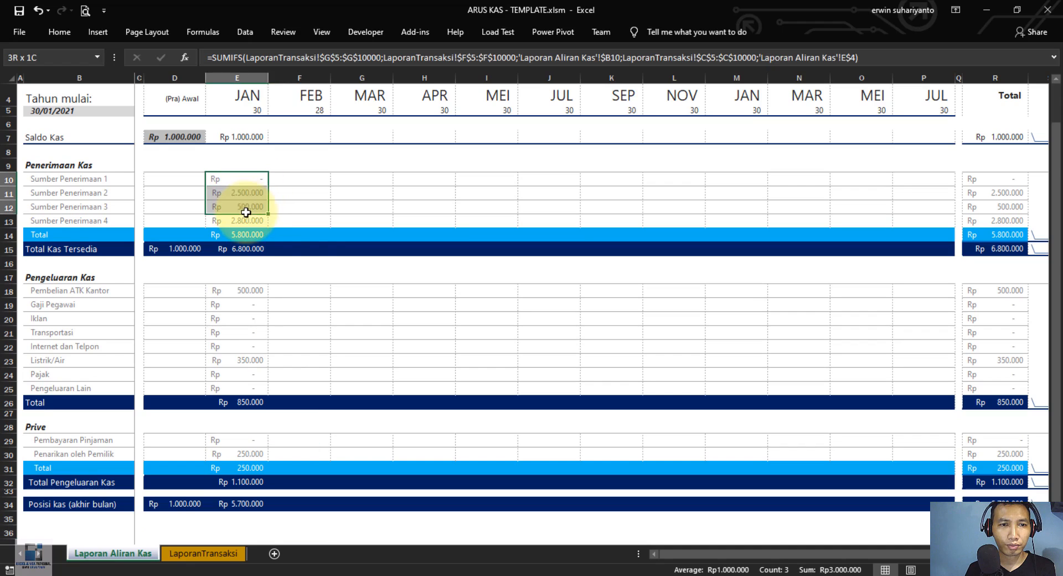
pyautogui.click(298, 235)
pyautogui.moveTo(246, 181); pyautogui.dragTo(930, 194)
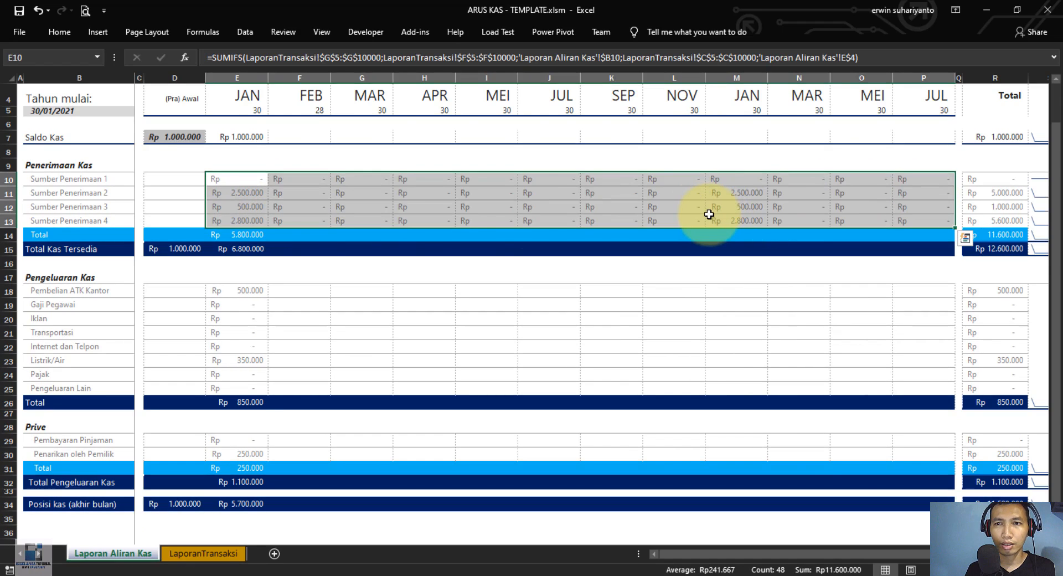
pyautogui.scroll(1, 709, 214)
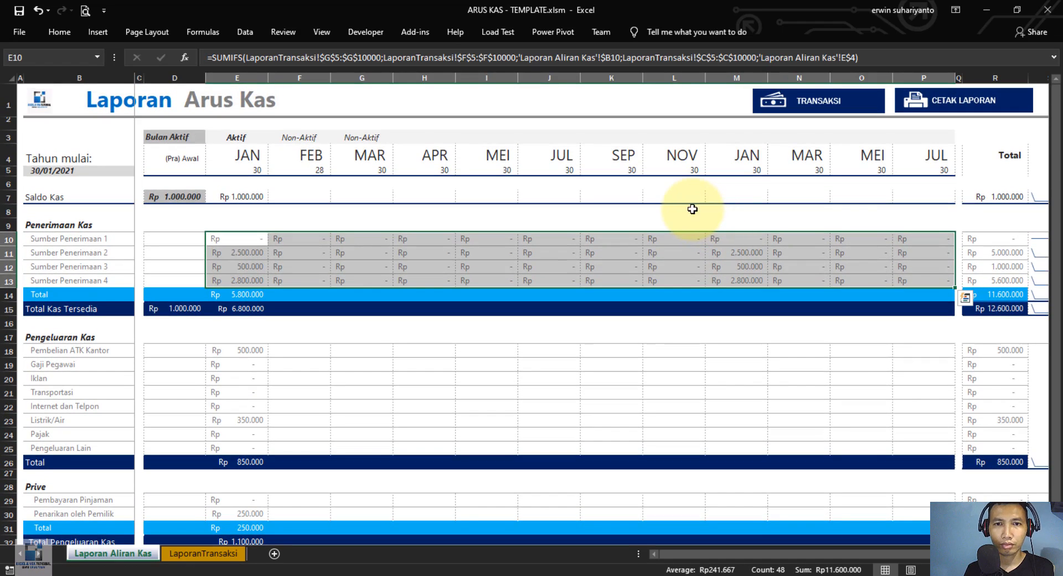
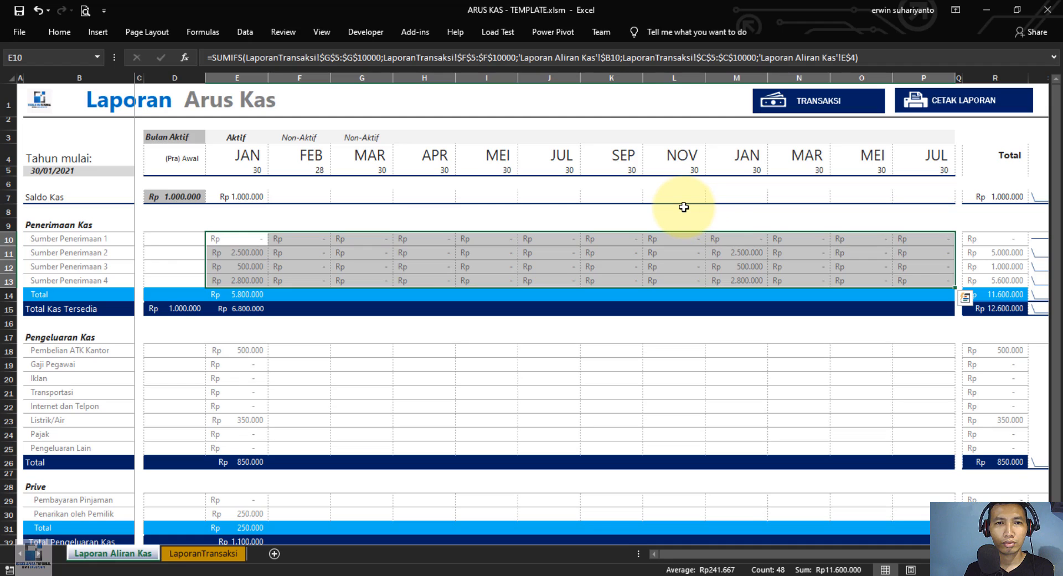
# Examine the month header formulas in row 4, comparing the EOMONTH references of M4, E4, F4, G4 and H4
pyautogui.click(742, 158)
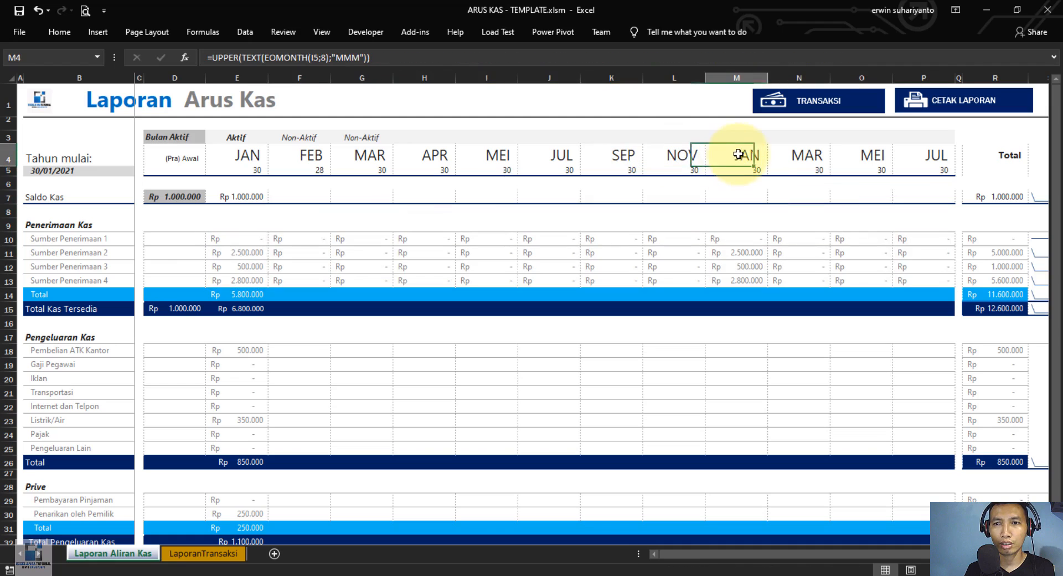
pyautogui.click(252, 154)
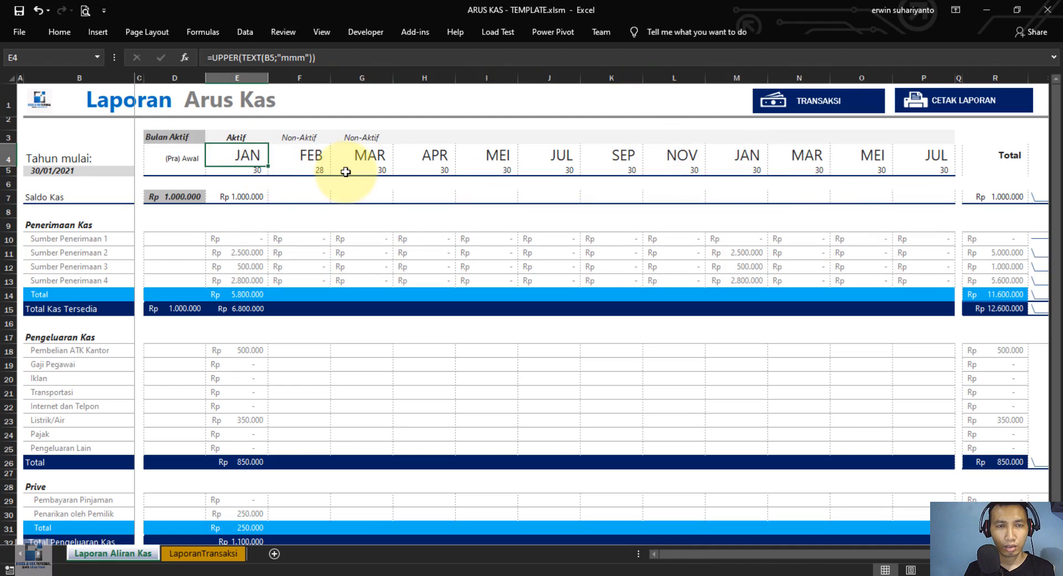
pyautogui.press('Right')
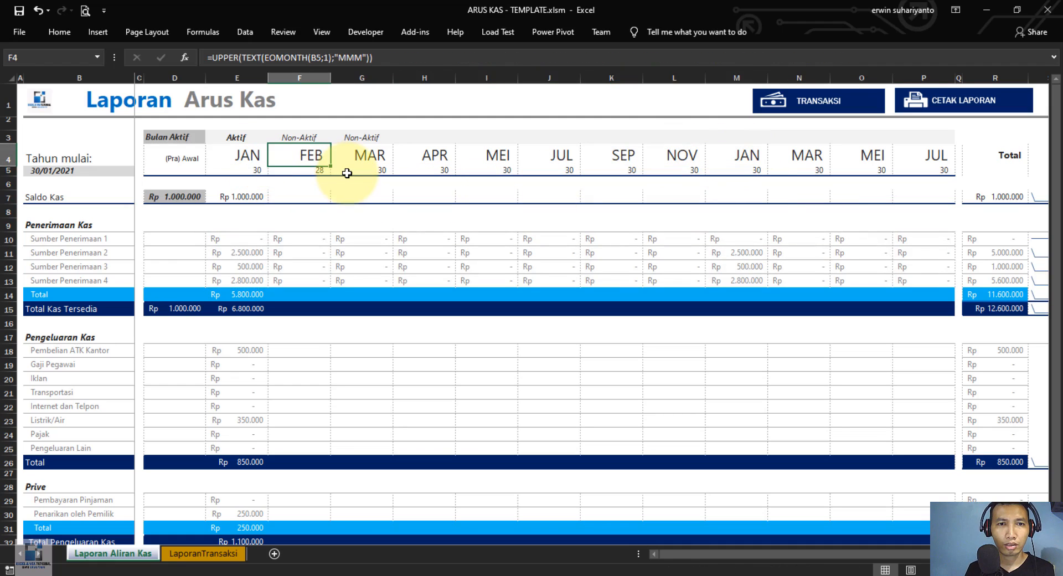
pyautogui.press('Right')
pyautogui.press('Right')
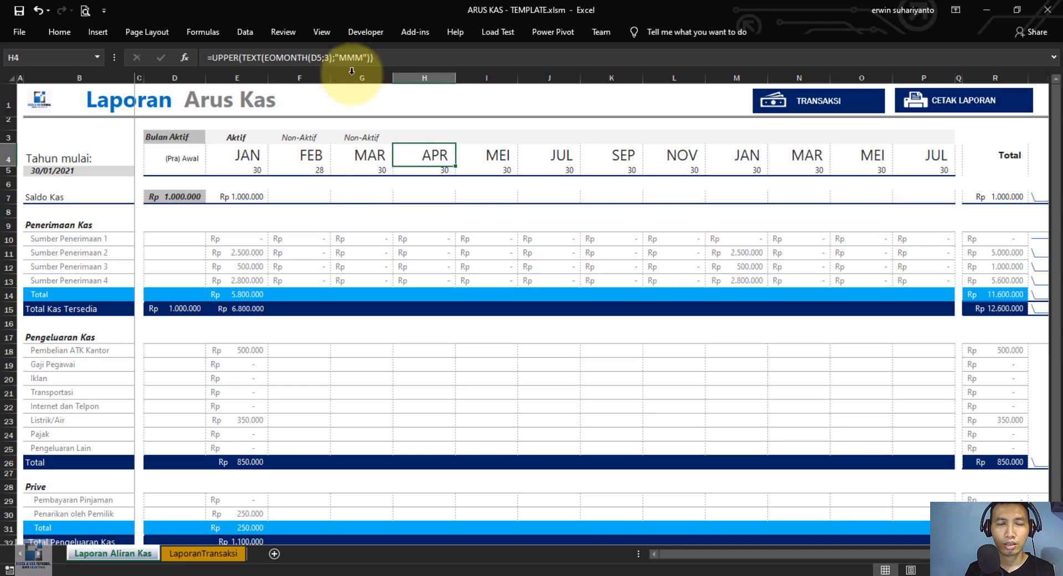
pyautogui.click(394, 61)
pyautogui.press('Escape')
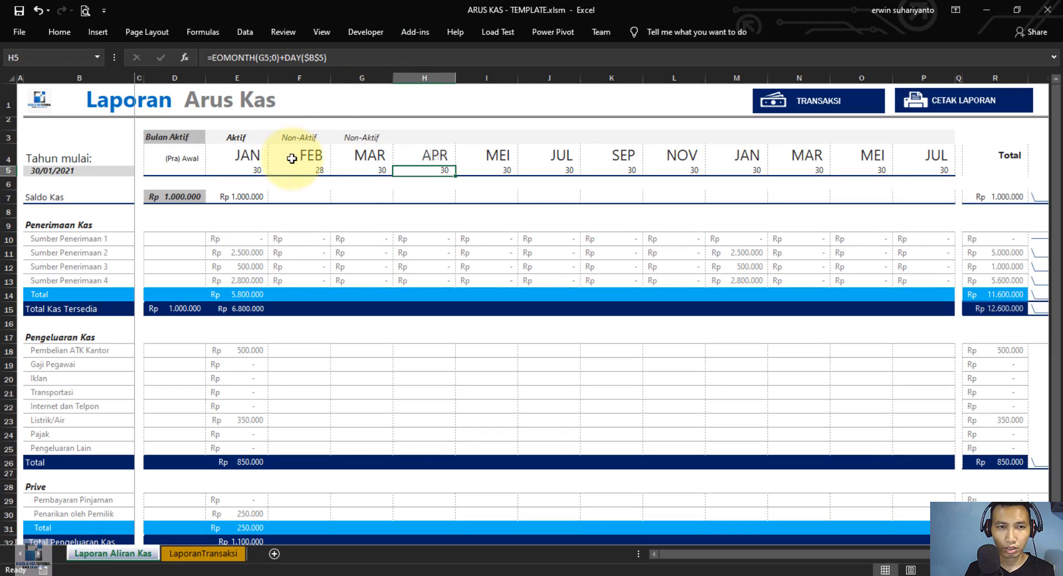
pyautogui.click(260, 156)
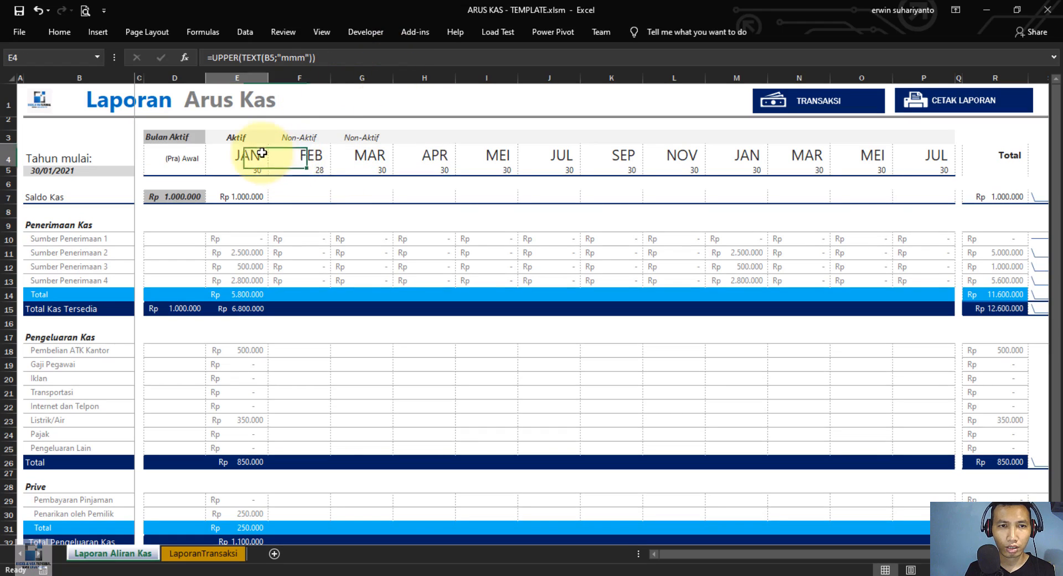
pyautogui.click(303, 162)
pyautogui.click(320, 57)
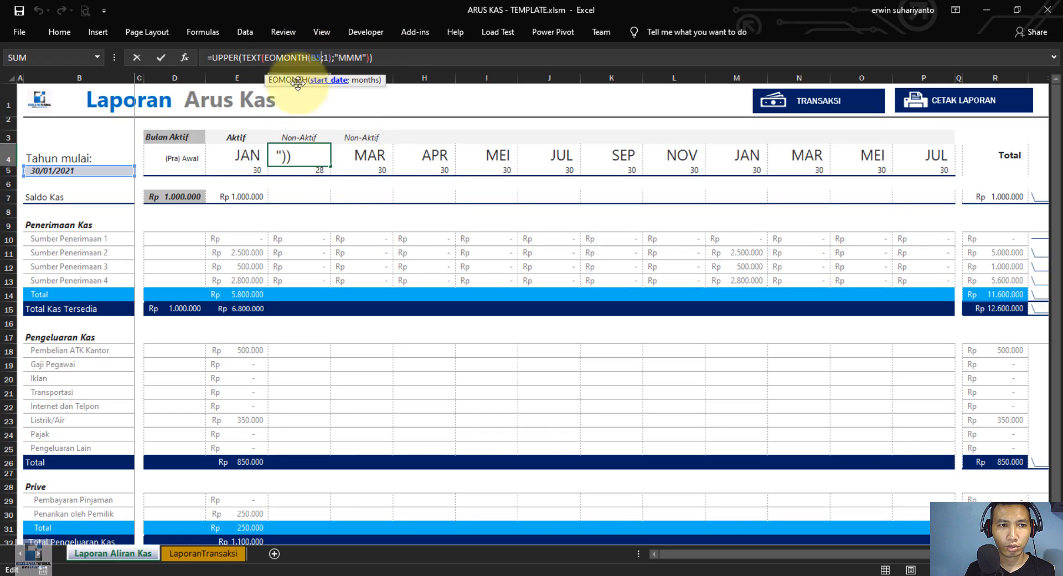
pyautogui.press('Return')
# Lock the start date reference in F4's EOMONTH header formula as $B$5
pyautogui.click(249, 155)
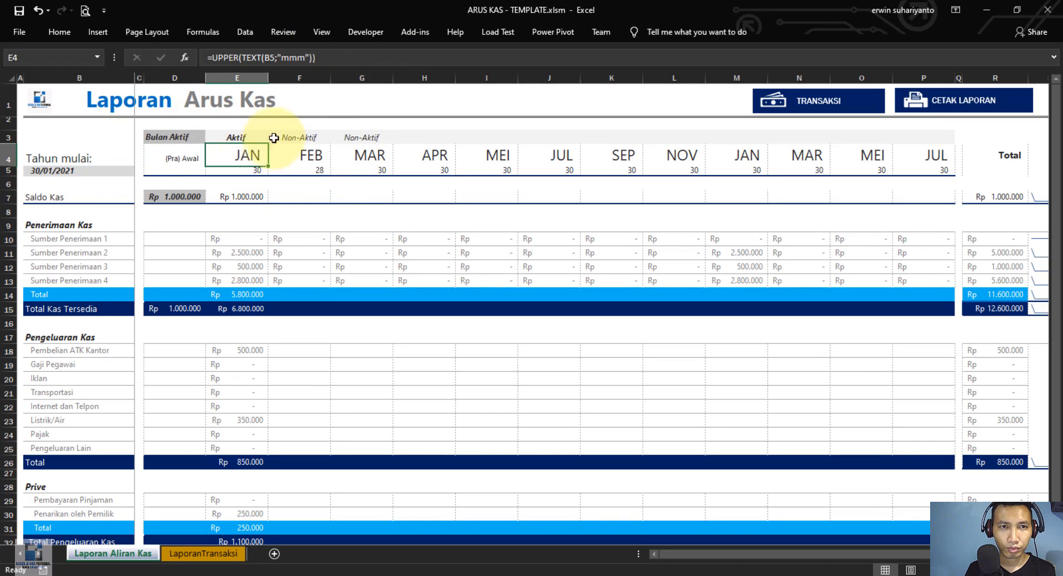
pyautogui.click(313, 154)
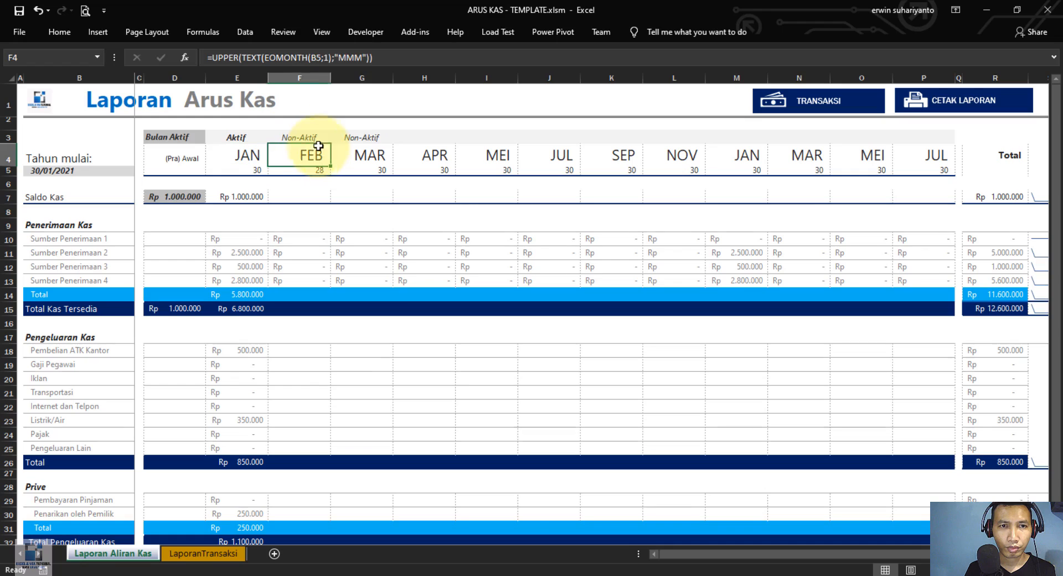
pyautogui.click(319, 61)
pyautogui.click(365, 153)
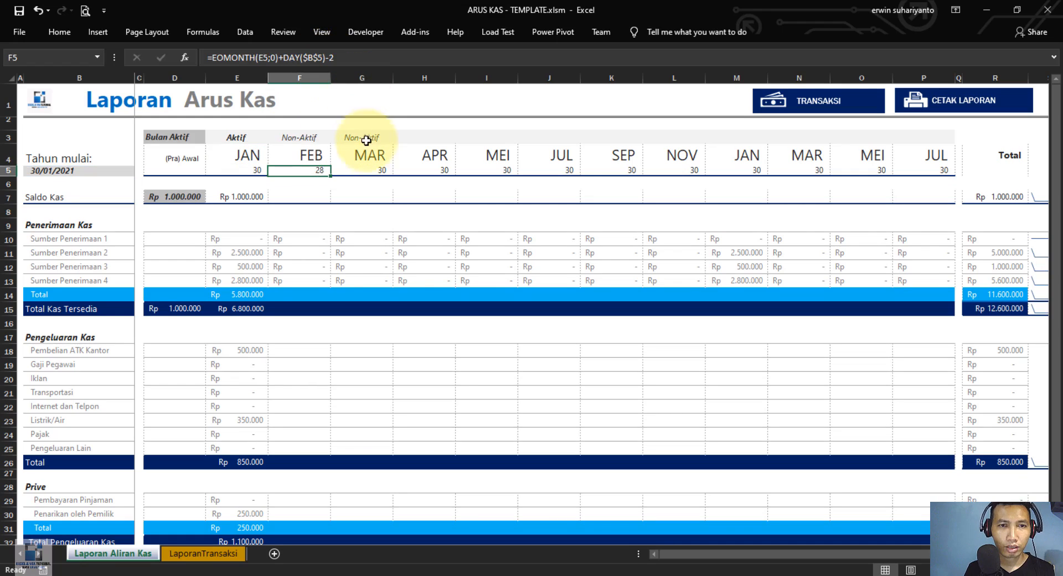
pyautogui.click(317, 58)
pyautogui.press('Escape')
pyautogui.click(303, 154)
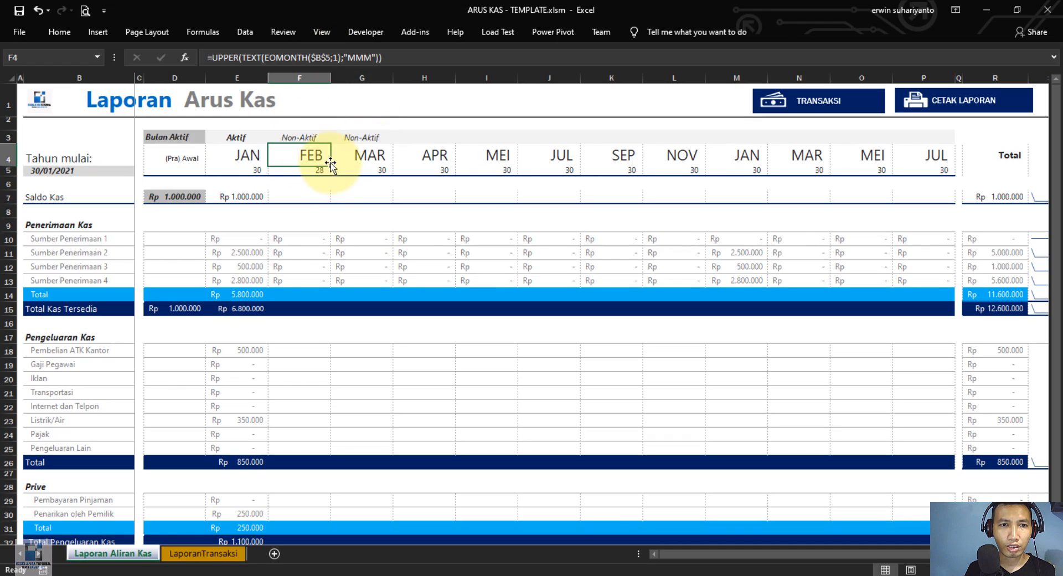
# Compare the formulas in G4 and F4, and fill F4's locked month header formula across to P4
pyautogui.click(359, 156)
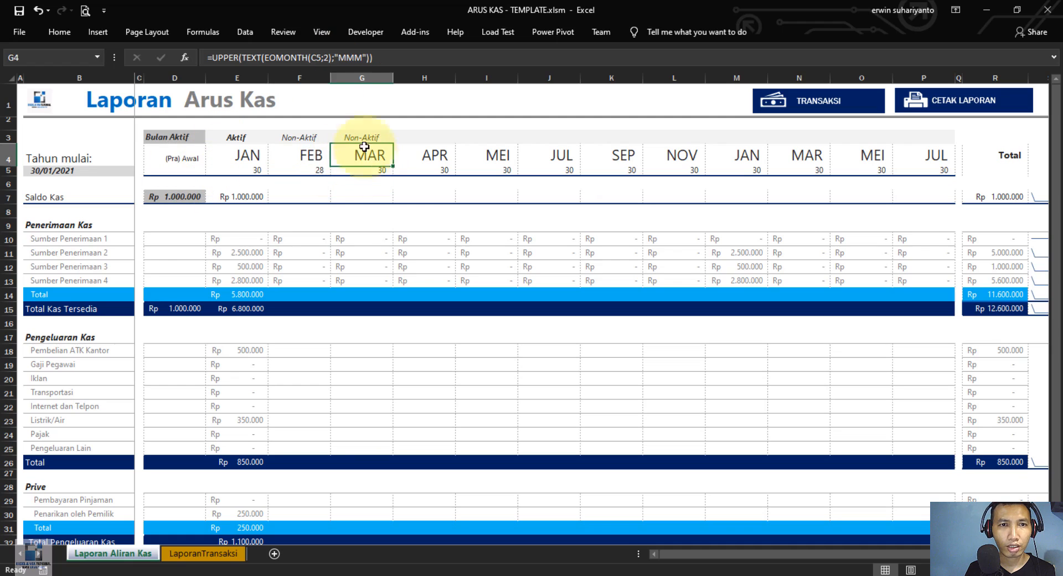
pyautogui.click(329, 60)
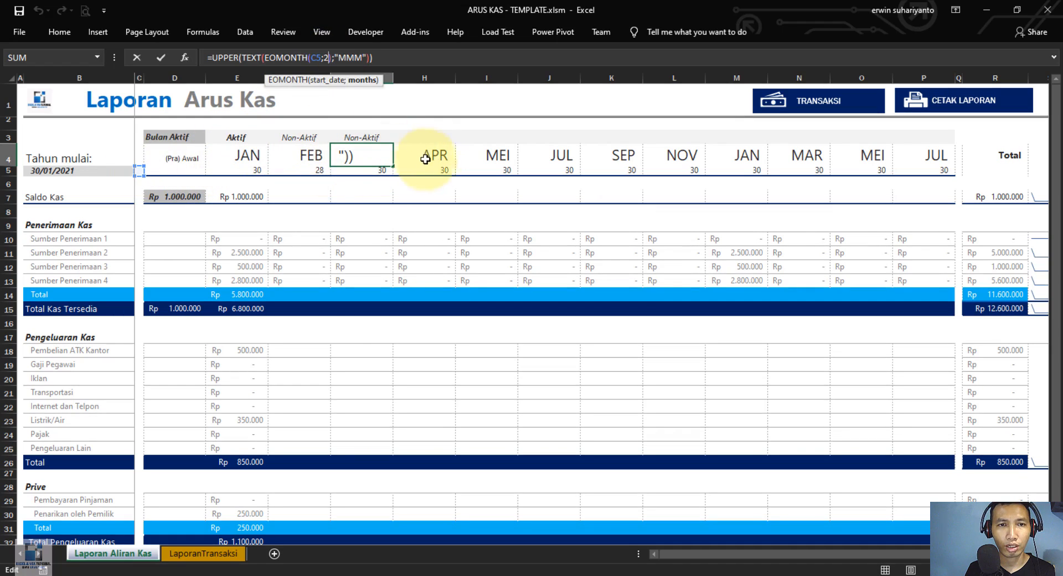
pyautogui.press('Return')
pyautogui.click(309, 156)
pyautogui.click(326, 58)
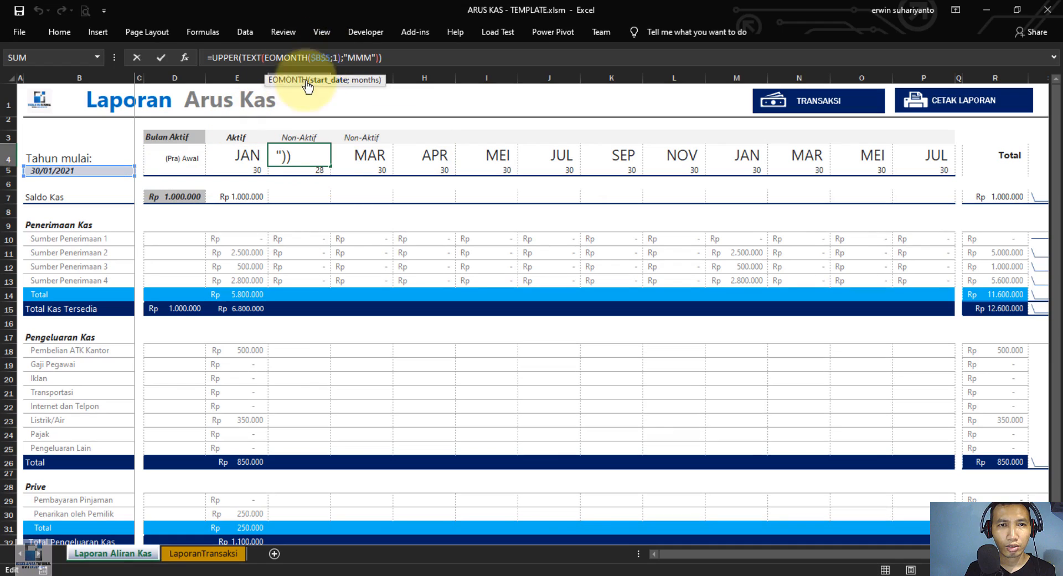
pyautogui.click(322, 157)
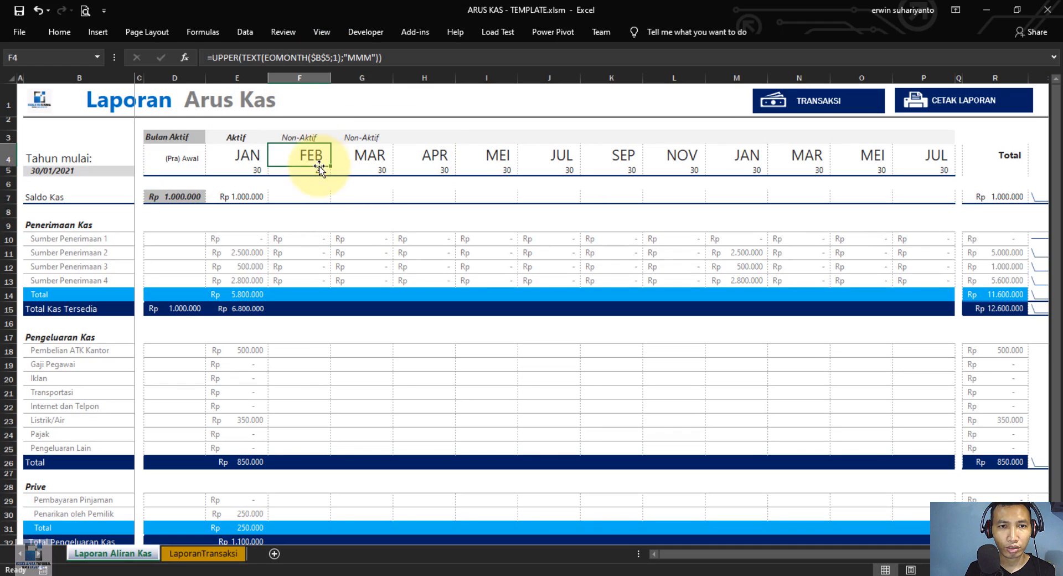
pyautogui.moveTo(331, 168); pyautogui.dragTo(933, 165)
# Set the months argument of the EOMONTH header formulas to 2 in G4 and 3 in H4
pyautogui.click(367, 159)
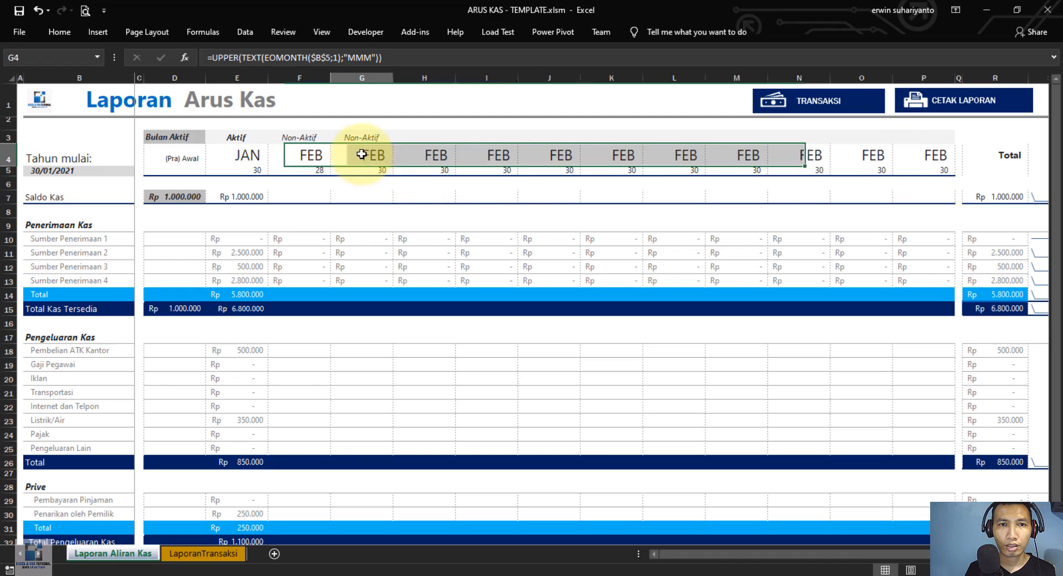
pyautogui.click(336, 57)
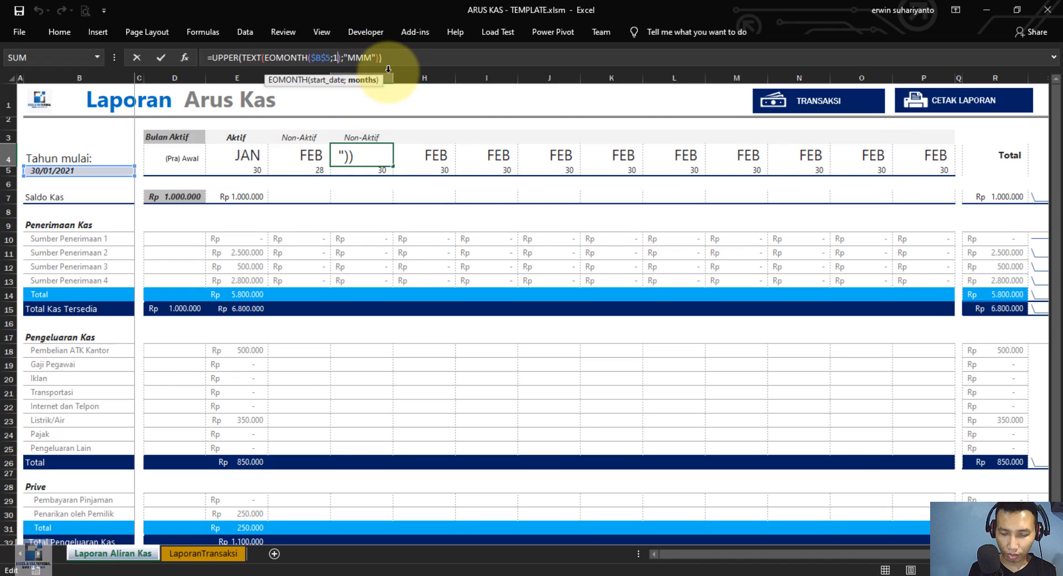
pyautogui.write('2')
pyautogui.press('Return')
pyautogui.click(415, 155)
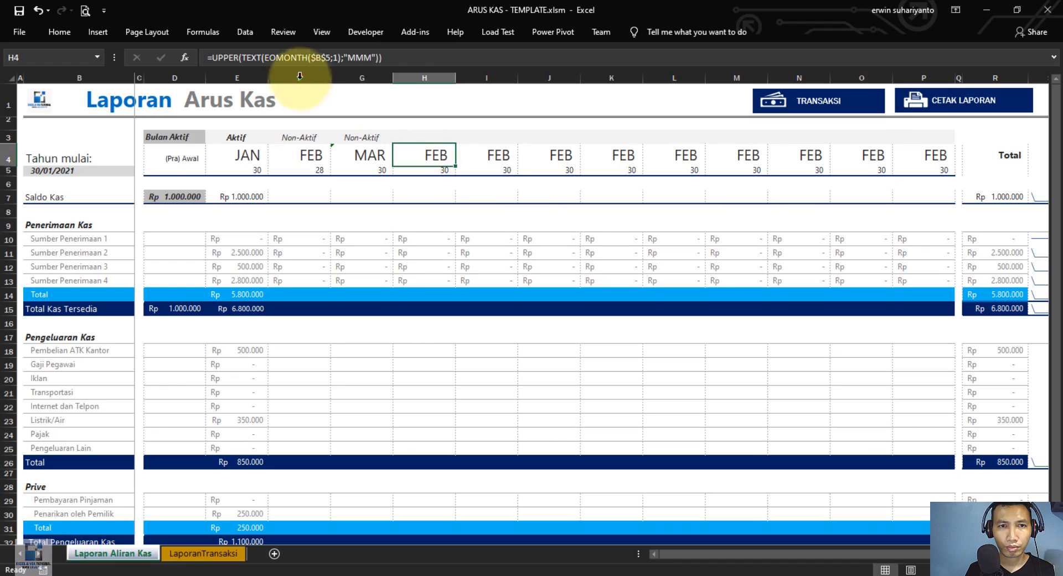
pyautogui.click(338, 58)
pyautogui.press('BackSpace')
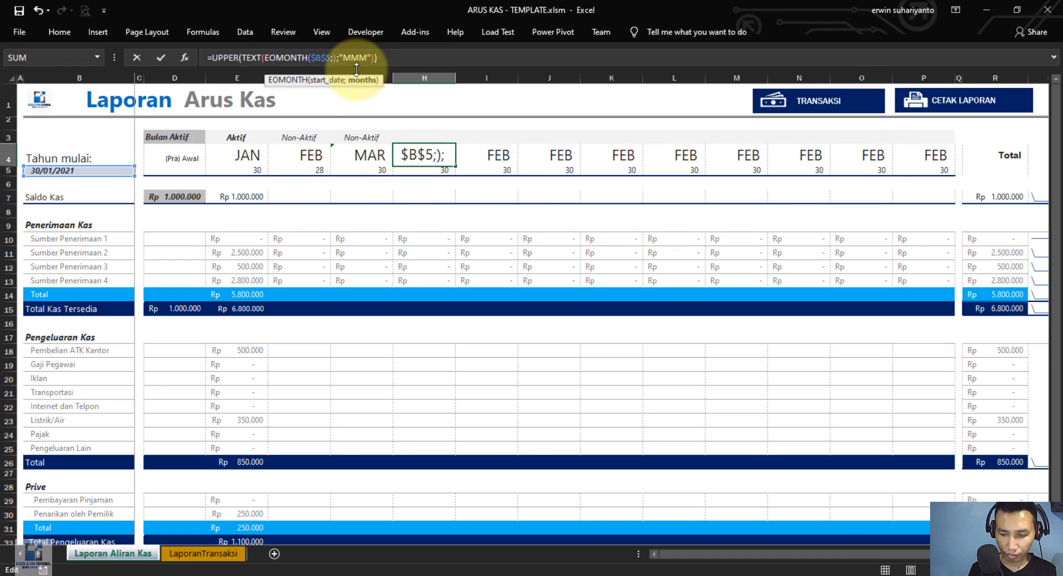
pyautogui.write('3')
pyautogui.press('Return')
# Set the months argument of the EOMONTH header formulas to 4 in I4 and 5 in J4
pyautogui.click(499, 157)
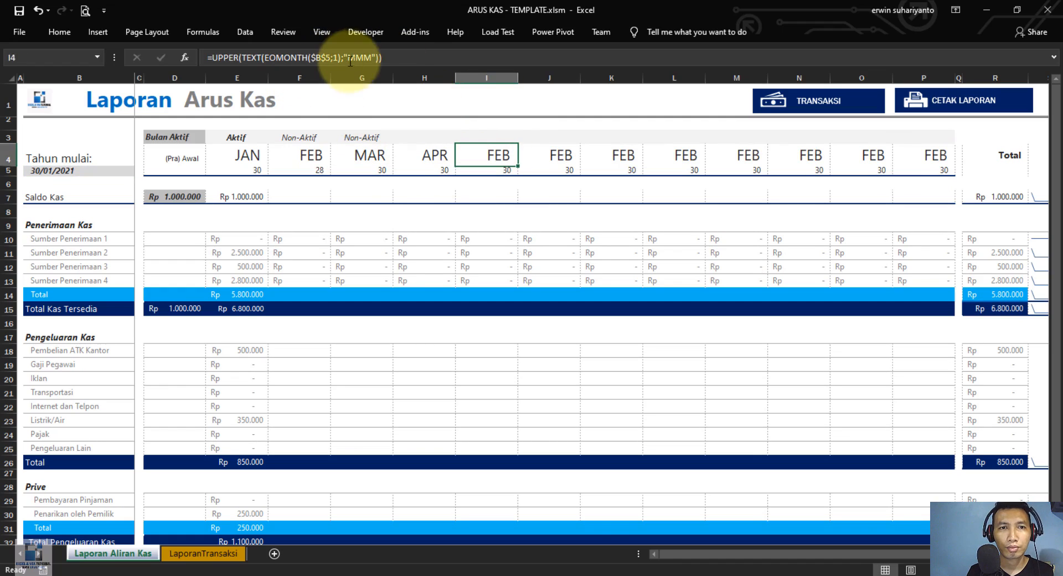
pyautogui.click(338, 56)
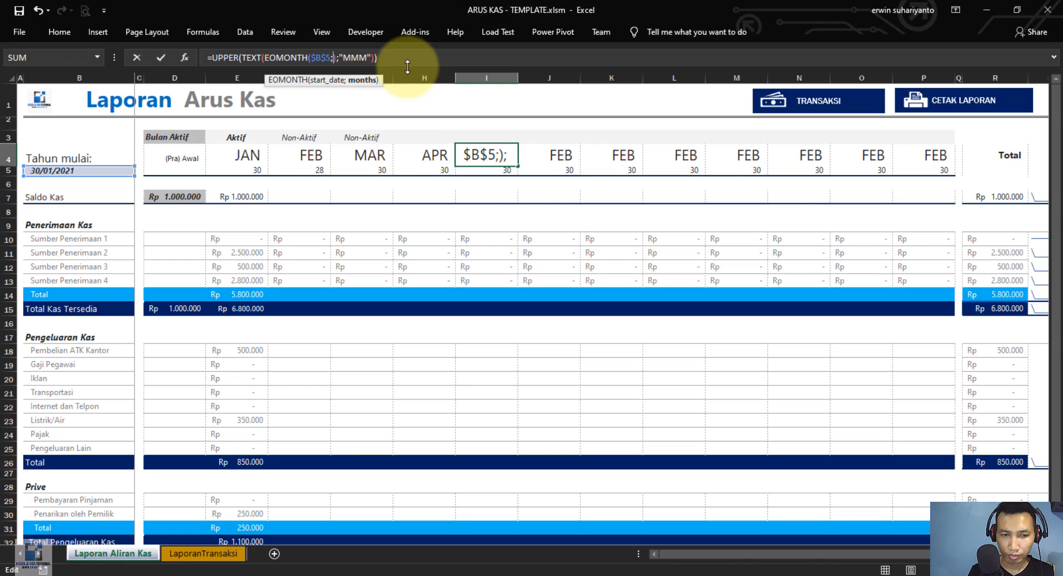
pyautogui.write('4')
pyautogui.press('Return')
pyautogui.click(545, 158)
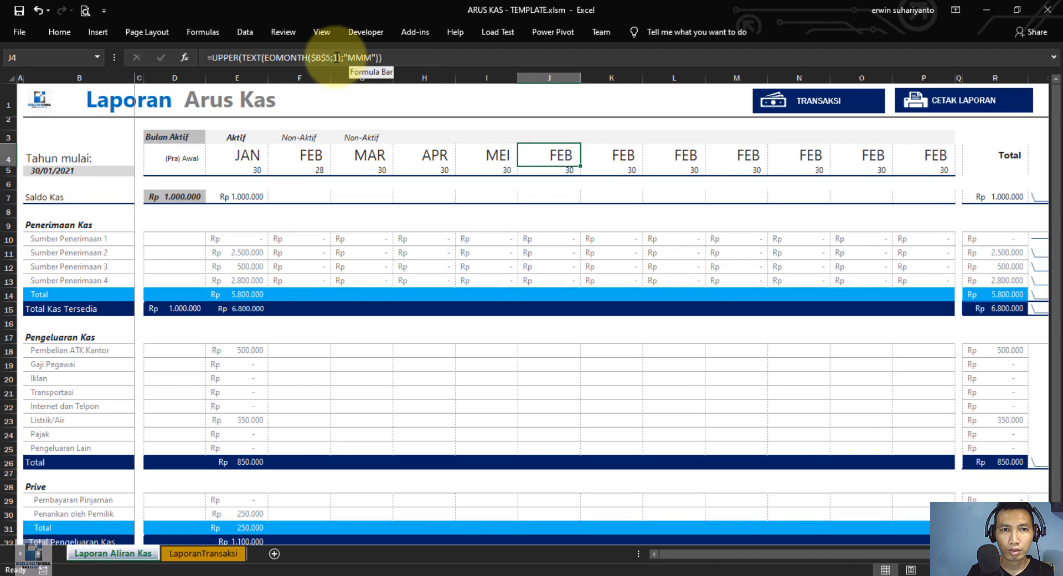
pyautogui.click(337, 57)
pyautogui.write('5')
pyautogui.press('Return')
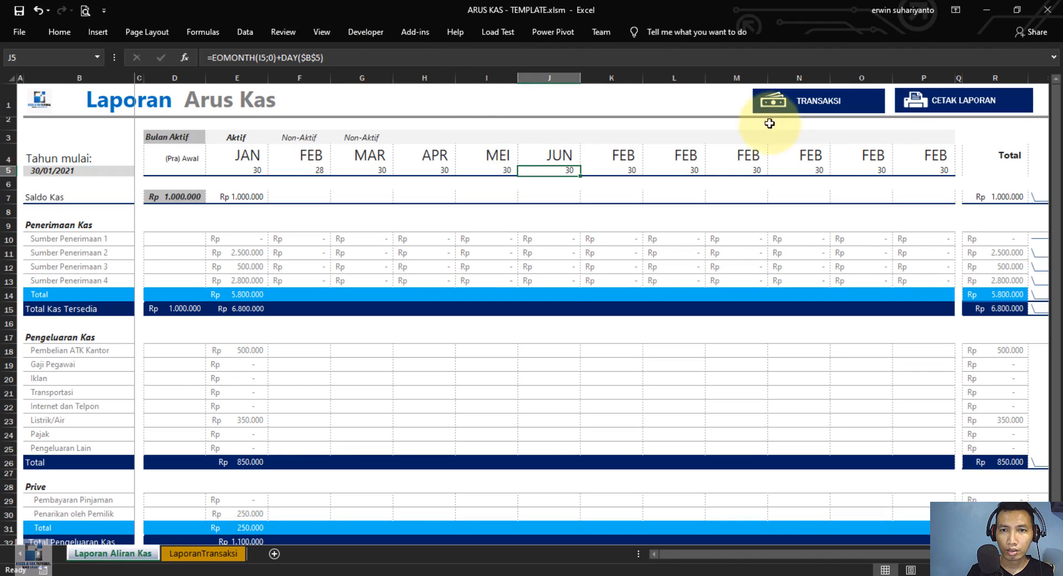
# Set the months argument of the EOMONTH header formulas to 6 in K4 and 7 in L4
pyautogui.click(631, 159)
pyautogui.click(340, 57)
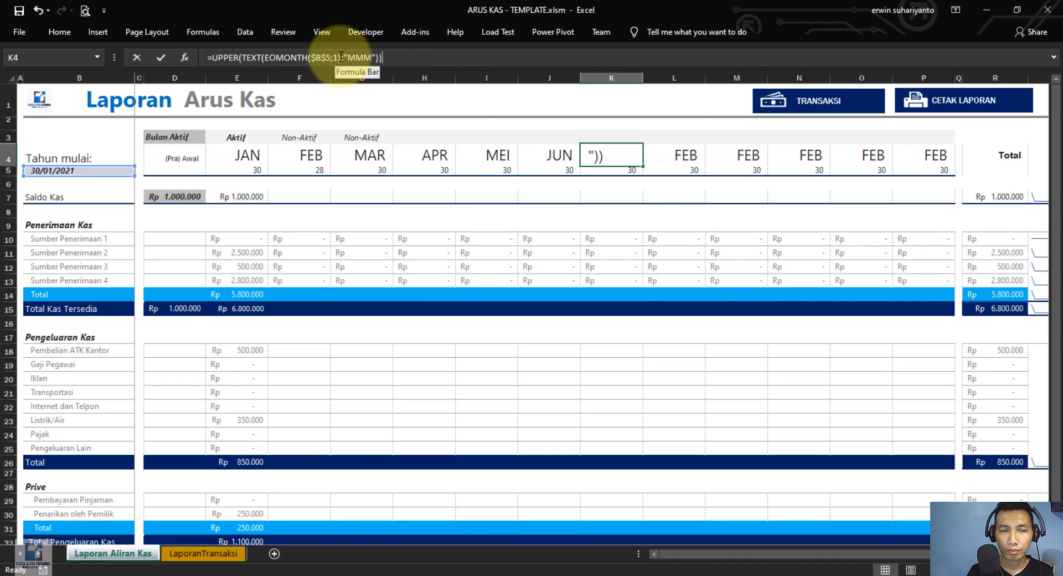
pyautogui.press('Left')
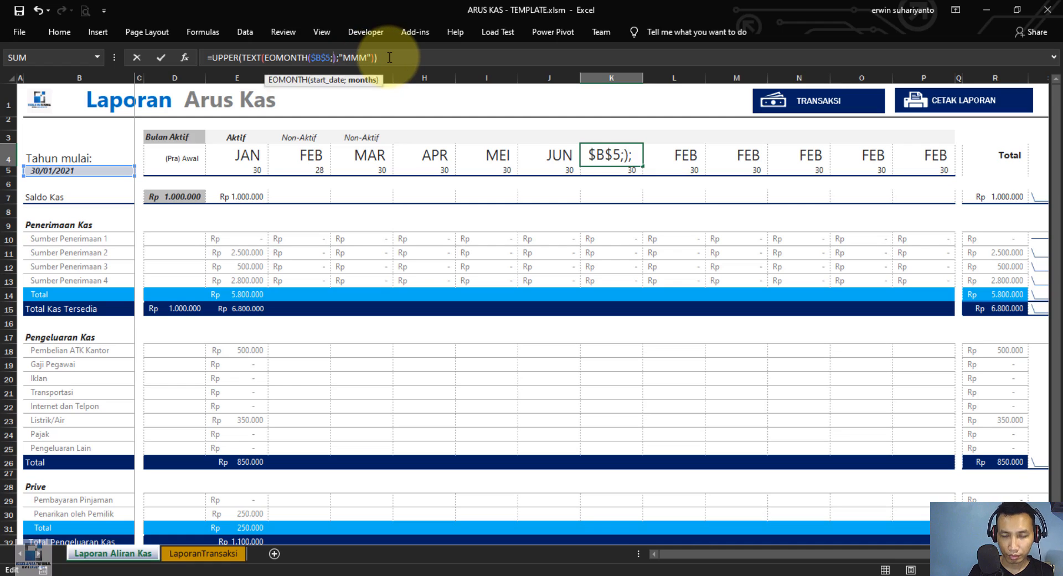
pyautogui.write('6')
pyautogui.press('Return')
pyautogui.click(687, 157)
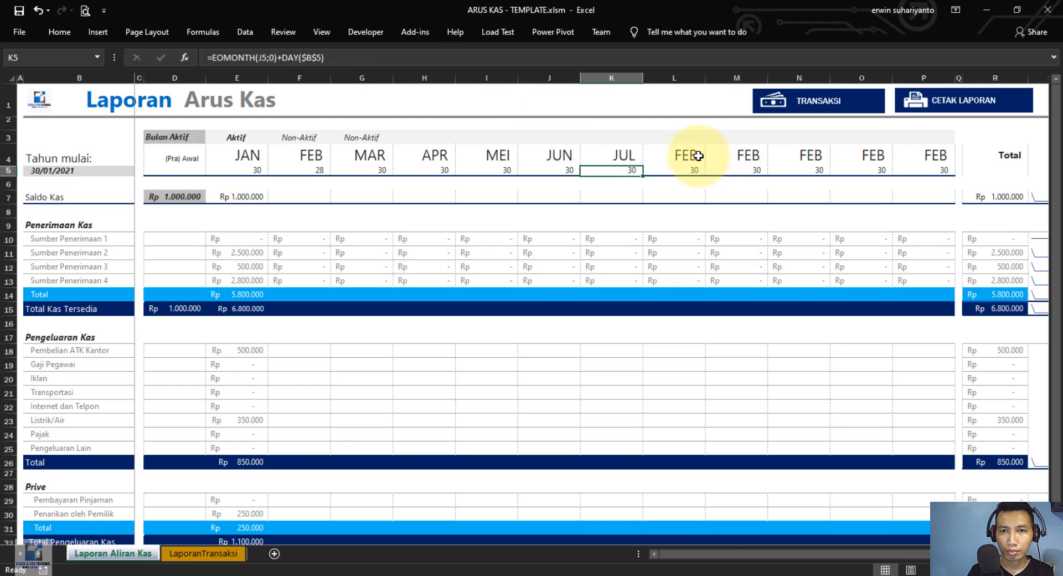
pyautogui.click(335, 57)
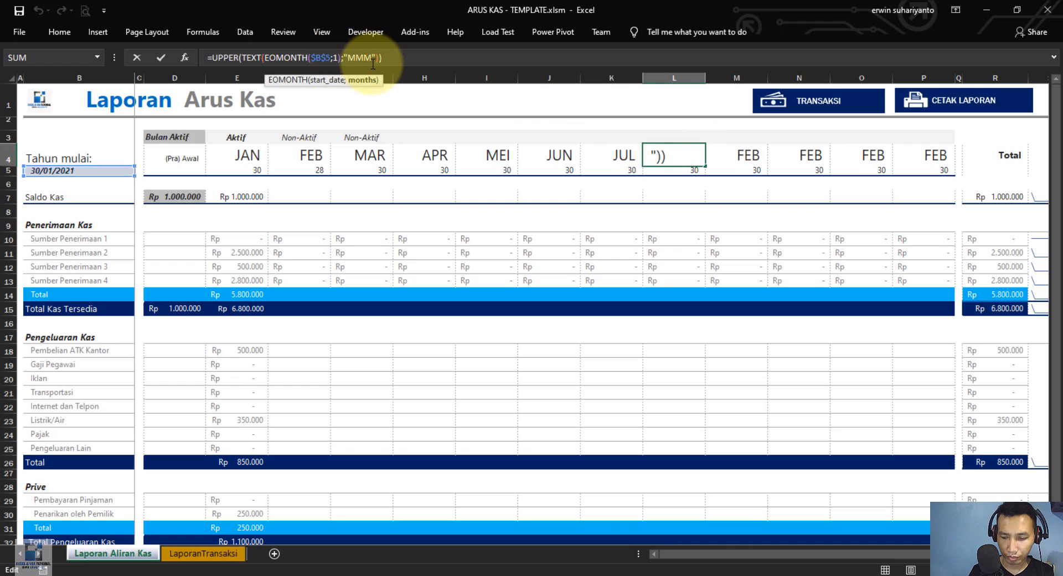
pyautogui.write('7')
pyautogui.hotkey('ctrl', 'Return')
# Set the months argument of the EOMONTH header formulas to 8 in M4 and 9 in N4
pyautogui.press('Right')
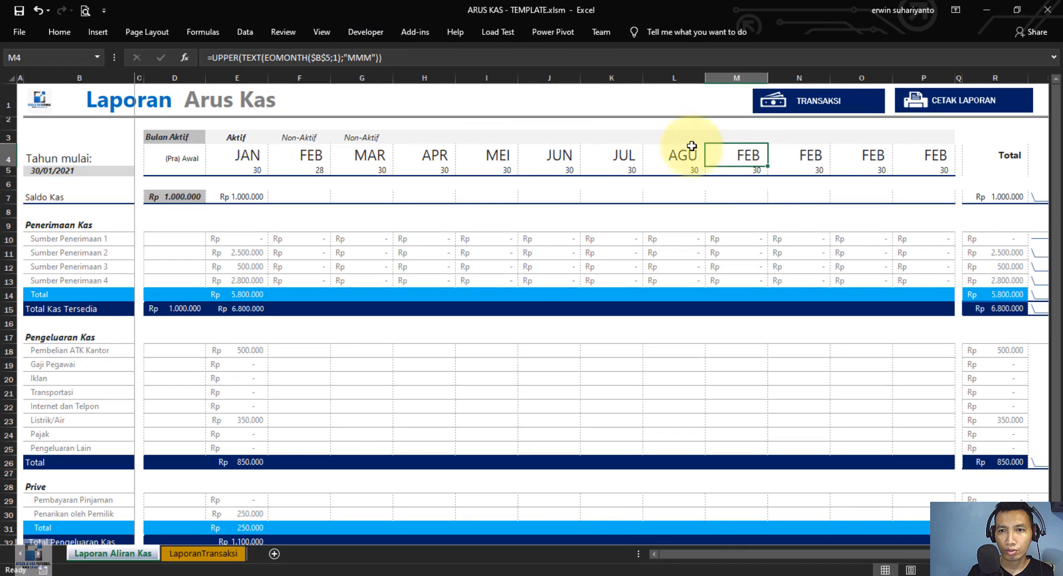
pyautogui.click(336, 58)
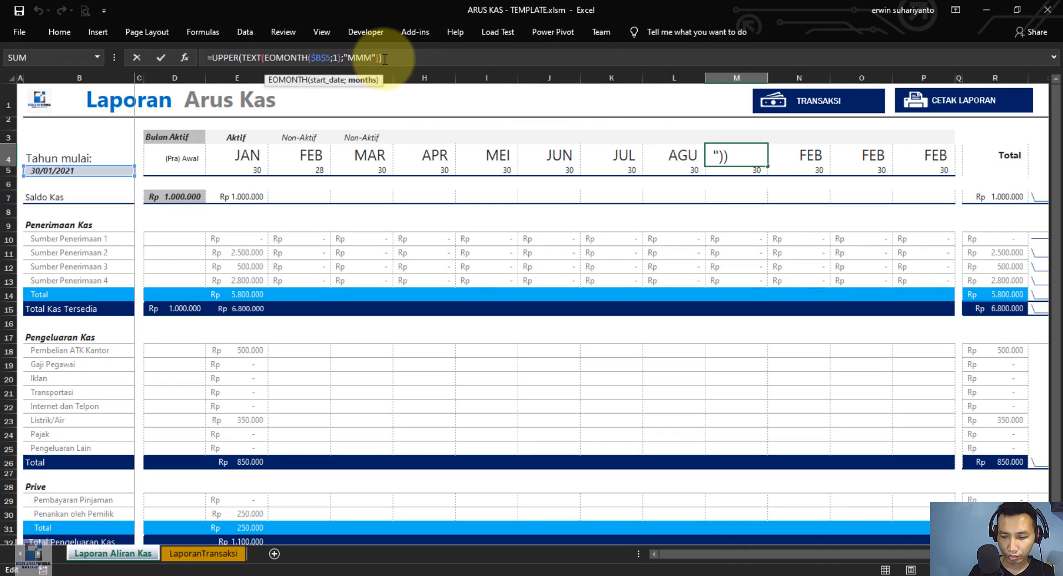
pyautogui.write('8')
pyautogui.hotkey('ctrl', 'Return')
pyautogui.click(775, 158)
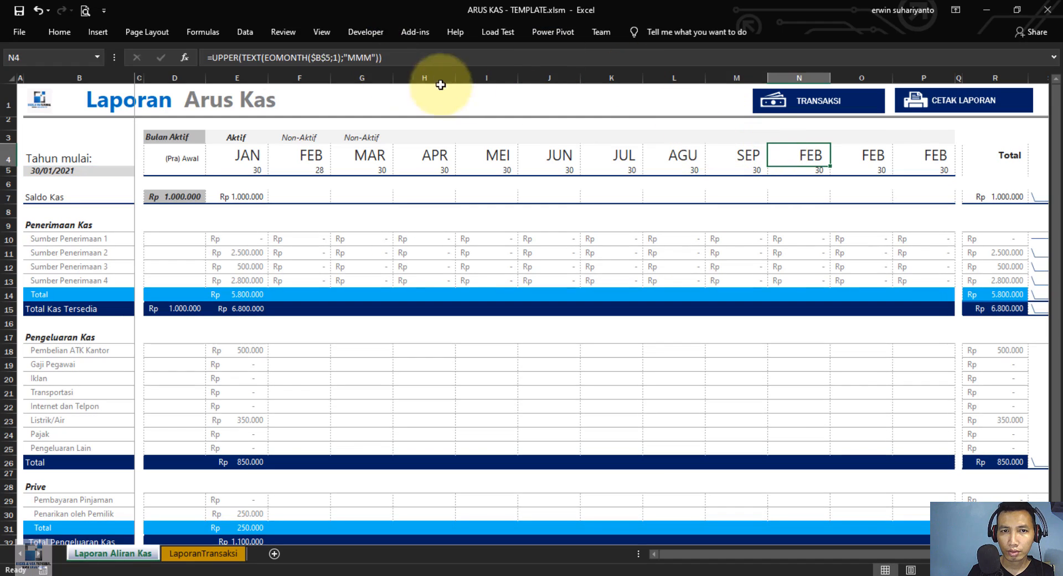
pyautogui.click(341, 57)
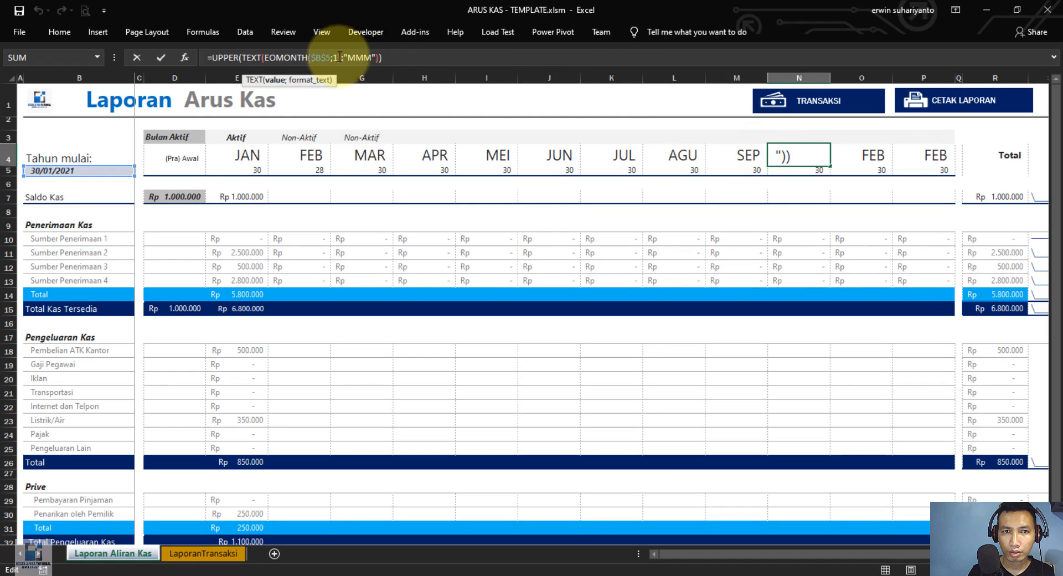
pyautogui.press('BackSpace')
pyautogui.write('9')
pyautogui.press('Return')
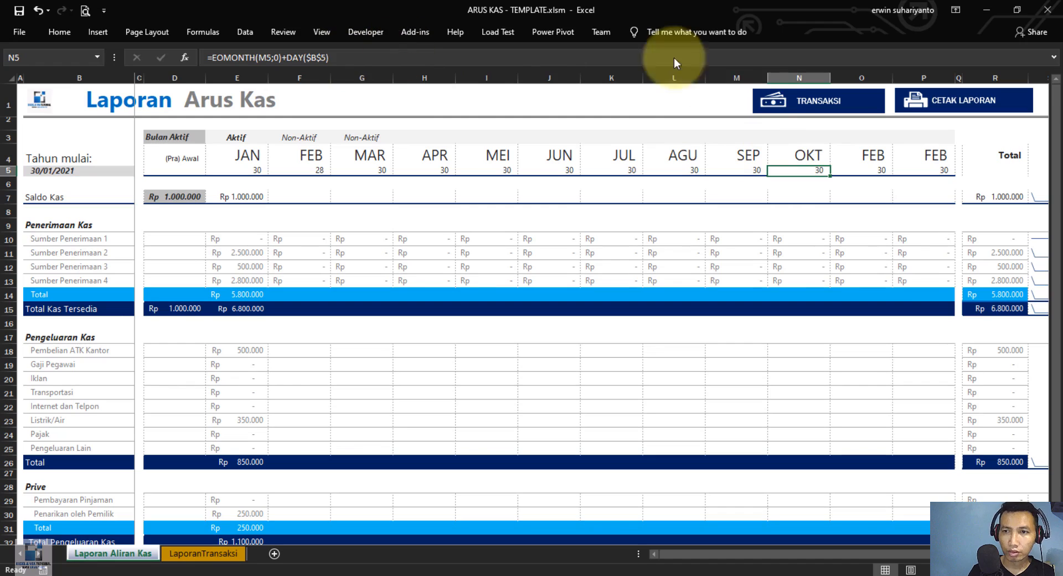
# Set the months argument of the EOMONTH header formulas to 10 in O4 and 11 in P4
pyautogui.click(867, 153)
pyautogui.click(338, 57)
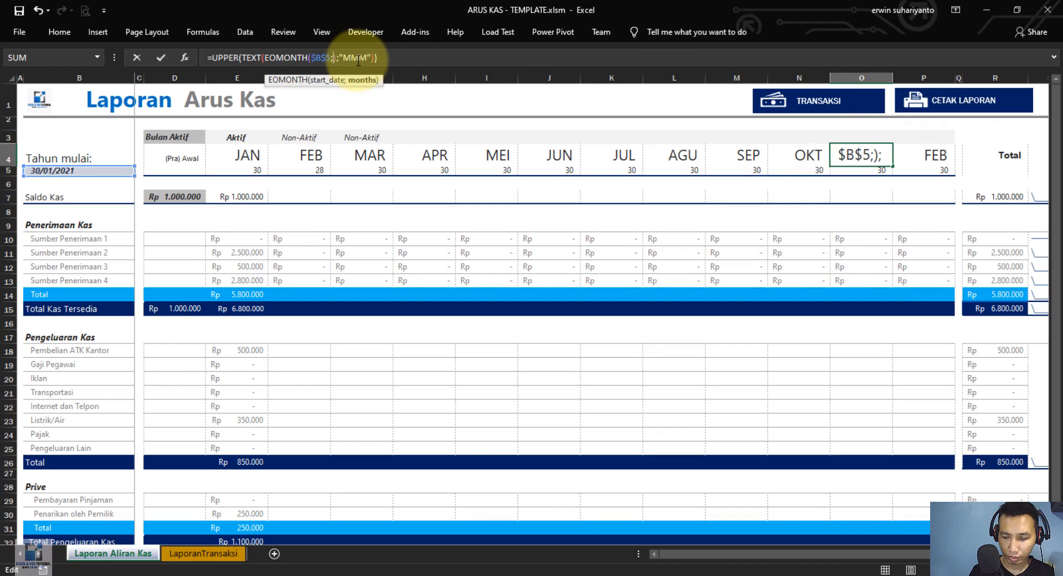
pyautogui.write('0')
pyautogui.press('Return')
pyautogui.click(914, 156)
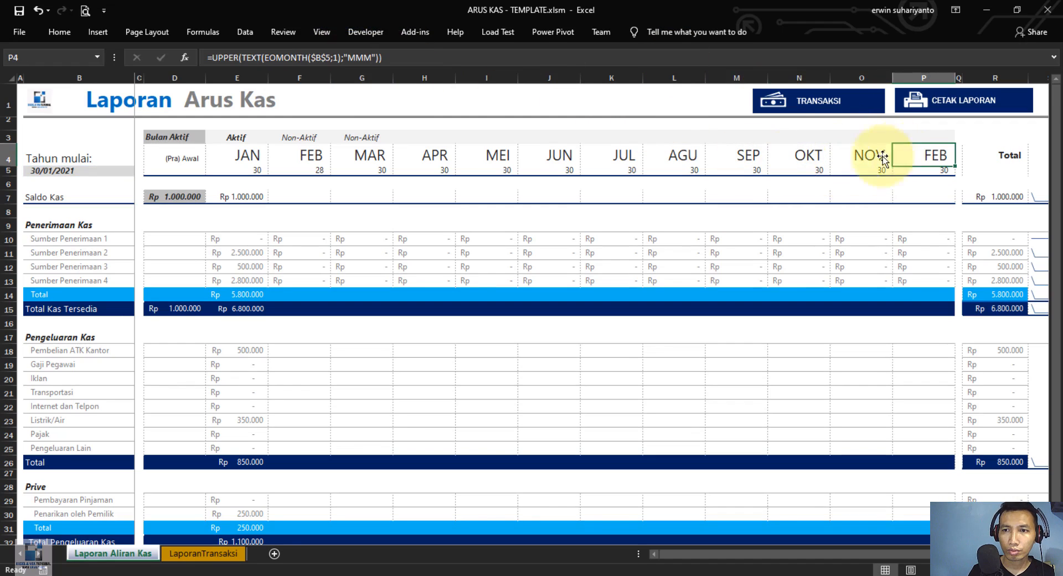
pyautogui.click(338, 58)
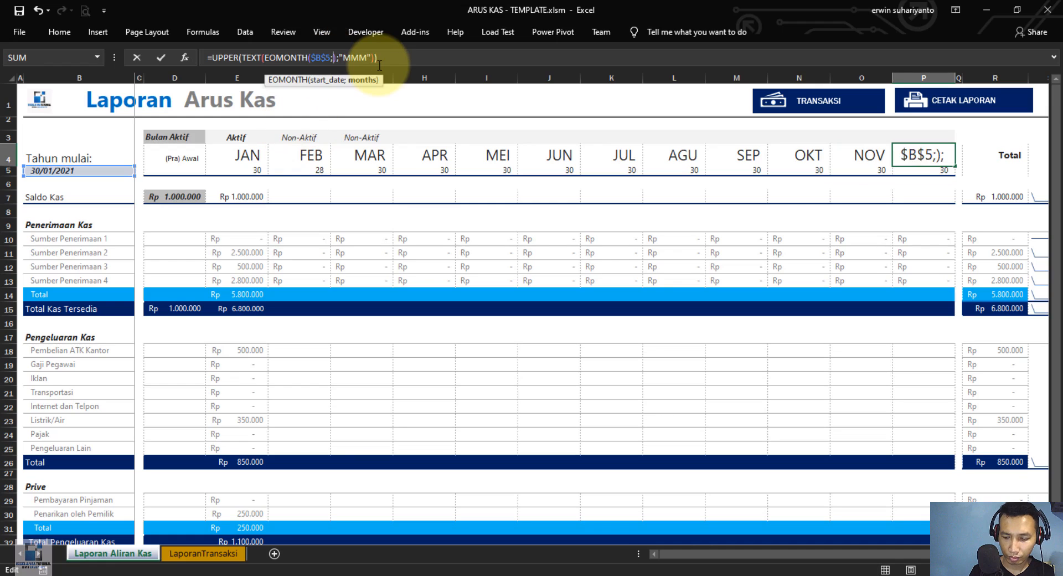
pyautogui.write('1')
pyautogui.press('Return')
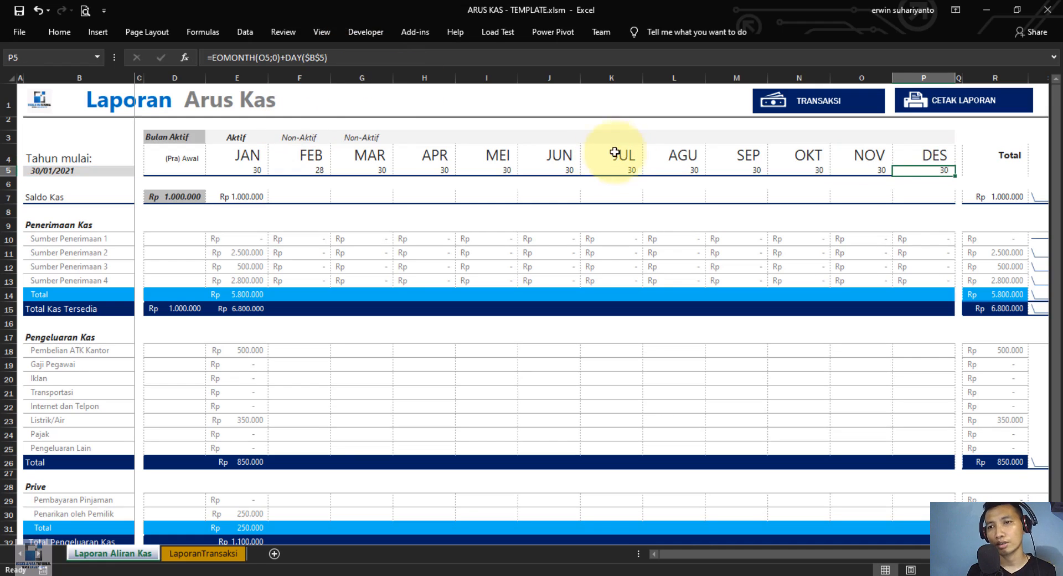
# Fill the Pengeluaran Kas SUMIFS formulas of E18:E25 across to column P and check the total formulas in row 26
pyautogui.click(468, 224)
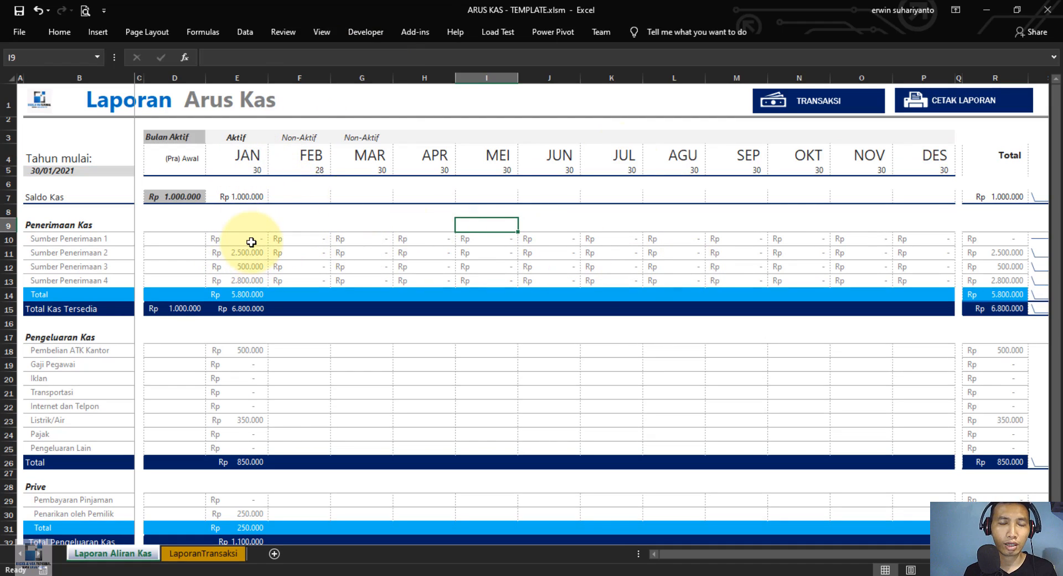
pyautogui.moveTo(244, 349); pyautogui.dragTo(920, 430)
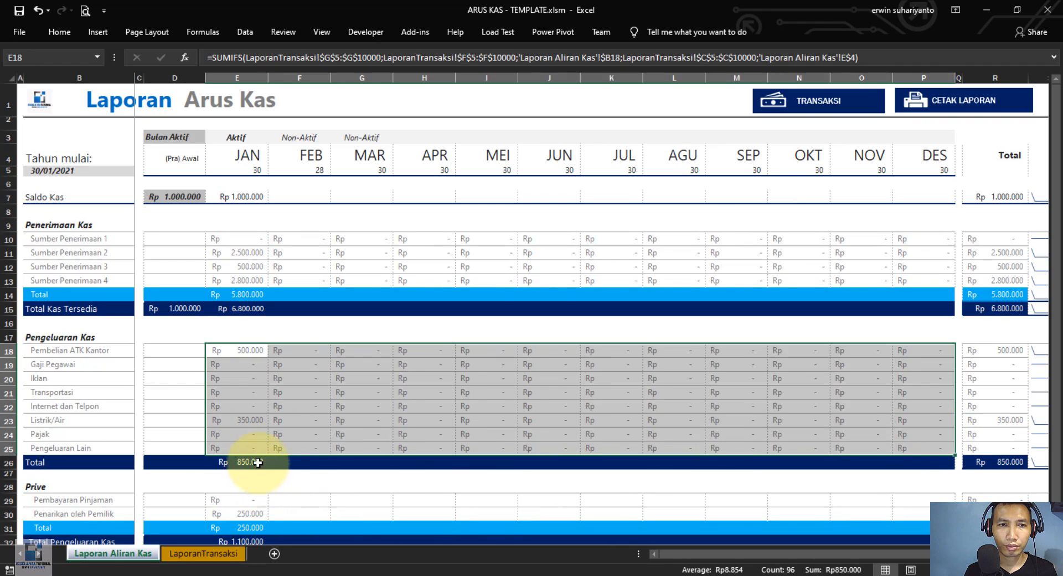
pyautogui.click(282, 462)
pyautogui.click(362, 458)
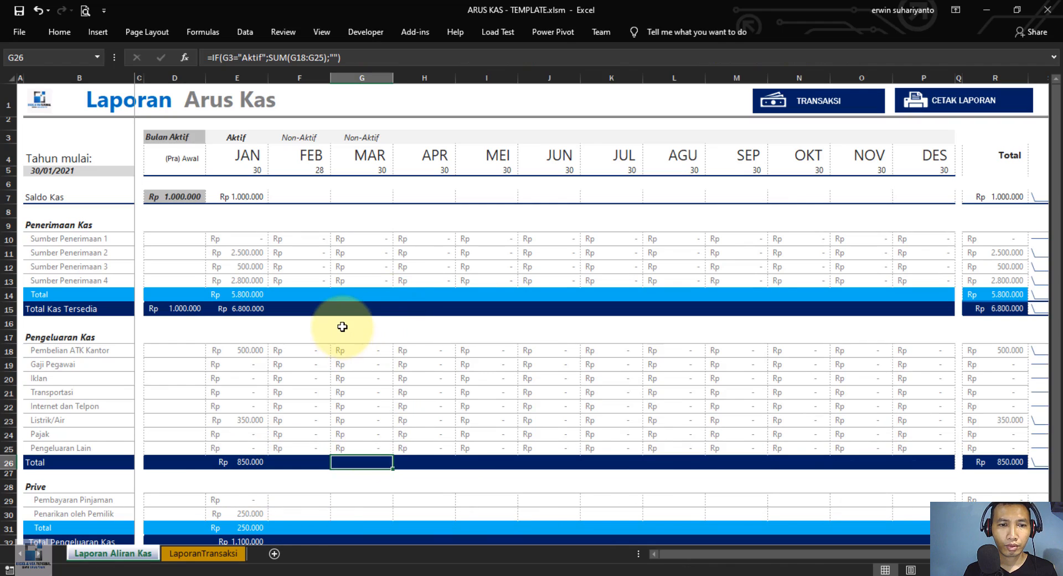
# Fill the Prive SUMIFS formulas of E29:E30 across to column P and check the Total Pengeluaran Kas formula in F32
pyautogui.scroll(-1, 344, 327)
pyautogui.moveTo(255, 443); pyautogui.dragTo(924, 449)
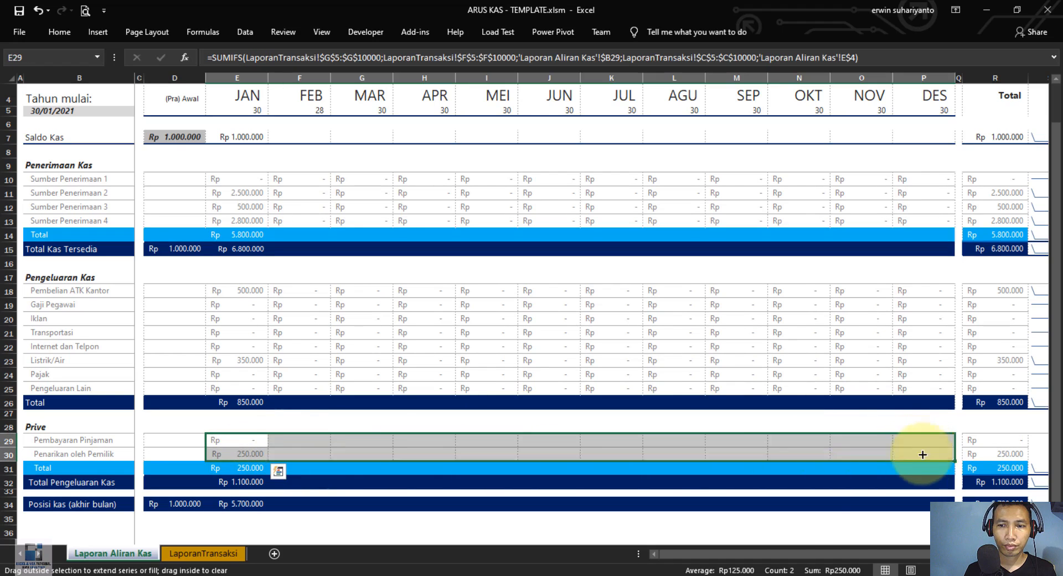
pyautogui.click(489, 523)
pyautogui.click(283, 485)
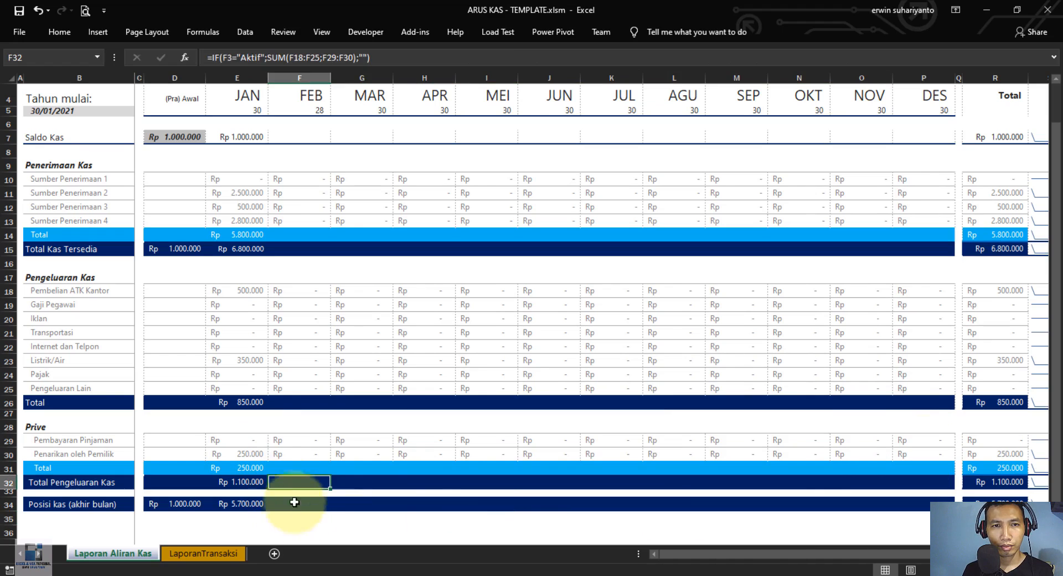
pyautogui.click(300, 517)
pyautogui.scroll(1, 387, 443)
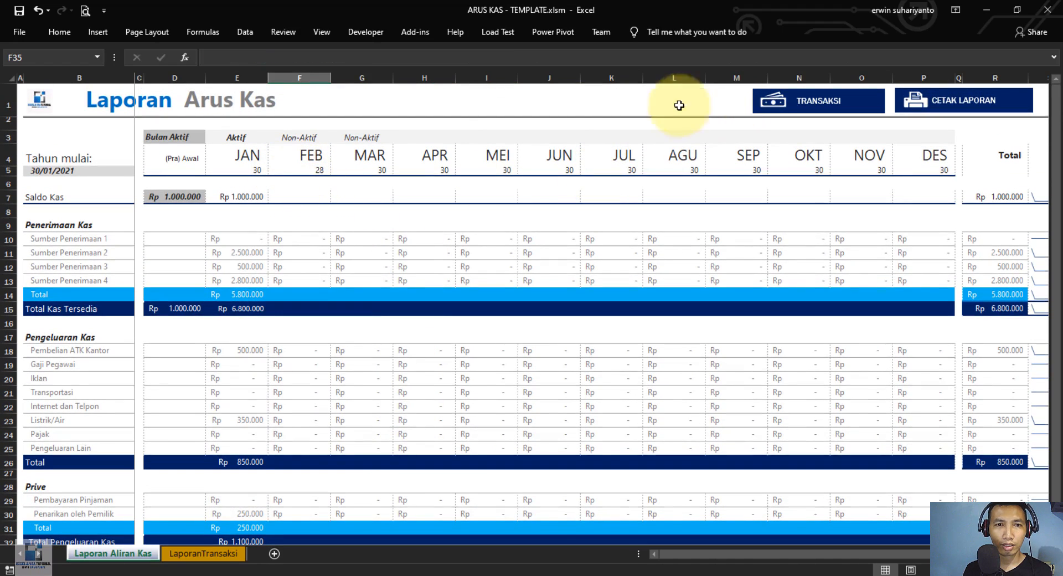
pyautogui.click(844, 104)
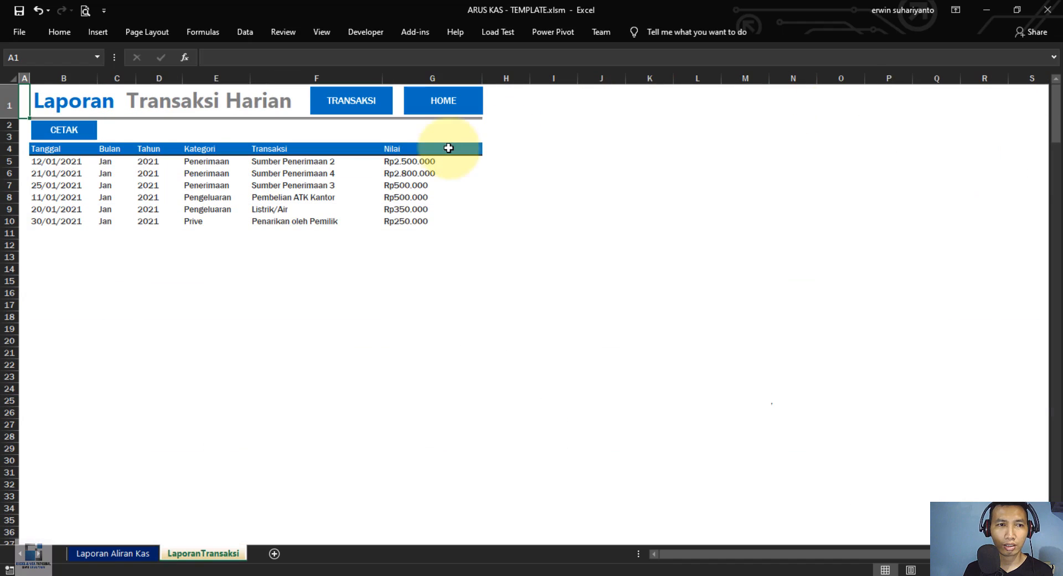
pyautogui.click(370, 103)
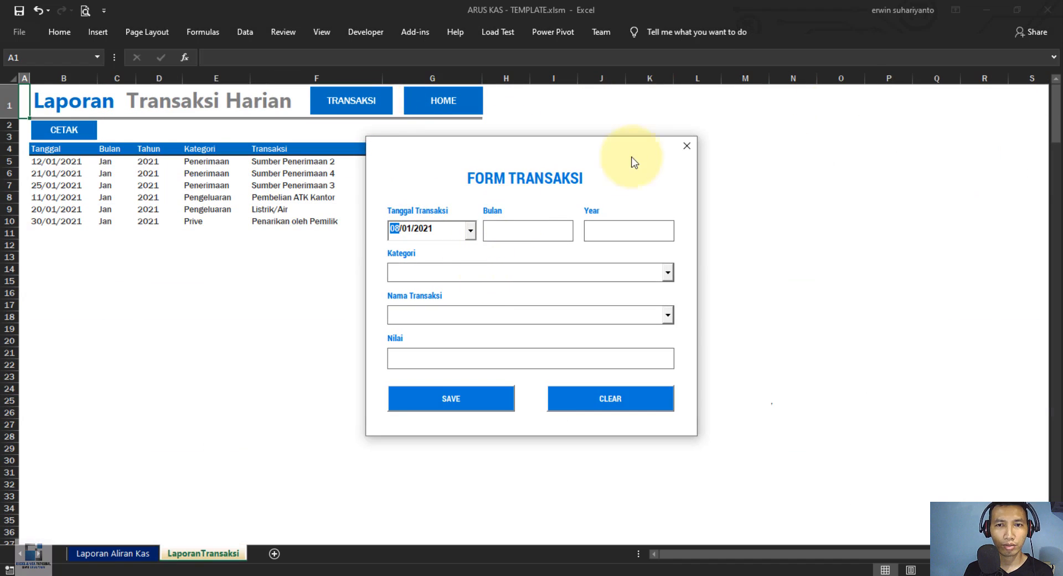
pyautogui.click(680, 150)
pyautogui.click(450, 99)
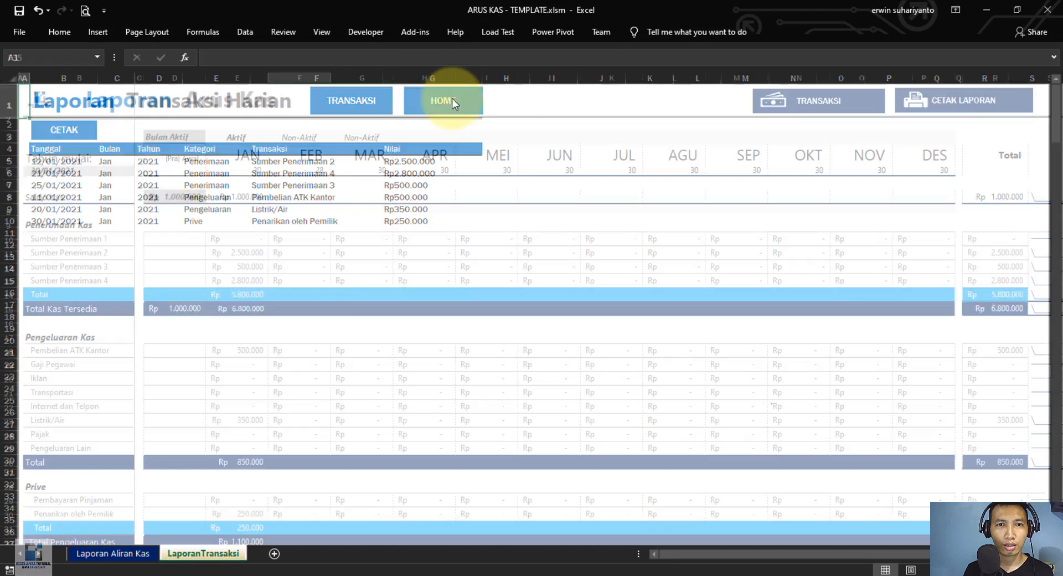
# Set February's Bulan Aktif status to Aktif and check its carried-over Saldo Kas against January's closing cash position
pyautogui.click(313, 139)
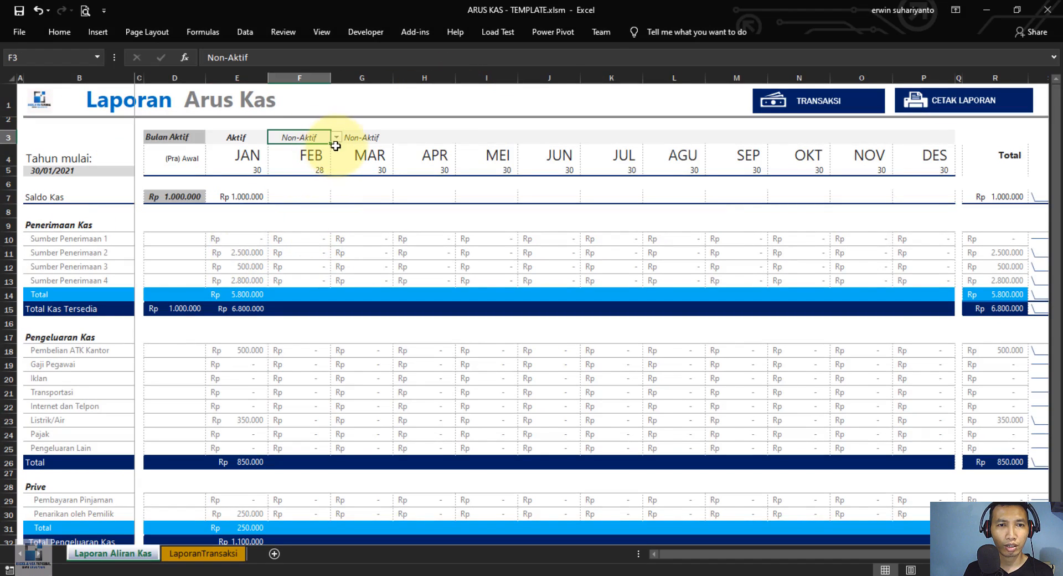
pyautogui.click(335, 137)
pyautogui.click(319, 147)
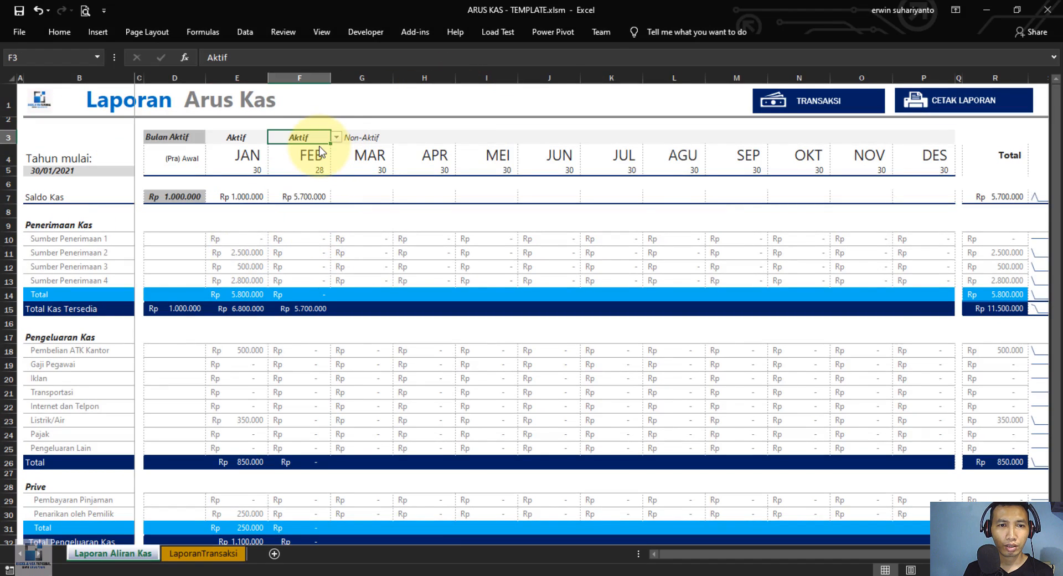
pyautogui.scroll(-2, 319, 238)
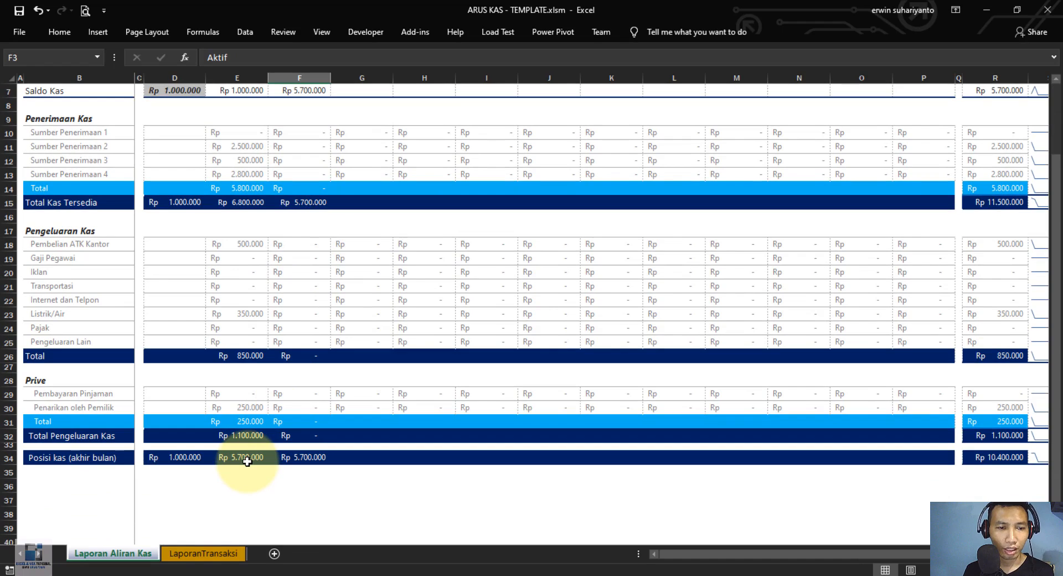
pyautogui.scroll(2, 247, 461)
pyautogui.click(318, 197)
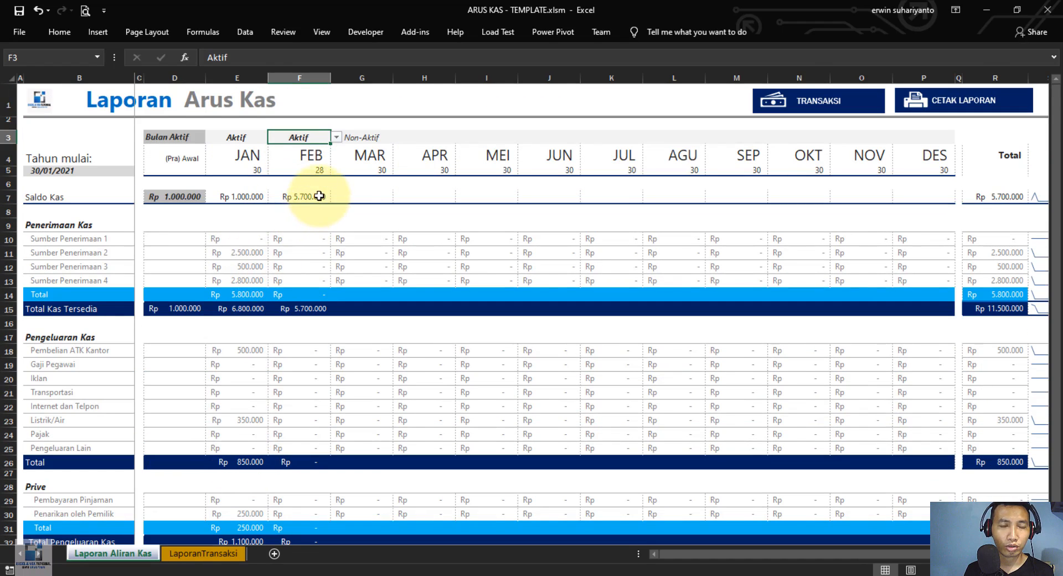
# Start a new entry in the transaction form with the date 10/02/2021 and the category Penerimaan
pyautogui.click(817, 101)
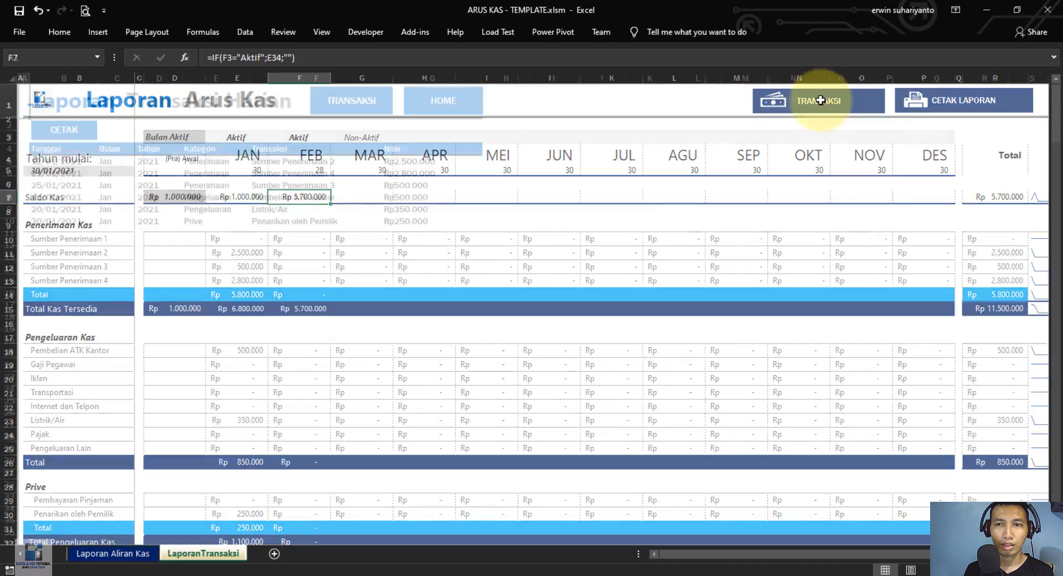
pyautogui.click(366, 101)
pyautogui.click(470, 230)
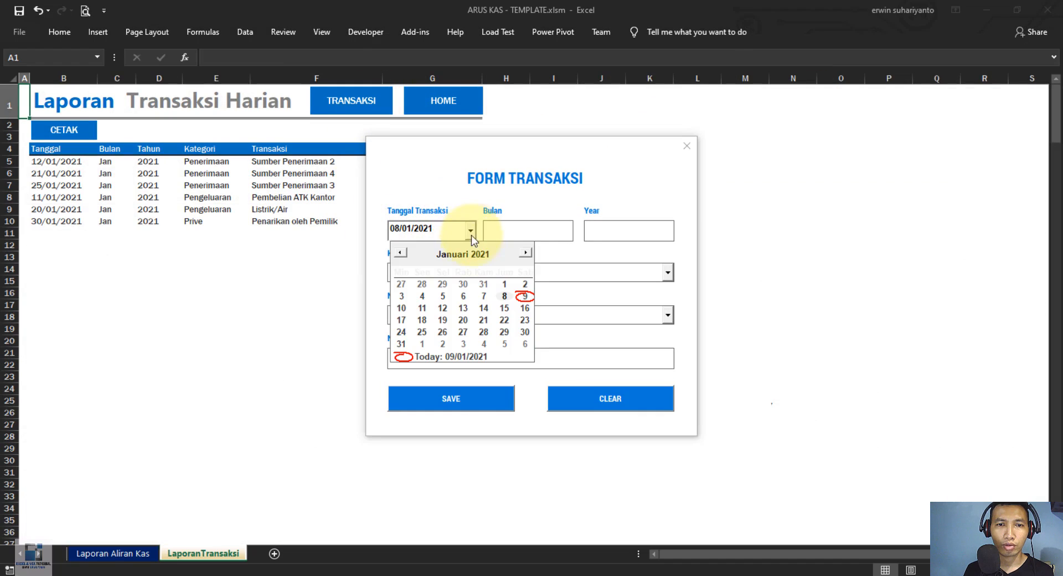
pyautogui.click(524, 254)
pyautogui.click(463, 296)
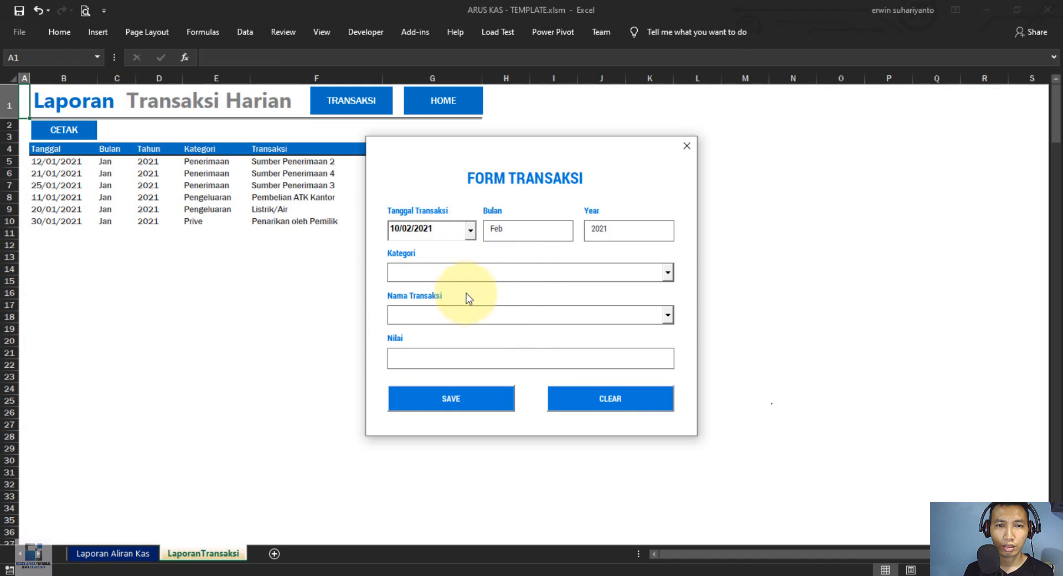
pyautogui.click(668, 272)
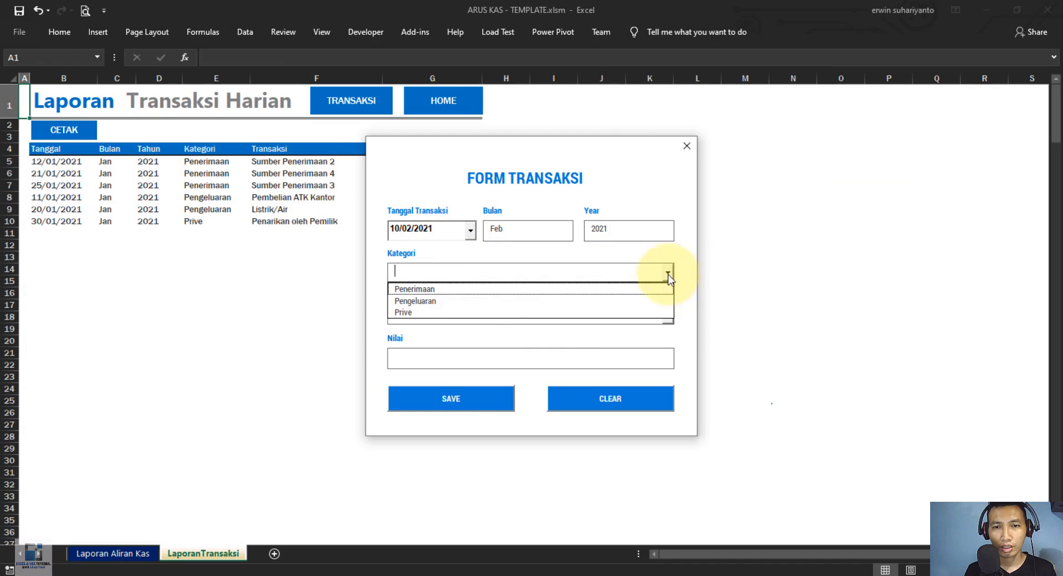
pyautogui.click(458, 291)
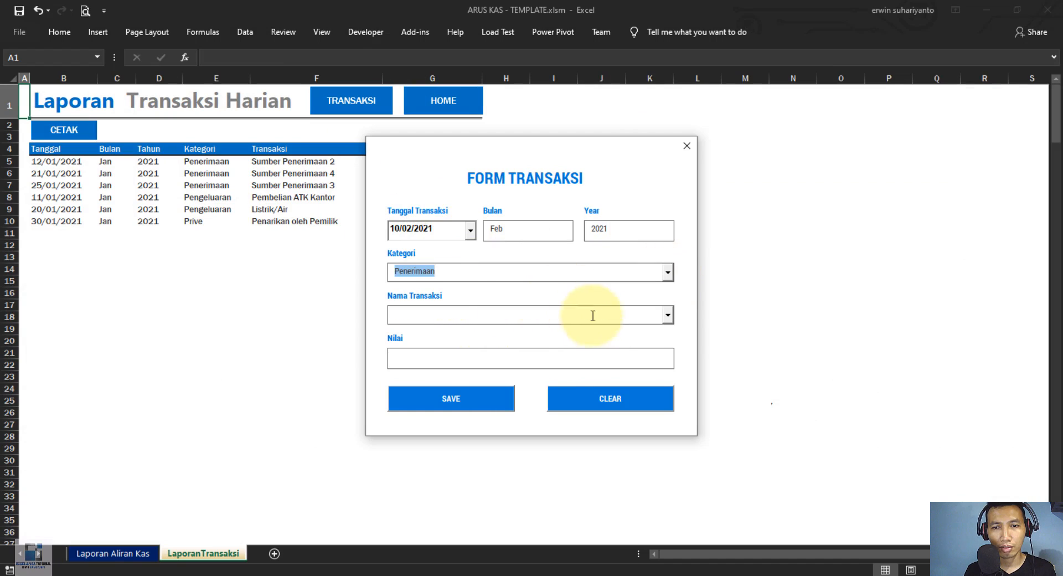
# Complete the 10/02/2021 entry with transaction Sumber Penerimaan 1 and value 6000000, save it, and close the form
pyautogui.click(667, 315)
pyautogui.click(502, 332)
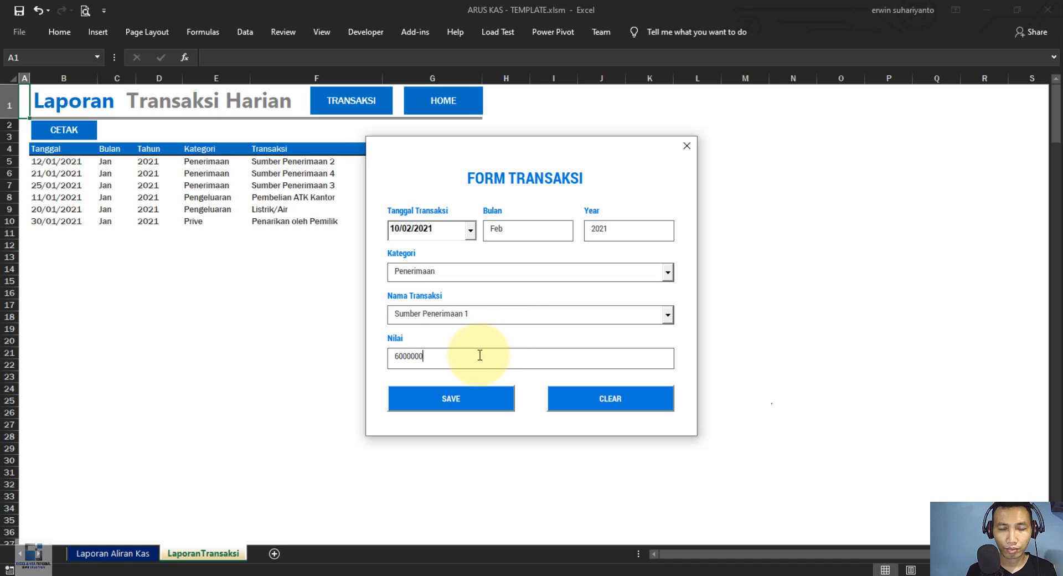
pyautogui.click(464, 409)
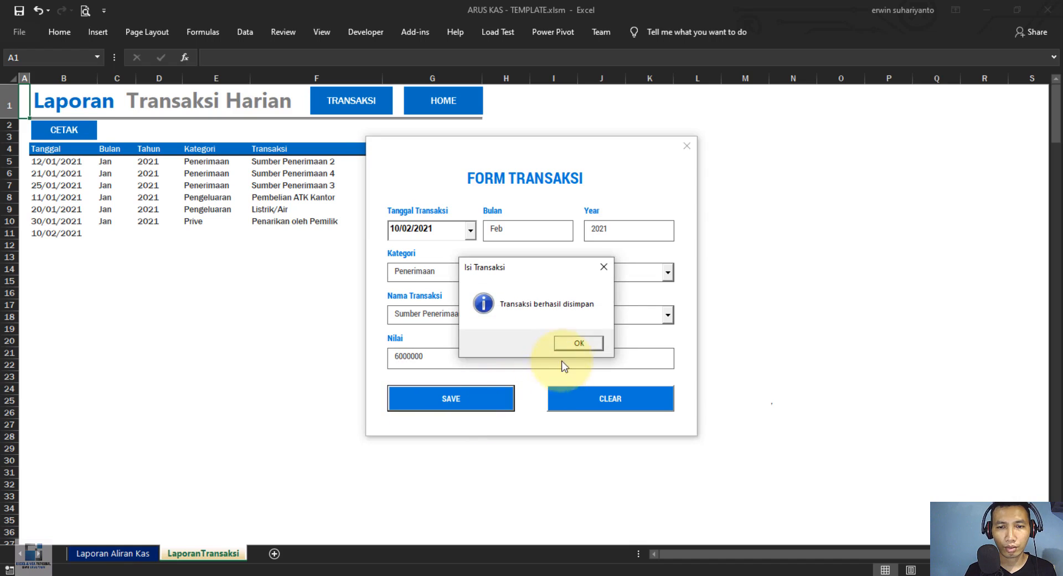
pyautogui.click(575, 339)
pyautogui.click(685, 149)
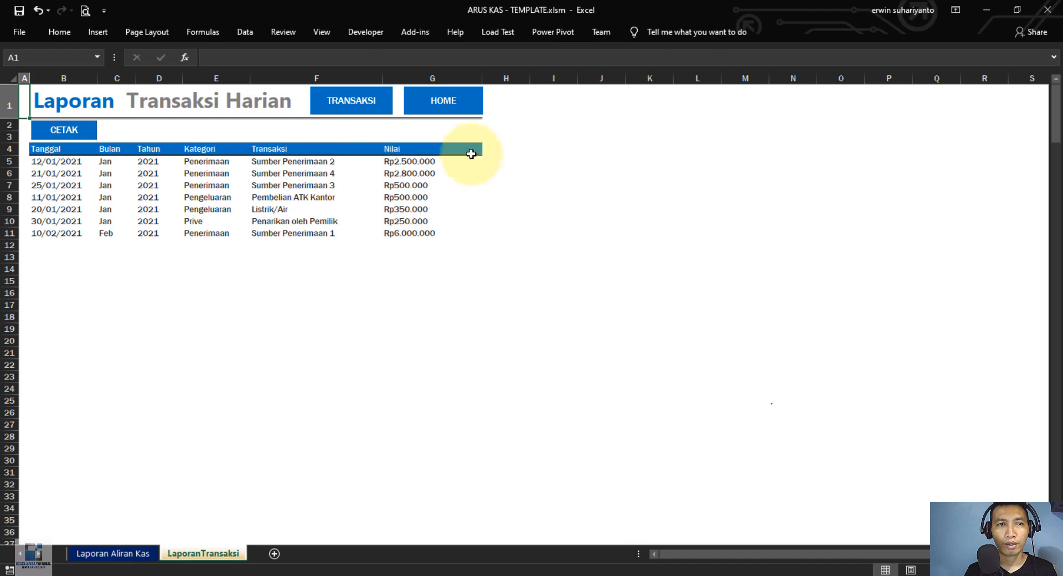
# Return to the Arus Kas report and check February's Sumber Penerimaan 1 amount and Penerimaan Kas totals
pyautogui.click(443, 111)
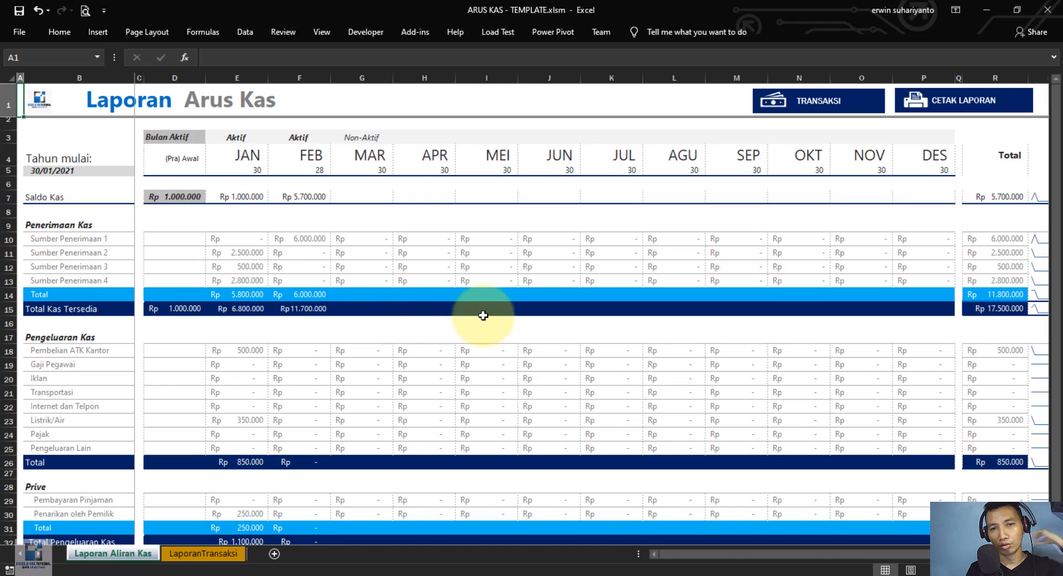
pyautogui.scroll(-1, 470, 308)
pyautogui.scroll(1, 451, 304)
# Open the transaction form from the daily transaction report and set the new entry's date to 11/02/2021
pyautogui.keyDown('ctrl'); pyautogui.click(786, 107); pyautogui.keyUp('ctrl')
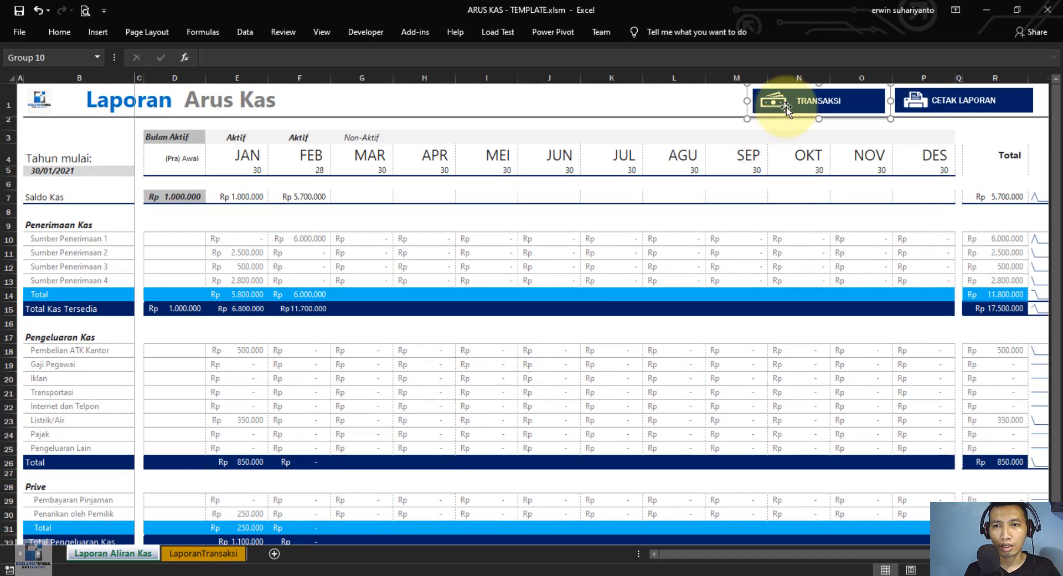
pyautogui.click(693, 107)
pyautogui.click(821, 107)
pyautogui.click(390, 105)
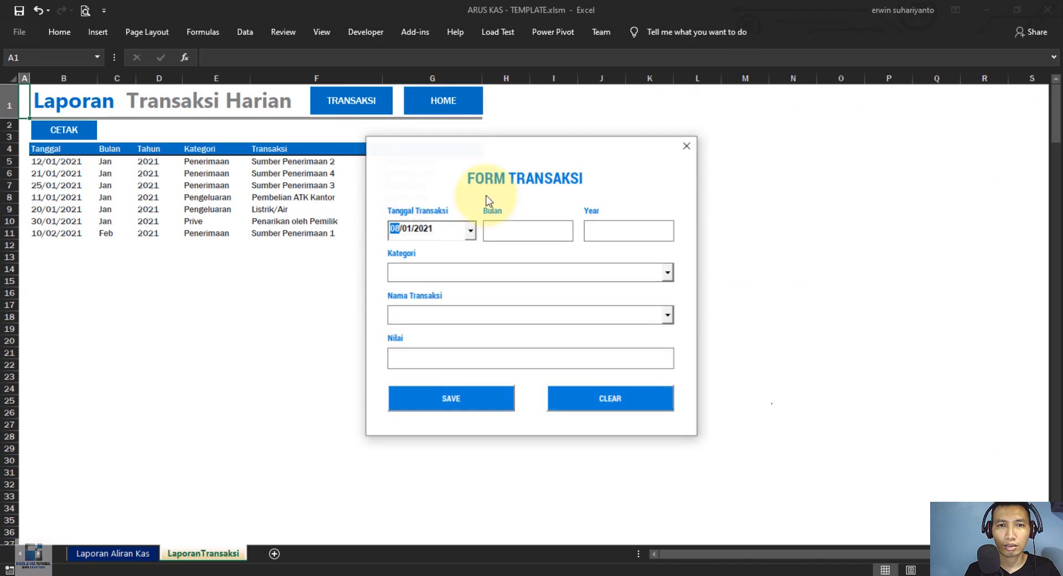
pyautogui.click(471, 235)
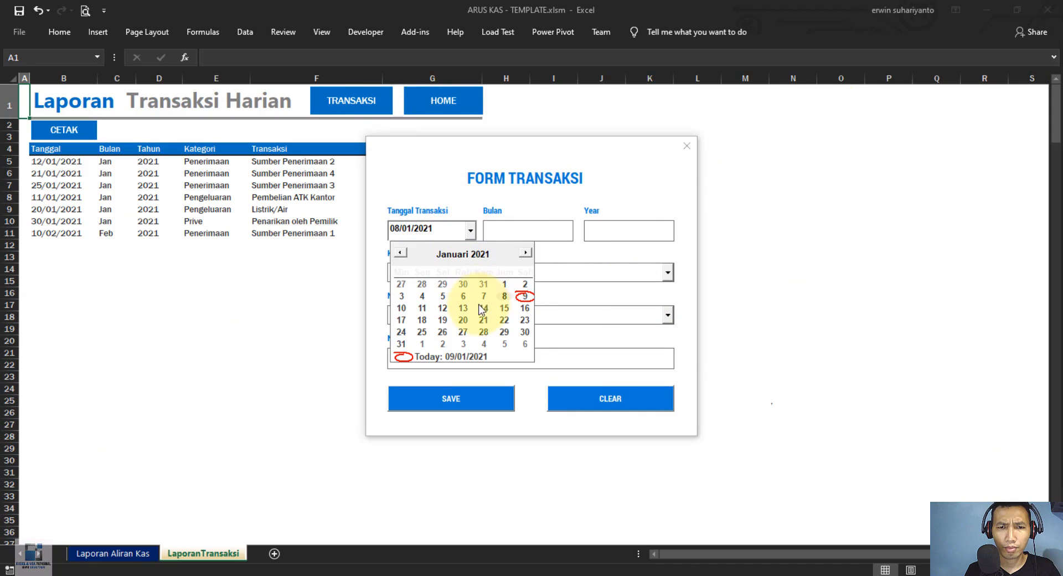
pyautogui.click(525, 253)
pyautogui.click(445, 298)
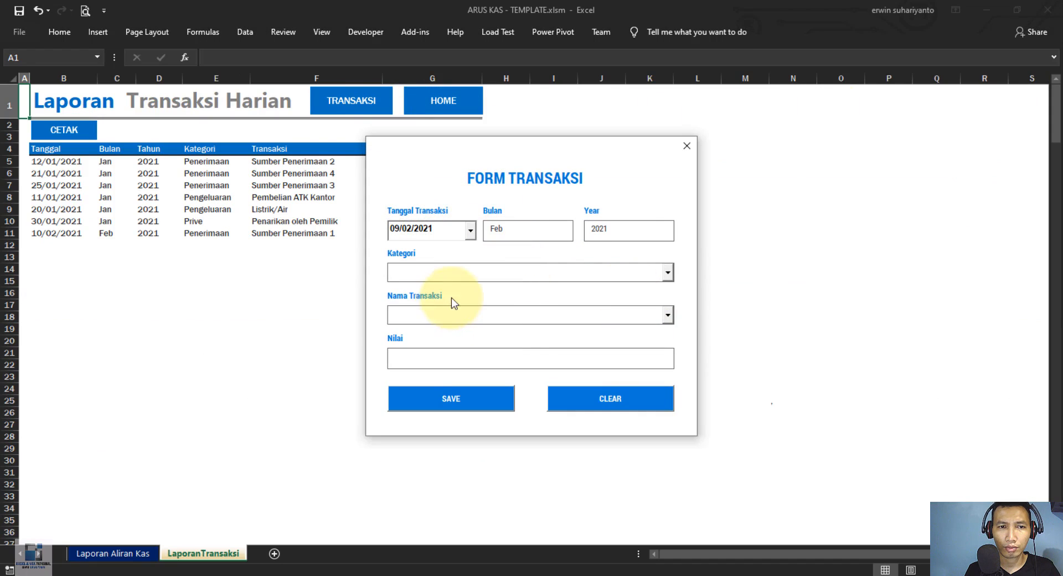
pyautogui.click(470, 230)
pyautogui.click(484, 300)
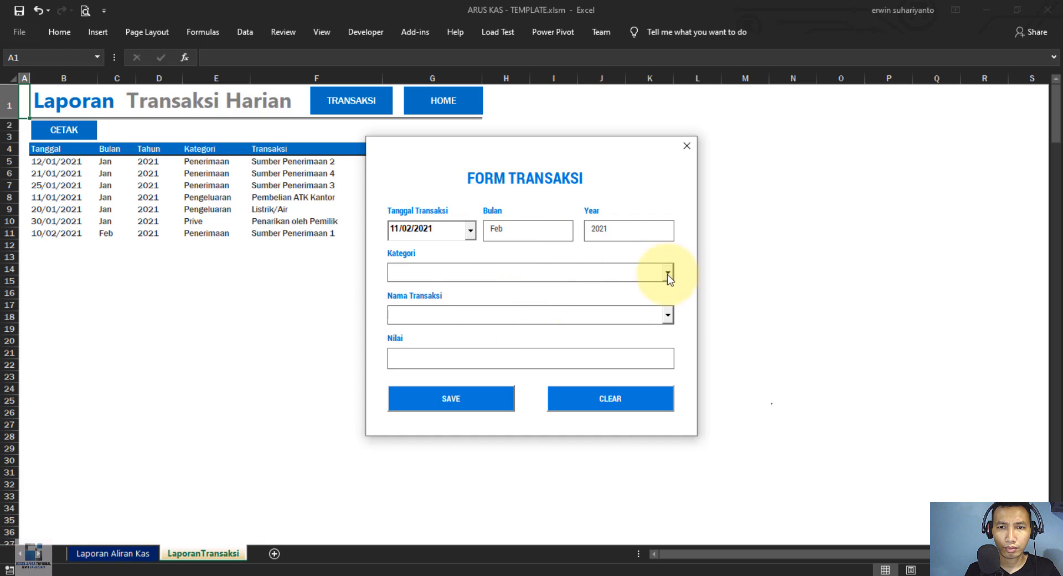
# Enter category Pengeluaran, transaction Gaji Pegawai and value 6000000, save the entry, and close the form
pyautogui.click(667, 273)
pyautogui.click(500, 300)
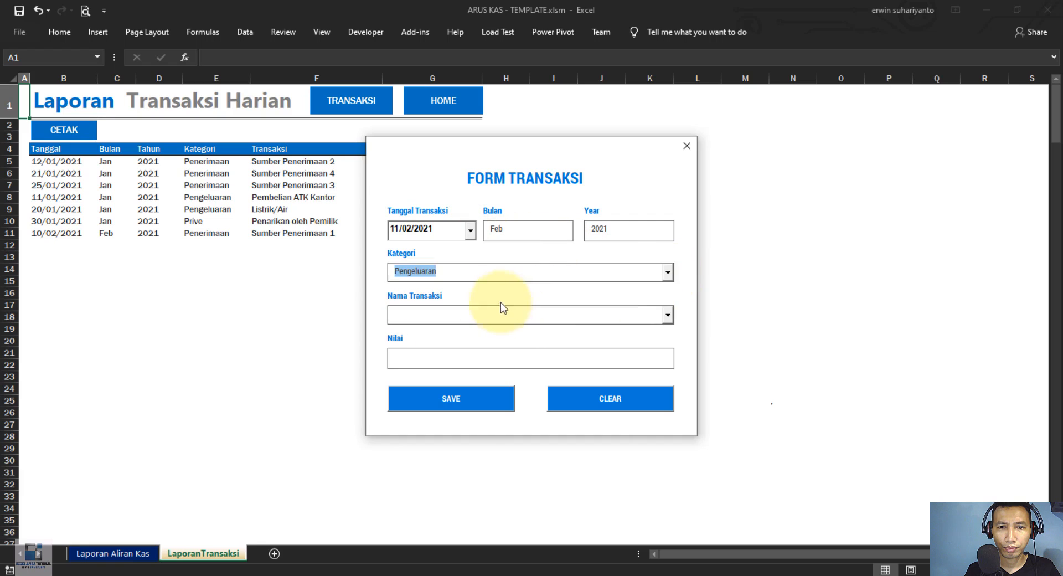
pyautogui.click(667, 314)
pyautogui.click(465, 342)
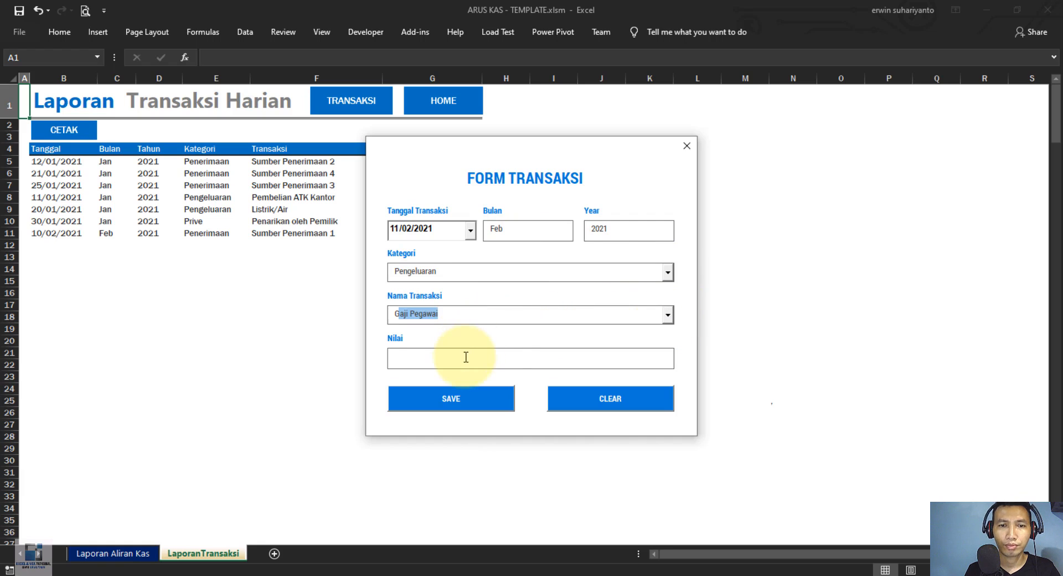
pyautogui.click(495, 361)
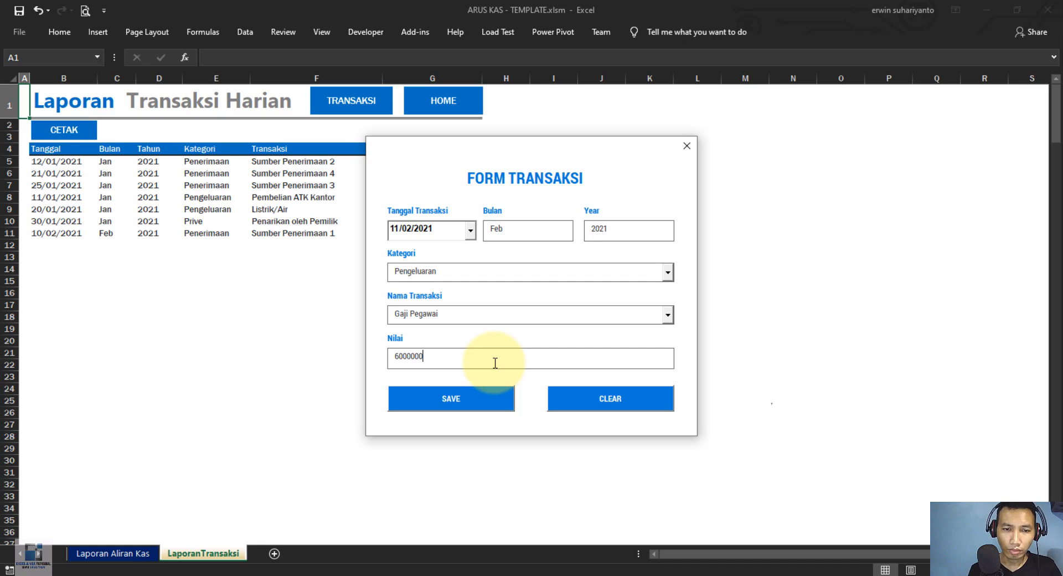
pyautogui.click(463, 396)
pyautogui.click(574, 348)
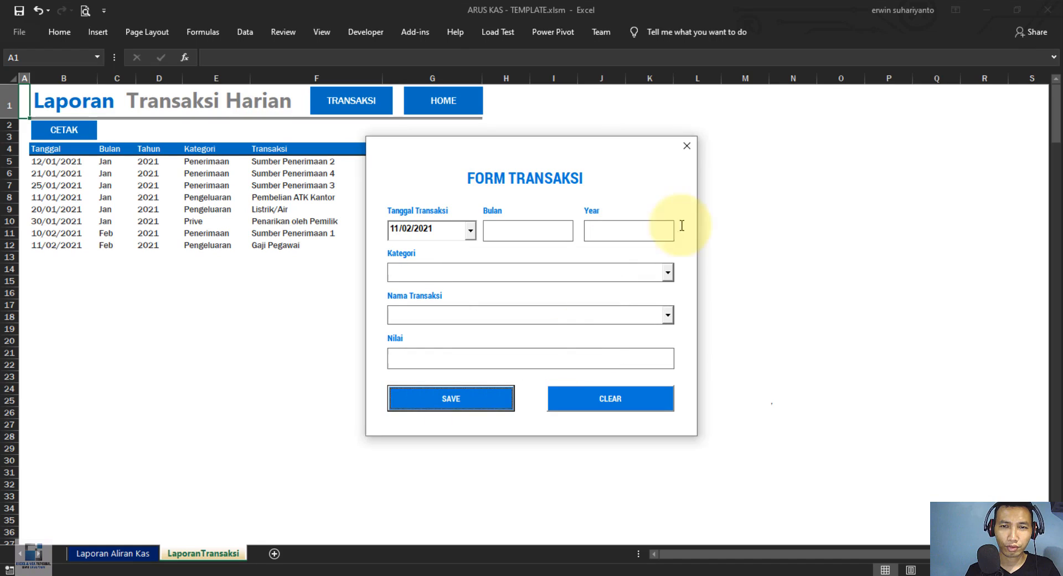
pyautogui.click(686, 146)
# Return to the Arus Kas report and check February's Gaji Pegawai expense, totals and month-end cash position
pyautogui.click(450, 105)
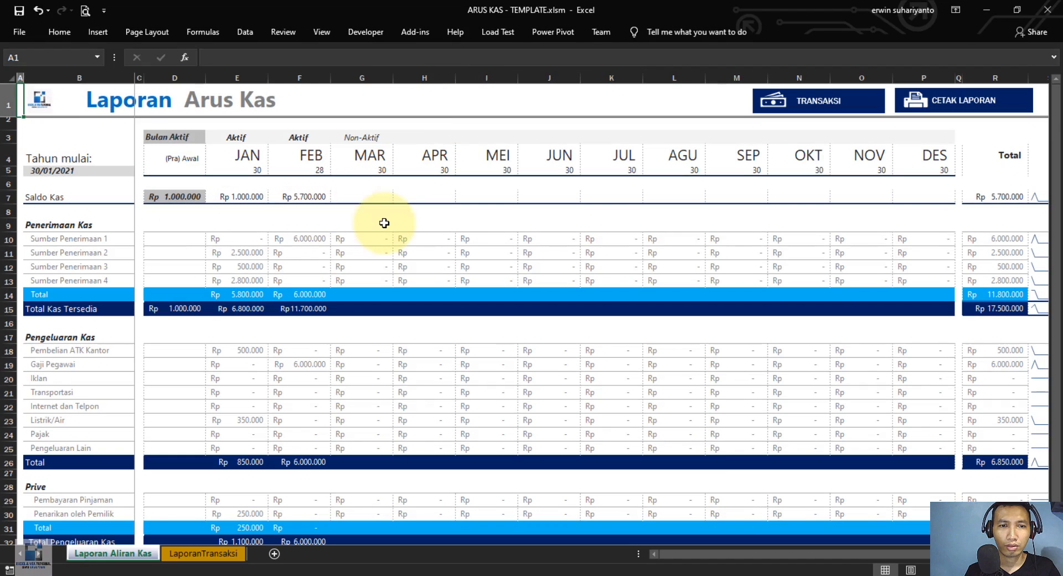
pyautogui.scroll(-1, 376, 242)
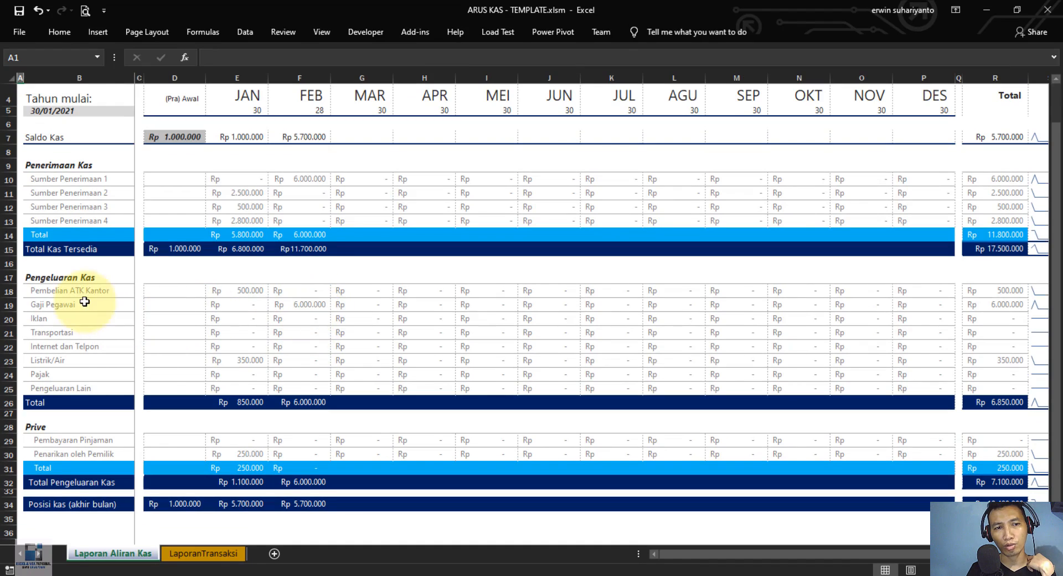
pyautogui.scroll(-1, 290, 320)
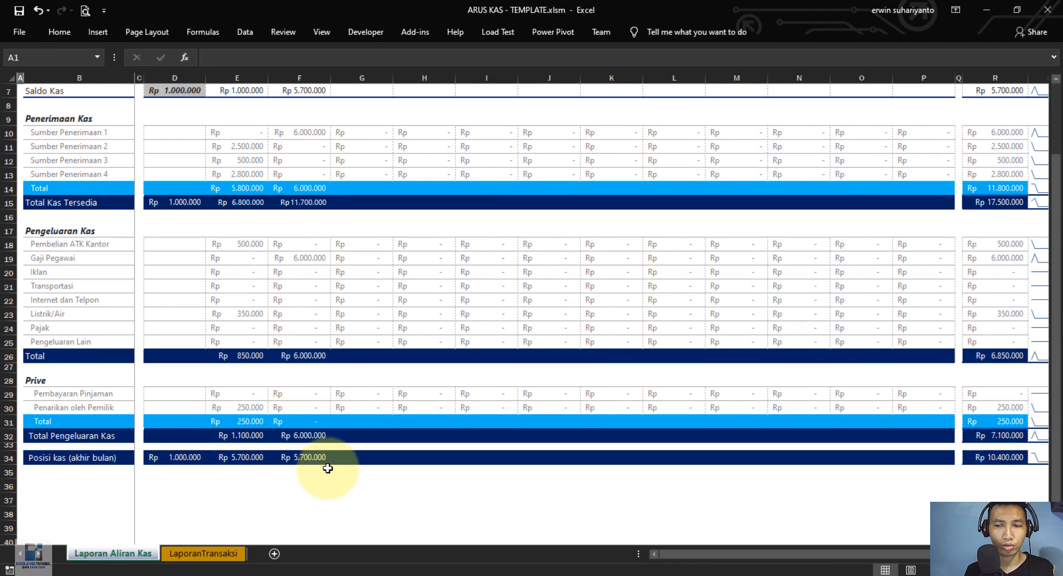
pyautogui.scroll(2, 327, 469)
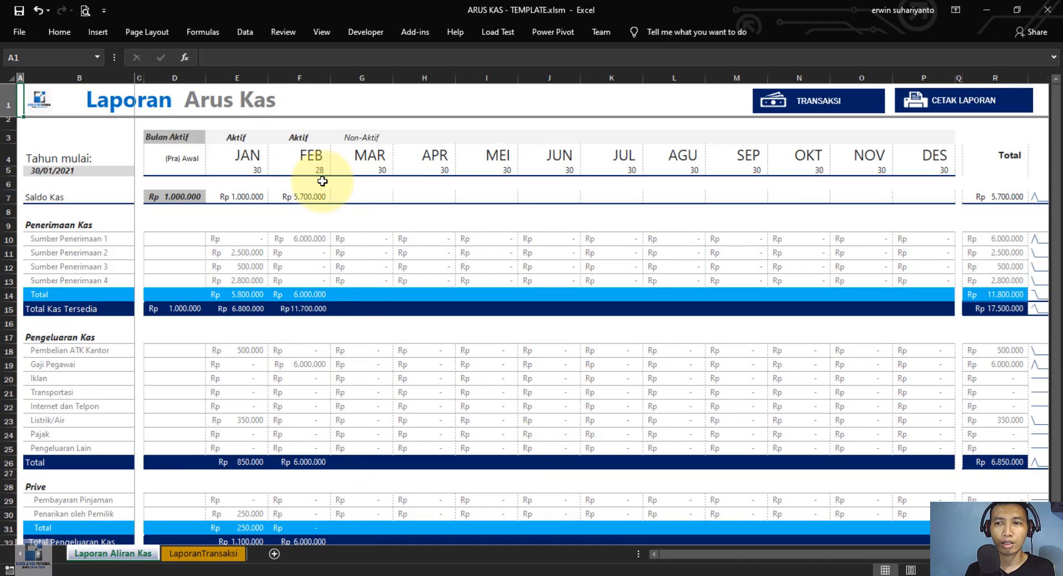
pyautogui.scroll(-2, 323, 181)
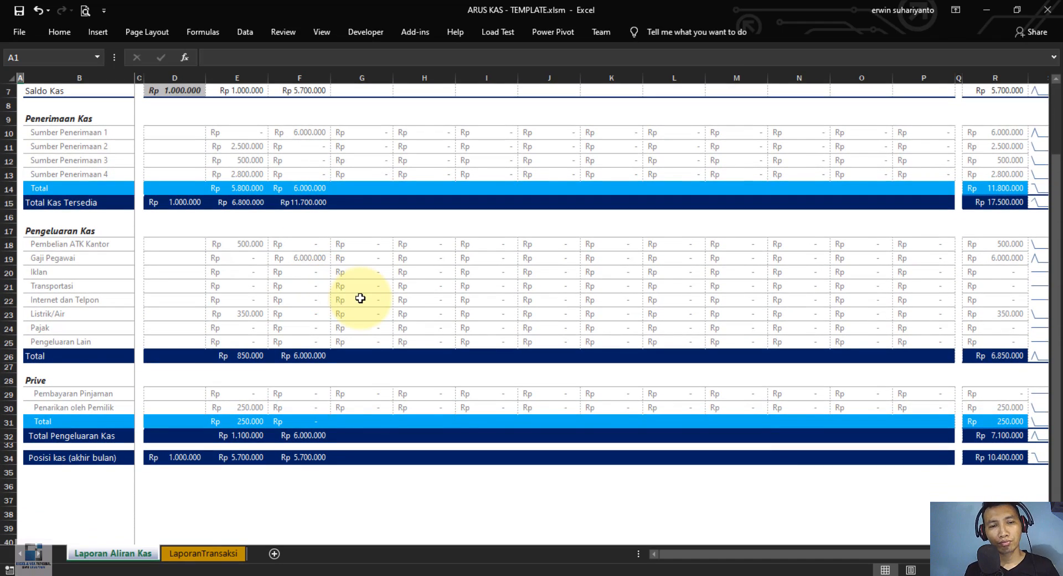
pyautogui.scroll(2, 361, 299)
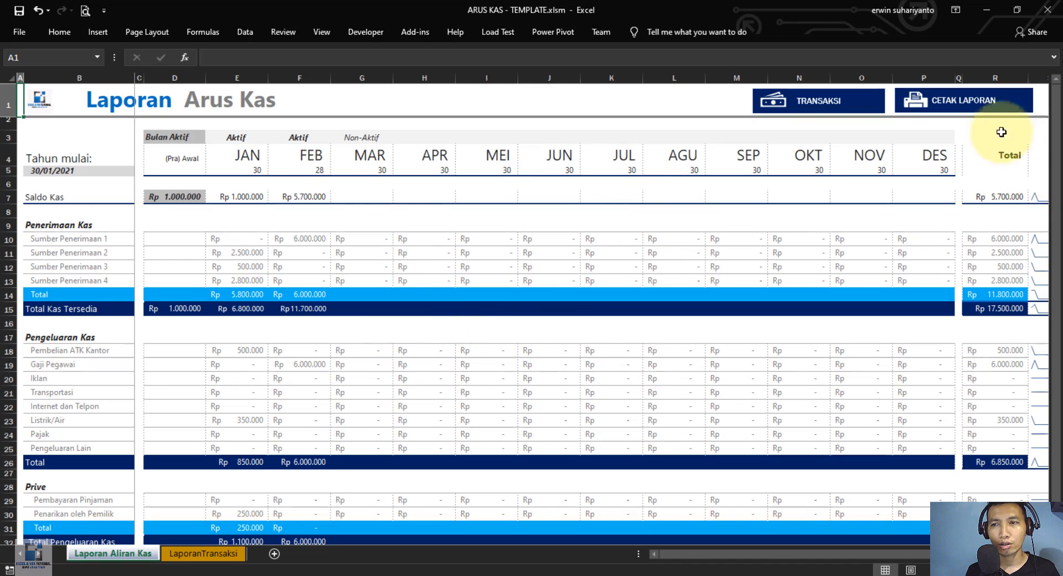
# Preview the printouts of the Arus Kas report and the Transaksi Harian report, closing each preview
pyautogui.click(977, 101)
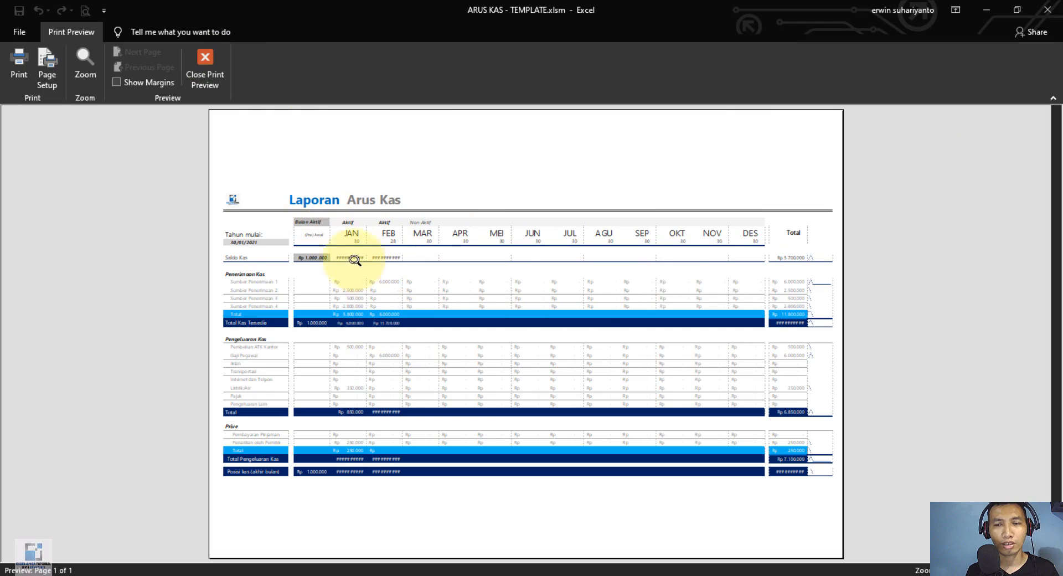
pyautogui.click(207, 76)
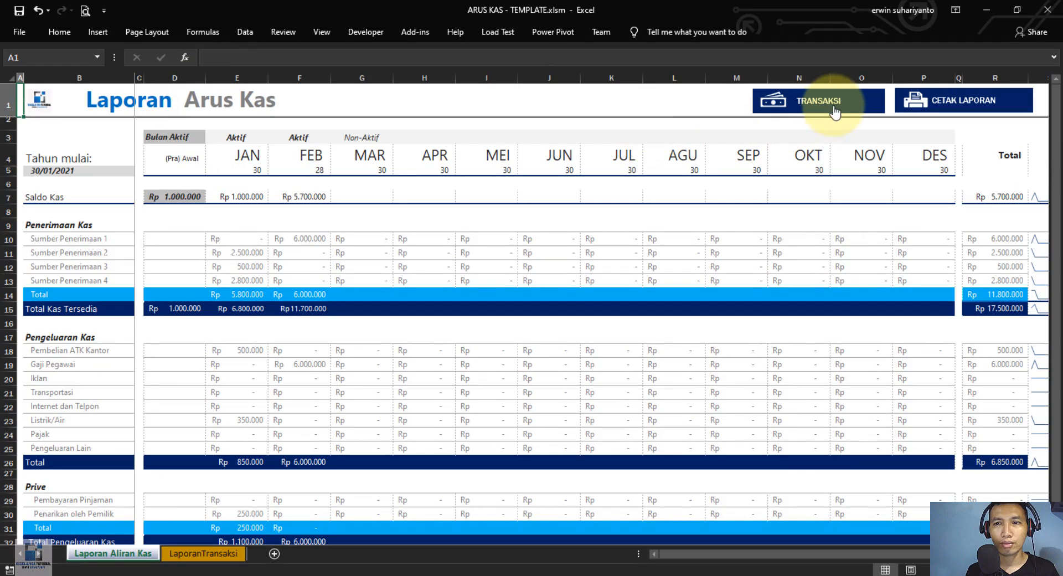
pyautogui.click(834, 108)
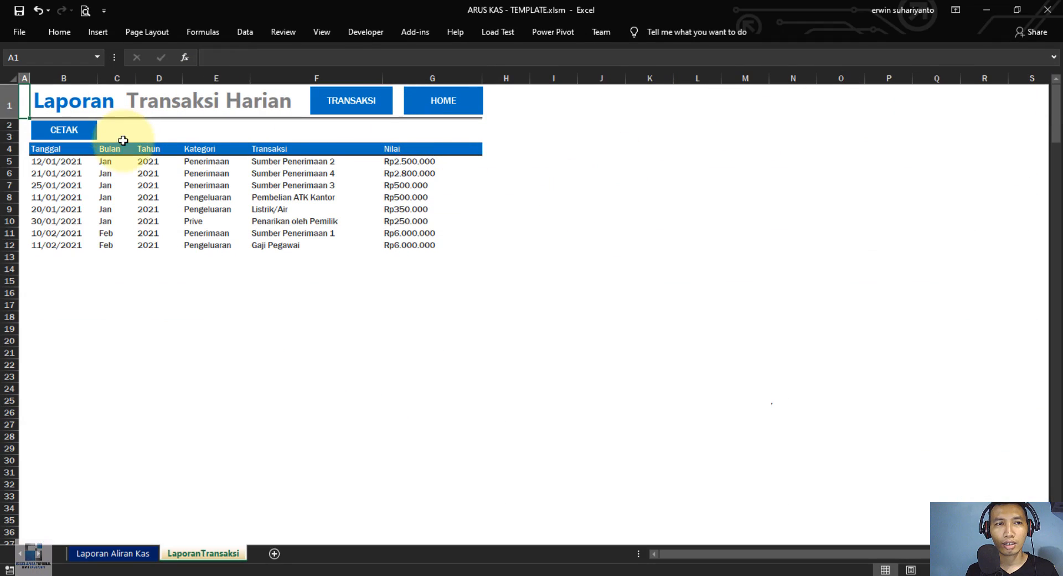
pyautogui.click(83, 135)
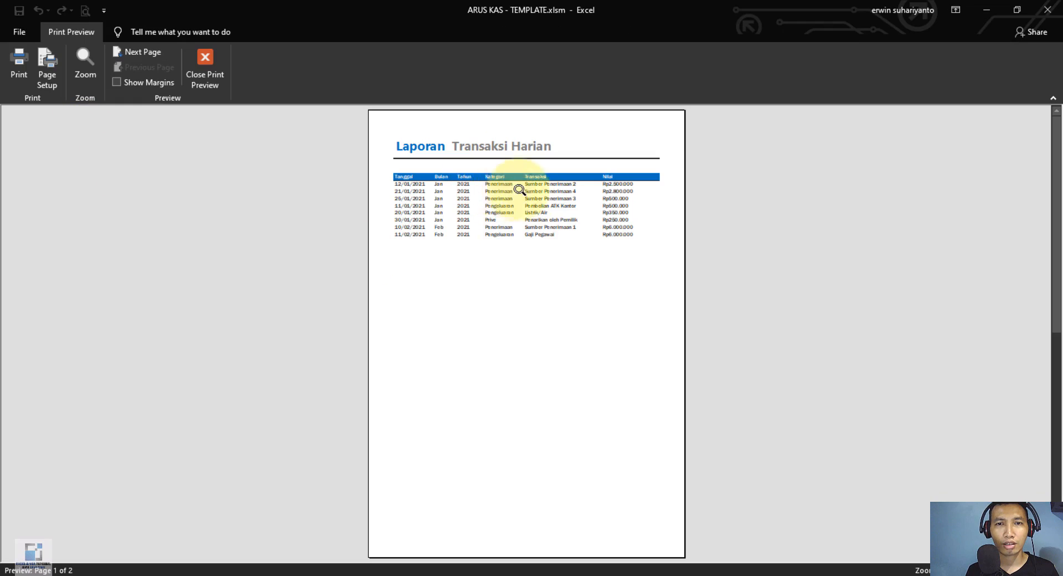
pyautogui.click(205, 71)
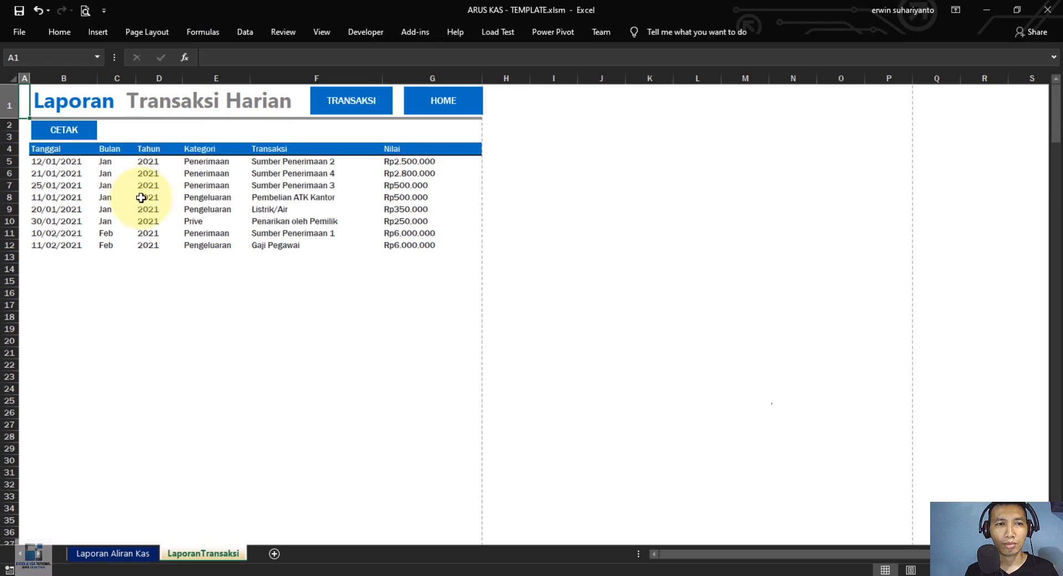
# Add filters to the header row B4:G4 of the Transaksi Harian table
pyautogui.moveTo(53, 148); pyautogui.dragTo(450, 147)
pyautogui.click(255, 33)
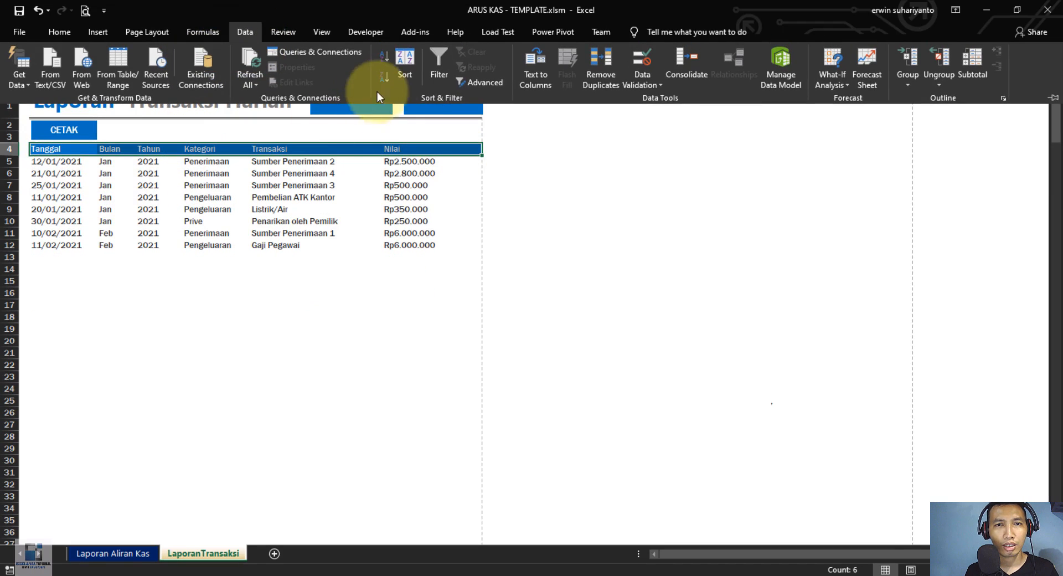
pyautogui.click(434, 64)
pyautogui.click(288, 185)
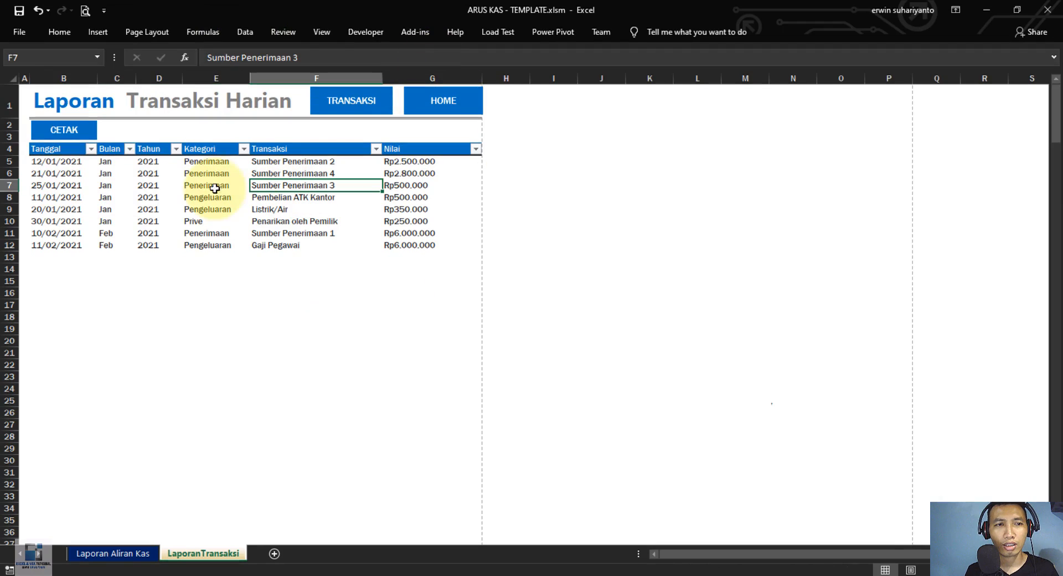
# Filter the Tanggal column to show only the Januari 2021 transactions
pyautogui.click(90, 149)
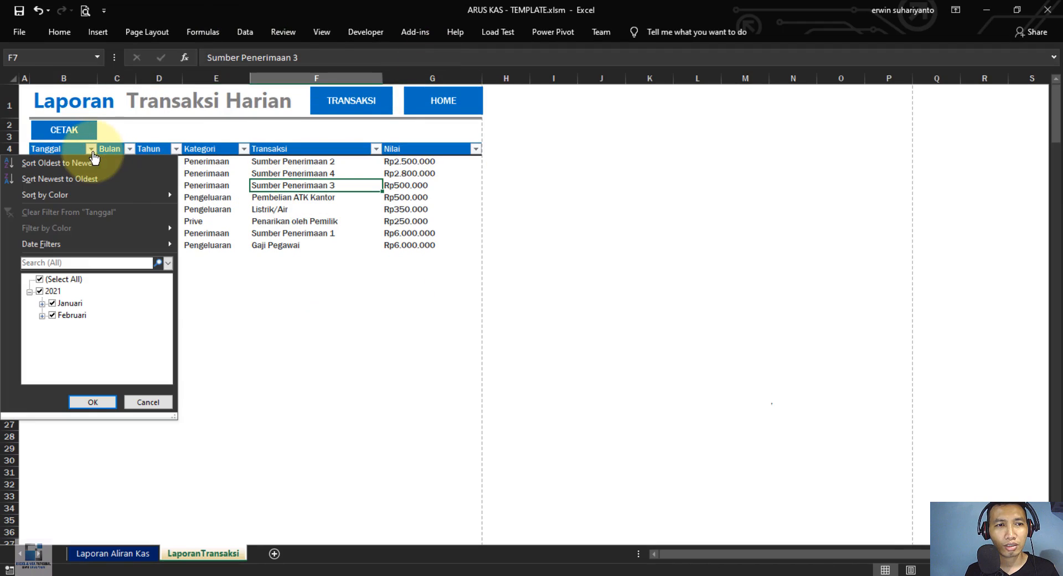
pyautogui.click(40, 279)
pyautogui.click(39, 279)
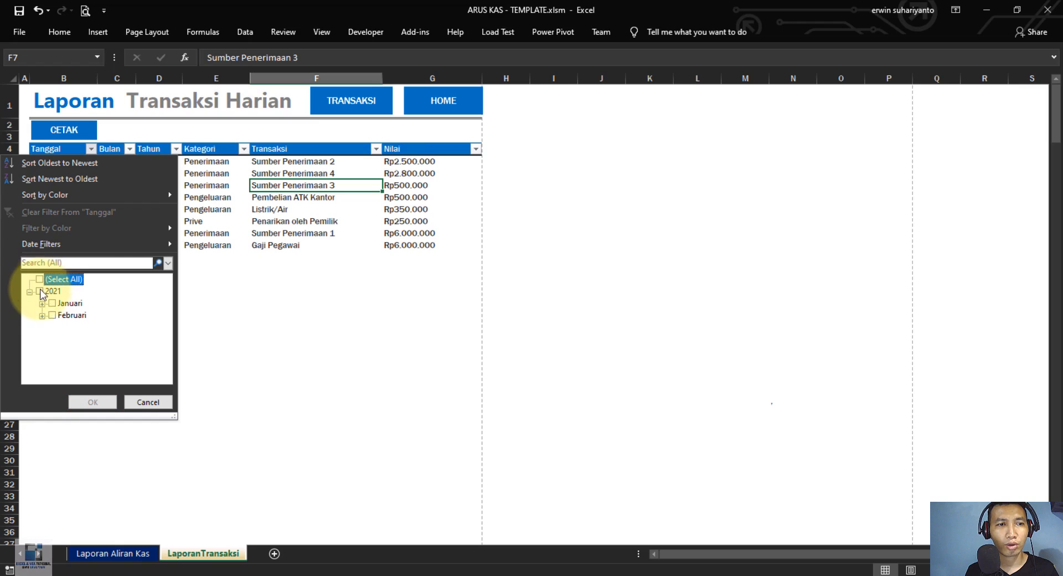
pyautogui.click(42, 303)
pyautogui.click(41, 303)
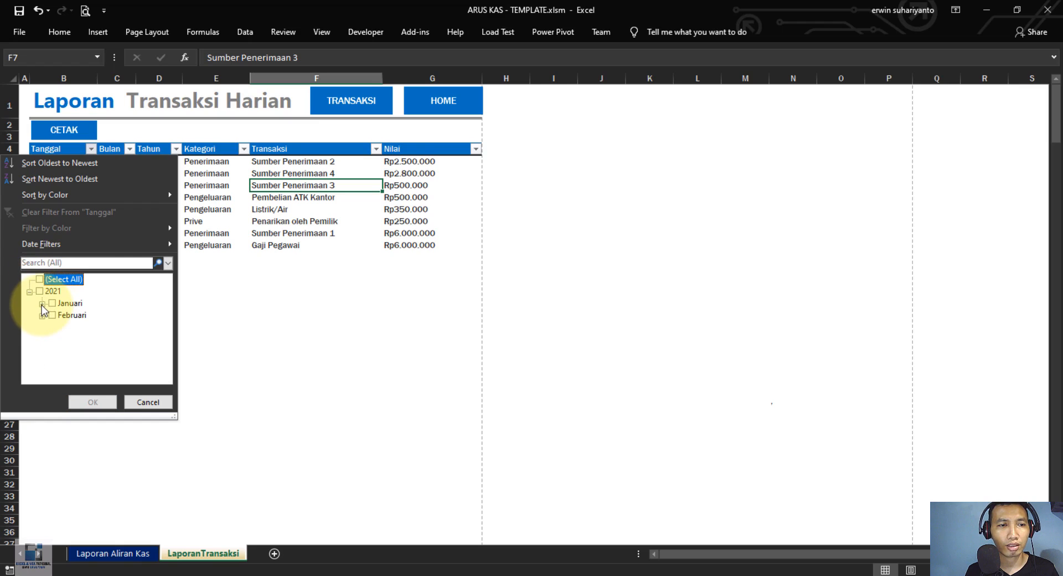
pyautogui.click(52, 303)
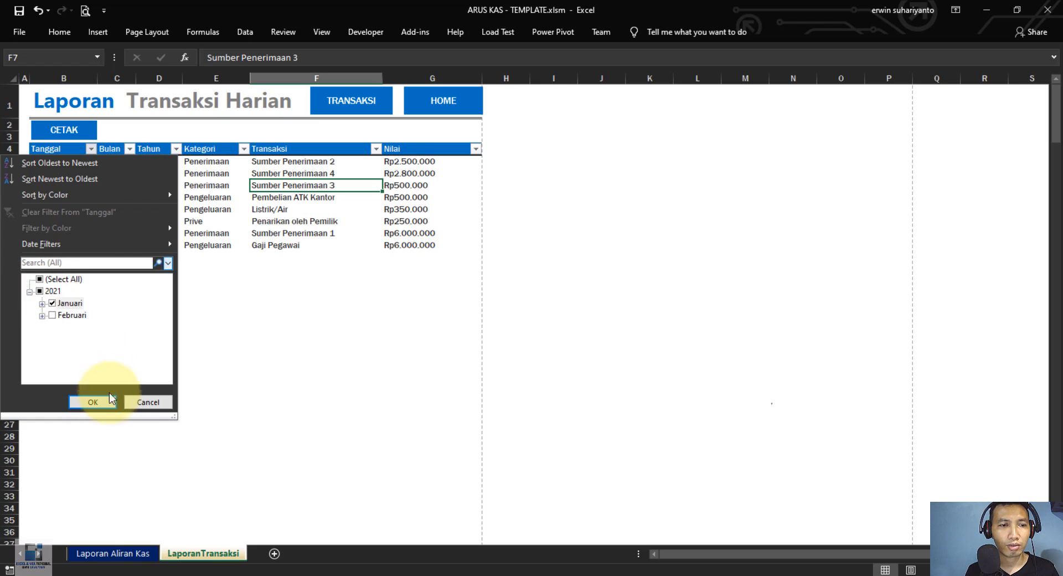
pyautogui.click(93, 402)
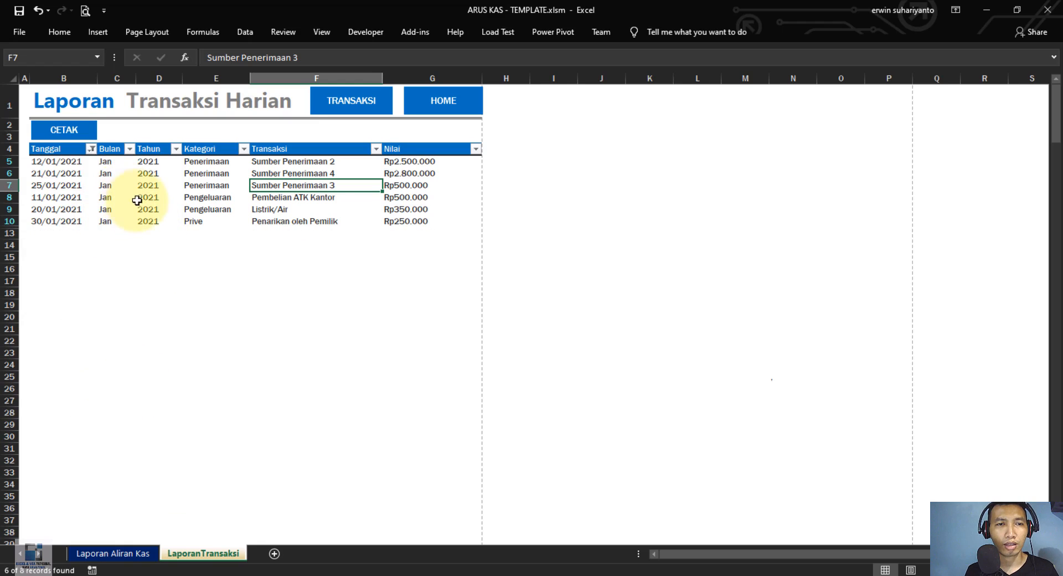
# Filter the Tanggal column to show only the Februari 2021 transactions, and return to the Arus Kas report
pyautogui.click(92, 148)
pyautogui.click(52, 303)
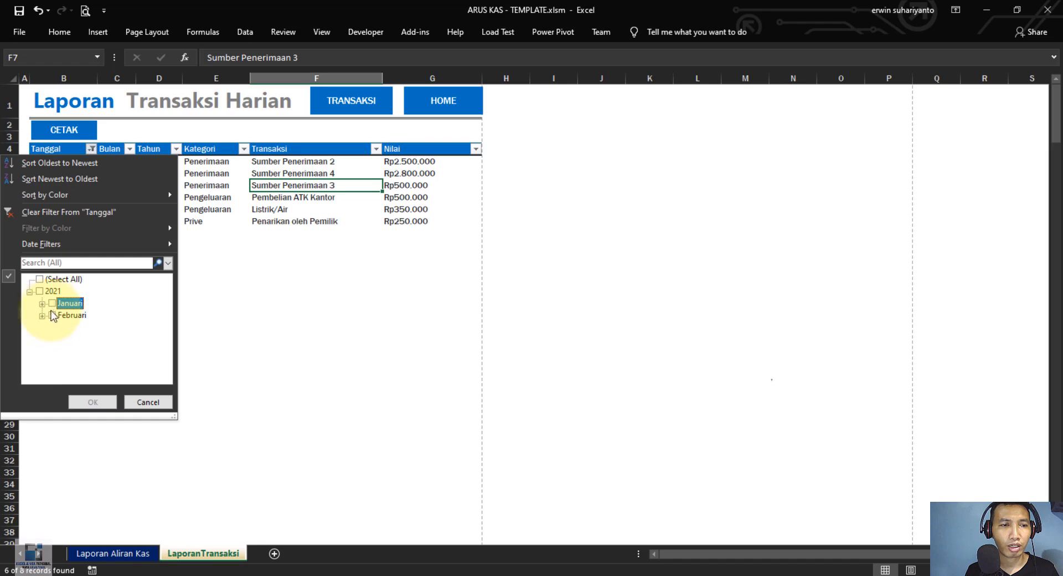
pyautogui.click(52, 315)
pyautogui.click(93, 401)
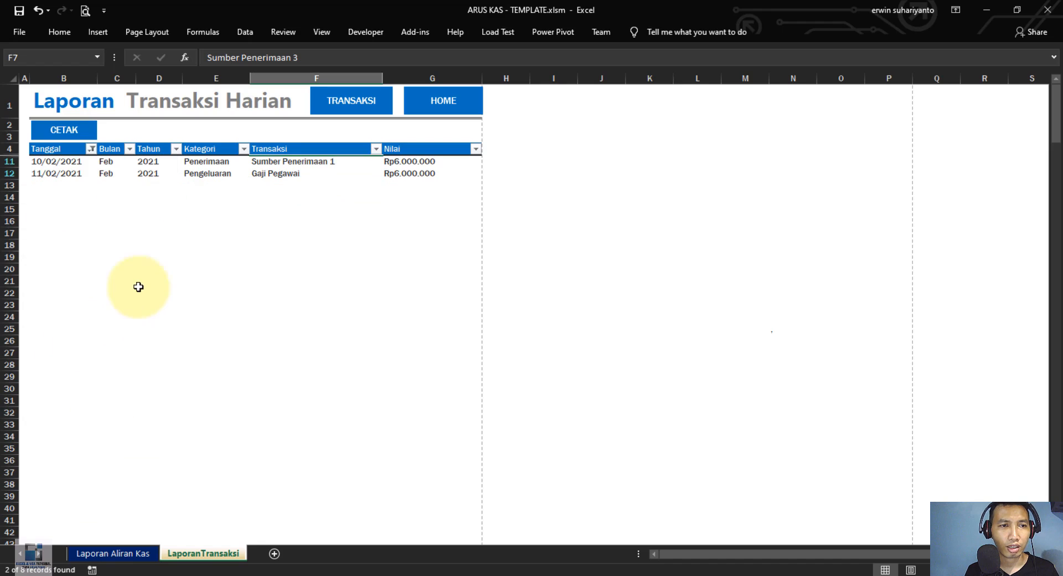
pyautogui.click(139, 243)
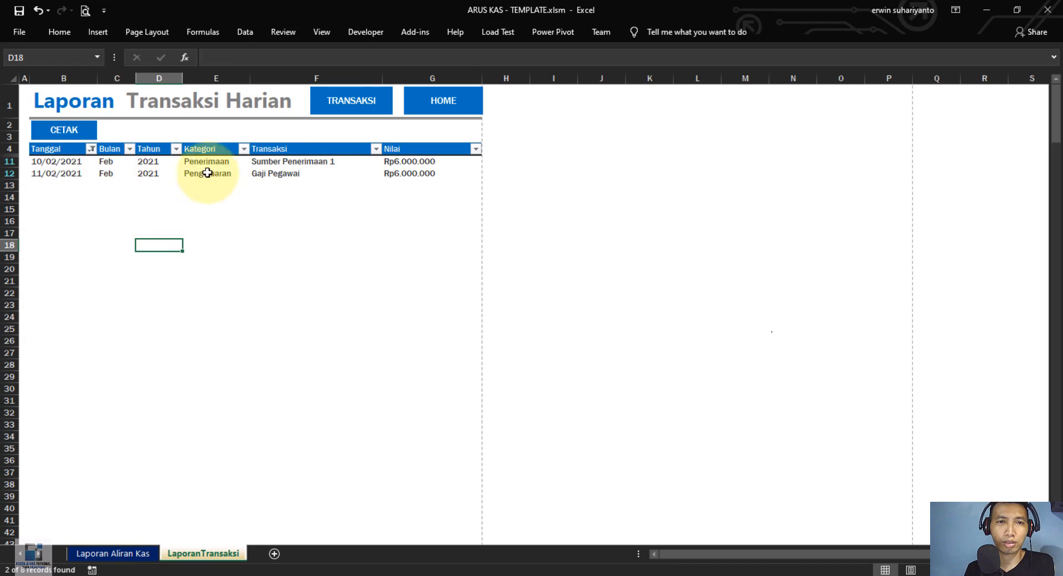
pyautogui.click(443, 100)
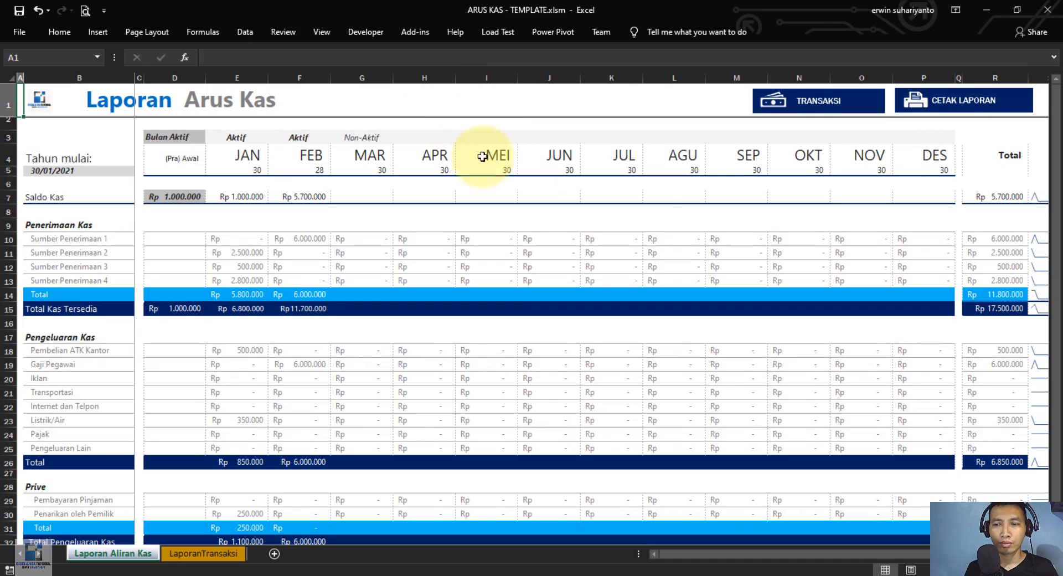
pyautogui.scroll(-3, 652, 207)
pyautogui.scroll(2, 646, 203)
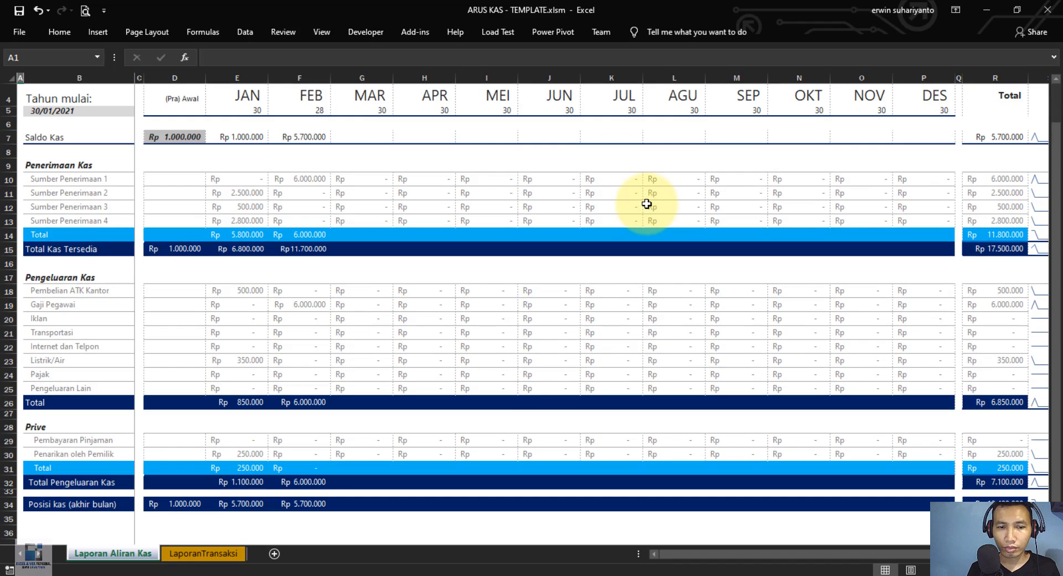
pyautogui.scroll(1, 646, 204)
pyautogui.click(366, 196)
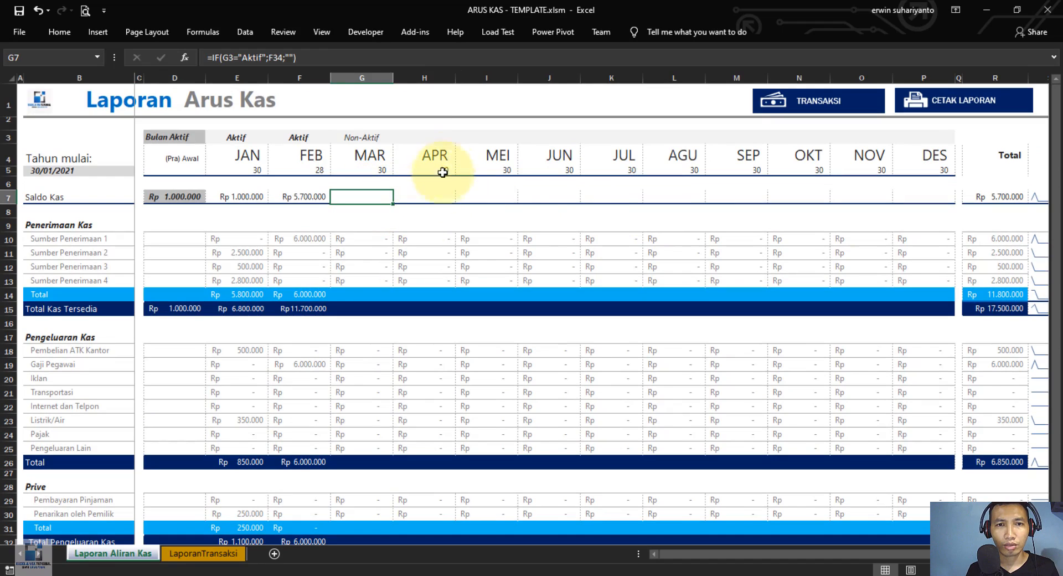
# Set the Bulan Aktif status of APR, MEI and JUN (H3:J3) to Non-Aktif
pyautogui.click(434, 138)
pyautogui.click(461, 137)
pyautogui.click(421, 157)
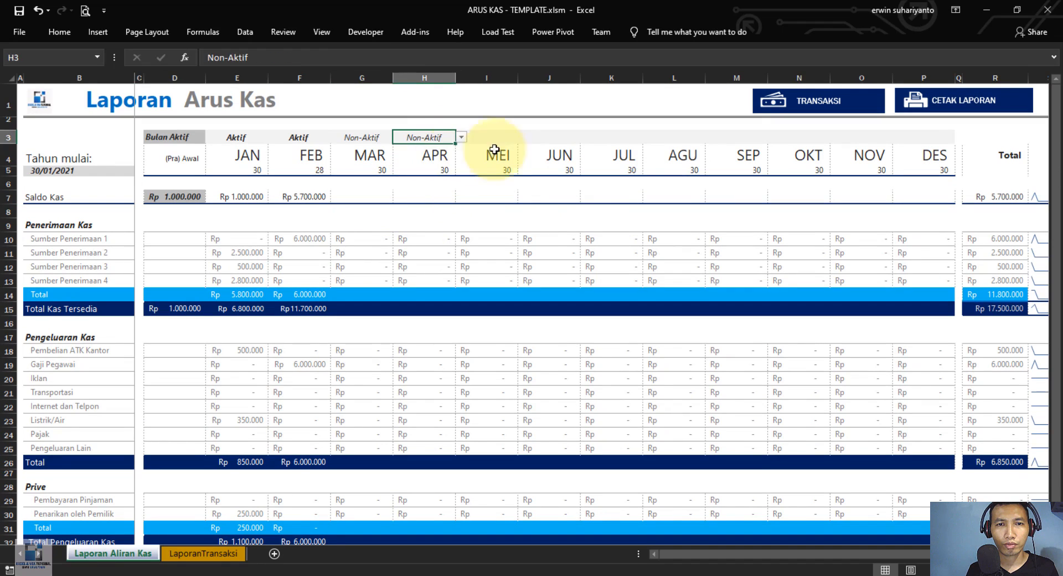
pyautogui.click(492, 137)
pyautogui.click(507, 156)
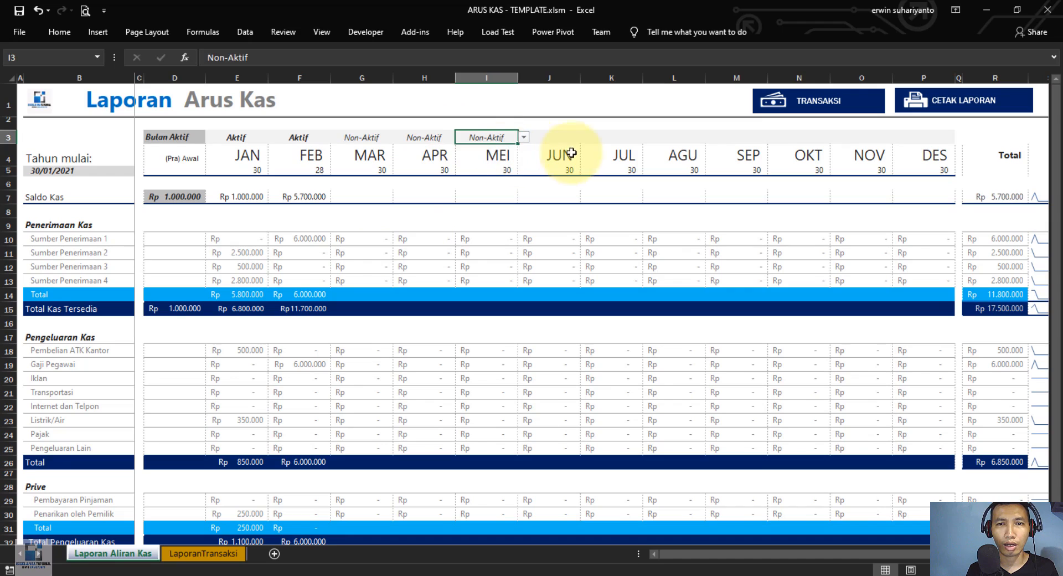
pyautogui.click(553, 139)
pyautogui.click(585, 136)
pyautogui.click(565, 156)
# Set the Bulan Aktif status of JUL, AGU and SEP (K3:M3) to Non-Aktif
pyautogui.click(615, 138)
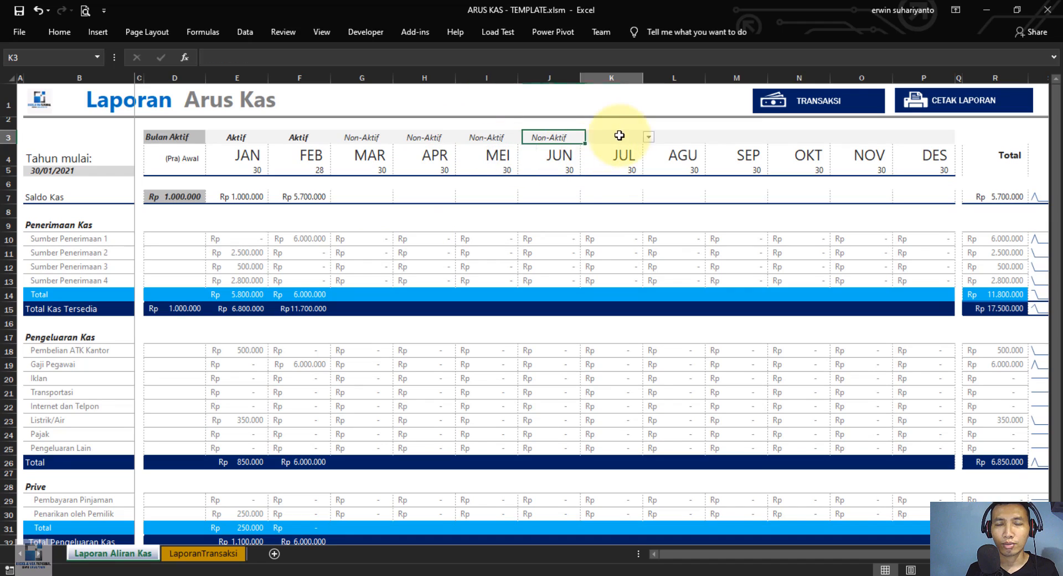
pyautogui.click(647, 137)
pyautogui.click(631, 156)
pyautogui.click(695, 138)
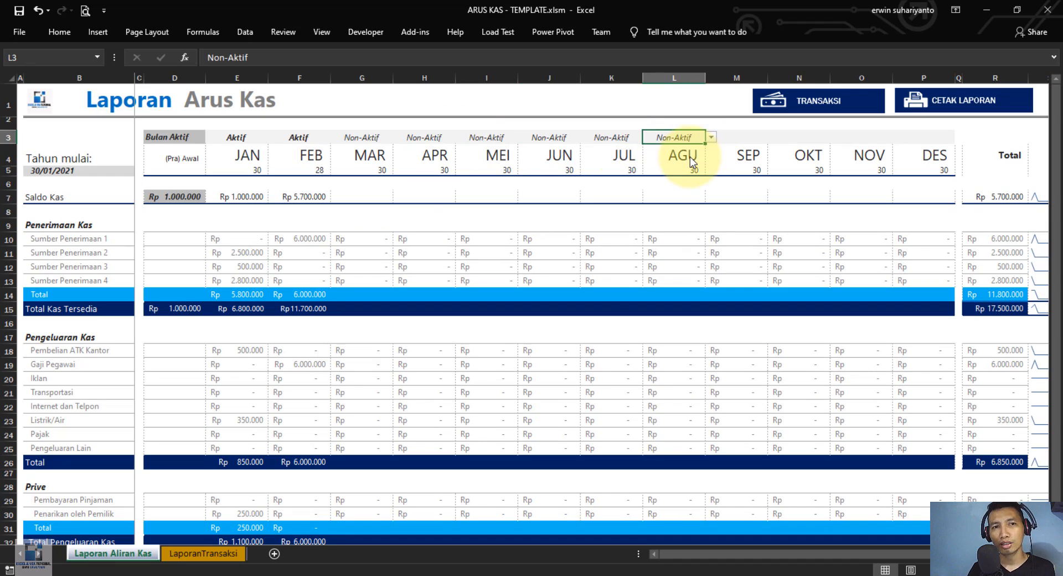
pyautogui.click(750, 138)
pyautogui.click(774, 137)
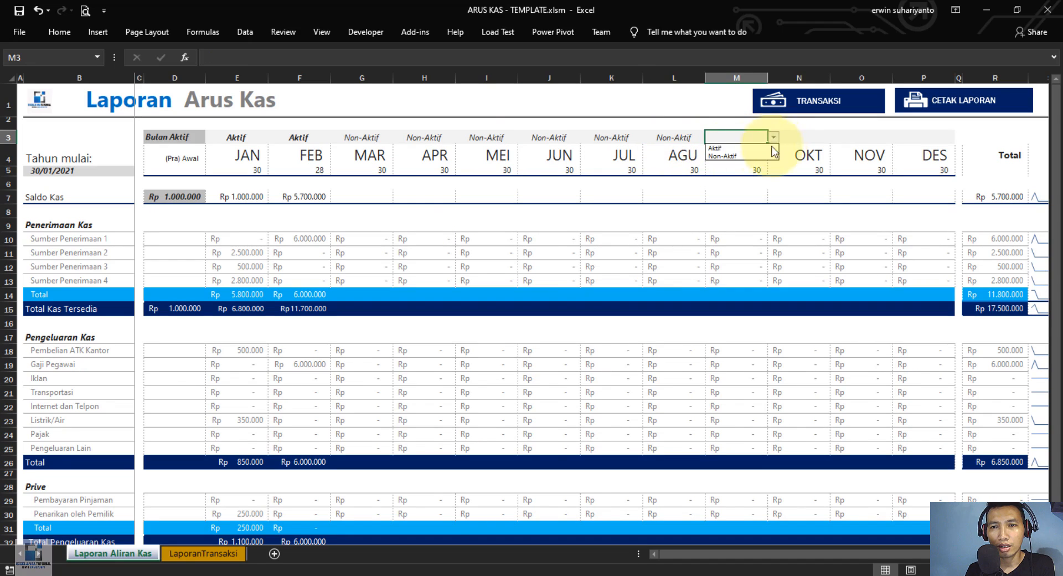
pyautogui.click(756, 157)
# Set the Bulan Aktif status of OKT, NOV and DES (N3:P3) to Non-Aktif
pyautogui.click(808, 138)
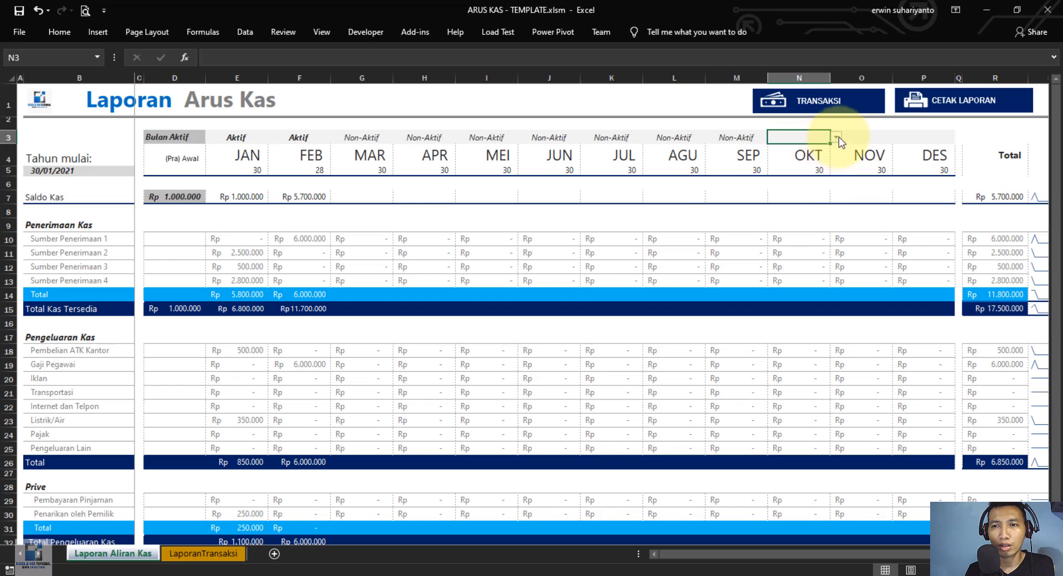
pyautogui.click(837, 138)
pyautogui.click(811, 156)
pyautogui.click(875, 138)
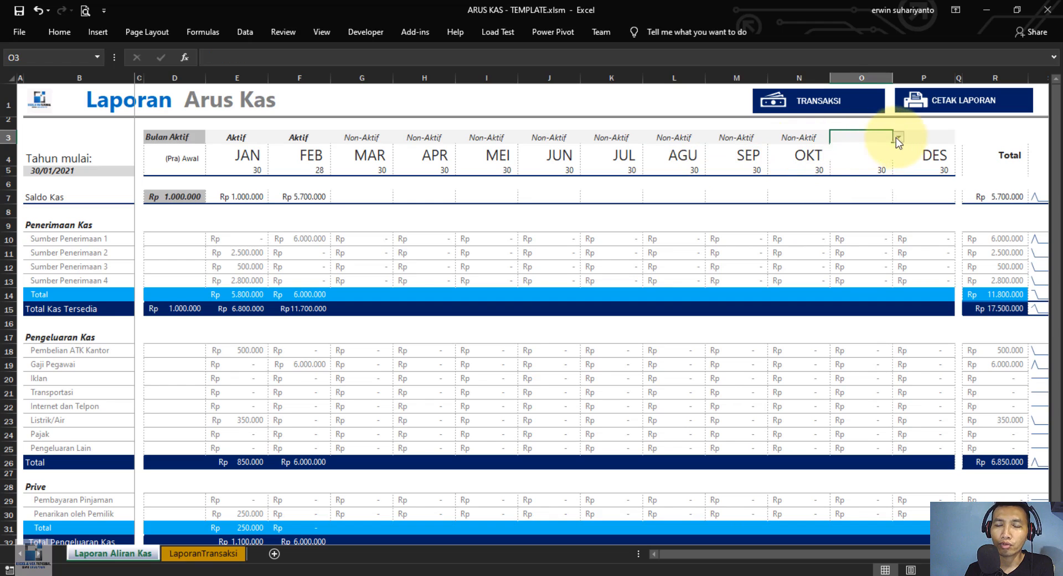
pyautogui.click(898, 138)
pyautogui.click(855, 156)
pyautogui.click(930, 137)
pyautogui.click(961, 136)
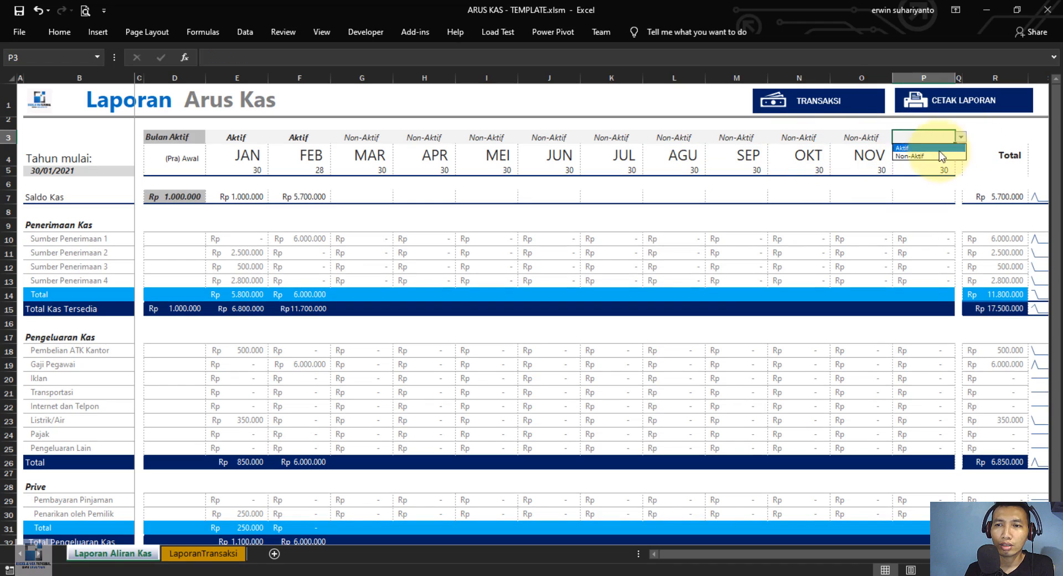
pyautogui.click(934, 158)
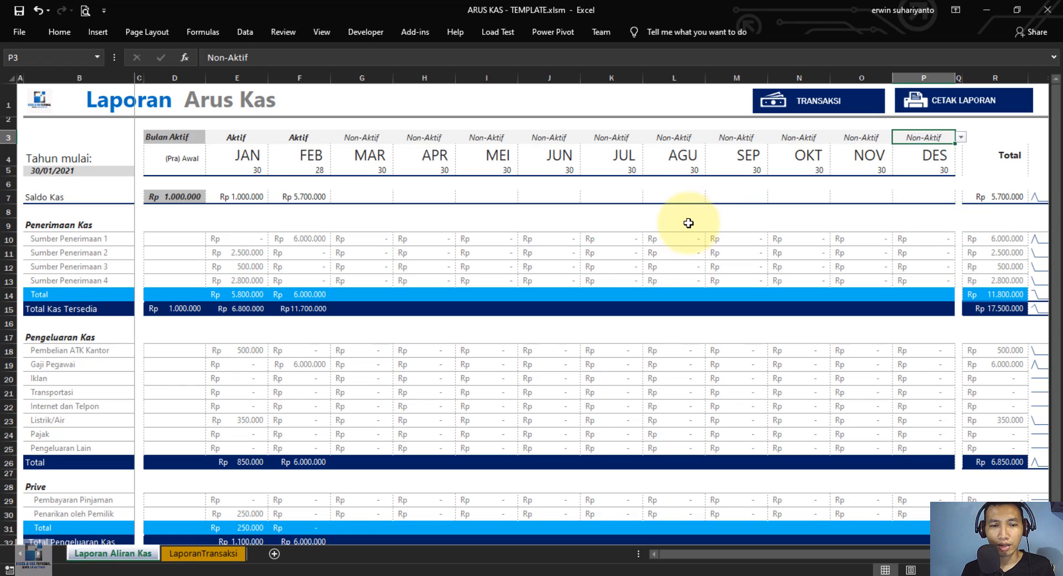
pyautogui.scroll(-3, 619, 241)
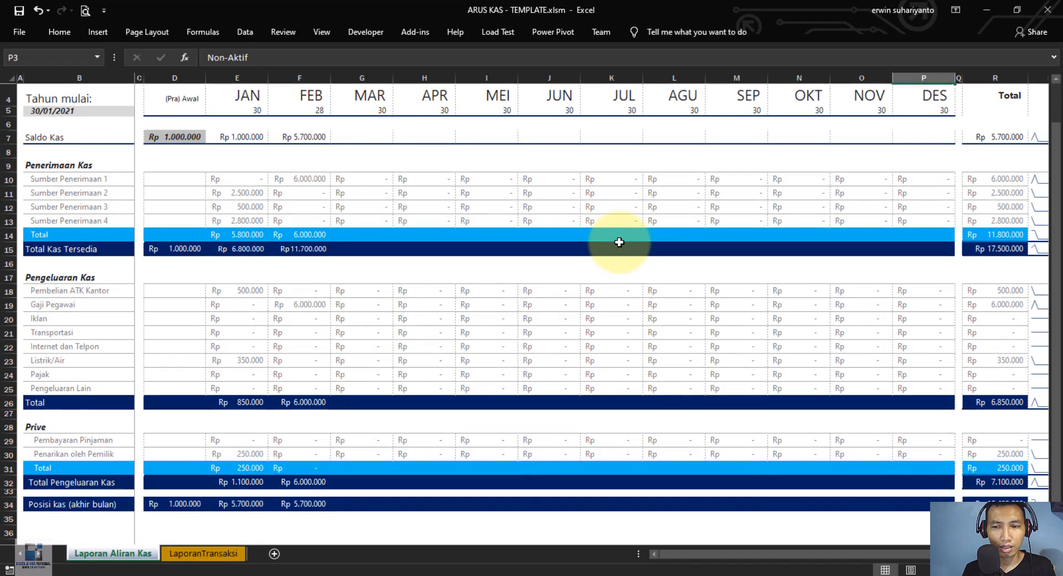
pyautogui.scroll(3, 619, 242)
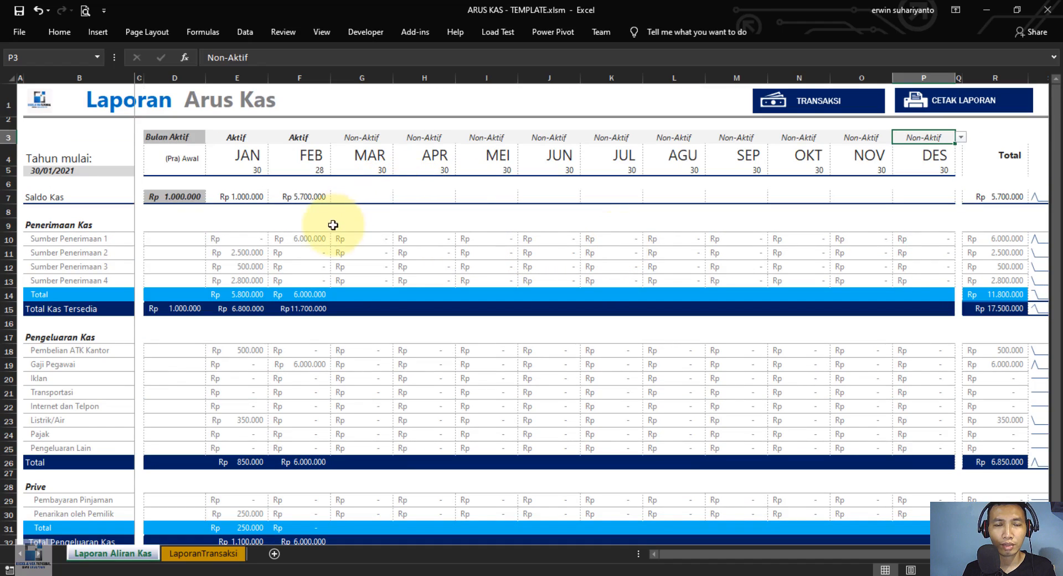
pyautogui.click(362, 216)
pyautogui.click(361, 229)
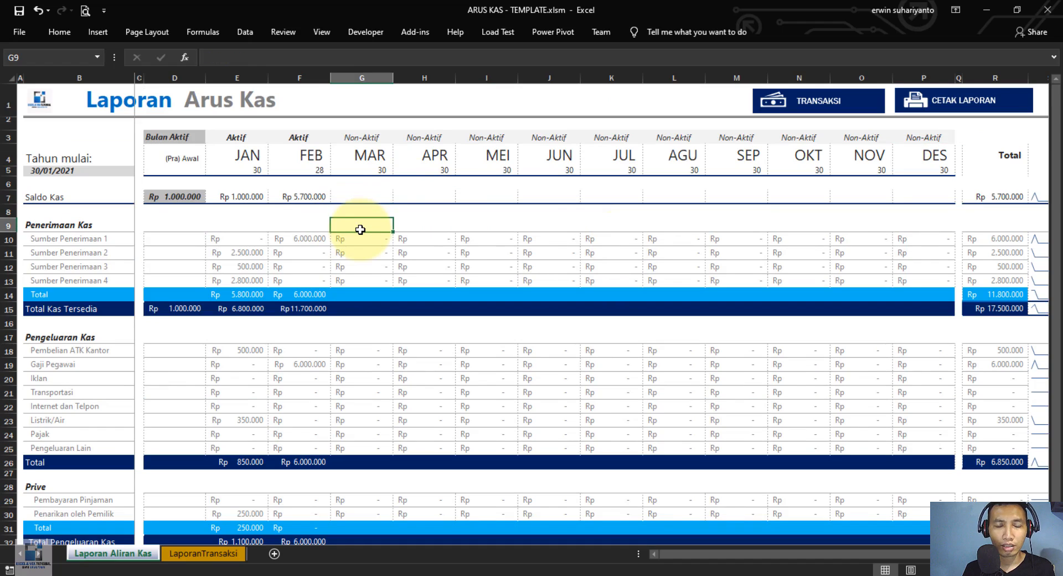